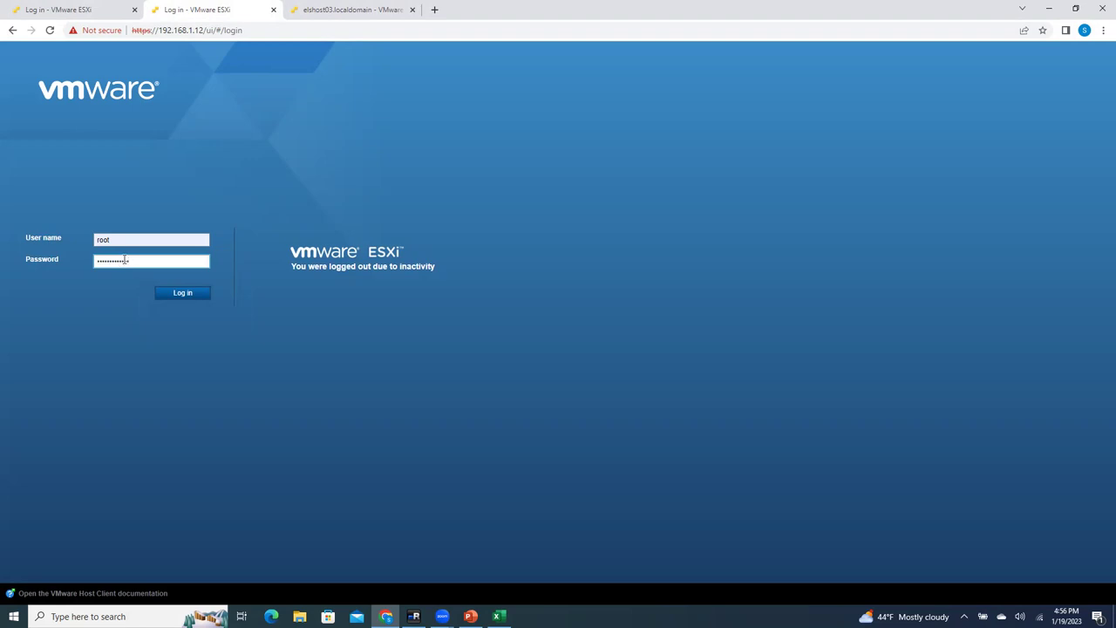
# Step: Sign in to the 192.168.1.12 and 192.168.1.11 ESXi hosts as root with the host password
pyautogui.press('Return')
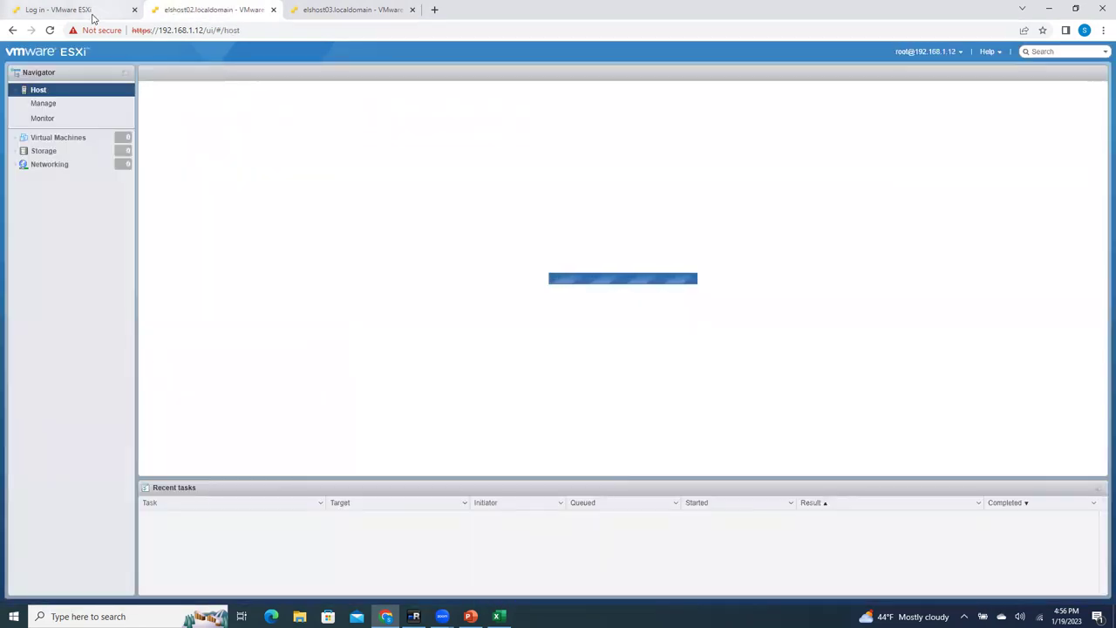
pyautogui.click(92, 10)
pyautogui.click(145, 239)
pyautogui.write('root')
pyautogui.click(130, 262)
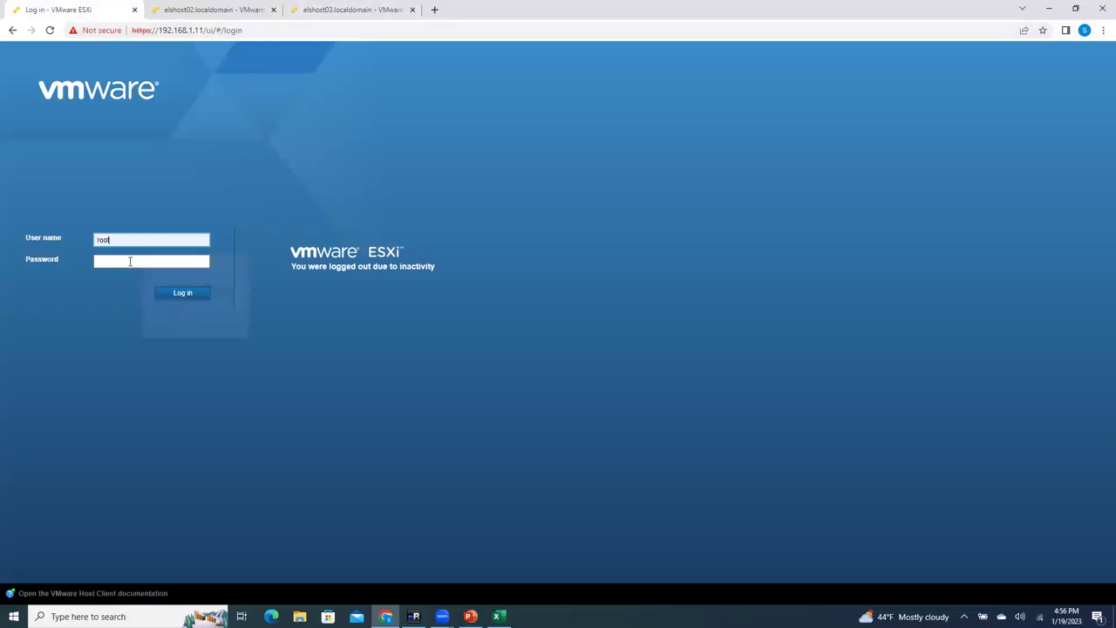
pyautogui.write('••••••••••')
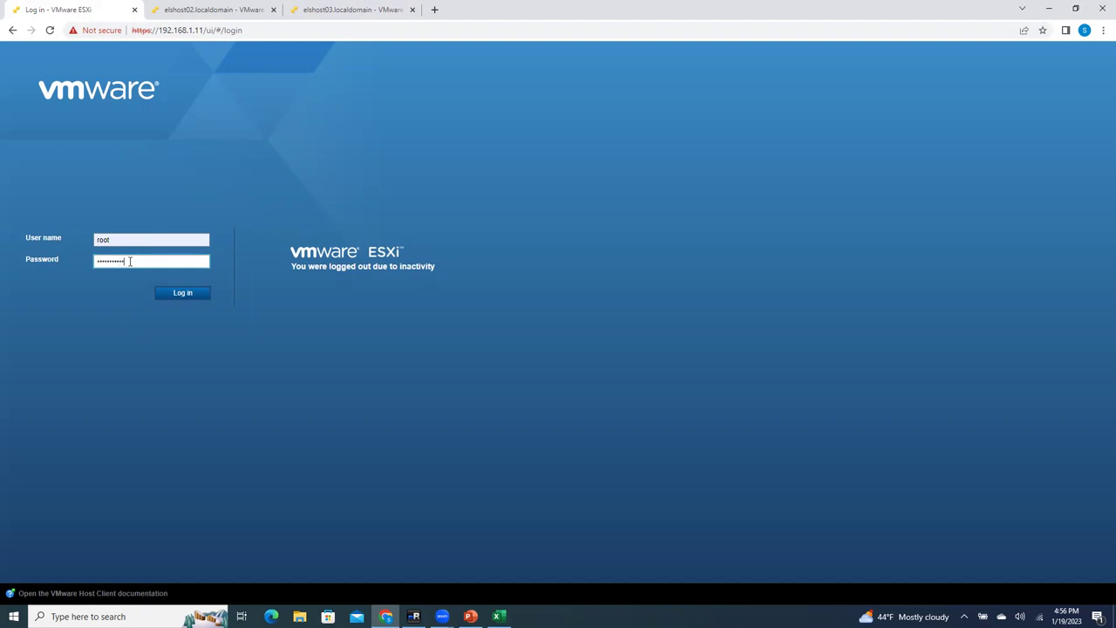
pyautogui.press('Return')
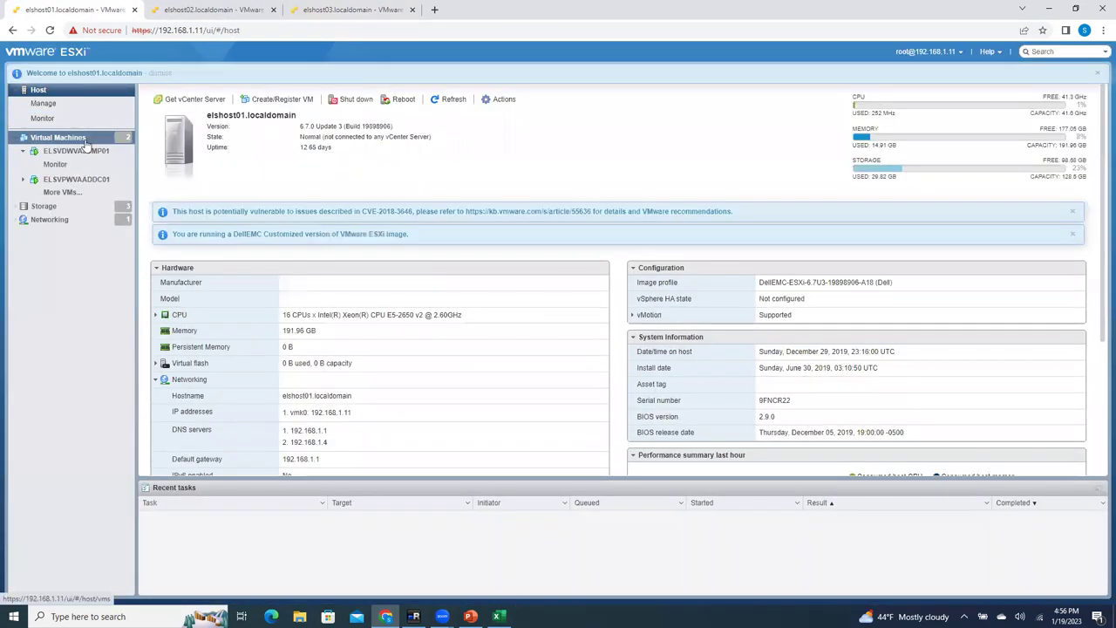
# Step: Move to the elshost03 host page and select its host name and the IP ending 13
pyautogui.hotkey('ctrl', 'Tab')
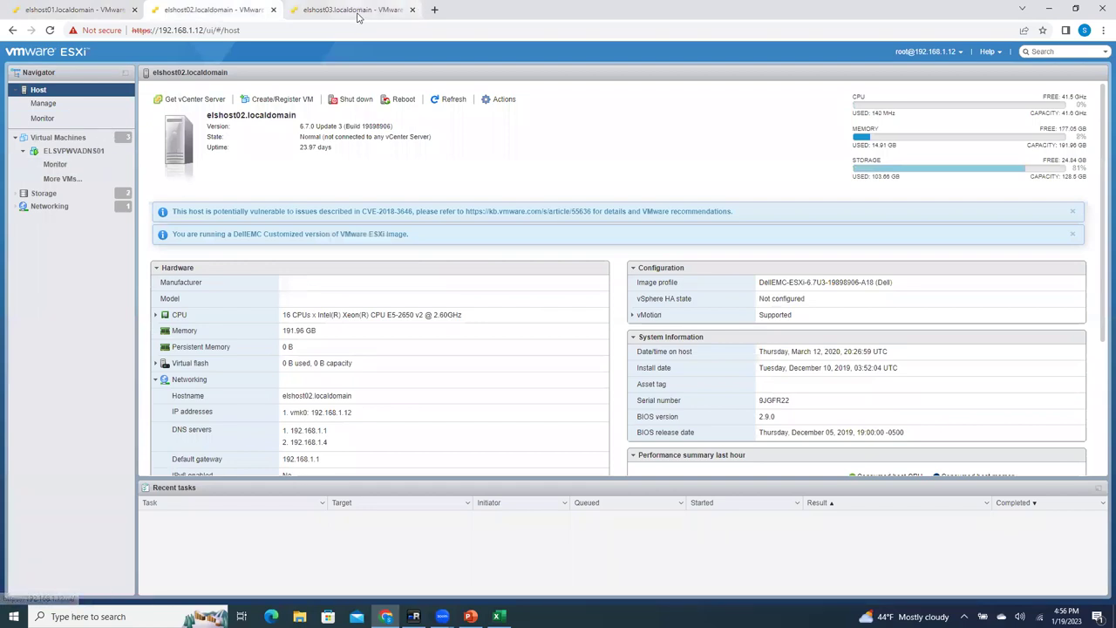
pyautogui.hotkey('ctrl', 'Tab')
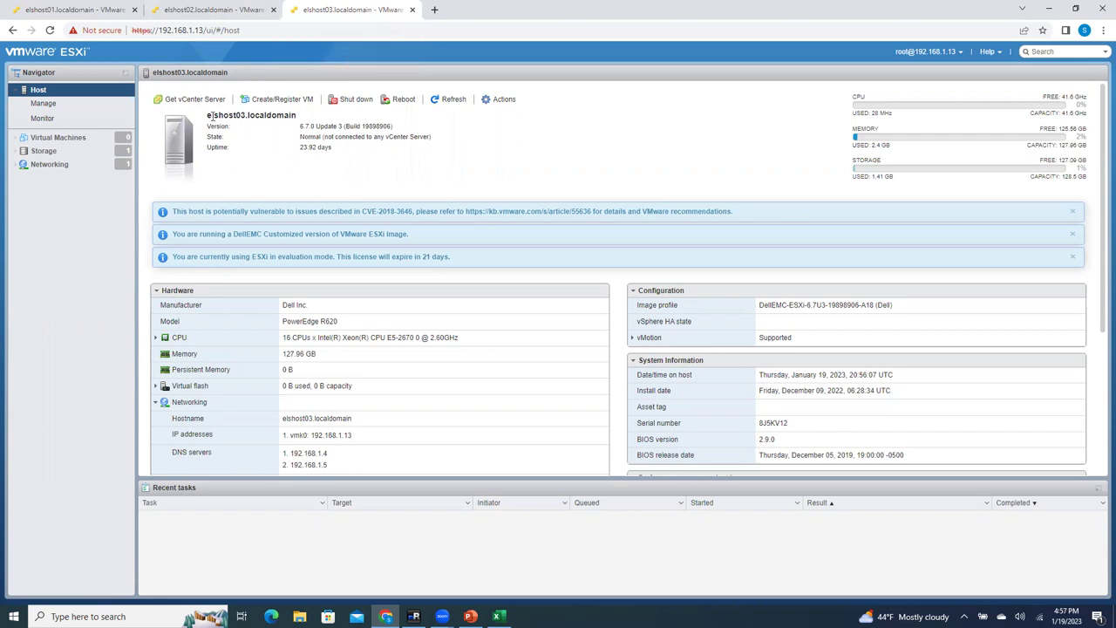
pyautogui.moveTo(207, 115); pyautogui.dragTo(248, 115)
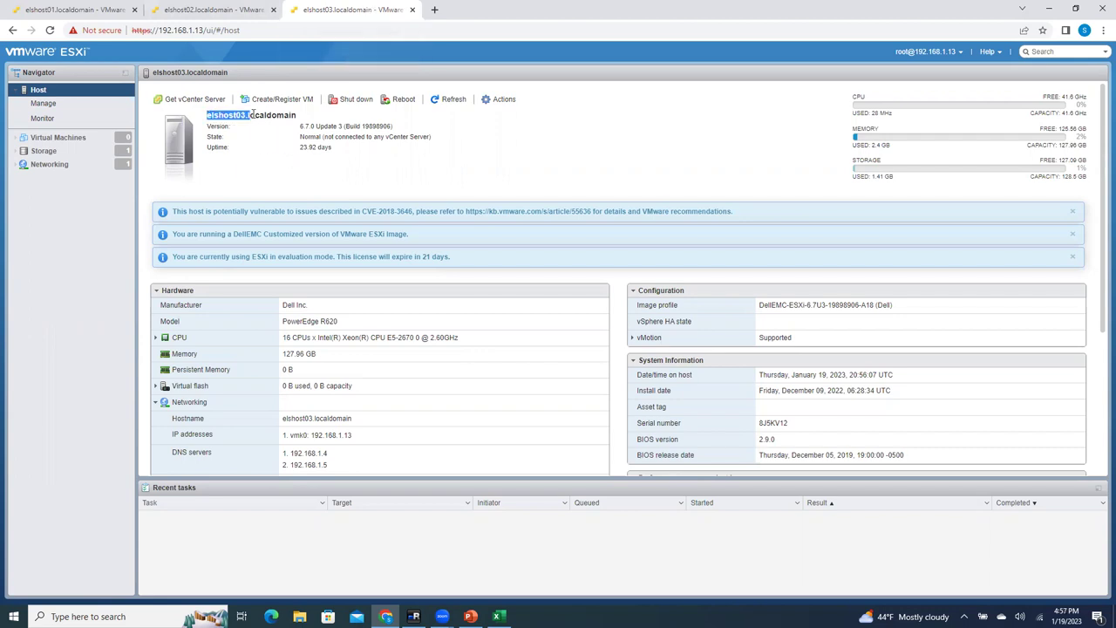
pyautogui.click(199, 32)
pyautogui.doubleClick(198, 33)
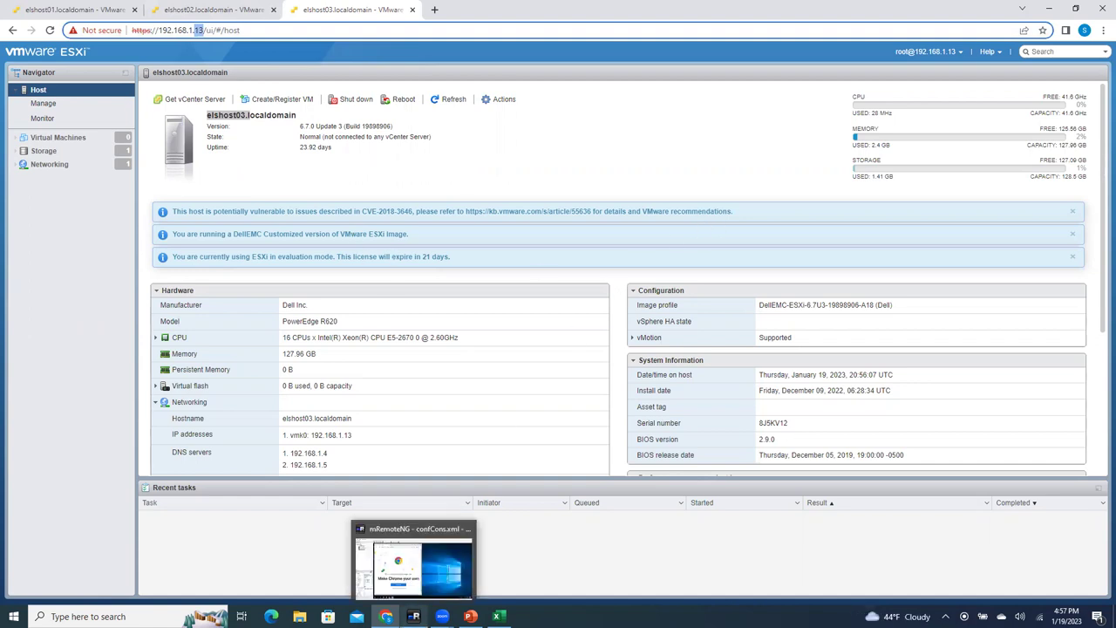
# Step: Minimize Chrome, the PowerPoint lab design deck and mRemoteNG to reveal the desktop
pyautogui.click(1050, 8)
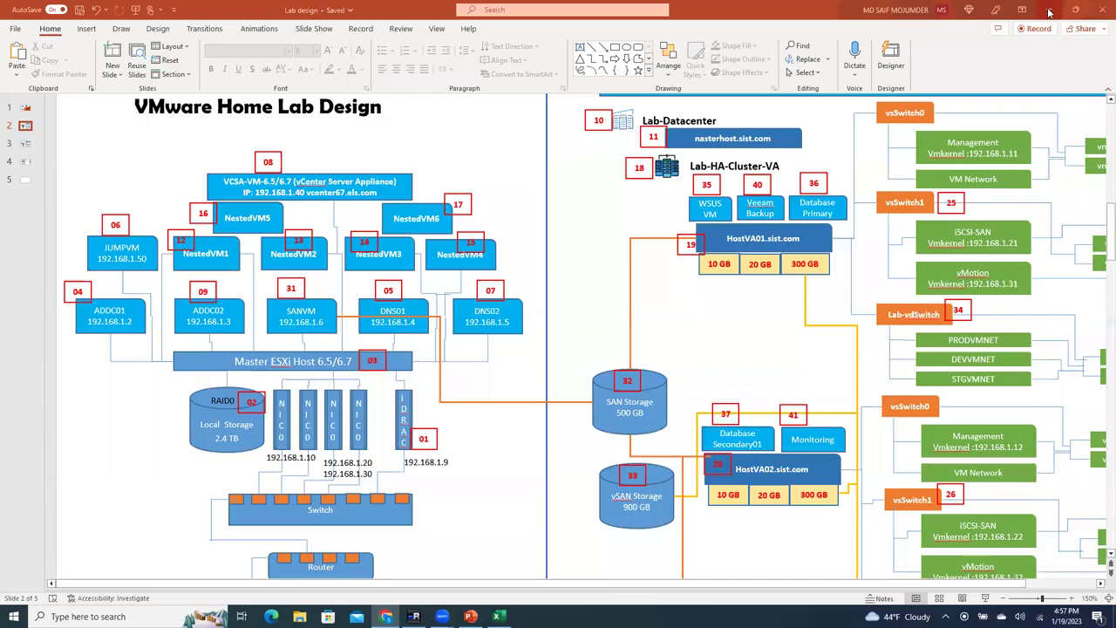
pyautogui.click(1050, 8)
pyautogui.click(1050, 8)
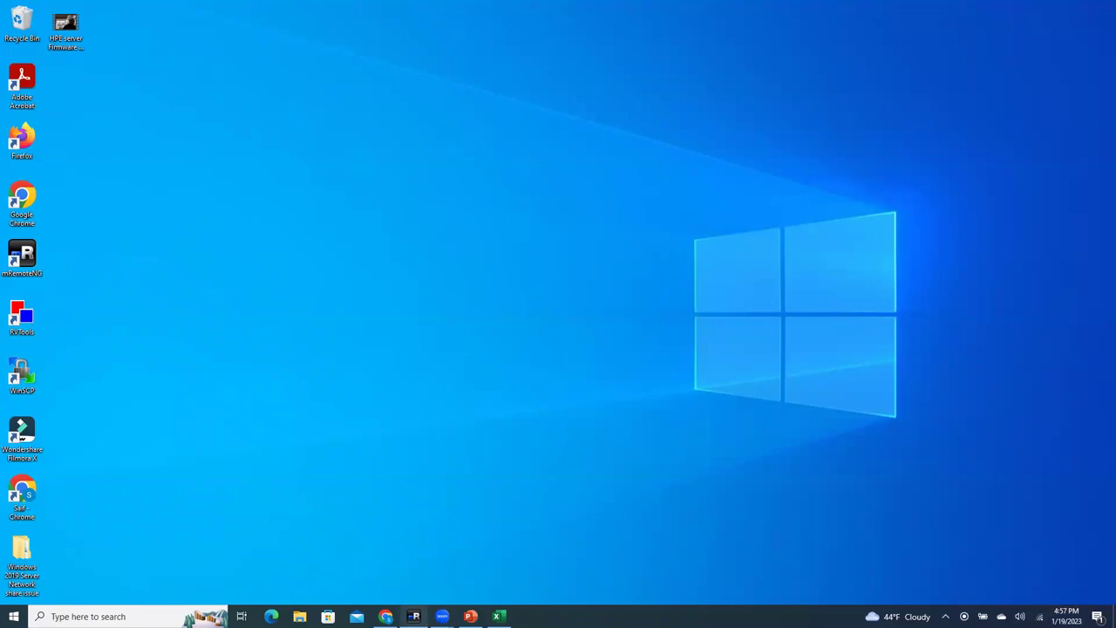
# Step: Restore mRemoteNG, close Chrome on JUMP01, and delete the desktop's Google Chrome folder
pyautogui.click(413, 616)
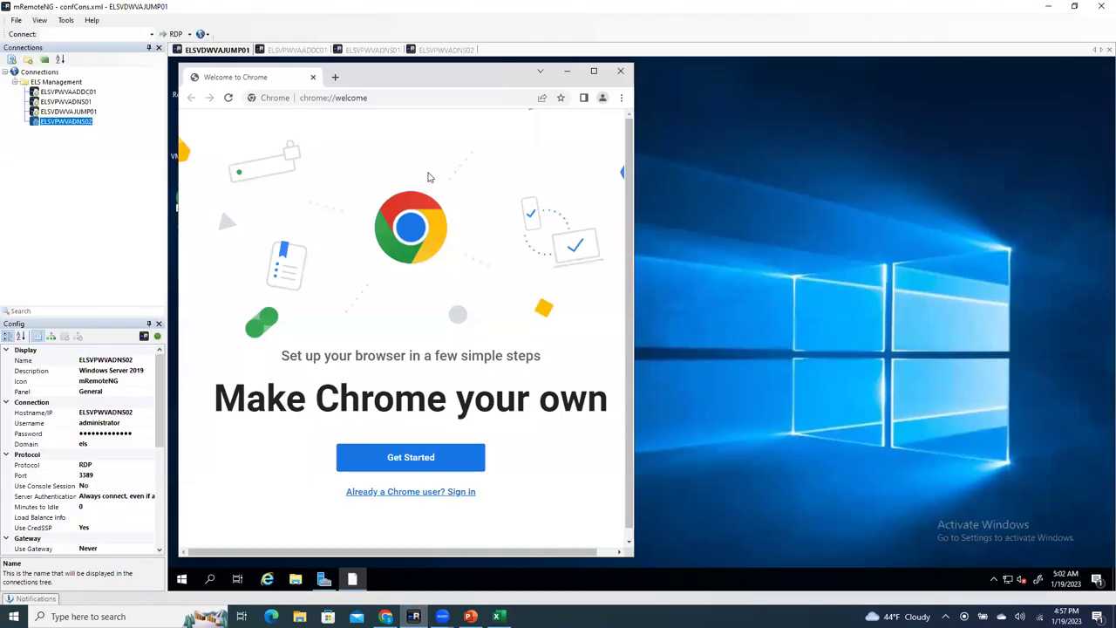
pyautogui.click(618, 72)
pyautogui.moveTo(235, 266)
pyautogui.mouseDown()
pyautogui.moveTo(210, 270)
pyautogui.moveTo(217, 277)
pyautogui.mouseUp()
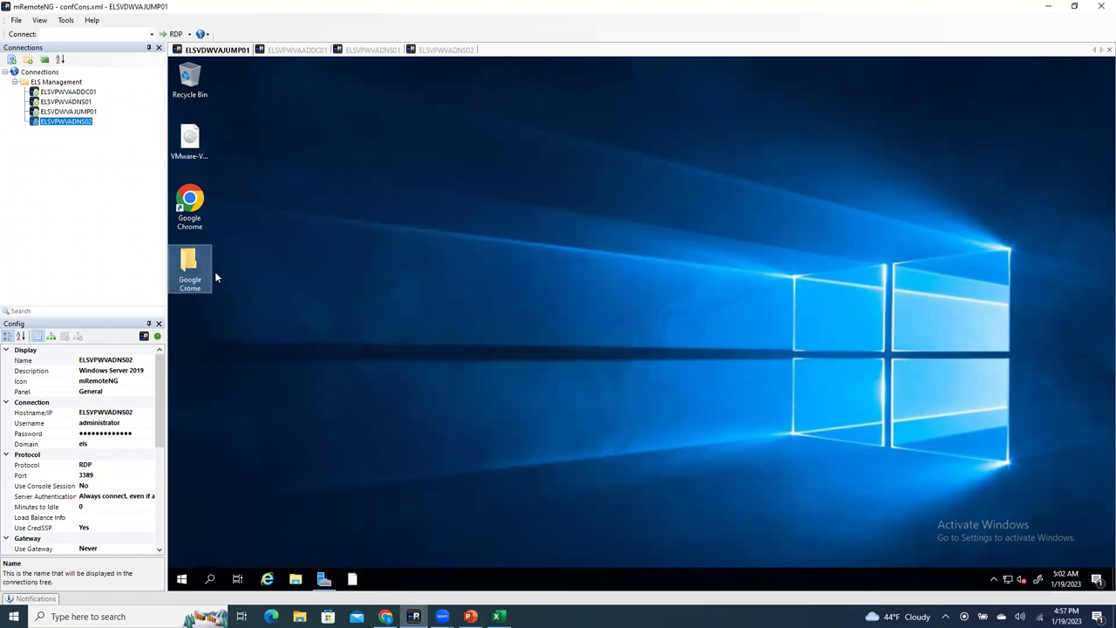
pyautogui.press('Delete')
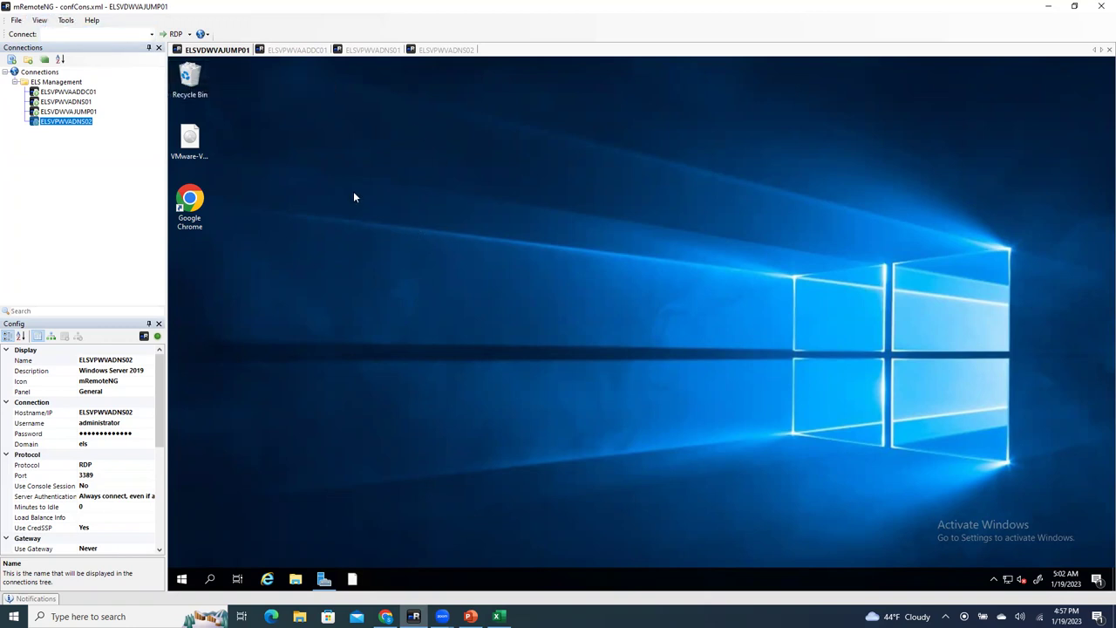
# Step: Check the ELSVPWVAADDC01, ELSVPWVADNS01 and ELSVPWVADNS02 sessions, then return to ELSVDWVAJUMP01
pyautogui.click(296, 50)
pyautogui.click(388, 51)
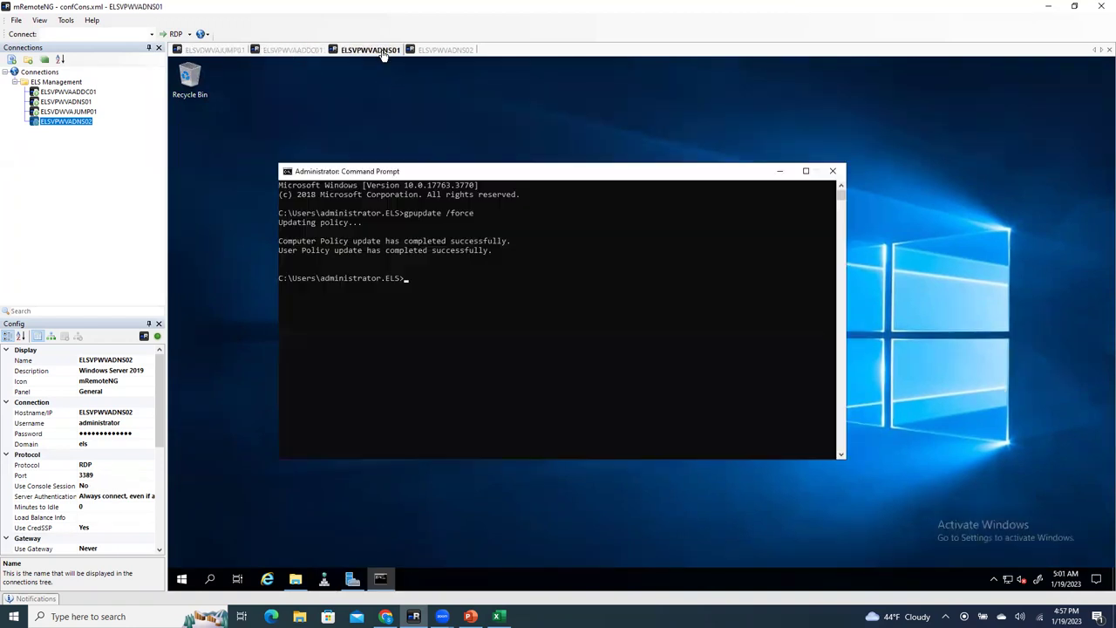
pyautogui.click(447, 50)
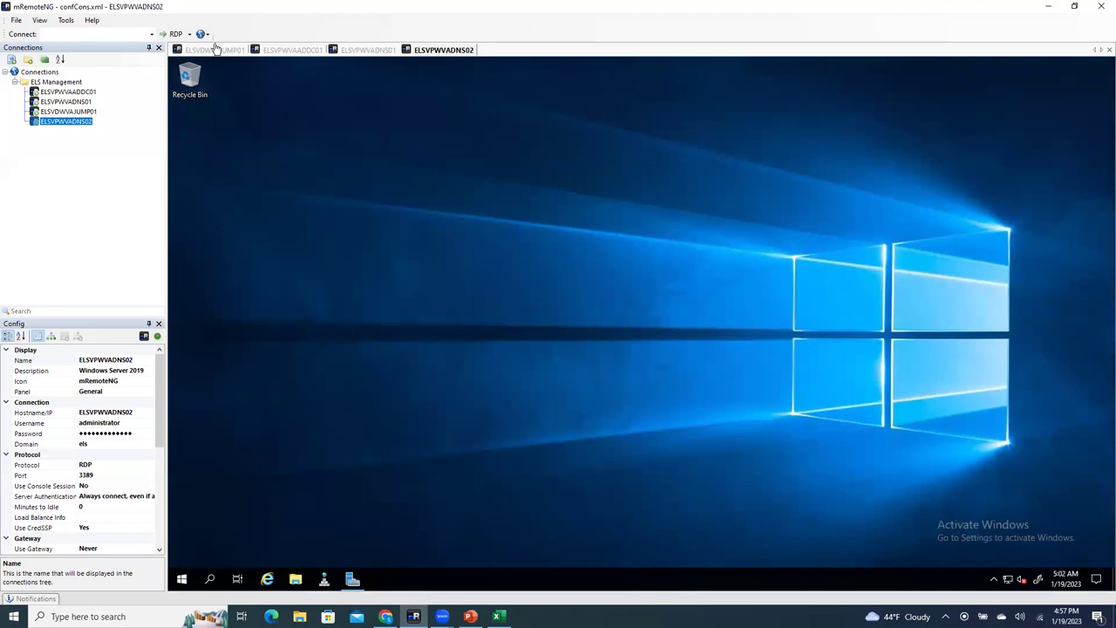
pyautogui.click(216, 49)
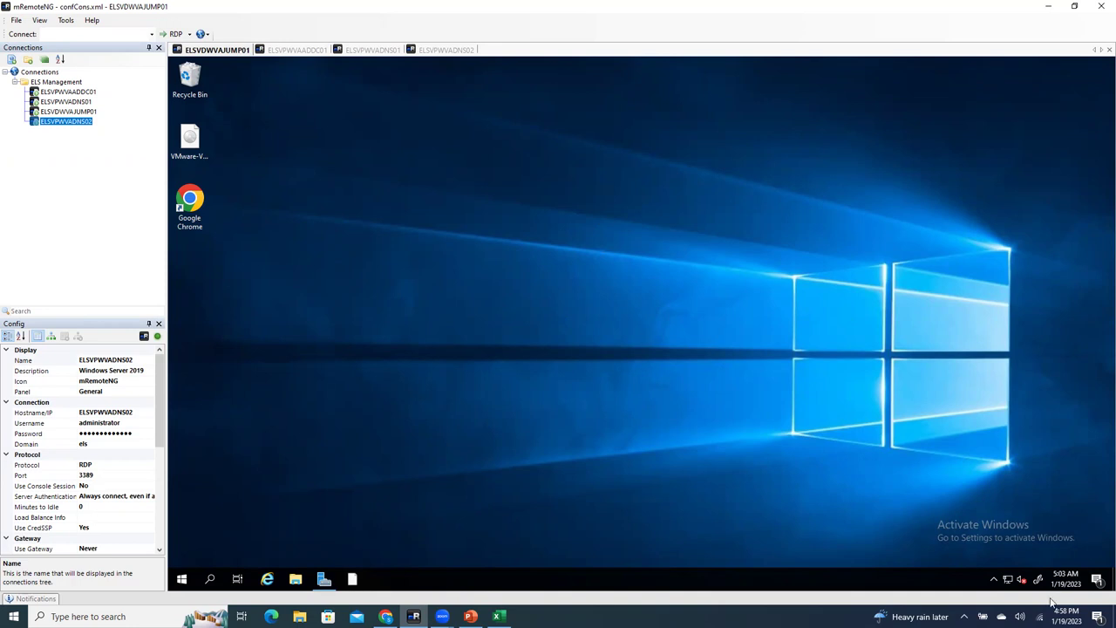
# Step: Place Google Chrome under the Recycle Bin and the VMware-VCSA ISO just below Chrome
pyautogui.moveTo(420, 205); pyautogui.dragTo(816, 339)
pyautogui.click(194, 148)
pyautogui.moveTo(199, 146); pyautogui.dragTo(336, 147)
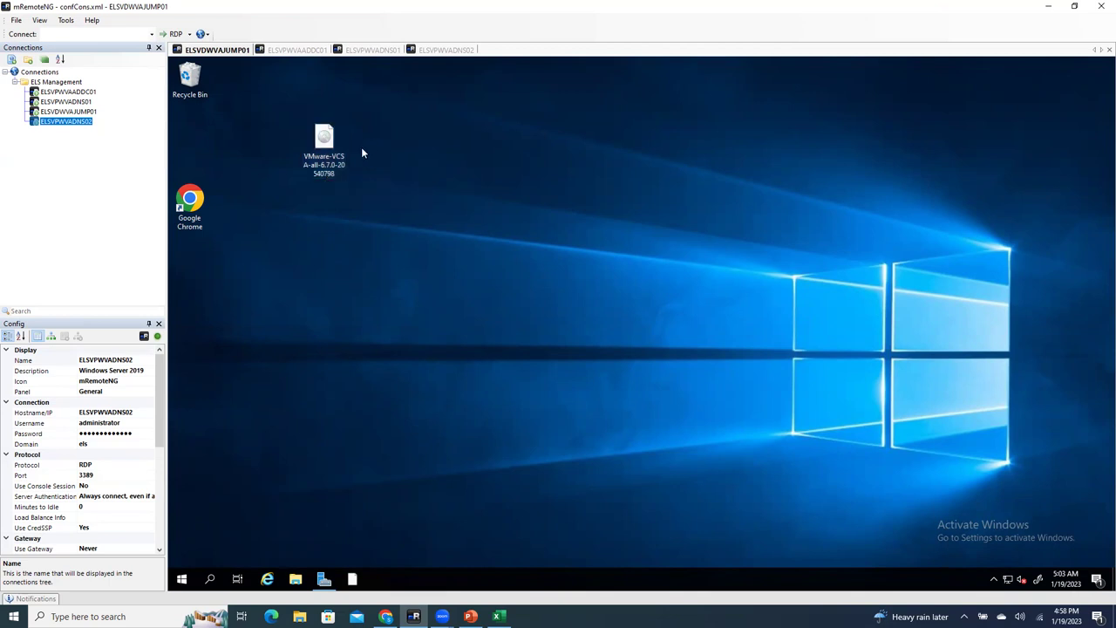
pyautogui.moveTo(326, 135); pyautogui.dragTo(270, 122)
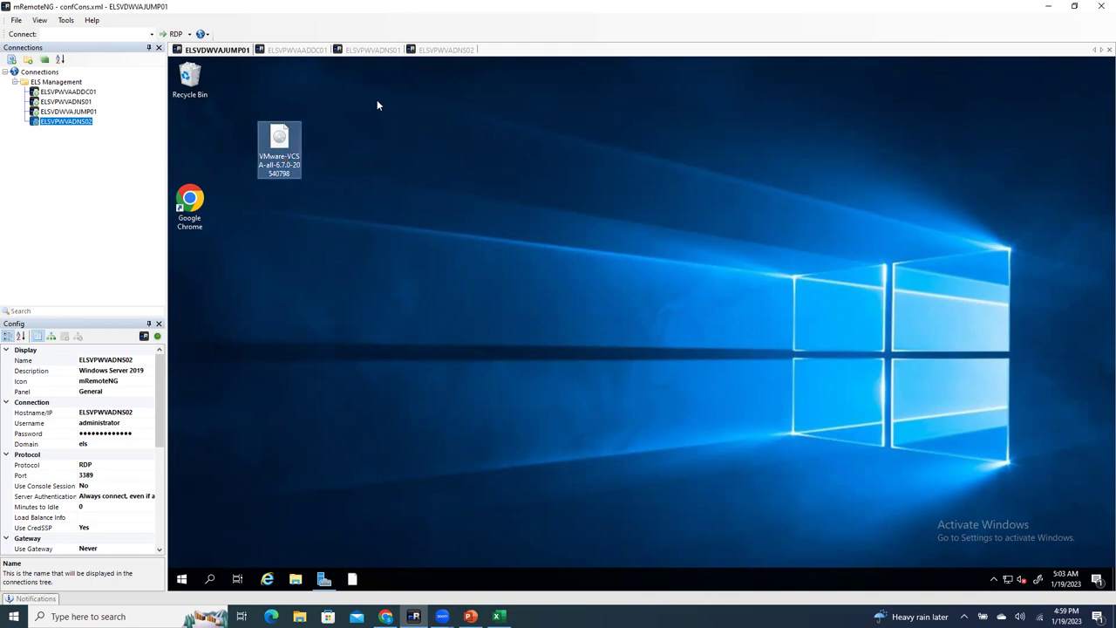
pyautogui.moveTo(290, 148); pyautogui.dragTo(197, 161)
pyautogui.moveTo(197, 266); pyautogui.dragTo(197, 206)
pyautogui.click(300, 238)
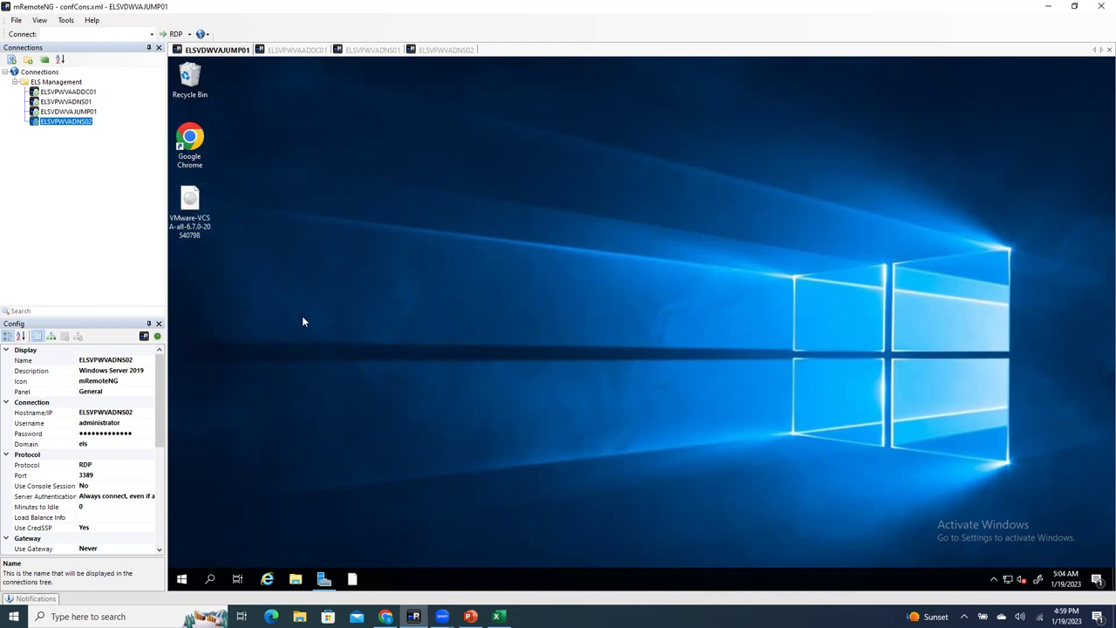
# Step: Mount the VMware-VCSA ISO and open its vcsa-ui-installer folder
pyautogui.rightClick(190, 204)
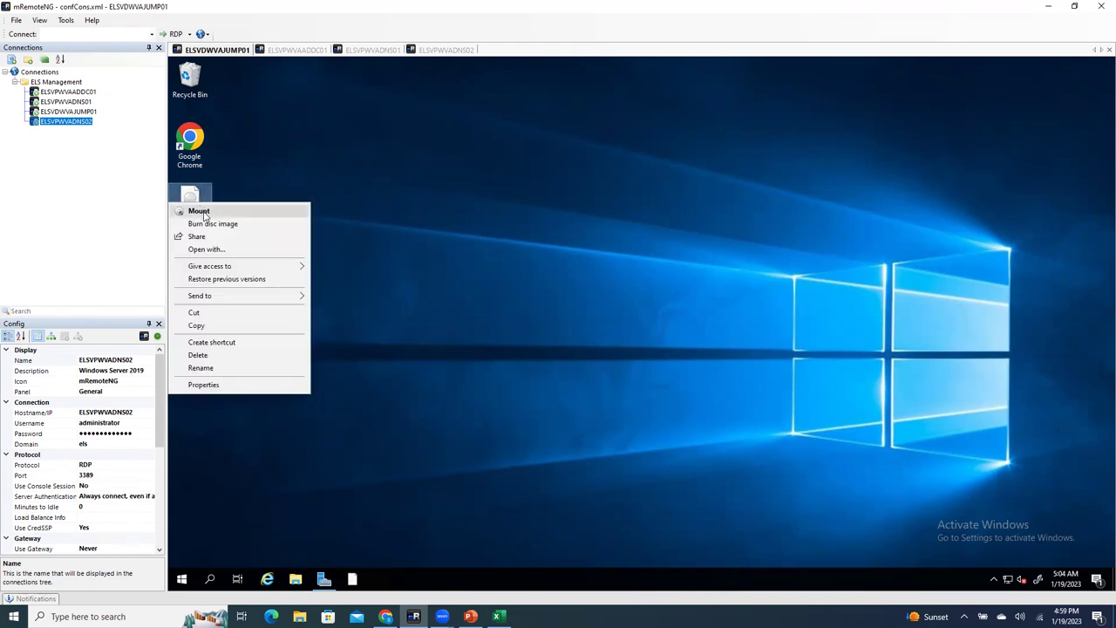
pyautogui.click(204, 216)
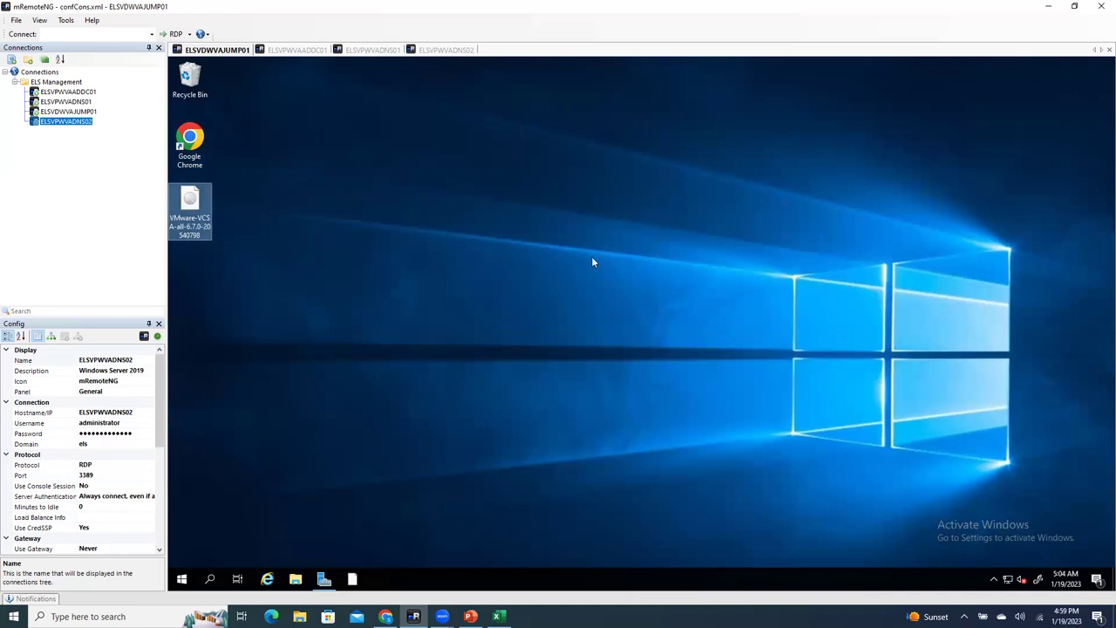
pyautogui.click(543, 308)
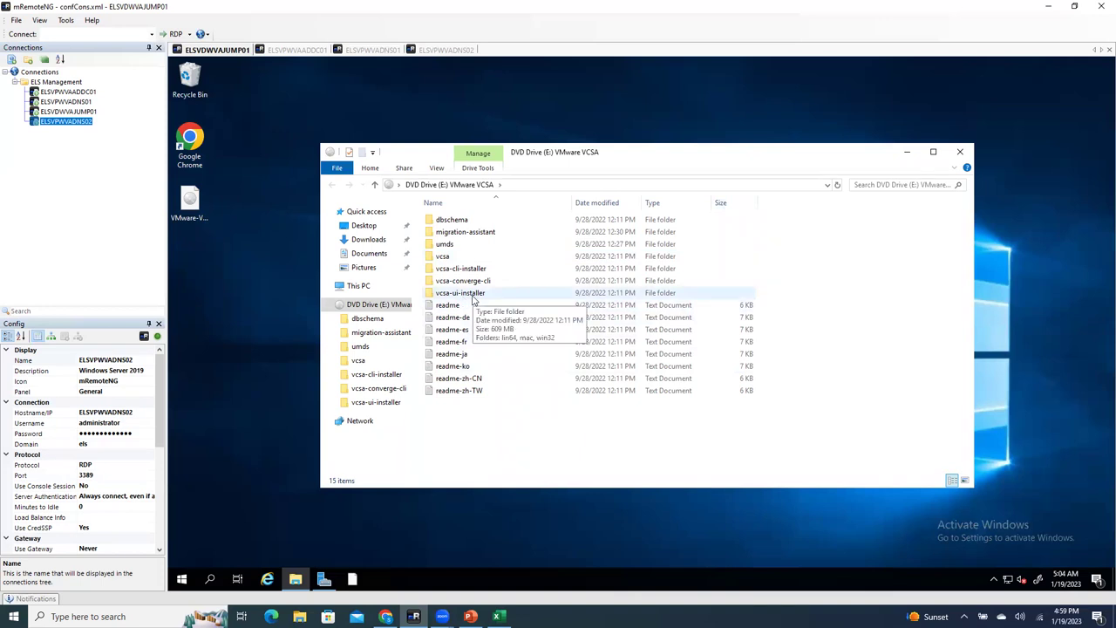
pyautogui.doubleClick(474, 299)
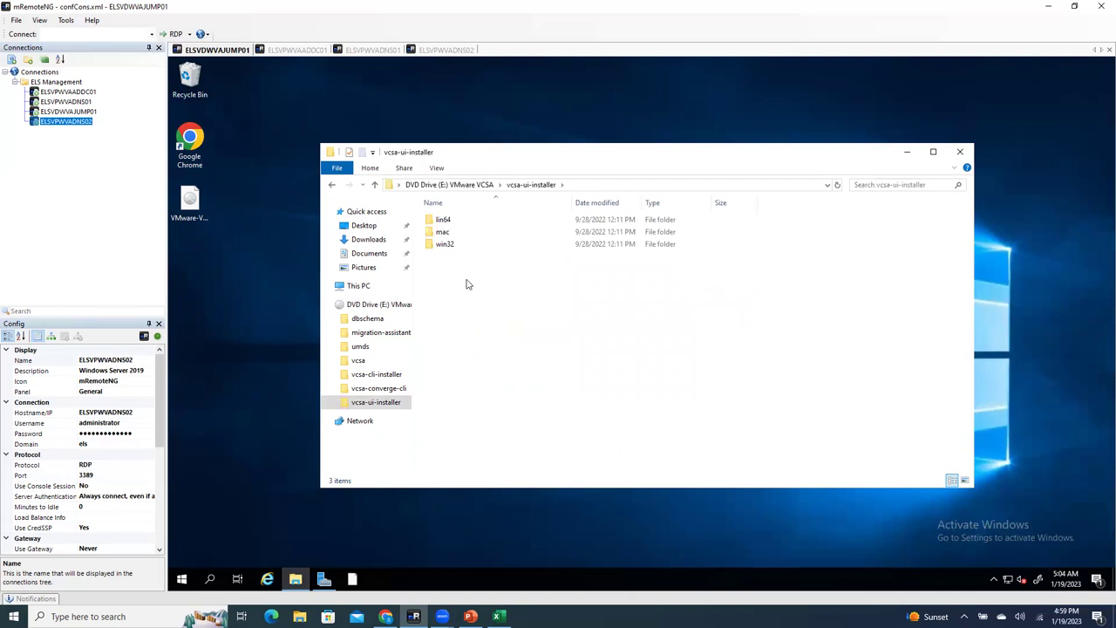
# Step: Run the installer in the vcsa-ui-installer\win32 folder as administrator
pyautogui.doubleClick(447, 221)
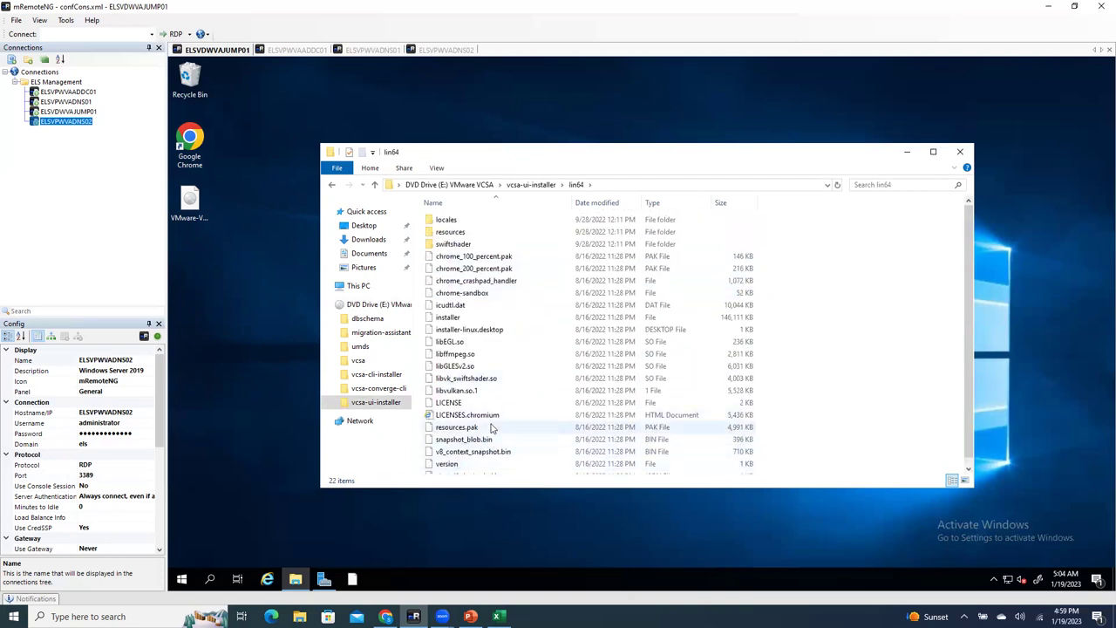
pyautogui.scroll(-1, 484, 392)
pyautogui.scroll(1, 477, 454)
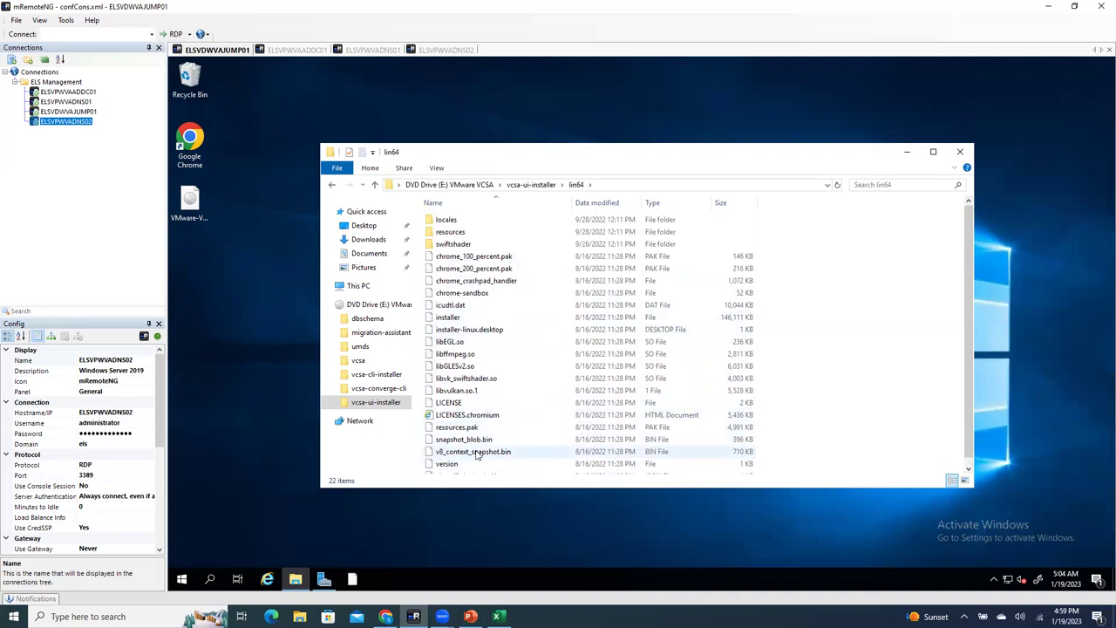
pyautogui.click(375, 185)
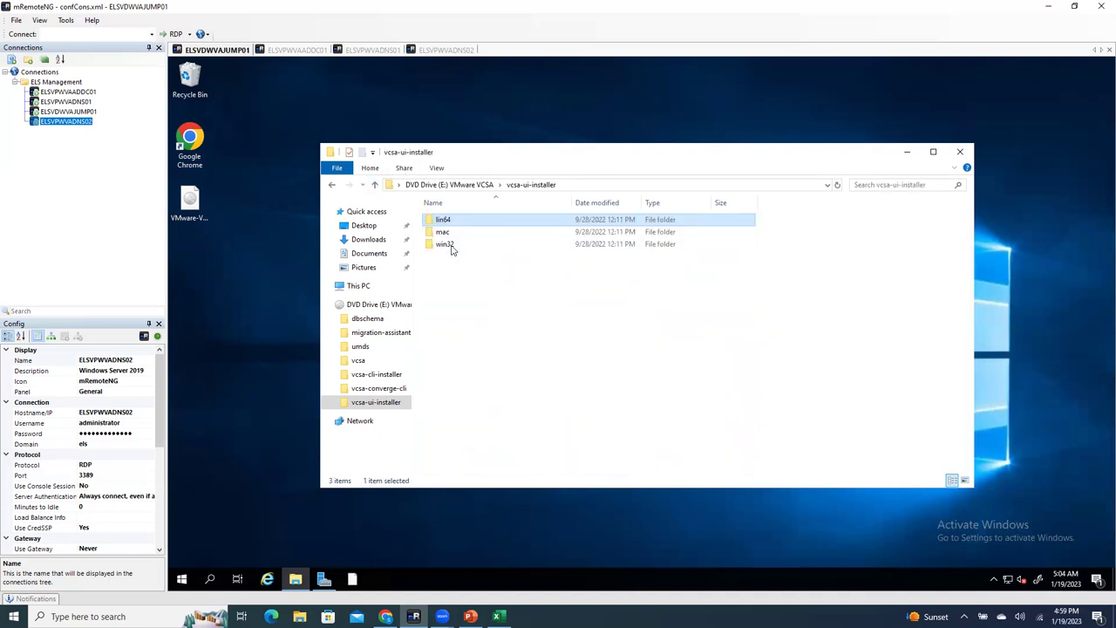
pyautogui.doubleClick(446, 244)
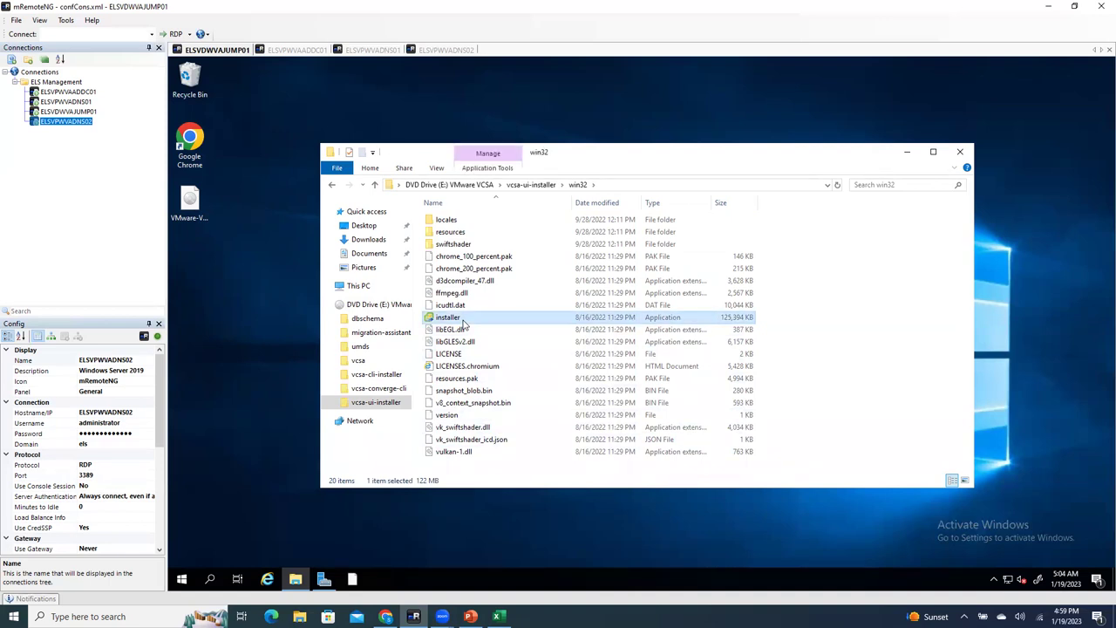
pyautogui.rightClick(464, 323)
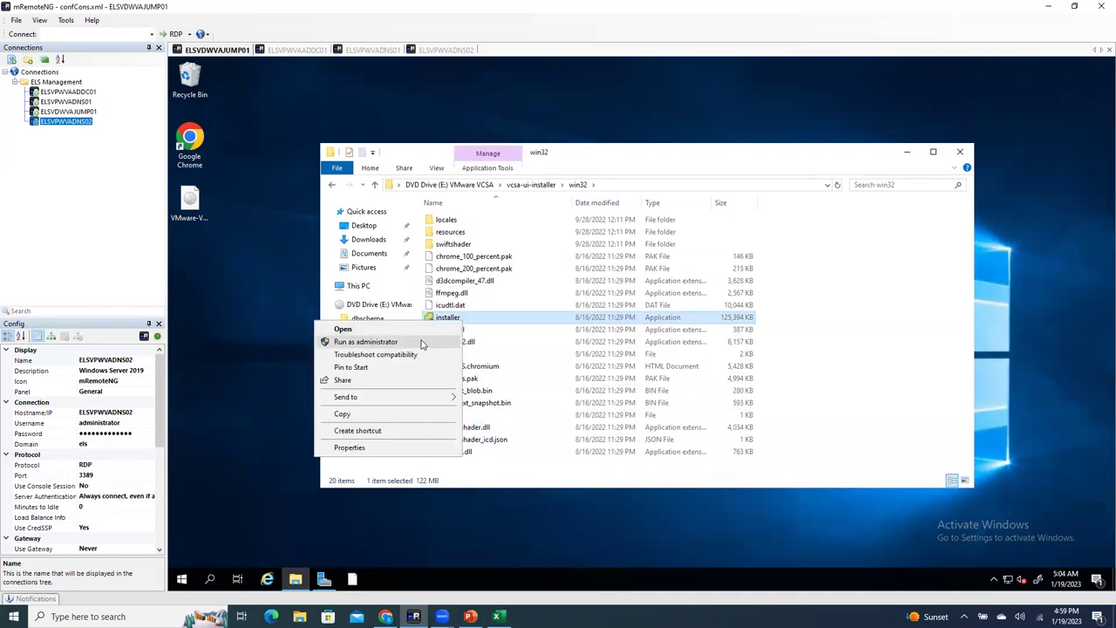
pyautogui.click(422, 343)
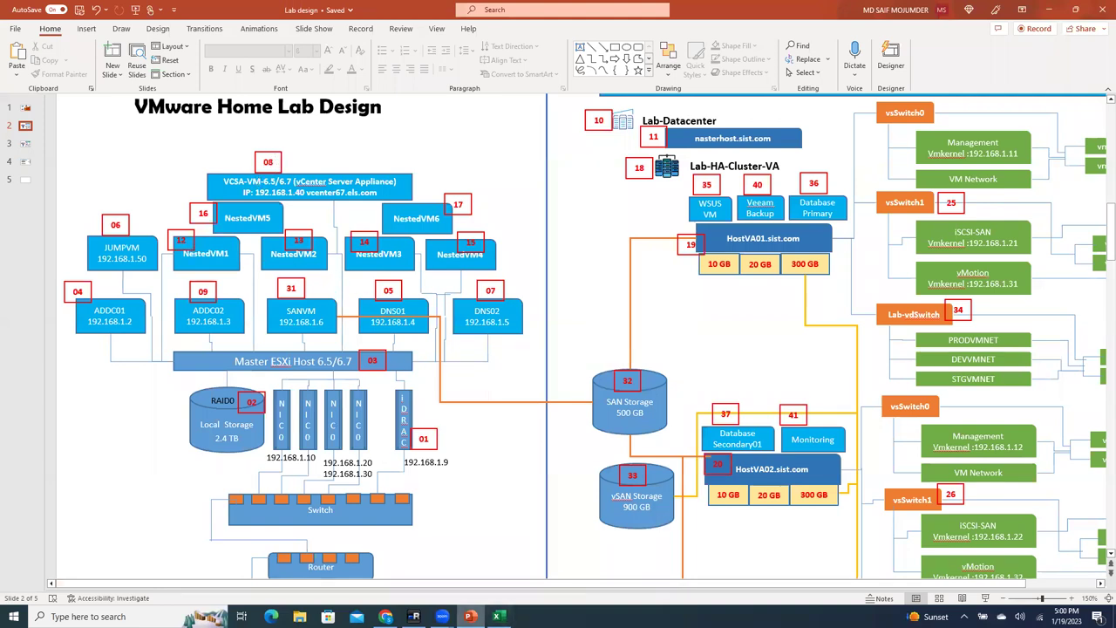
# Step: Switch from PowerPoint back to the mRemoteNG session showing the vCenter installer
pyautogui.click(414, 616)
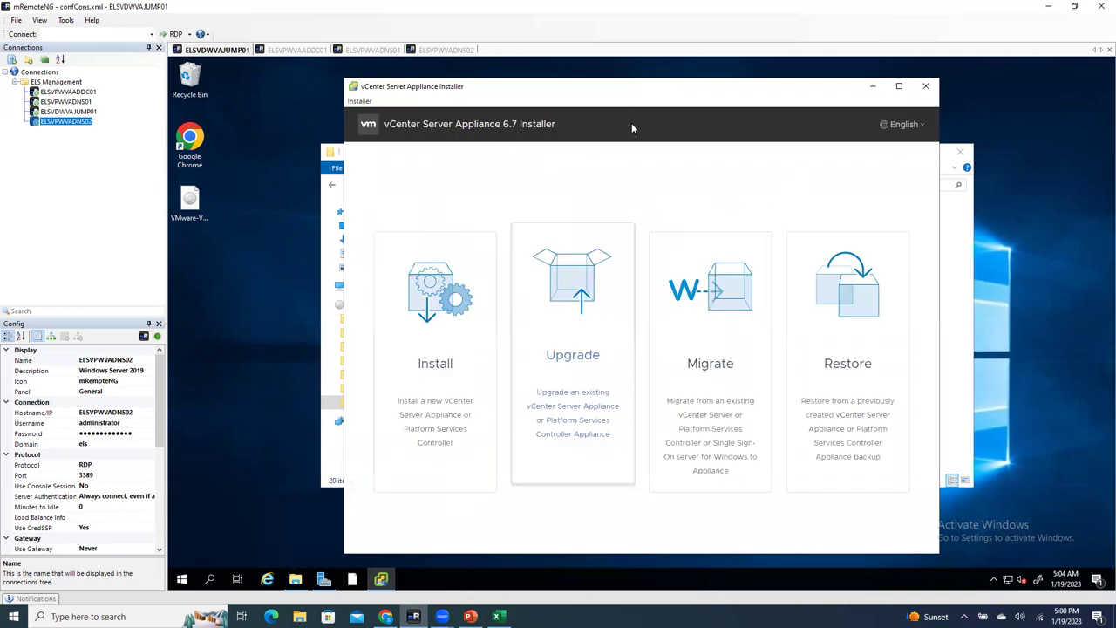
# Step: Start a new Install - Stage 1 deployment, restarting it once, and advance to the license page
pyautogui.moveTo(617, 97); pyautogui.dragTo(530, 102)
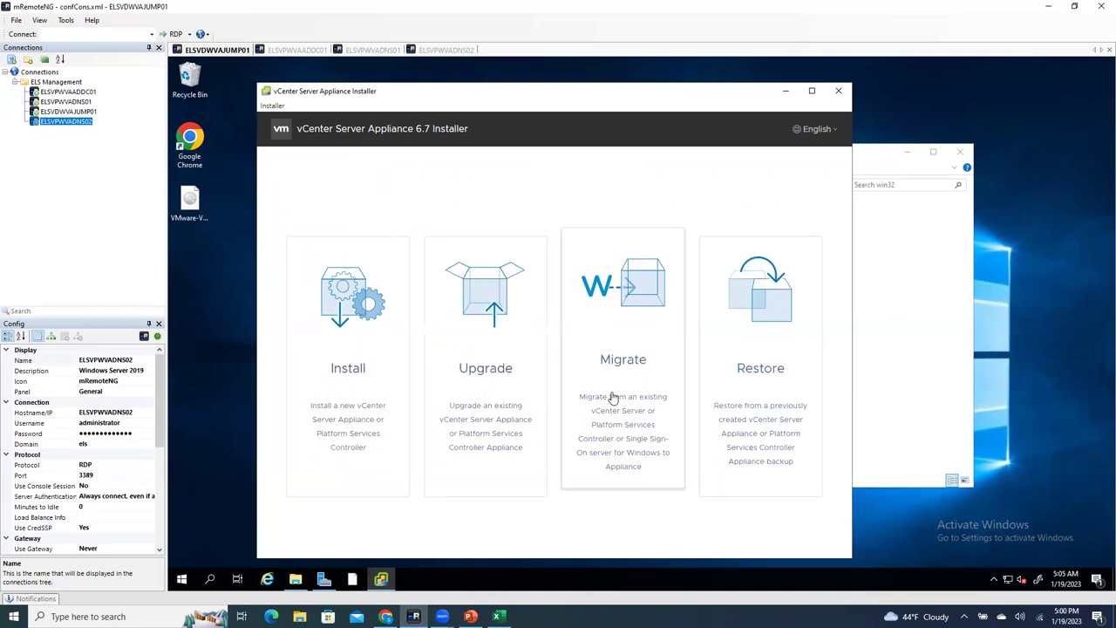
pyautogui.click(340, 362)
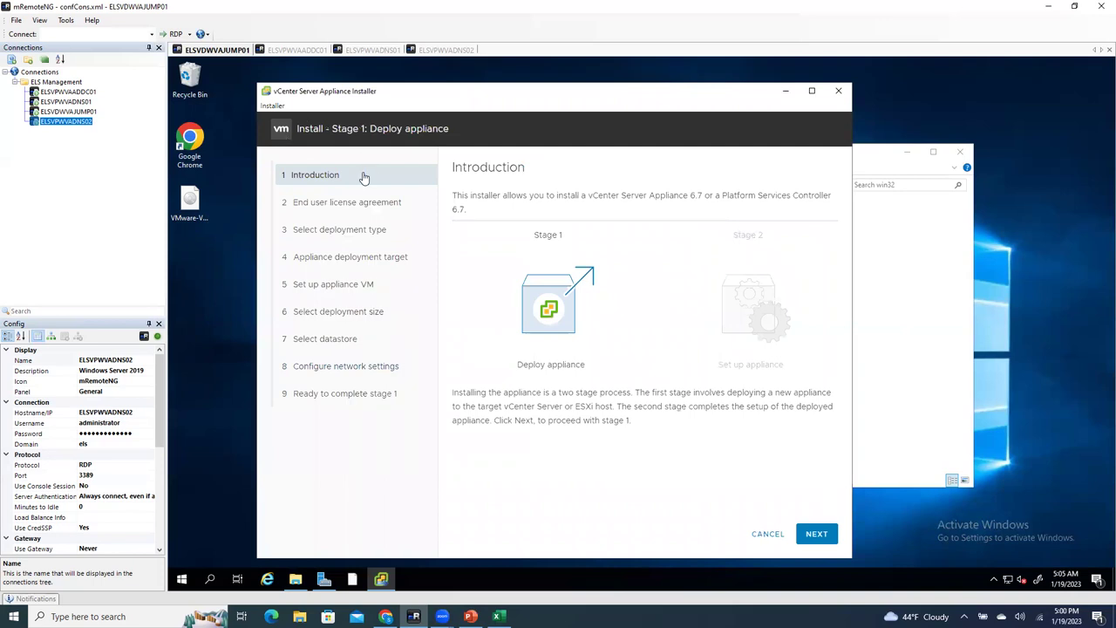
pyautogui.click(771, 534)
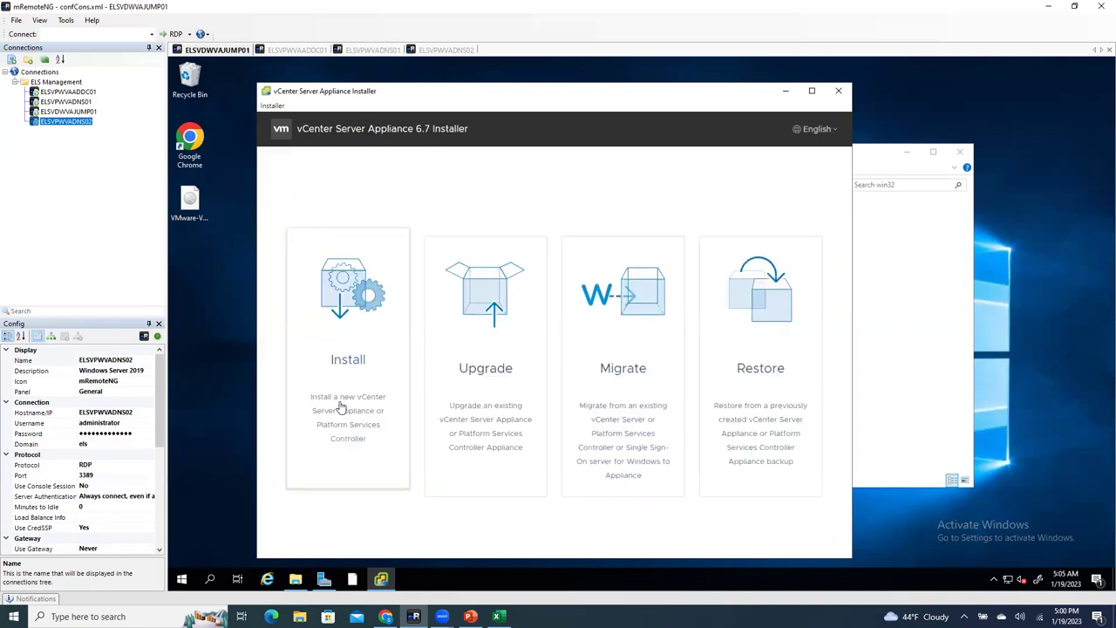
pyautogui.click(364, 443)
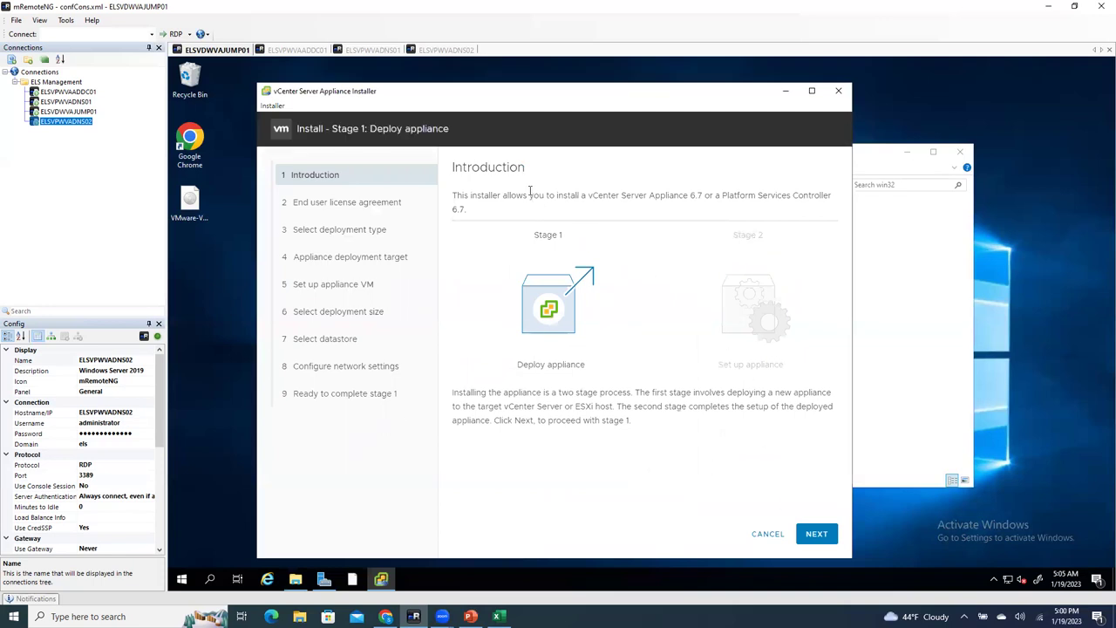
pyautogui.click(809, 538)
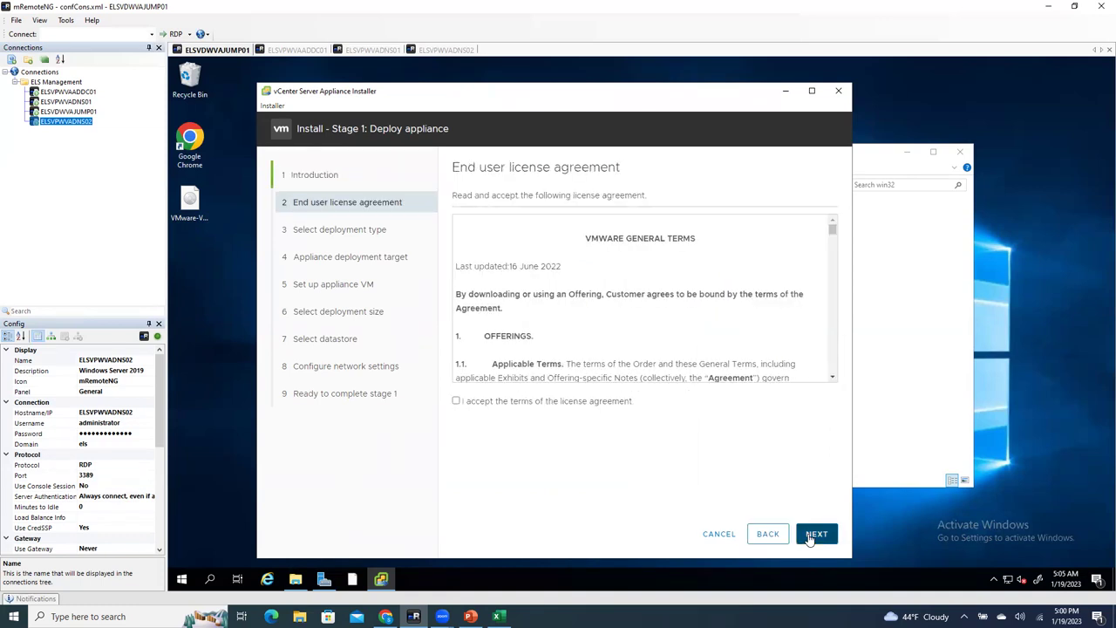
# Step: Return to the Introduction page and highlight its overview text and the Stage 1 and Stage 2 labels
pyautogui.click(357, 177)
pyautogui.tripleClick(503, 195)
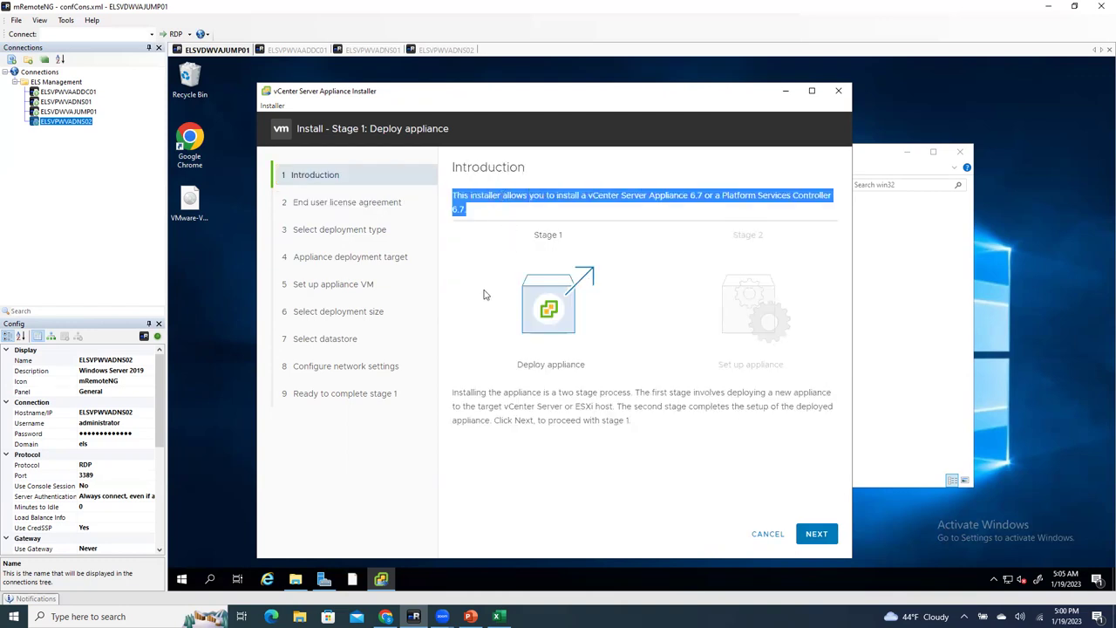
pyautogui.click(652, 353)
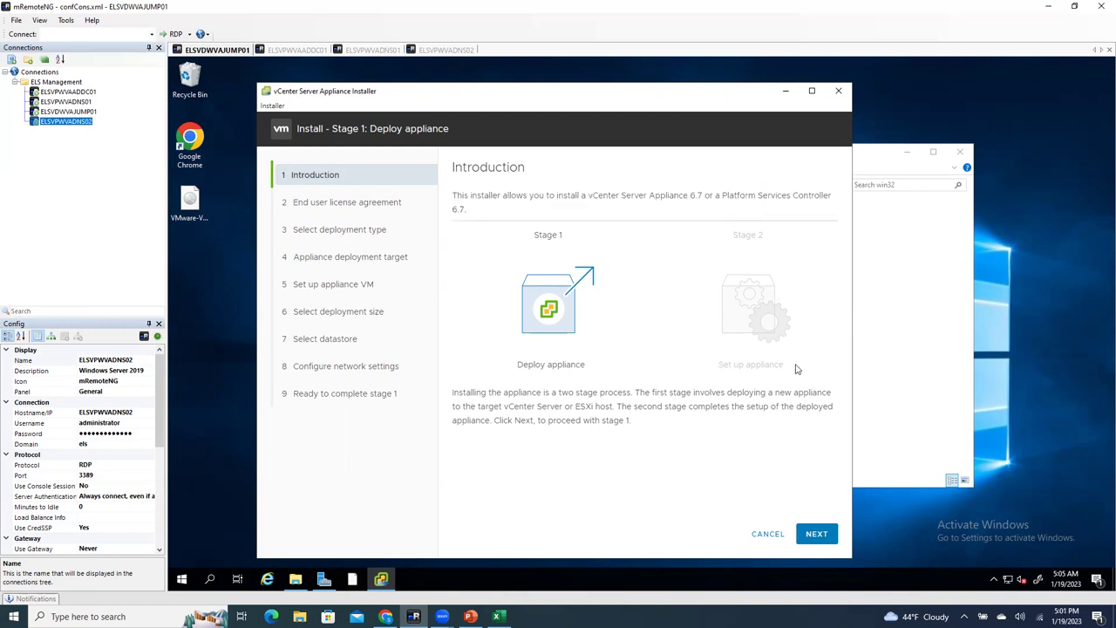
pyautogui.moveTo(534, 237); pyautogui.dragTo(590, 236)
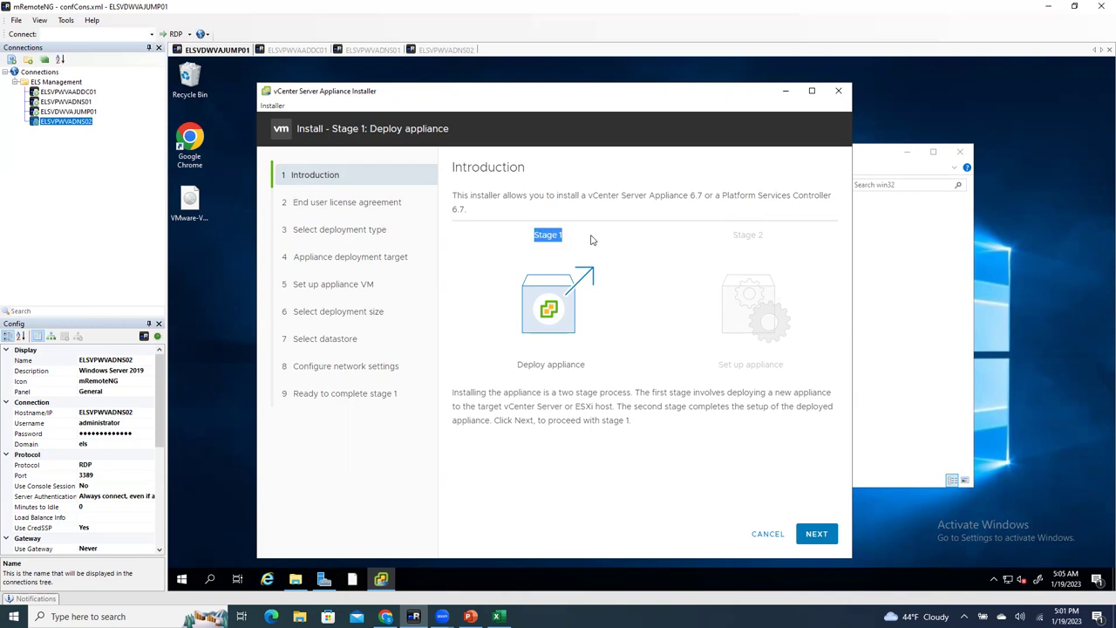
pyautogui.click(763, 272)
pyautogui.moveTo(728, 237); pyautogui.dragTo(797, 240)
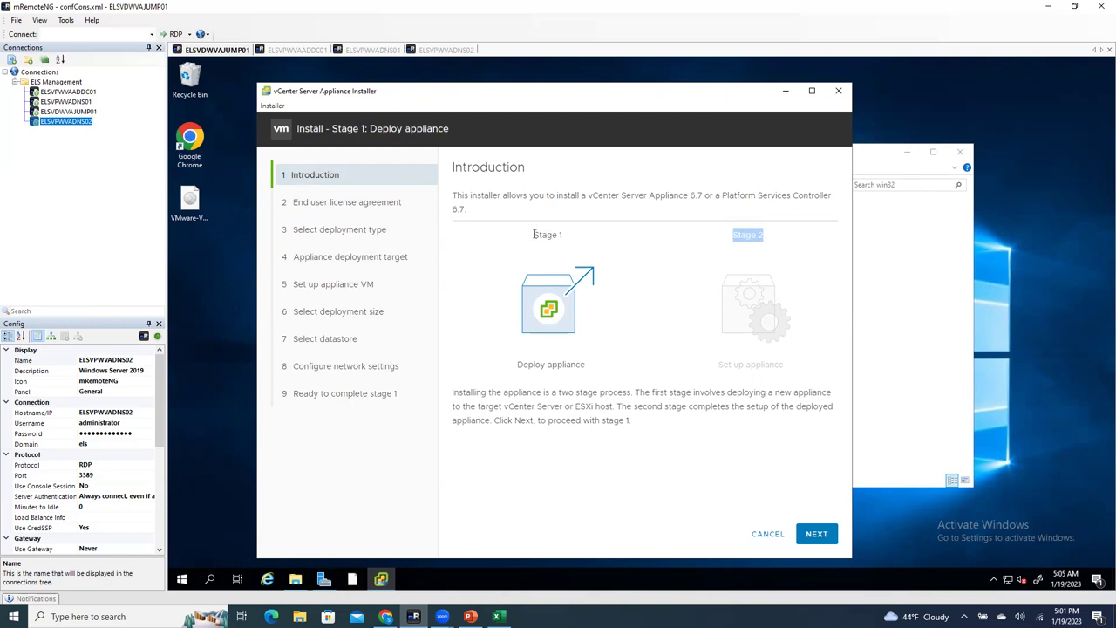
# Step: Accept the terms of the license agreement and proceed to Select deployment type
pyautogui.click(818, 535)
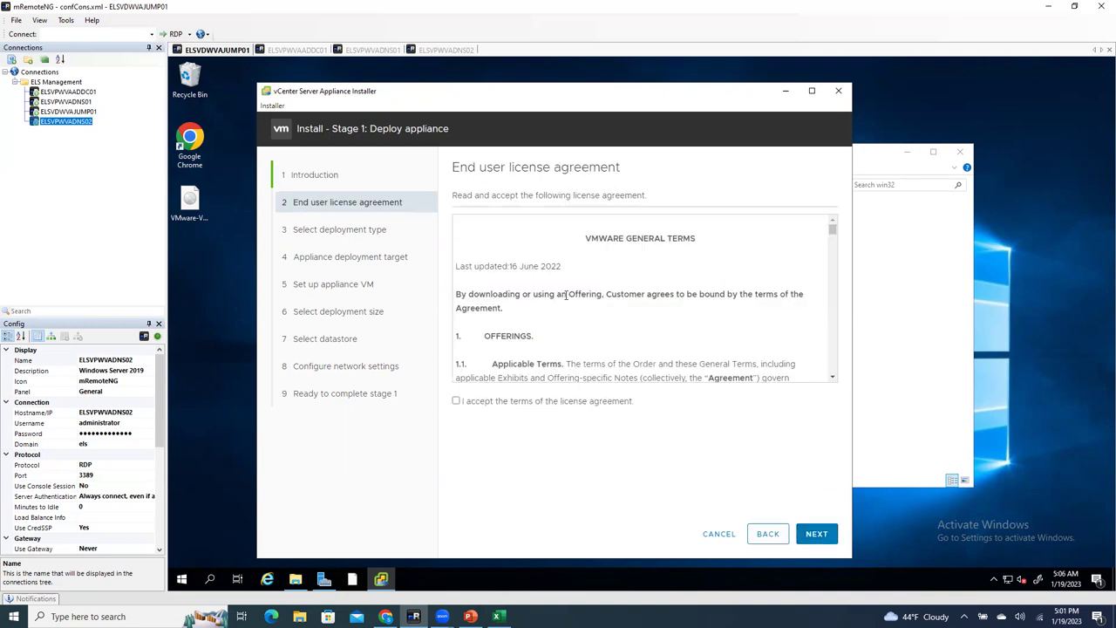
pyautogui.click(456, 401)
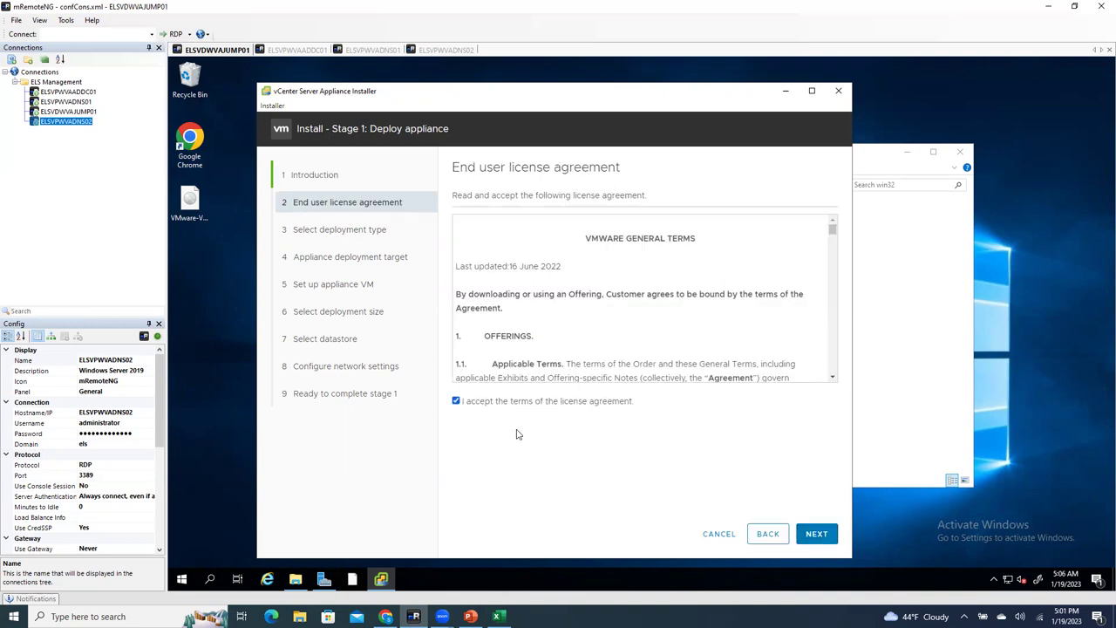
pyautogui.click(815, 535)
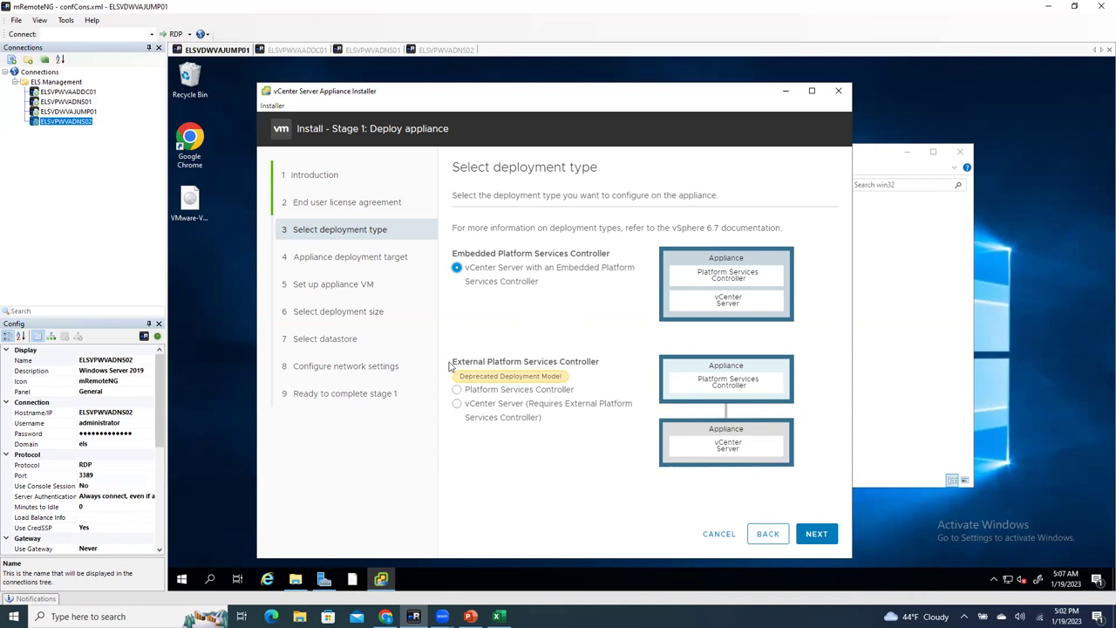
# Step: Review the External Platform Services Controller option, then continue with the embedded controller
pyautogui.moveTo(450, 361); pyautogui.dragTo(611, 438)
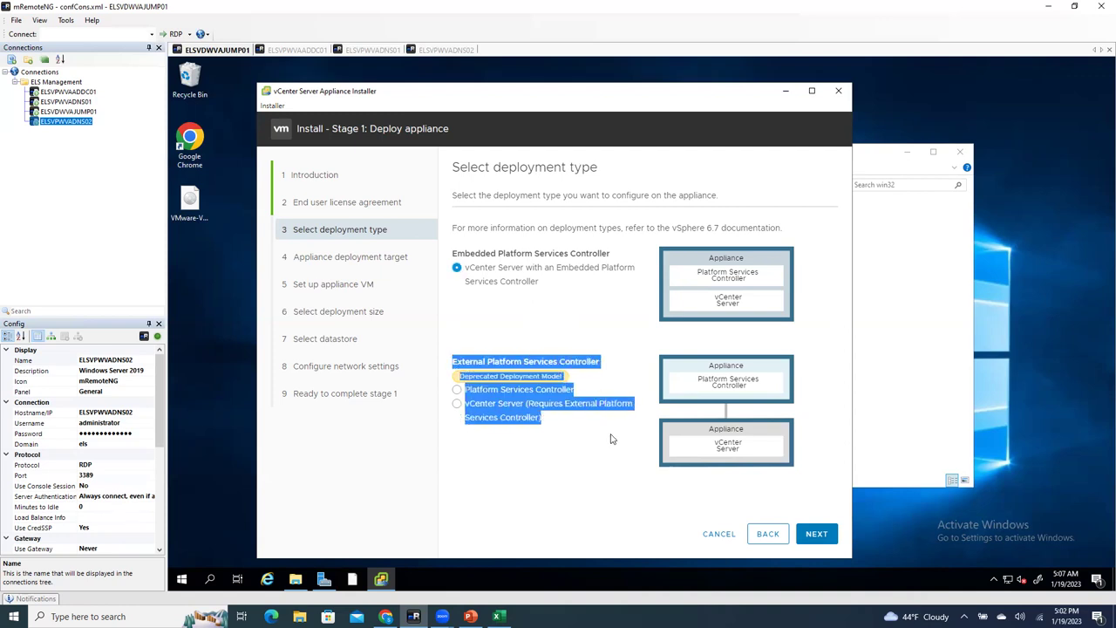
pyautogui.click(610, 440)
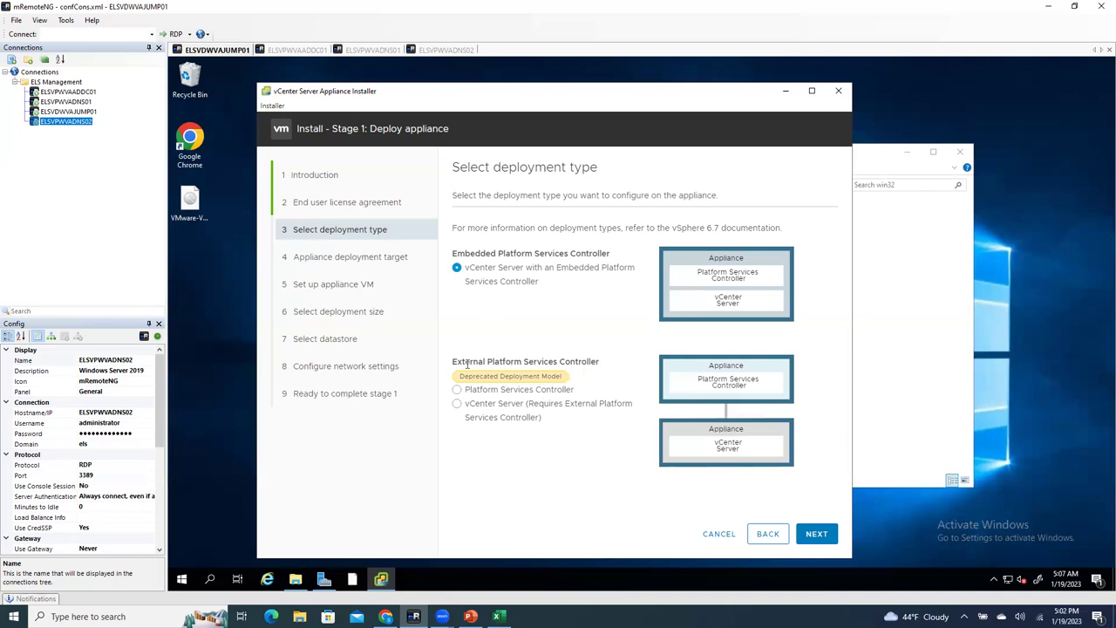
pyautogui.moveTo(454, 362); pyautogui.dragTo(613, 411)
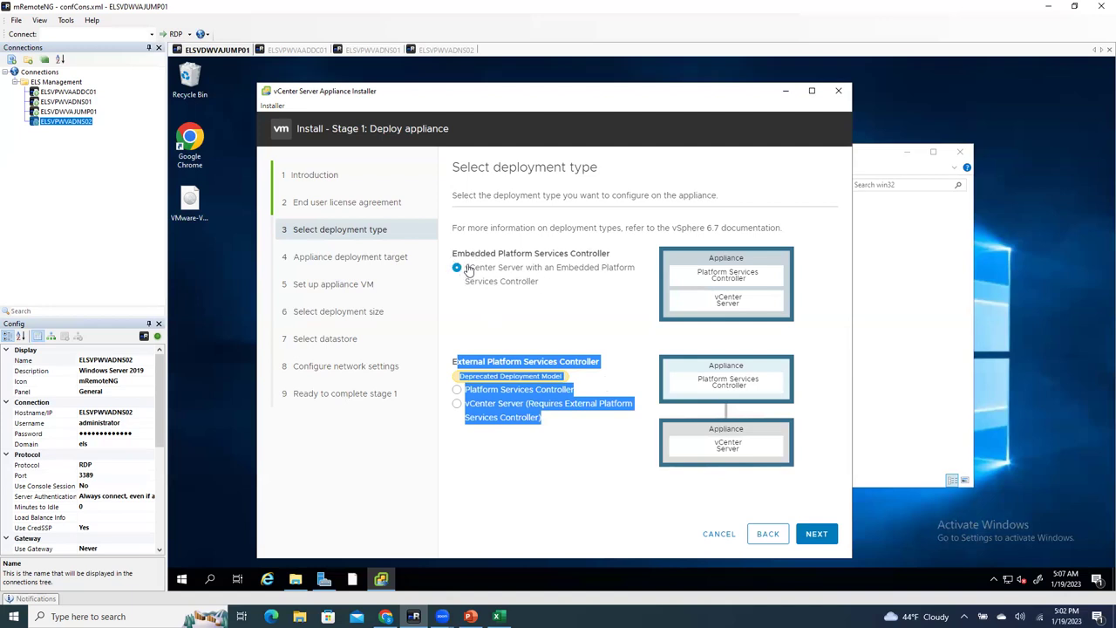
pyautogui.click(588, 291)
pyautogui.click(815, 538)
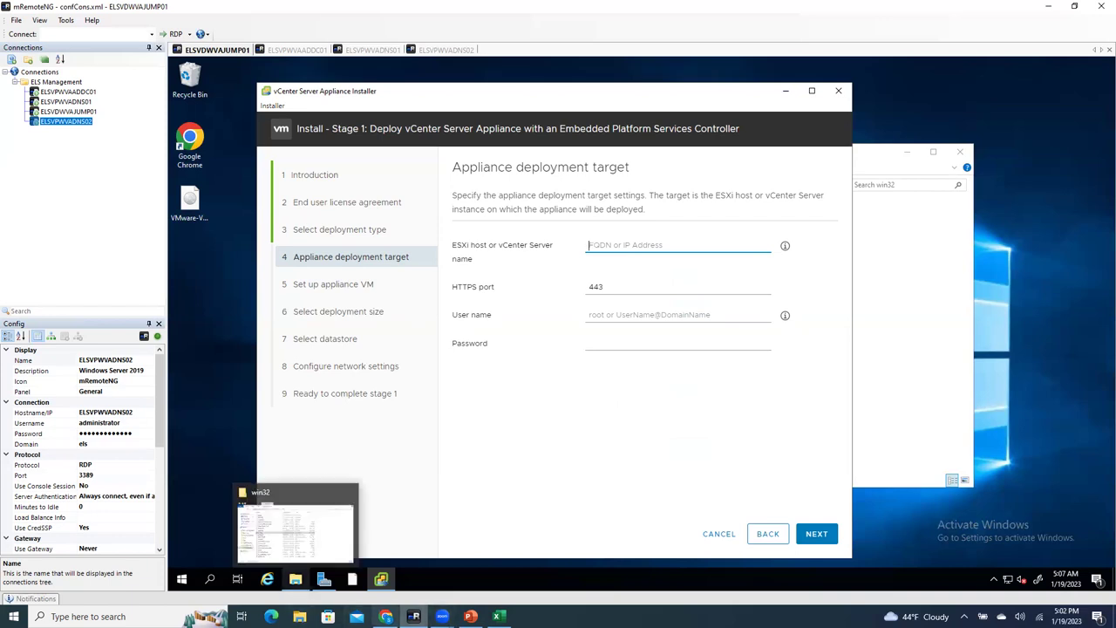
# Step: Confirm the host address in Chrome and enter 192.168.1.13 as the target ESXi host
pyautogui.click(386, 616)
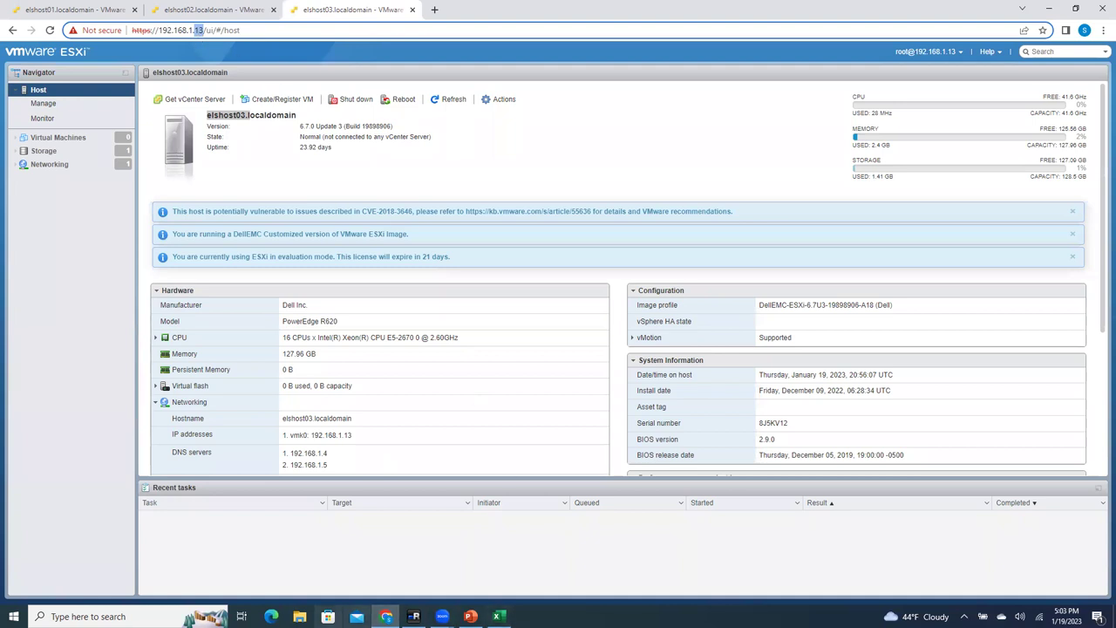
pyautogui.click(413, 616)
pyautogui.write('192.168.1.13')
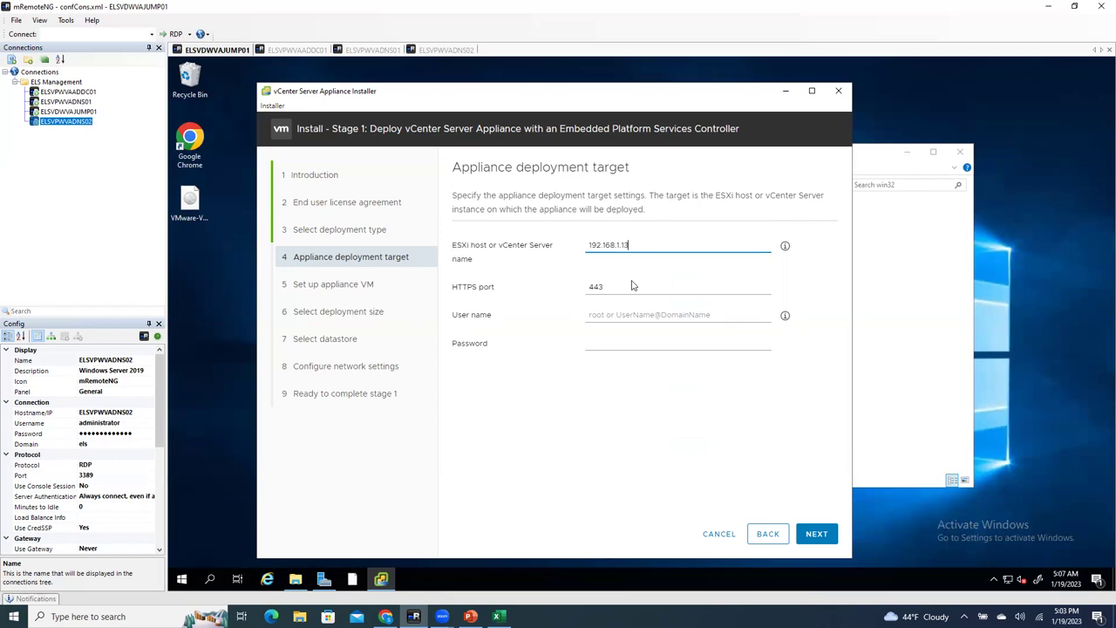
# Step: Enter user name root and the host password, then accept the host's certificate warning
pyautogui.click(617, 315)
pyautogui.write('root')
pyautogui.click(616, 349)
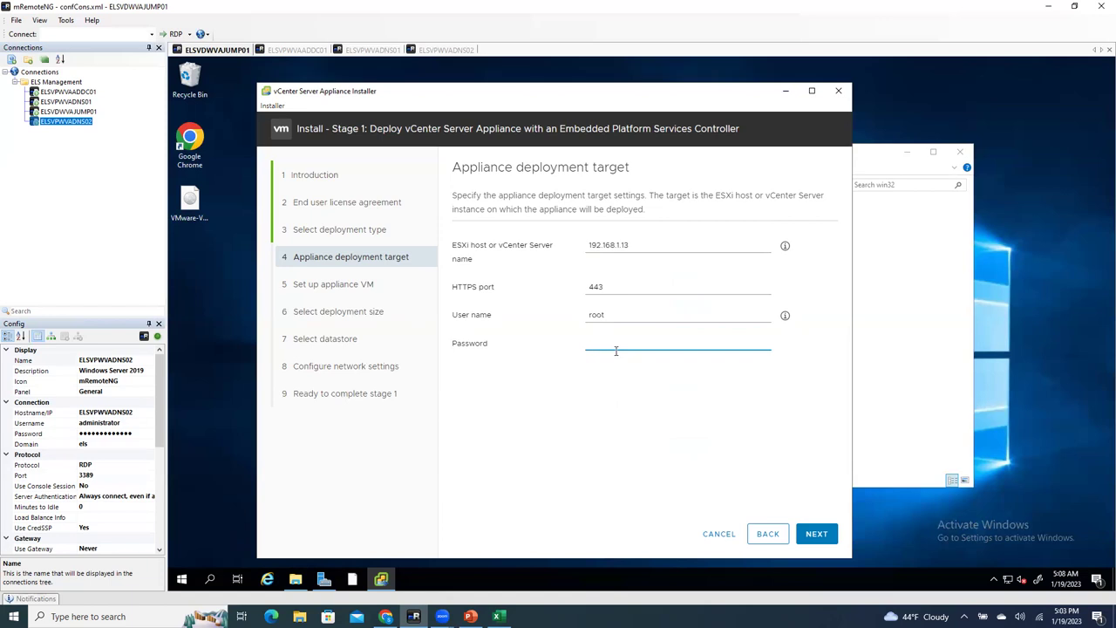
pyautogui.click(816, 533)
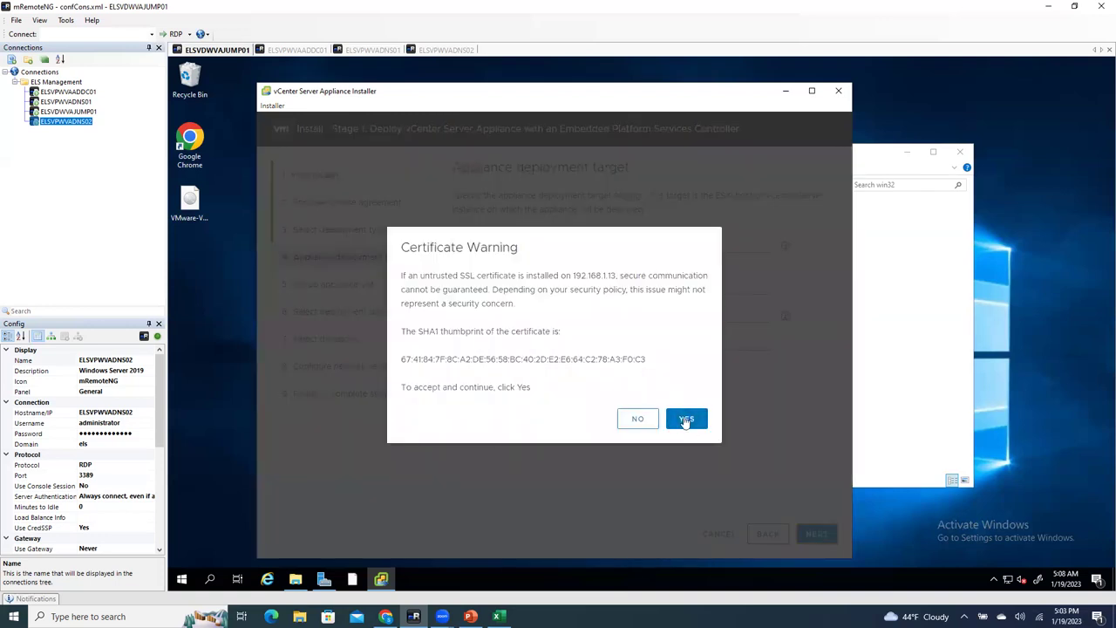
pyautogui.click(688, 420)
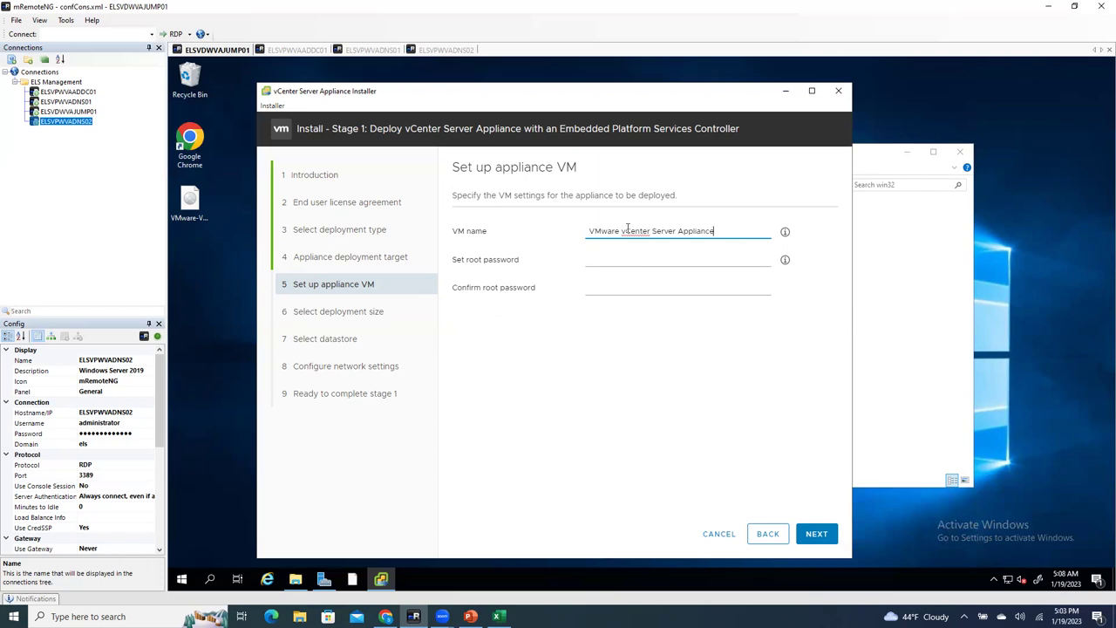
# Step: Replace the default appliance VM name with venter67.els.com
pyautogui.moveTo(590, 230); pyautogui.dragTo(715, 232)
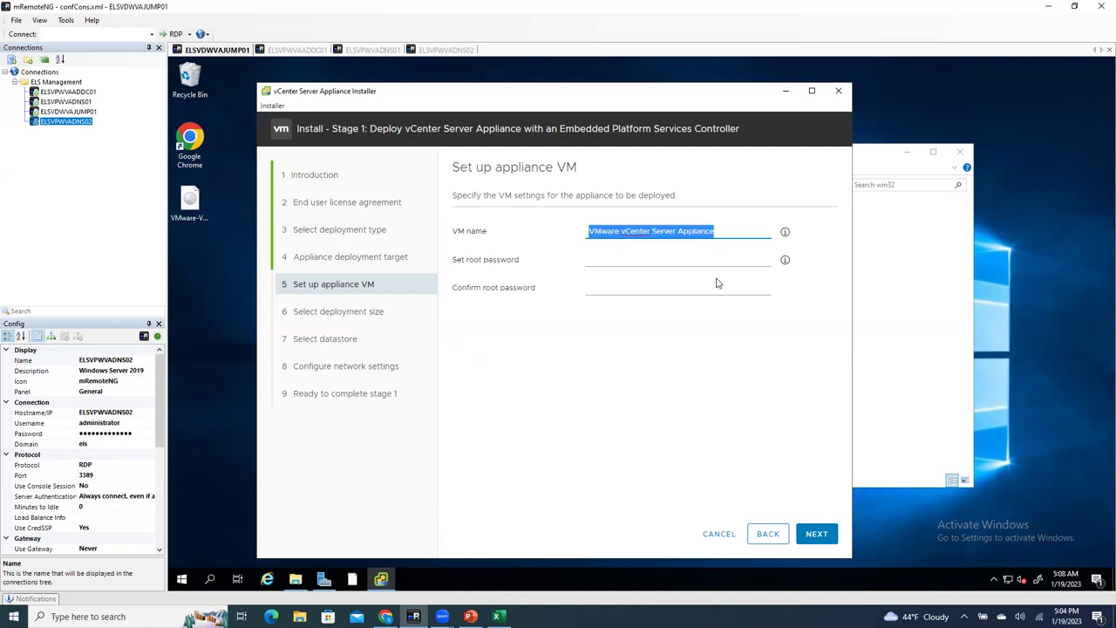
pyautogui.write('venter')
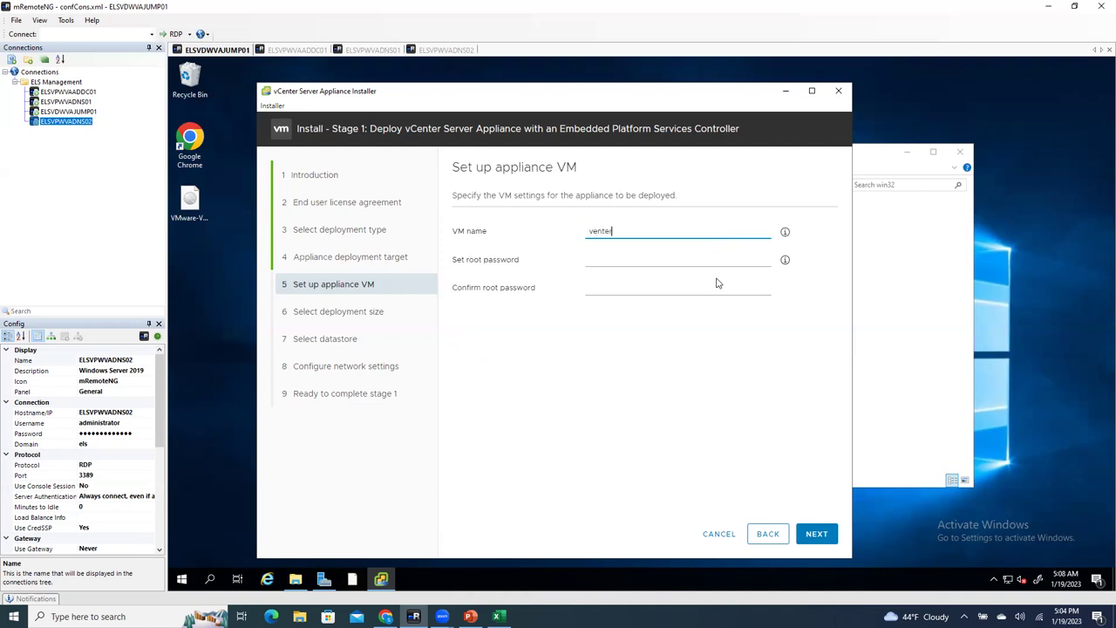
pyautogui.write('0')
pyautogui.write('7')
pyautogui.write('.els.com')
pyautogui.hotkey('ctrl', 'a')
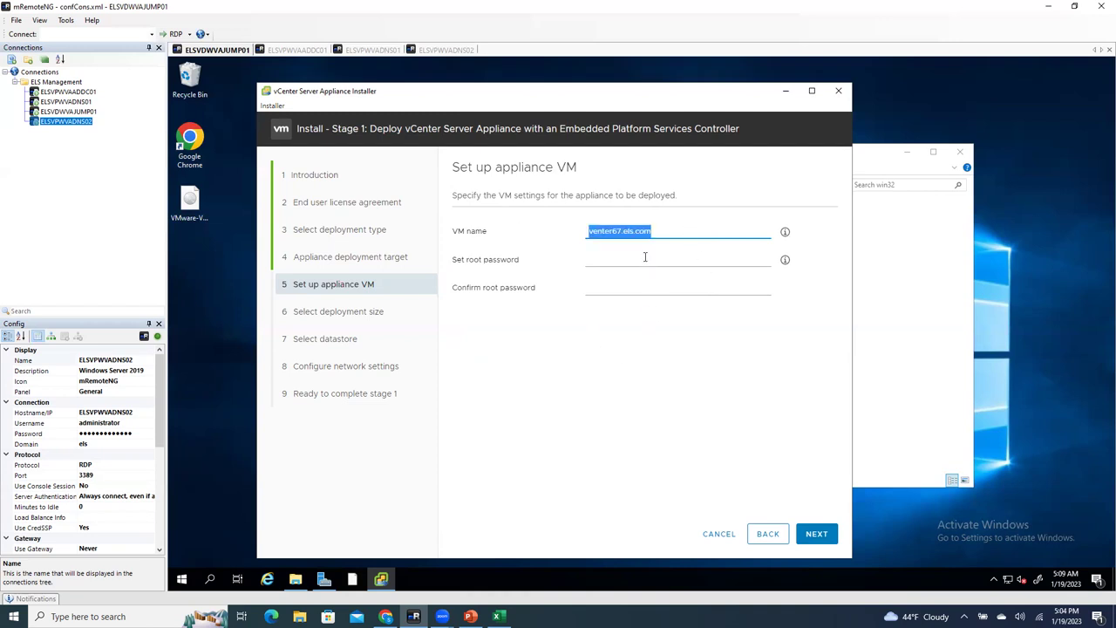
pyautogui.click(645, 256)
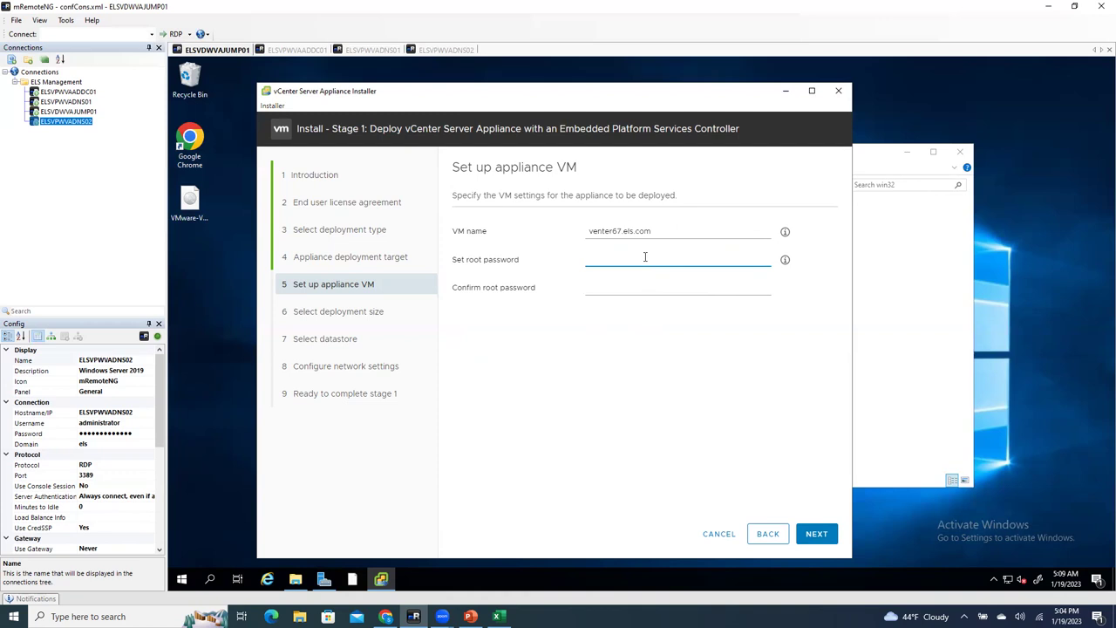
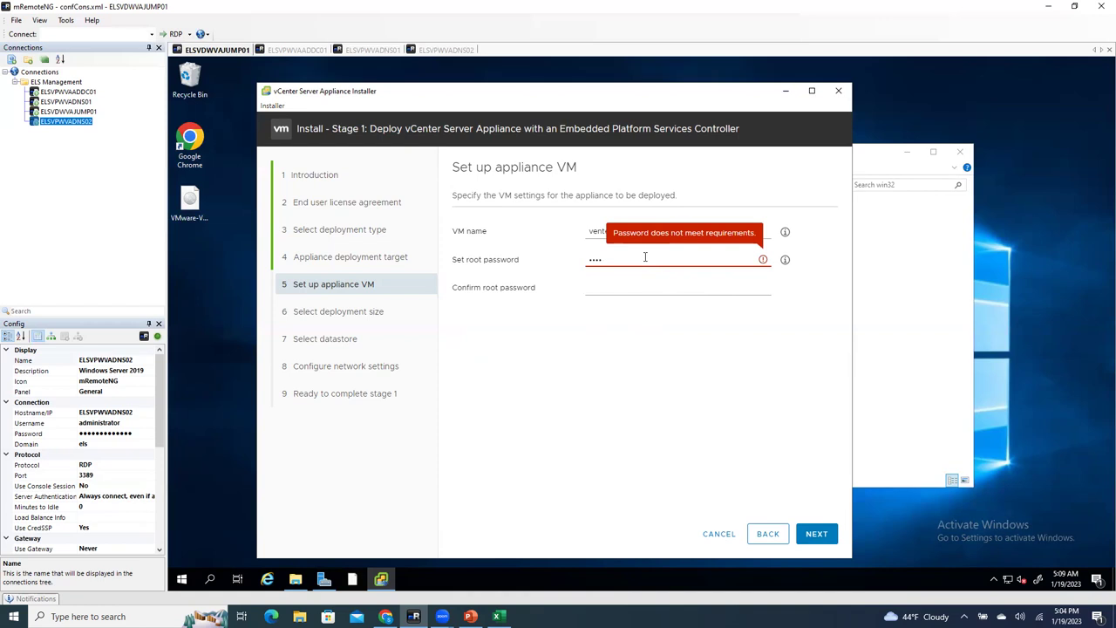
# Step: Enter the appliance root password, then the matching confirmation in the confirm field
pyautogui.press('BackSpace')
pyautogui.press('BackSpace')
pyautogui.press('BackSpace')
pyautogui.press('BackSpace')
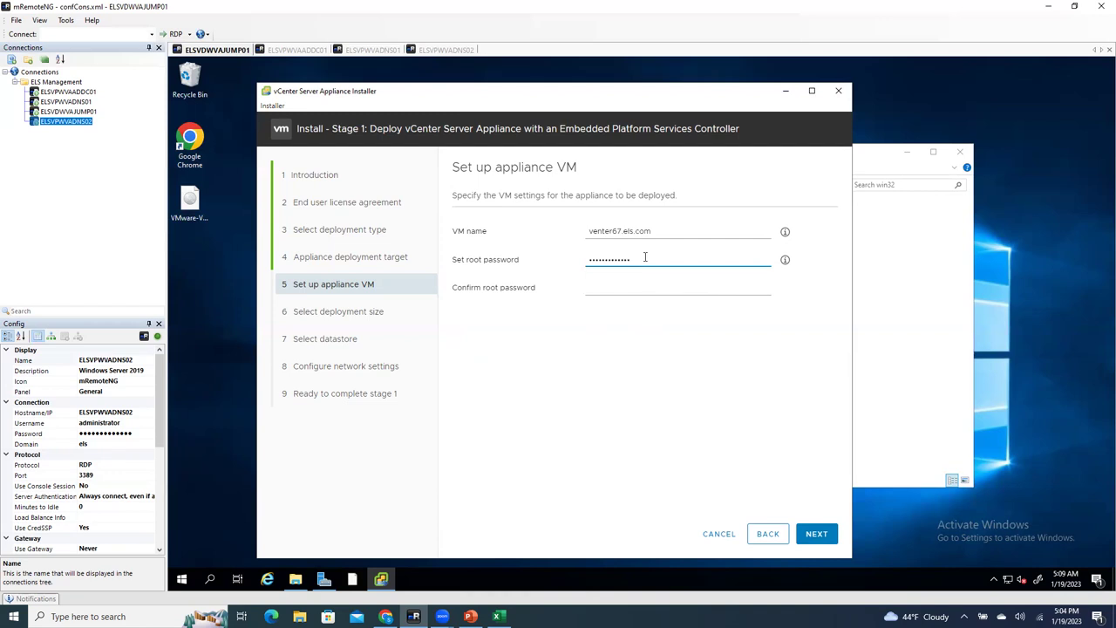
pyautogui.click(629, 286)
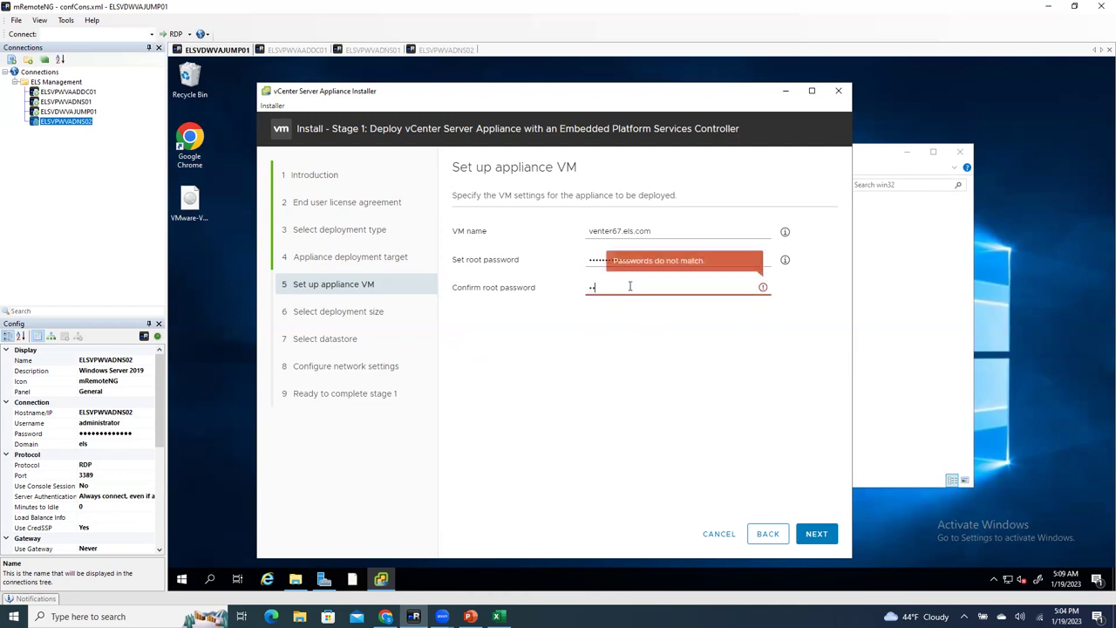
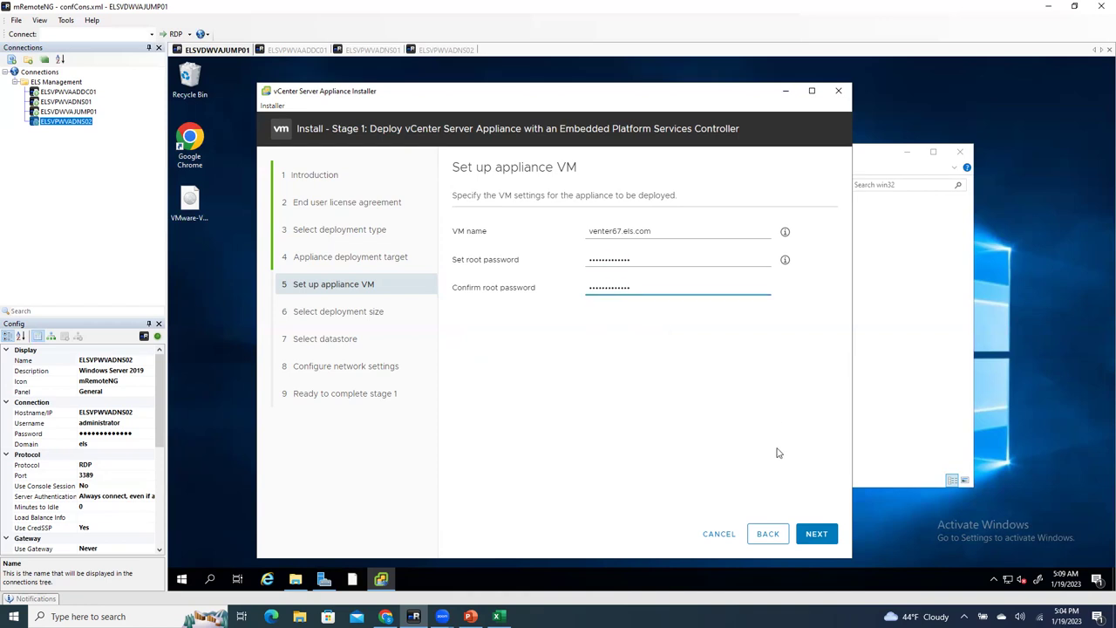
pyautogui.click(811, 534)
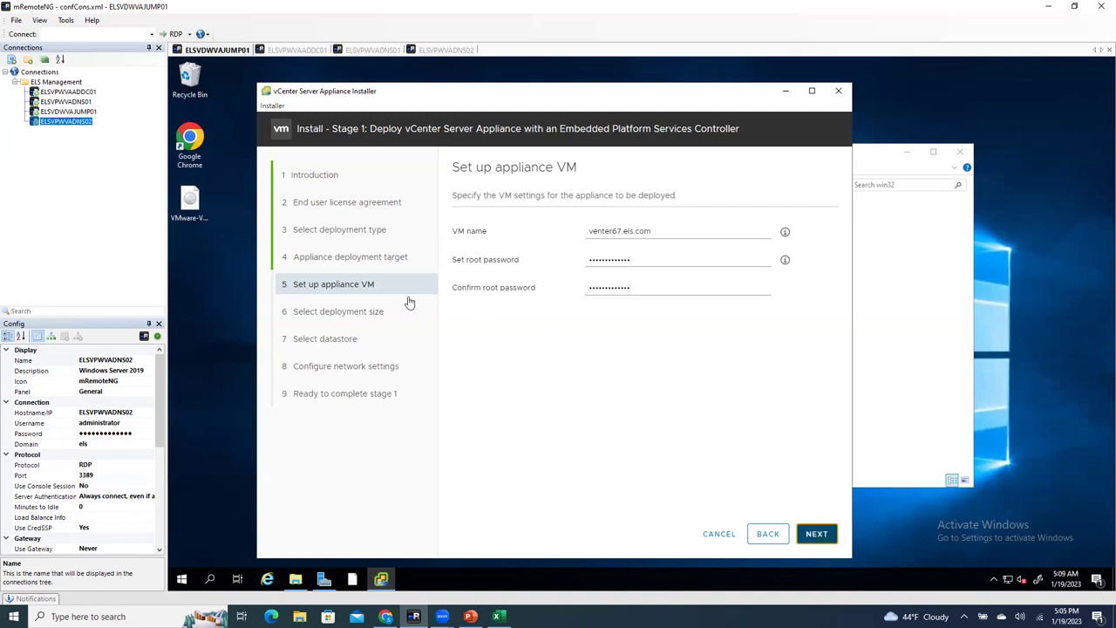
# Step: Advance to the Select deployment size page, keeping the Tiny deployment size
pyautogui.click(814, 532)
pyautogui.click(814, 533)
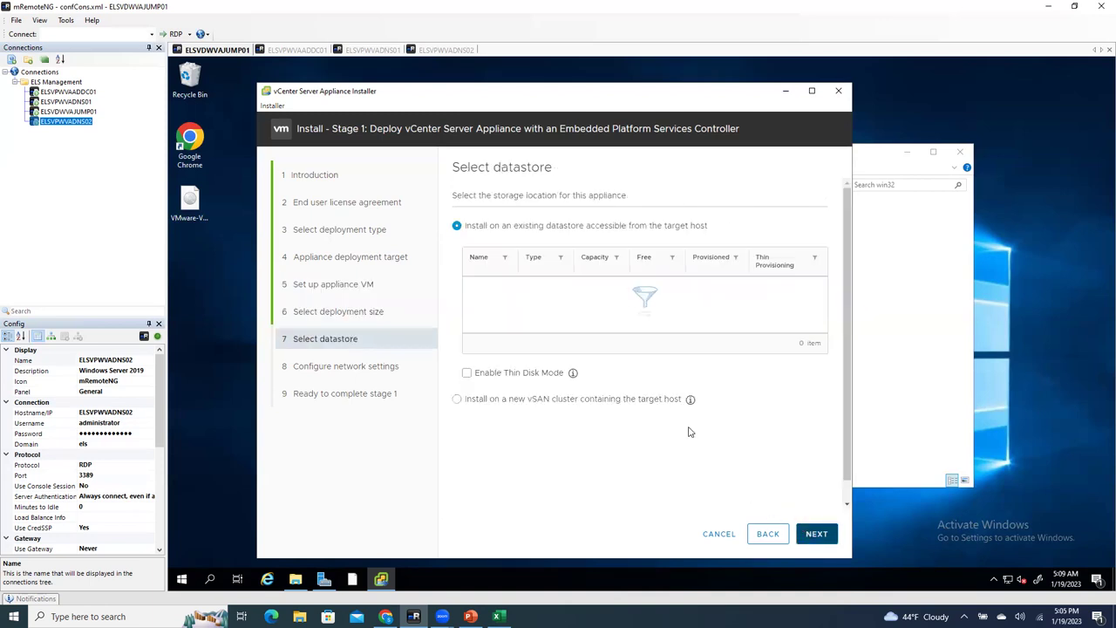
pyautogui.click(767, 536)
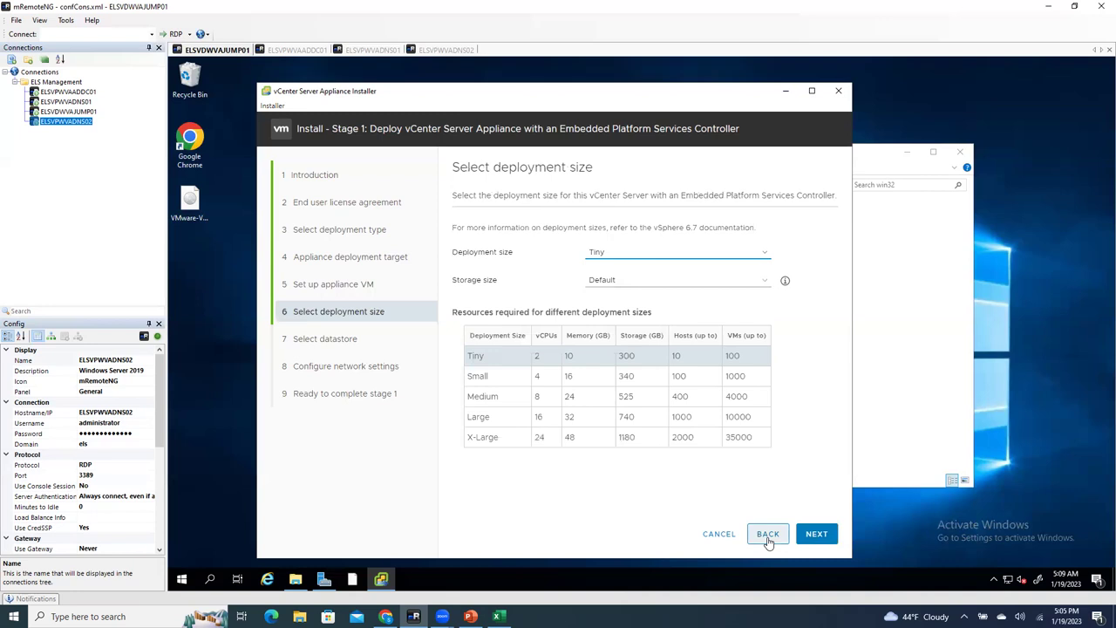
pyautogui.click(768, 536)
pyautogui.click(815, 536)
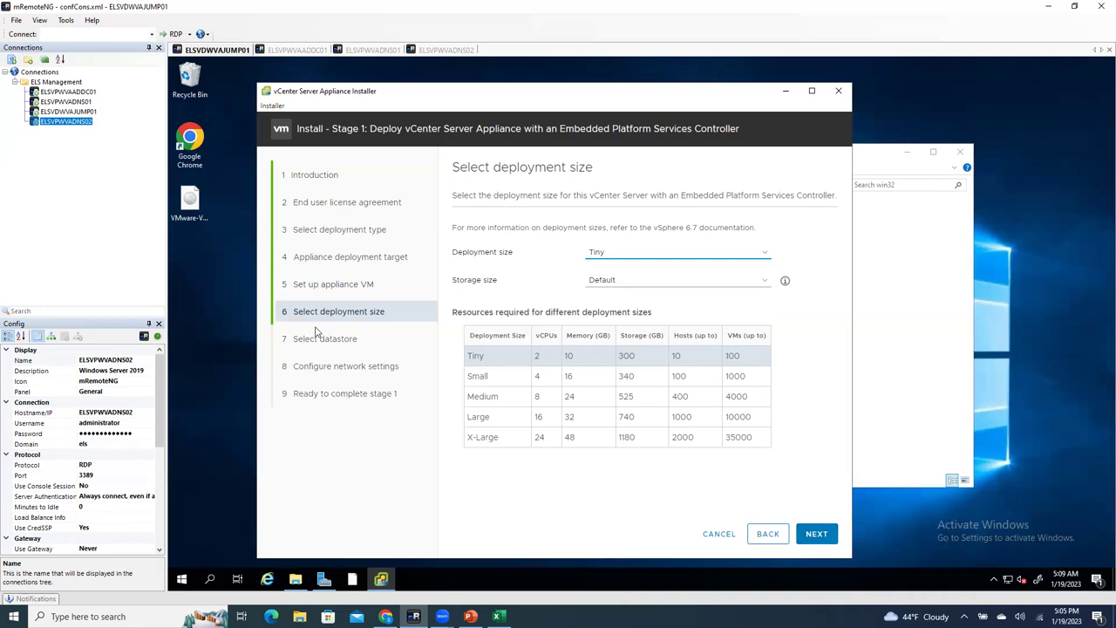
pyautogui.click(631, 258)
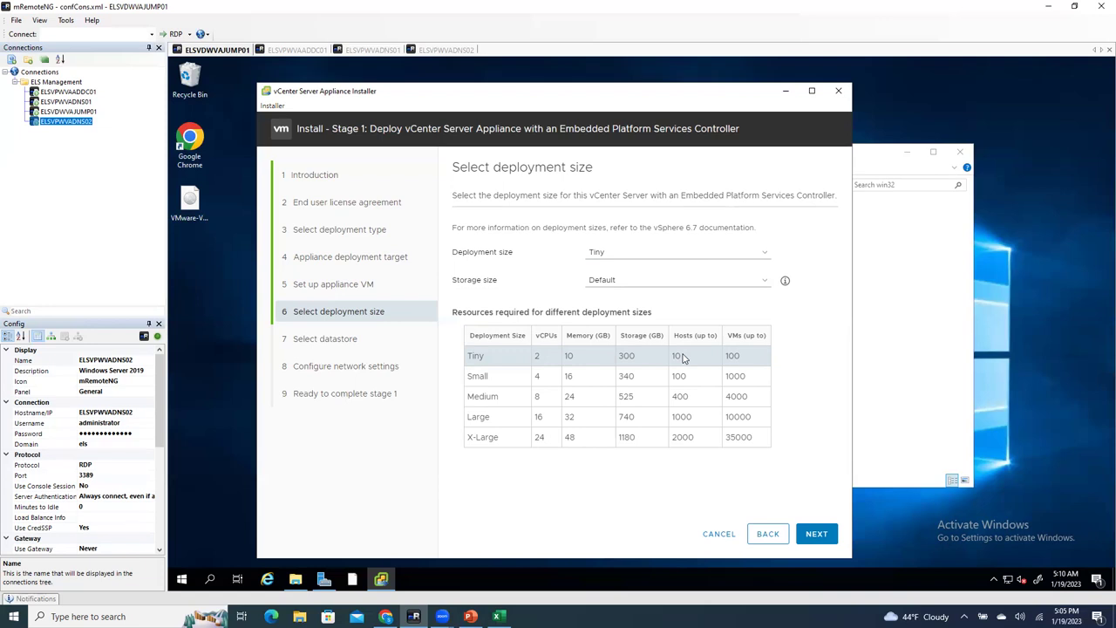
pyautogui.click(640, 255)
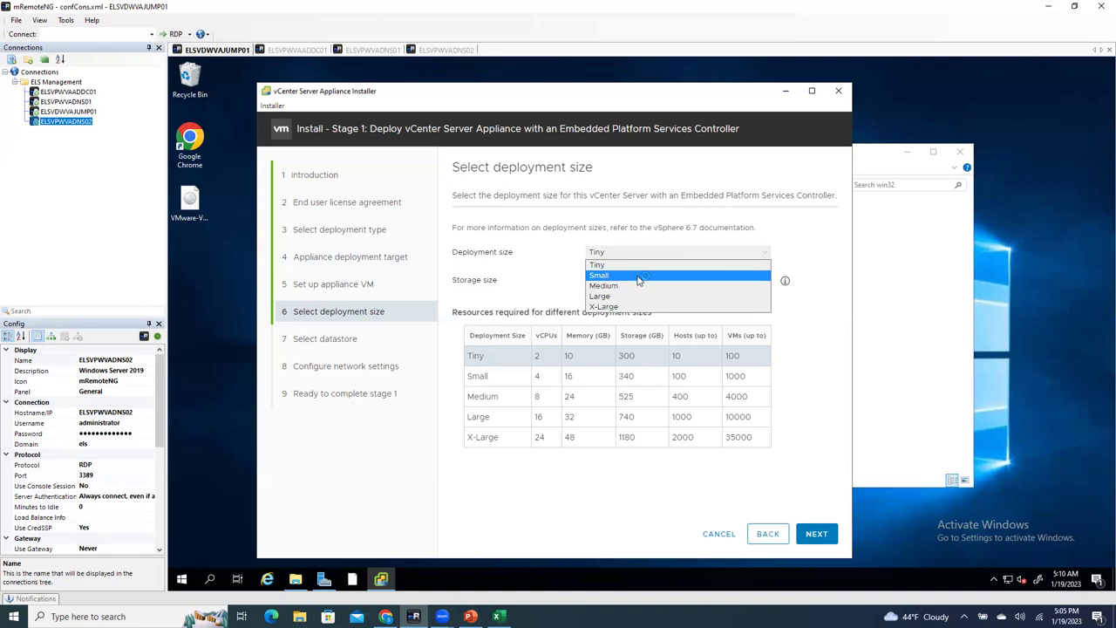
pyautogui.click(542, 270)
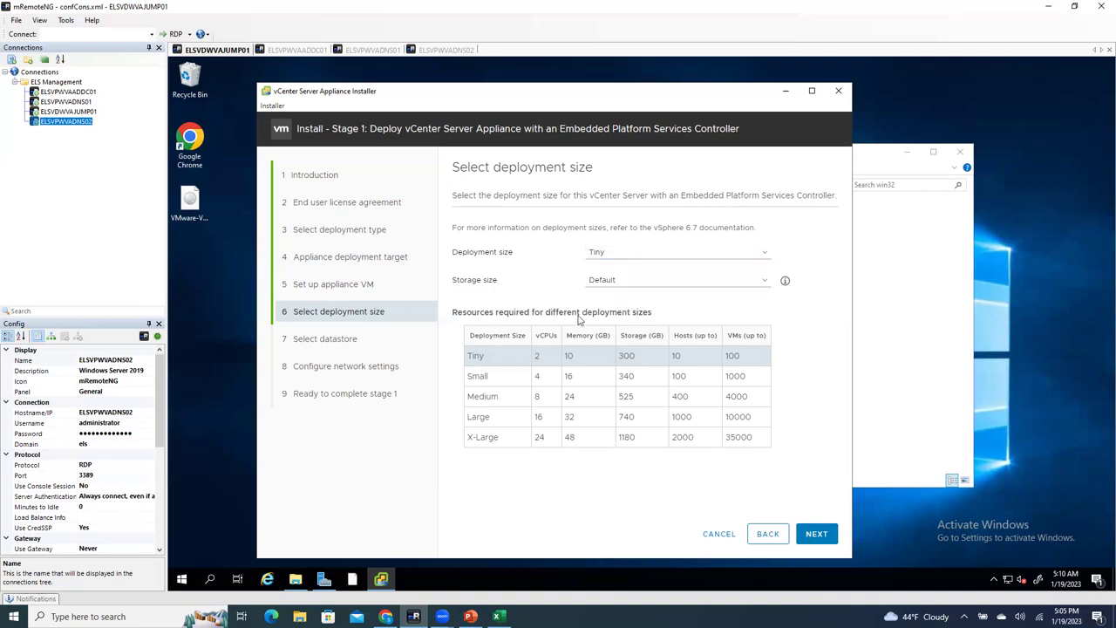
pyautogui.doubleClick(680, 377)
pyautogui.doubleClick(724, 376)
pyautogui.doubleClick(733, 396)
pyautogui.moveTo(456, 395); pyautogui.dragTo(523, 407)
pyautogui.click(523, 407)
pyautogui.doubleClick(488, 395)
pyautogui.click(511, 413)
pyautogui.doubleClick(676, 397)
pyautogui.click(503, 359)
pyautogui.moveTo(686, 361); pyautogui.dragTo(466, 367)
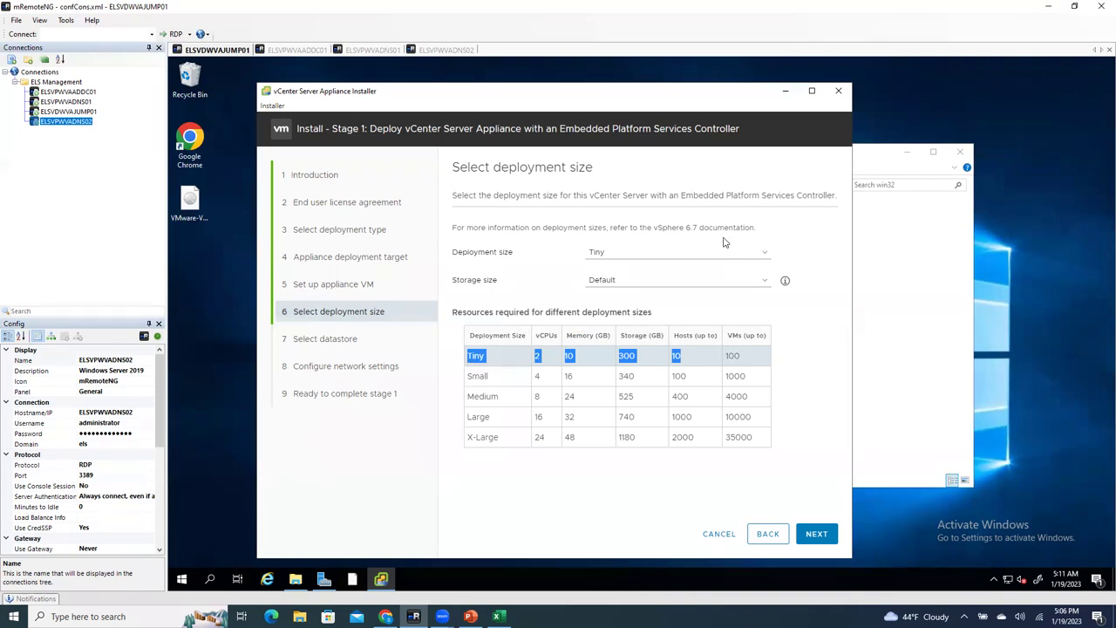
pyautogui.click(610, 280)
pyautogui.click(645, 281)
# Step: Choose existing datastore1 with Enable Thin Disk Mode ticked instead of the vSAN option
pyautogui.click(752, 486)
pyautogui.click(819, 536)
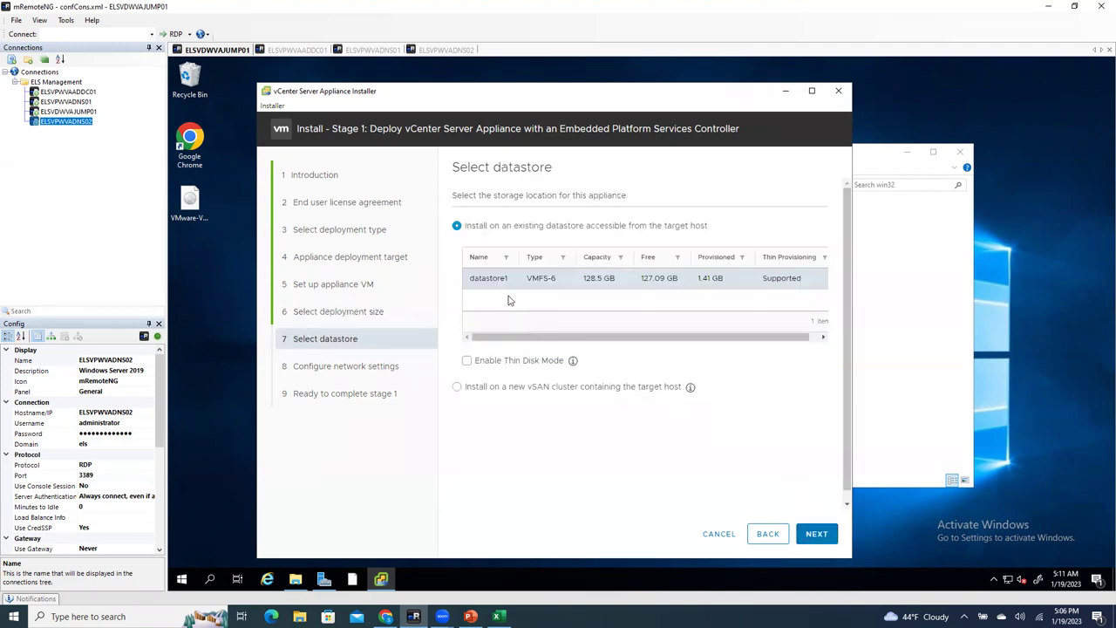
pyautogui.click(467, 361)
pyautogui.click(457, 386)
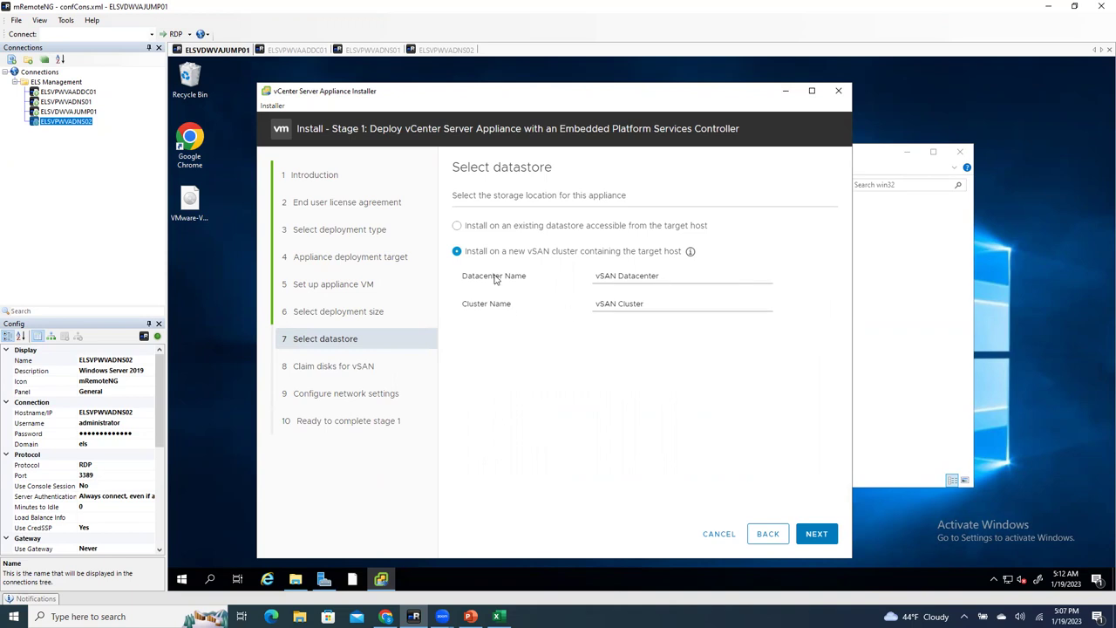
pyautogui.click(468, 231)
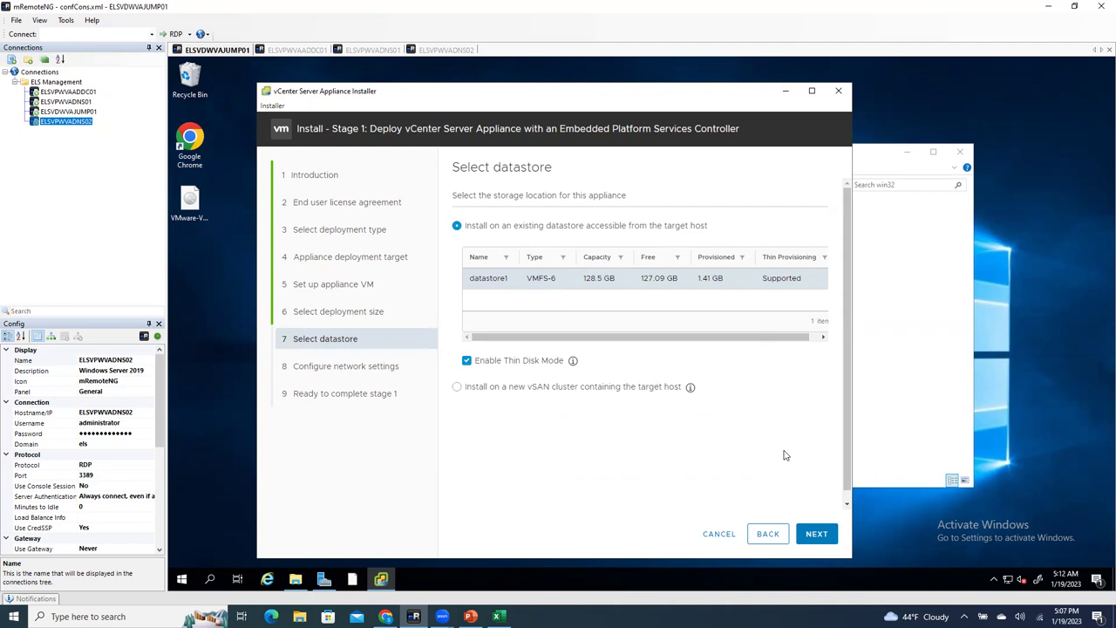
# Step: Set the appliance network to VM Network with static IPv4 address assignment
pyautogui.click(819, 533)
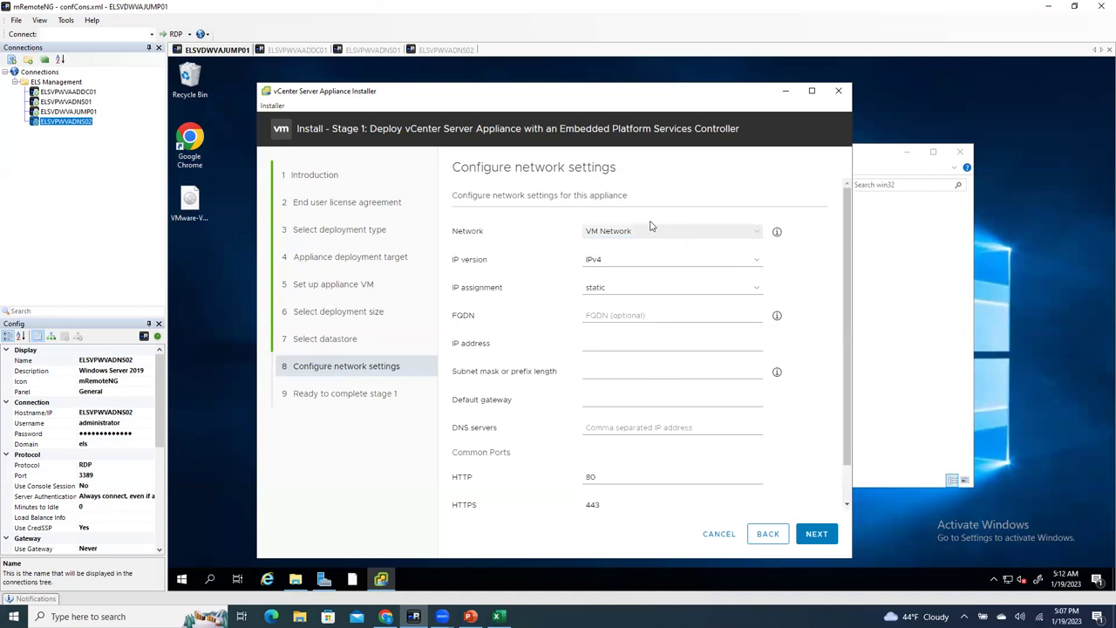
pyautogui.click(655, 233)
pyautogui.click(654, 244)
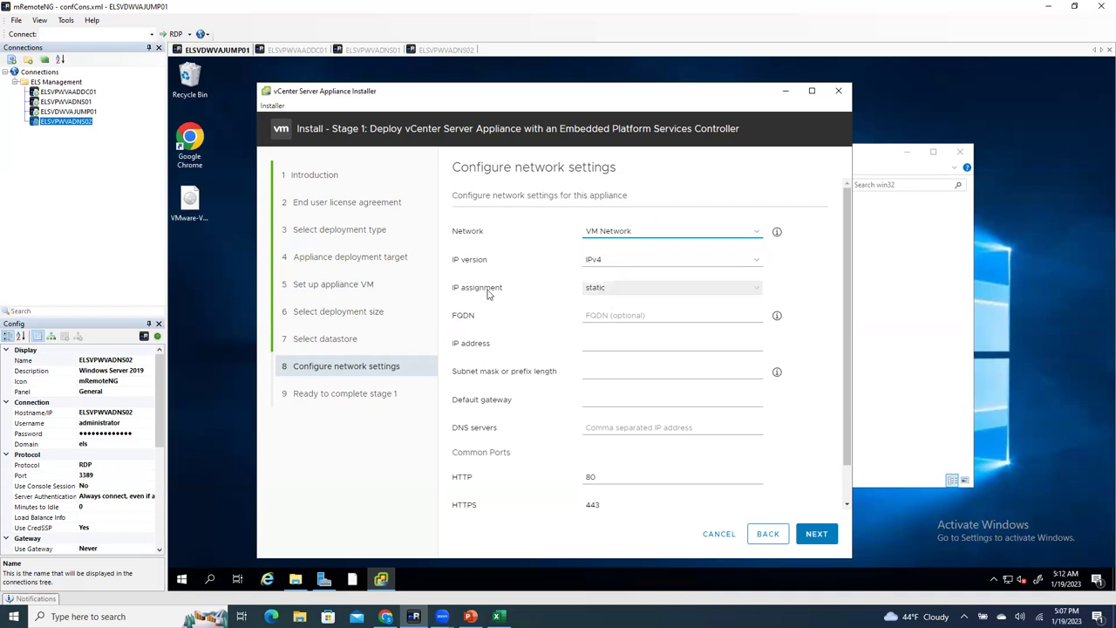
pyautogui.click(612, 291)
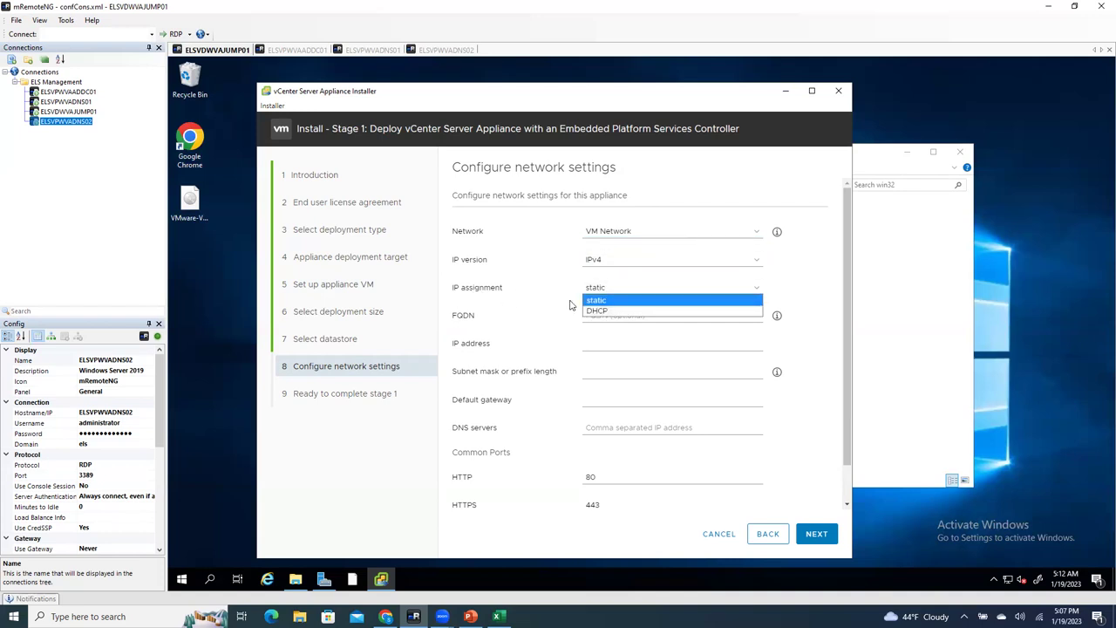
pyautogui.click(539, 314)
pyautogui.click(620, 316)
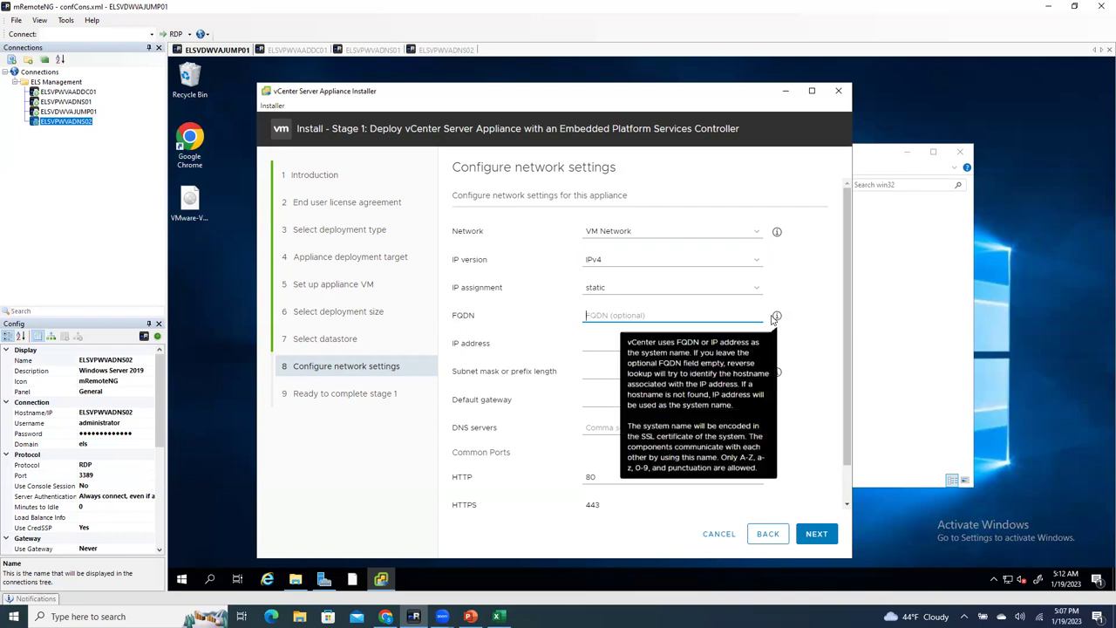
pyautogui.click(296, 50)
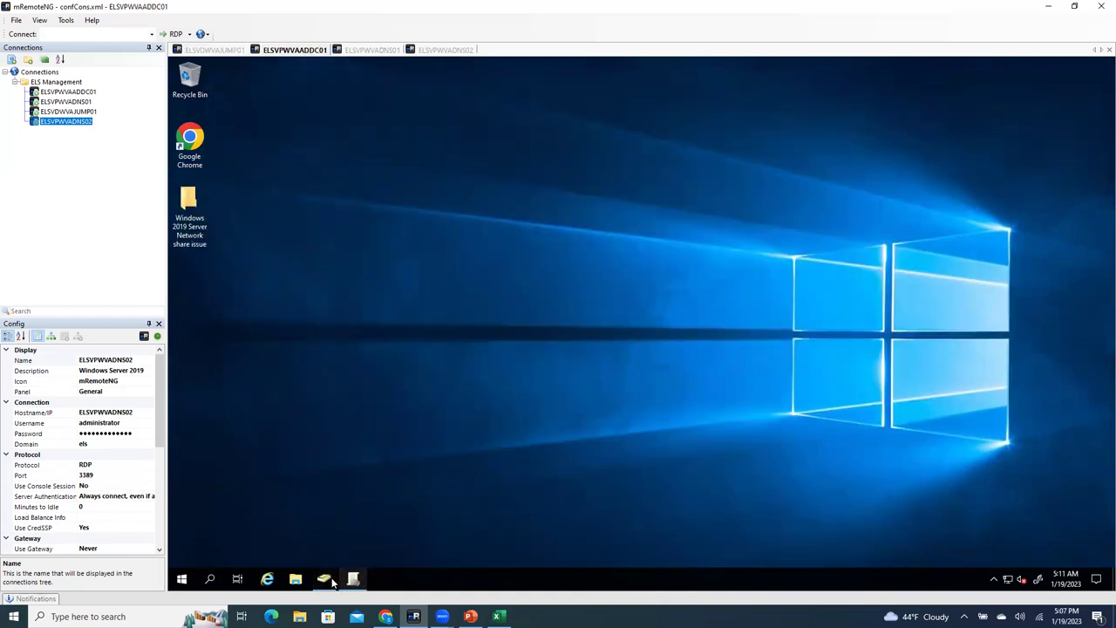
# Step: On ELSVPWVADNS01, minimize Command Prompt and expand Forward Lookup Zones in DNS Manager
pyautogui.click(377, 50)
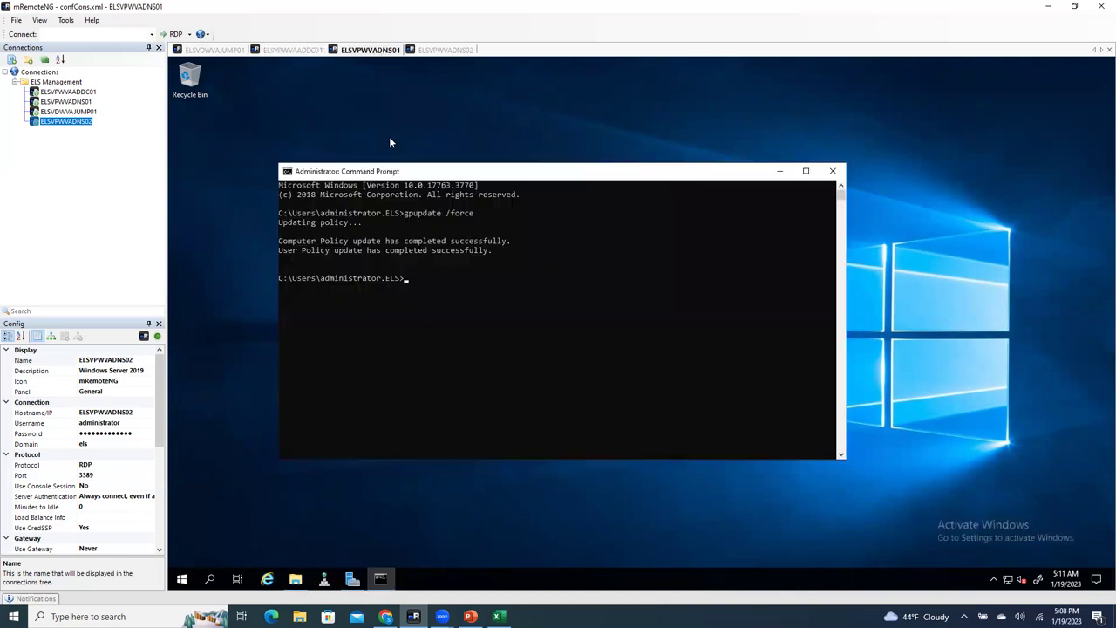
pyautogui.click(323, 578)
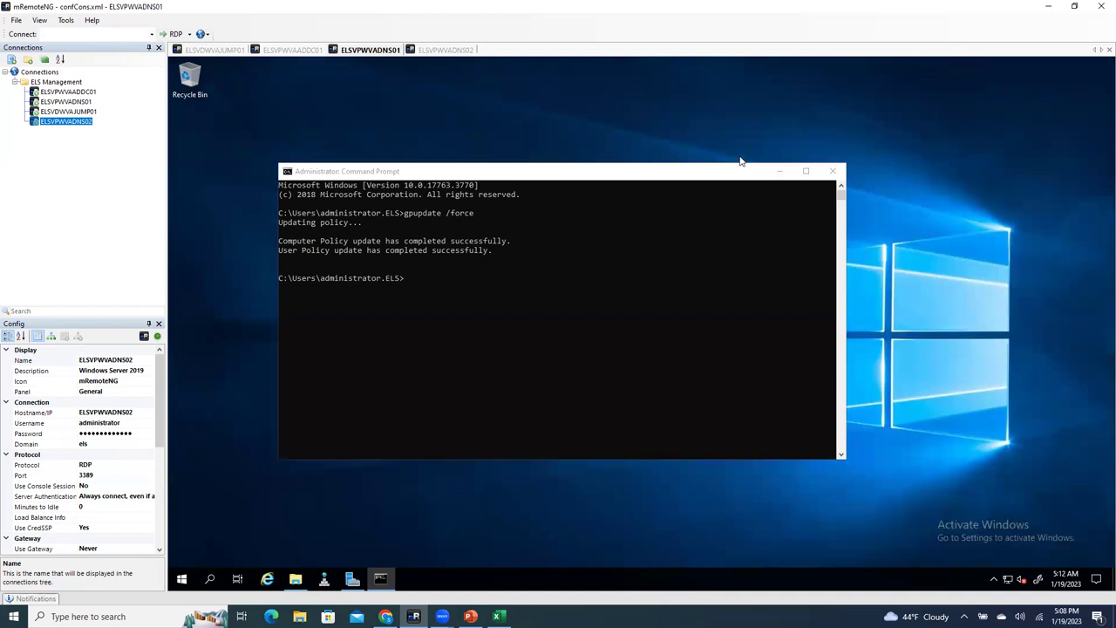
pyautogui.click(779, 172)
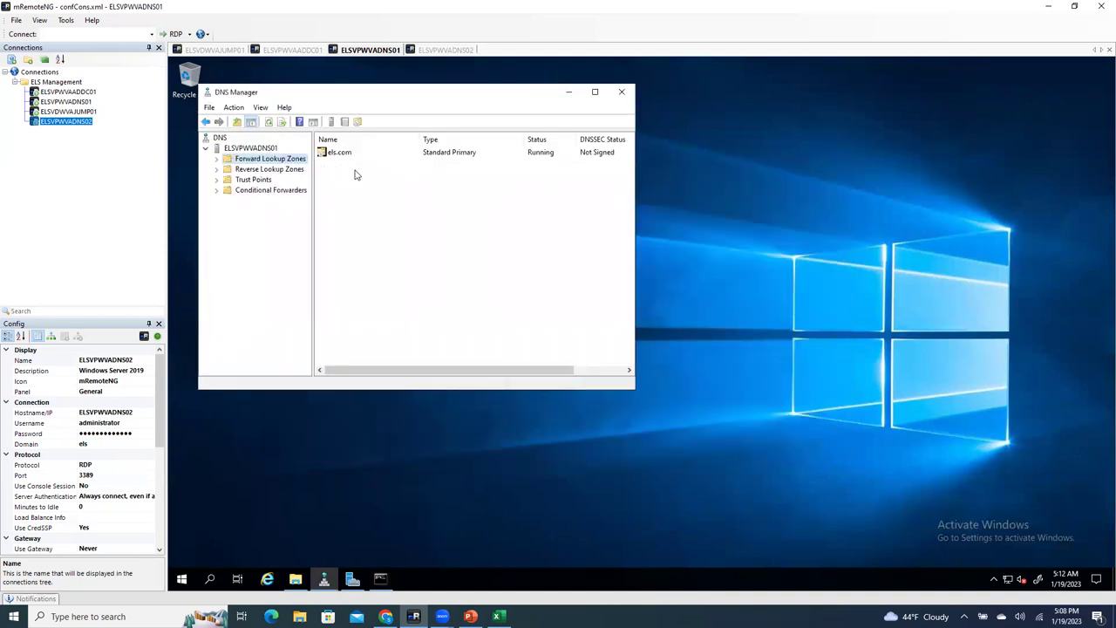
pyautogui.click(217, 159)
# Step: Start a New Host record named vcenter67 in the els.com zone
pyautogui.doubleClick(257, 169)
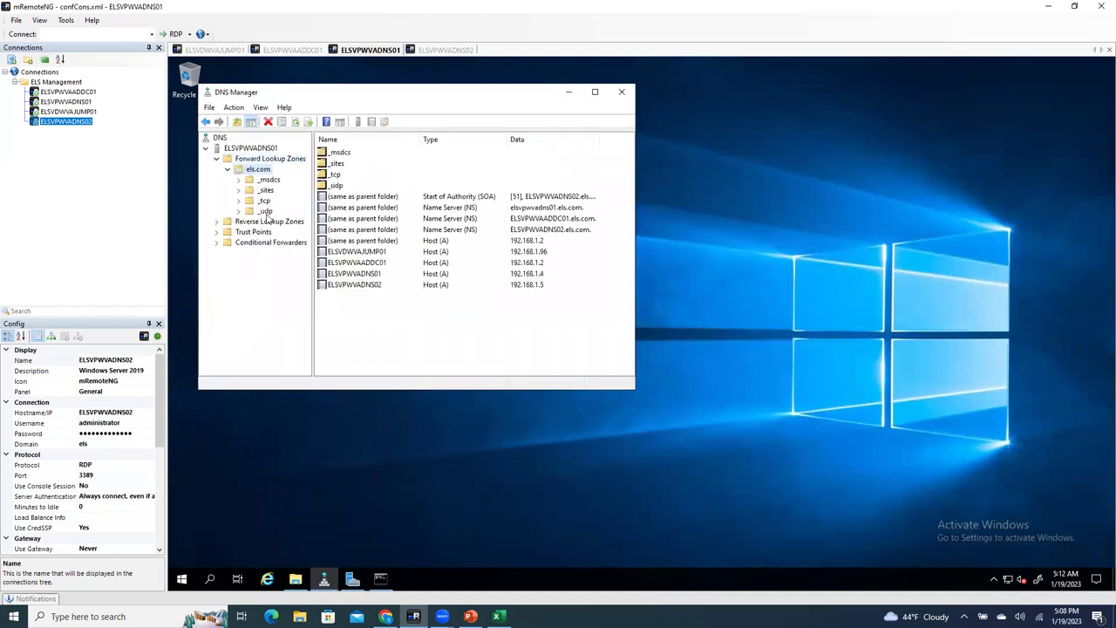
pyautogui.rightClick(364, 312)
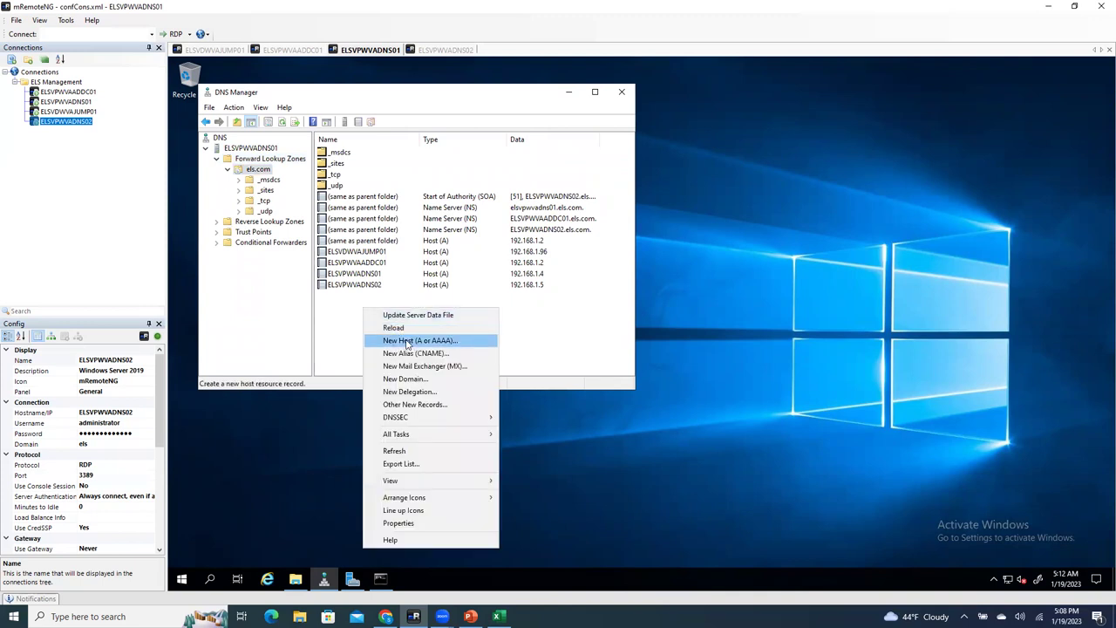
pyautogui.click(406, 342)
pyautogui.moveTo(409, 142); pyautogui.dragTo(486, 204)
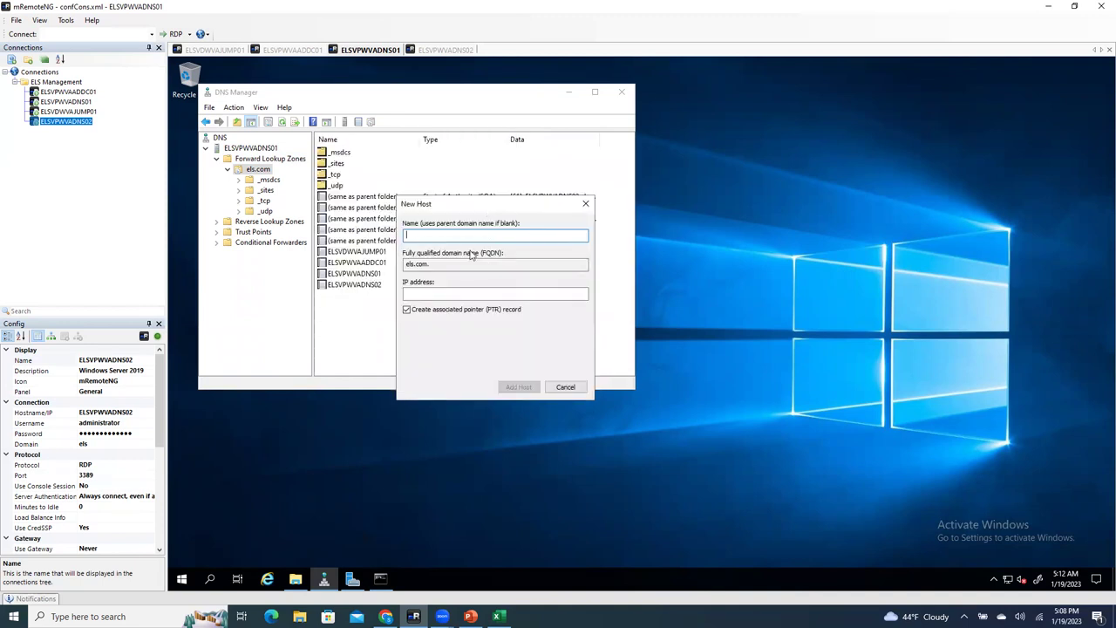
pyautogui.write('vcenter67')
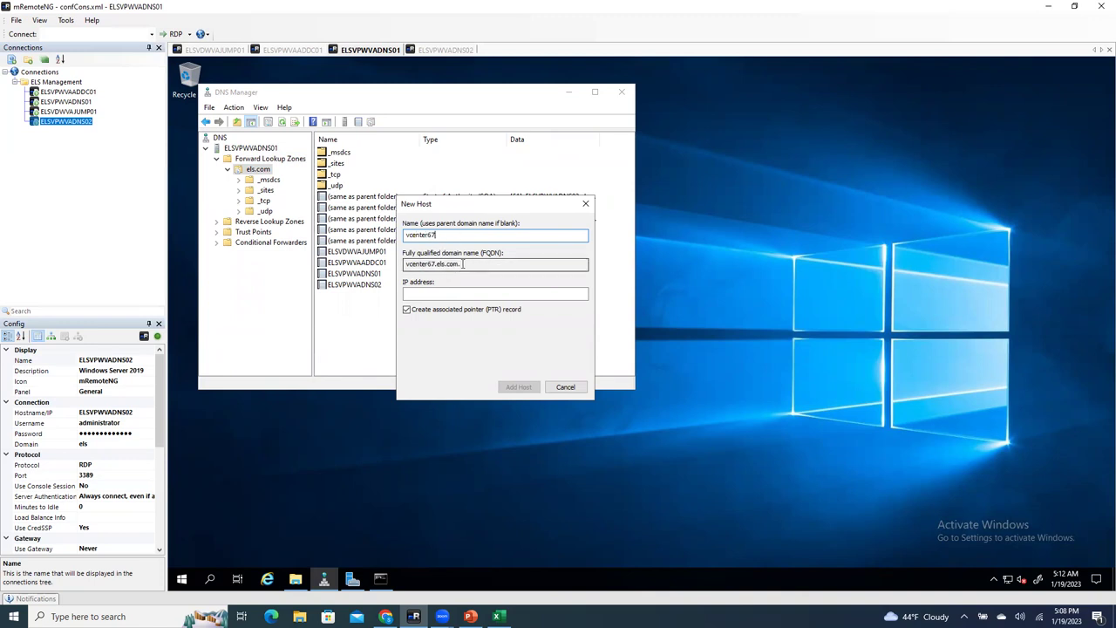
pyautogui.click(428, 293)
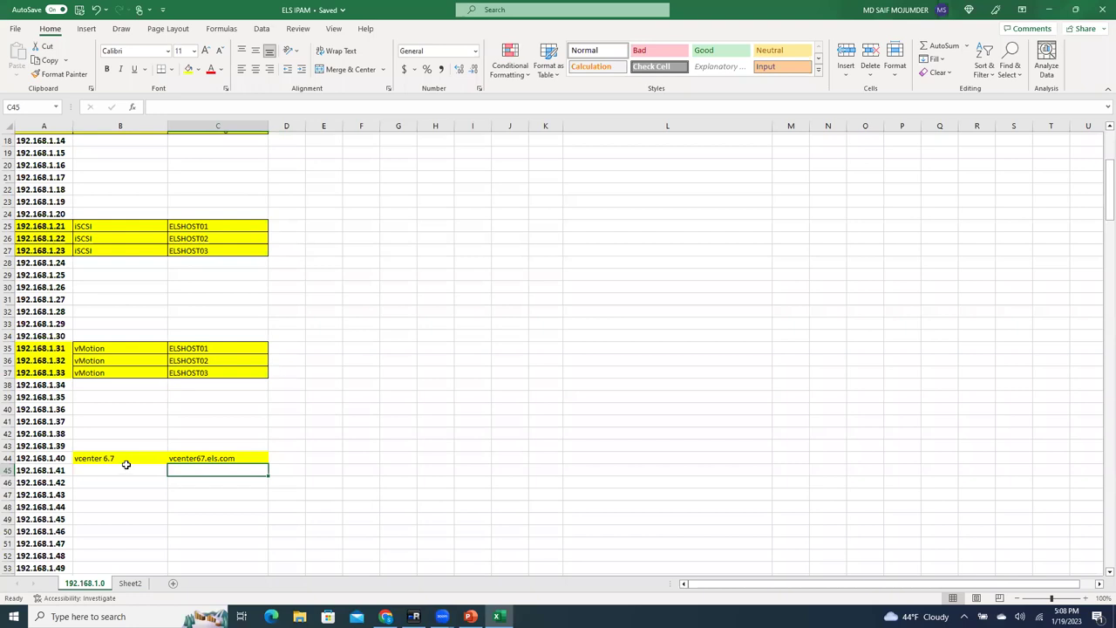
# Step: Look up vcenter67's address 192.168.1.40 in the IP address spreadsheet
pyautogui.moveTo(113, 457); pyautogui.dragTo(236, 458)
pyautogui.click(31, 457)
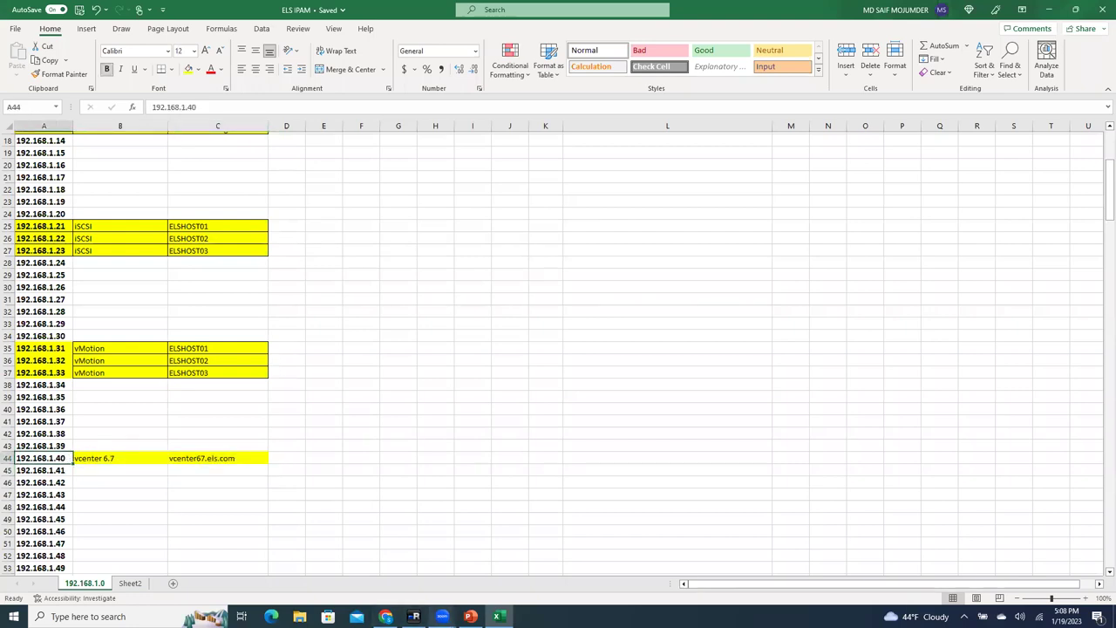
pyautogui.click(470, 616)
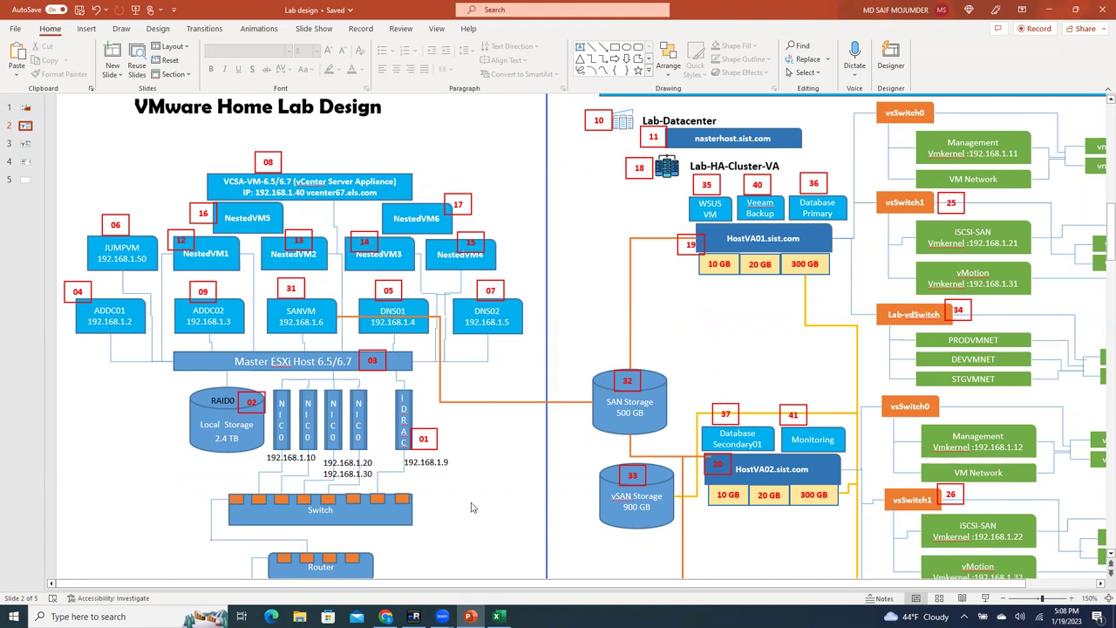
pyautogui.click(497, 616)
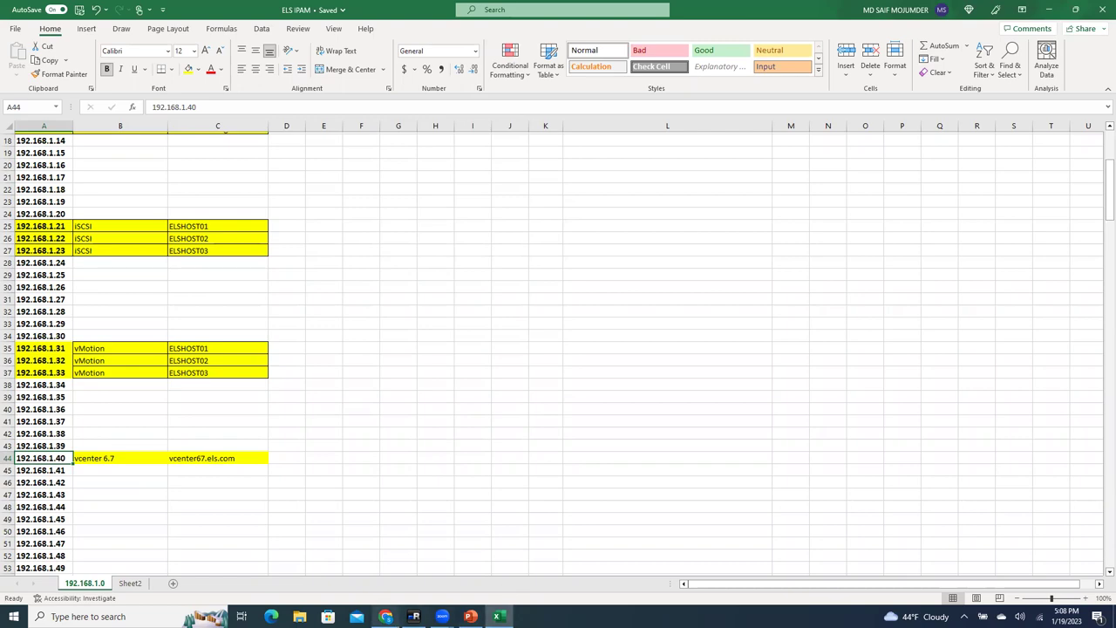
# Step: Enter 192.168.1.40 and add the vcenter67 host record with its PTR record
pyautogui.click(413, 616)
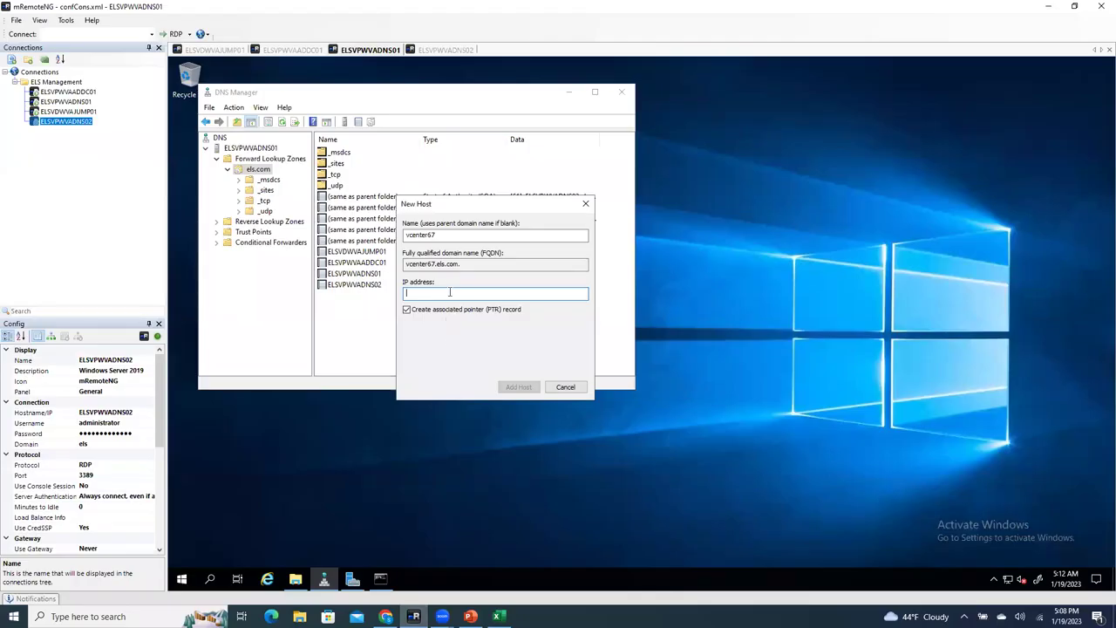
pyautogui.write('2.168.1.40')
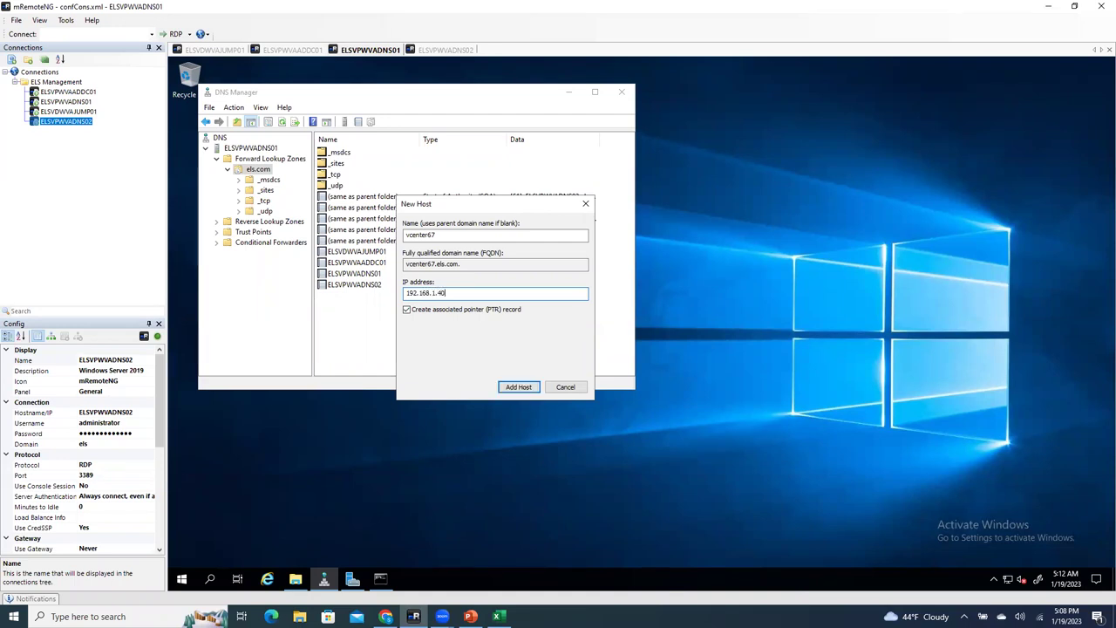
pyautogui.click(517, 386)
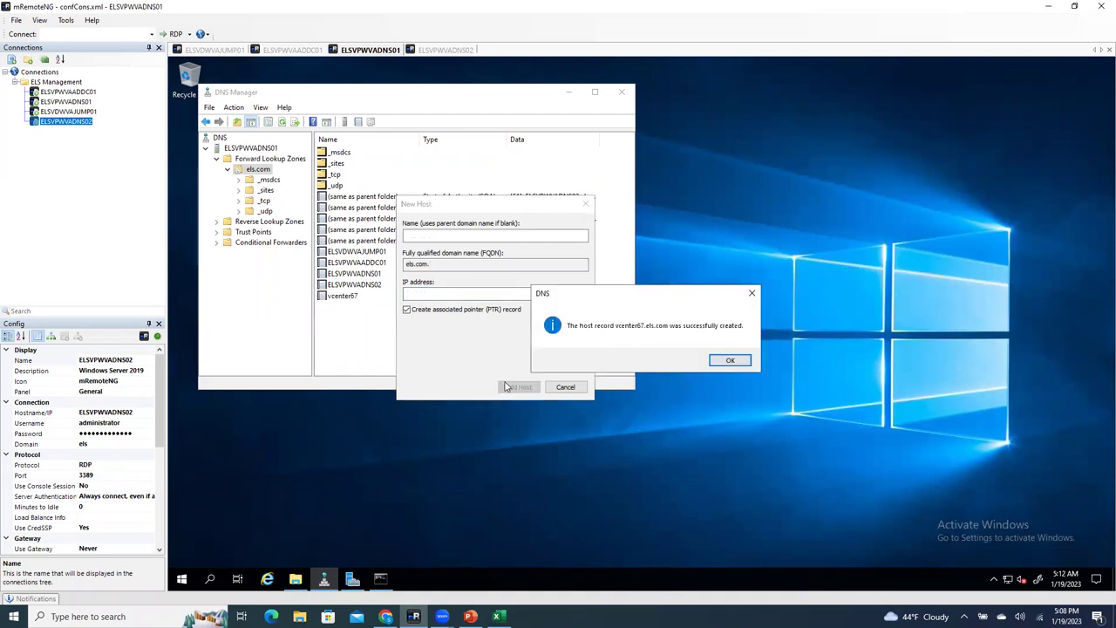
pyautogui.click(730, 361)
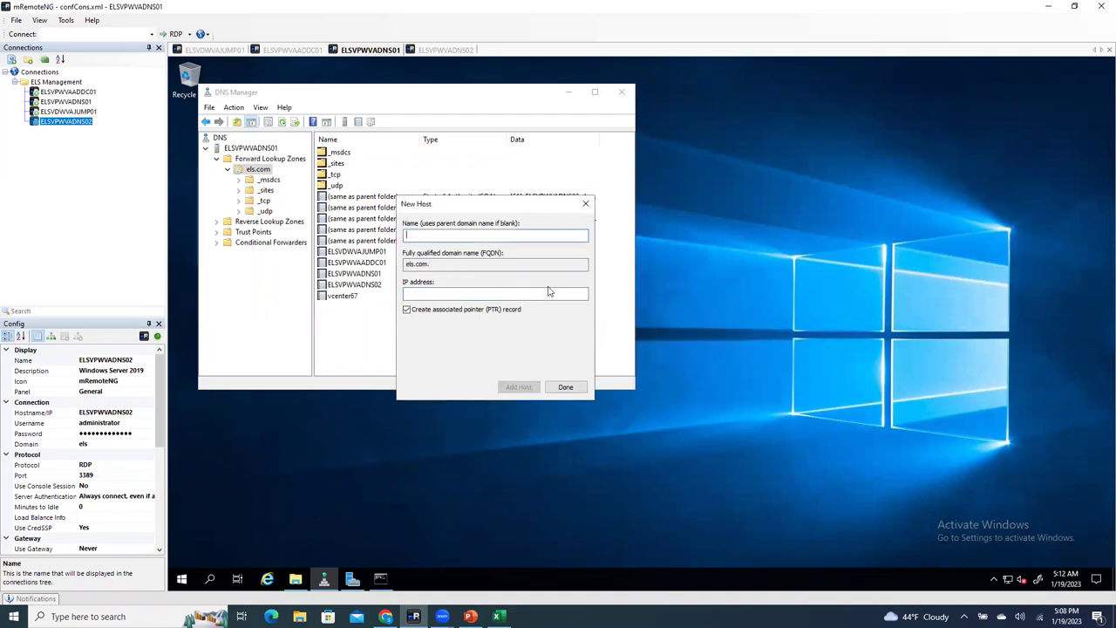
pyautogui.click(566, 386)
# Step: Inspect the vcenter67 record's properties and refresh the els.com record list
pyautogui.click(346, 298)
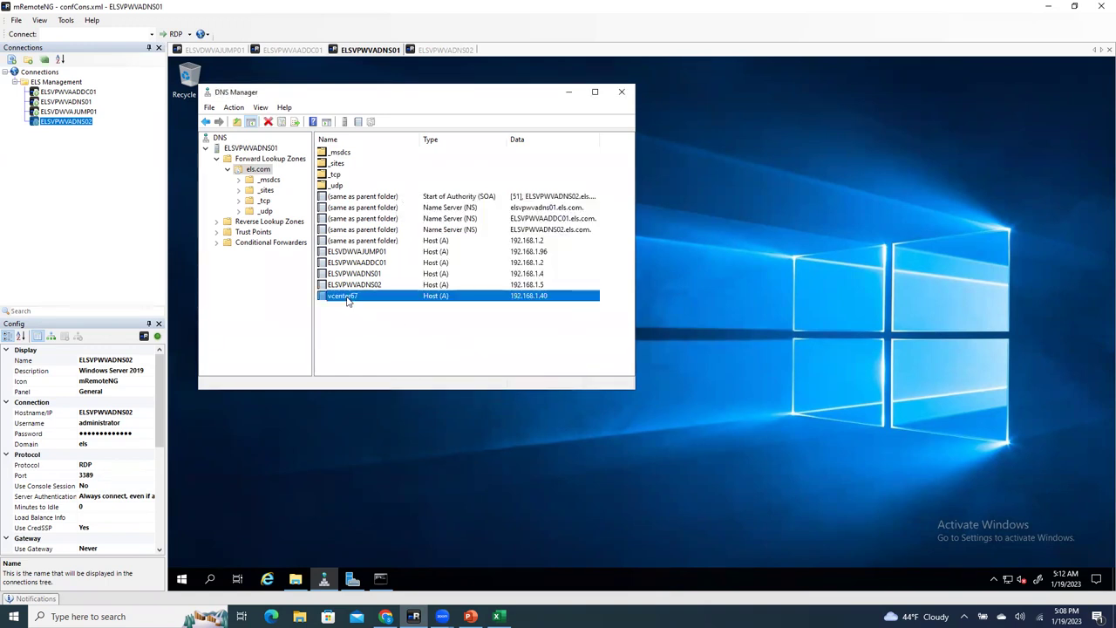
pyautogui.rightClick(348, 301)
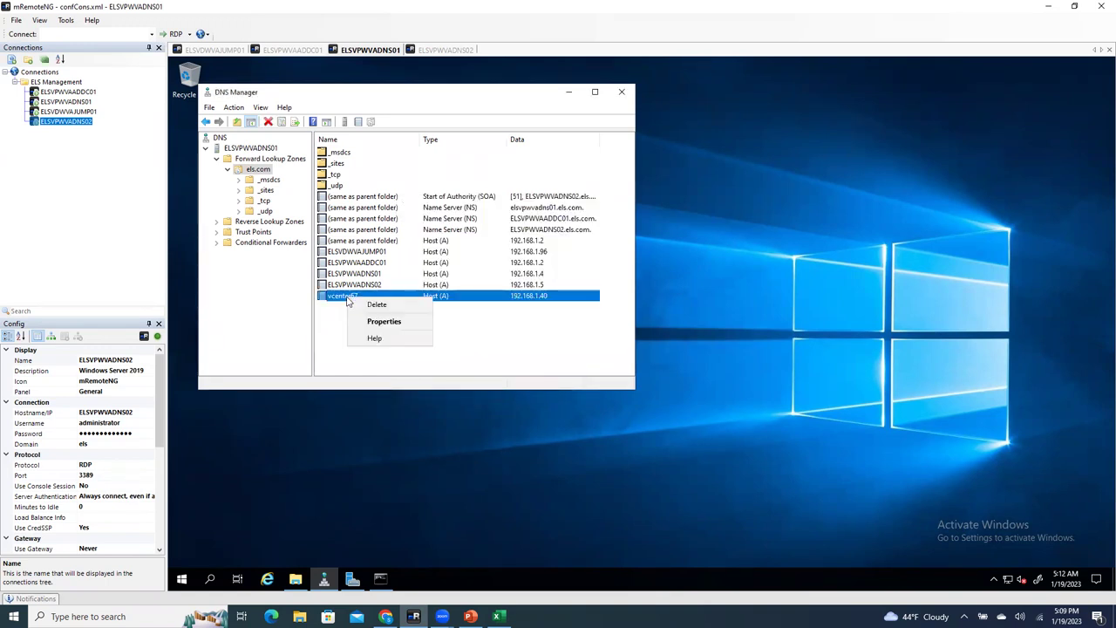
pyautogui.doubleClick(340, 299)
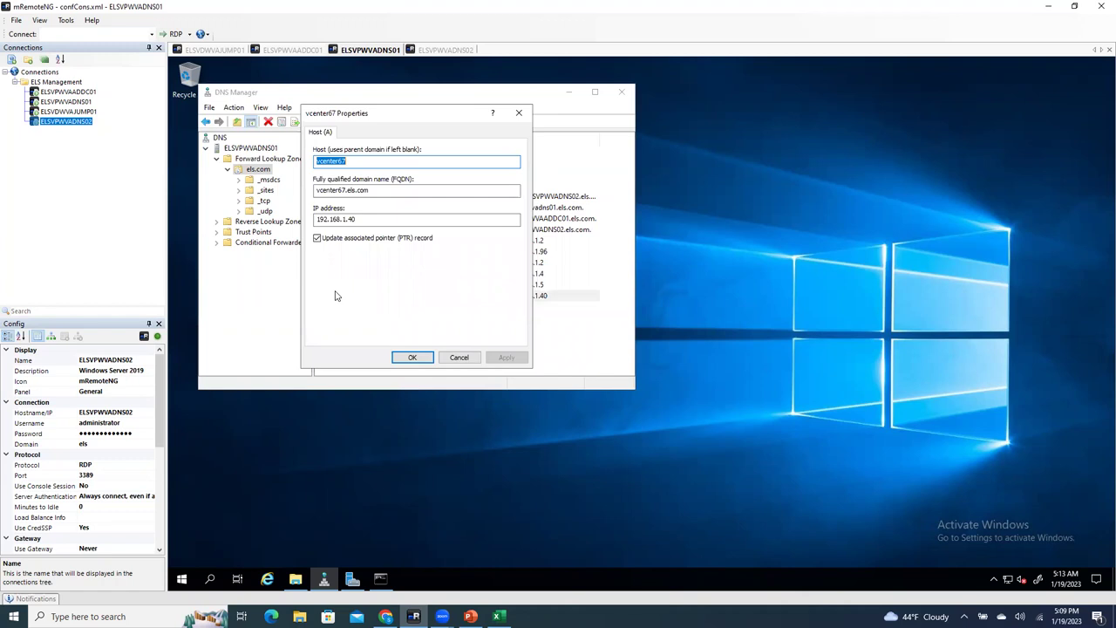
pyautogui.click(415, 358)
pyautogui.click(416, 349)
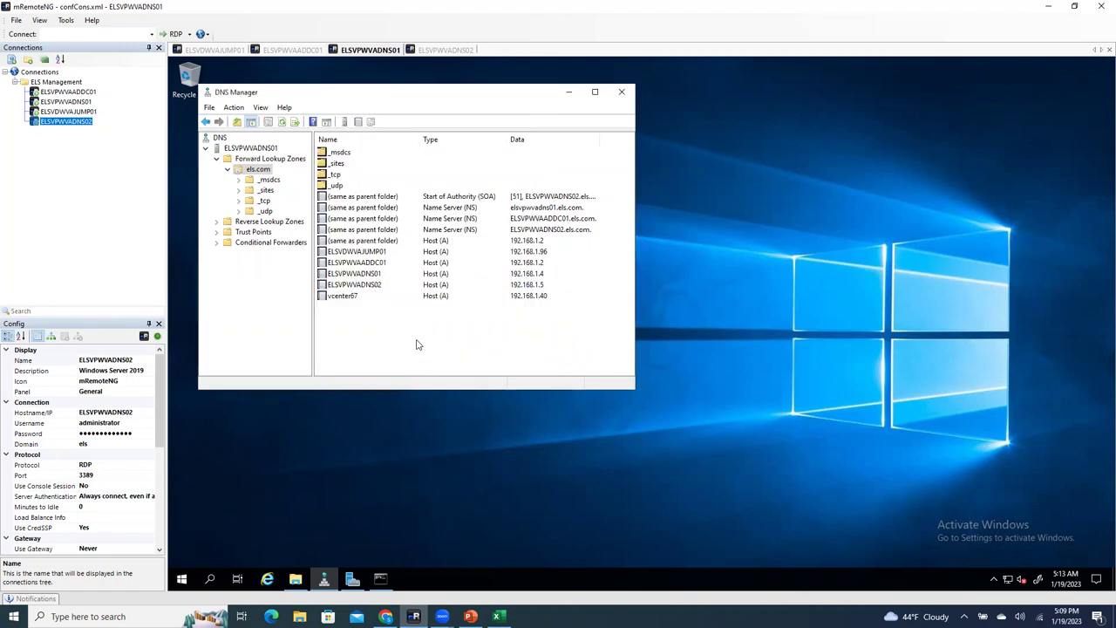
pyautogui.rightClick(417, 345)
pyautogui.click(447, 242)
pyautogui.doubleClick(345, 296)
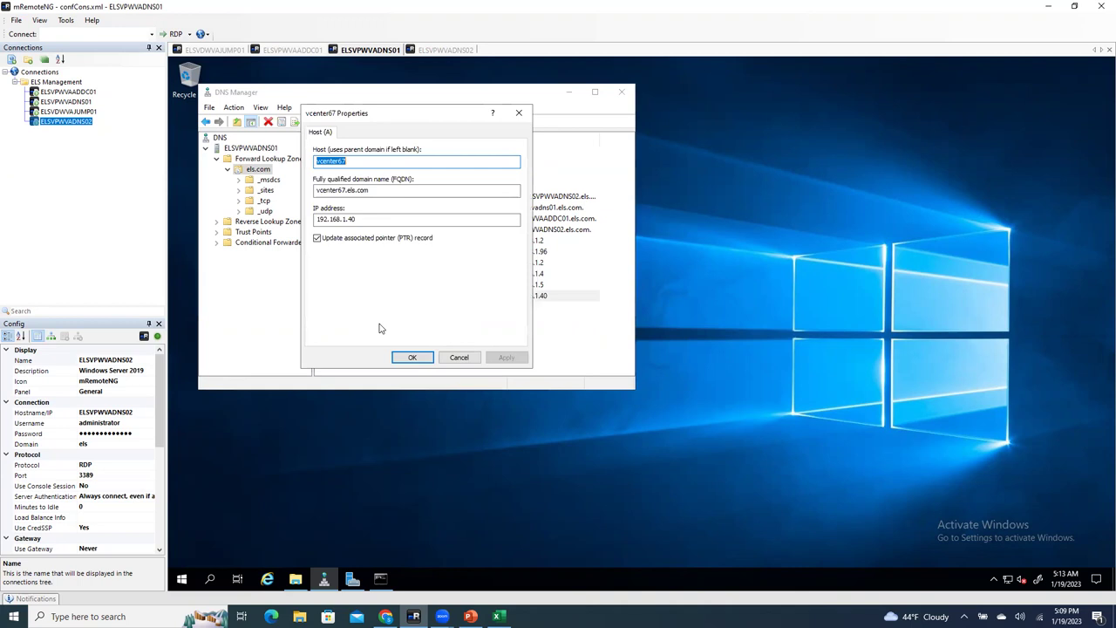
pyautogui.click(518, 112)
pyautogui.click(441, 319)
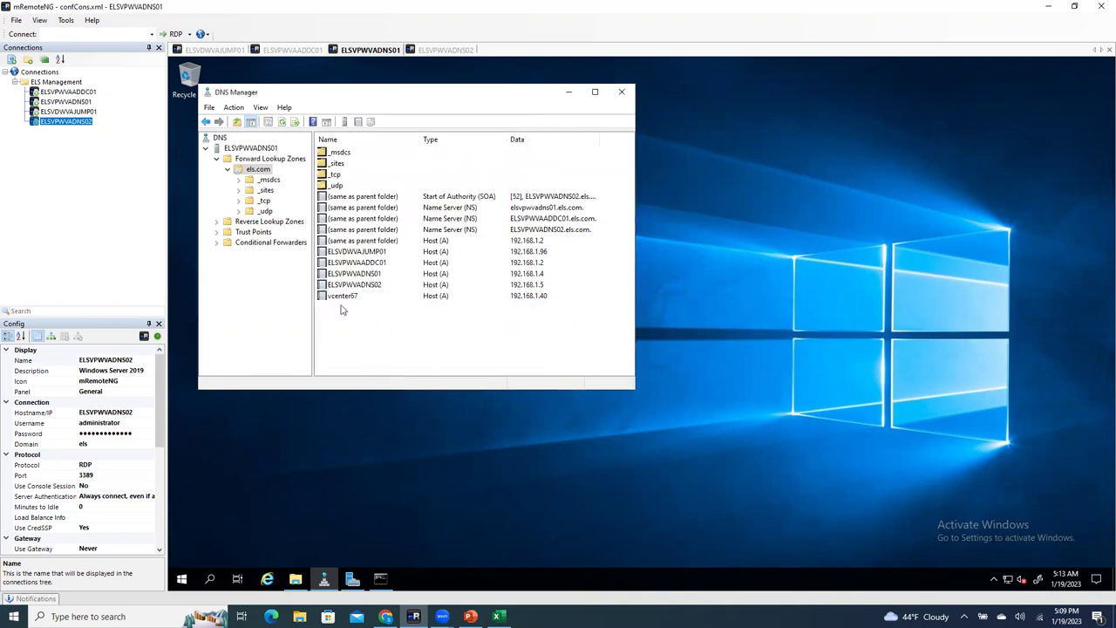
# Step: Check the 192.168.1.40 PTR record in 1.168.192.in-addr.arpa, then select vcenter67.els.com in Properties
pyautogui.doubleClick(225, 222)
pyautogui.click(260, 232)
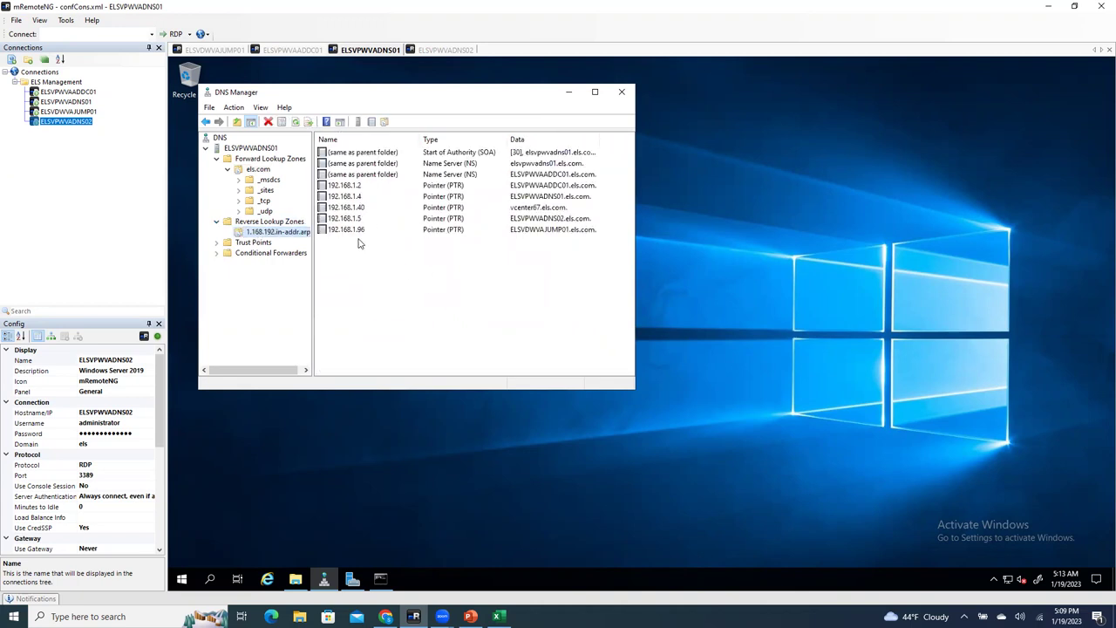
pyautogui.click(361, 209)
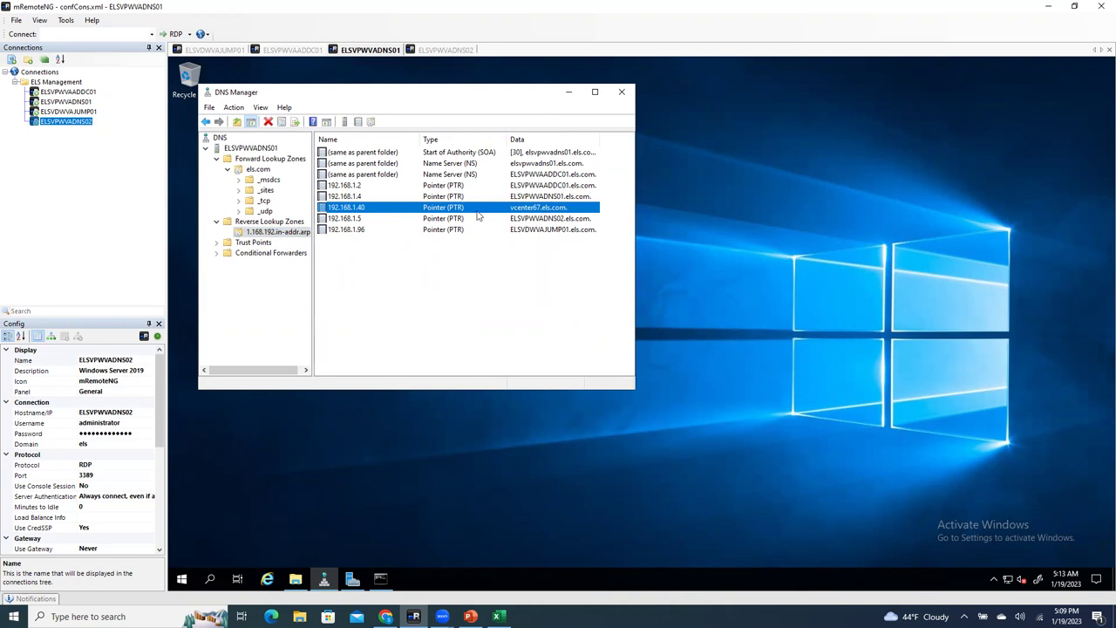
pyautogui.click(259, 169)
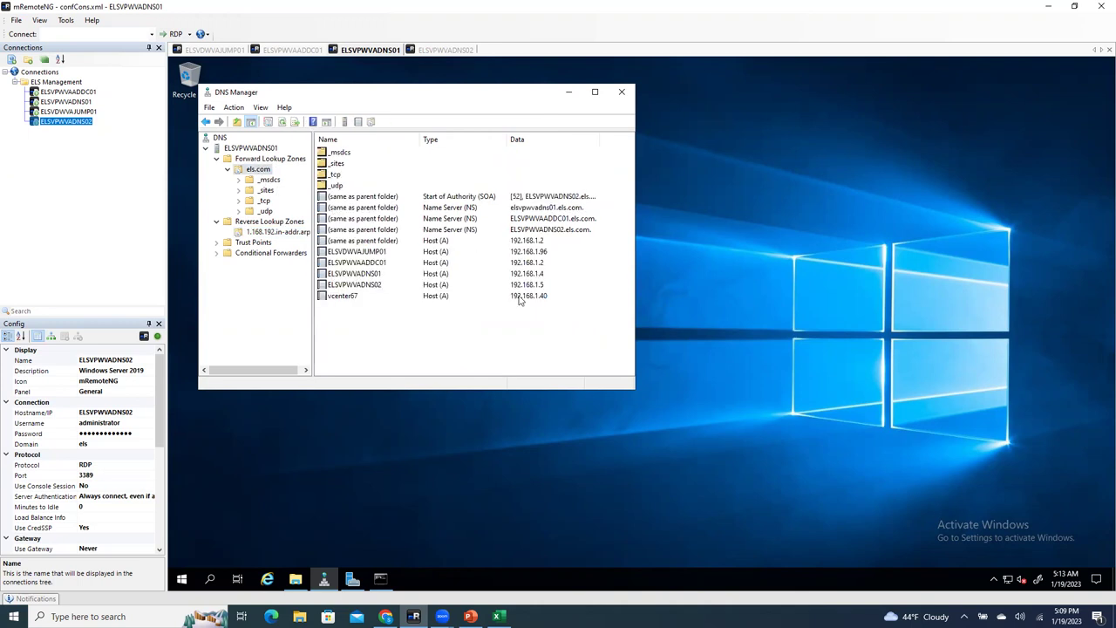
pyautogui.doubleClick(348, 296)
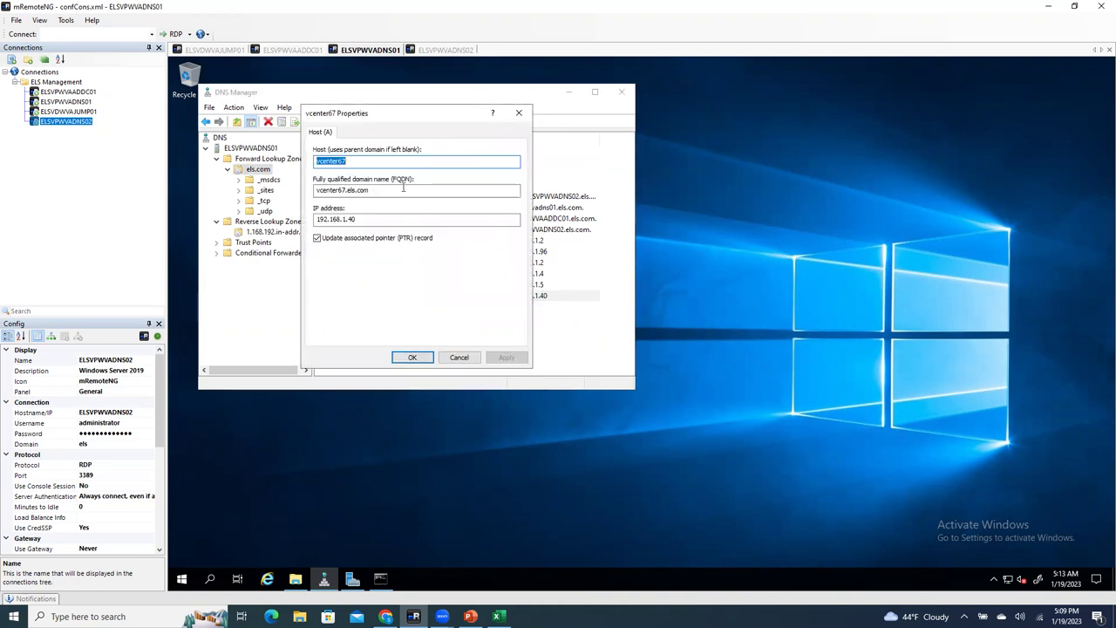
pyautogui.moveTo(403, 190); pyautogui.dragTo(304, 193)
pyautogui.hotkey('ctrl', 'c')
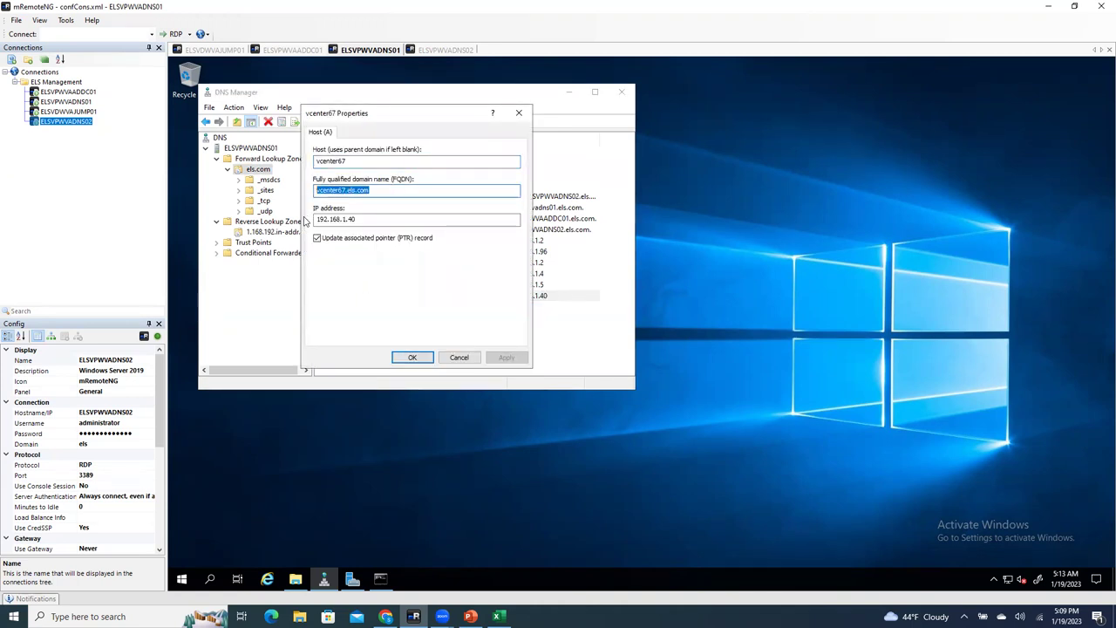
# Step: Run nslookup vcenter67.els.com in the DNS server's Command Prompt
pyautogui.click(519, 114)
pyautogui.hotkey('alt', 'Tab')
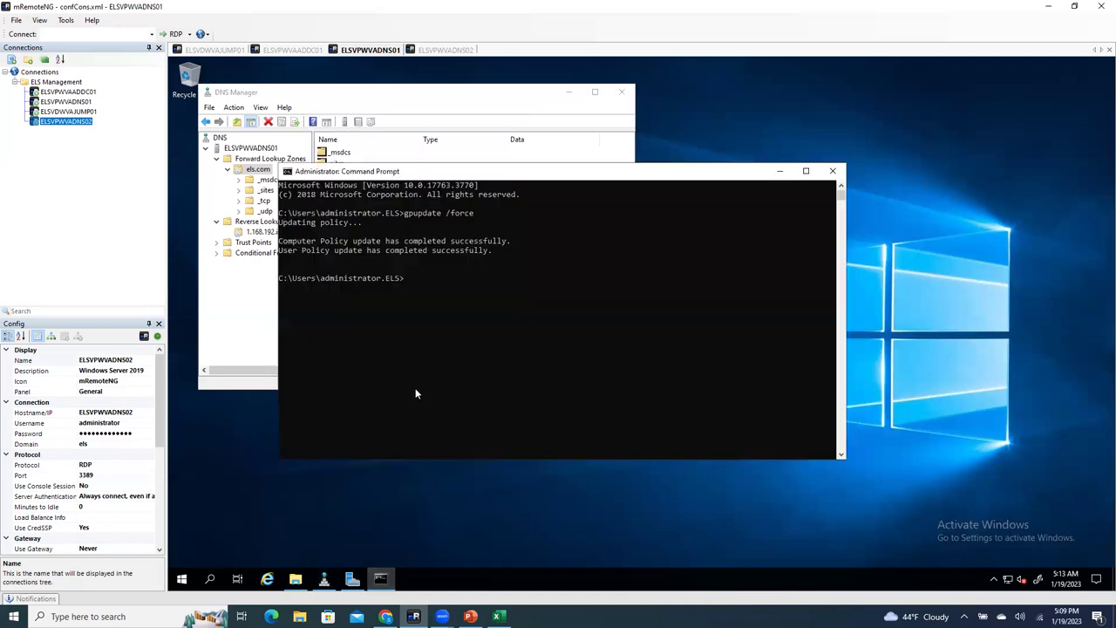
pyautogui.write('nslookup vcenter67.els.com')
pyautogui.press('Return')
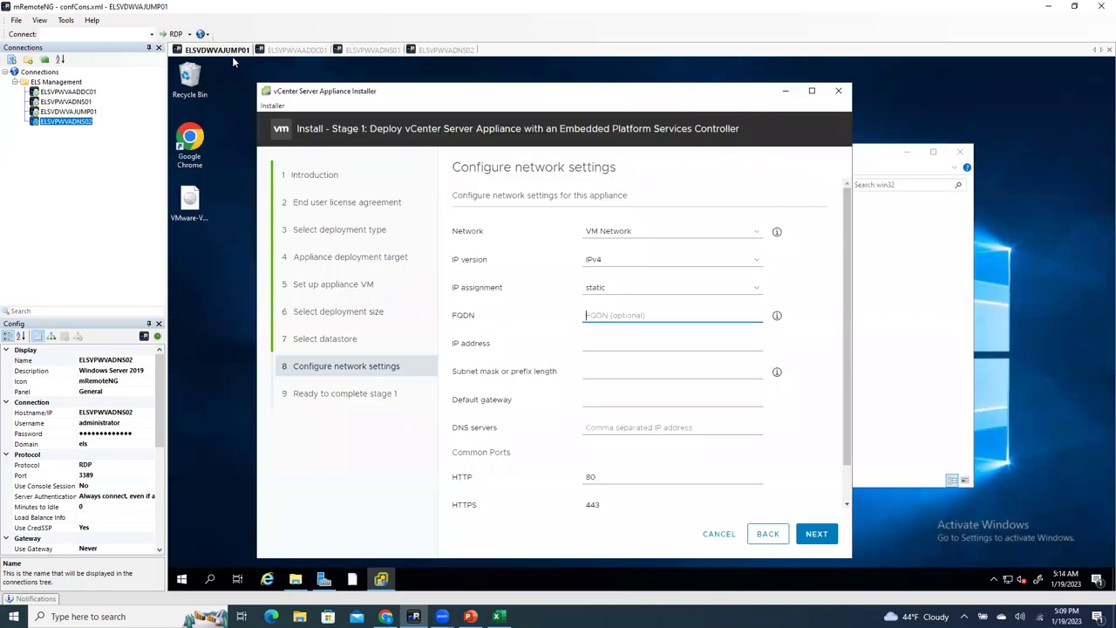
pyautogui.click(228, 50)
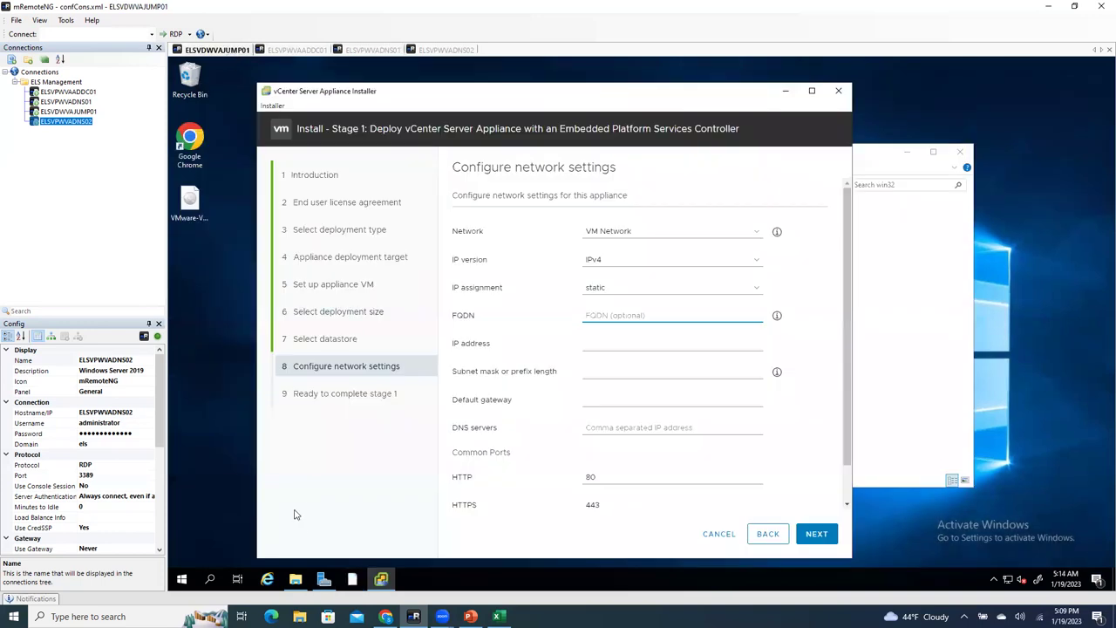
# Step: Open Command Prompt on the jump server and run nslookup vcenter67.els.com
pyautogui.click(209, 579)
pyautogui.write('cmd')
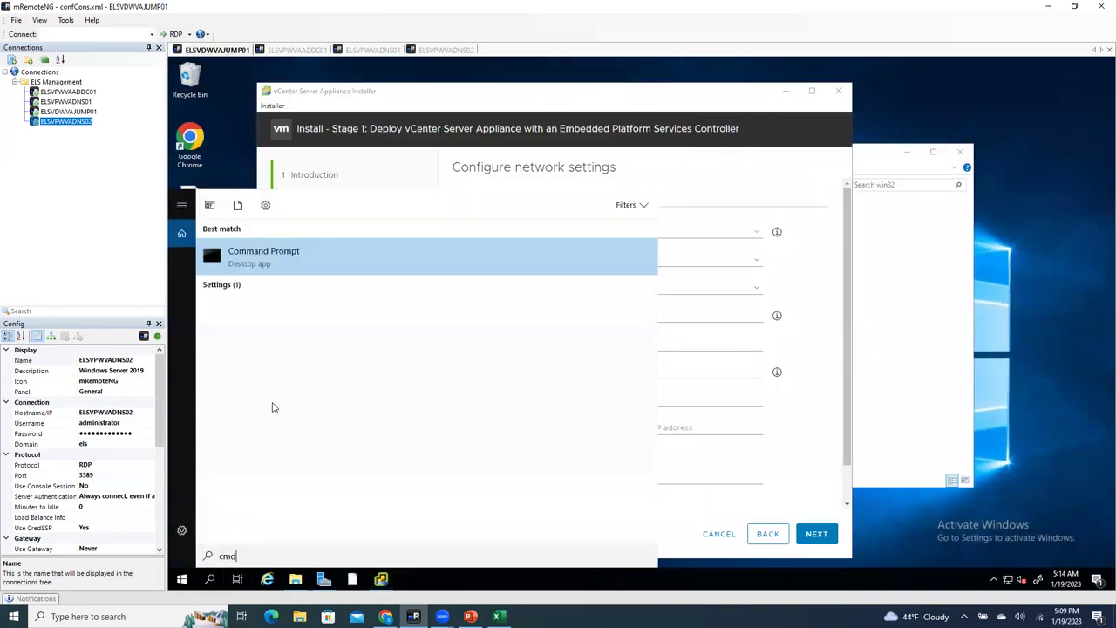
pyautogui.click(301, 259)
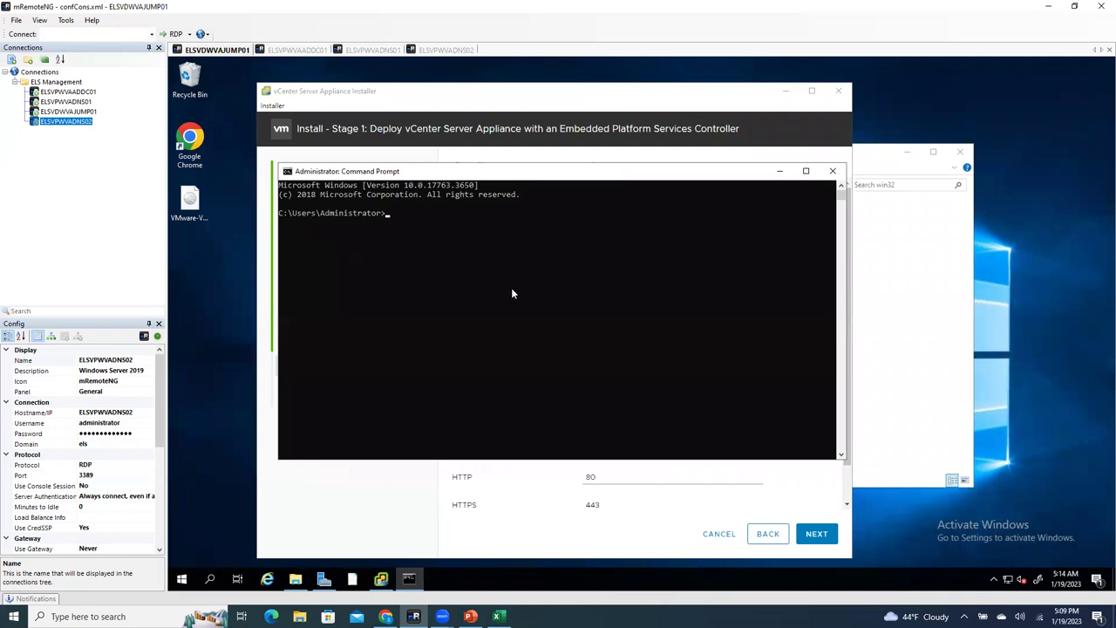
pyautogui.write('nslookup vcenter67.els.com')
pyautogui.press('Return')
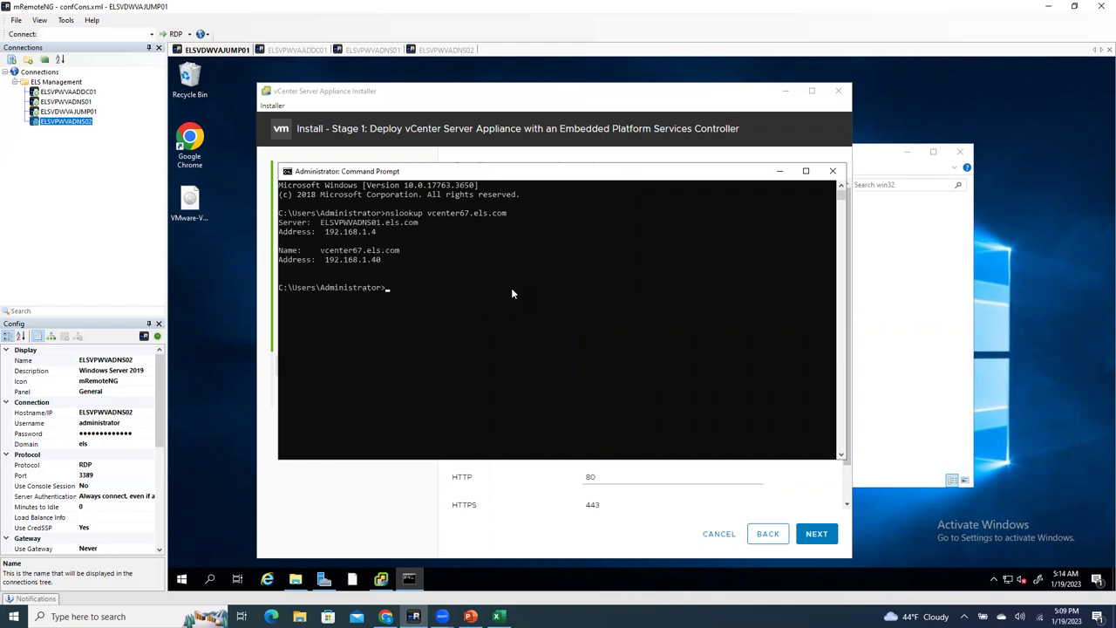
# Step: Run the reverse lookup nslookup 192.168.1.40
pyautogui.write('nslookup 192.168.1.40')
pyautogui.press('Return')
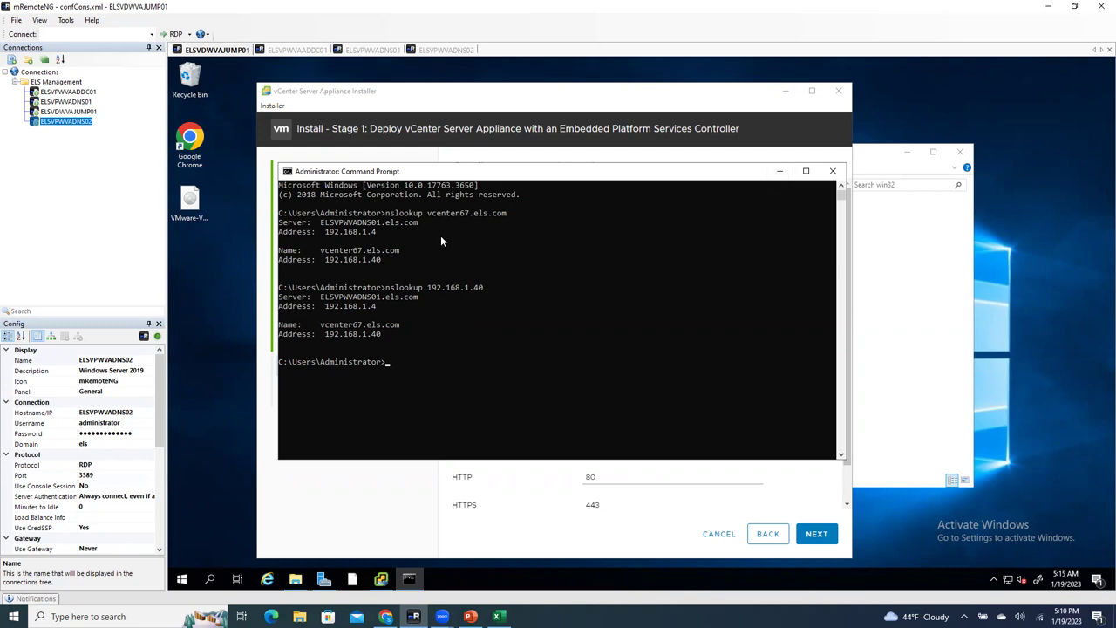
# Step: Enter FQDN vcenter67.els.com and IP address 192.168.1.40 for the appliance
pyautogui.click(779, 170)
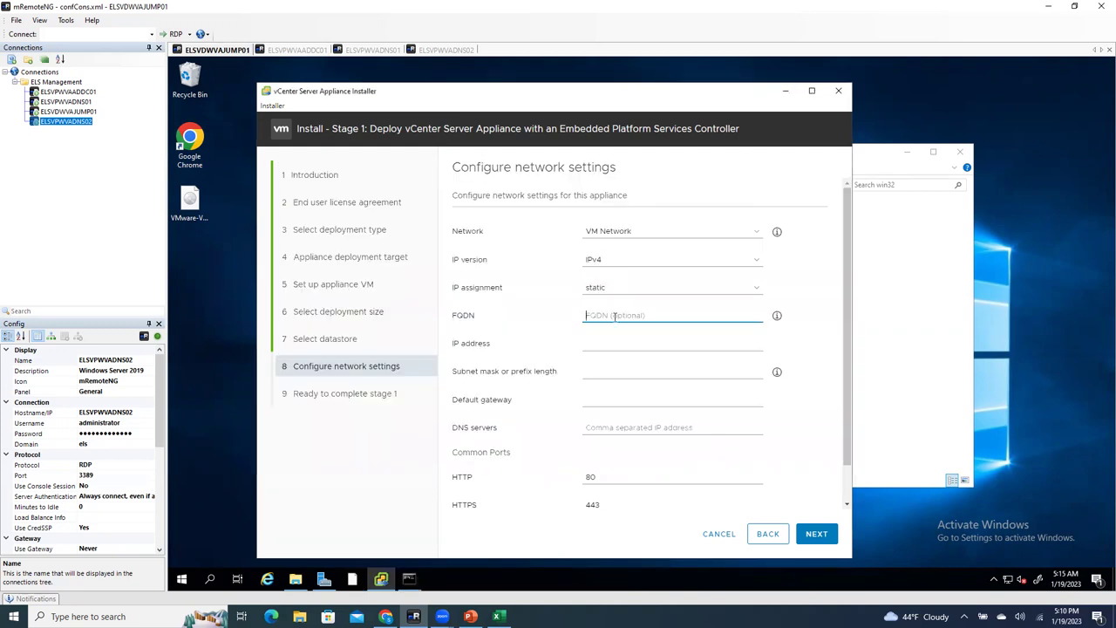
pyautogui.hotkey('ctrl', 'v')
pyautogui.click(615, 342)
pyautogui.write('192.168.')
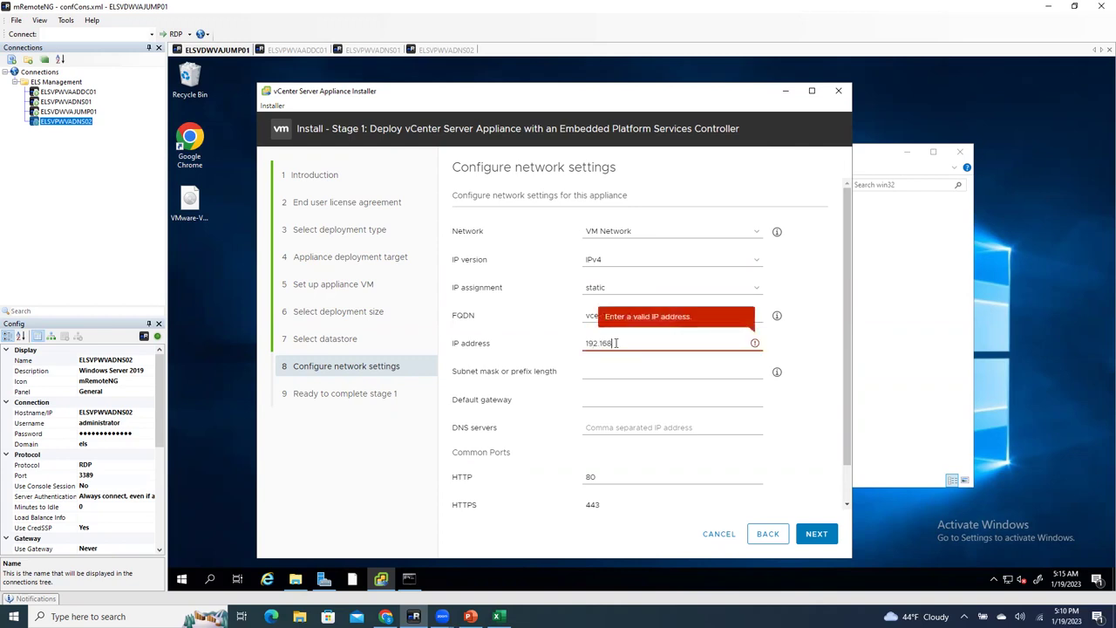
pyautogui.write('140')
# Step: Fill in subnet mask 255.255.255.0, gateway 192.168.1.1 and DNS servers 192.168.1.4, 192.168.1.5
pyautogui.click(615, 370)
pyautogui.write('2')
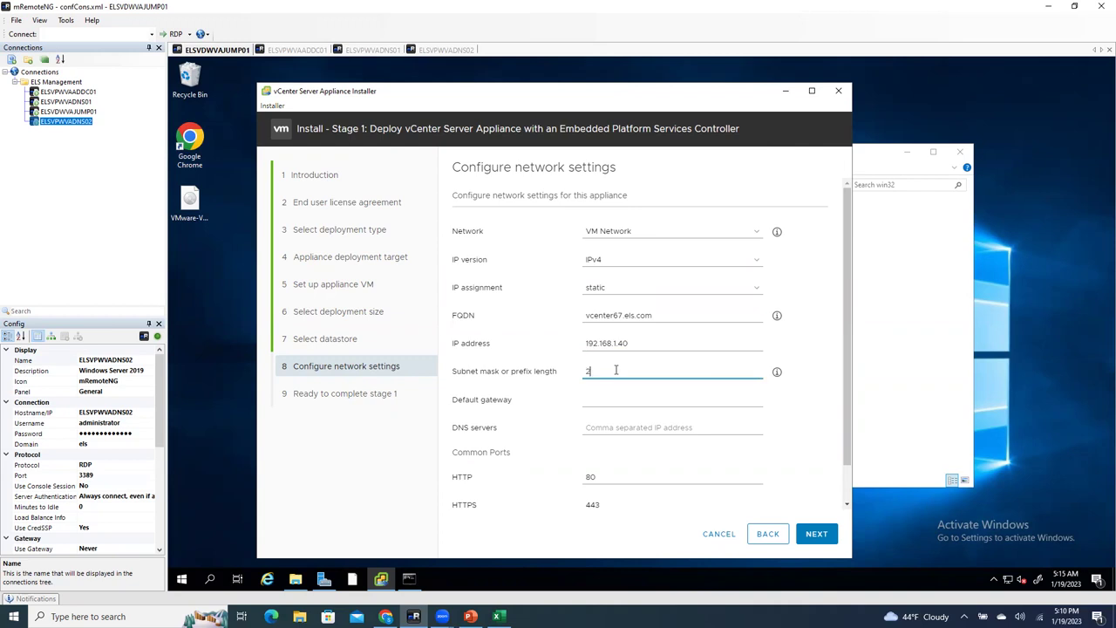
pyautogui.write('55.255.255')
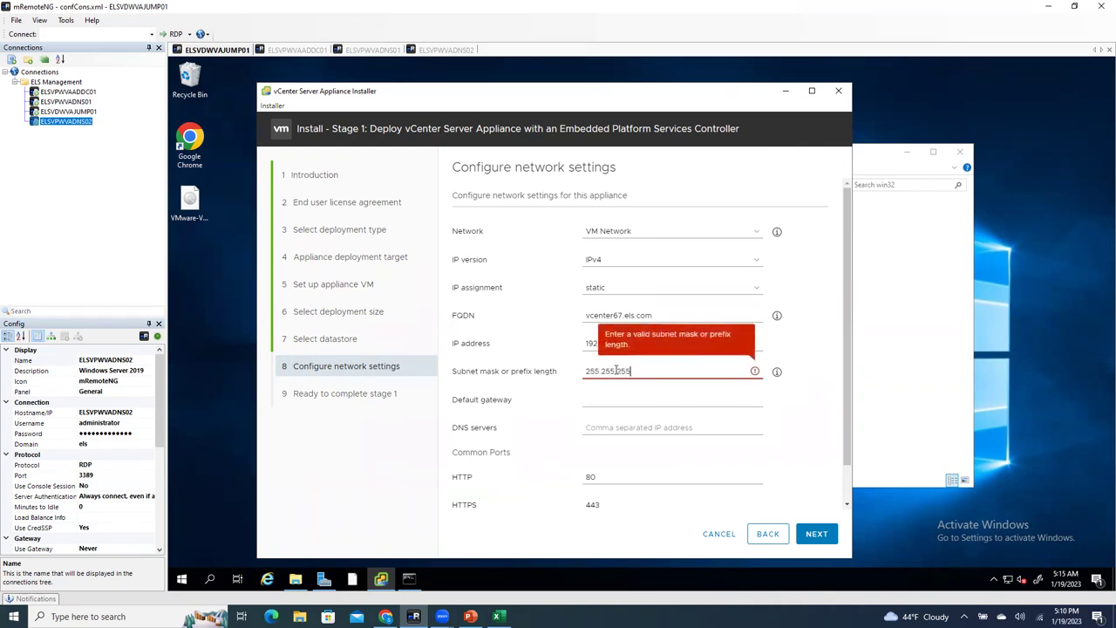
pyautogui.write('.0')
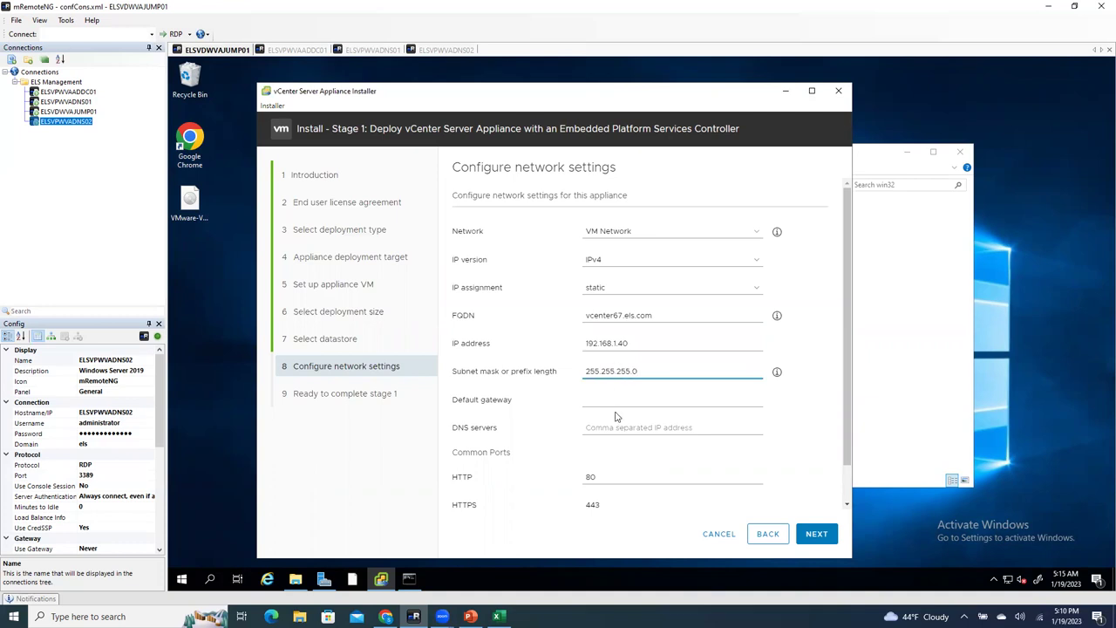
pyautogui.click(618, 400)
pyautogui.write('192.168.1')
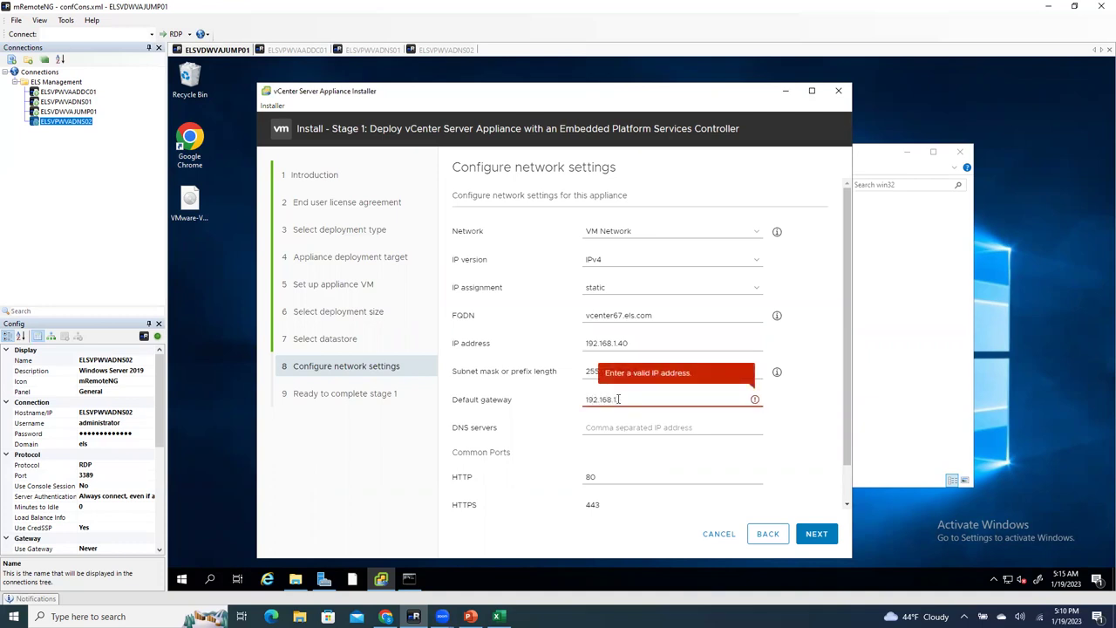
pyautogui.write('.1')
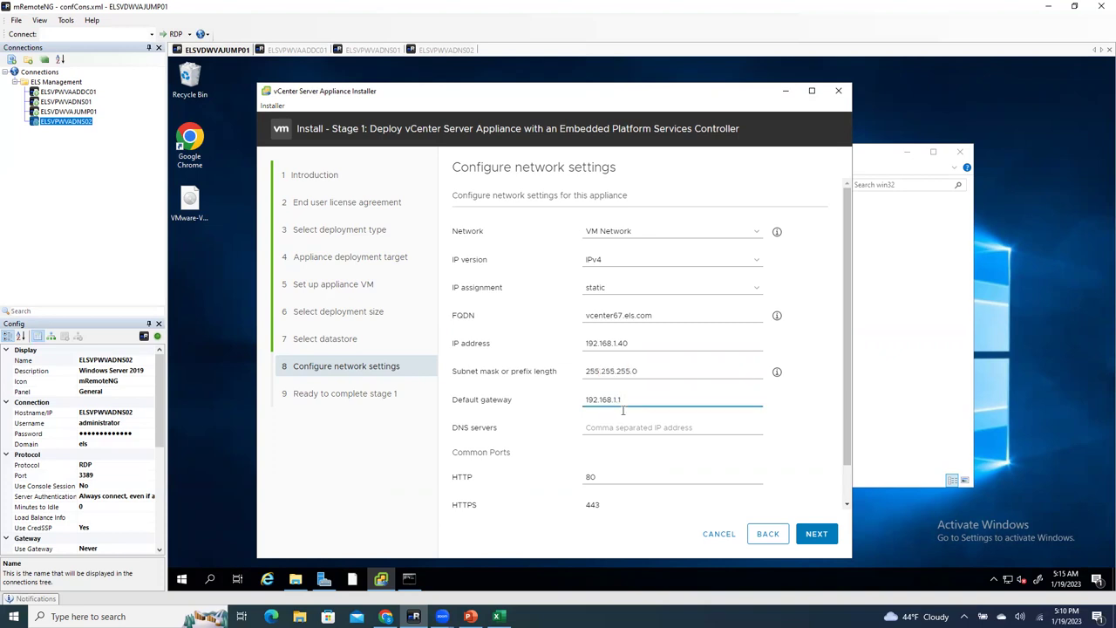
pyautogui.click(628, 427)
pyautogui.write('19')
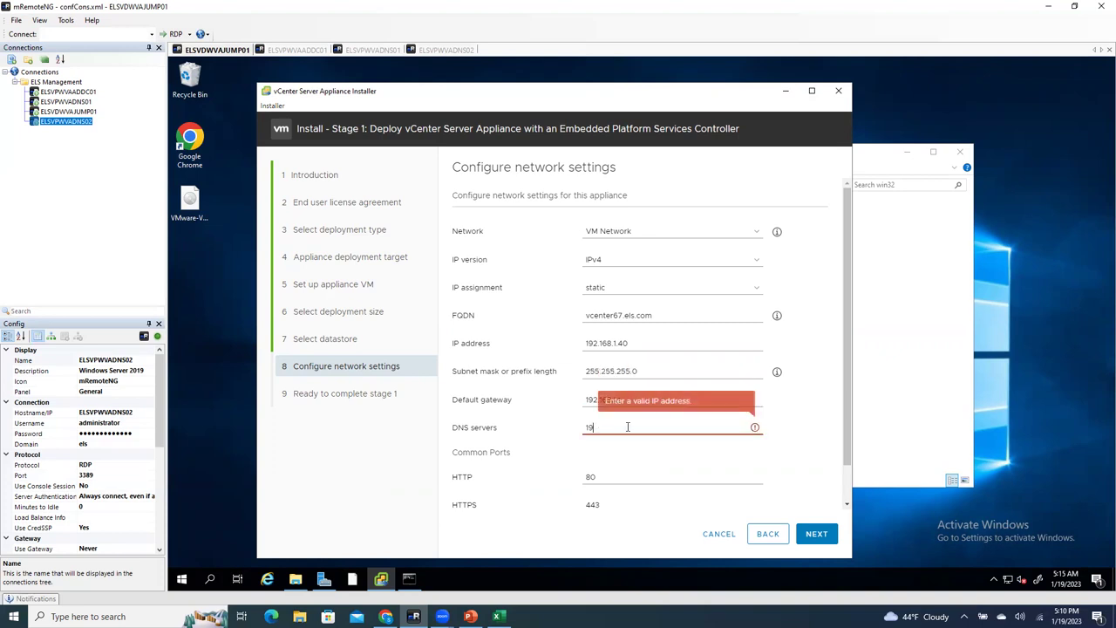
pyautogui.write('2.168.1')
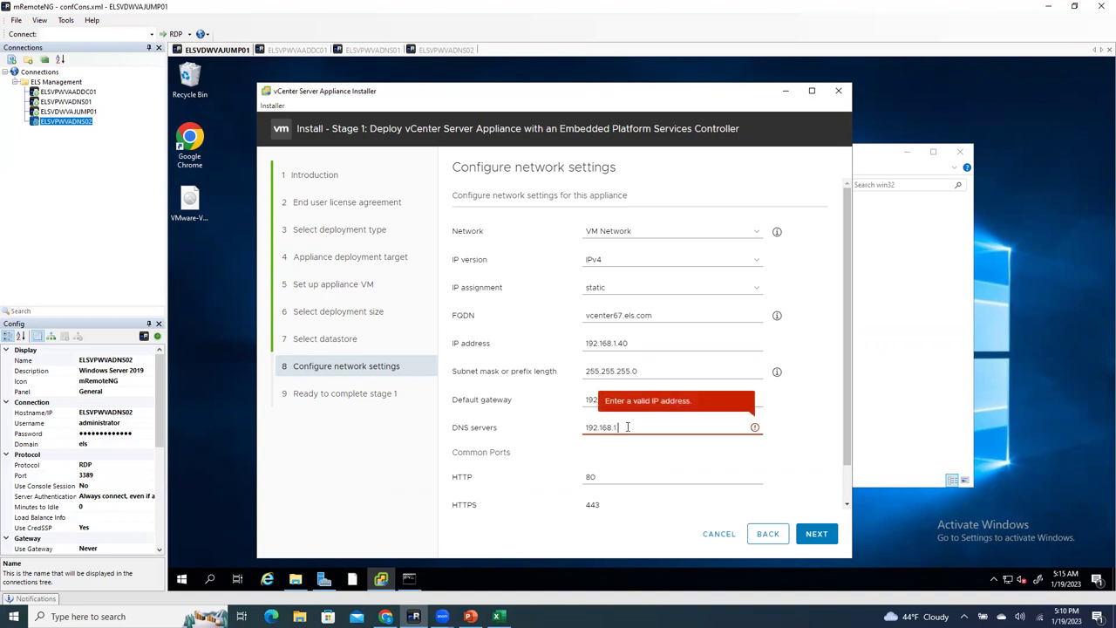
pyautogui.write('.4')
pyautogui.write('.')
pyautogui.write(' 192.168')
pyautogui.write('.1.5')
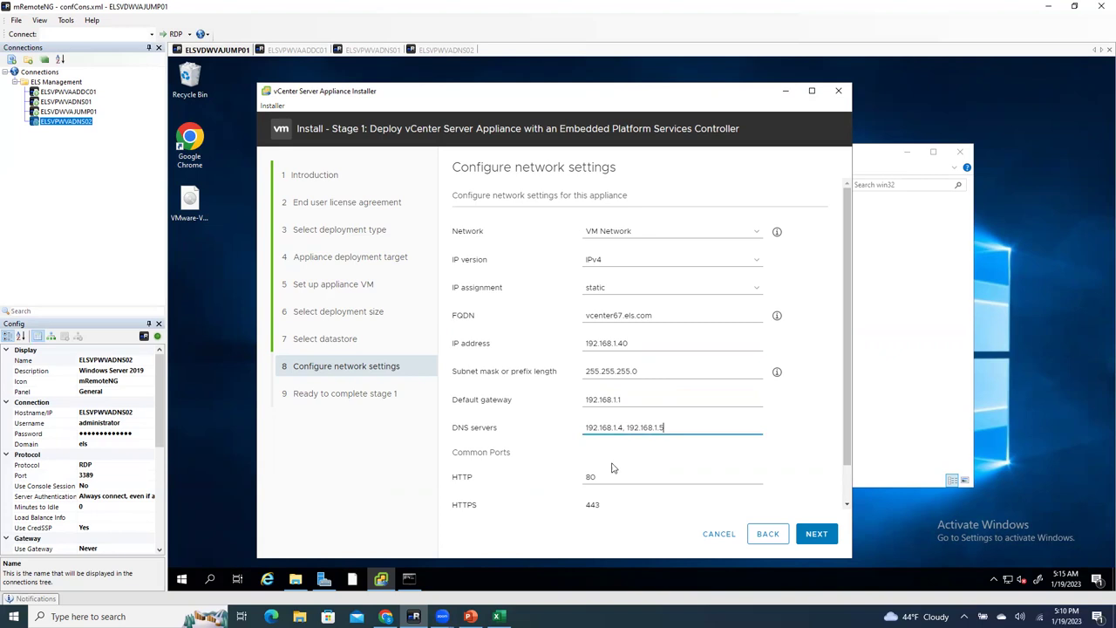
# Step: Run ipconfig on the ELSVPWVADNS01 session to show its address
pyautogui.click(378, 51)
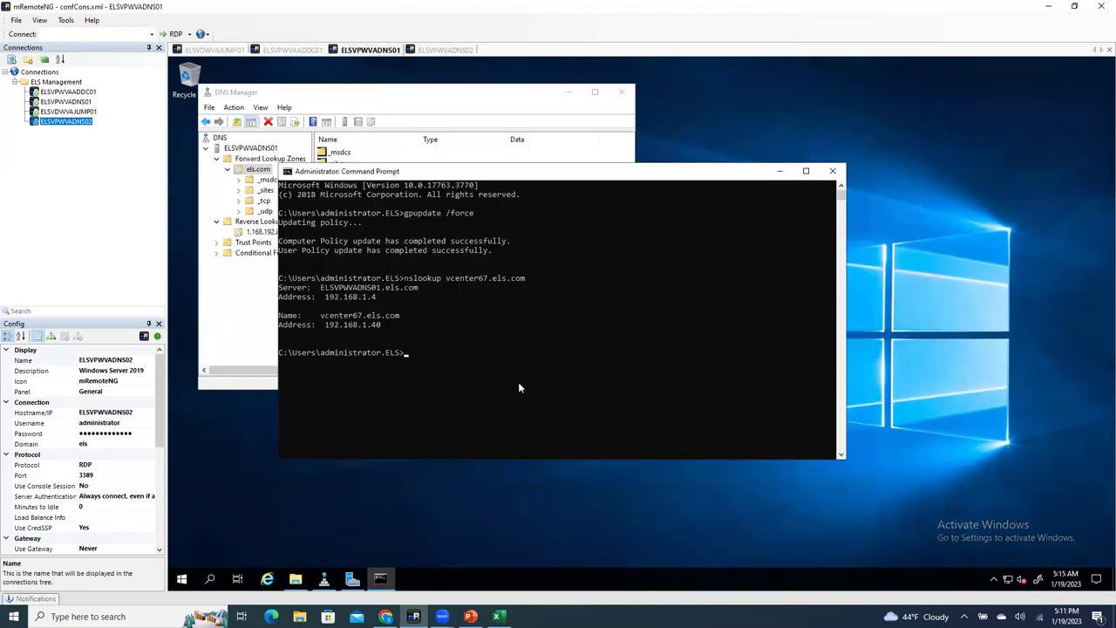
pyautogui.write('ipconfig')
pyautogui.press('Return')
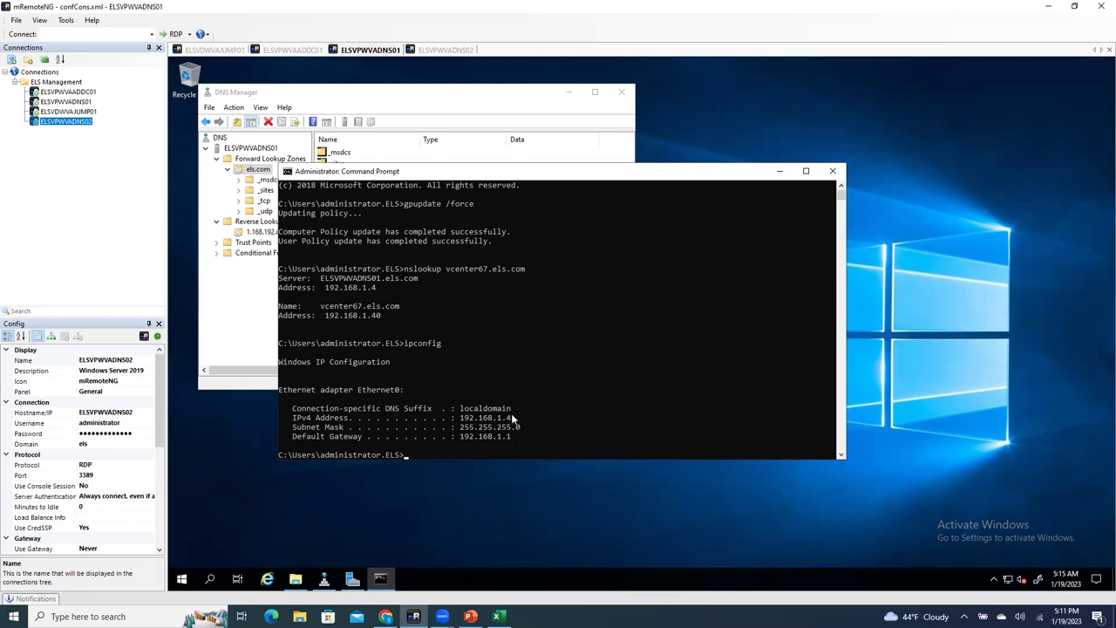
# Step: Run ipconfig on ELSVPWVADNS02, highlighting 192.168.1.5, then highlight ELSVPWVADNS01's 192.168.1.4
pyautogui.click(443, 50)
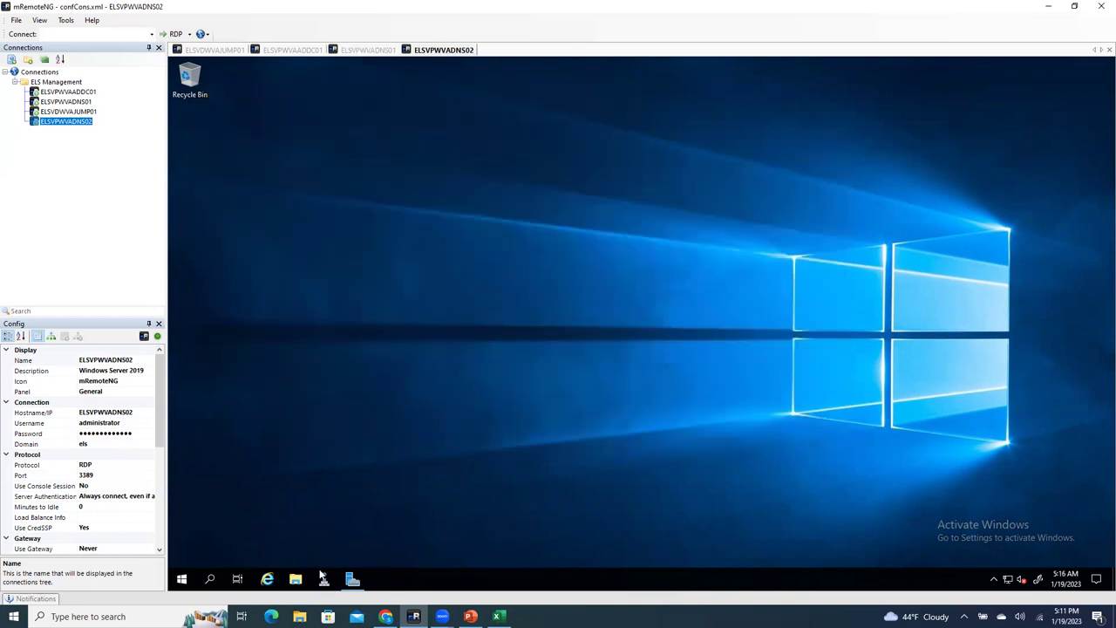
pyautogui.click(213, 579)
pyautogui.write('cmd')
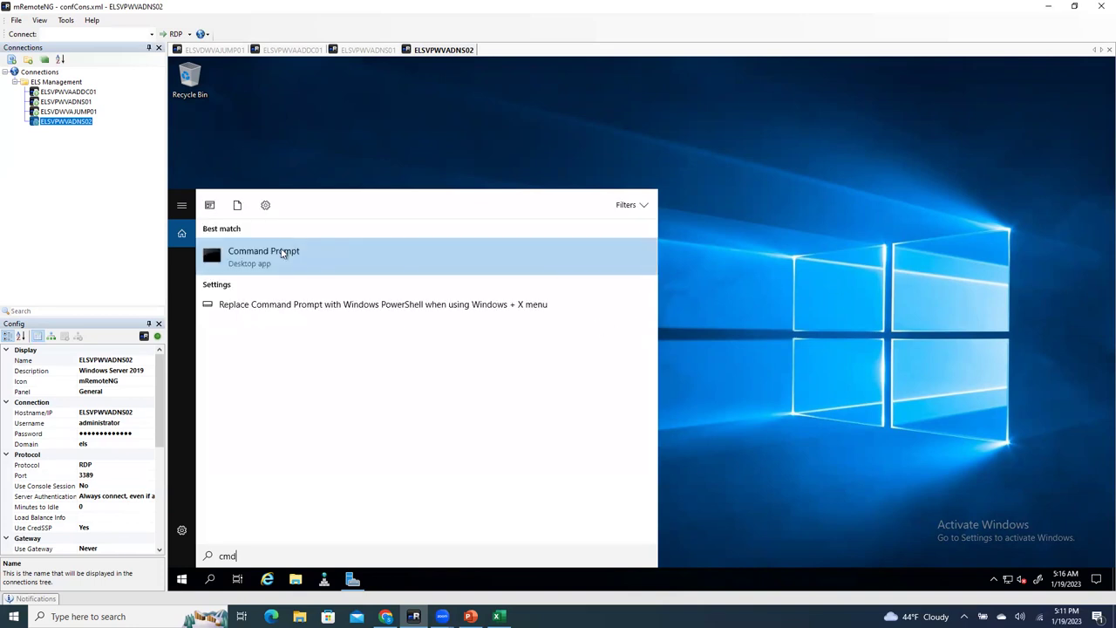
pyautogui.click(383, 255)
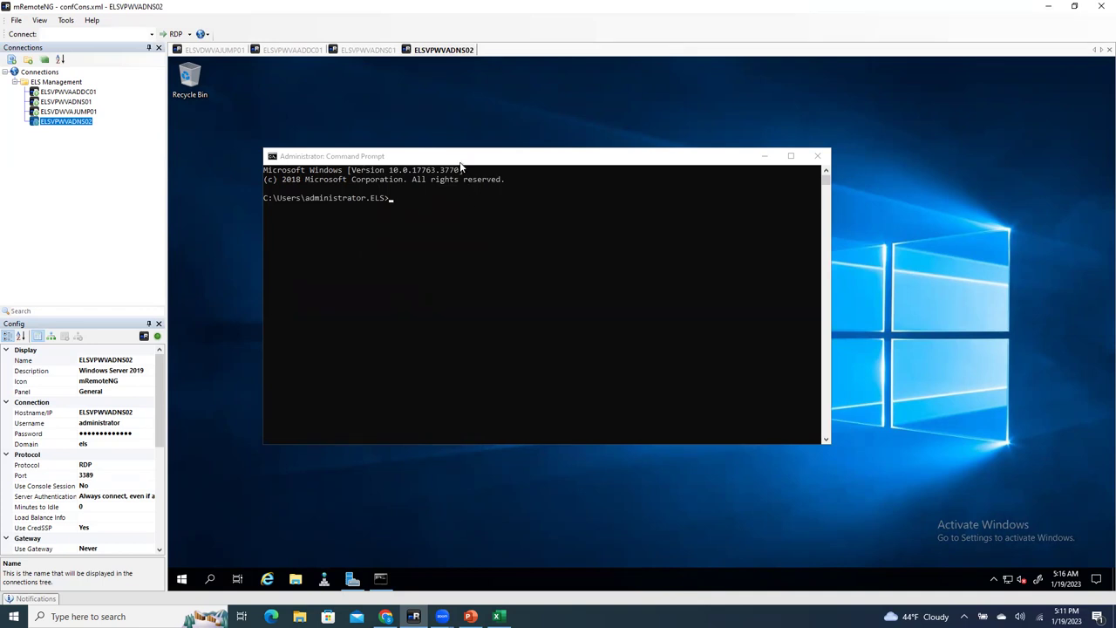
pyautogui.click(440, 215)
pyautogui.write('i')
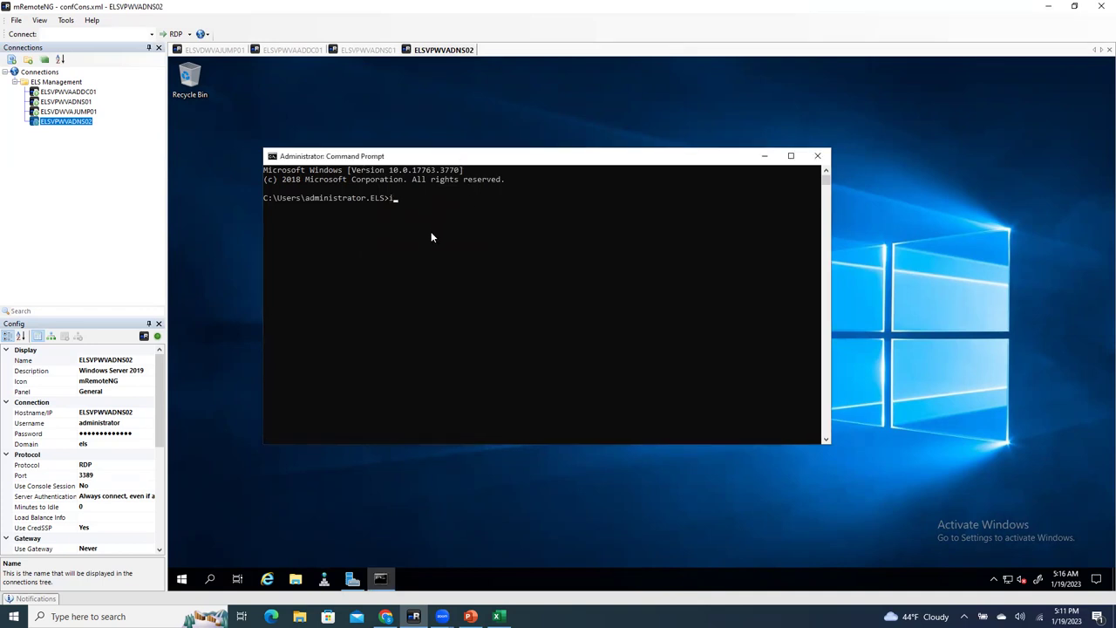
pyautogui.write('pconfig')
pyautogui.press('Return')
pyautogui.moveTo(494, 272); pyautogui.dragTo(444, 273)
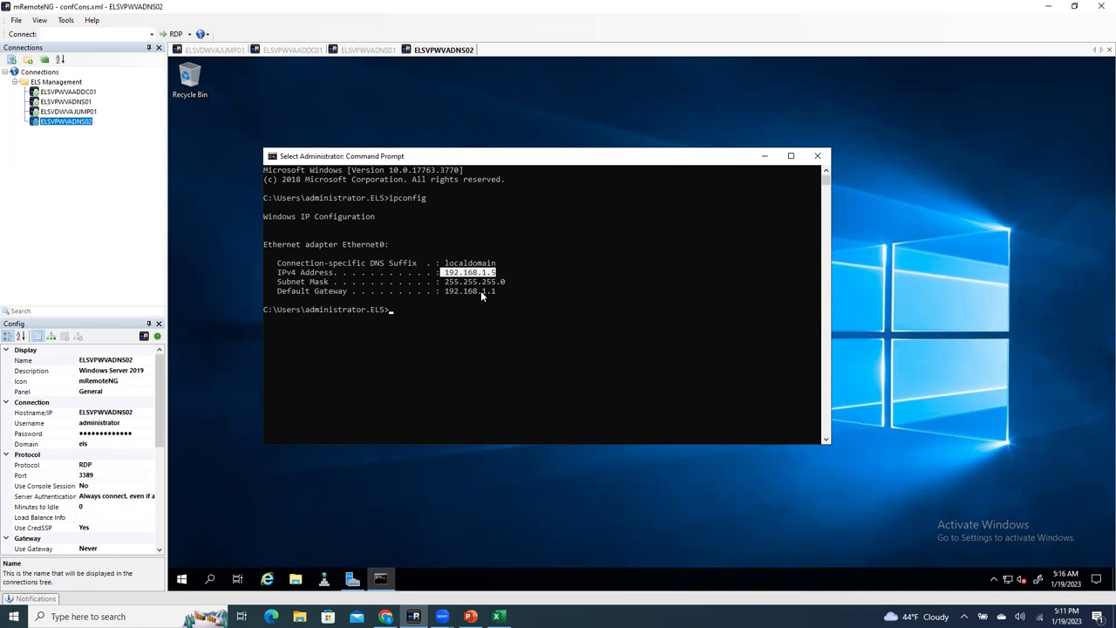
pyautogui.click(351, 52)
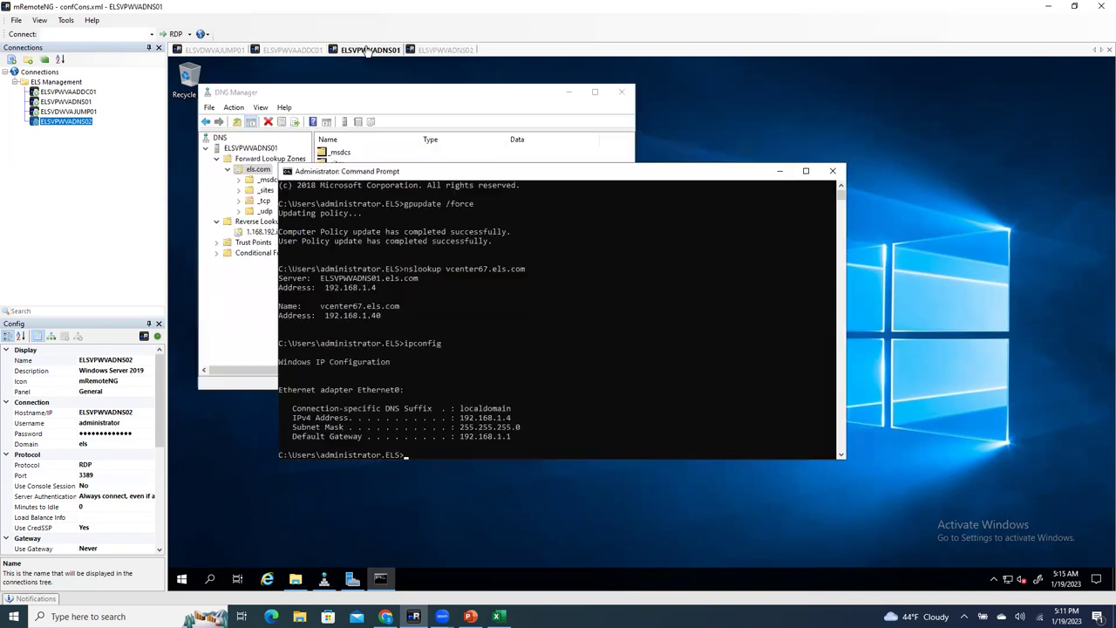
pyautogui.moveTo(520, 419); pyautogui.dragTo(451, 419)
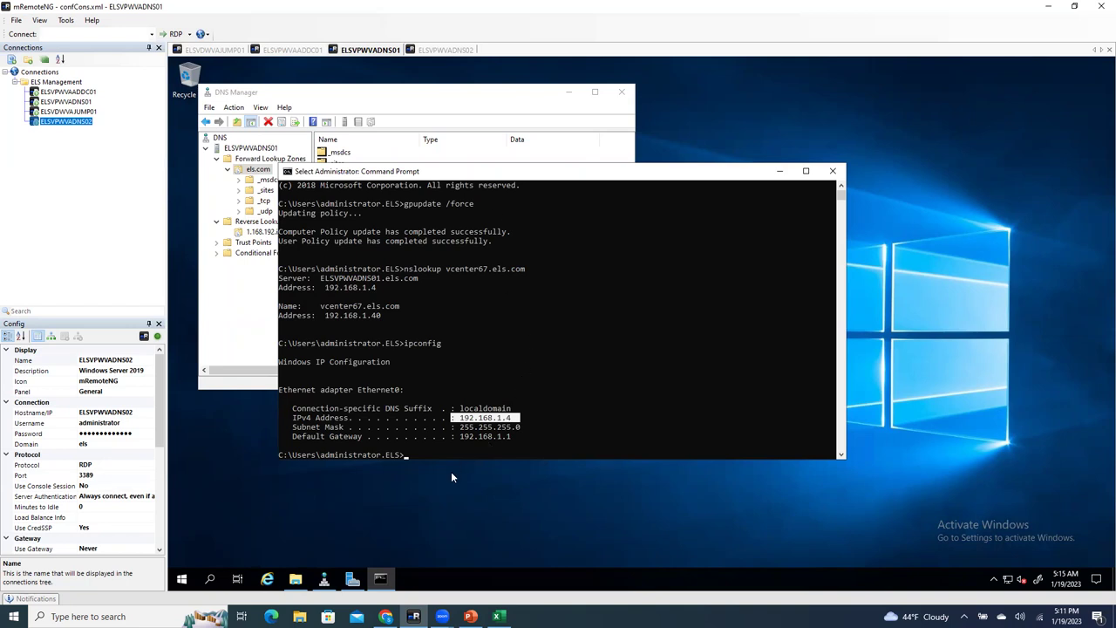
# Step: Submit the network settings and scroll through the Ready to complete stage 1 summary
pyautogui.click(216, 50)
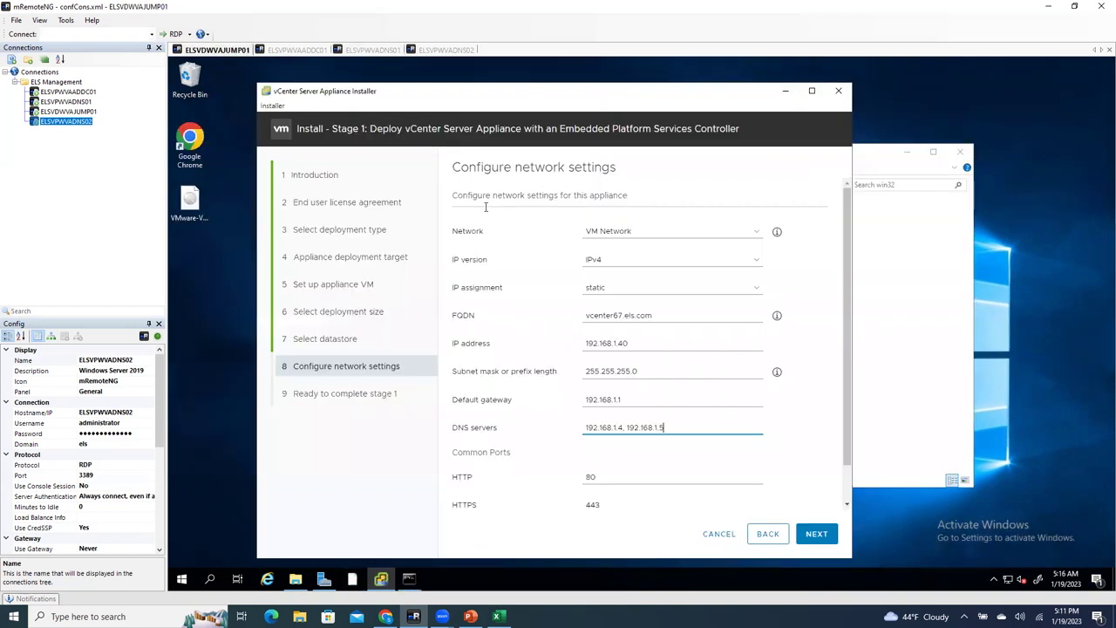
pyautogui.scroll(-1, 686, 495)
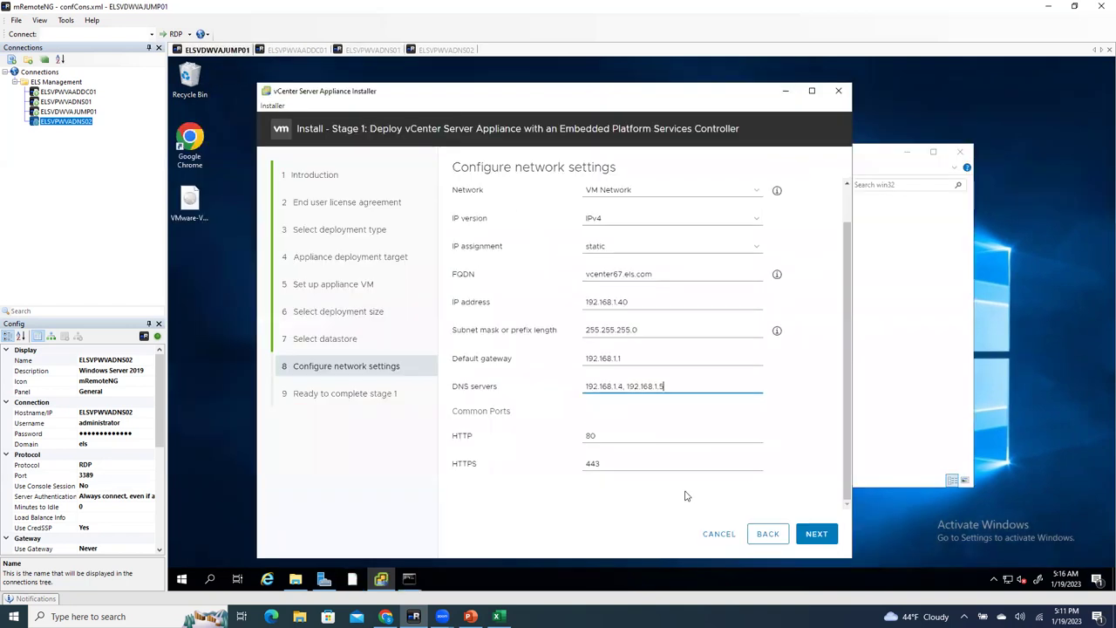
pyautogui.click(816, 533)
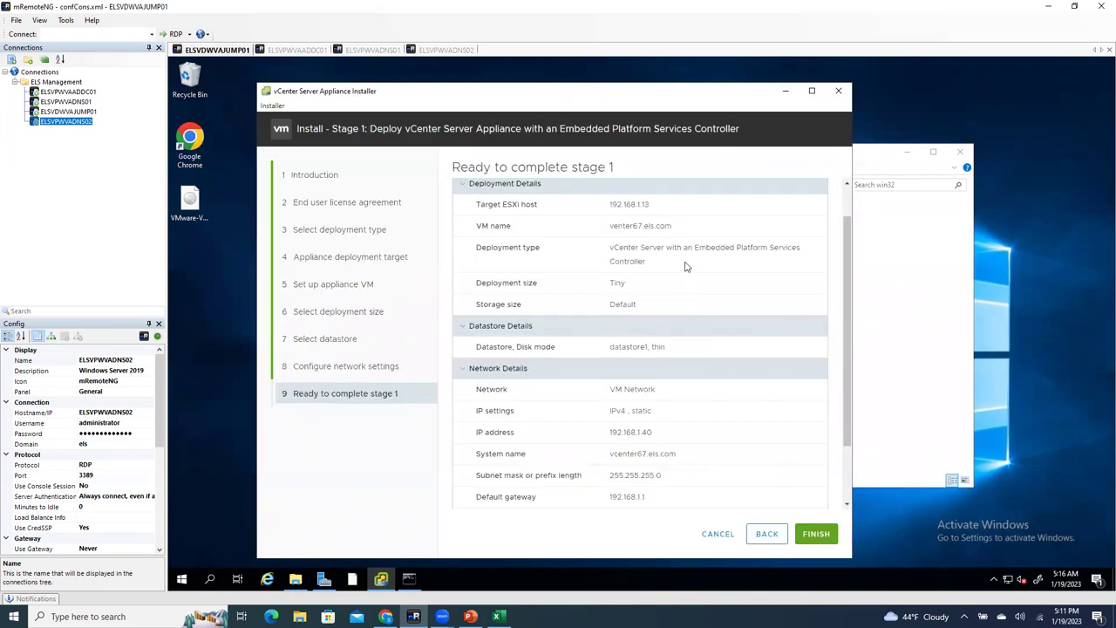
pyautogui.scroll(-2, 676, 262)
pyautogui.scroll(3, 667, 401)
pyautogui.scroll(-3, 674, 314)
pyautogui.scroll(3, 844, 417)
pyautogui.scroll(-3, 844, 418)
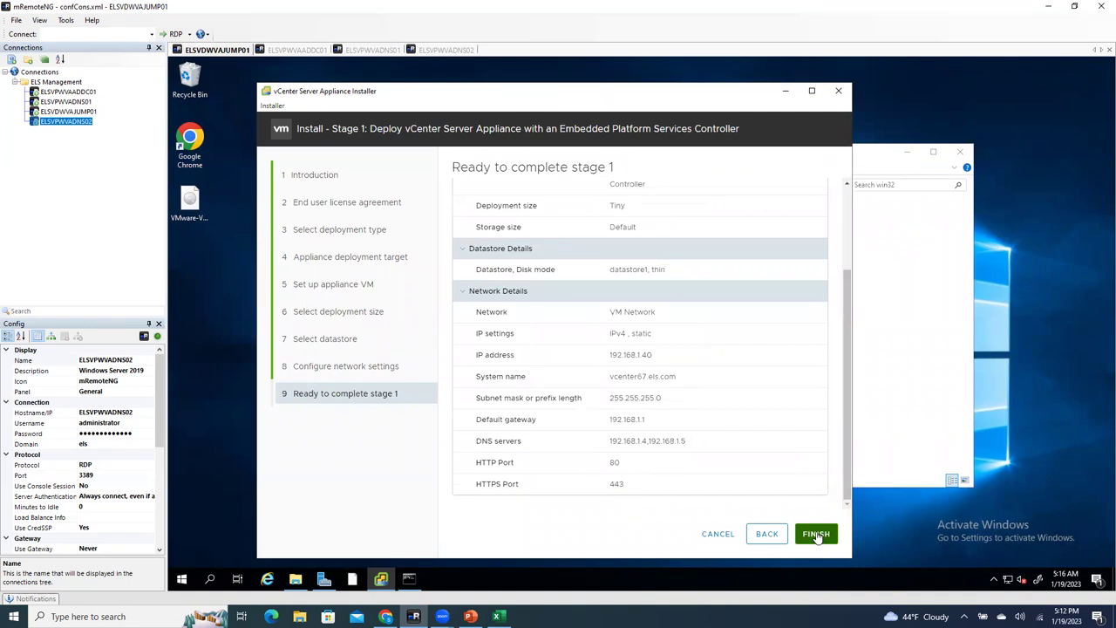
# Step: Launch the stage 1 appliance deployment and wait for it to succeed
pyautogui.click(816, 535)
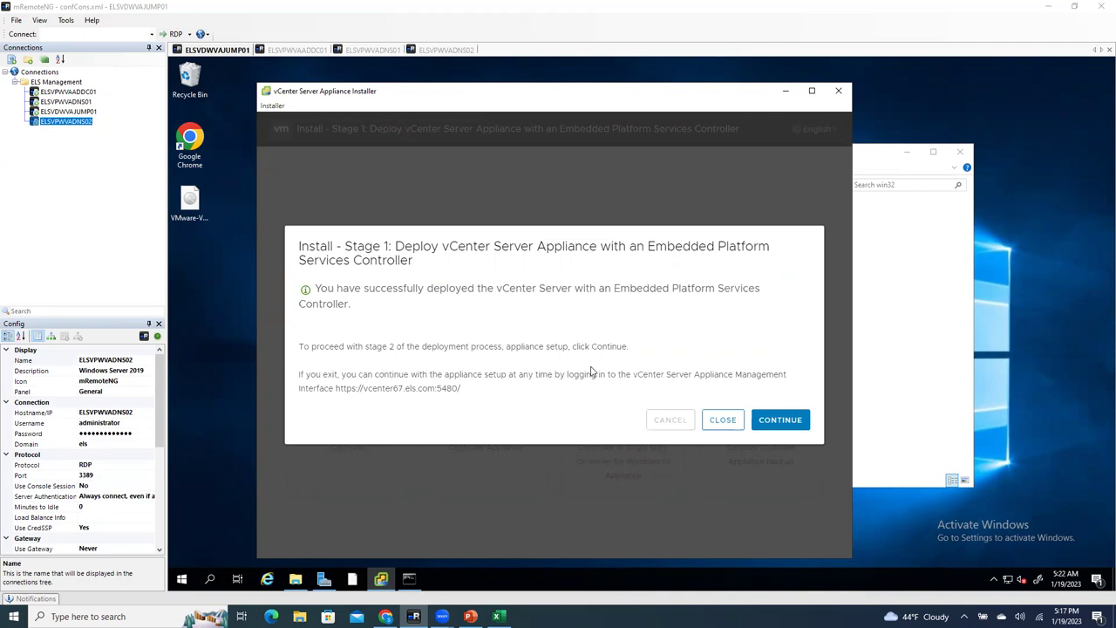
# Step: Continue past the stage 1 success dialog and Stage 2 introduction to Appliance configuration
pyautogui.click(790, 422)
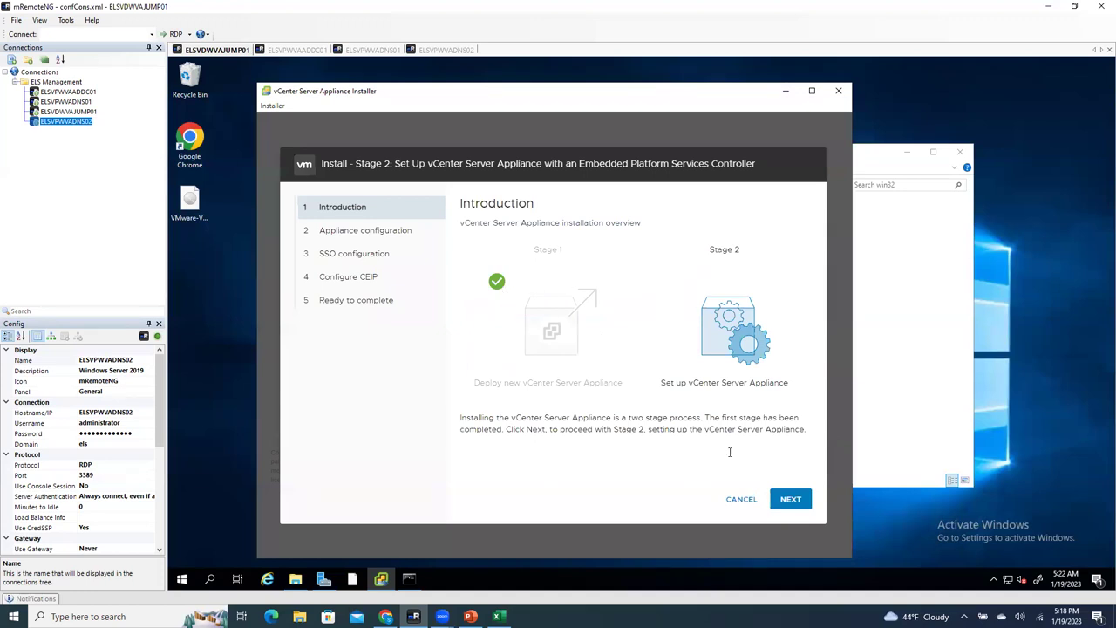
pyautogui.click(794, 509)
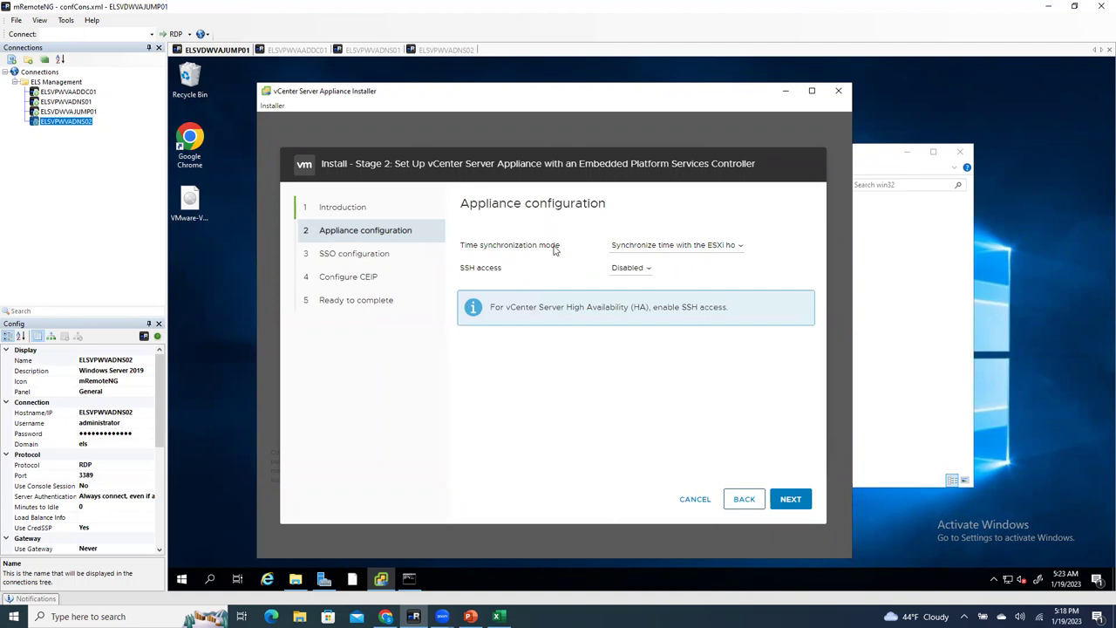
# Step: Set time synchronization to 'Synchronize time with NTP servers' using server 192.168.1.2
pyautogui.click(682, 248)
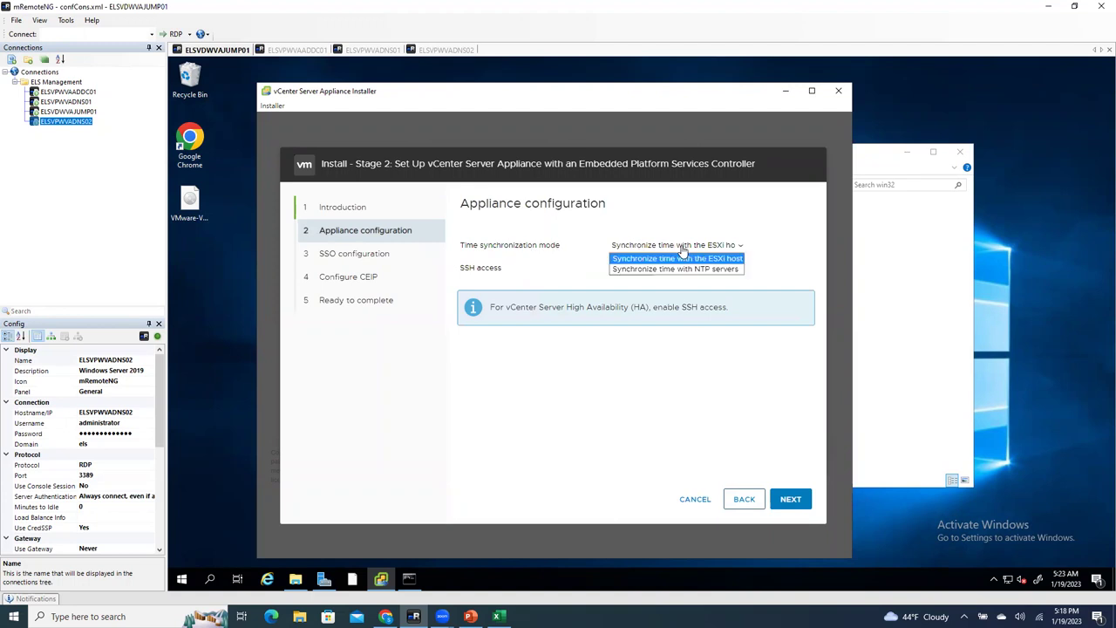
pyautogui.click(685, 269)
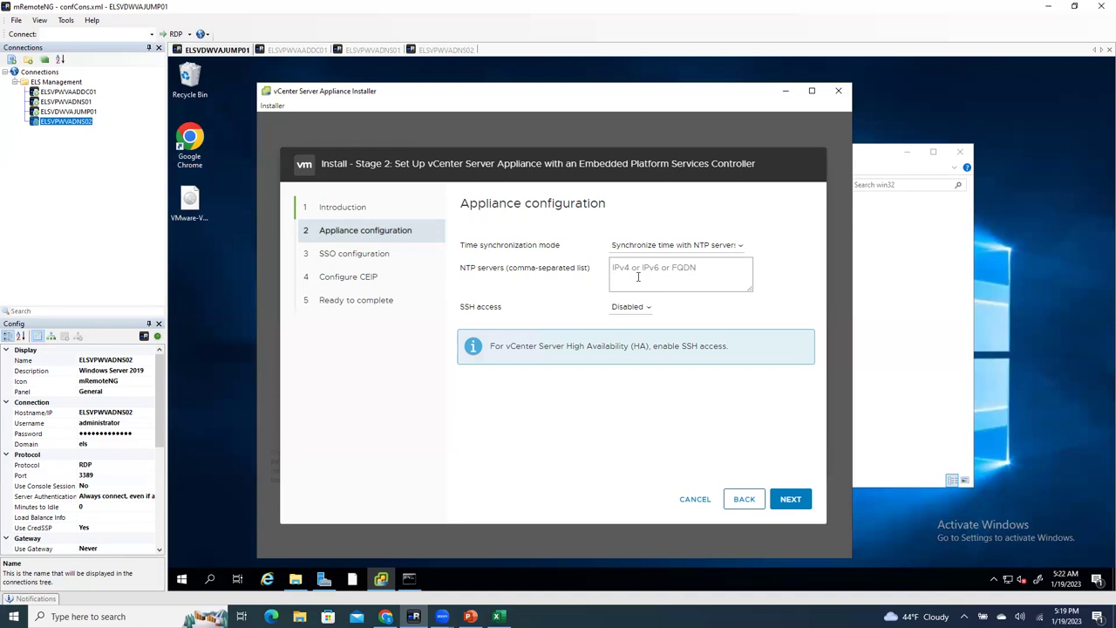
pyautogui.write('192.168.1.2')
# Step: Set SSH access to Enabled and submit the appliance configuration
pyautogui.click(631, 310)
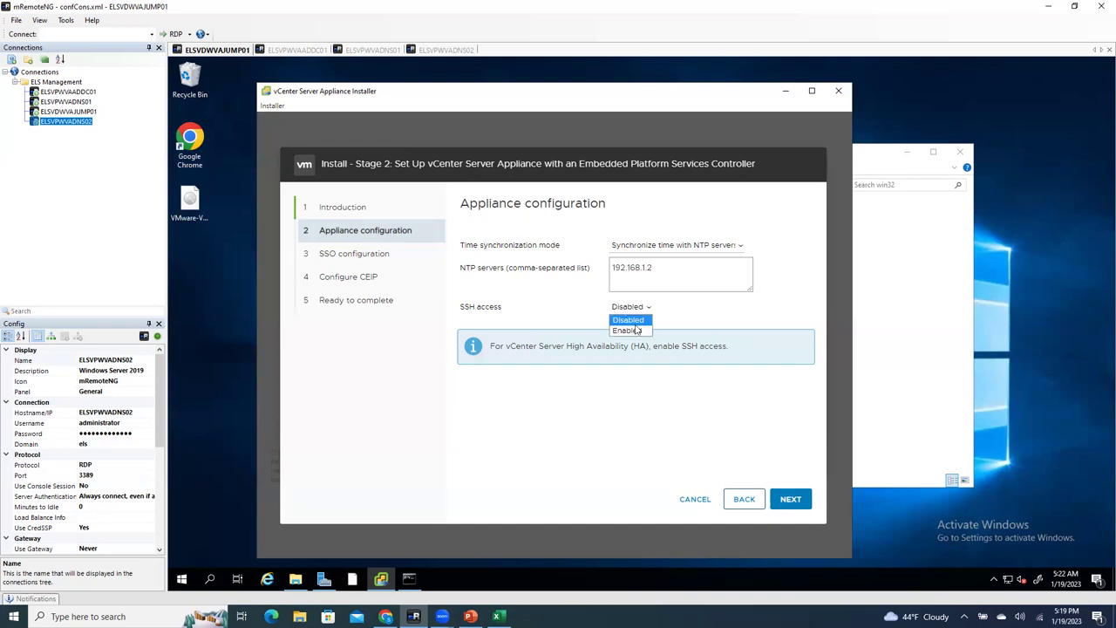
pyautogui.click(637, 336)
pyautogui.click(630, 311)
pyautogui.click(632, 327)
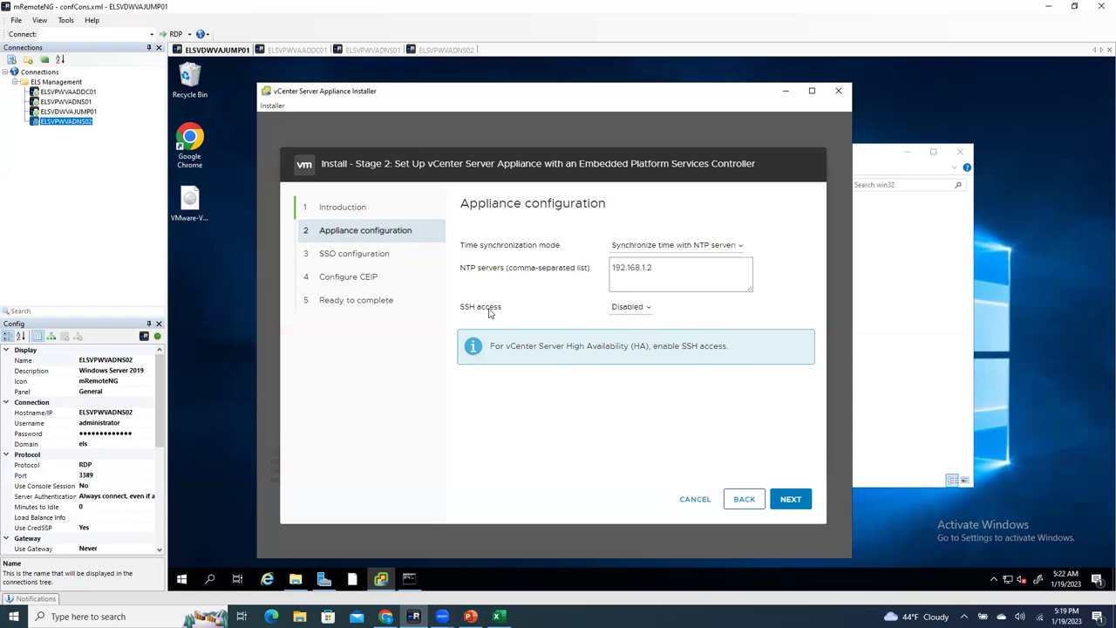
pyautogui.click(646, 310)
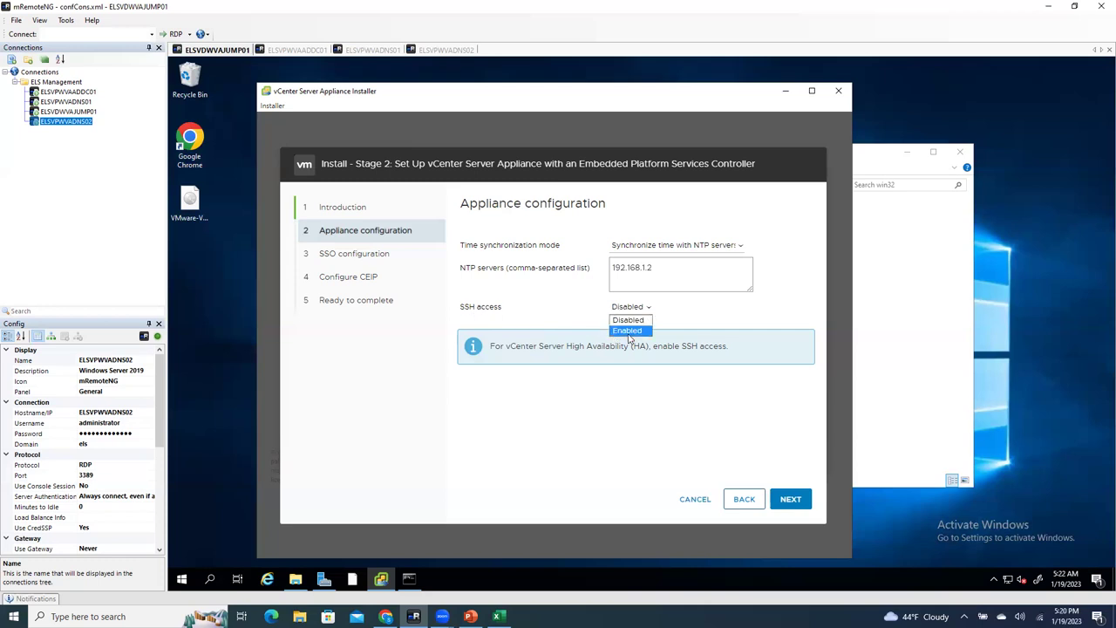
pyautogui.click(629, 335)
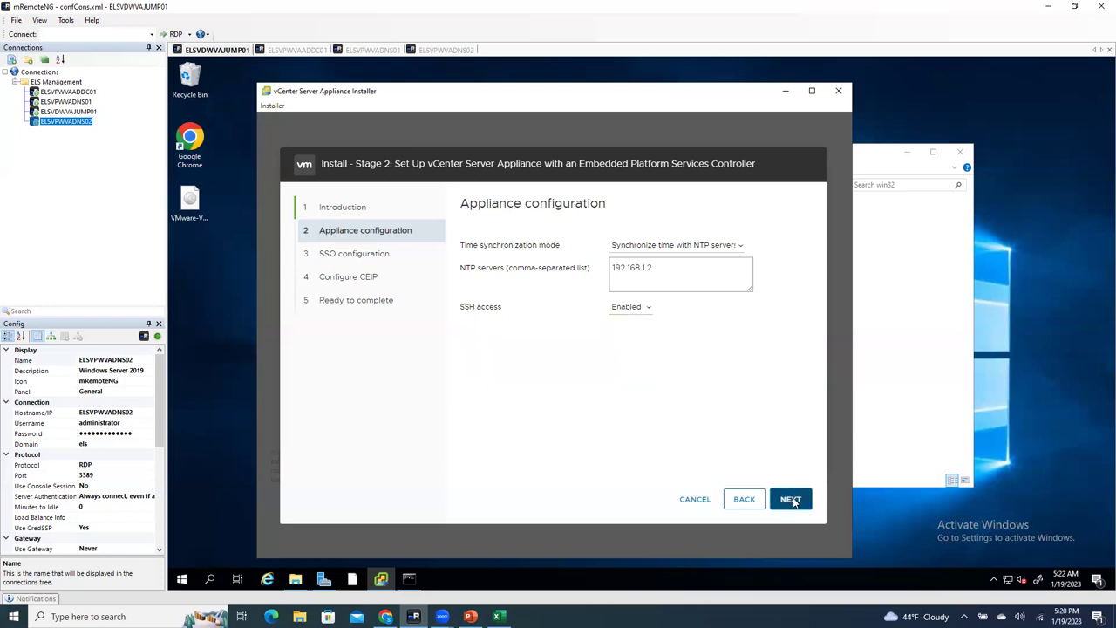
pyautogui.click(791, 499)
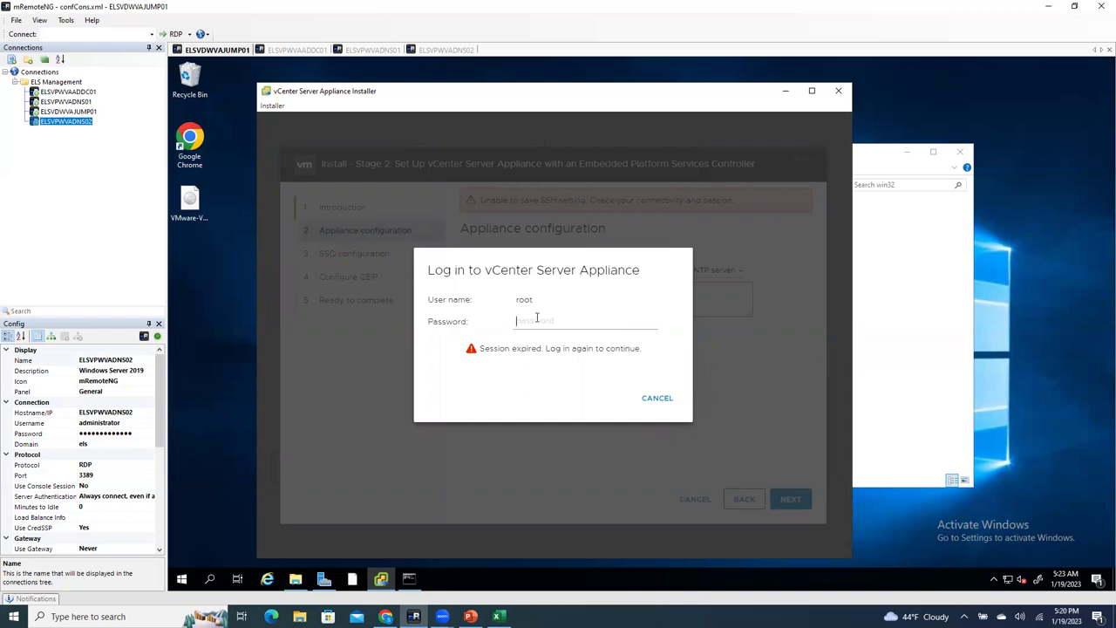
# Step: Log back in to the expired installer session with the root password
pyautogui.write('••••')
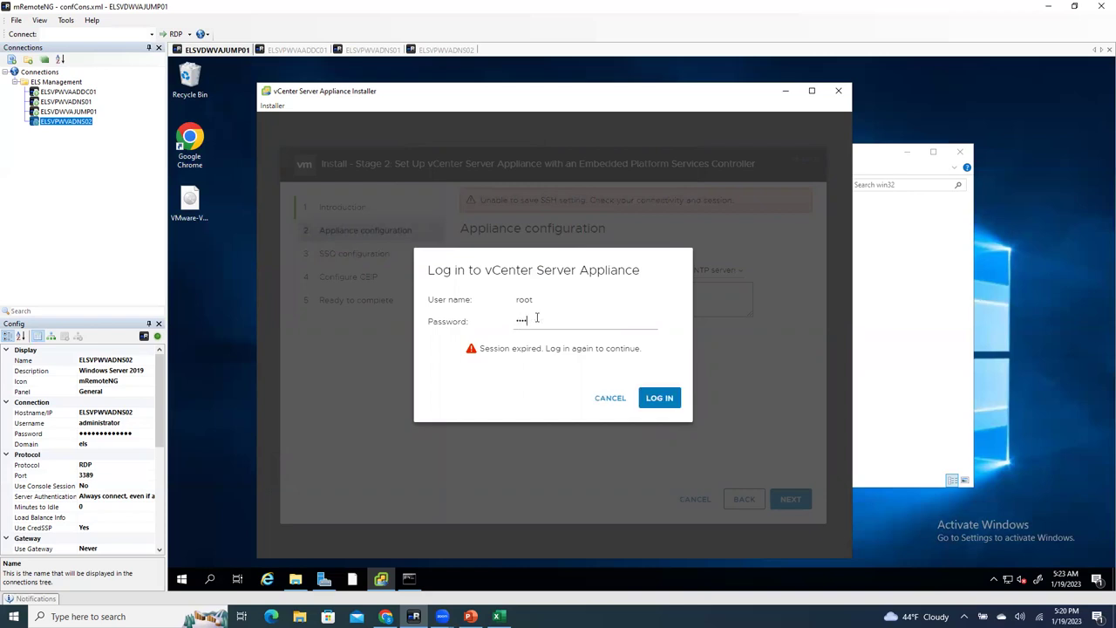
pyautogui.write('•••••••••')
pyautogui.click(659, 397)
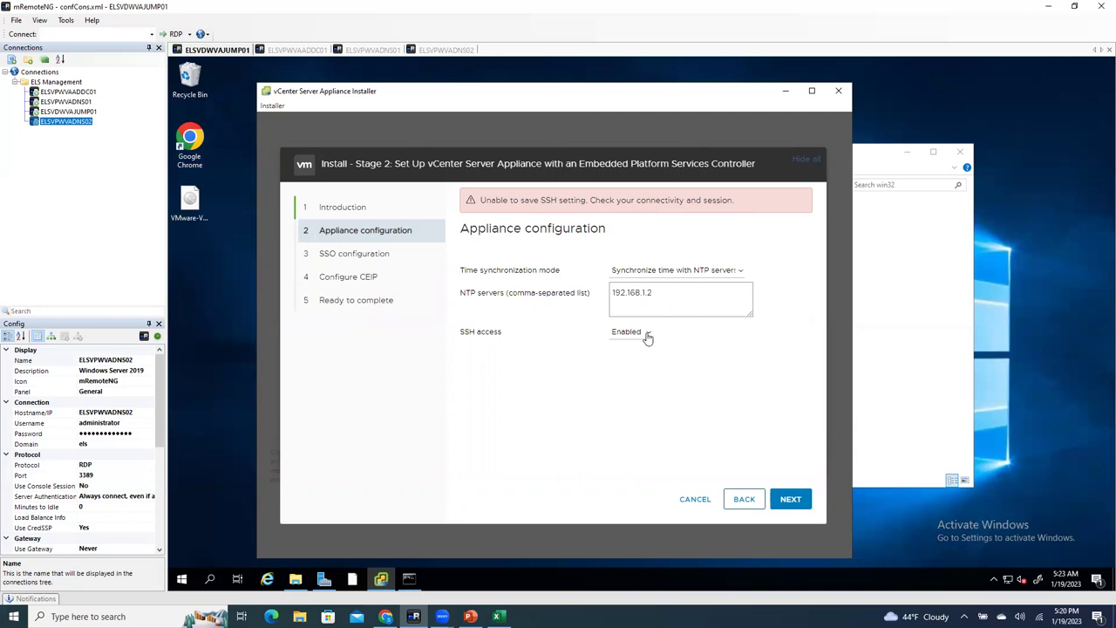
# Step: Save the time sync and SSH settings, briefly checking the ESXi host page in Chrome
pyautogui.click(792, 497)
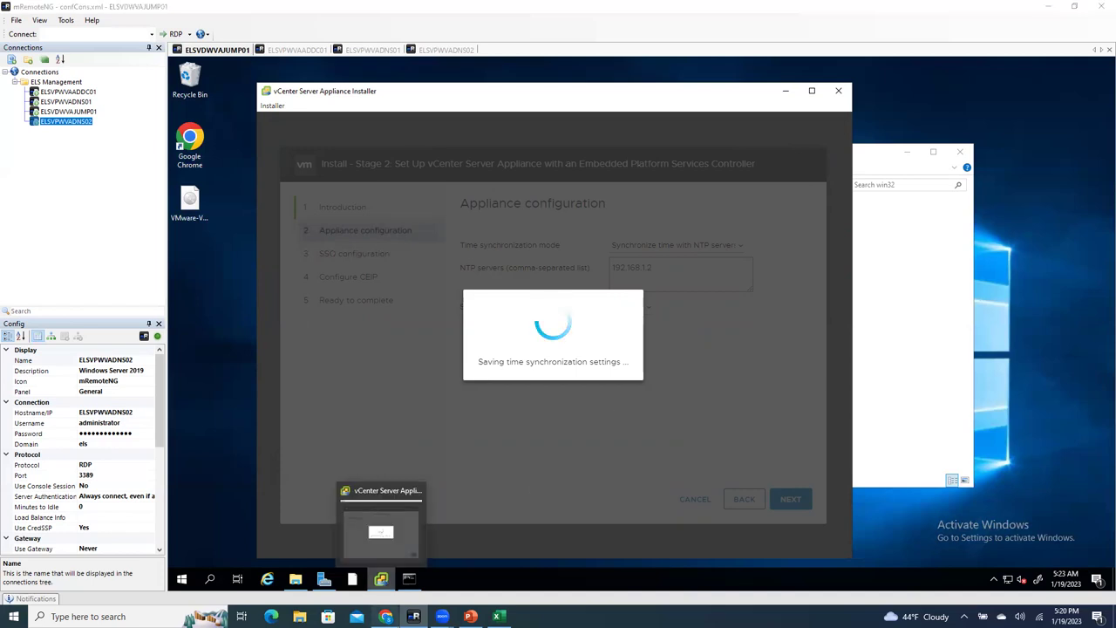
pyautogui.click(385, 616)
pyautogui.click(413, 616)
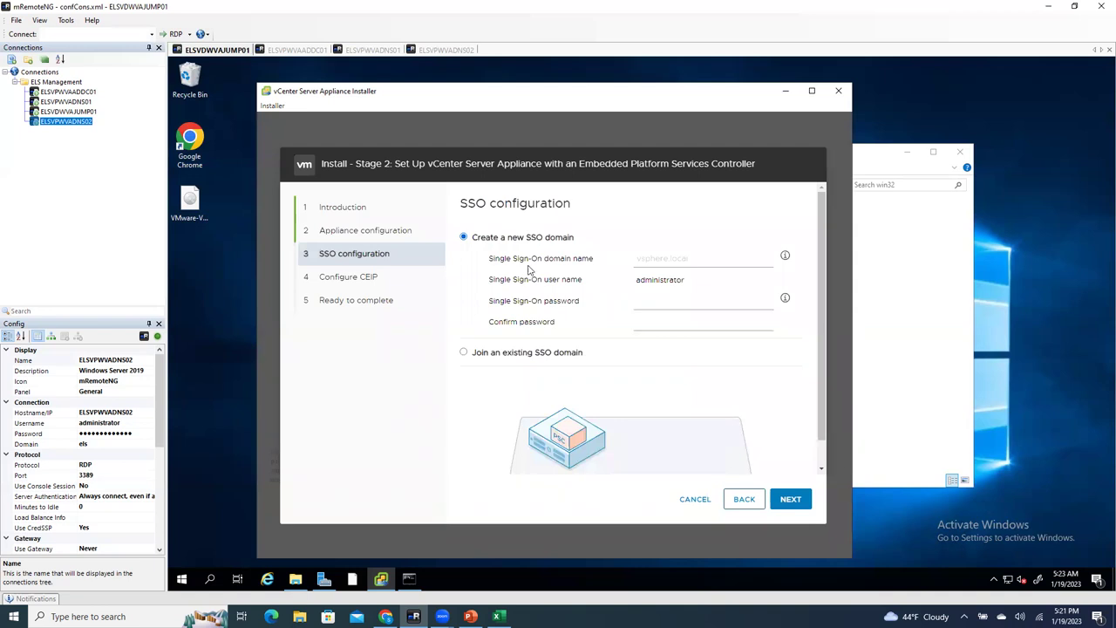
pyautogui.click(703, 258)
# Step: Enter primary.local as the Single Sign-On domain name and select it for copying
pyautogui.write('primary.')
pyautogui.write('local')
pyautogui.click(595, 262)
pyautogui.hotkey('ctrl', 'c')
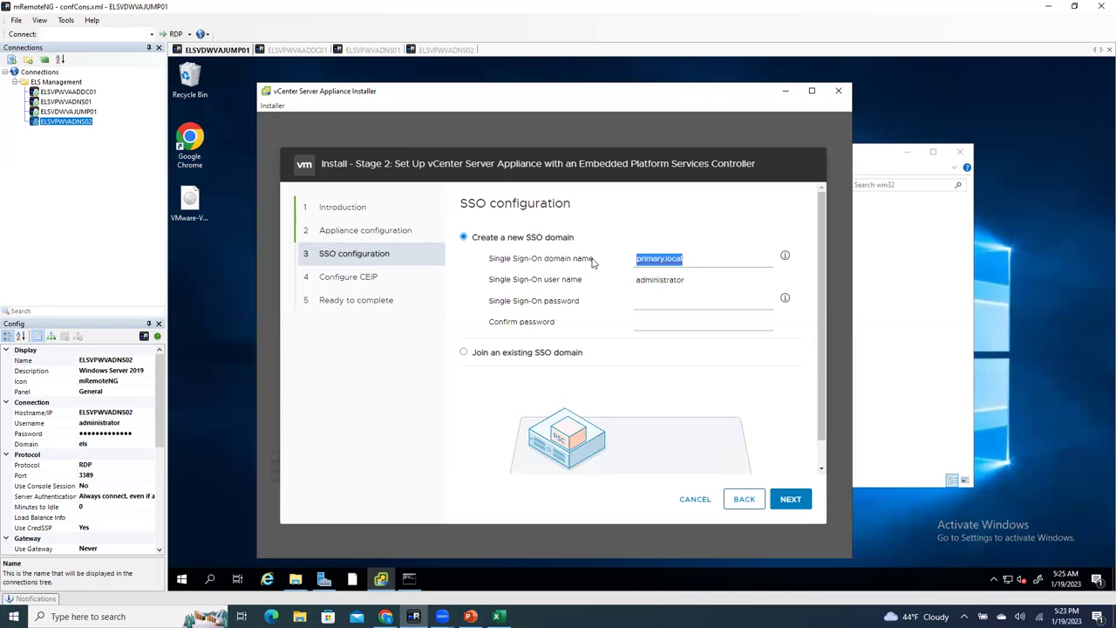
# Step: Paste primary.local into cell E44 beside the vcenter 6.7 entry and widen column E to fit it
pyautogui.click(498, 617)
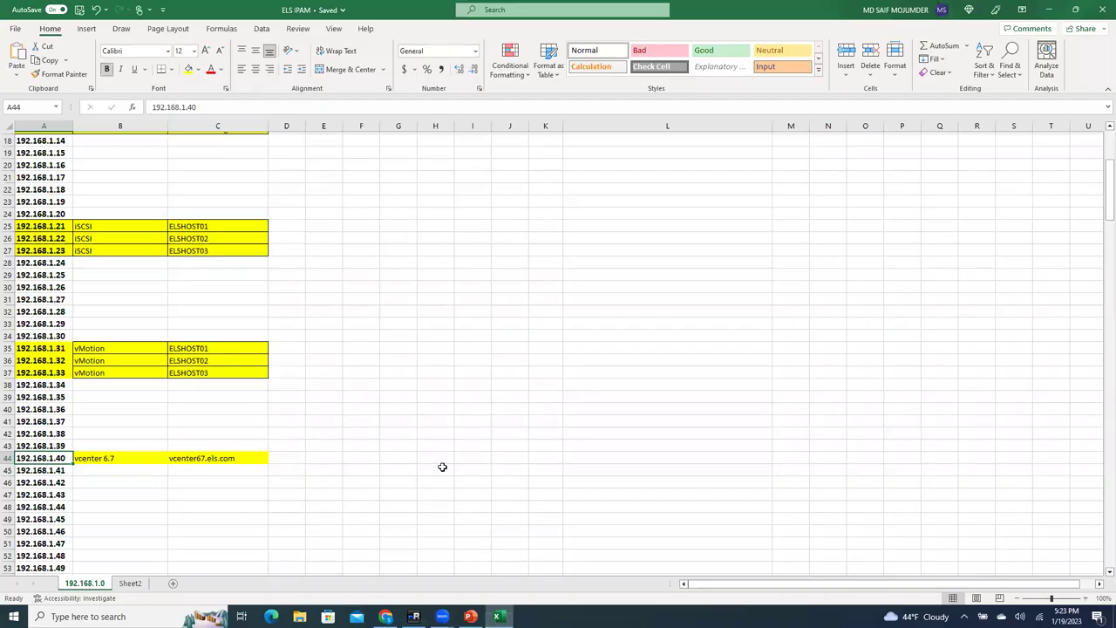
pyautogui.doubleClick(320, 462)
pyautogui.hotkey('ctrl', 'v')
pyautogui.click(369, 506)
pyautogui.moveTo(342, 125); pyautogui.dragTo(357, 206)
pyautogui.click(331, 507)
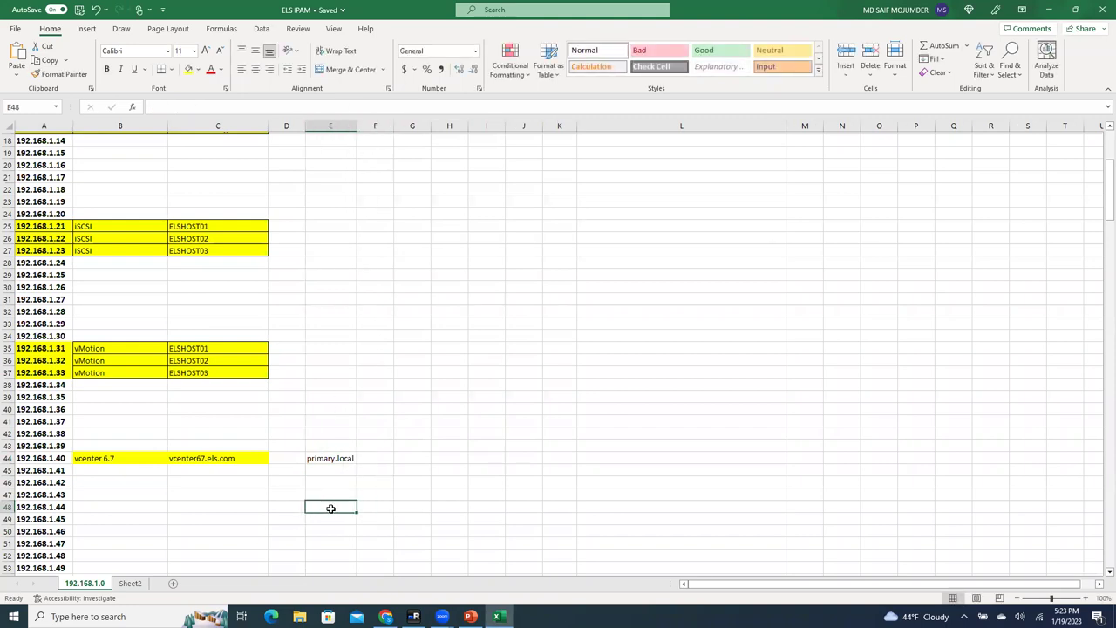
pyautogui.click(385, 616)
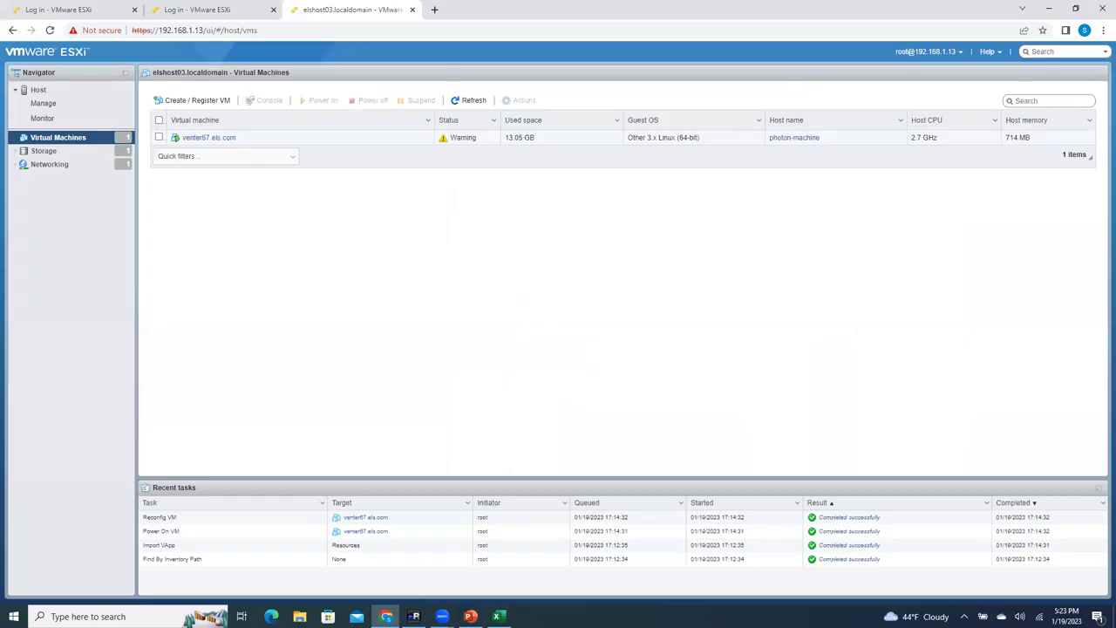
# Step: Enter the Single Sign-On password for the primary.local domain and retype it to confirm
pyautogui.click(413, 616)
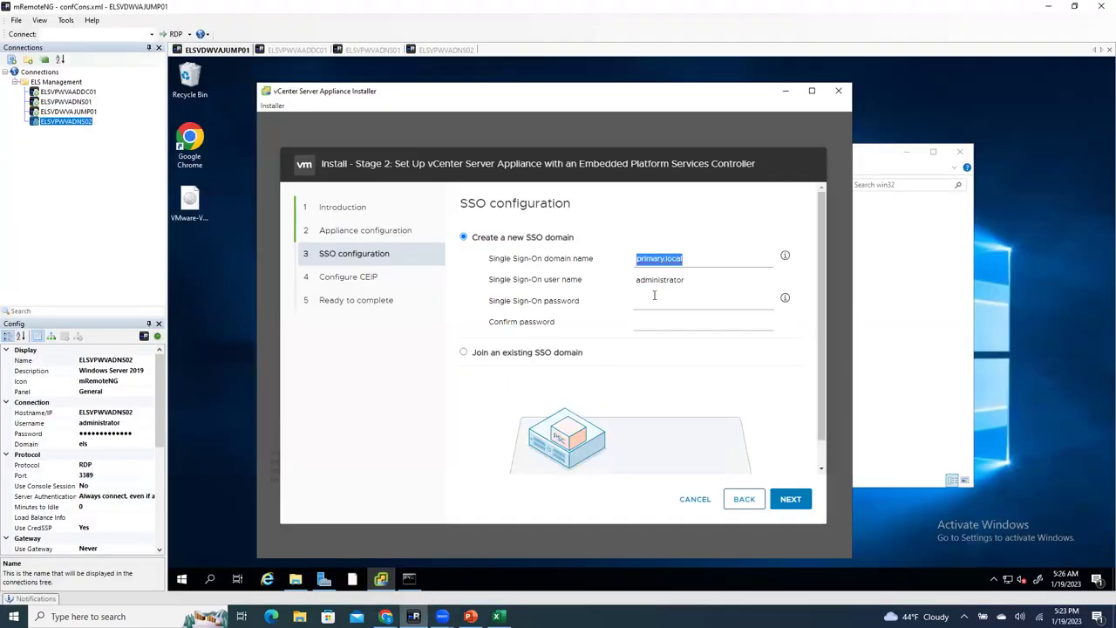
pyautogui.click(692, 302)
pyautogui.write('*********')
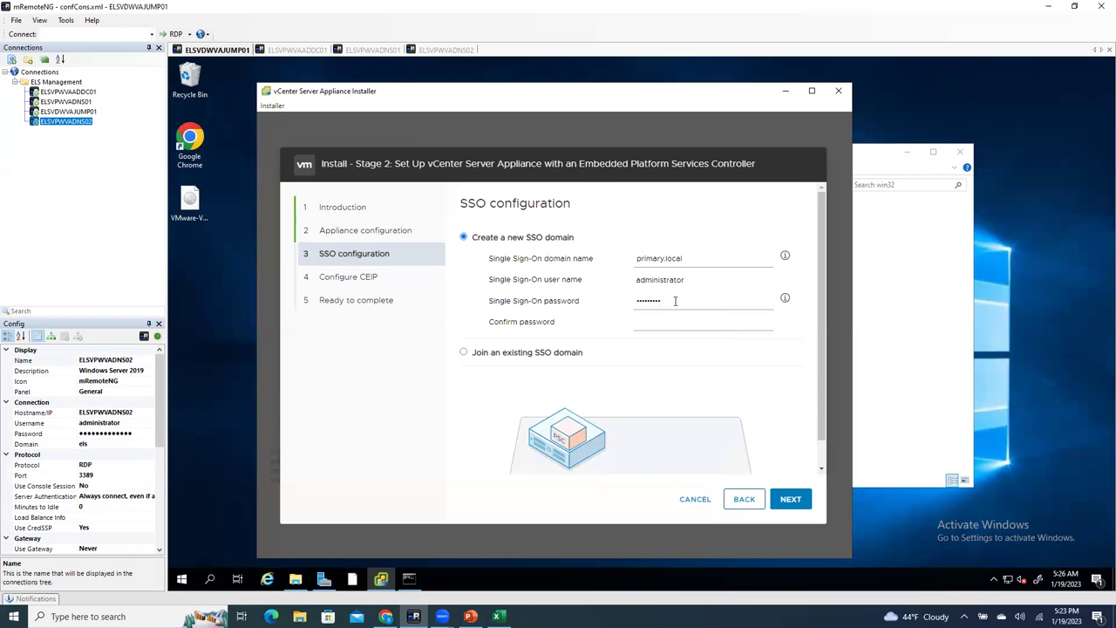
pyautogui.hotkey('ctrl', 'a')
pyautogui.press('BackSpace')
pyautogui.write('********')
pyautogui.press('Tab')
pyautogui.write('***********')
pyautogui.scroll(-1, 711, 389)
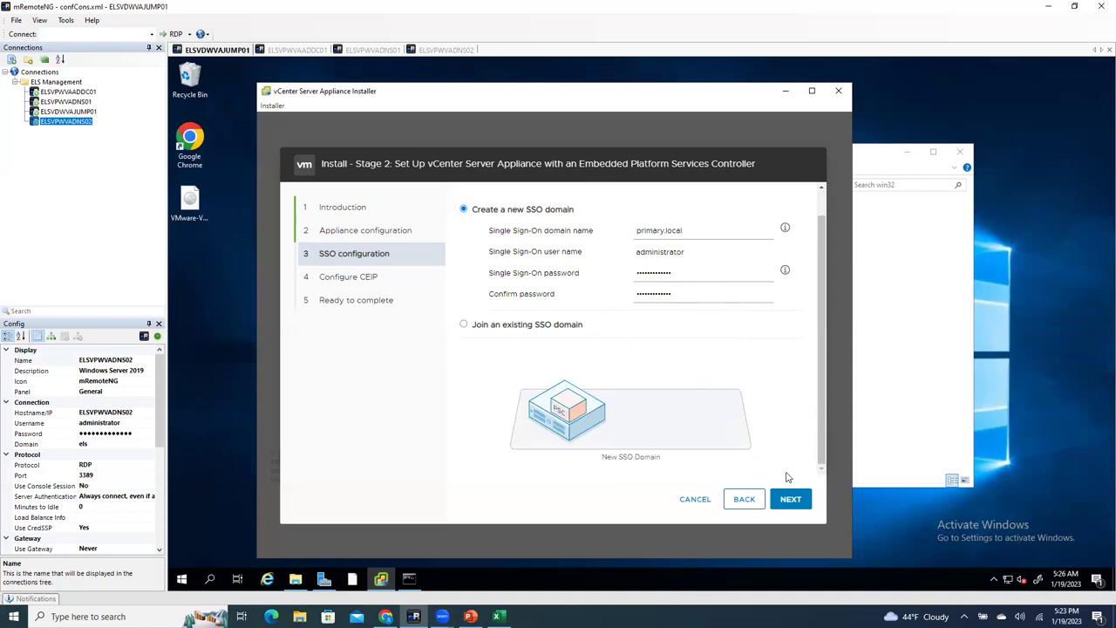
# Step: Opt out of CEIP, review the summary, and finish the Stage 2 wizard
pyautogui.click(790, 499)
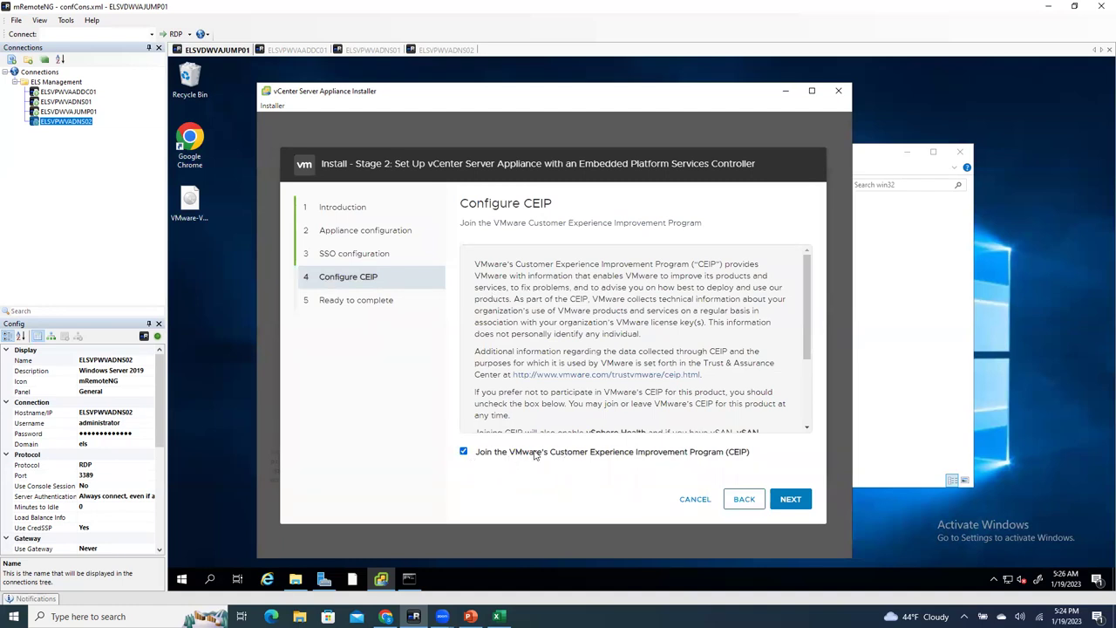
pyautogui.click(463, 452)
pyautogui.click(795, 500)
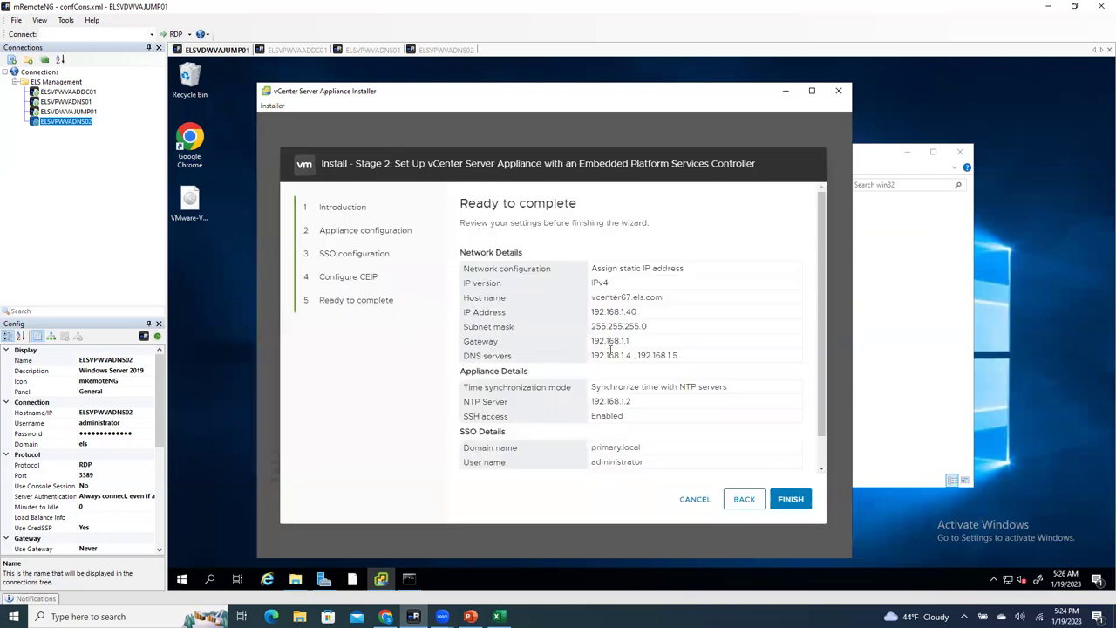
pyautogui.scroll(-1, 610, 348)
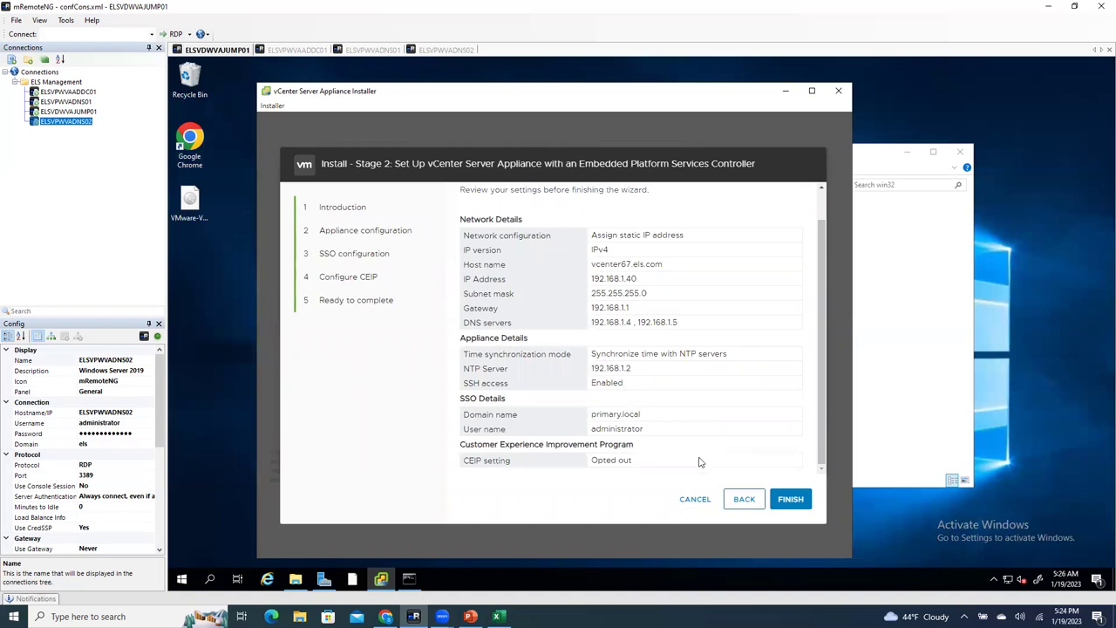
pyautogui.click(787, 502)
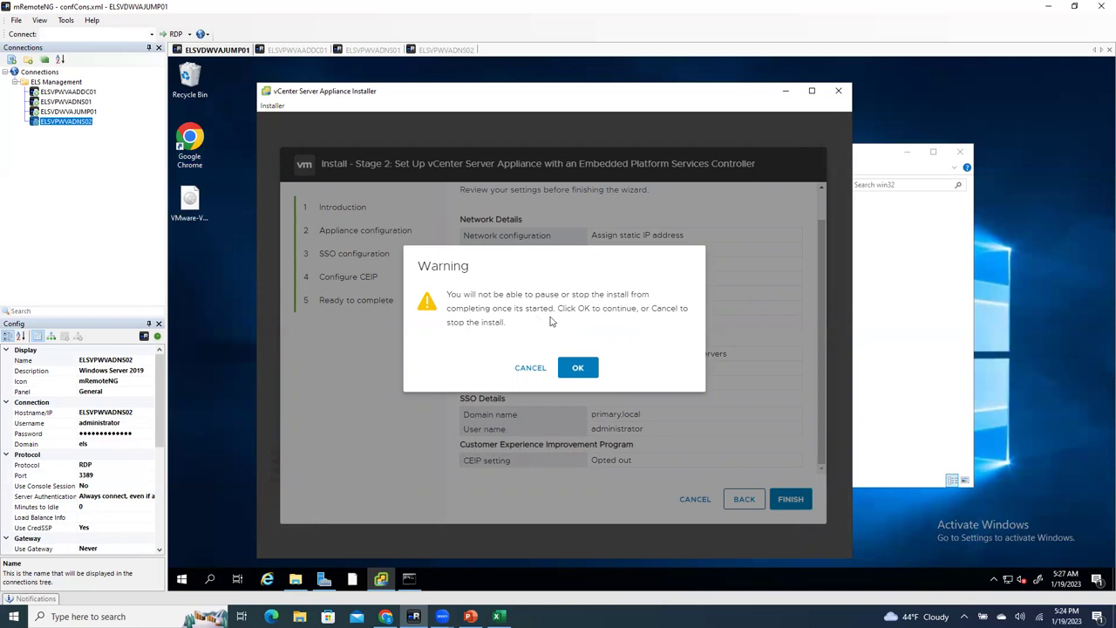
# Step: Accept the no-pause warning, close the installer after Stage 2 completes, and close the win32 folder
pyautogui.click(580, 370)
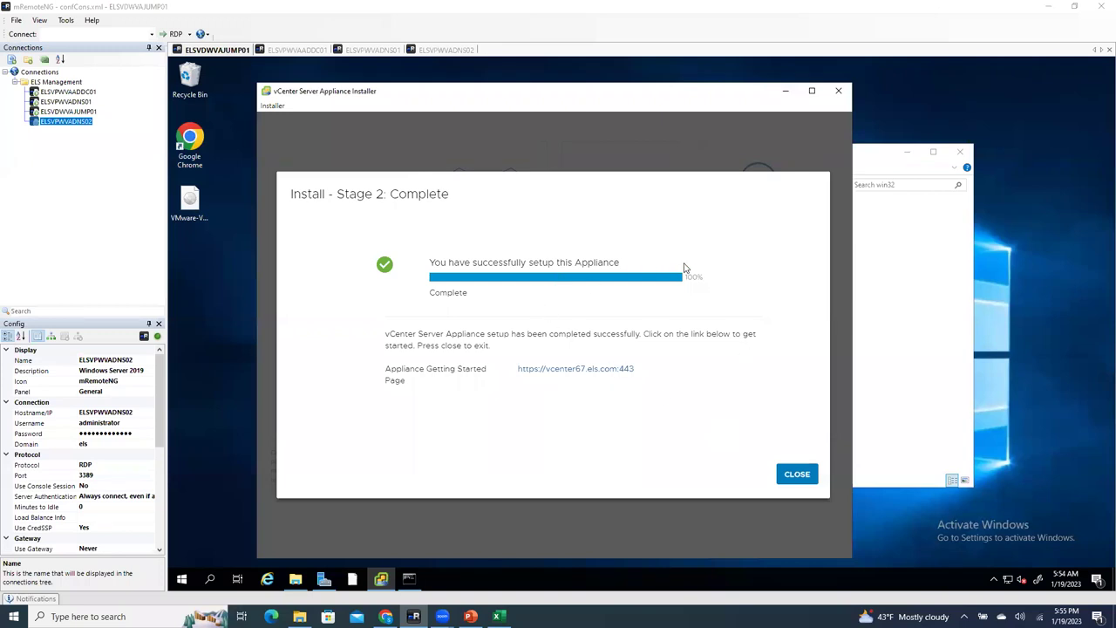
pyautogui.click(800, 476)
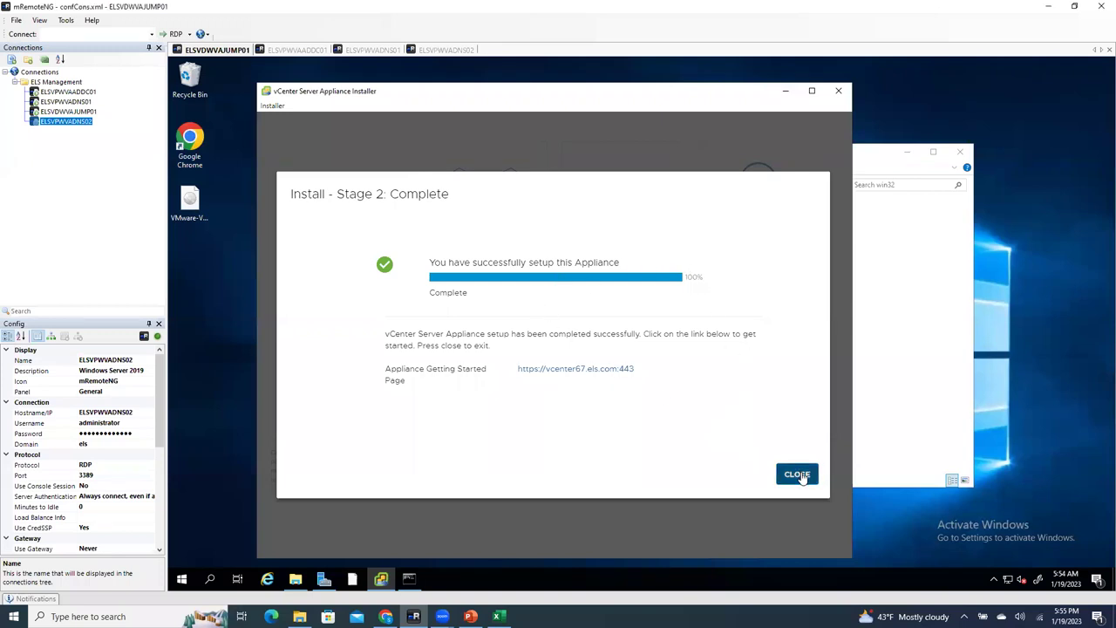
pyautogui.click(797, 473)
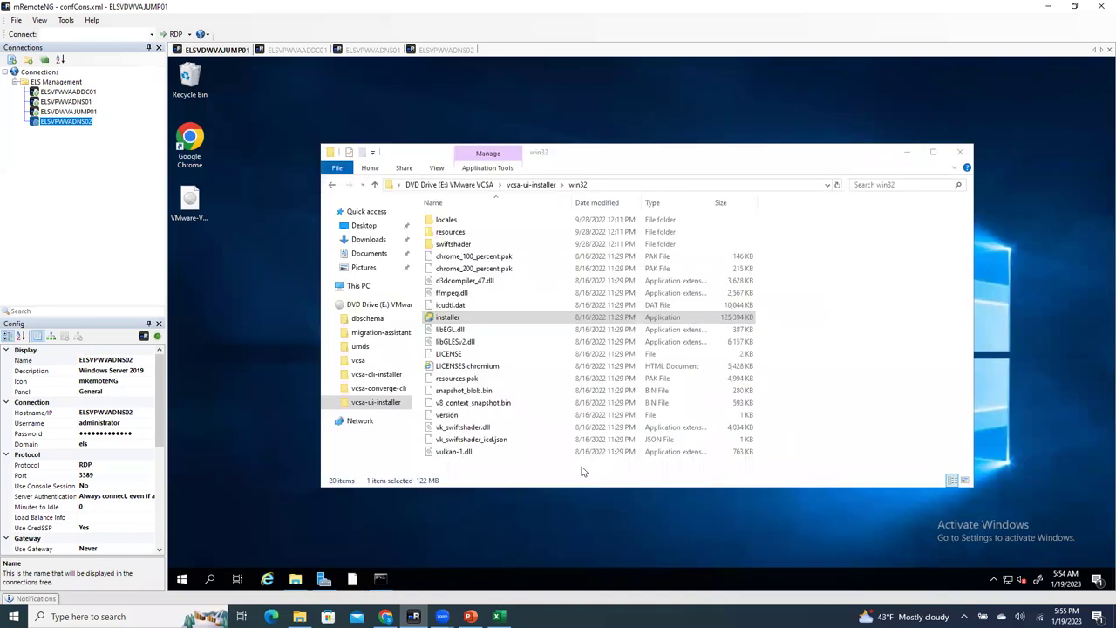
pyautogui.click(960, 154)
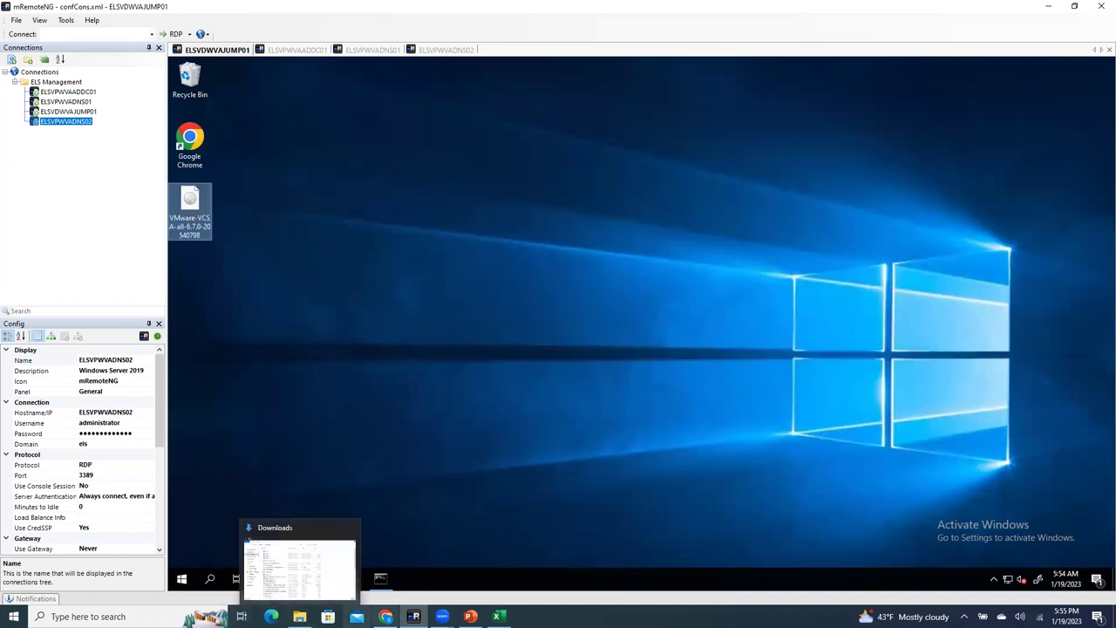
# Step: Log in to the ESXi Host Client as root with the host password
pyautogui.click(385, 535)
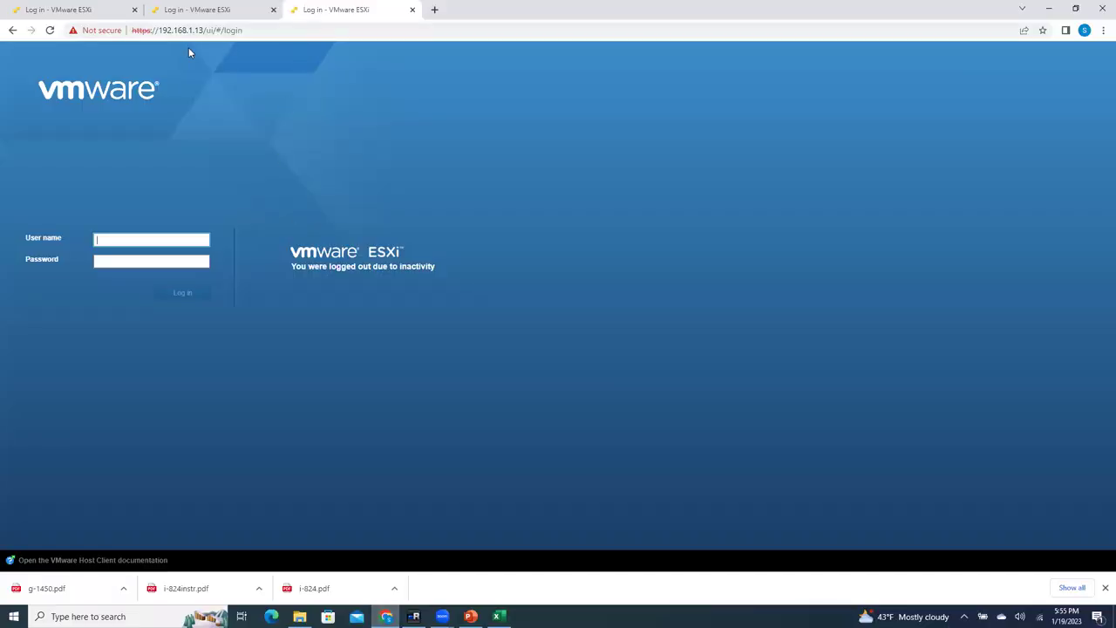
pyautogui.click(150, 236)
pyautogui.click(154, 264)
pyautogui.click(131, 263)
pyautogui.write('•••••')
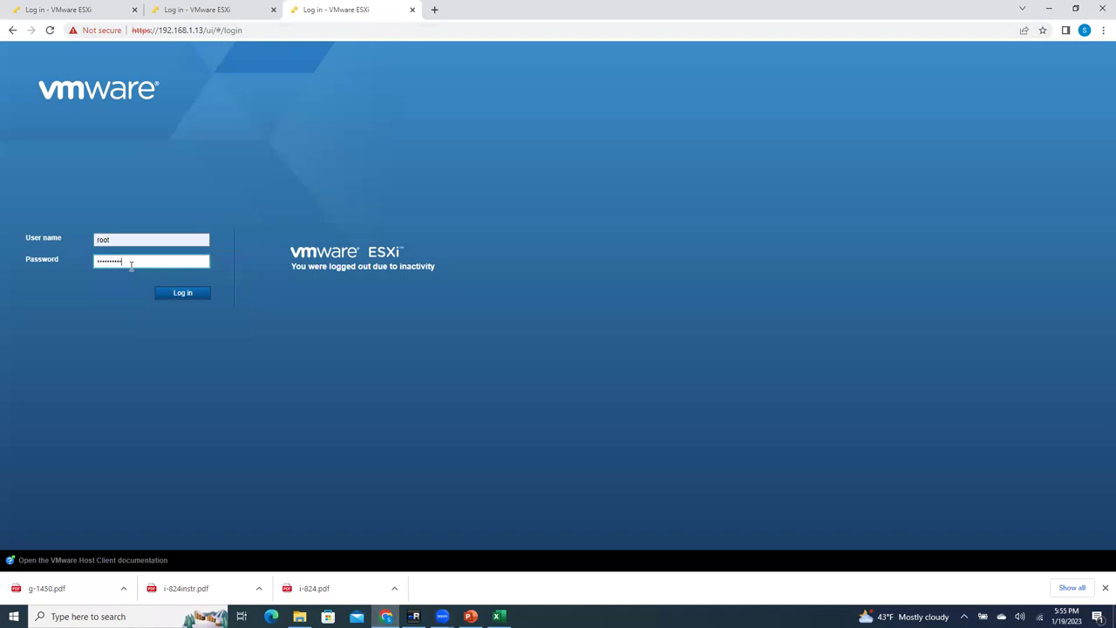
pyautogui.press('Return')
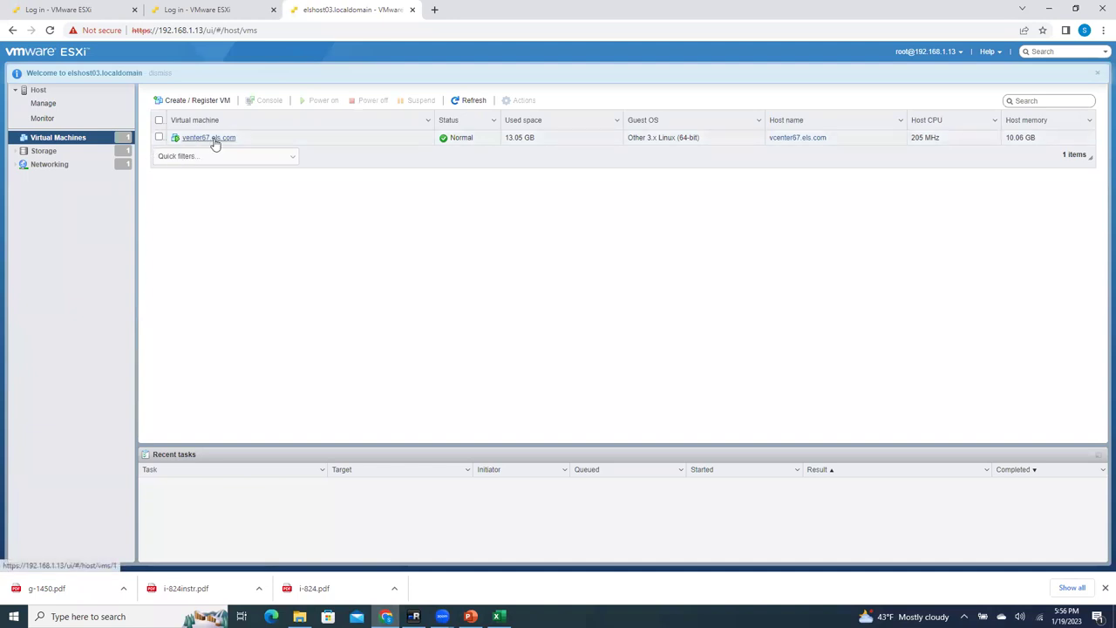
# Step: View the vcenter67.els.com VM console, then open a new blank Chrome tab
pyautogui.click(214, 139)
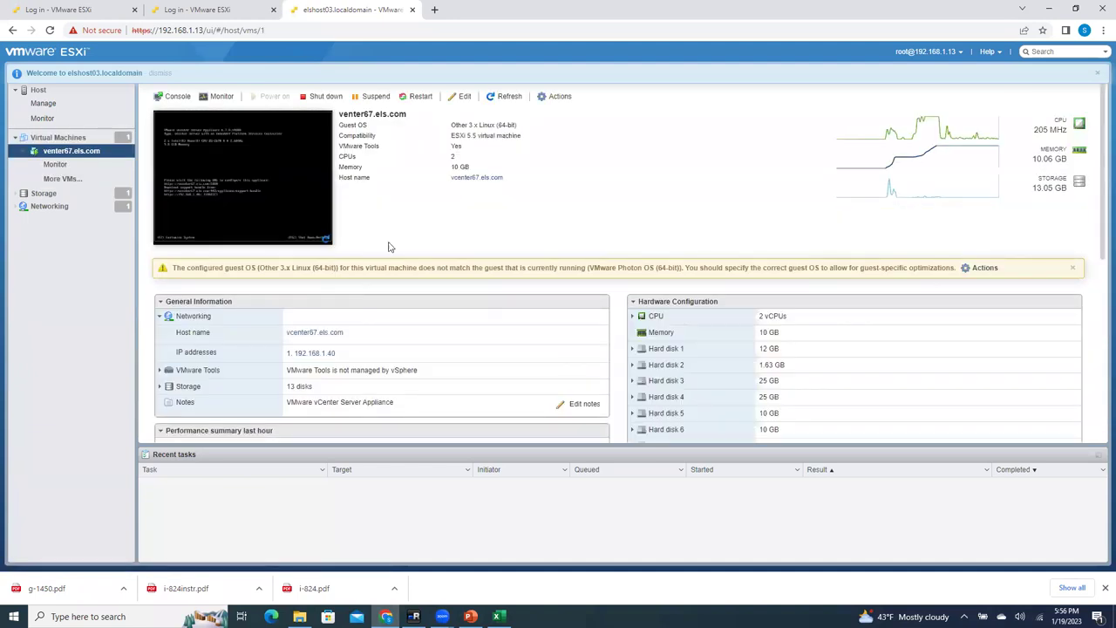
pyautogui.click(252, 189)
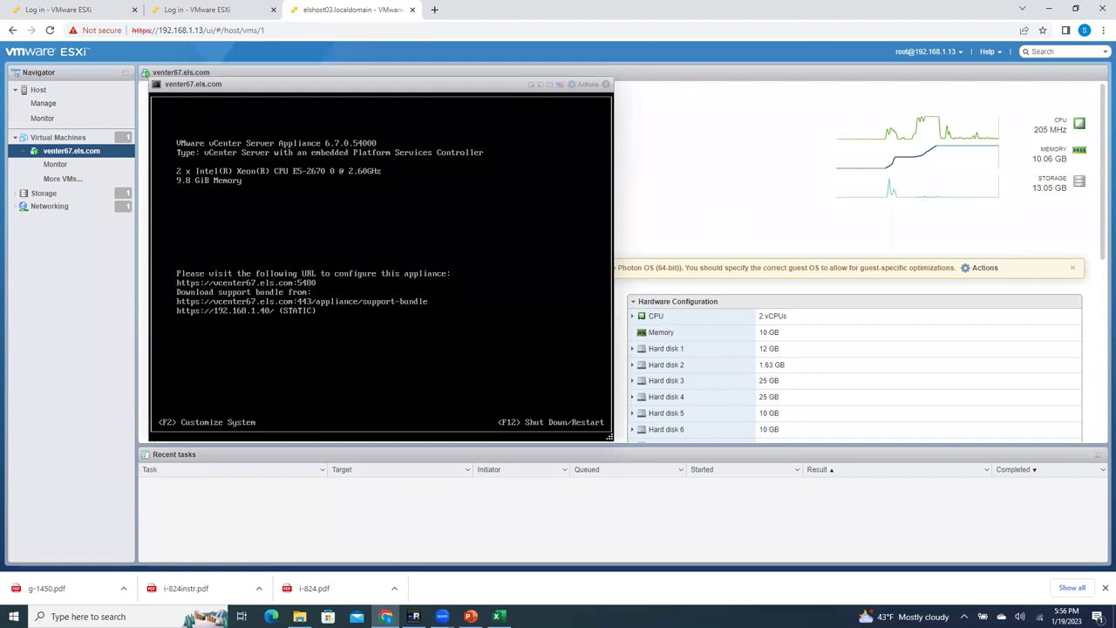
pyautogui.click(434, 9)
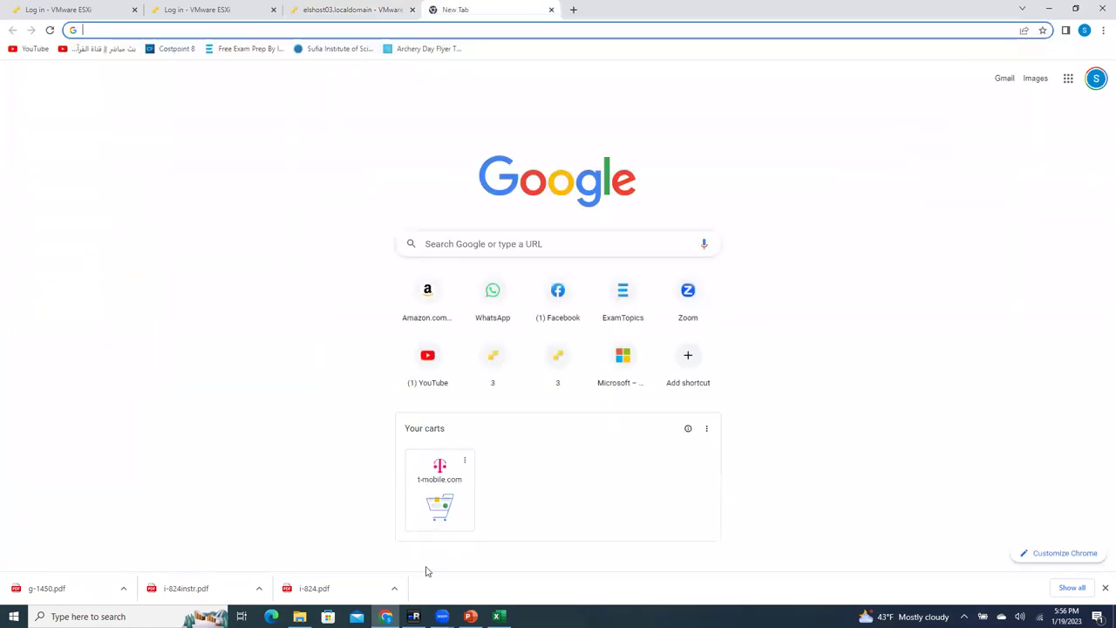
# Step: Copy vcenter67.els.com from the ELSVPWVADNS01 lookup output and launch Chrome on ELSVDWVAJUMP01
pyautogui.click(414, 617)
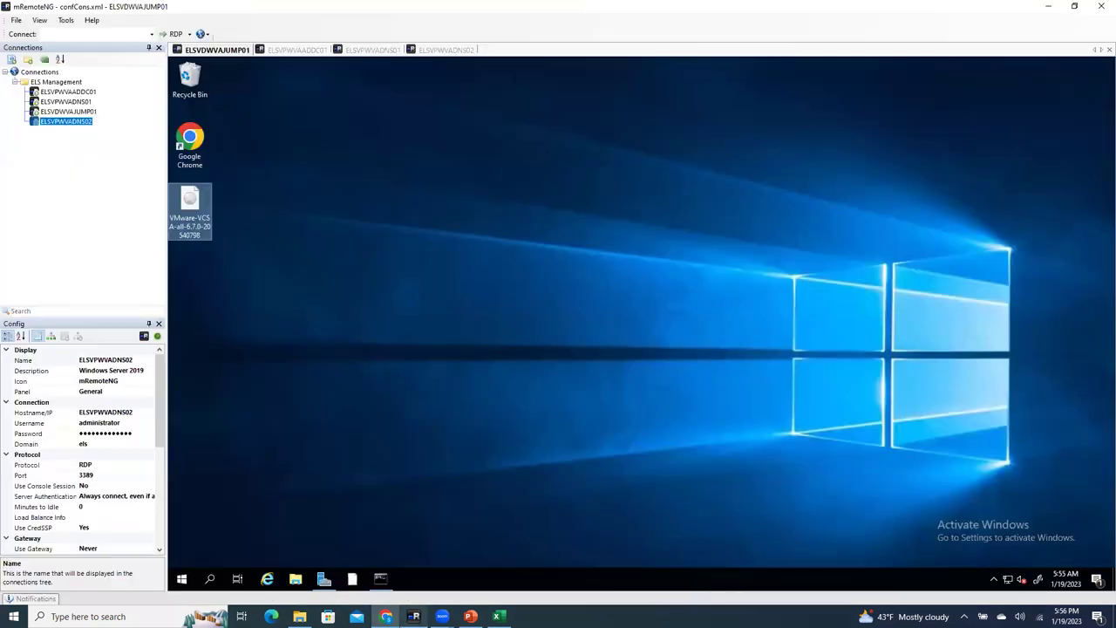
pyautogui.click(307, 50)
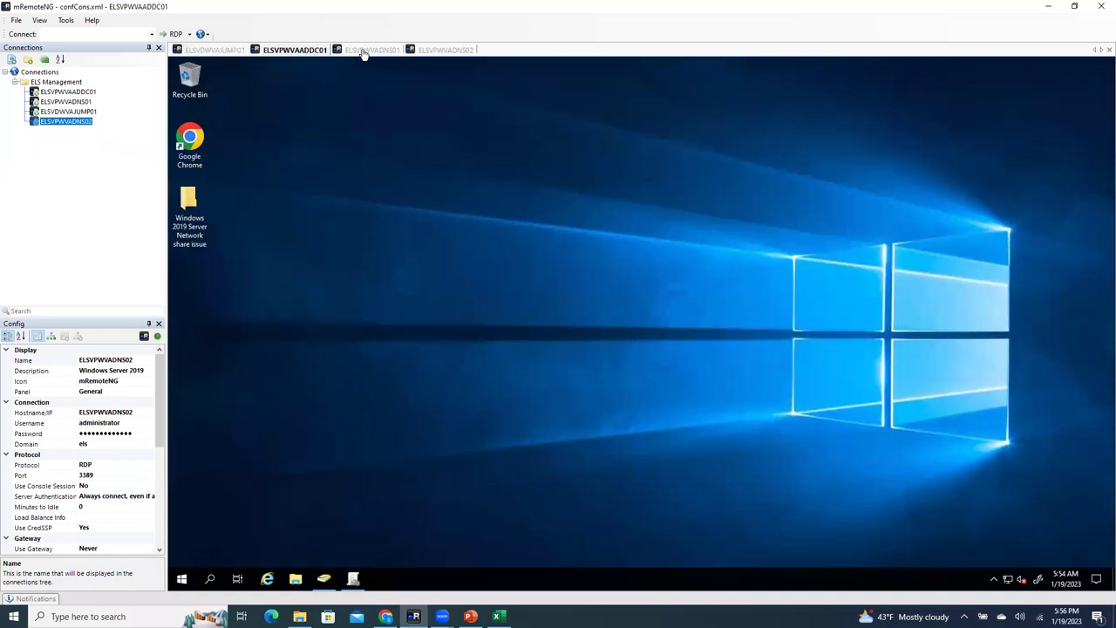
pyautogui.click(366, 50)
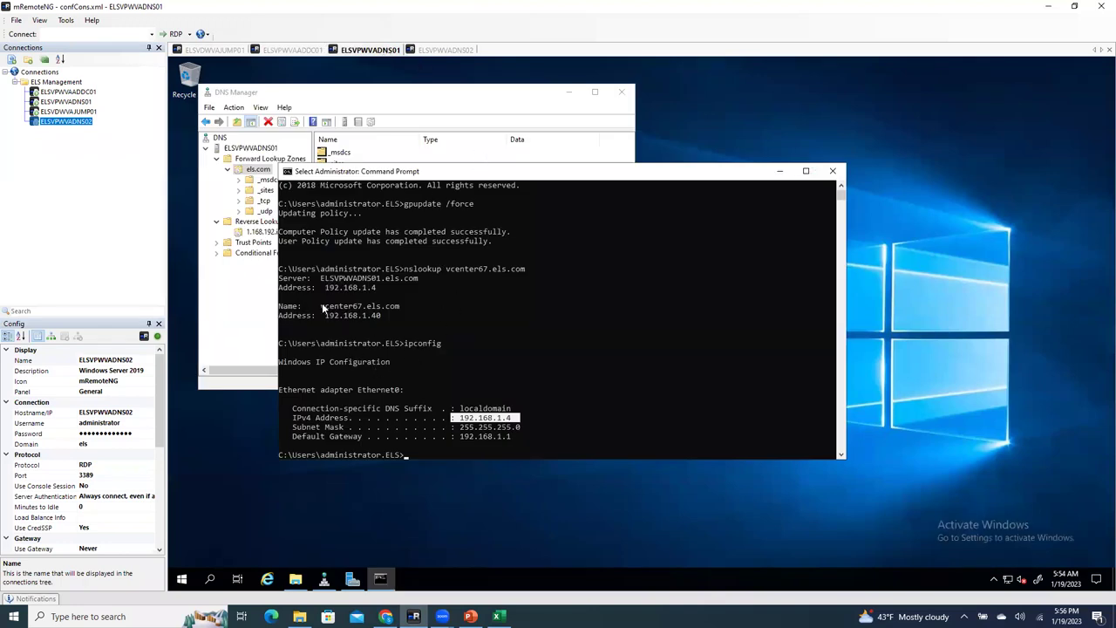
pyautogui.moveTo(320, 306); pyautogui.dragTo(402, 311)
pyautogui.hotkey('ctrl', 'c')
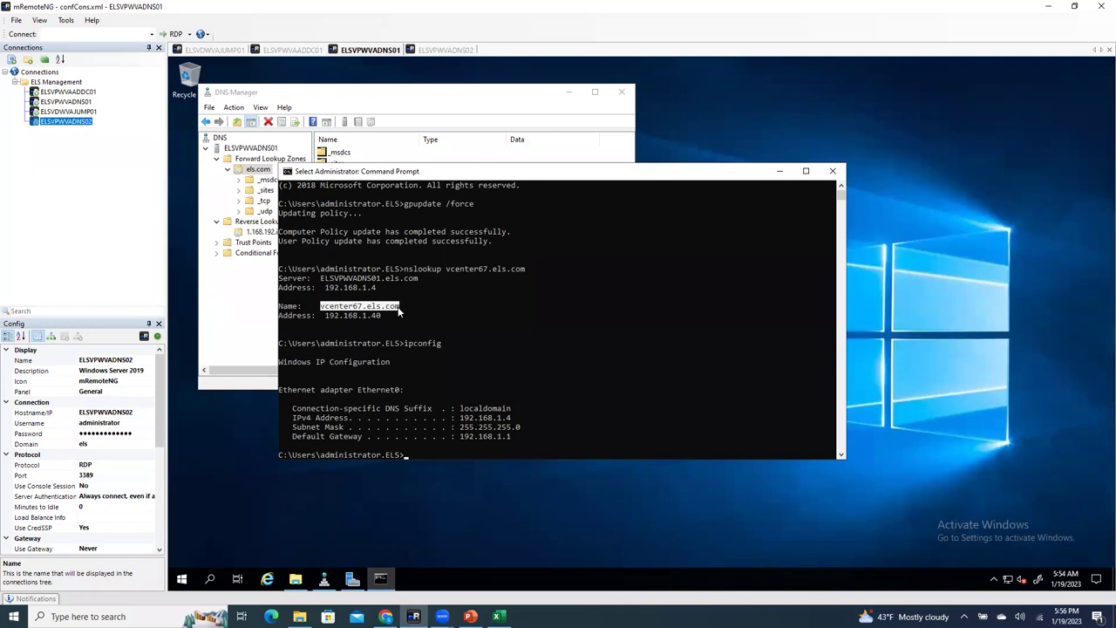
pyautogui.rightClick(396, 311)
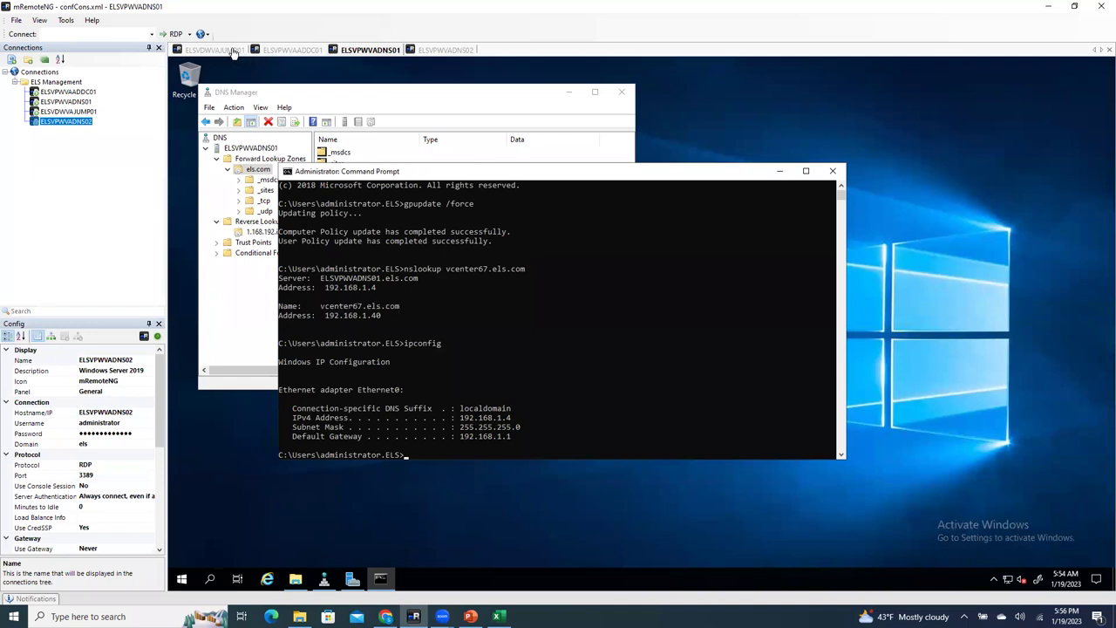
pyautogui.click(232, 49)
pyautogui.doubleClick(197, 146)
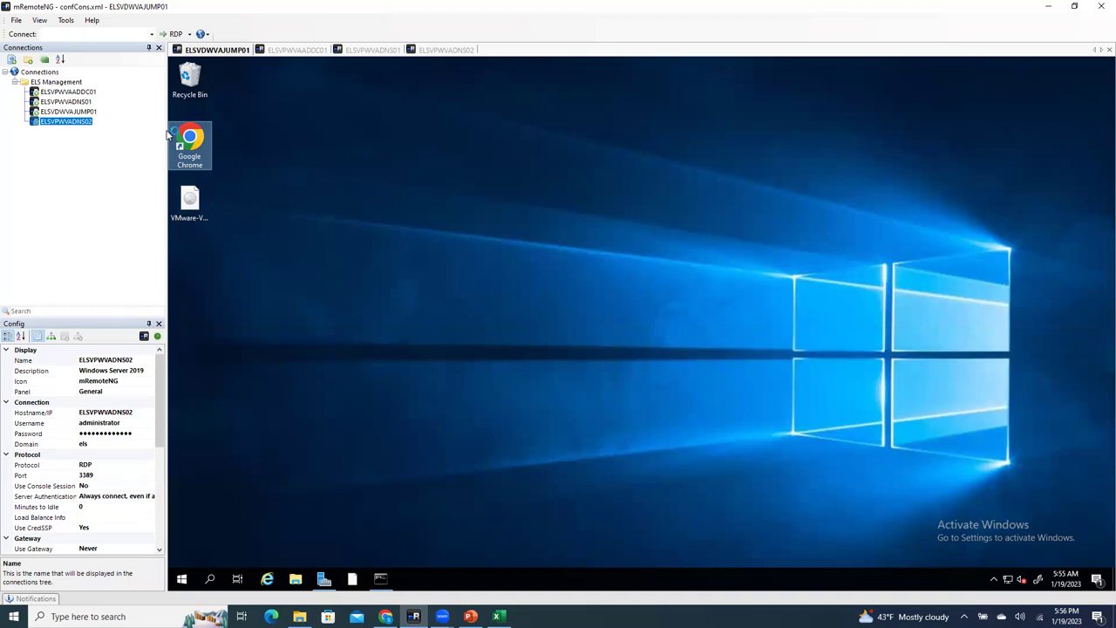
# Step: Maximize Chrome and browse to the pasted vcenter67.els.com address
pyautogui.click(81, 112)
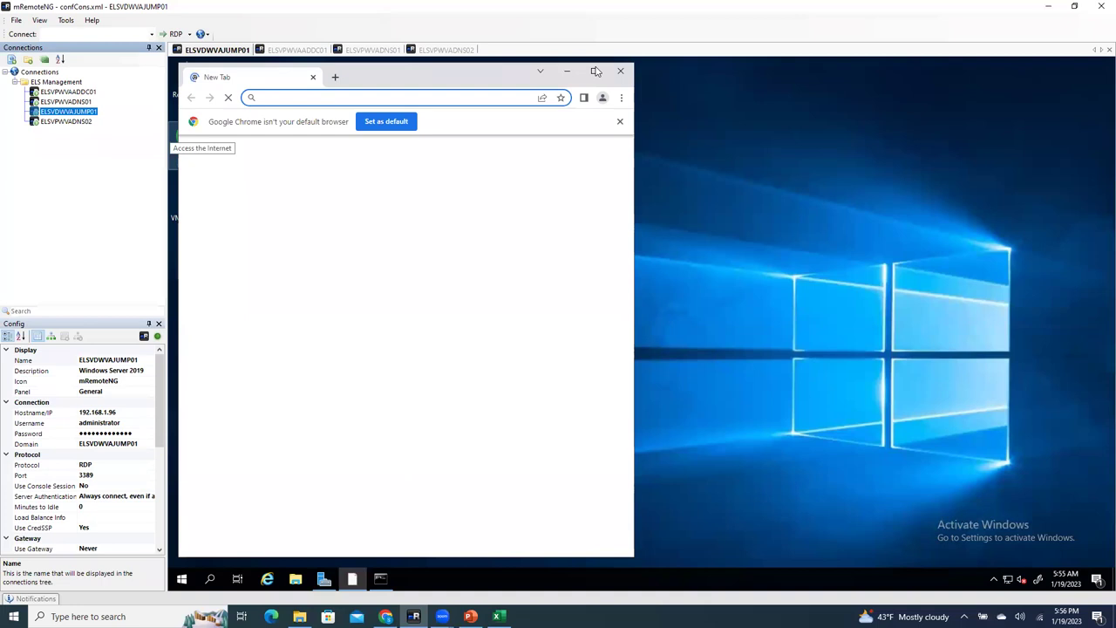
pyautogui.click(595, 71)
pyautogui.click(270, 88)
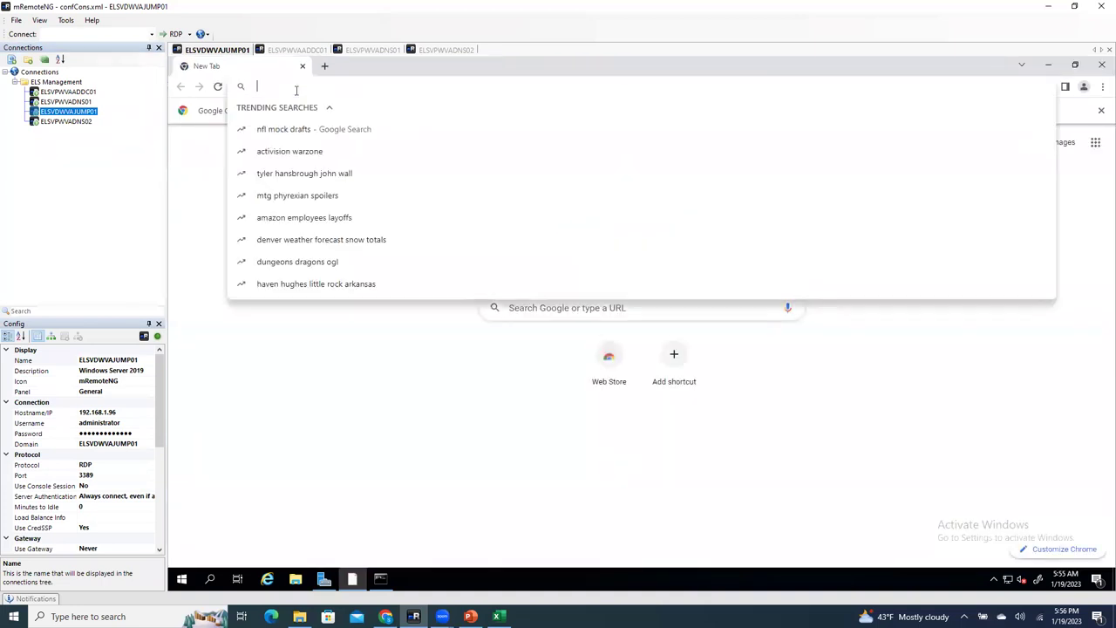
pyautogui.hotkey('ctrl', 'v')
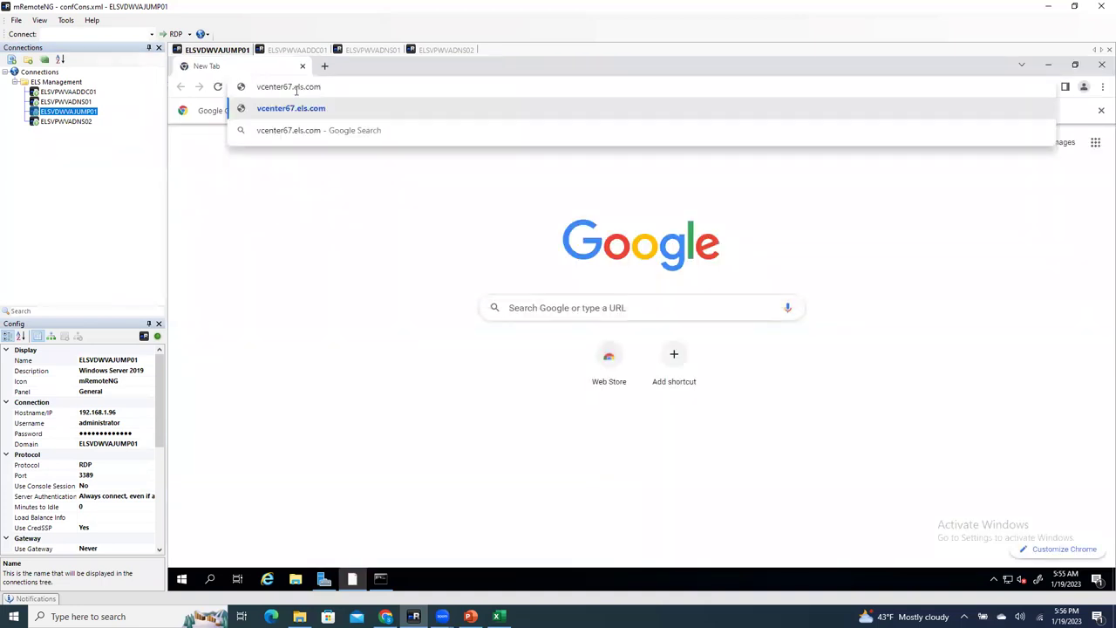
pyautogui.press('Return')
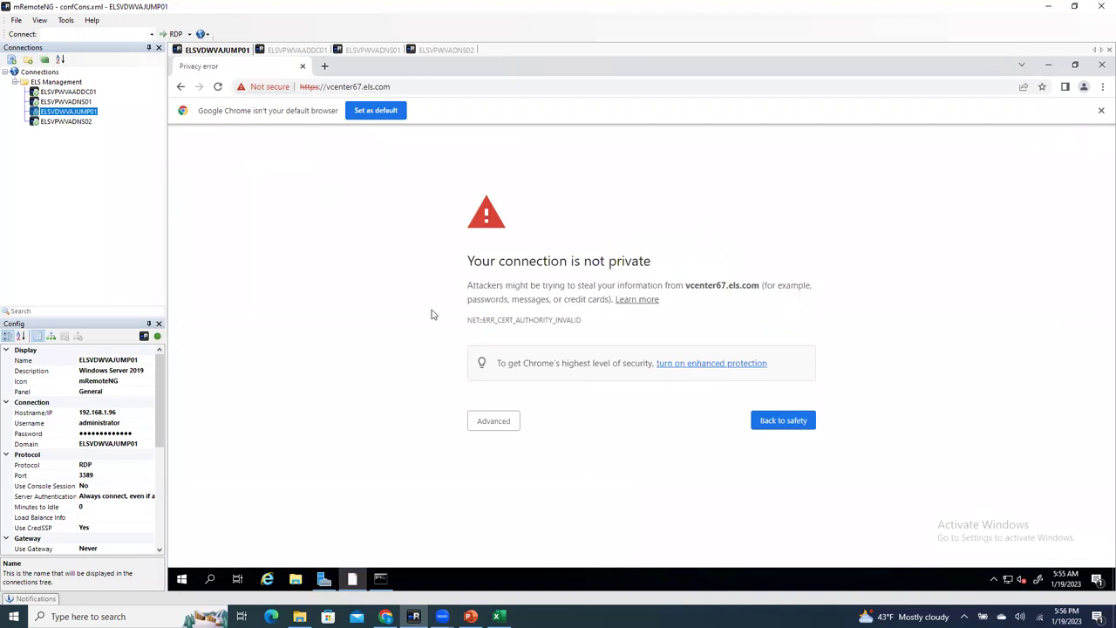
# Step: Bypass the certificate warning and launch the HTML5 vSphere Client login page
pyautogui.click(483, 421)
pyautogui.click(510, 511)
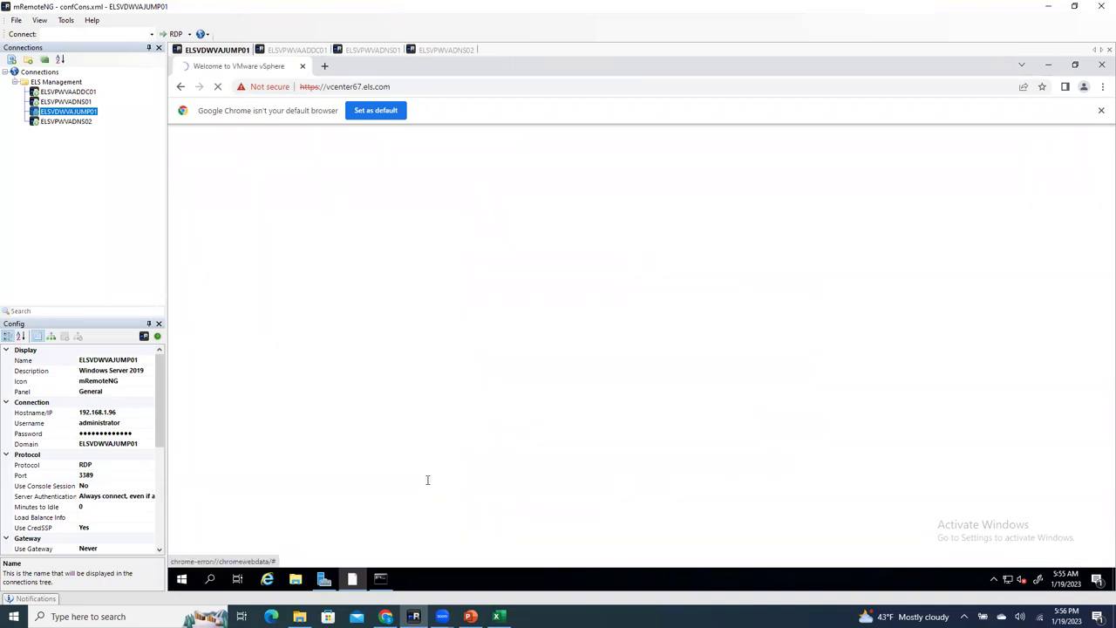
pyautogui.click(1100, 111)
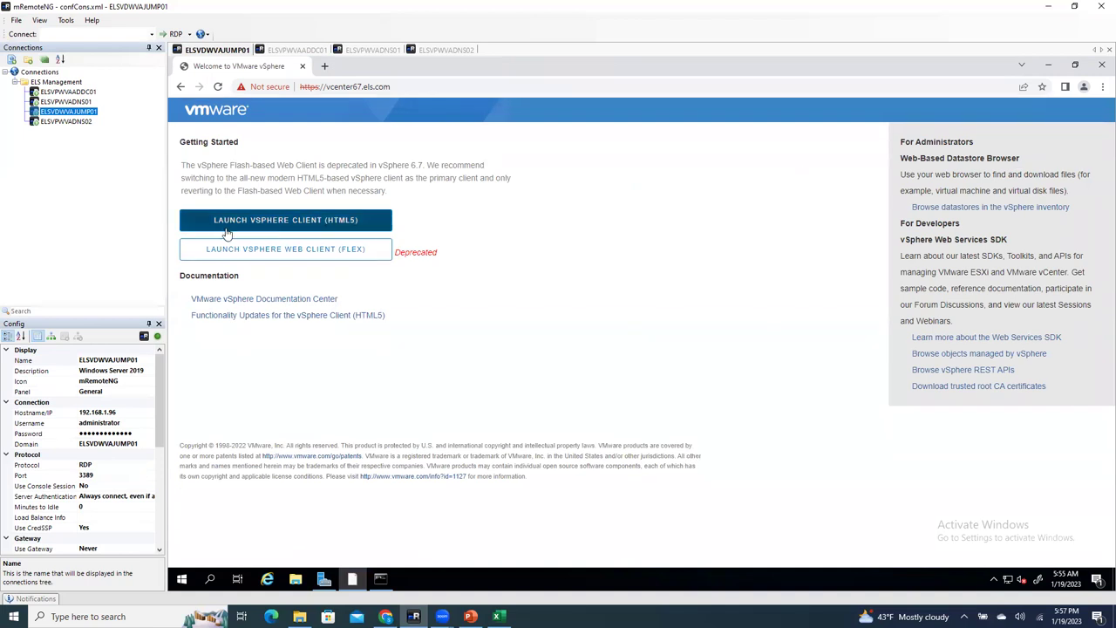
pyautogui.click(338, 226)
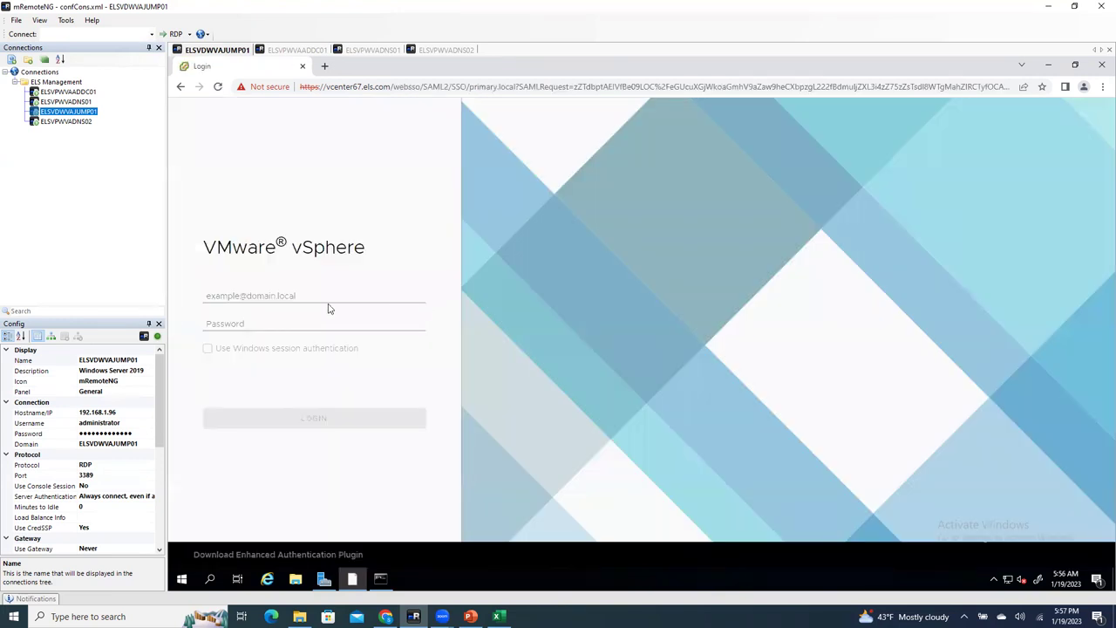
pyautogui.click(279, 297)
# Step: Select the text primary.local inside Excel cell E44 and copy it
pyautogui.click(498, 616)
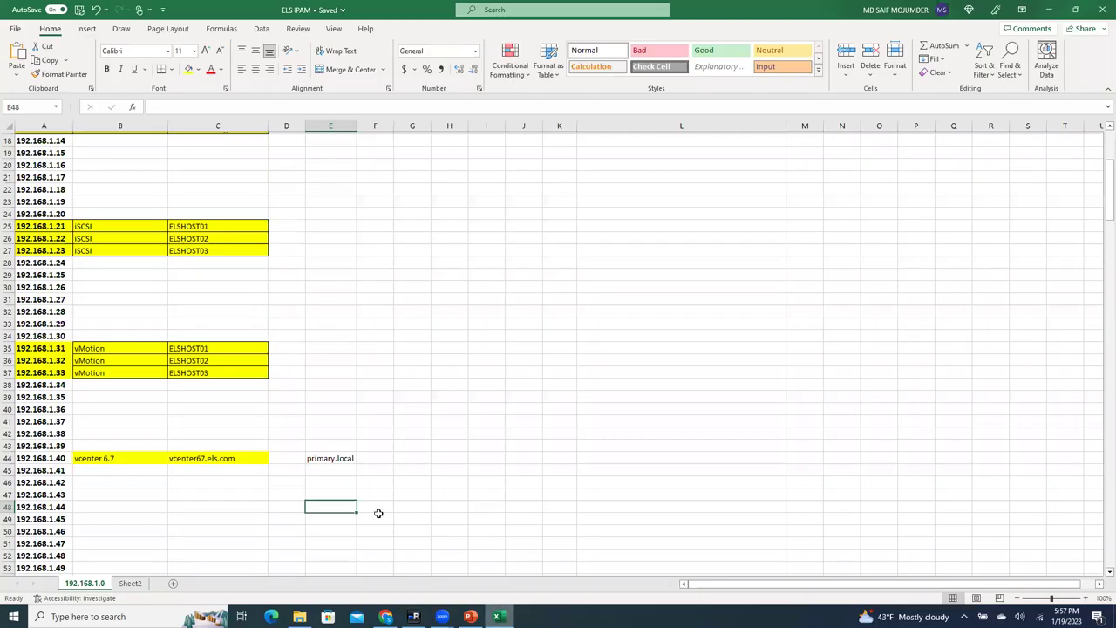
pyautogui.doubleClick(339, 460)
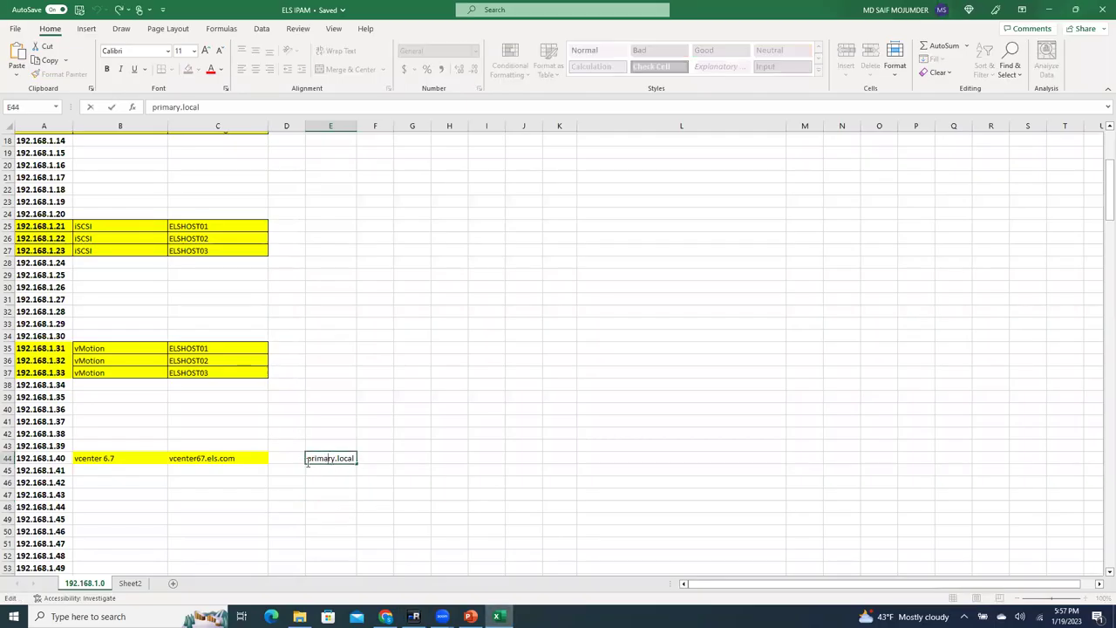
pyautogui.moveTo(309, 461); pyautogui.dragTo(356, 459)
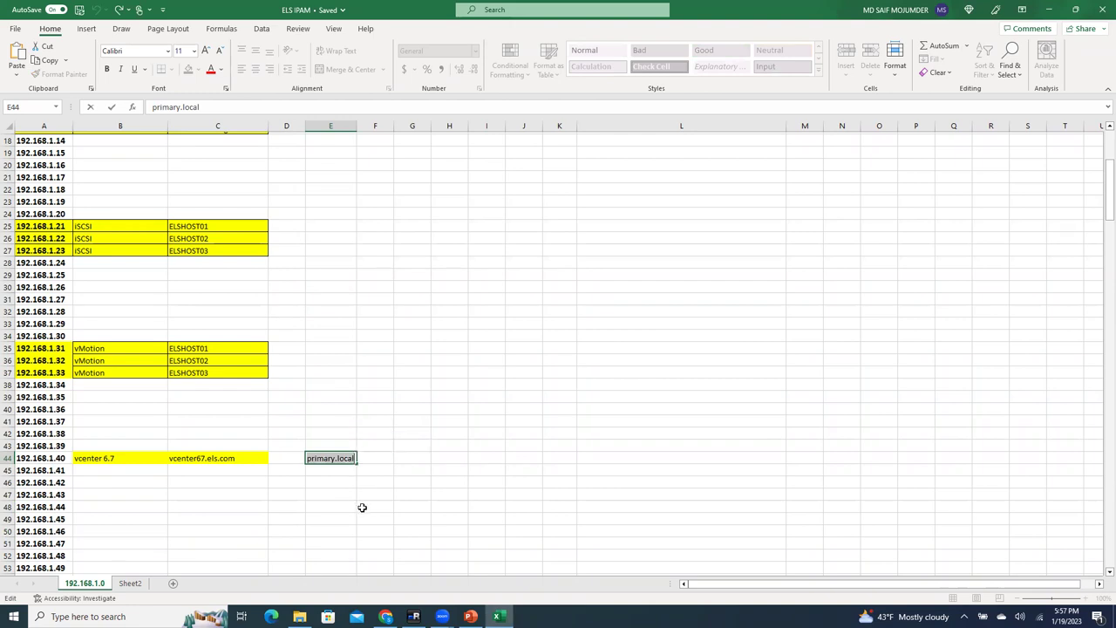
pyautogui.hotkey('ctrl', 'c')
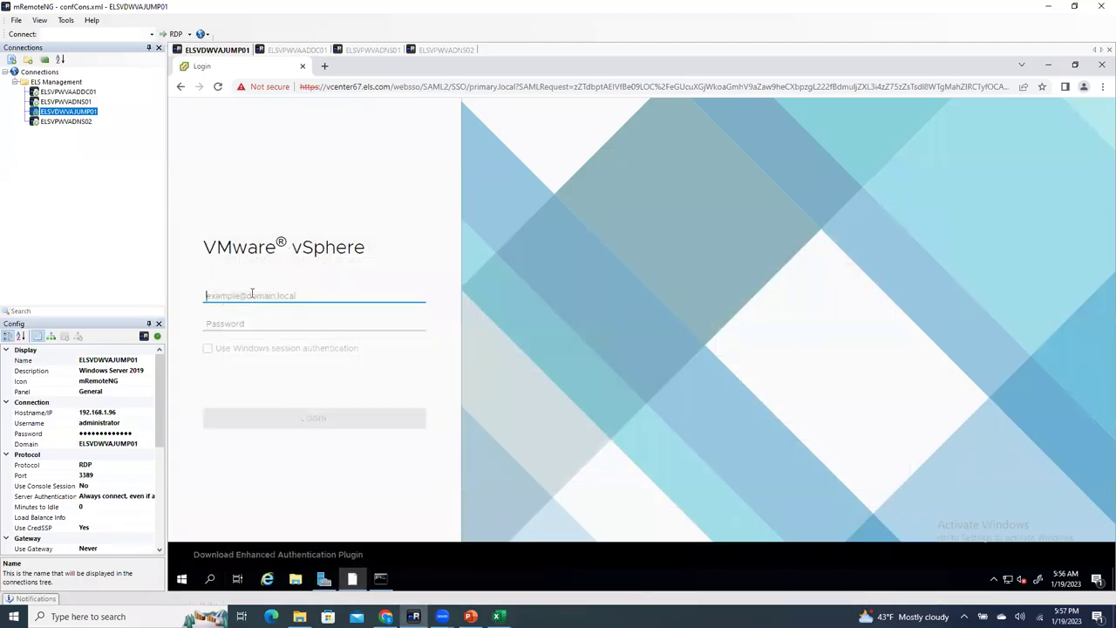
pyautogui.write('administrator@primary.local')
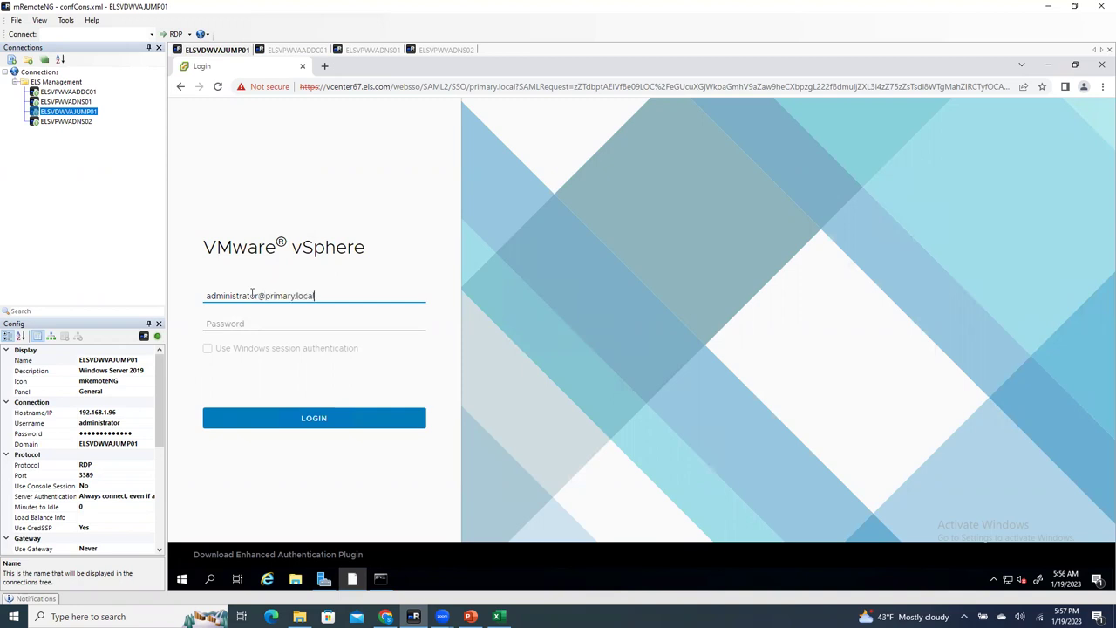
pyautogui.click(313, 319)
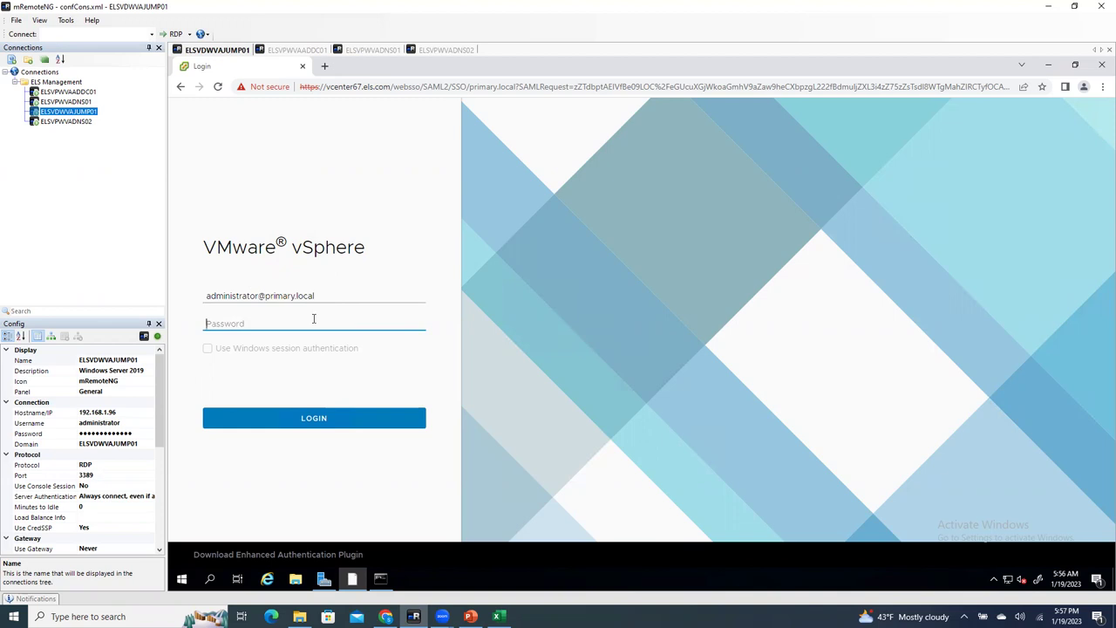
pyautogui.click(270, 295)
pyautogui.moveTo(273, 296); pyautogui.dragTo(296, 296)
pyautogui.press('End')
pyautogui.click(285, 326)
pyautogui.write('*************')
pyautogui.click(296, 419)
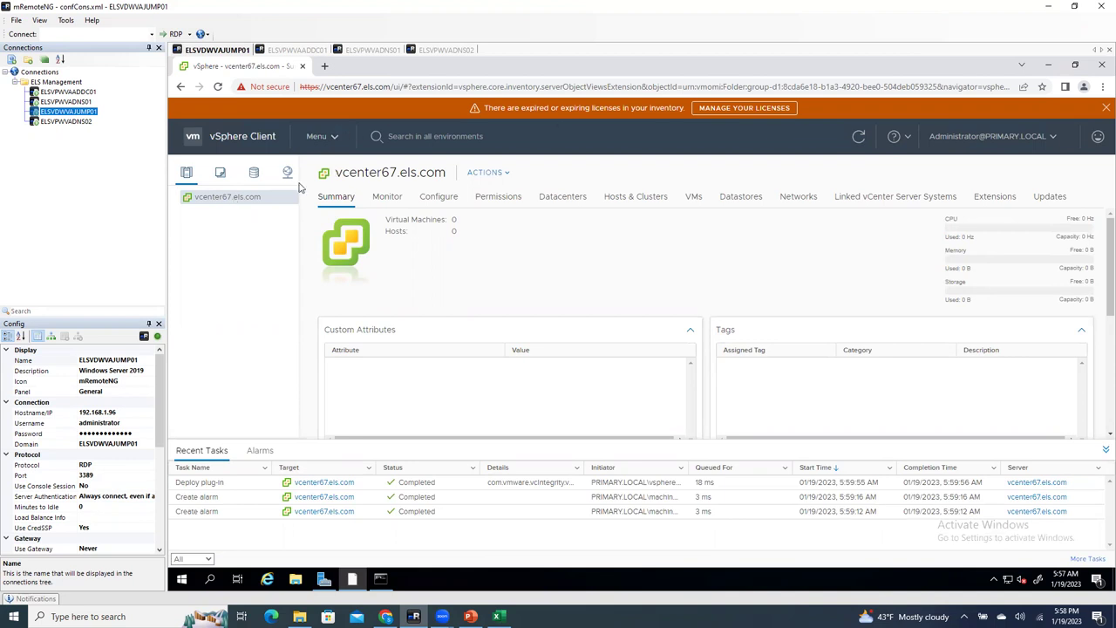
# Step: Choose New Datacenter from the vcenter67.els.com context menu
pyautogui.rightClick(241, 201)
pyautogui.click(284, 228)
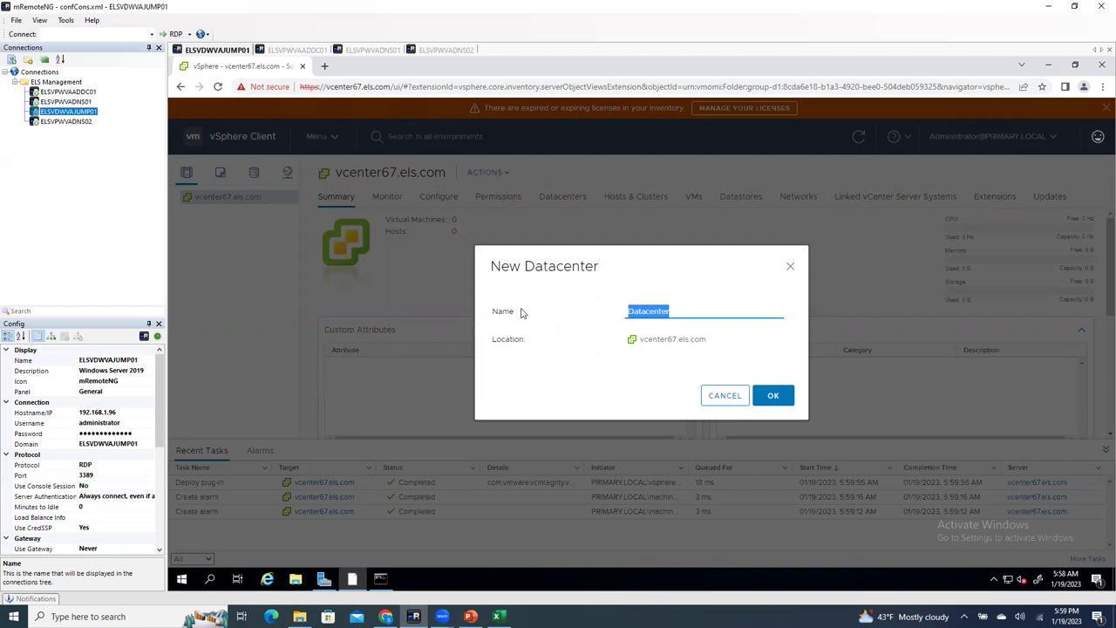
# Step: Create the datacenter ELSDATACENTER and select it in the inventory tree to view its summary
pyautogui.write('ELSDATACENTER')
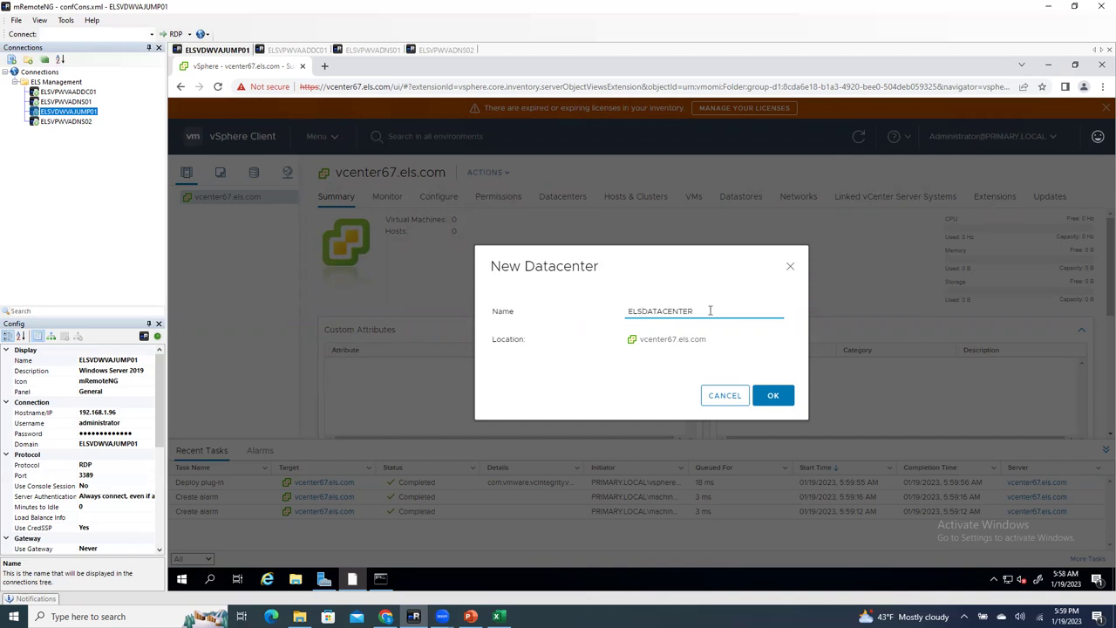
pyautogui.doubleClick(641, 311)
pyautogui.click(714, 309)
pyautogui.click(772, 395)
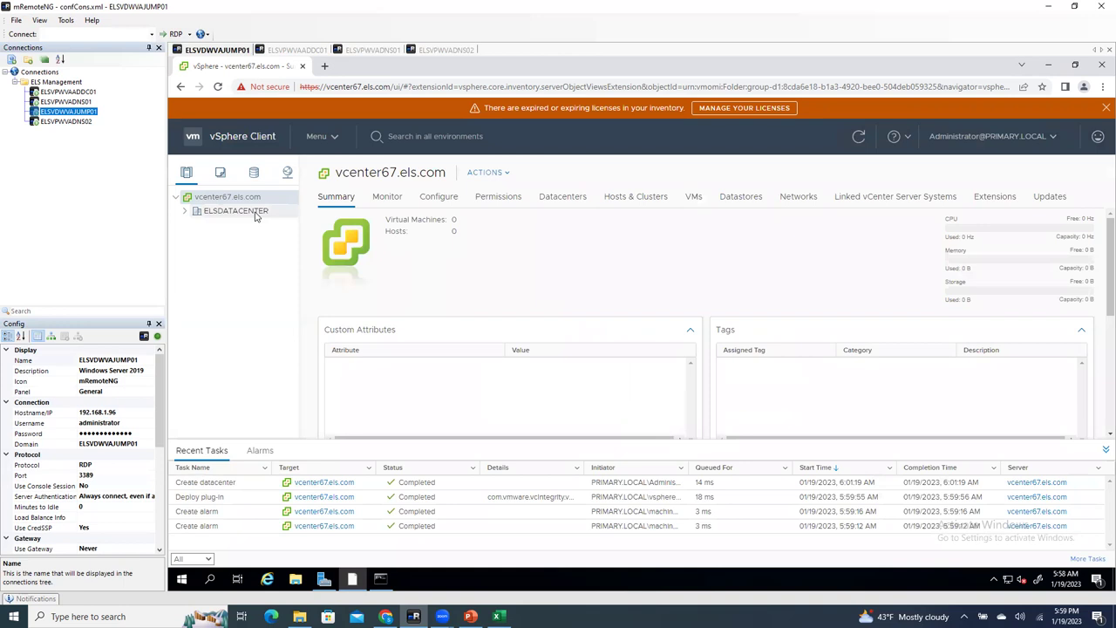
pyautogui.click(254, 214)
pyautogui.click(184, 211)
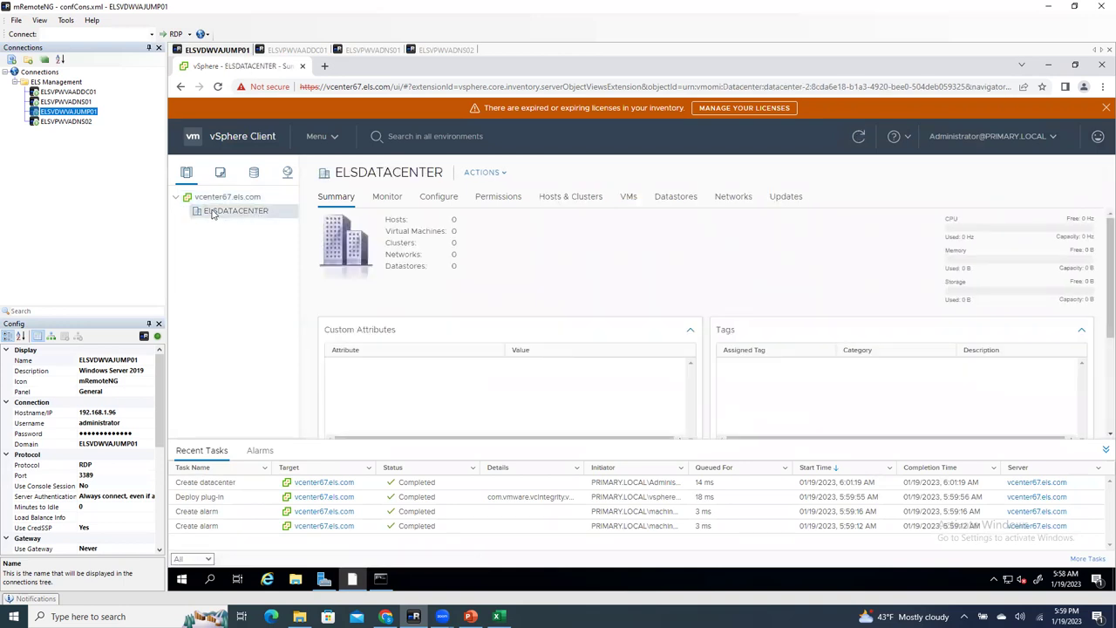
# Step: Launch Add Host on ELSDATACENTER, then bring up the 192.168.1.12 ESXi login page in Chrome
pyautogui.rightClick(212, 214)
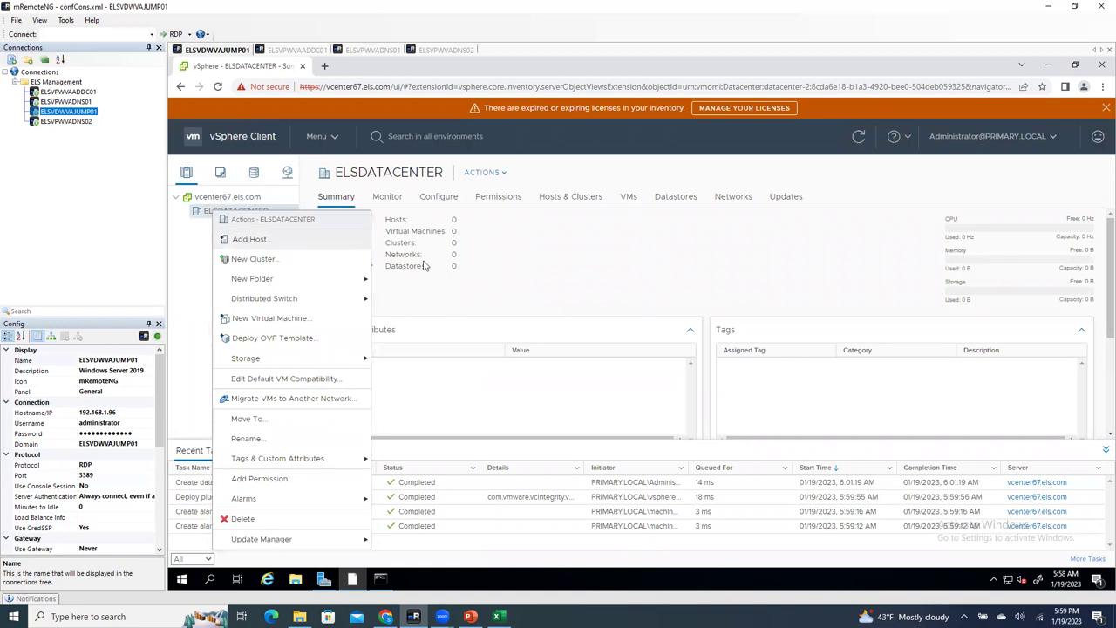
pyautogui.click(249, 240)
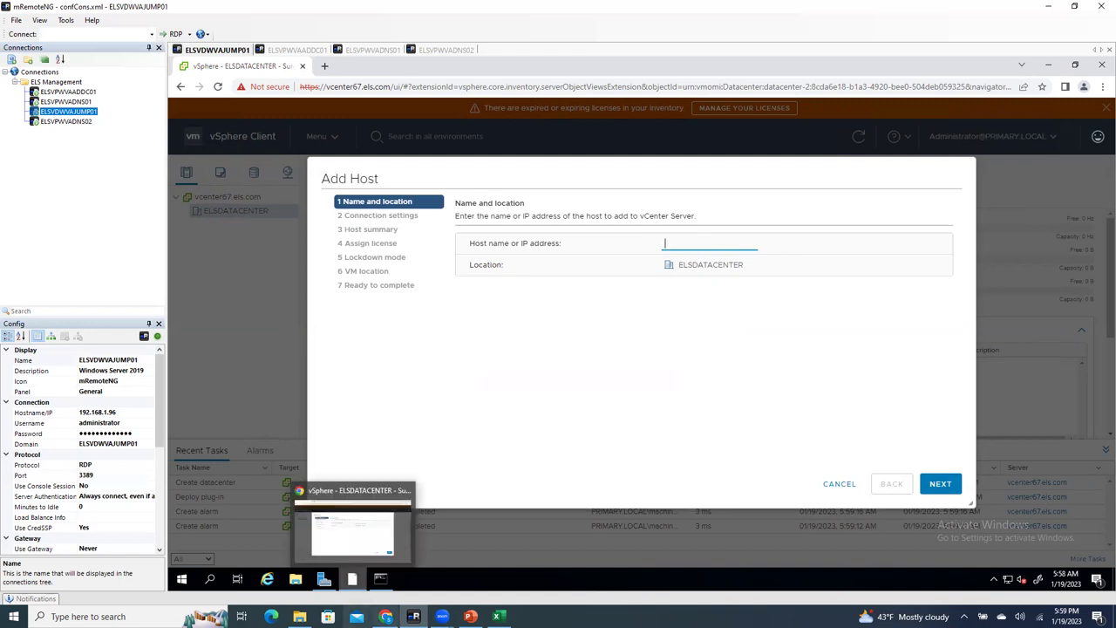
pyautogui.click(387, 616)
pyautogui.click(185, 12)
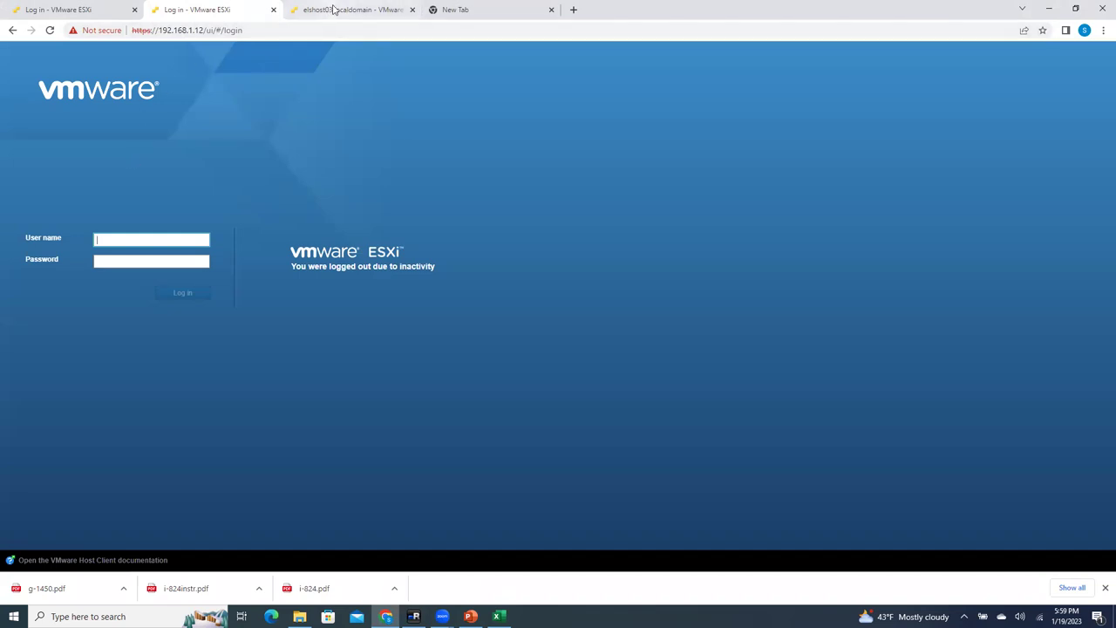
# Step: Log in to the 192.168.1.11 ESXi host (elshost01) as root with its password
pyautogui.click(94, 10)
pyautogui.click(134, 239)
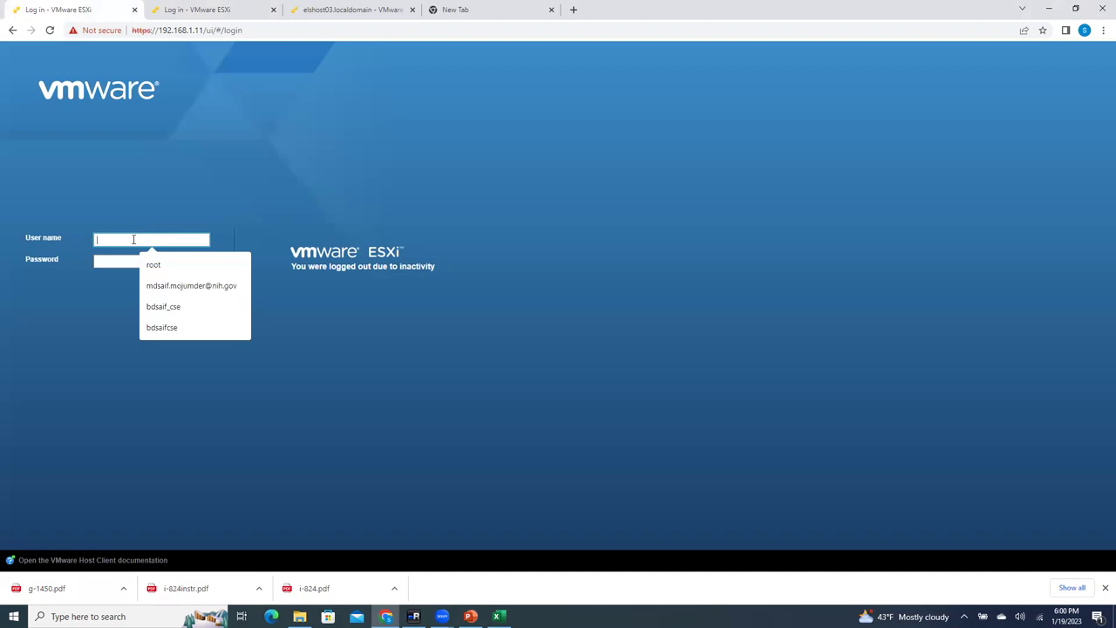
pyautogui.click(167, 266)
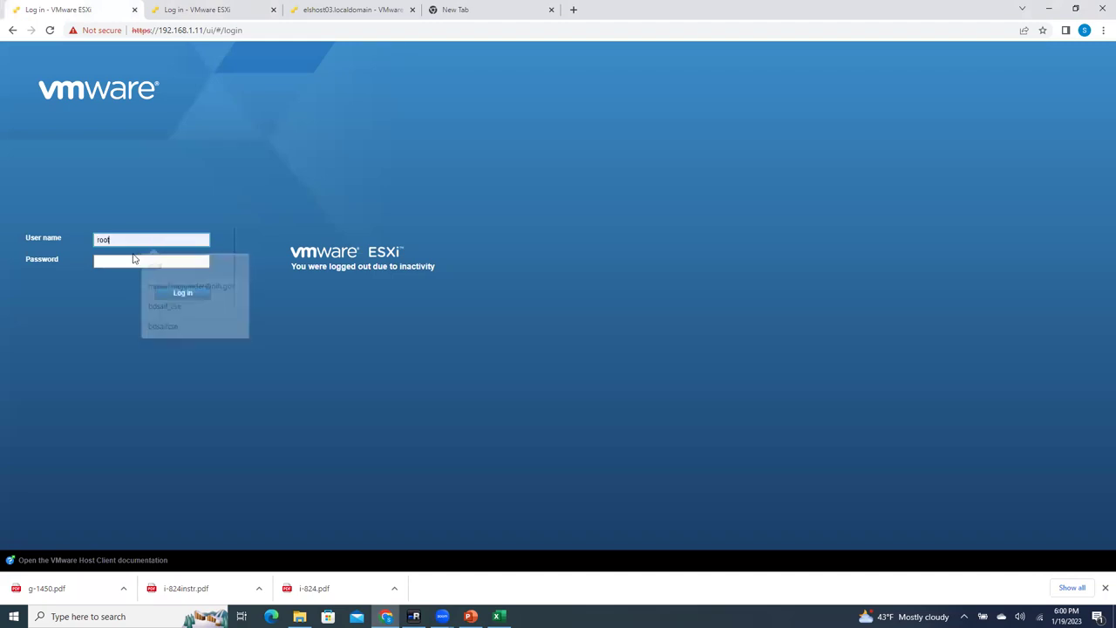
pyautogui.click(128, 260)
pyautogui.write('••••••••••••')
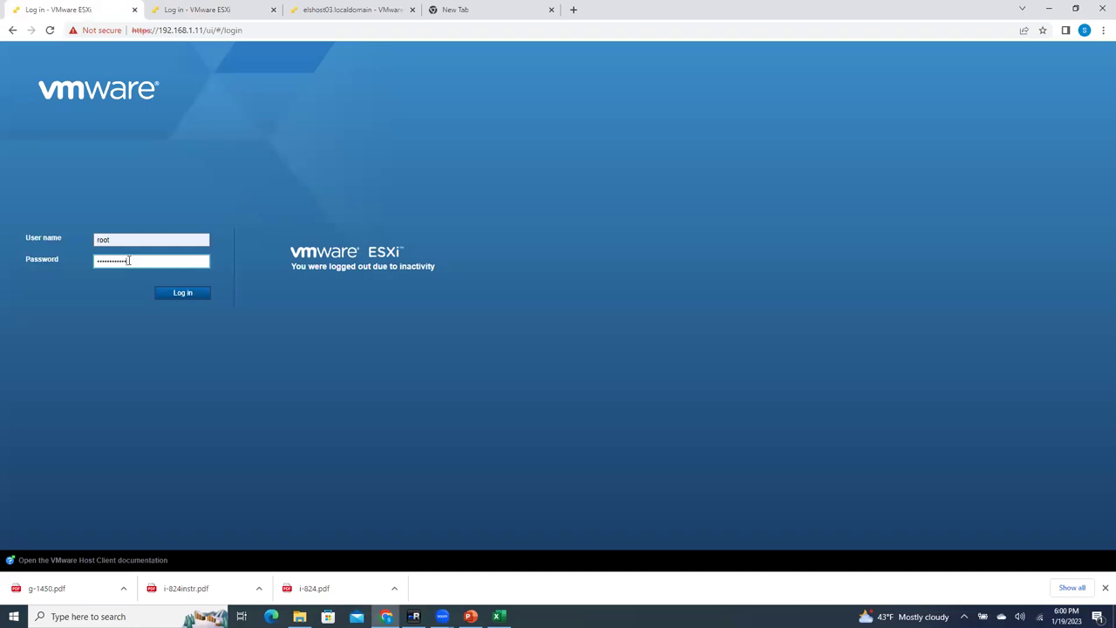
pyautogui.press('Return')
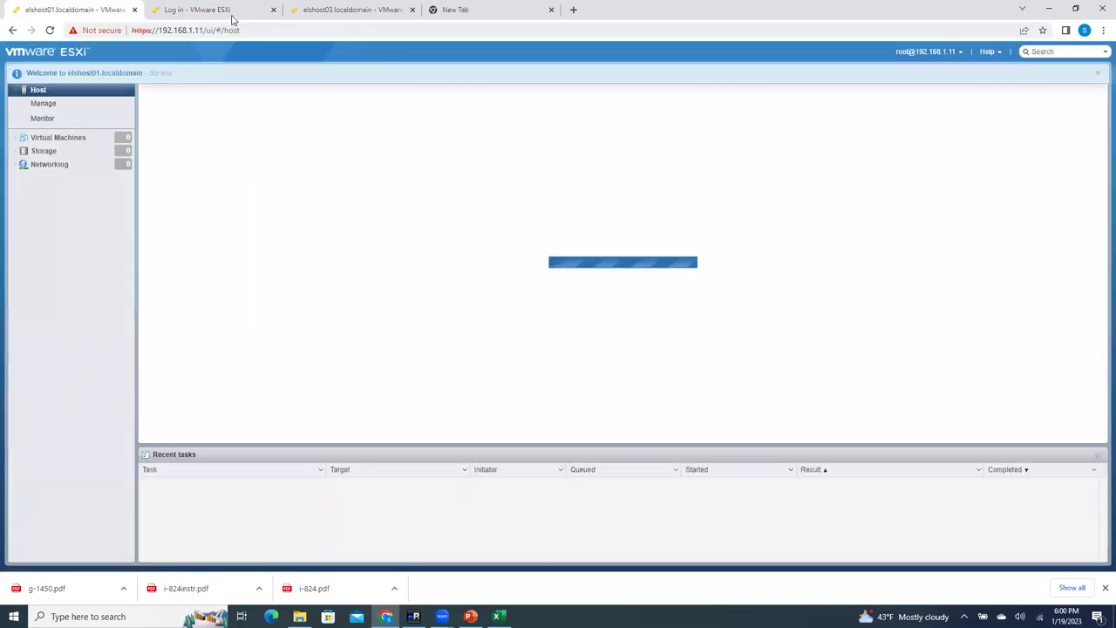
# Step: Log in to the 192.168.1.12 ESXi host (elshost02) as root with its password
pyautogui.click(234, 18)
pyautogui.click(142, 239)
pyautogui.click(132, 262)
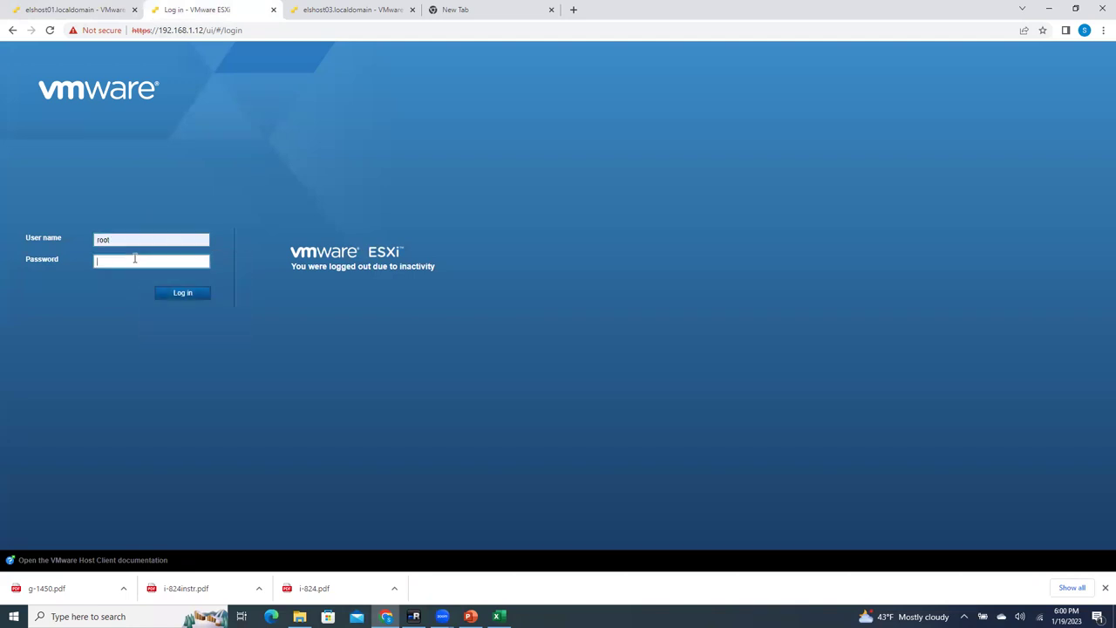
pyautogui.write('••••••••••••')
pyautogui.press('Return')
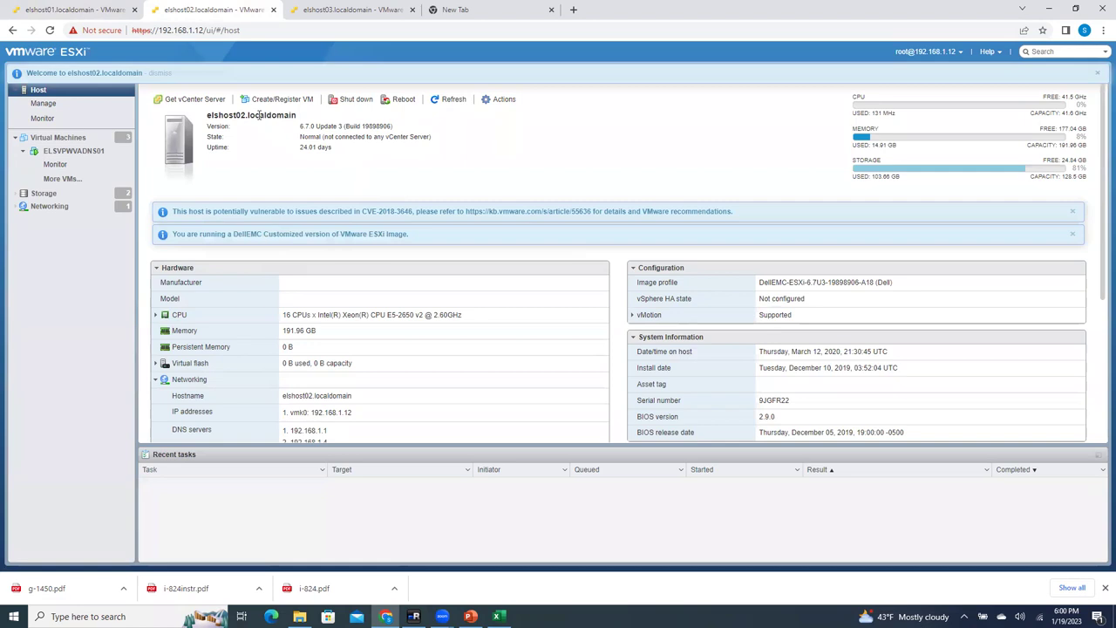
# Step: Check elshost01's host name on its summary, then go back to the vSphere remote desktop
pyautogui.click(103, 17)
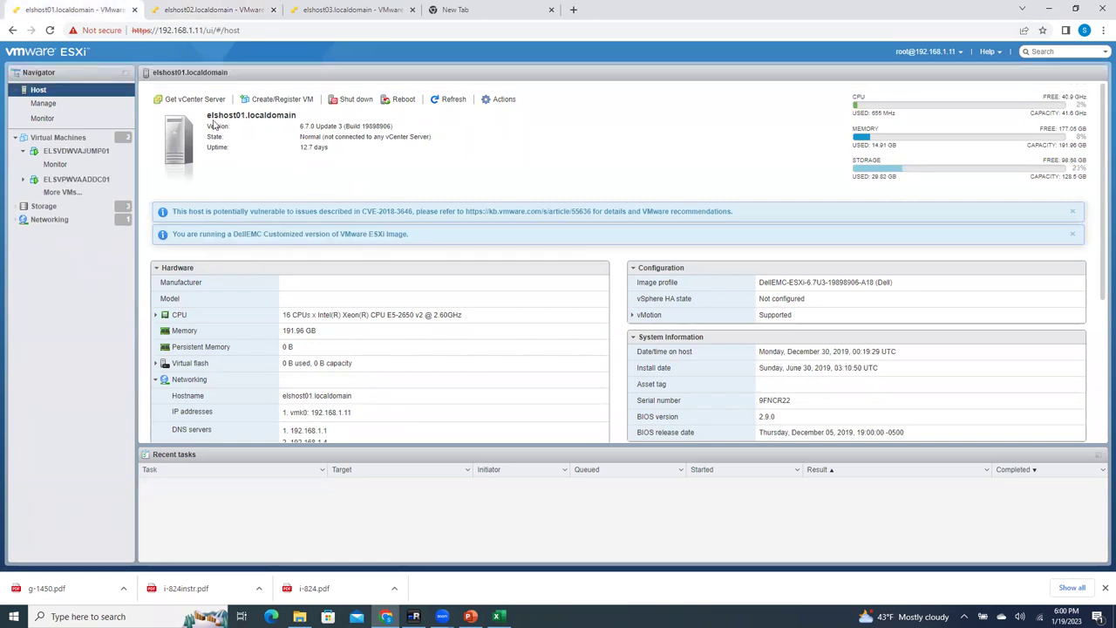
pyautogui.moveTo(207, 114); pyautogui.dragTo(301, 116)
pyautogui.click(288, 133)
pyautogui.moveTo(247, 115); pyautogui.dragTo(192, 118)
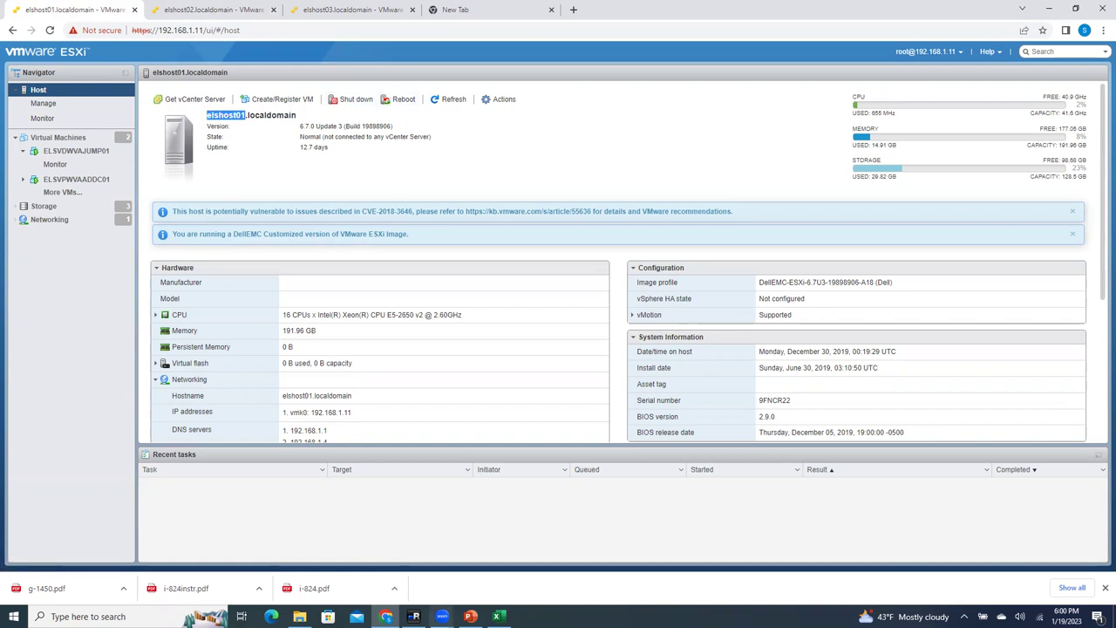
pyautogui.click(413, 616)
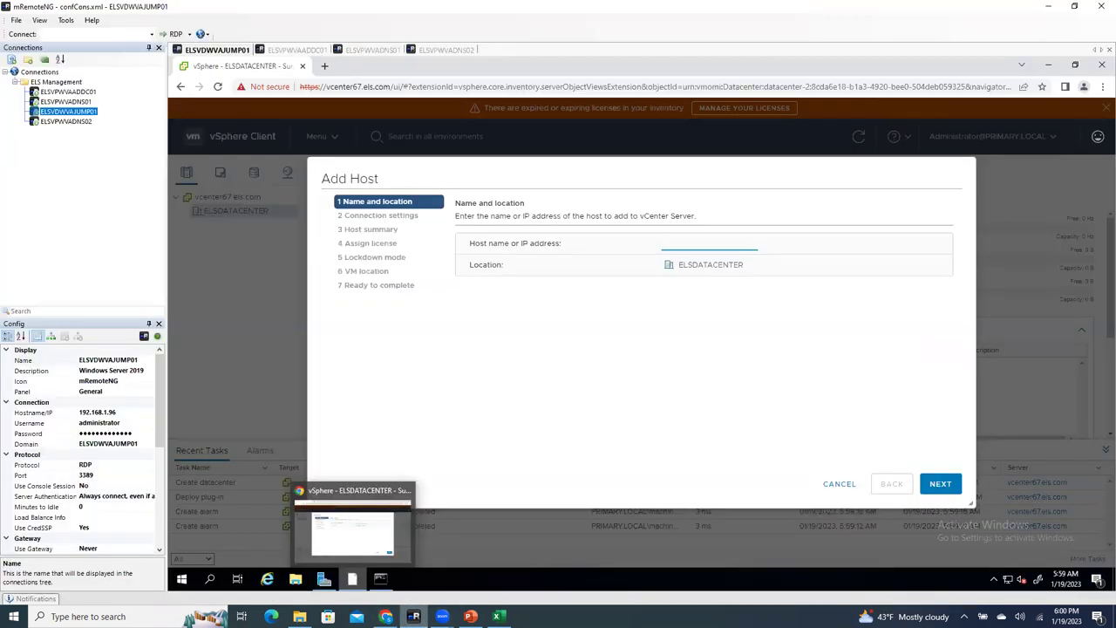
# Step: Show the els.com zone records in DNS Manager and open the zone's context menu
pyautogui.click(373, 49)
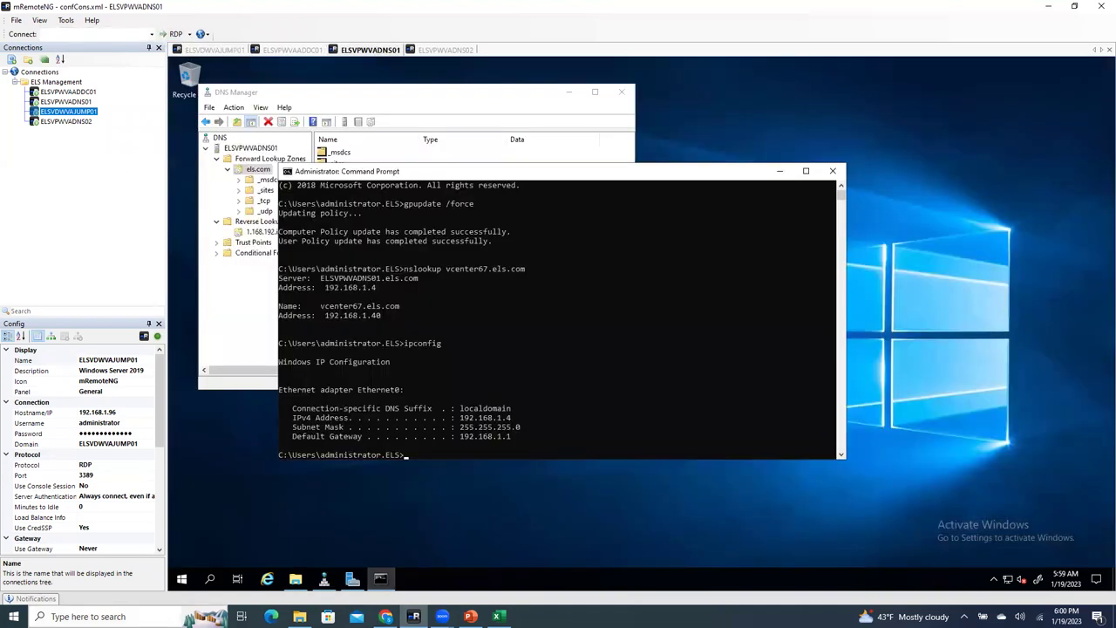
pyautogui.click(385, 617)
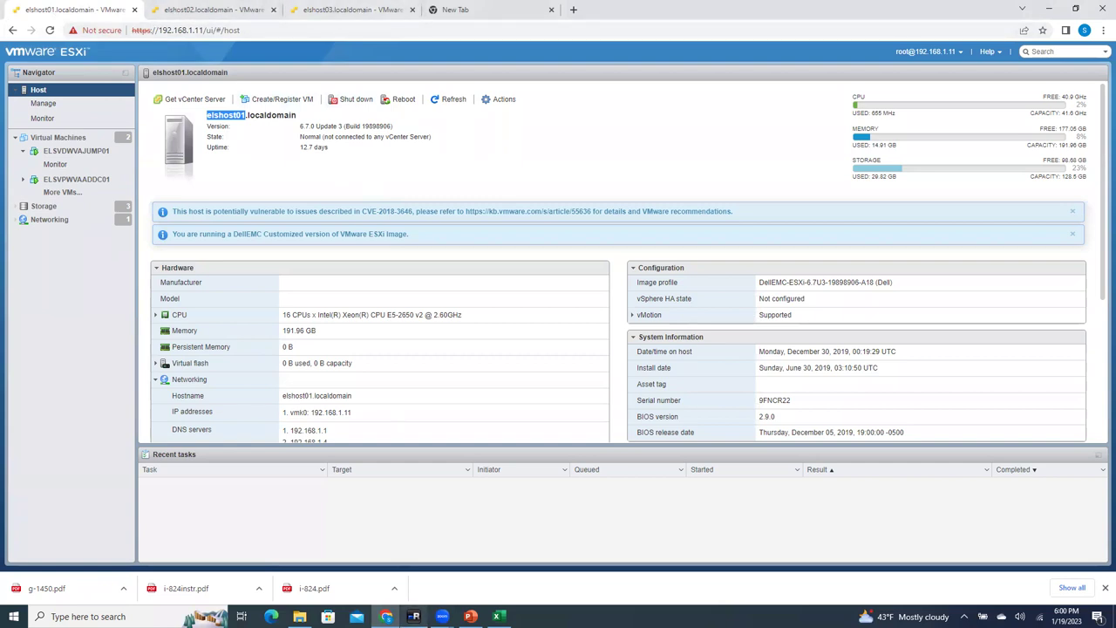
pyautogui.click(413, 616)
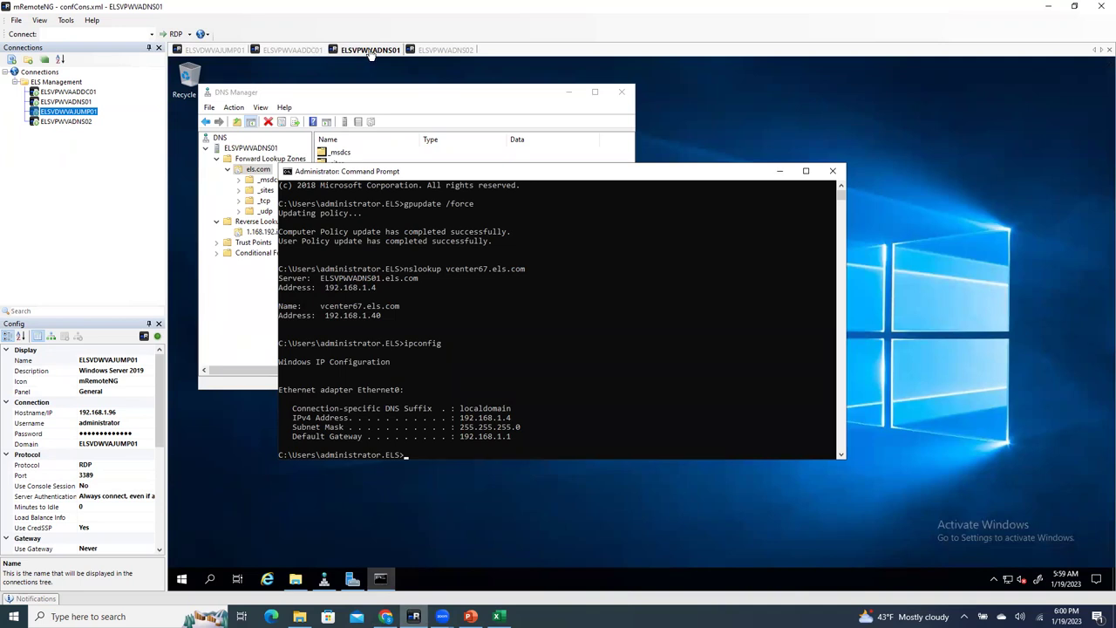
pyautogui.click(405, 94)
pyautogui.click(401, 338)
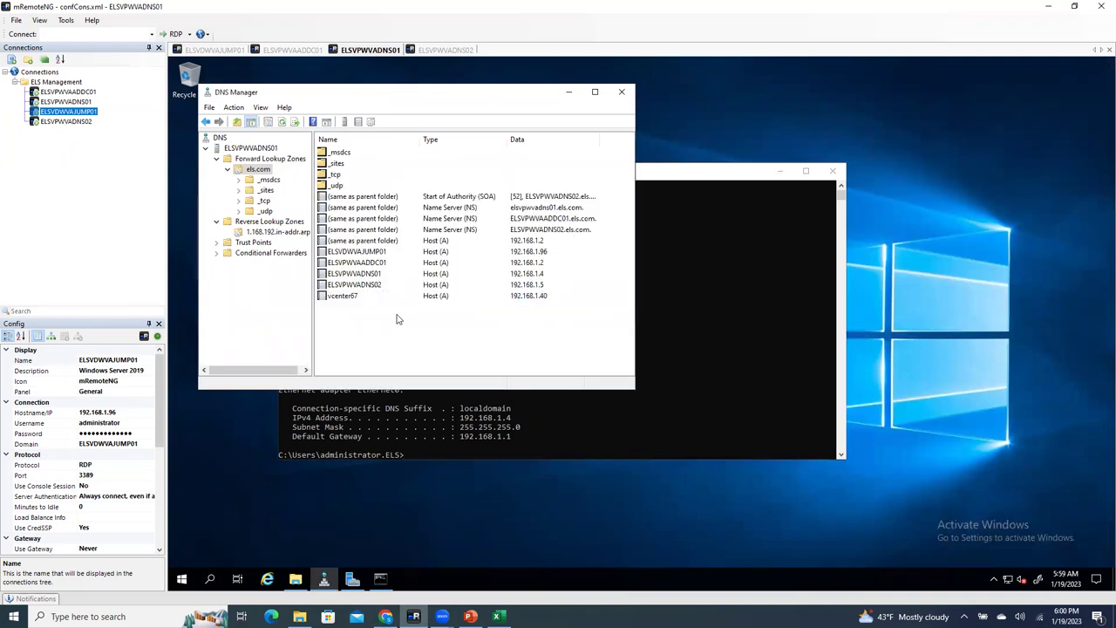
pyautogui.rightClick(381, 322)
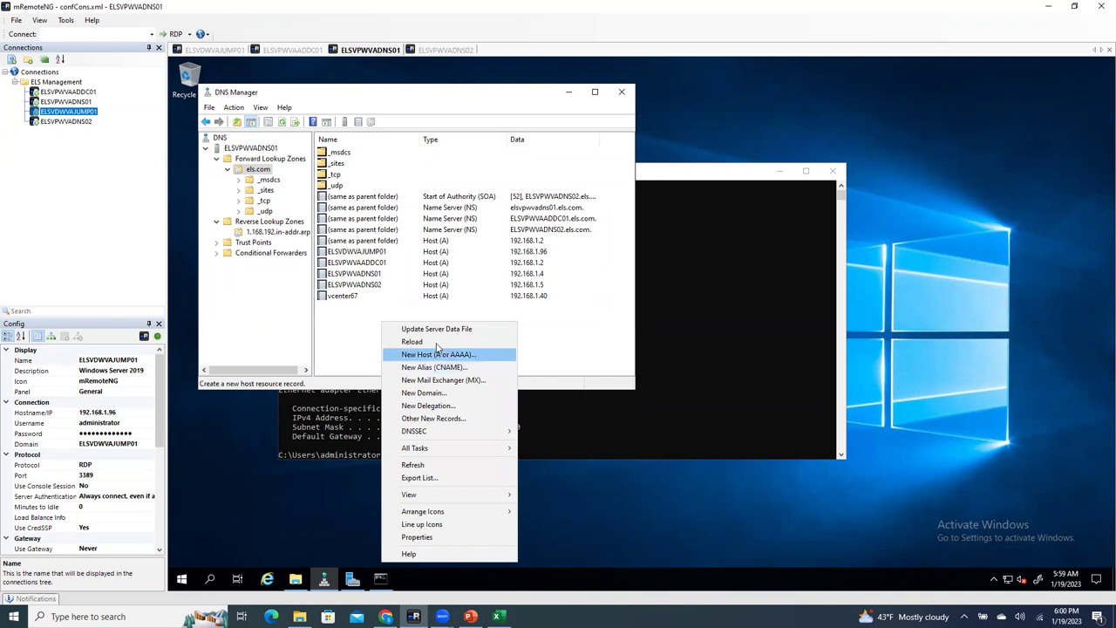
# Step: Start a New Host (A or AAAA) record in els.com with the name begun as 'els'
pyautogui.click(441, 359)
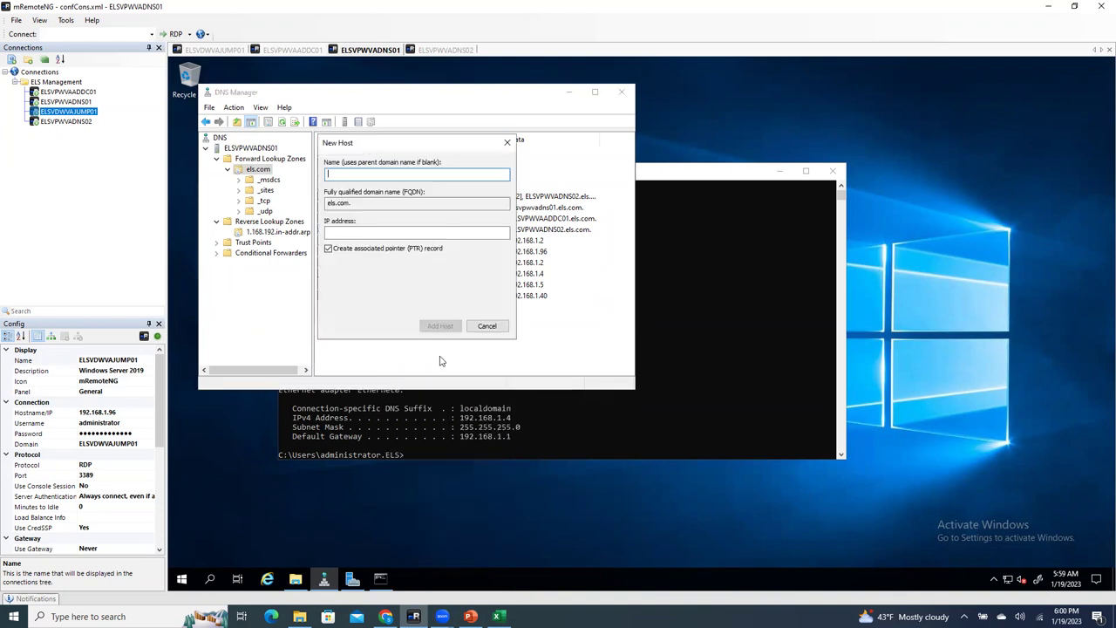
pyautogui.write('els')
pyautogui.moveTo(299, 615)
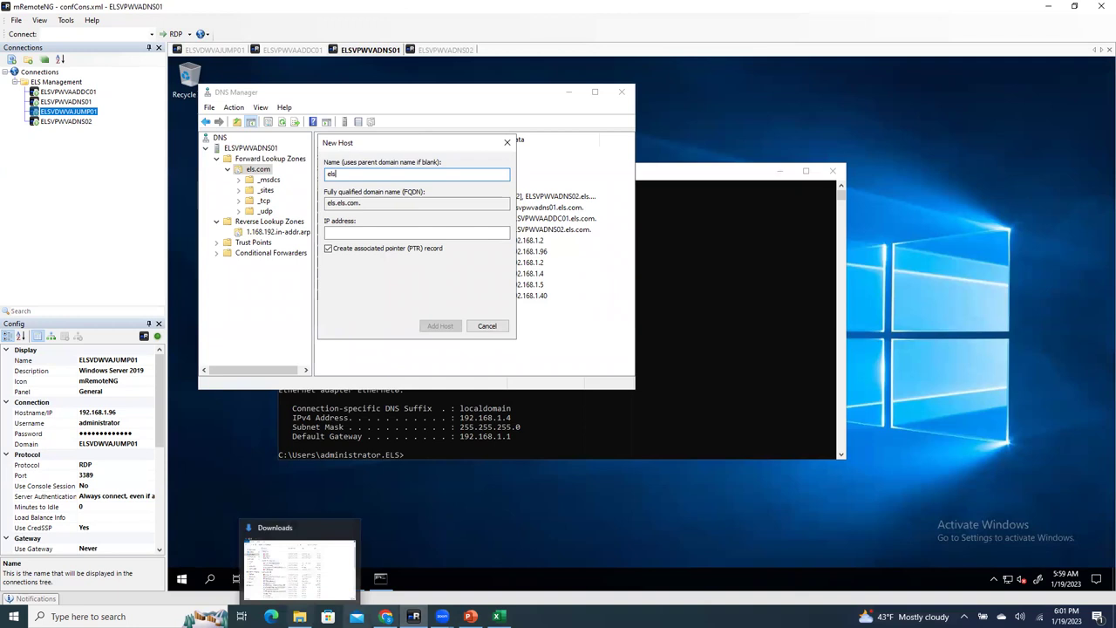
pyautogui.click(386, 615)
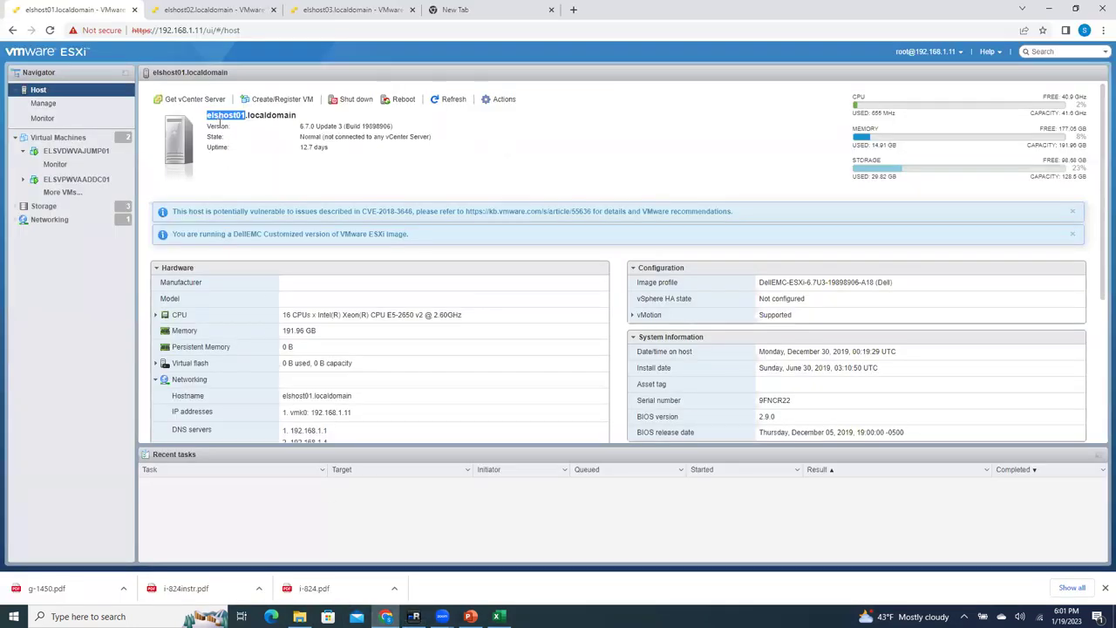
# Step: Select the elshost01 host name on the ESXi Host Client page, ending on its '01' part
pyautogui.rightClick(240, 126)
pyautogui.doubleClick(229, 116)
pyautogui.rightClick(229, 116)
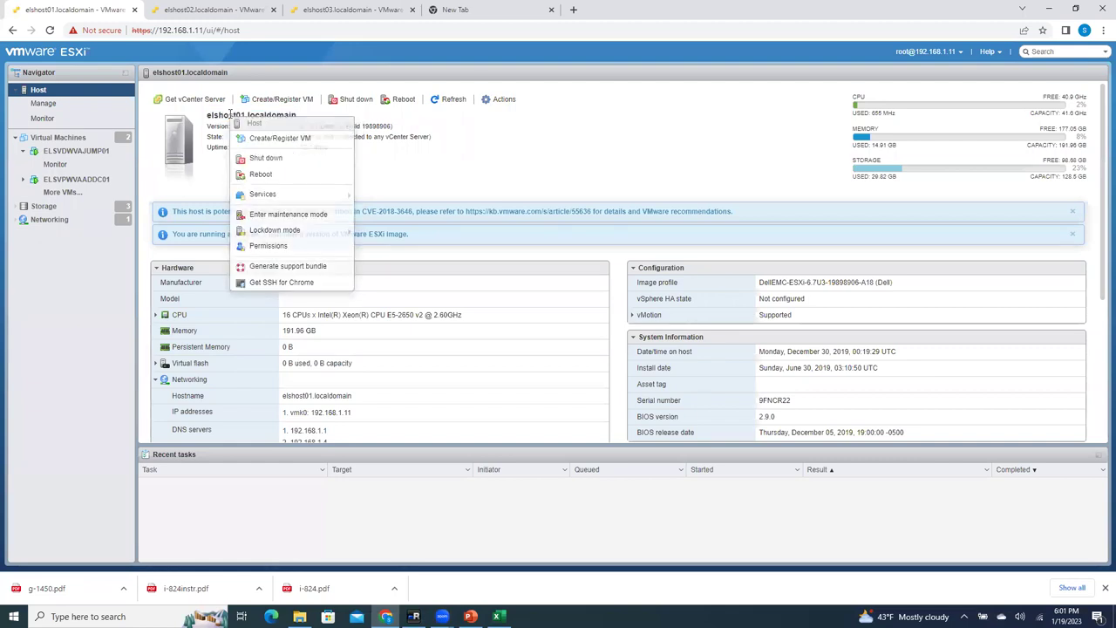
pyautogui.click(229, 115)
pyautogui.rightClick(230, 115)
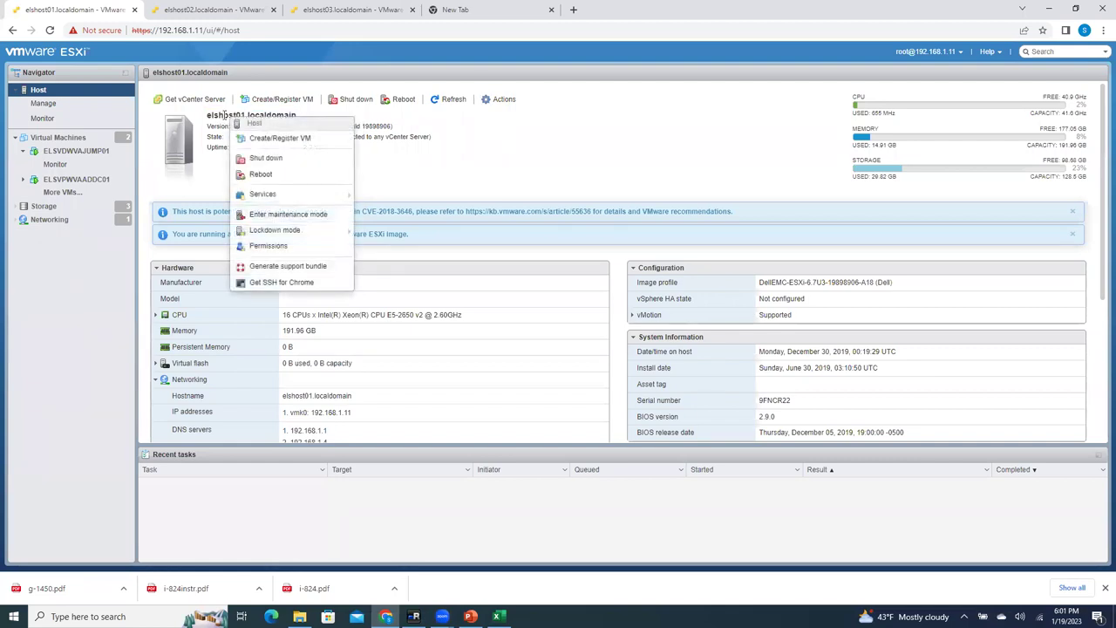
pyautogui.click(208, 117)
pyautogui.rightClick(228, 116)
pyautogui.click(230, 116)
pyautogui.moveTo(247, 115); pyautogui.dragTo(207, 116)
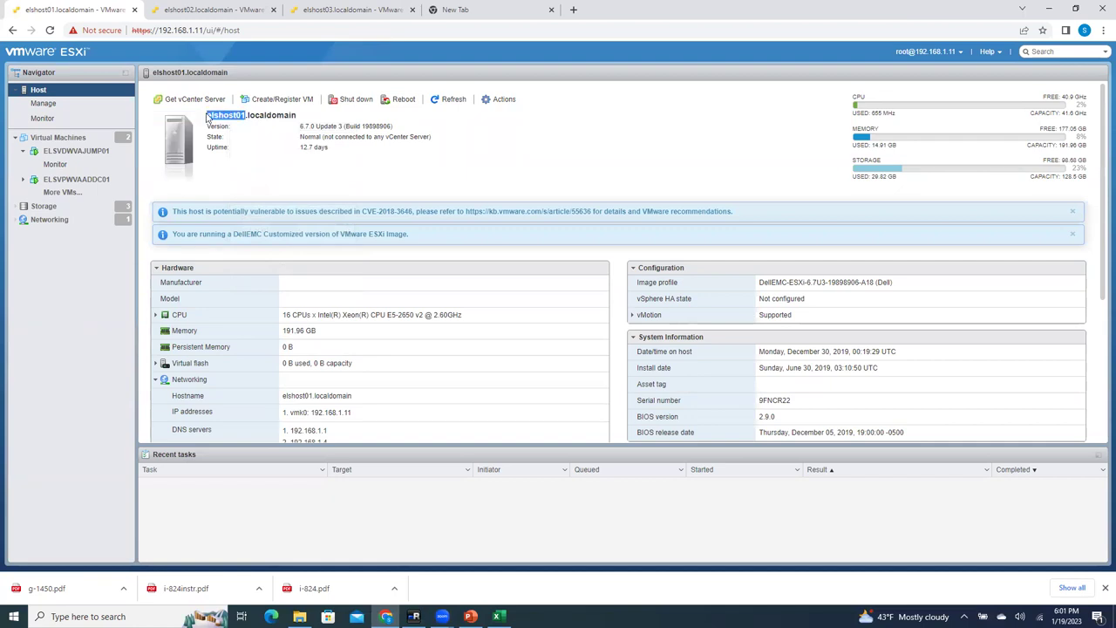
# Step: Add host record elshost01 at 192.168.1.11 to els.com
pyautogui.click(414, 617)
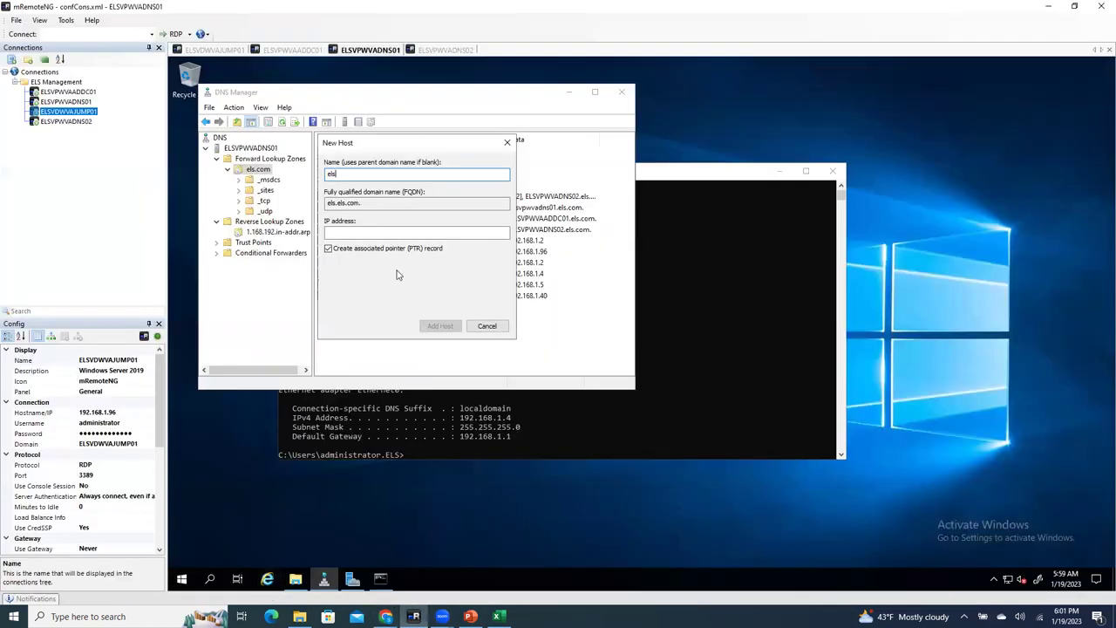
pyautogui.hotkey('ctrl', 'v')
pyautogui.hotkey('ctrl', 'a')
pyautogui.click(359, 233)
pyautogui.write('1')
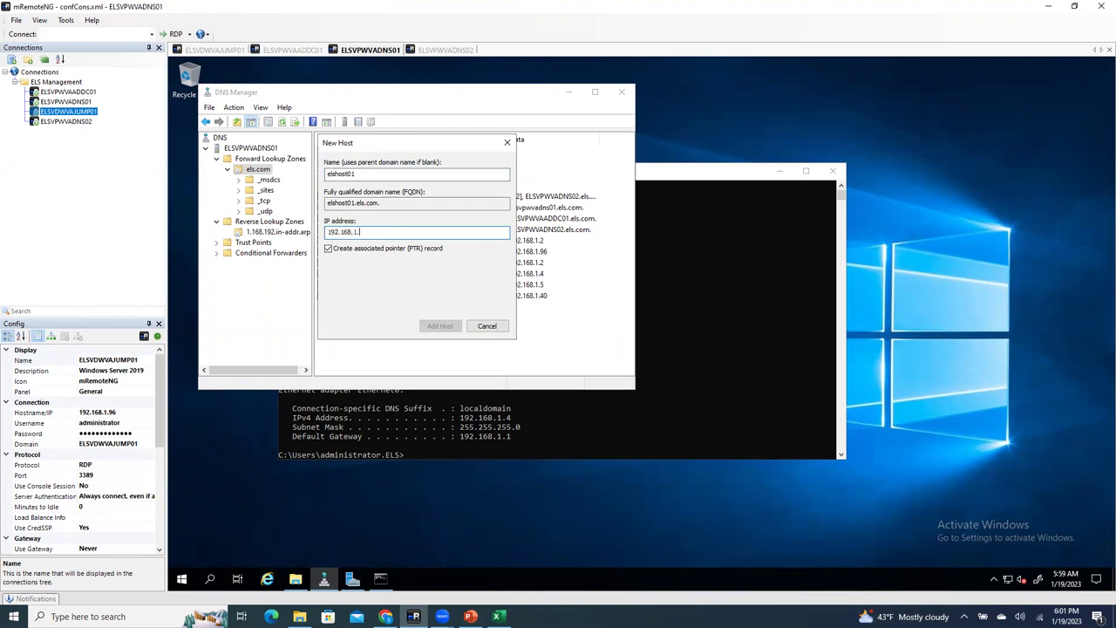
pyautogui.write('92.168.1.11')
pyautogui.click(443, 328)
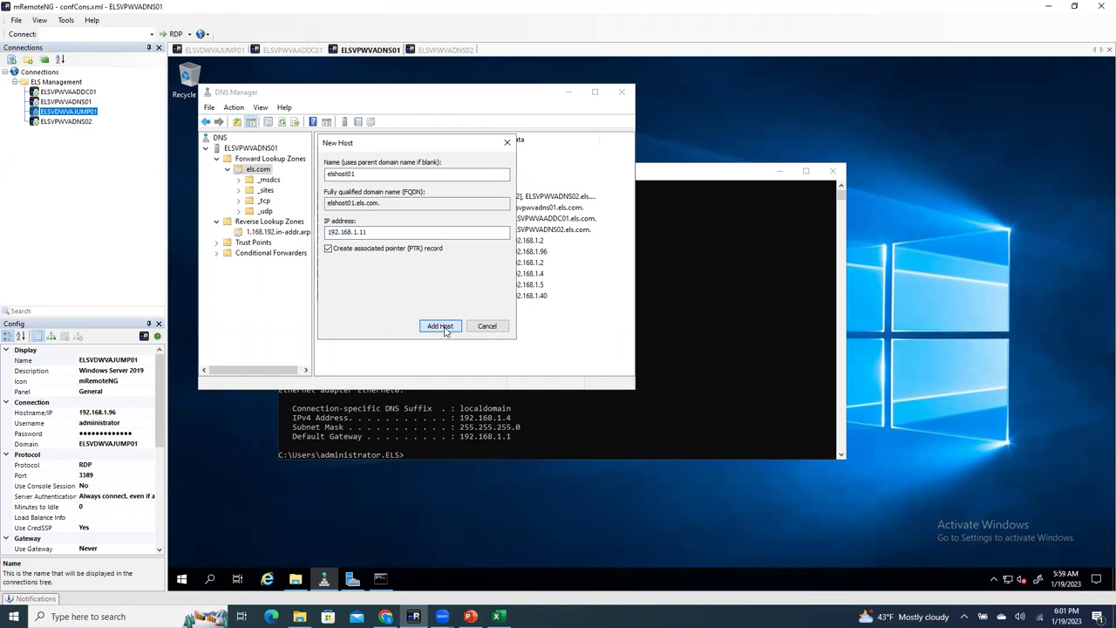
pyautogui.click(730, 362)
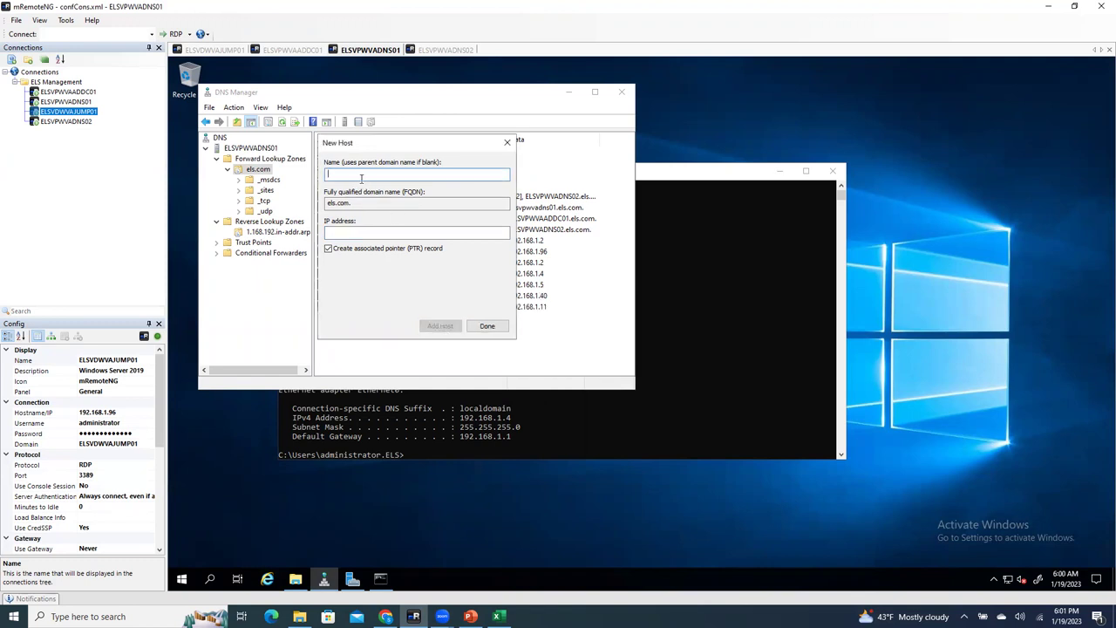
# Step: Add host record elshost02 at 192.168.1.12 to els.com
pyautogui.write('elshost01')
pyautogui.press('BackSpace')
pyautogui.write('2')
pyautogui.click(354, 233)
pyautogui.write('192.168.1.12')
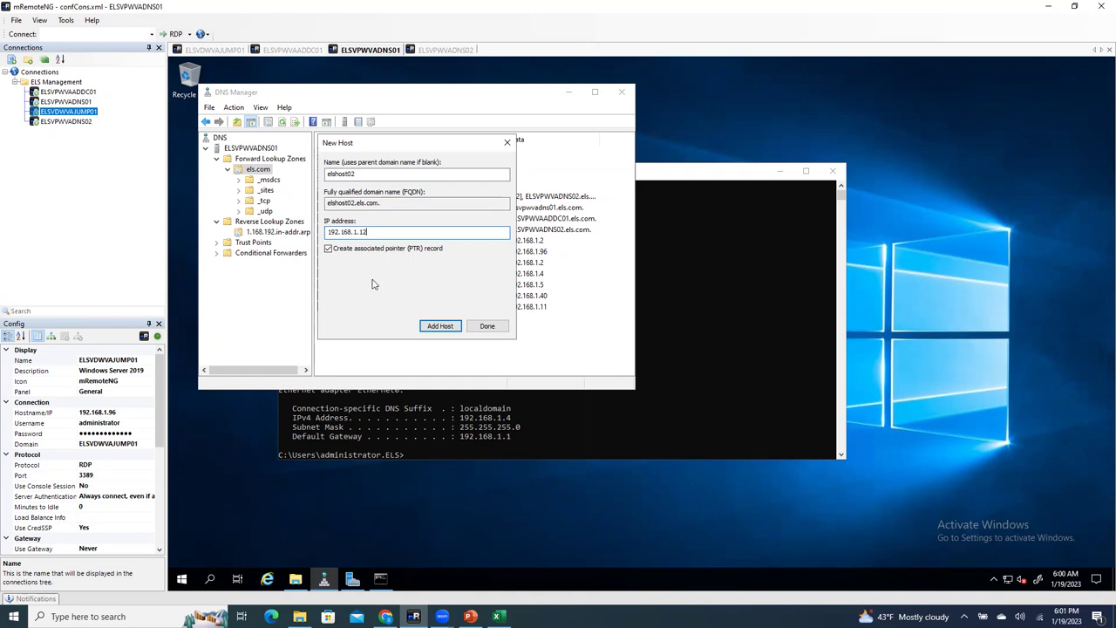
pyautogui.click(434, 327)
pyautogui.click(708, 360)
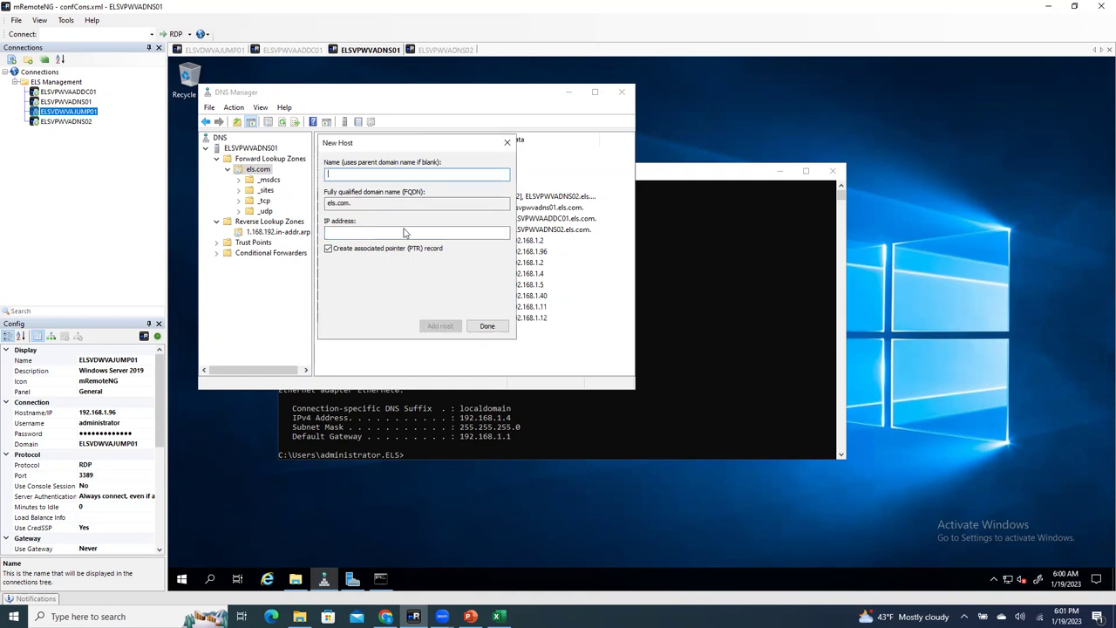
# Step: Add host record elshost03 at 192.168.1.13, then close the New Host window
pyautogui.write('elshost01')
pyautogui.click(364, 233)
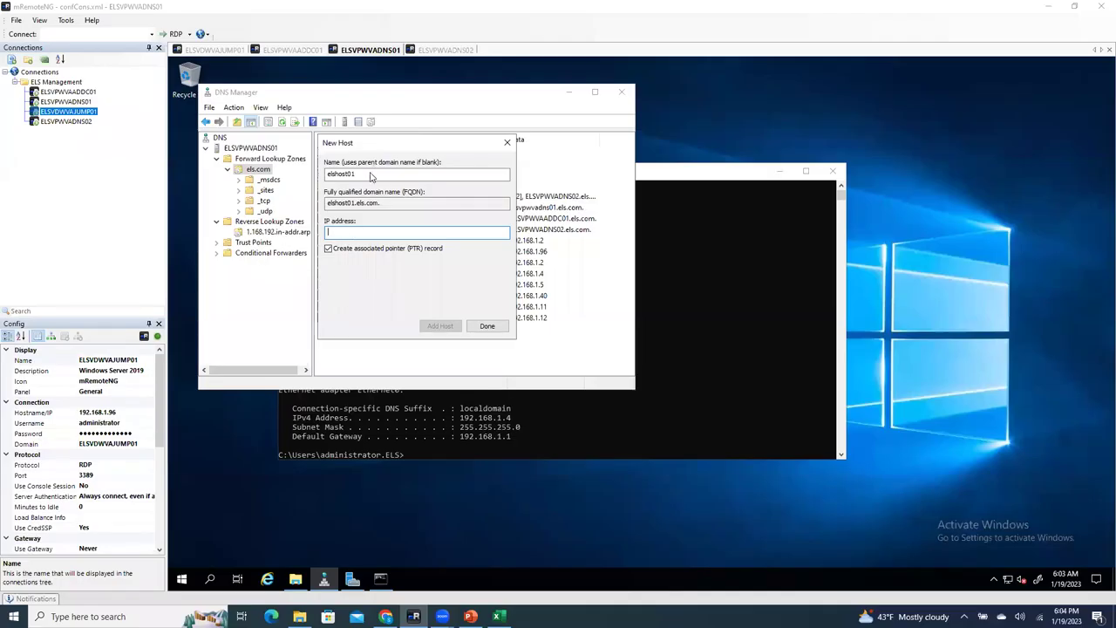
pyautogui.click(370, 174)
pyautogui.press('BackSpace')
pyautogui.write('3')
pyautogui.click(348, 233)
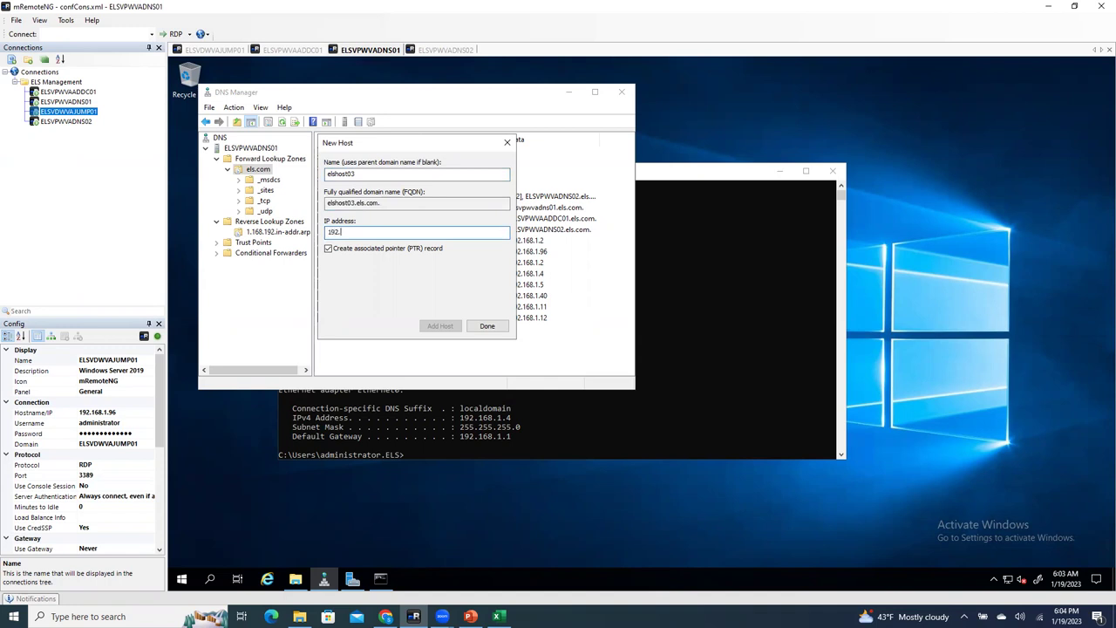
pyautogui.write('103')
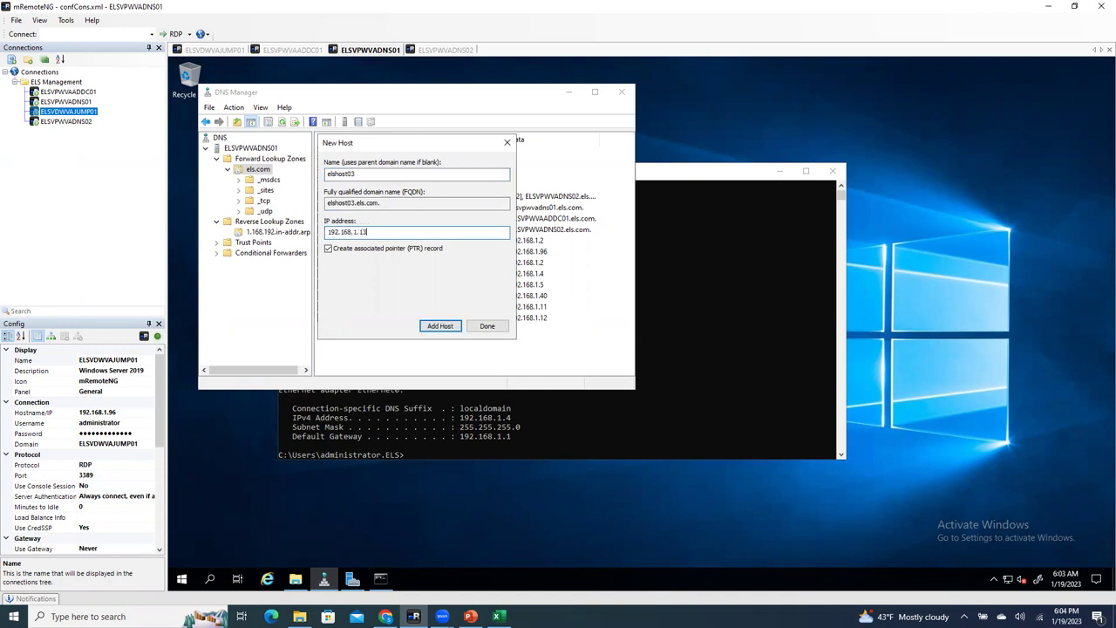
pyautogui.click(440, 326)
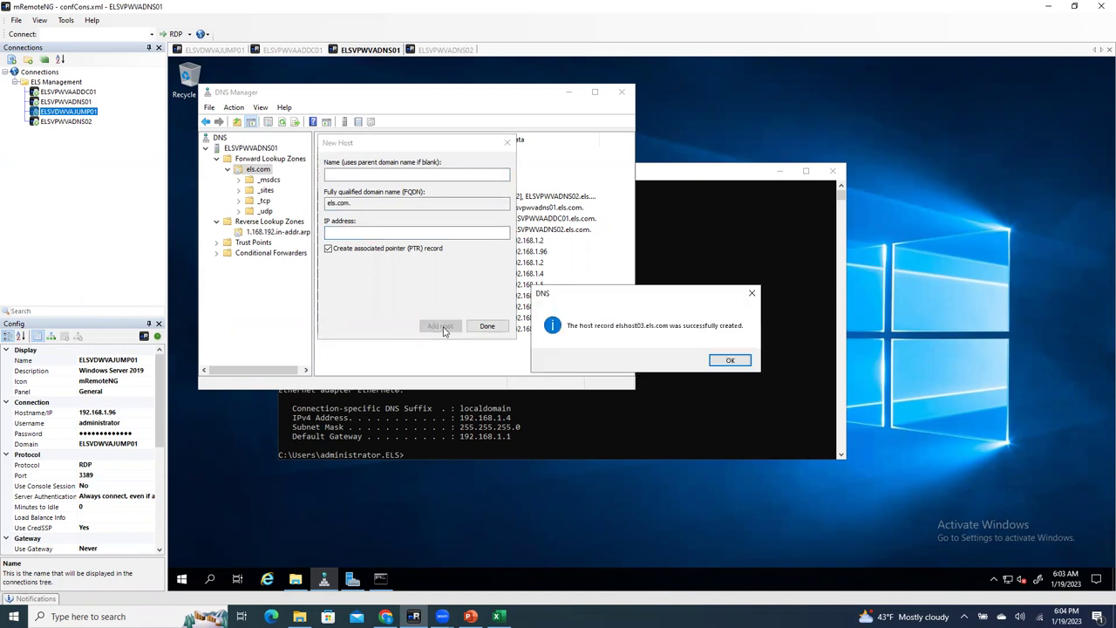
pyautogui.click(723, 360)
pyautogui.click(508, 143)
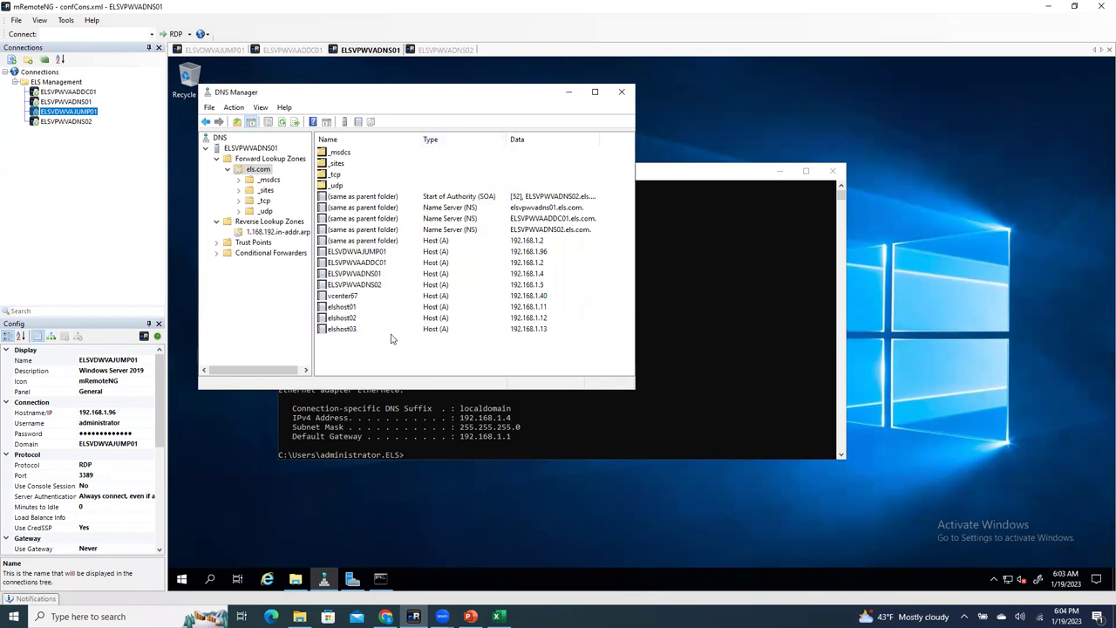
# Step: Open elshost01's record properties and refresh els.com, dismissing the open property-sheet warnings
pyautogui.doubleClick(345, 310)
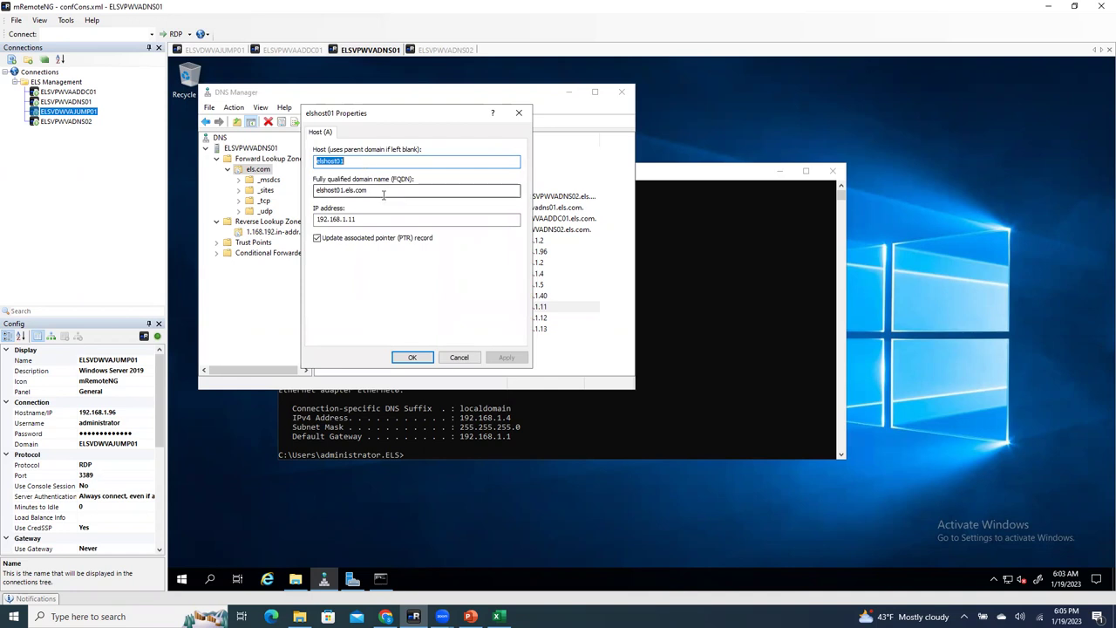
pyautogui.doubleClick(385, 193)
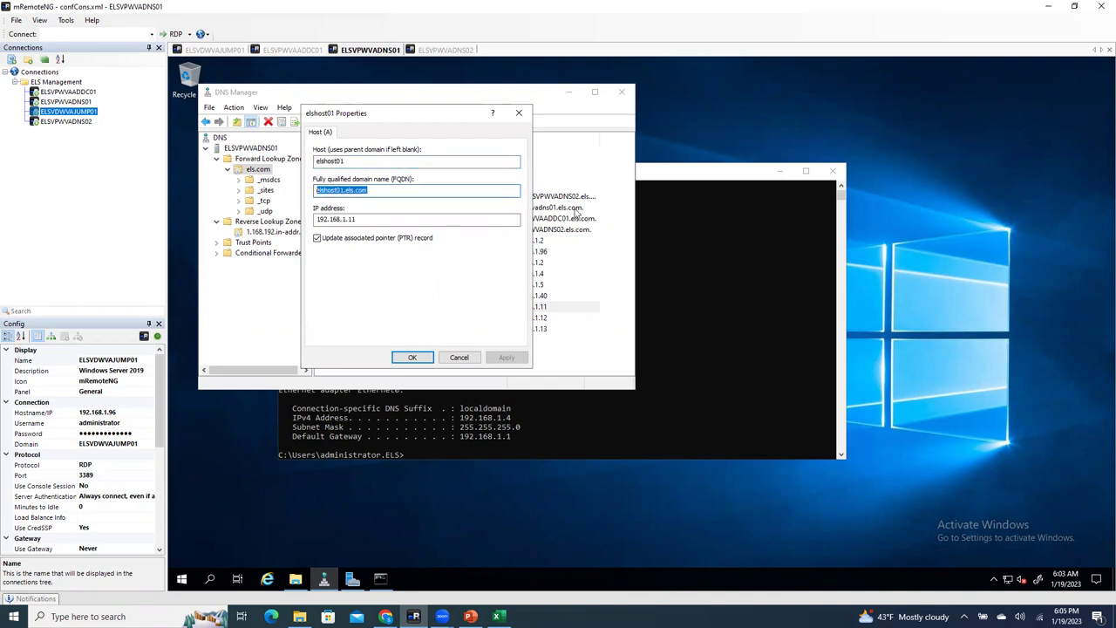
pyautogui.click(585, 163)
pyautogui.click(296, 124)
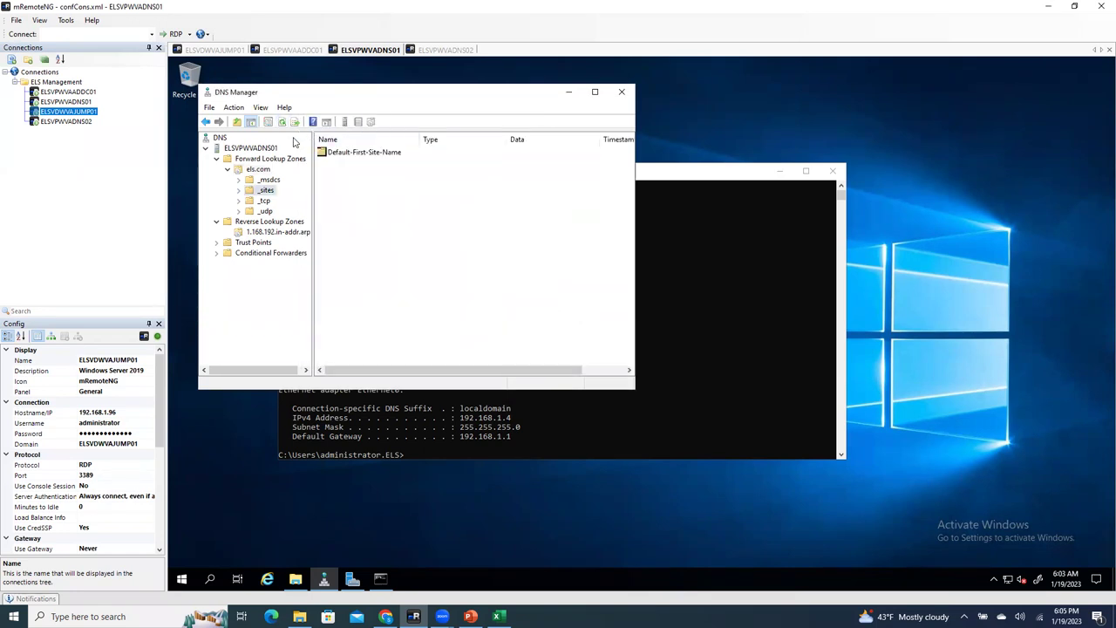
pyautogui.click(282, 122)
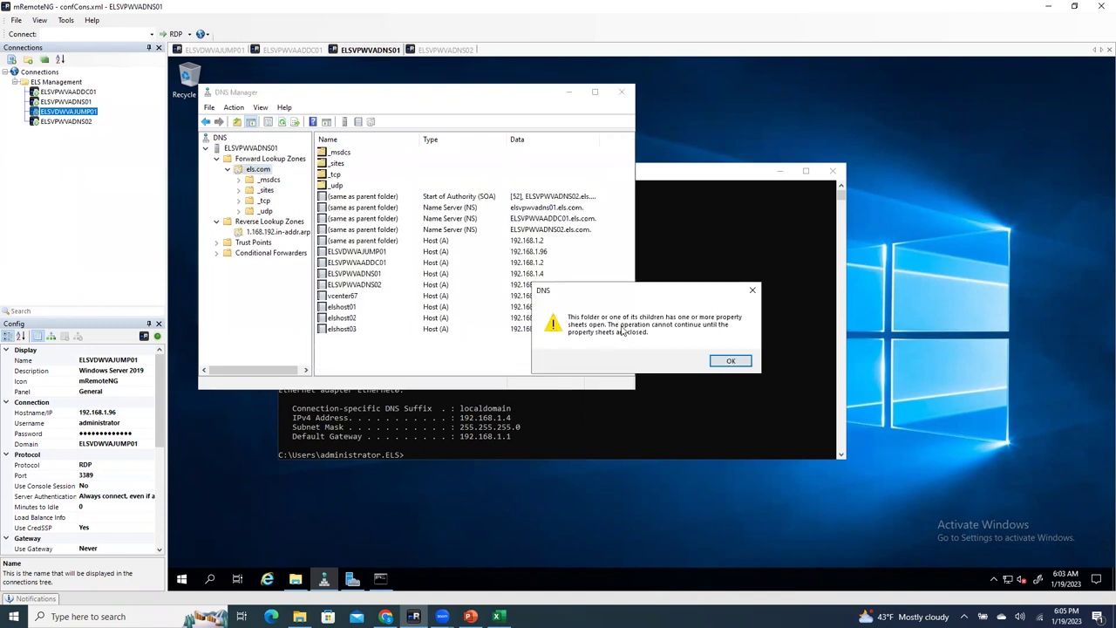
pyautogui.click(728, 361)
pyautogui.click(259, 169)
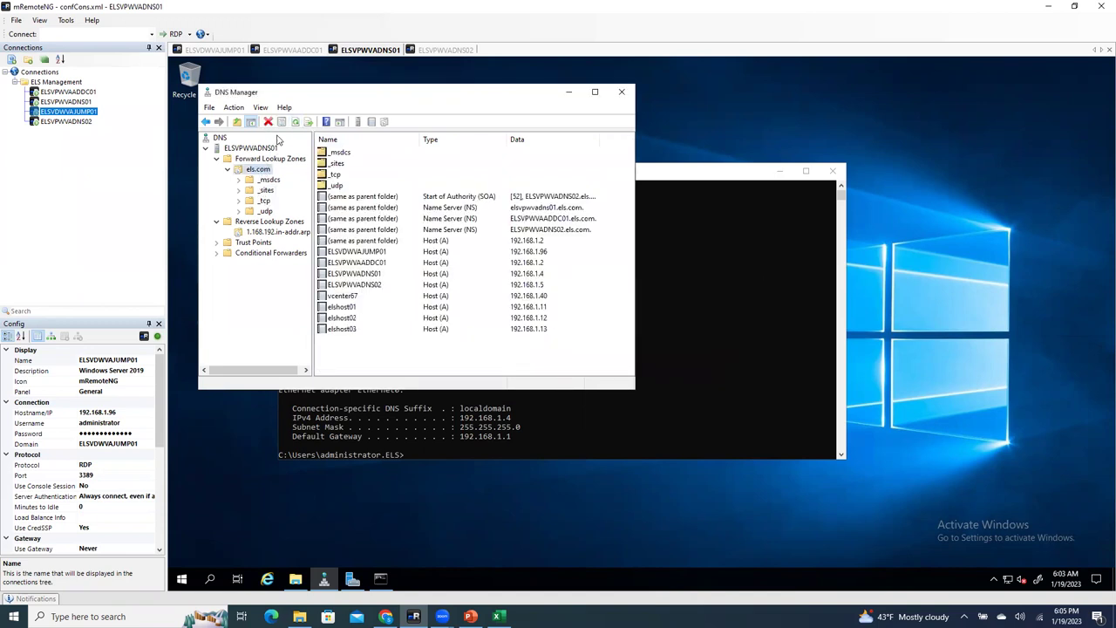
pyautogui.click(297, 123)
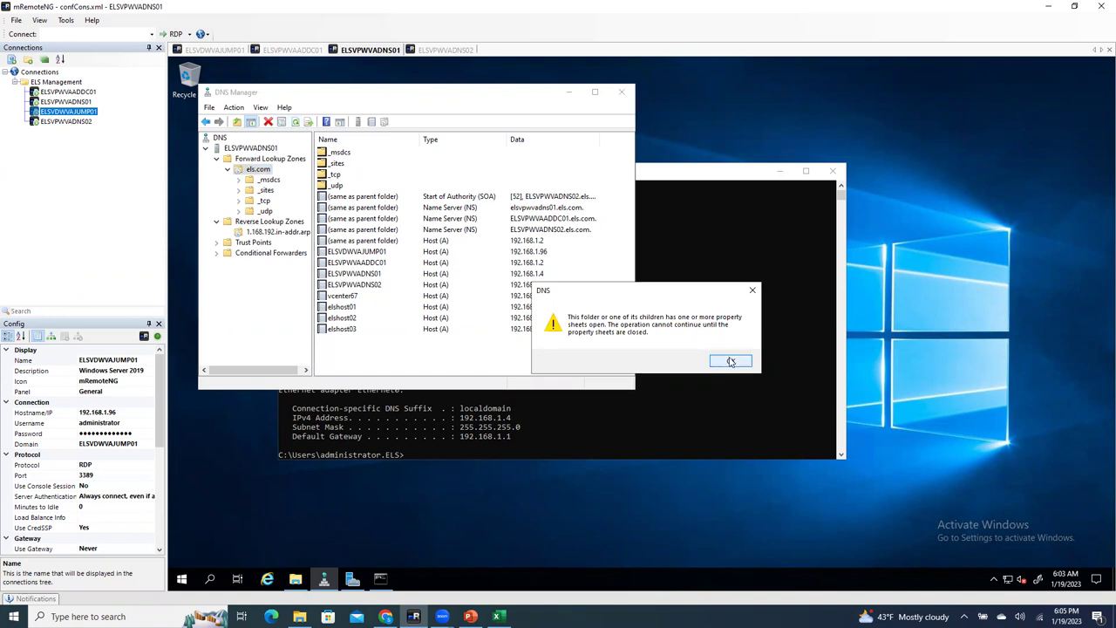
pyautogui.click(731, 361)
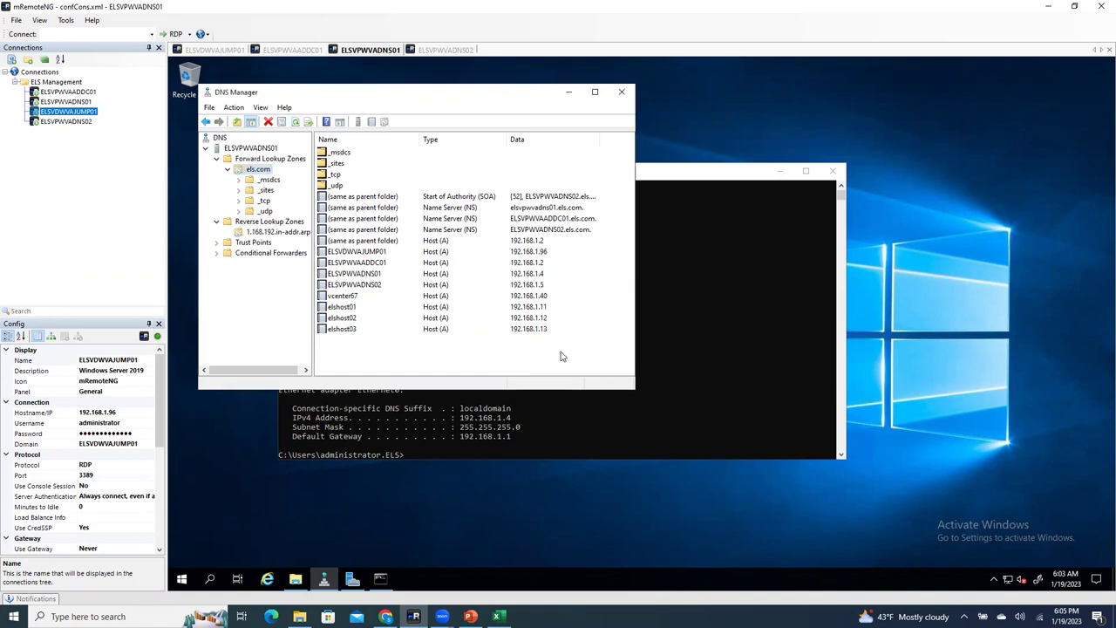
# Step: Refresh the 1.168.192.in-addr.arpa reverse zone to show pointers for elshost01–03
pyautogui.click(260, 232)
pyautogui.click(264, 222)
pyautogui.click(266, 159)
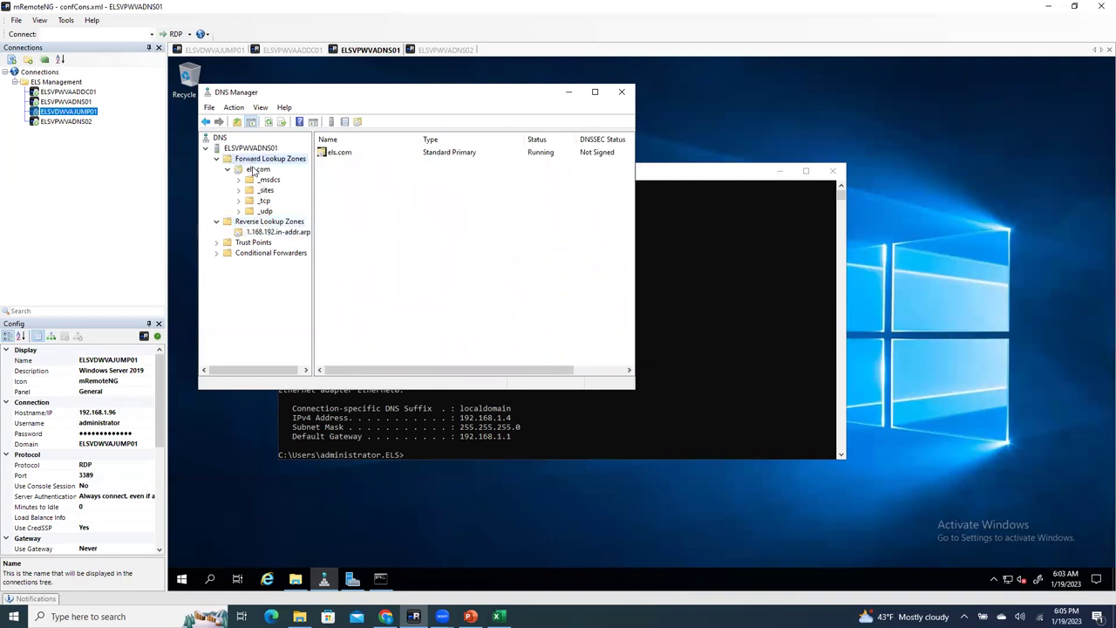
pyautogui.click(262, 168)
pyautogui.click(295, 122)
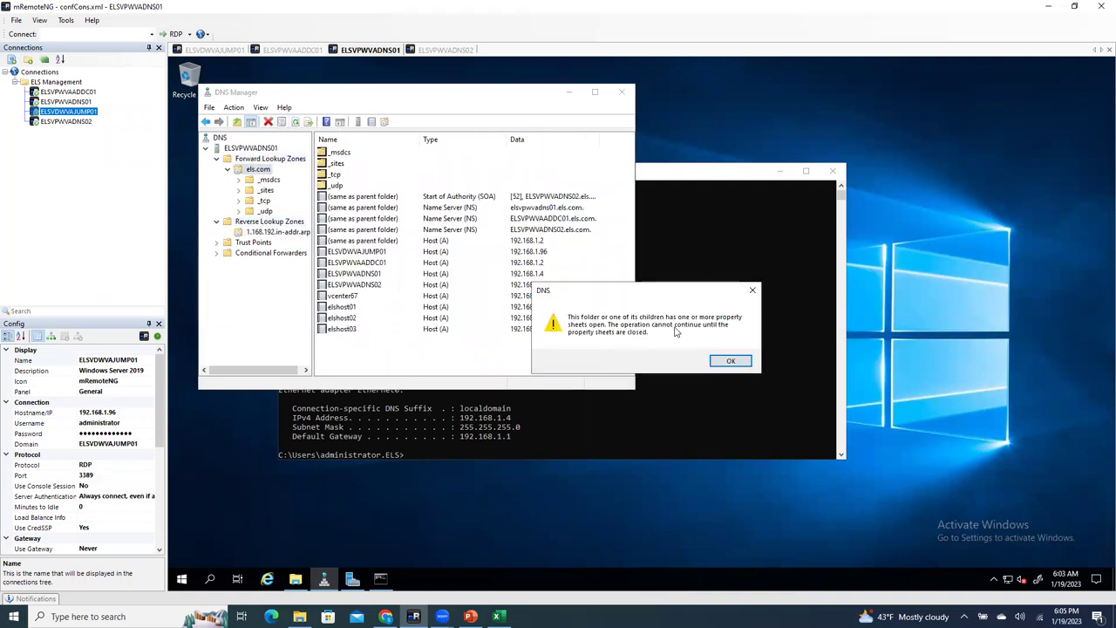
pyautogui.click(729, 360)
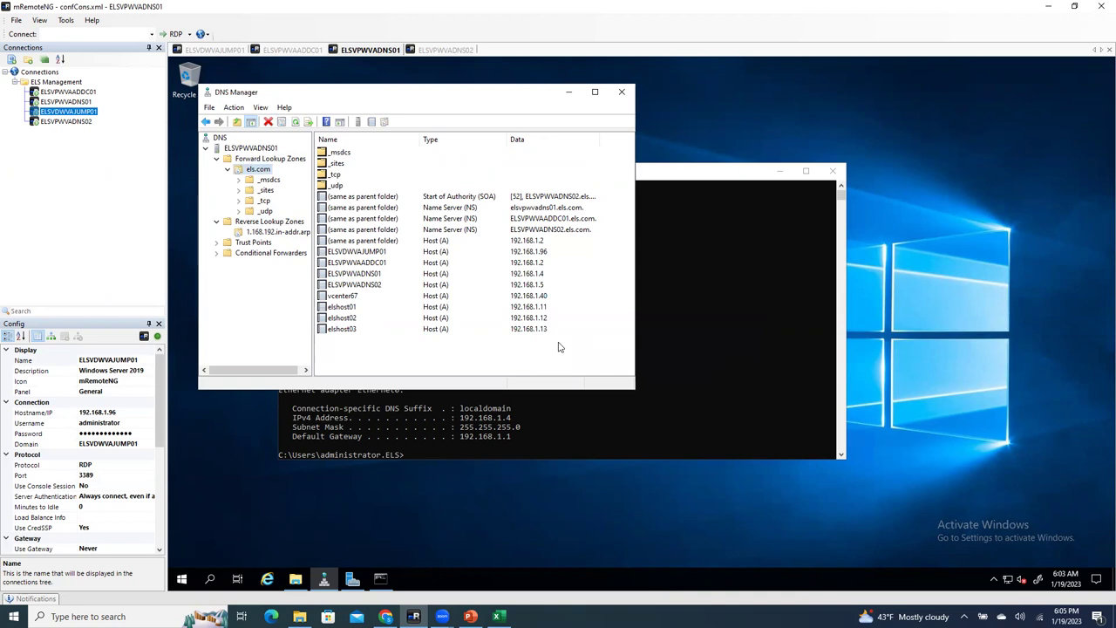
pyautogui.click(258, 231)
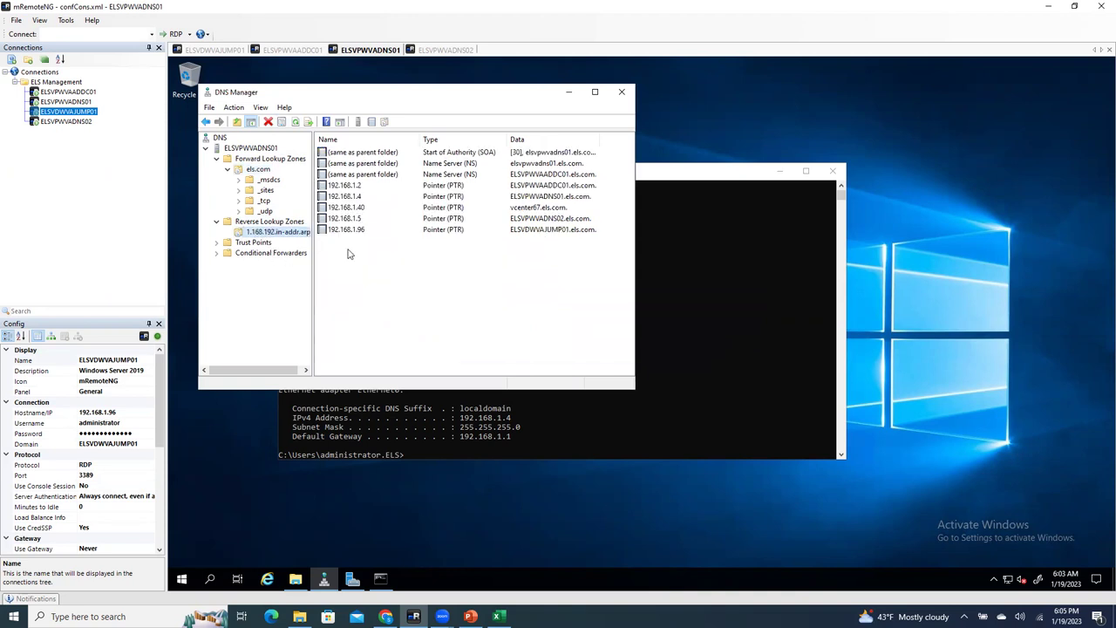
pyautogui.click(296, 123)
pyautogui.click(469, 320)
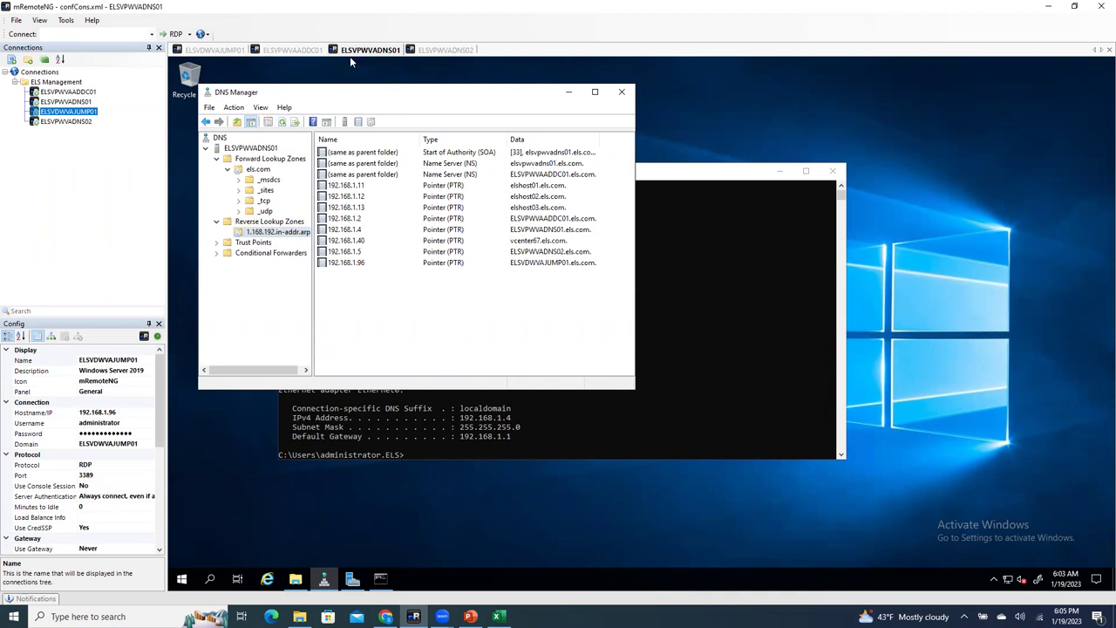
# Step: Enter host elshost01.els.com in Add Host, then submit user root with its password
pyautogui.click(228, 51)
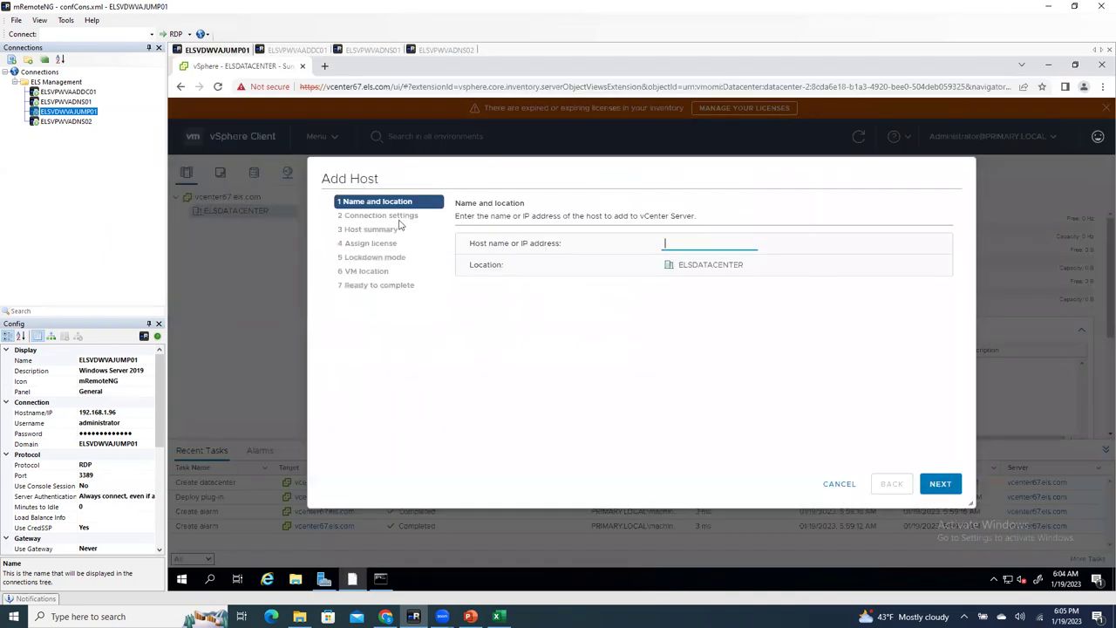
pyautogui.write('elshost01.els.com')
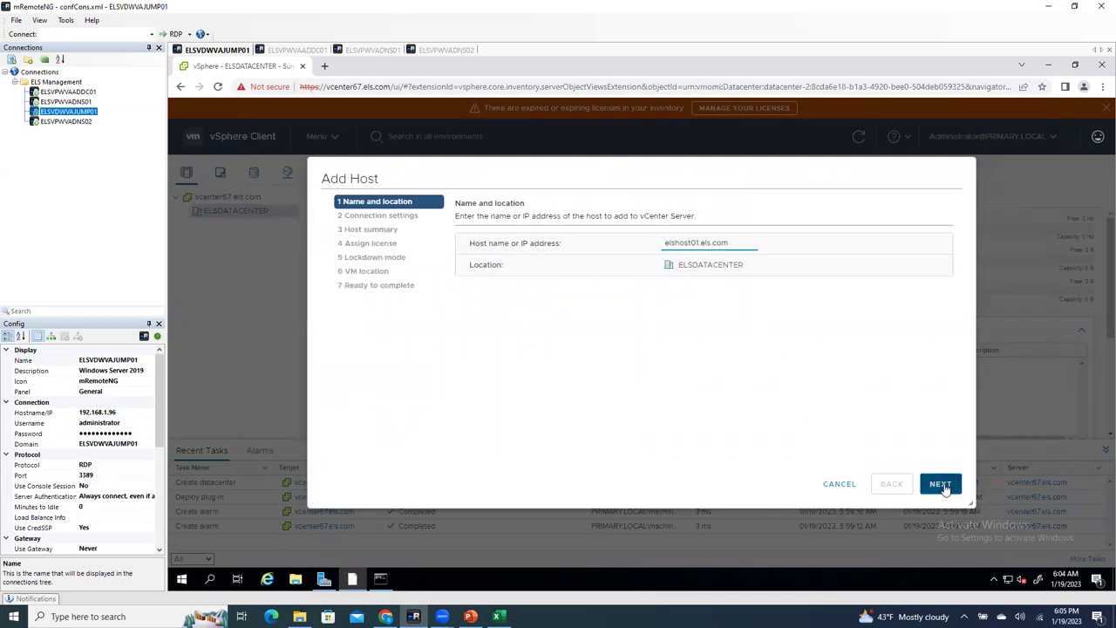
pyautogui.click(941, 486)
pyautogui.write('root')
pyautogui.press('Tab')
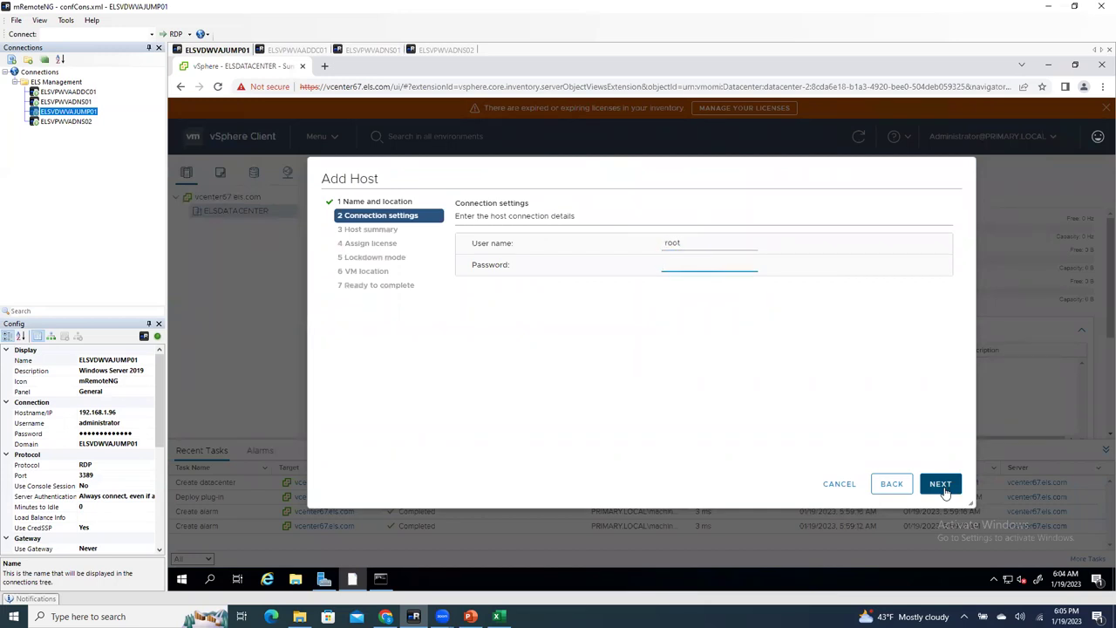
pyautogui.write('•••••••••••••')
pyautogui.click(941, 487)
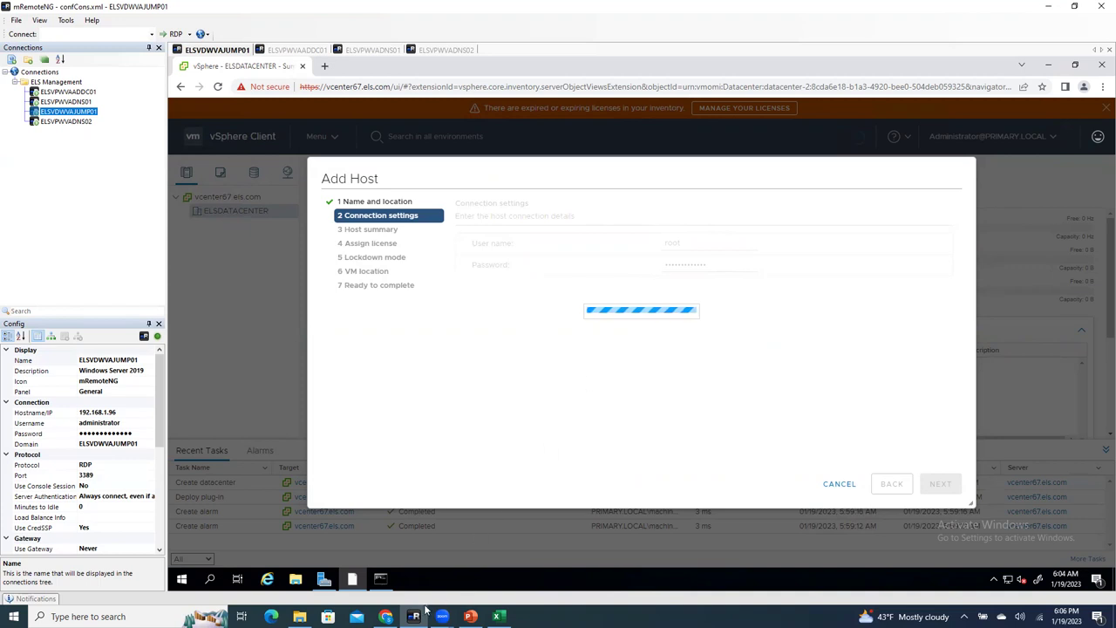
# Step: Check elshost01's host name on its ESXi Host Client page, then return to the vCenter session
pyautogui.moveTo(385, 615)
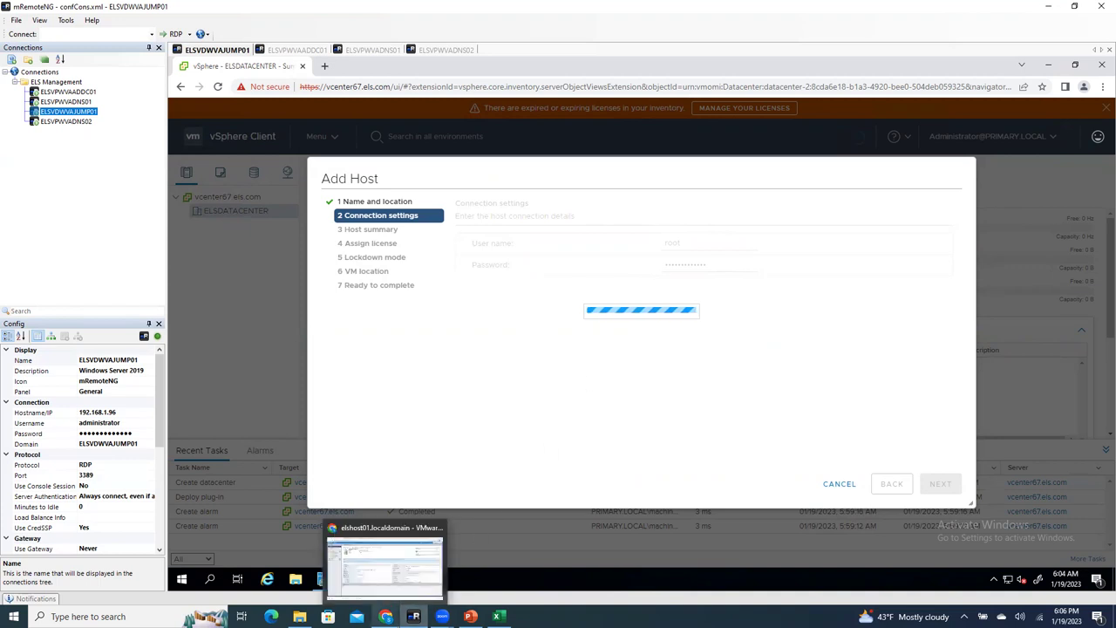
pyautogui.click(384, 565)
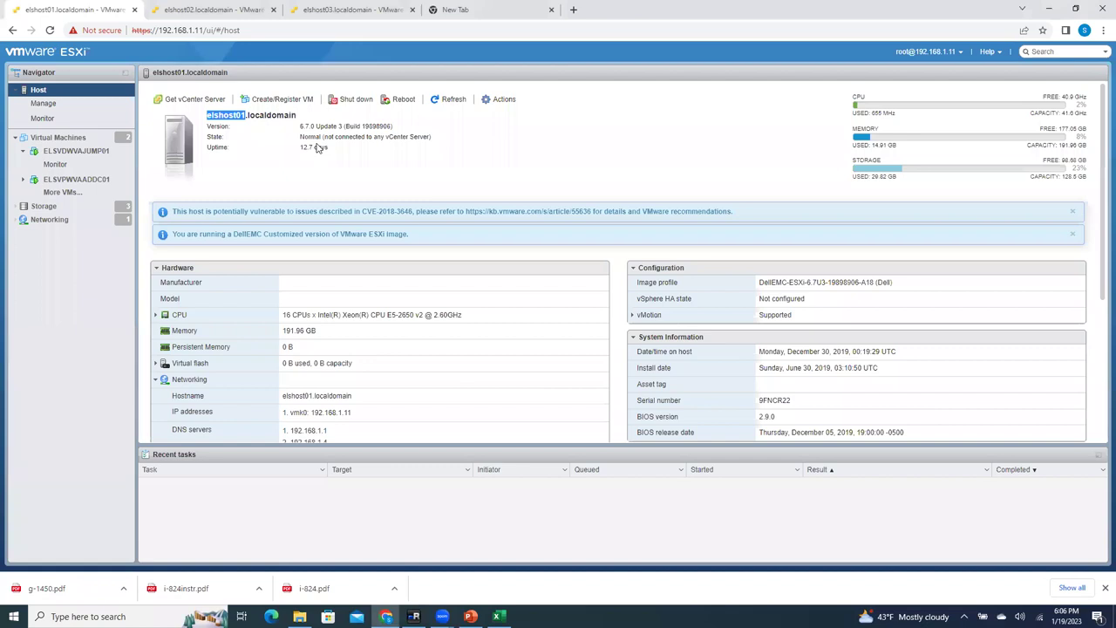
pyautogui.doubleClick(280, 115)
pyautogui.click(299, 119)
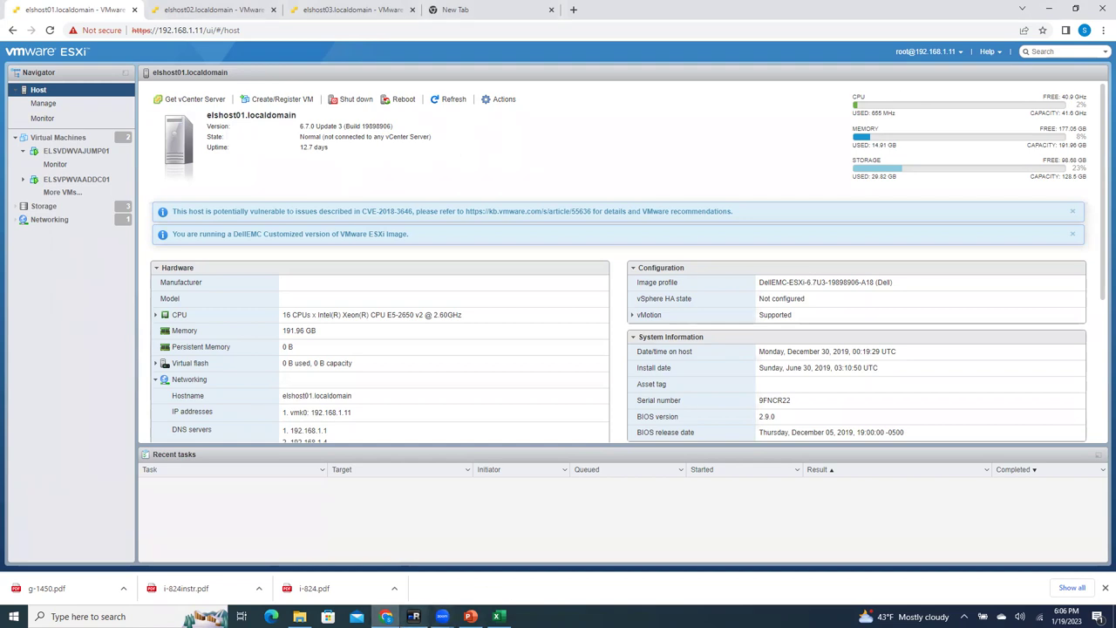
pyautogui.moveTo(413, 617)
pyautogui.click(424, 567)
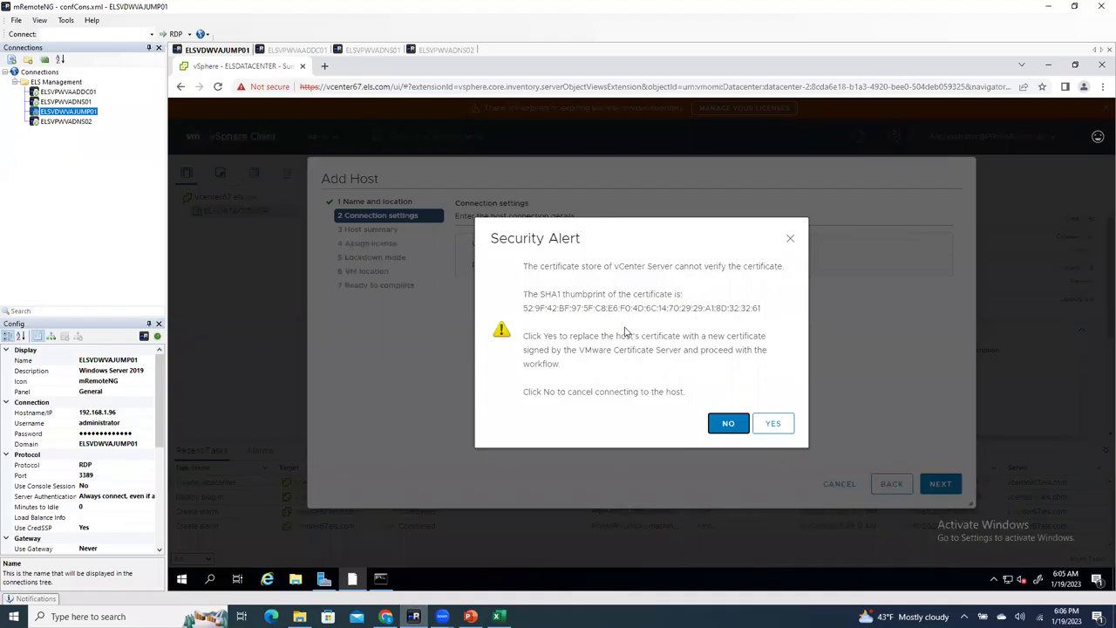
# Step: Accept the host's certificate, keep License 1 and leave lockdown mode disabled
pyautogui.click(773, 424)
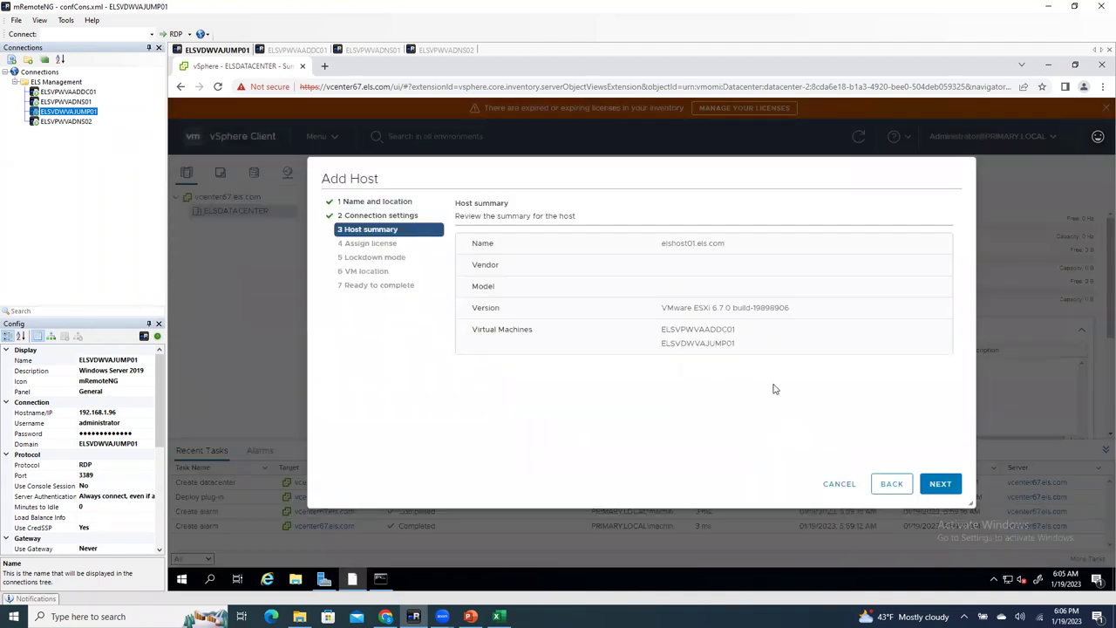
pyautogui.click(939, 486)
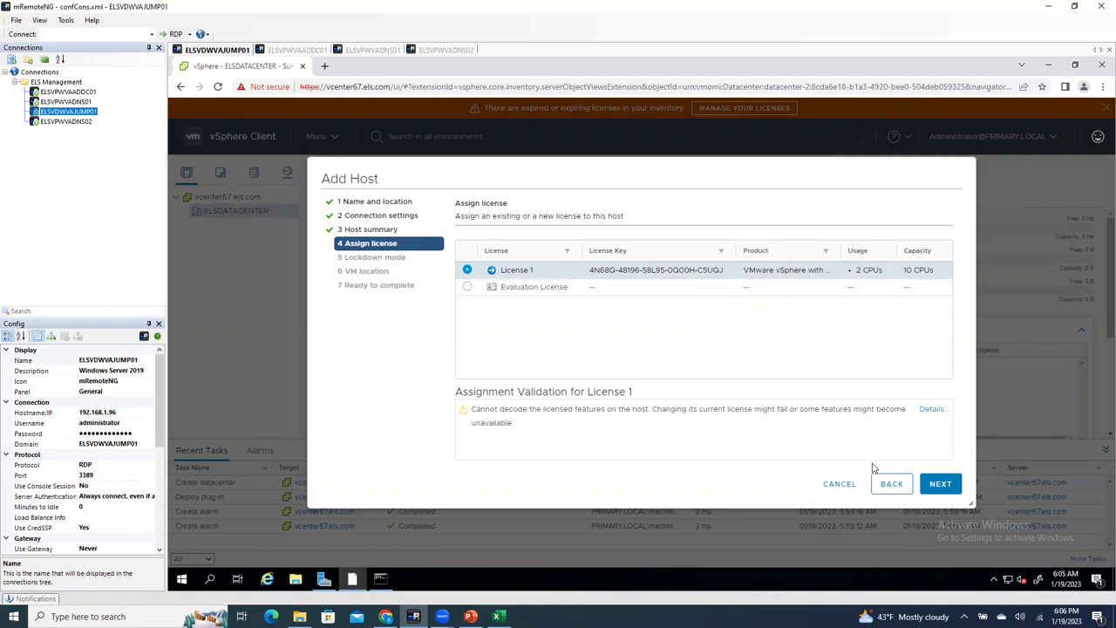
pyautogui.click(942, 484)
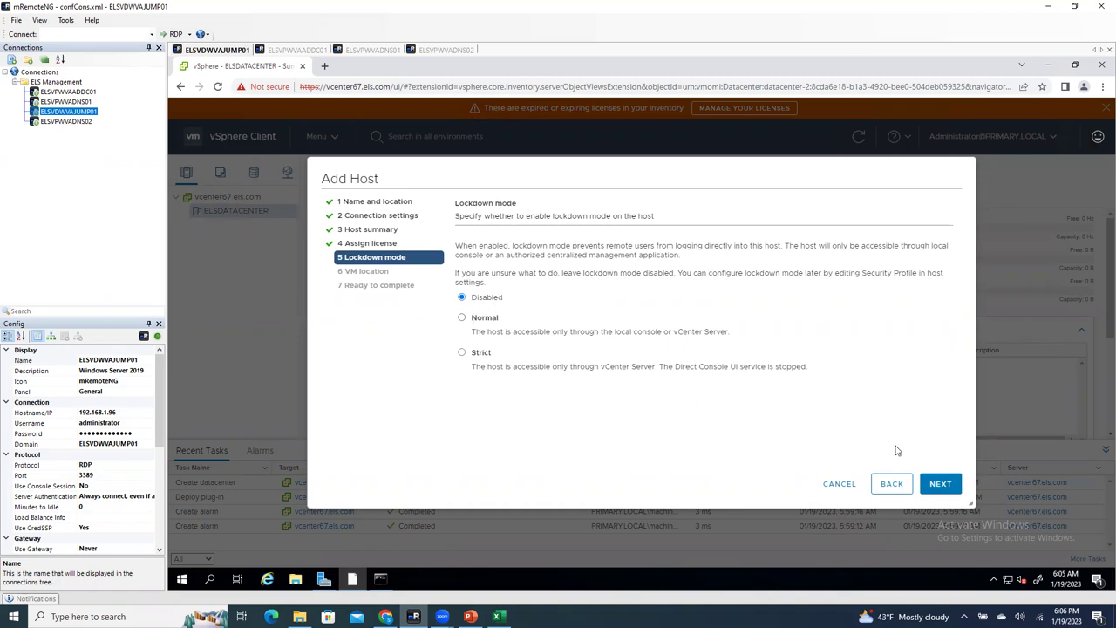
pyautogui.click(939, 484)
# Step: Keep ELSDATACENTER as the VM location and finish adding elshost01.els.com
pyautogui.moveTo(455, 208); pyautogui.dragTo(538, 209)
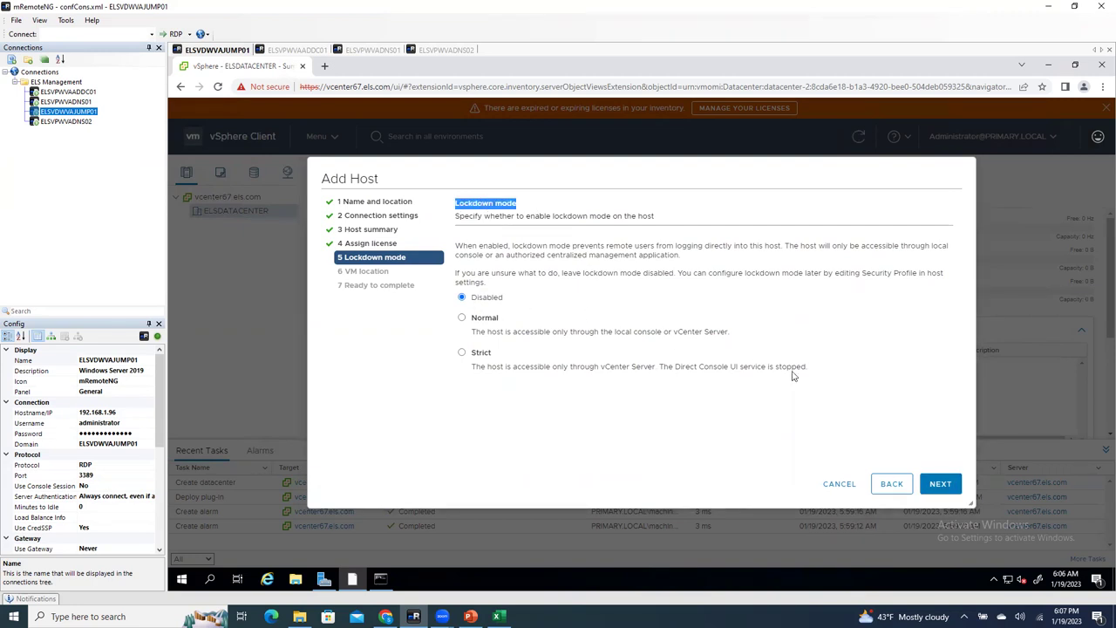
pyautogui.click(943, 483)
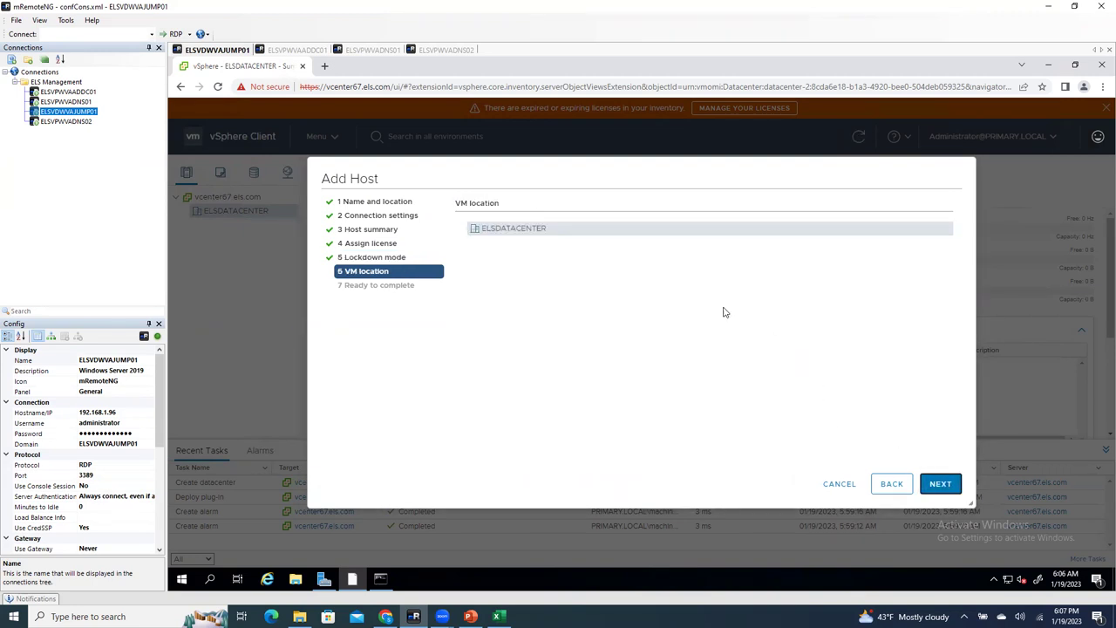
pyautogui.click(951, 486)
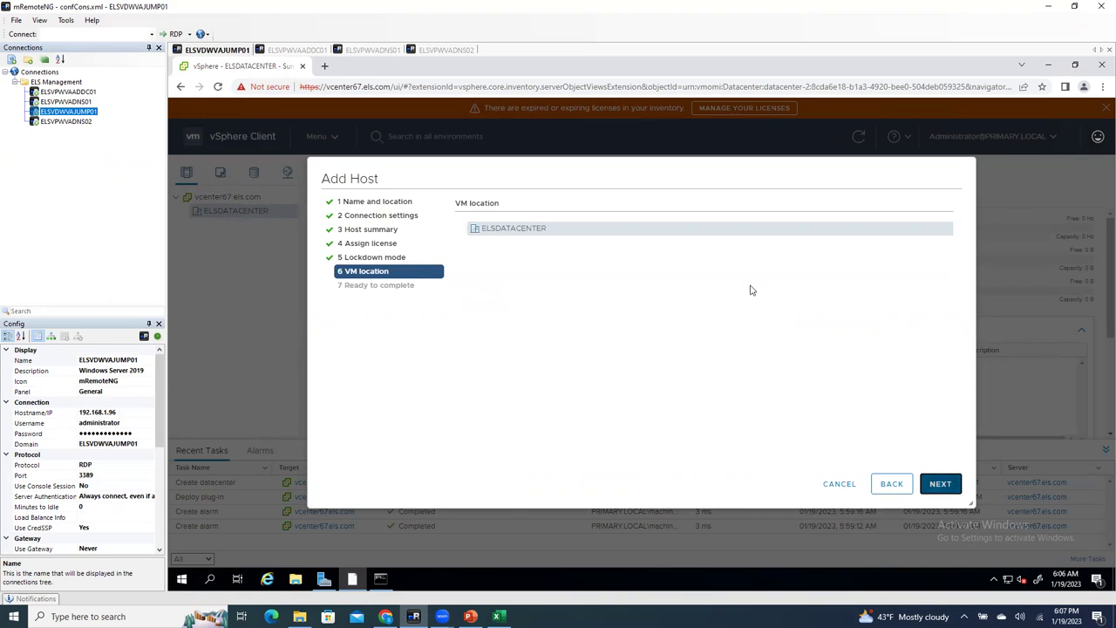
pyautogui.click(938, 484)
pyautogui.click(938, 485)
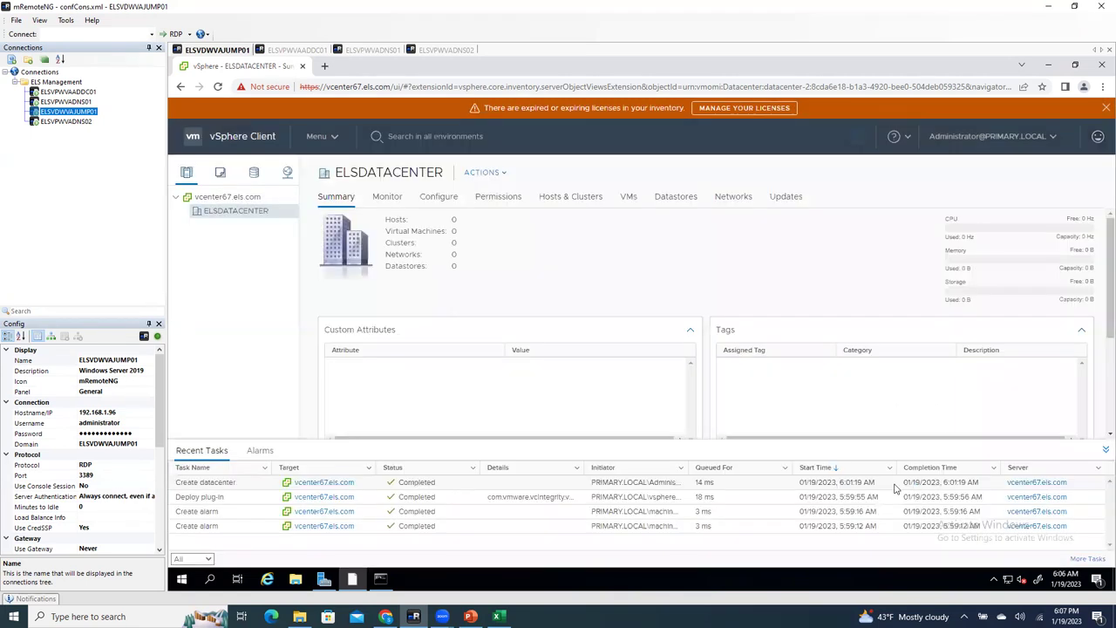
# Step: Abandon the pending Add Host attempt and inspect the failed add standalone host task
pyautogui.rightClick(246, 211)
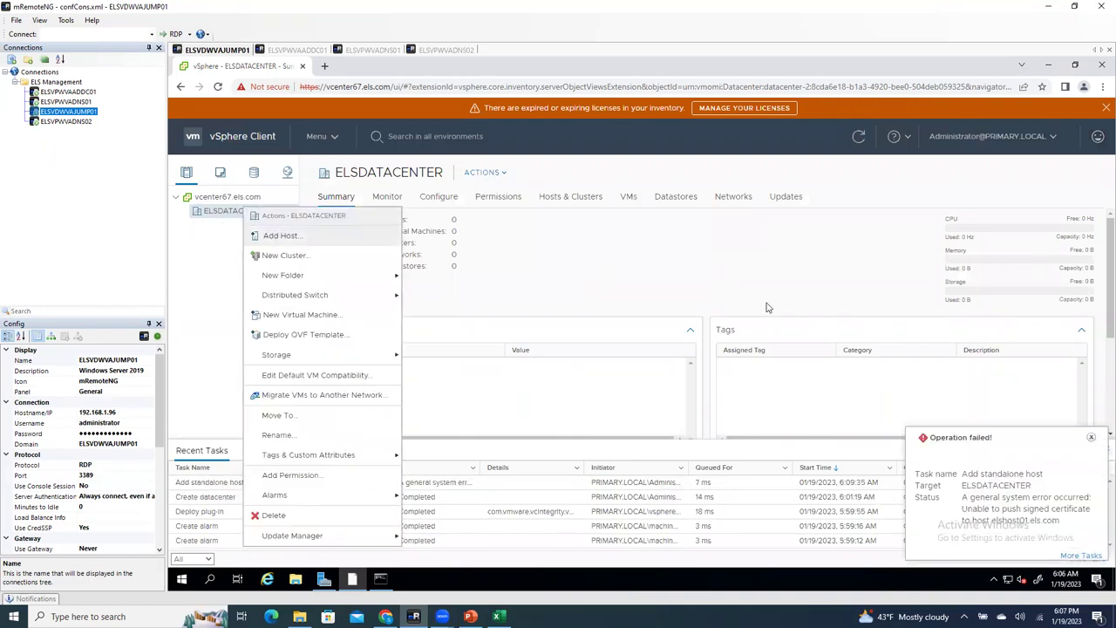
pyautogui.click(279, 237)
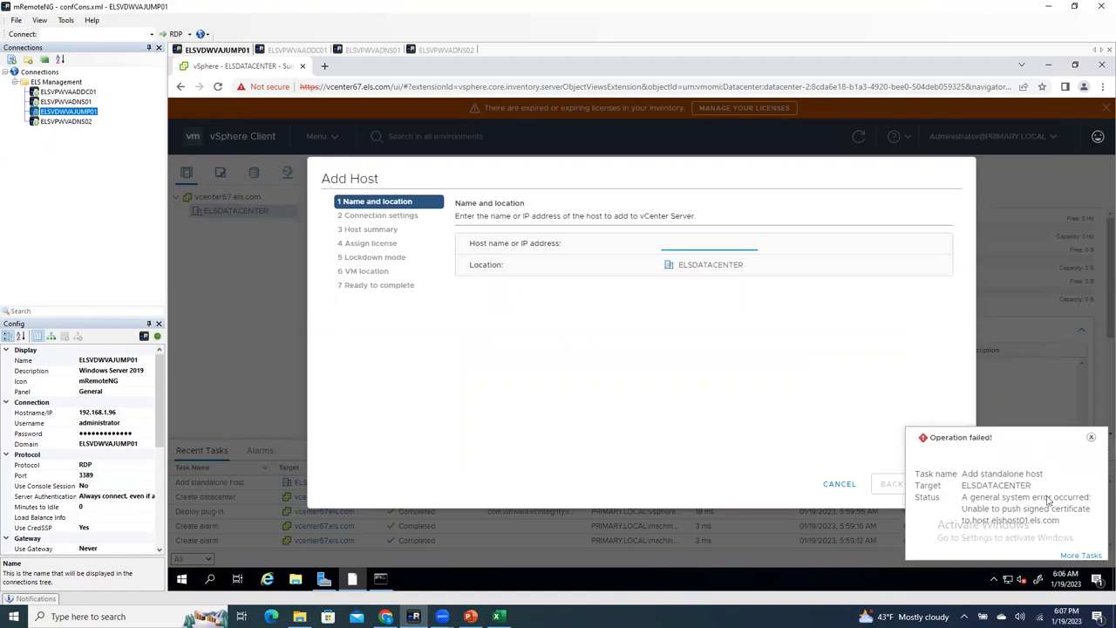
pyautogui.click(1089, 437)
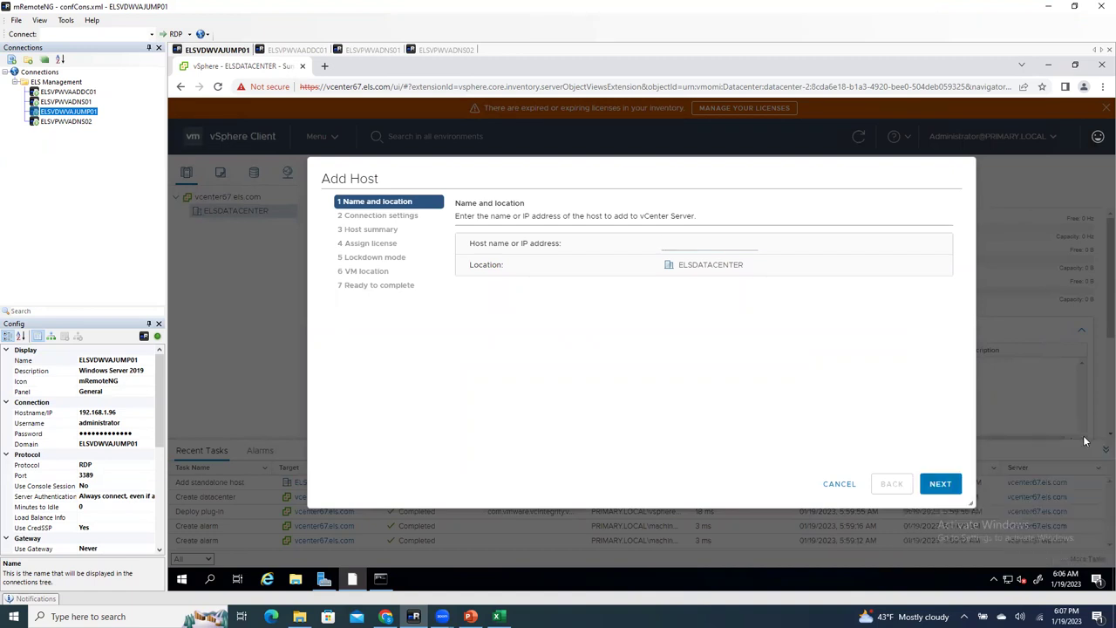
pyautogui.click(842, 485)
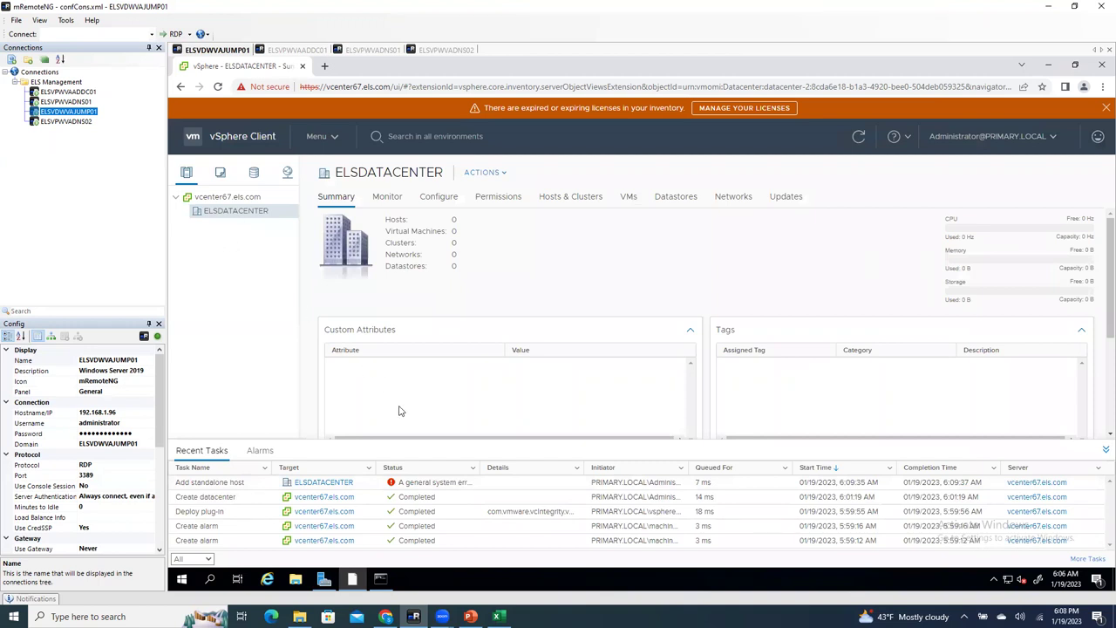
pyautogui.click(424, 489)
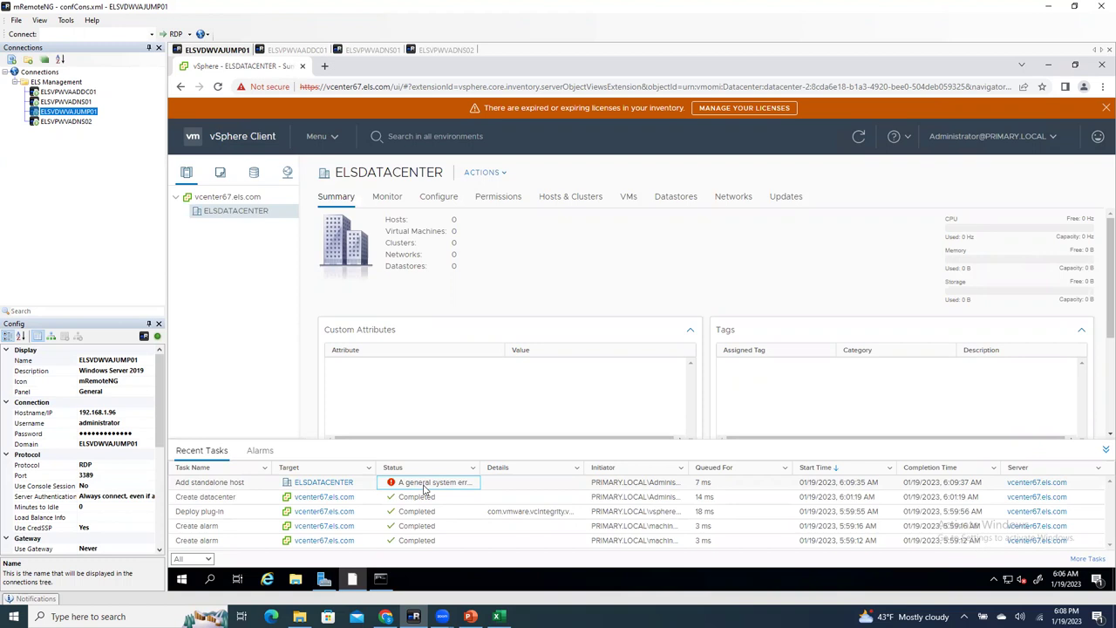
# Step: Start Add Host on ELSDATACENTER for elshost01.els.com and submit the root credentials
pyautogui.rightClick(244, 214)
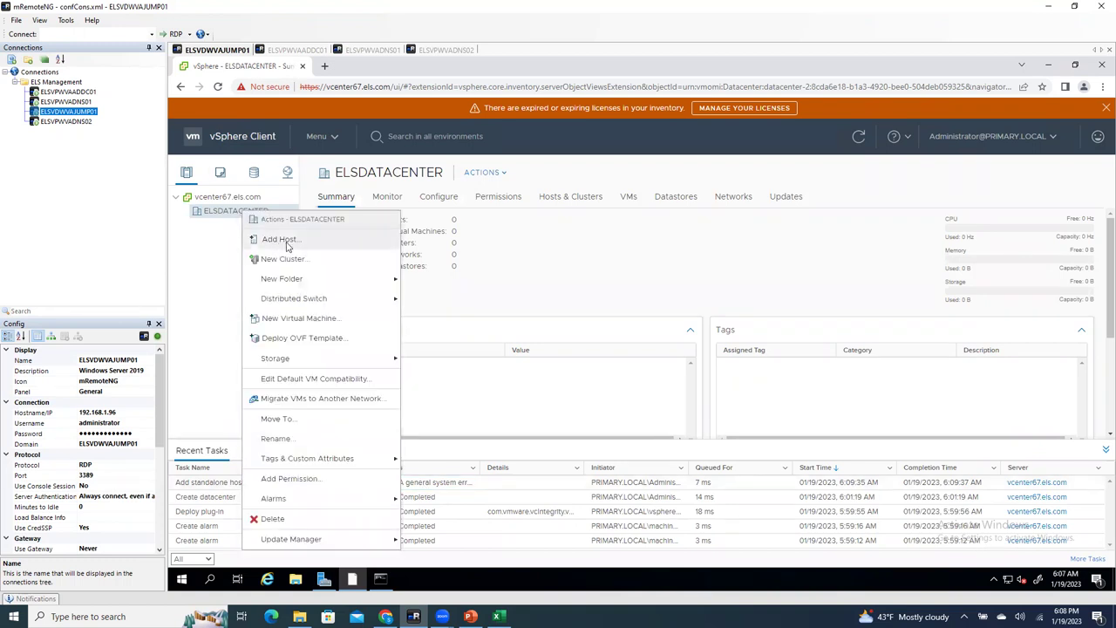
pyautogui.click(281, 239)
pyautogui.write('elshost01.els.com')
pyautogui.click(938, 483)
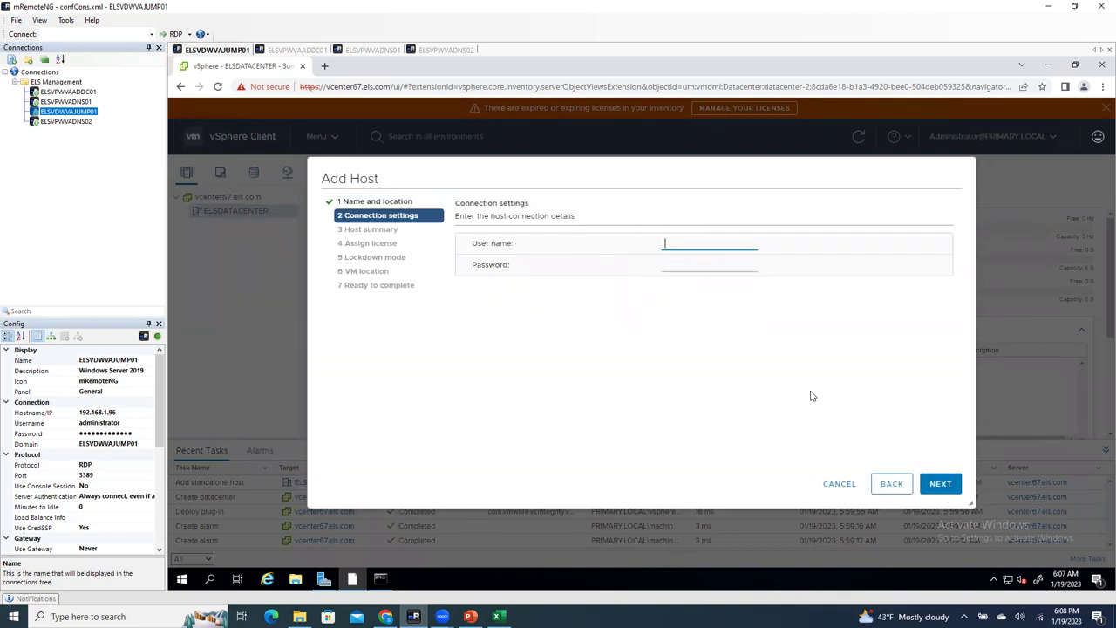
pyautogui.write('root')
pyautogui.press('Tab')
pyautogui.write('•••')
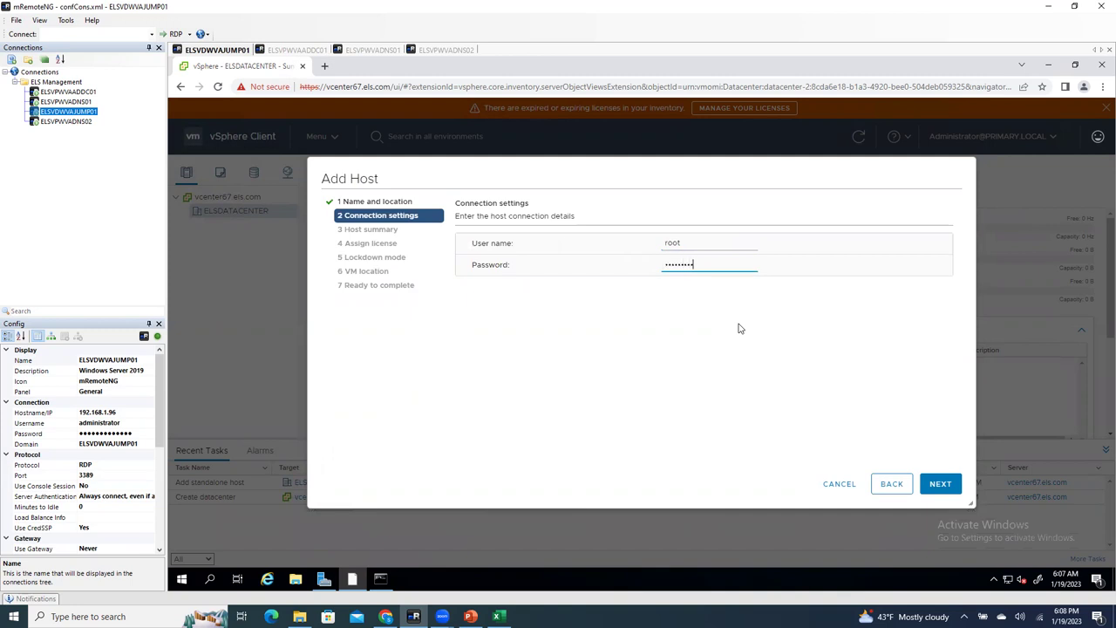
pyautogui.click(938, 486)
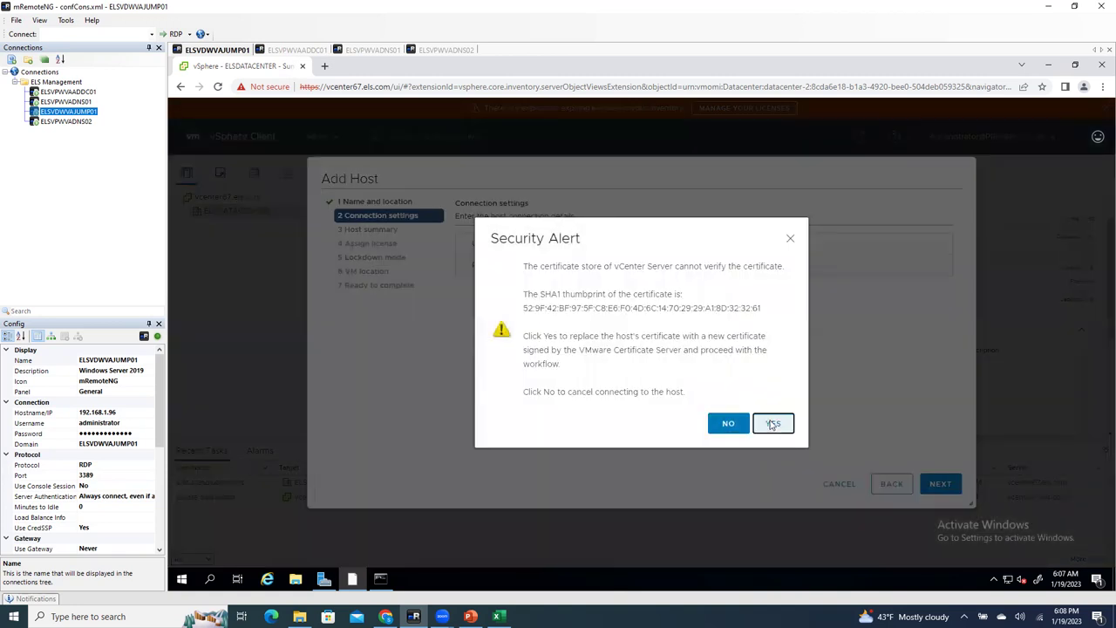
# Step: Accept the certificate replacement, keep the wizard defaults, and finish adding the host
pyautogui.click(768, 424)
pyautogui.click(940, 484)
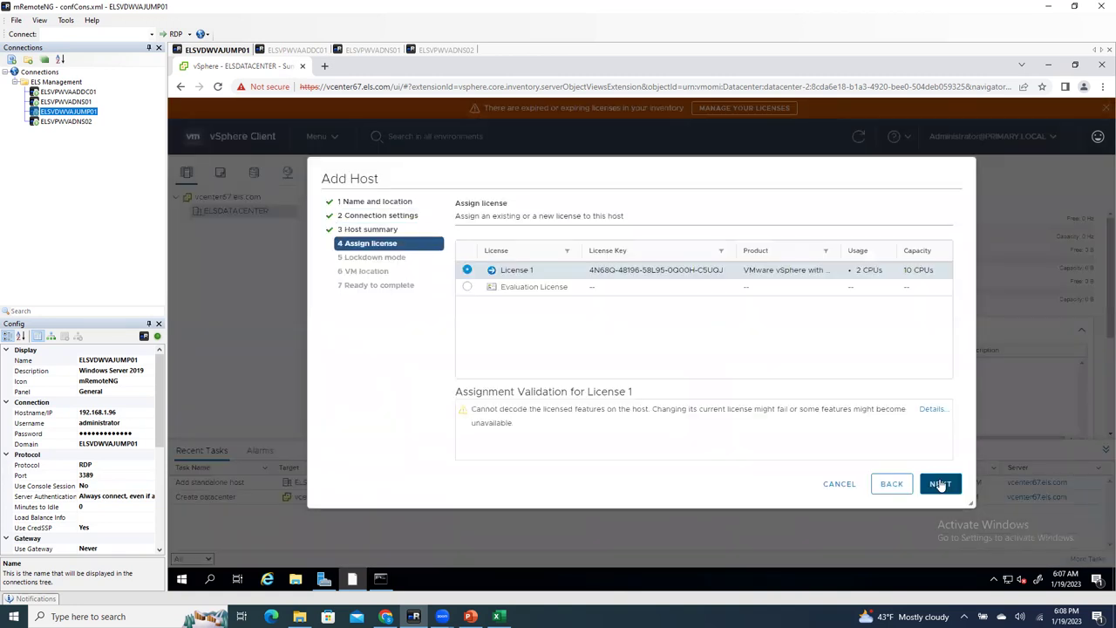
pyautogui.click(940, 484)
pyautogui.click(939, 484)
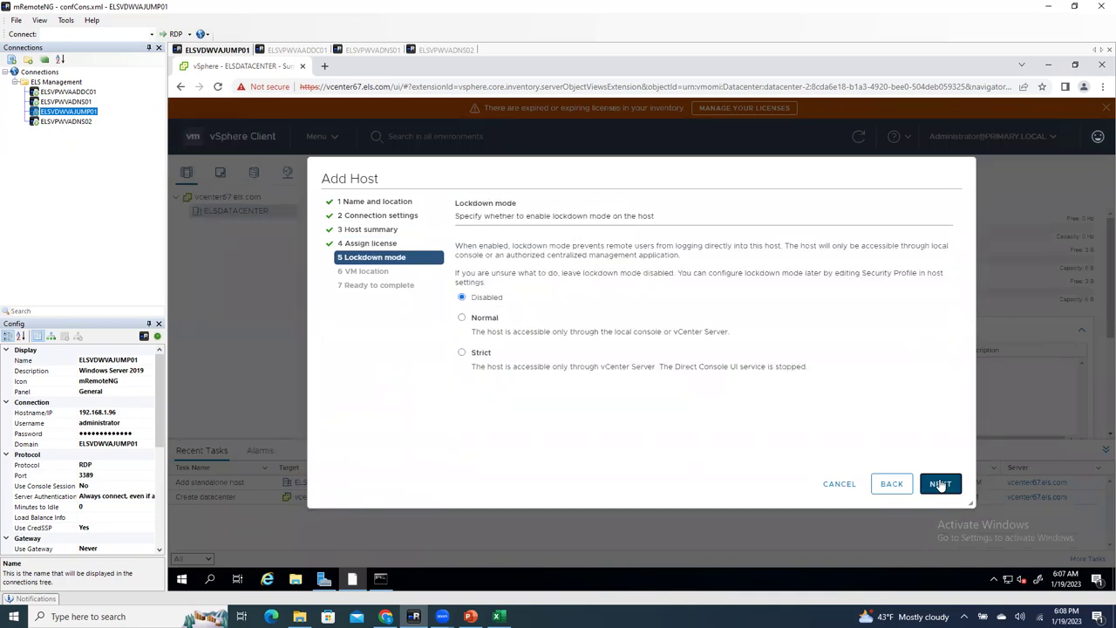
pyautogui.click(940, 485)
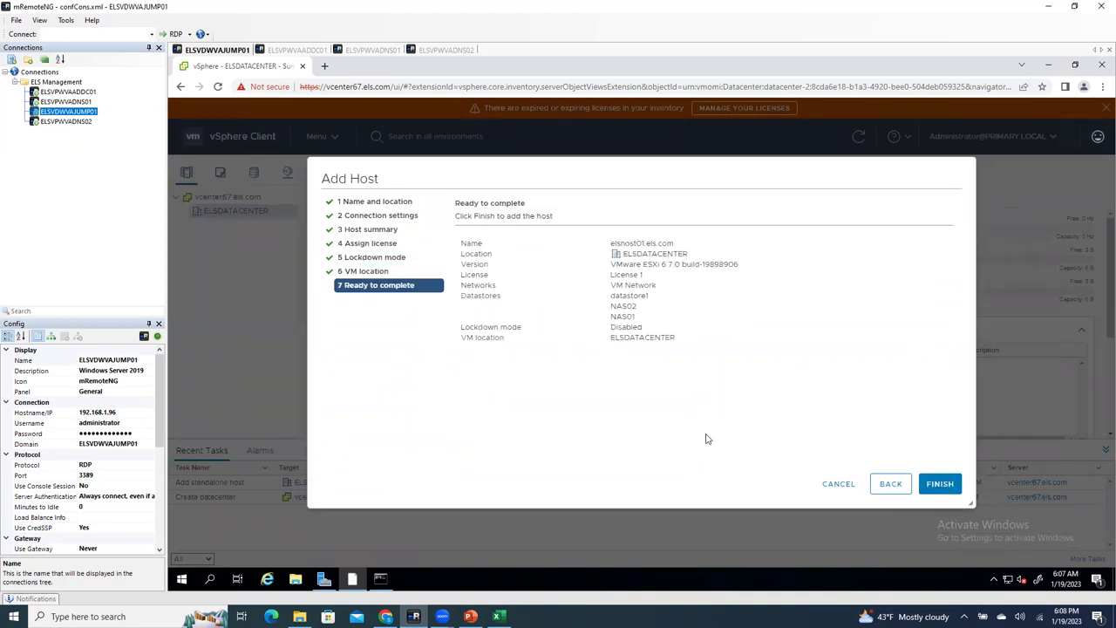
pyautogui.click(925, 483)
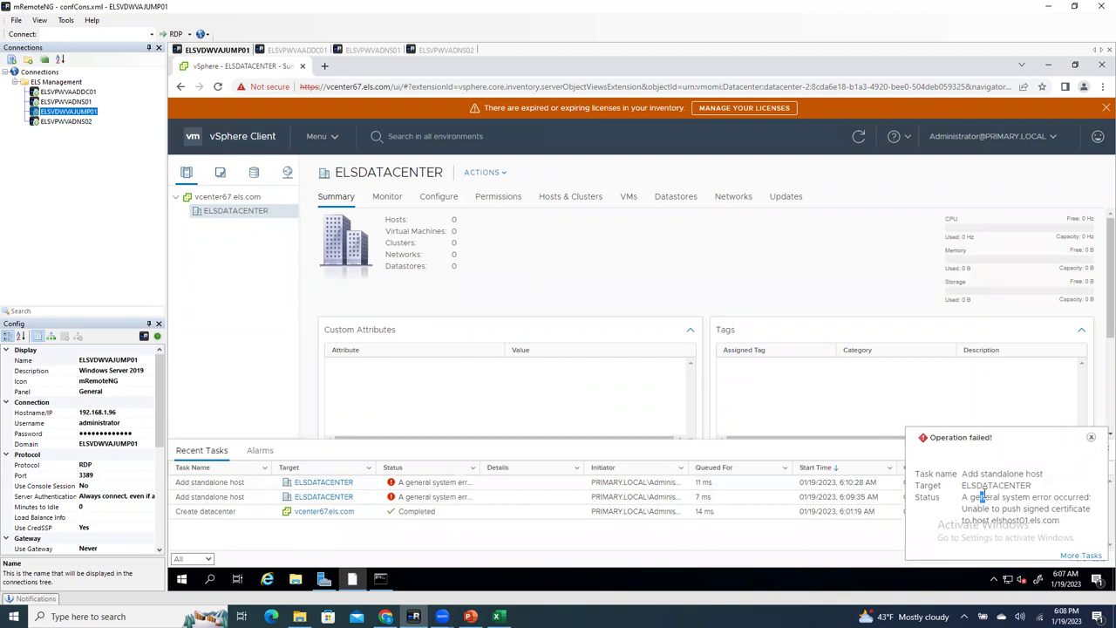
# Step: Dismiss the failure notice and reopen Add Host for ELSDATACENTER, entering 192.168.1 as the address
pyautogui.moveTo(982, 497); pyautogui.dragTo(962, 474)
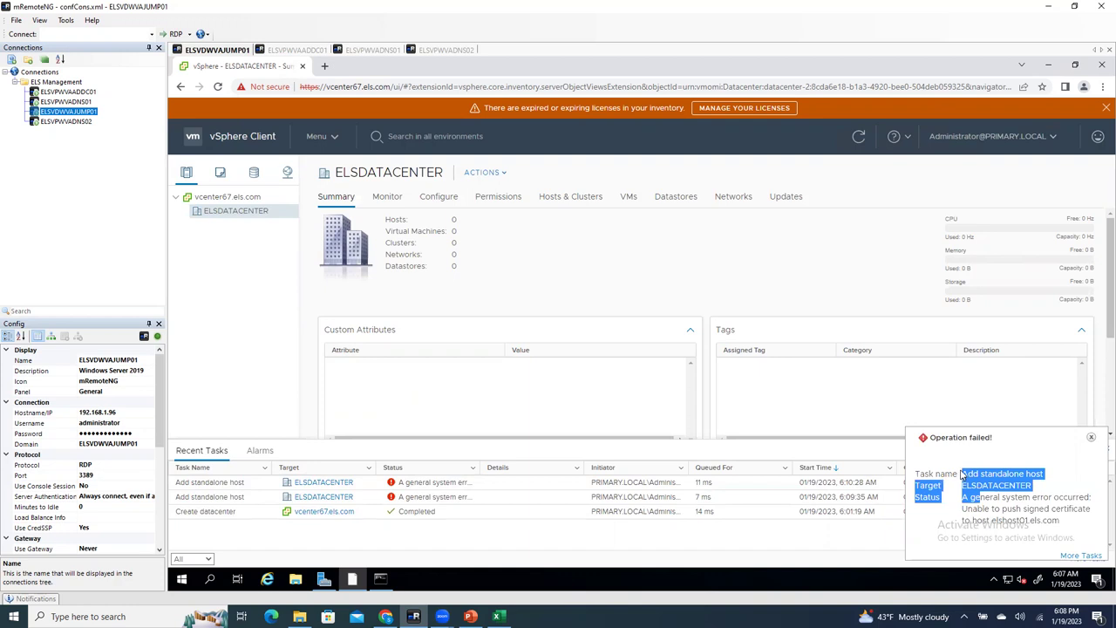
pyautogui.click(1093, 437)
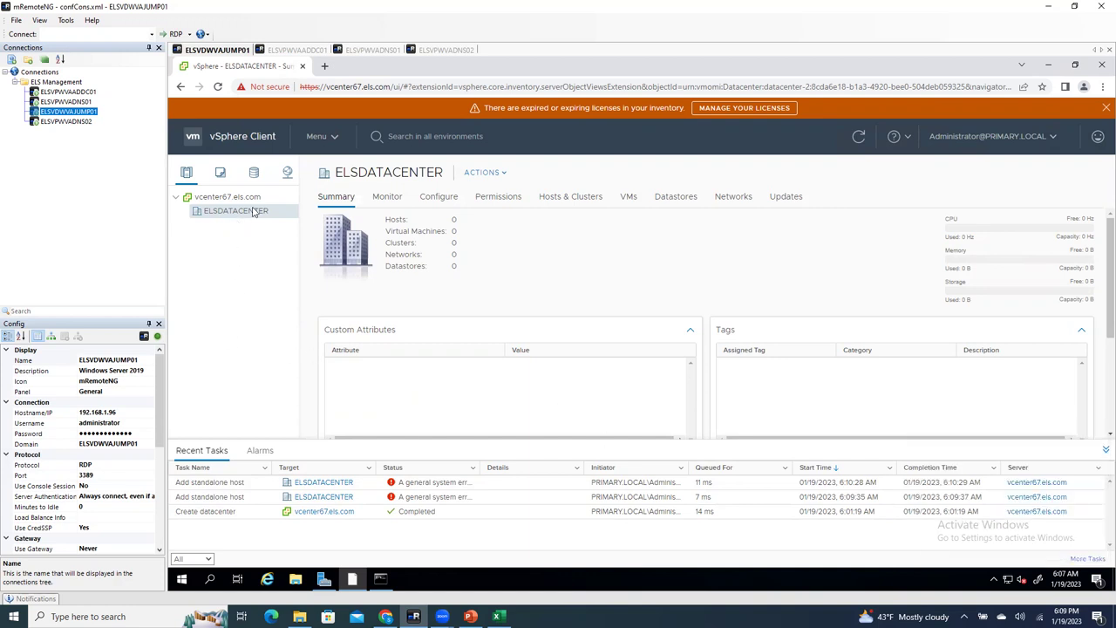
pyautogui.rightClick(253, 212)
pyautogui.click(337, 242)
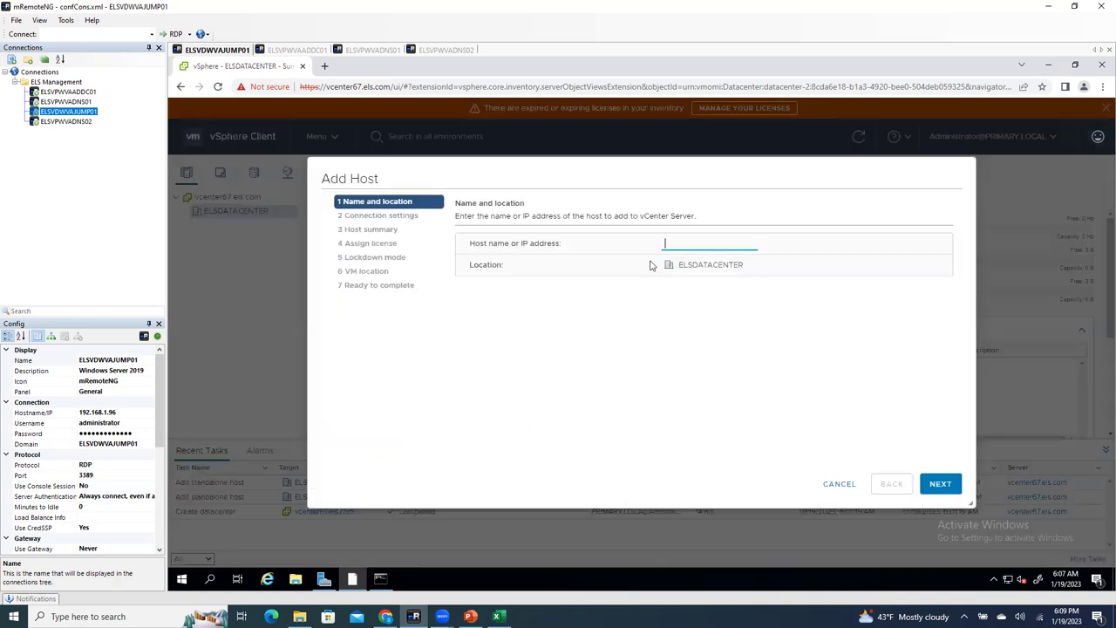
pyautogui.write('192.168.1.')
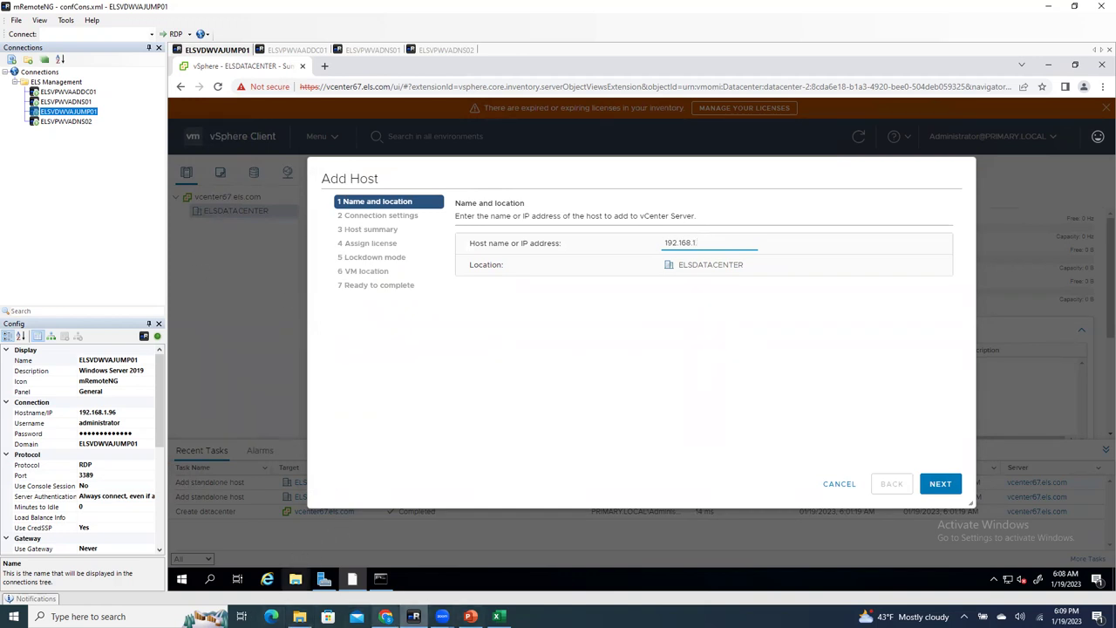
pyautogui.click(385, 617)
# Step: Load the iDRAC at 192.168.1.8 in a new tab and log in as root
pyautogui.click(489, 8)
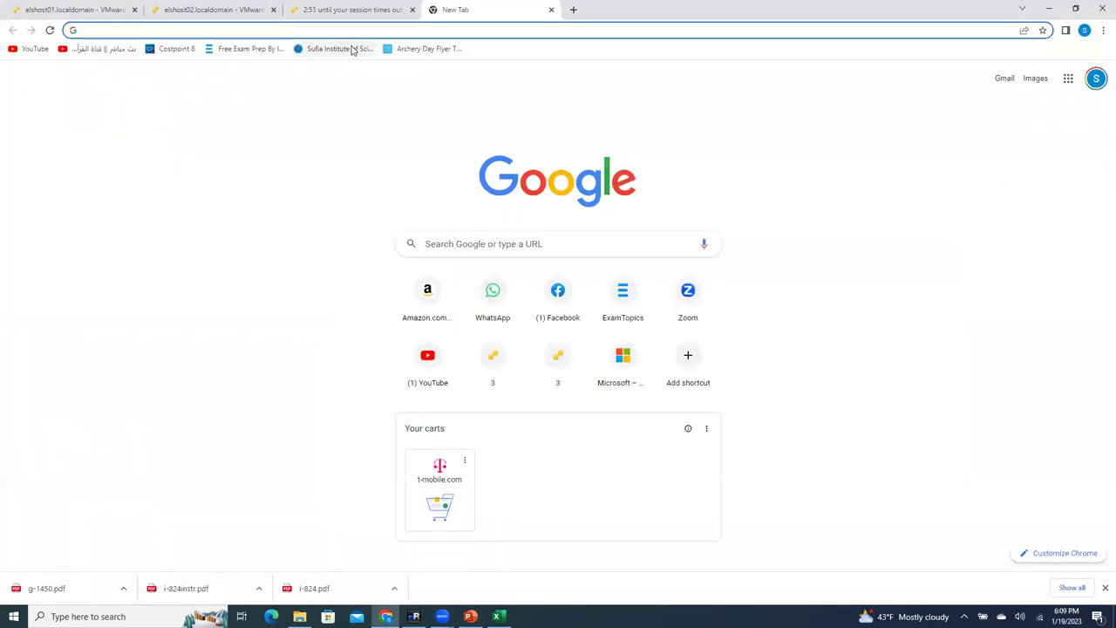
pyautogui.write('192.168.1.8')
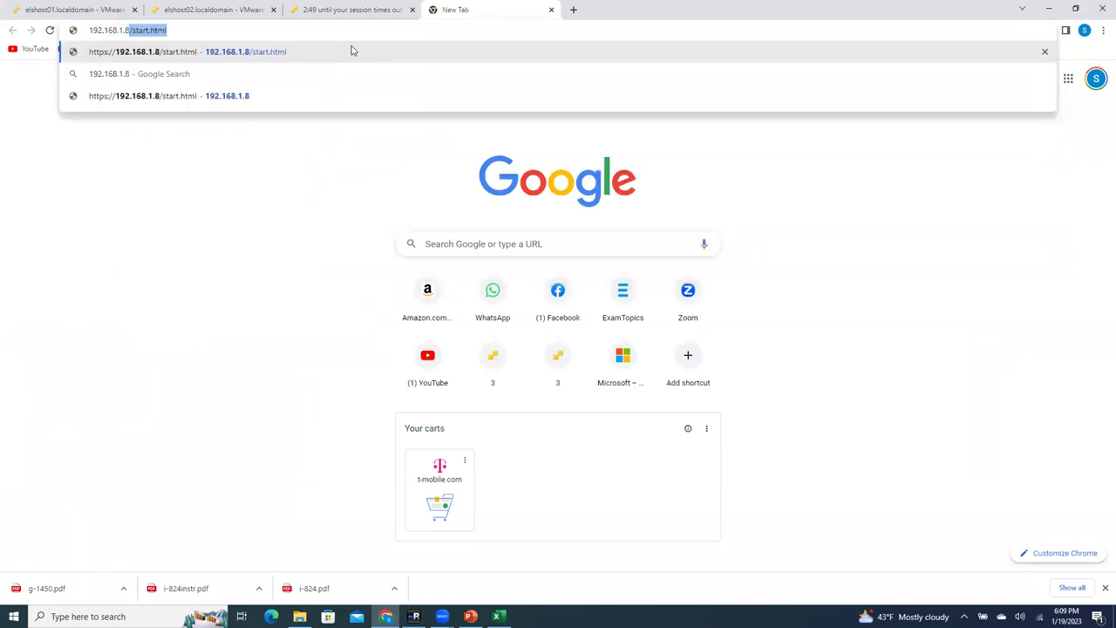
pyautogui.press('Delete')
pyautogui.press('Return')
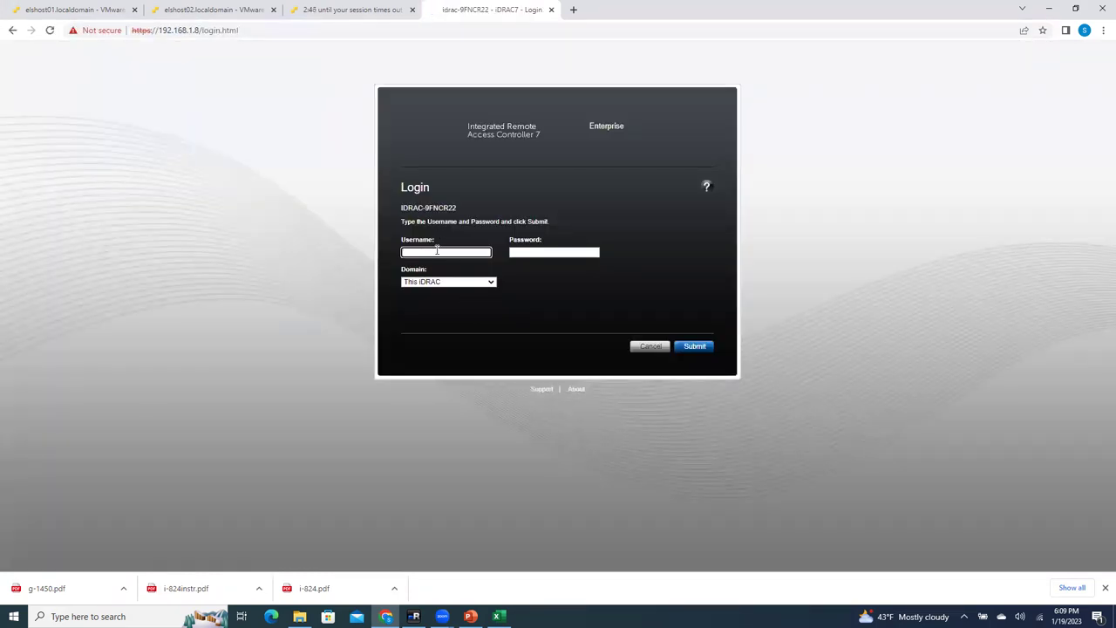
pyautogui.press('Tab')
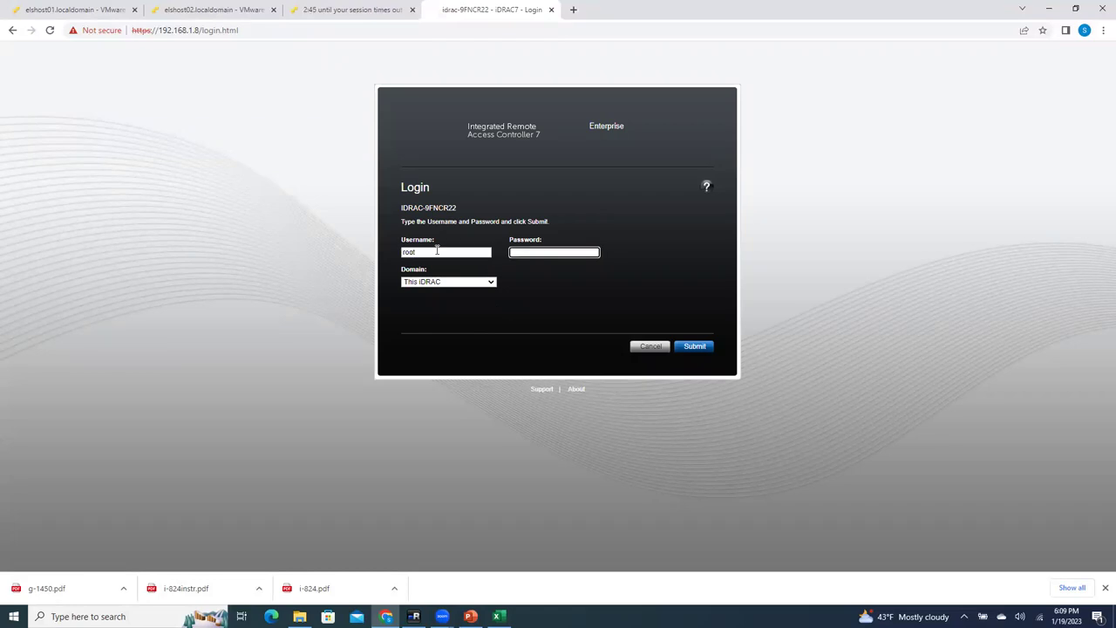
pyautogui.press('Return')
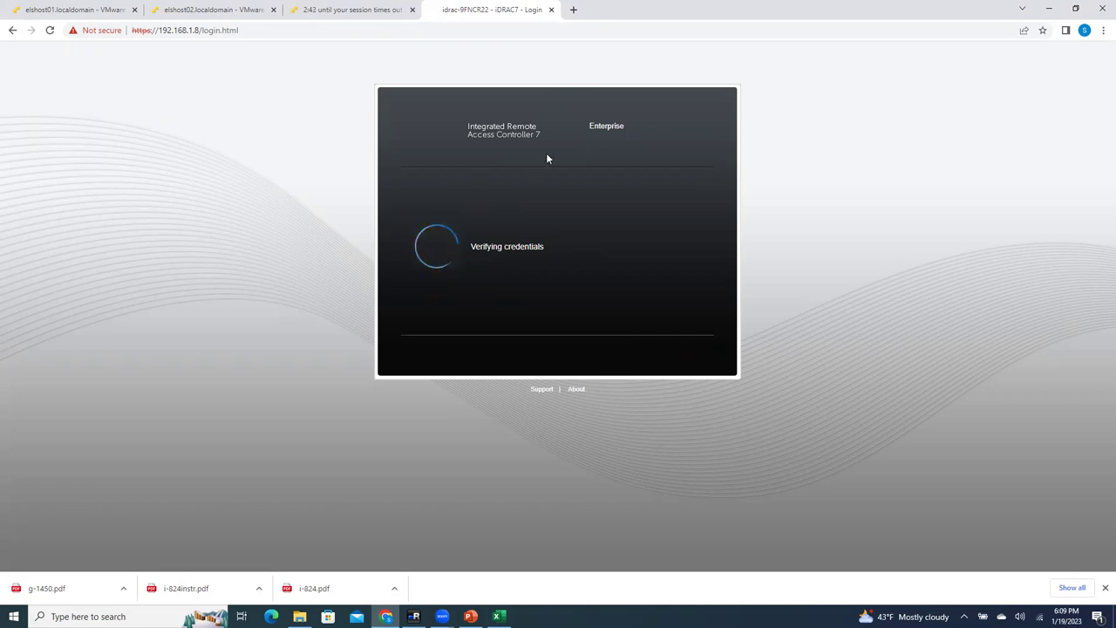
# Step: Keep the default iDRAC password and launch the server's virtual console
pyautogui.click(344, 9)
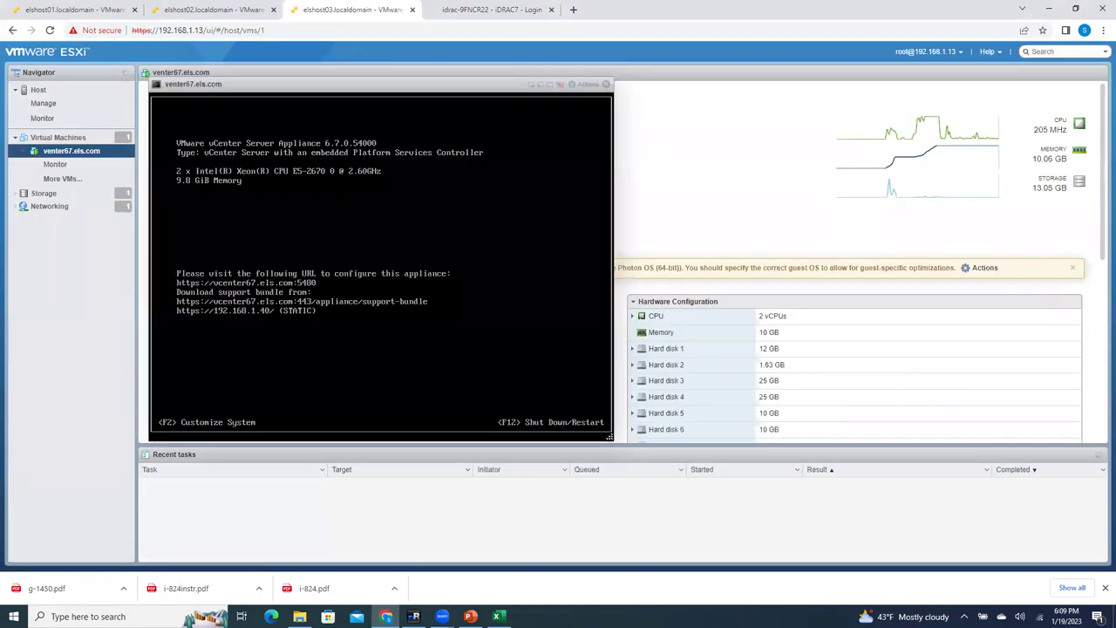
pyautogui.click(606, 83)
pyautogui.click(534, 9)
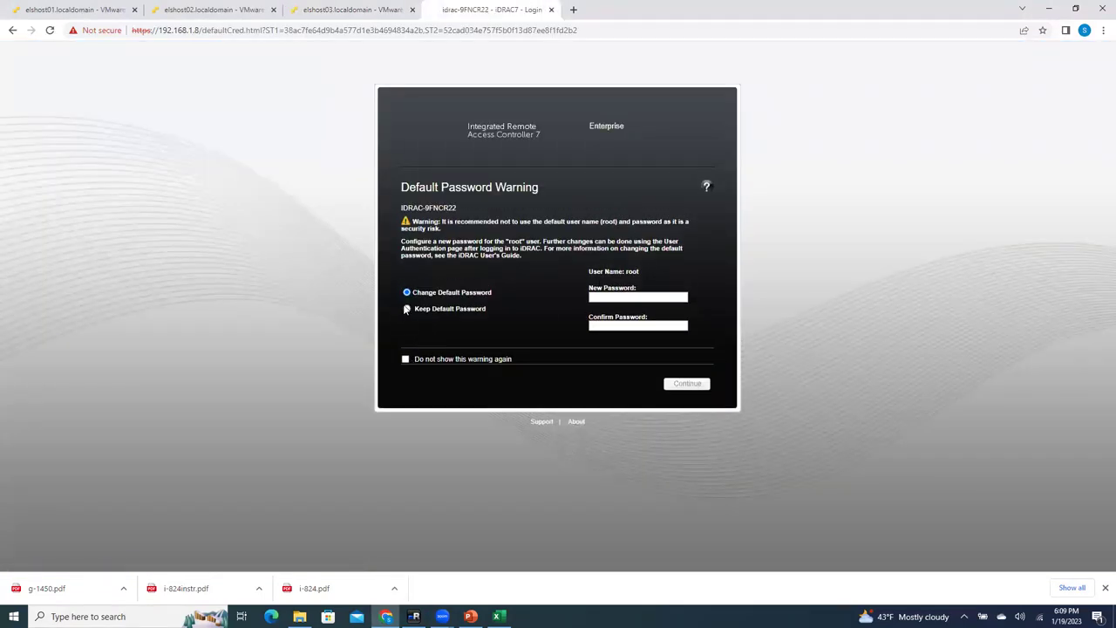
pyautogui.click(406, 309)
pyautogui.click(685, 382)
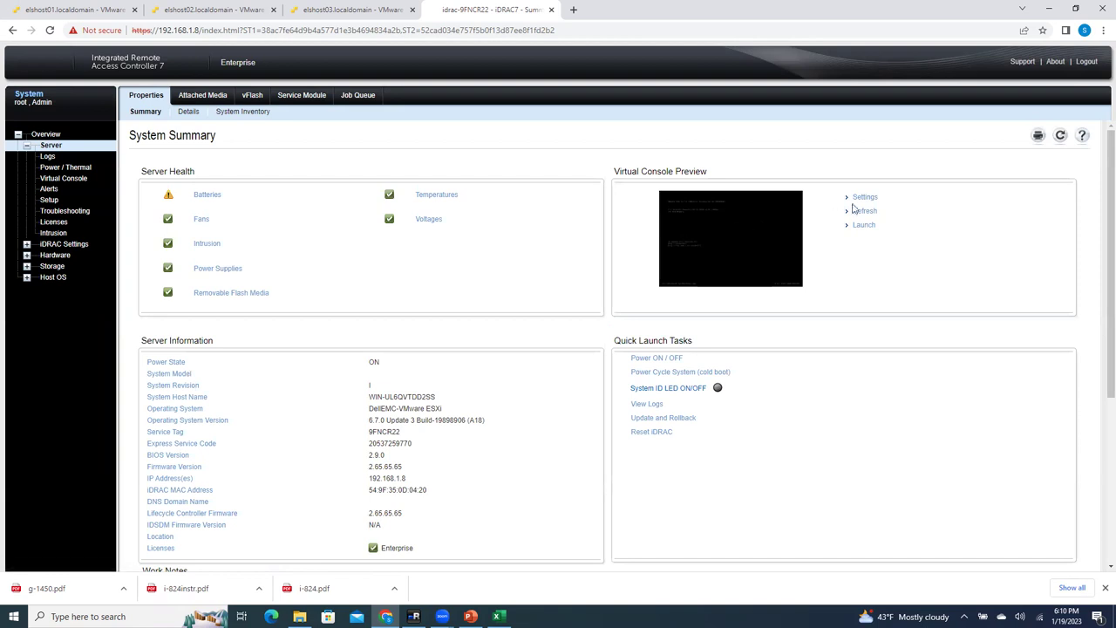
pyautogui.click(863, 225)
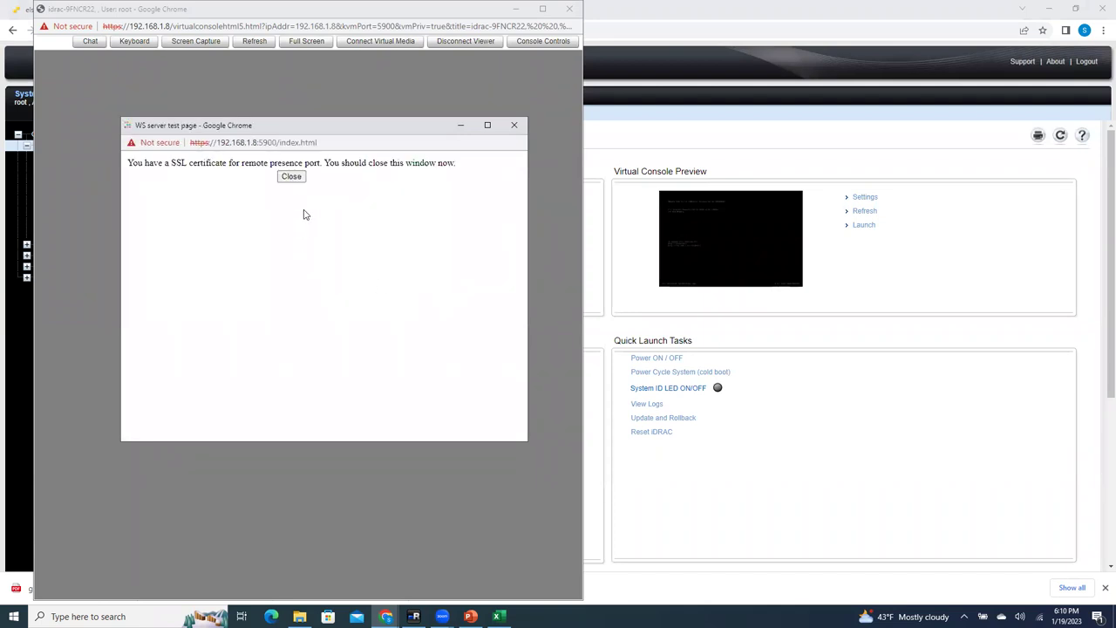
# Step: Close the SSL notice, log in to the ESXi direct console as root, and maximize the viewer
pyautogui.click(296, 182)
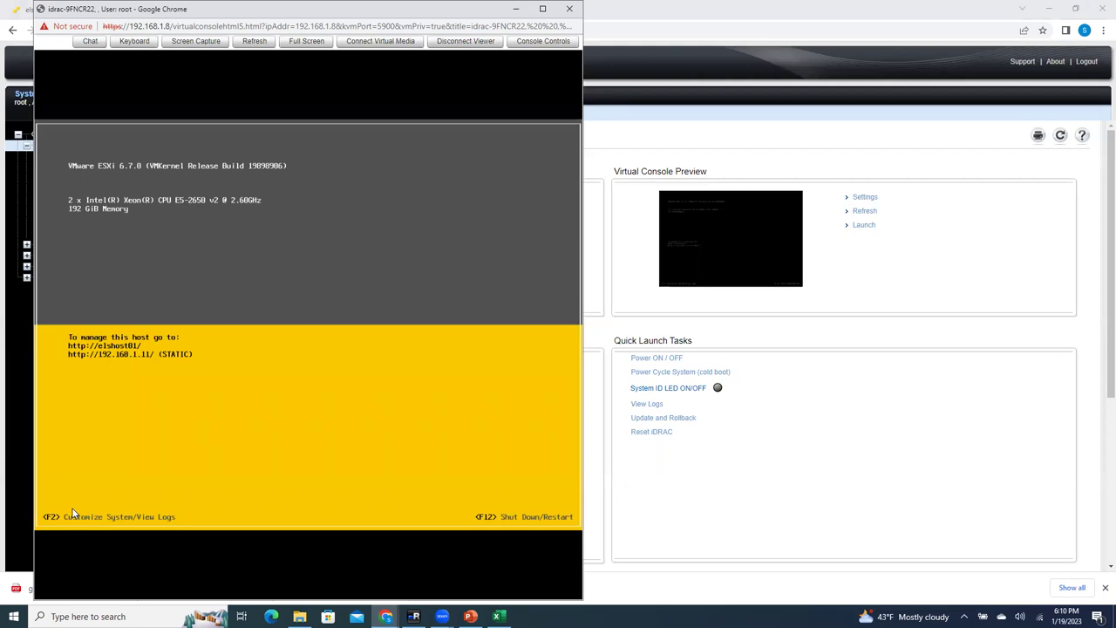
pyautogui.press('F2')
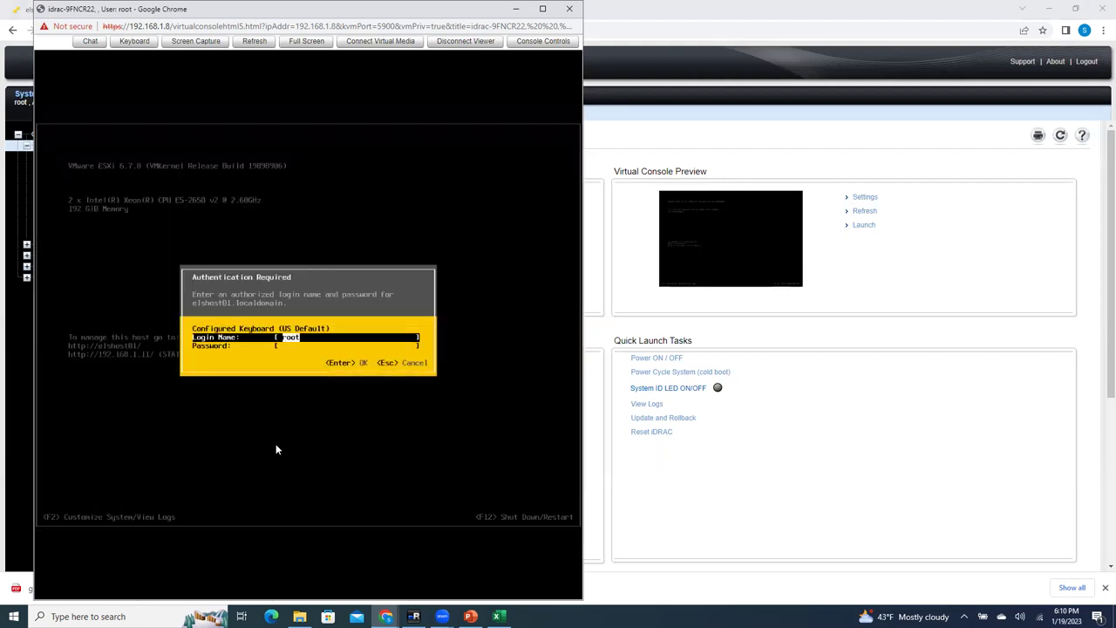
pyautogui.press('Tab')
pyautogui.write('************')
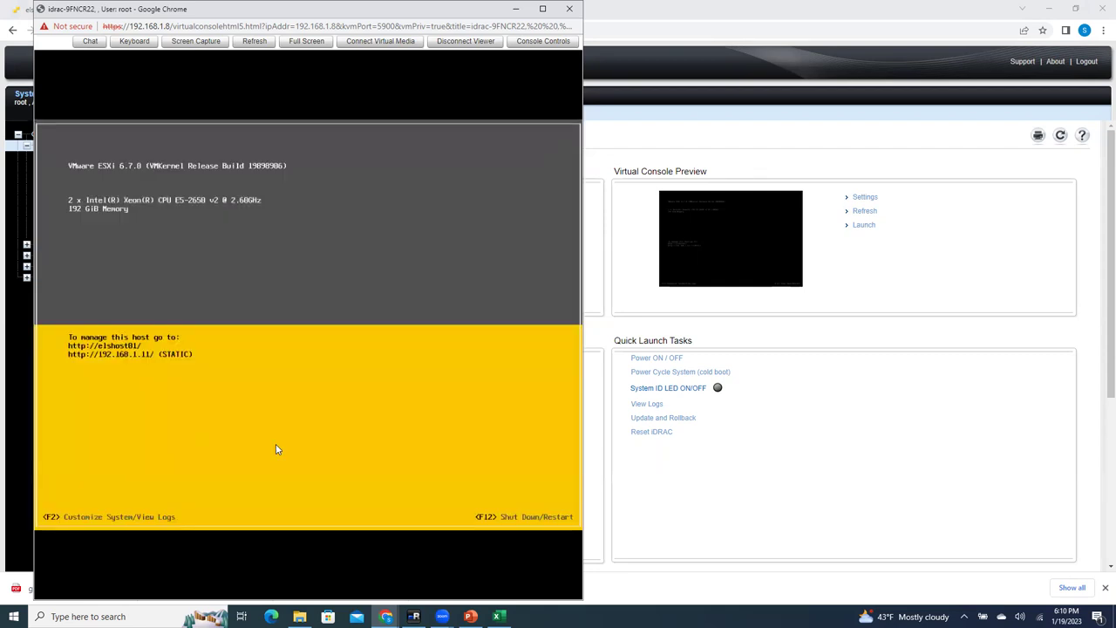
pyautogui.click(542, 8)
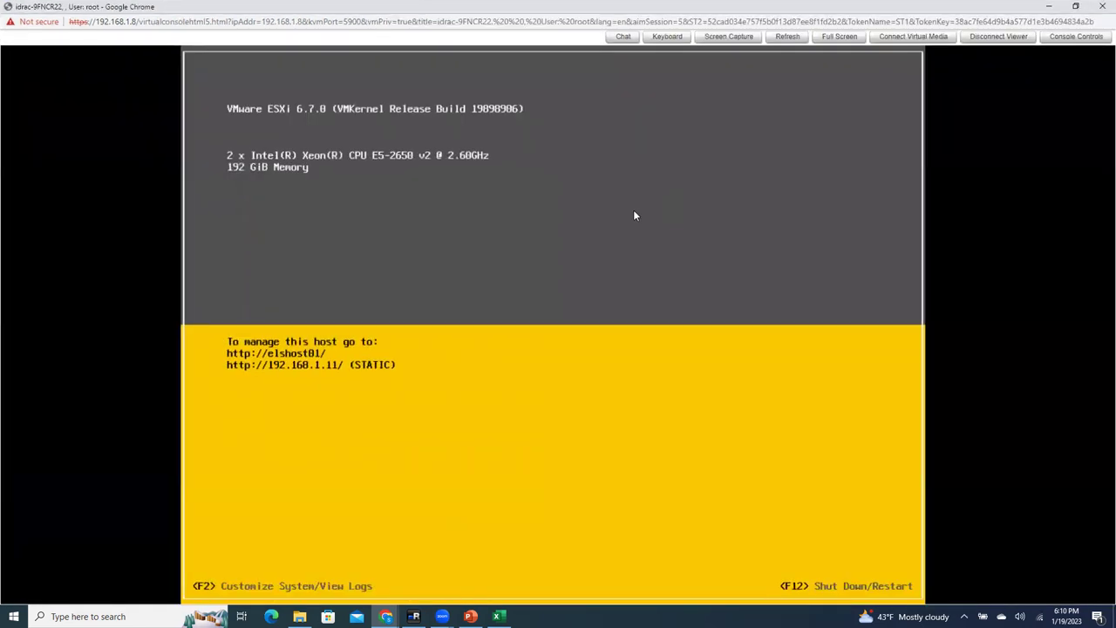
# Step: Open Configure Management Network and review the VLAN, IPv4, IPv6, DNS and custom suffix settings
pyautogui.press('F2')
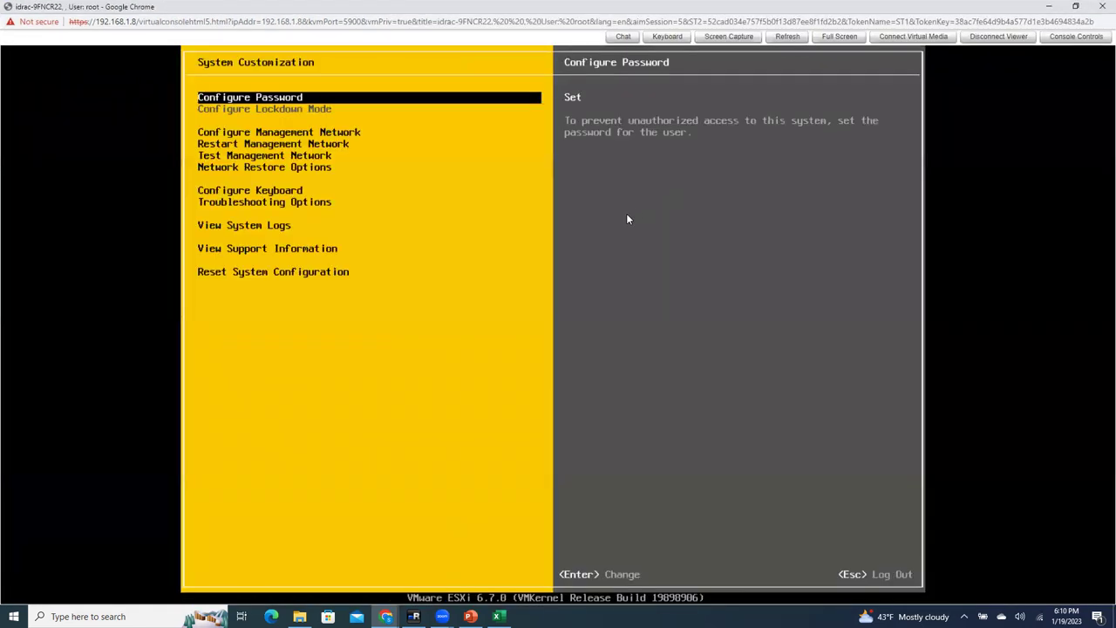
pyautogui.press('Down')
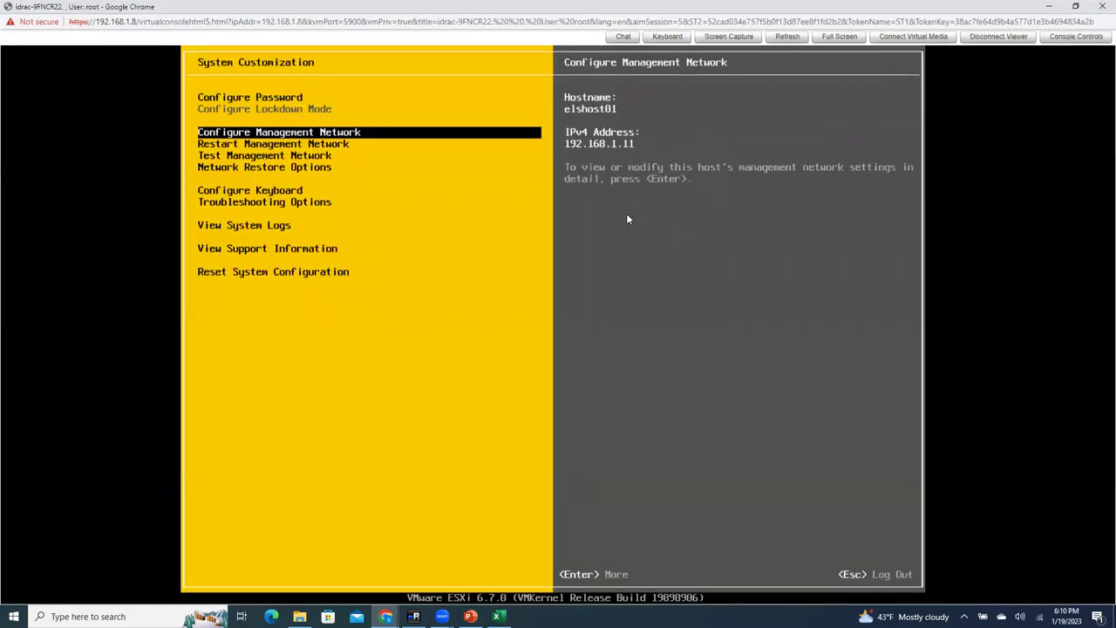
pyautogui.press('Return')
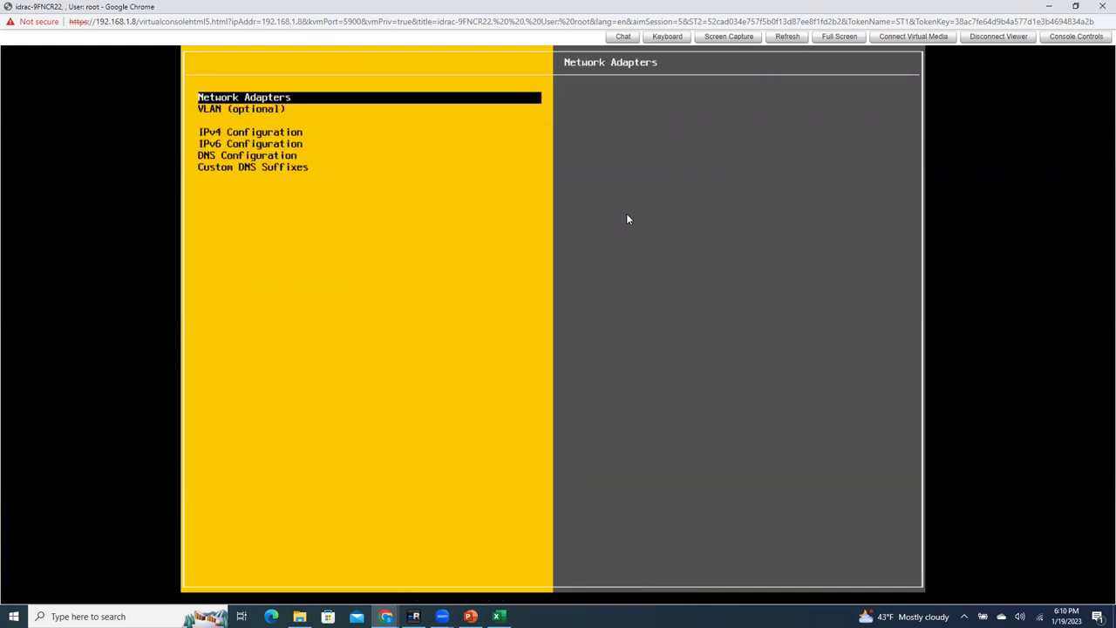
pyautogui.press('Down')
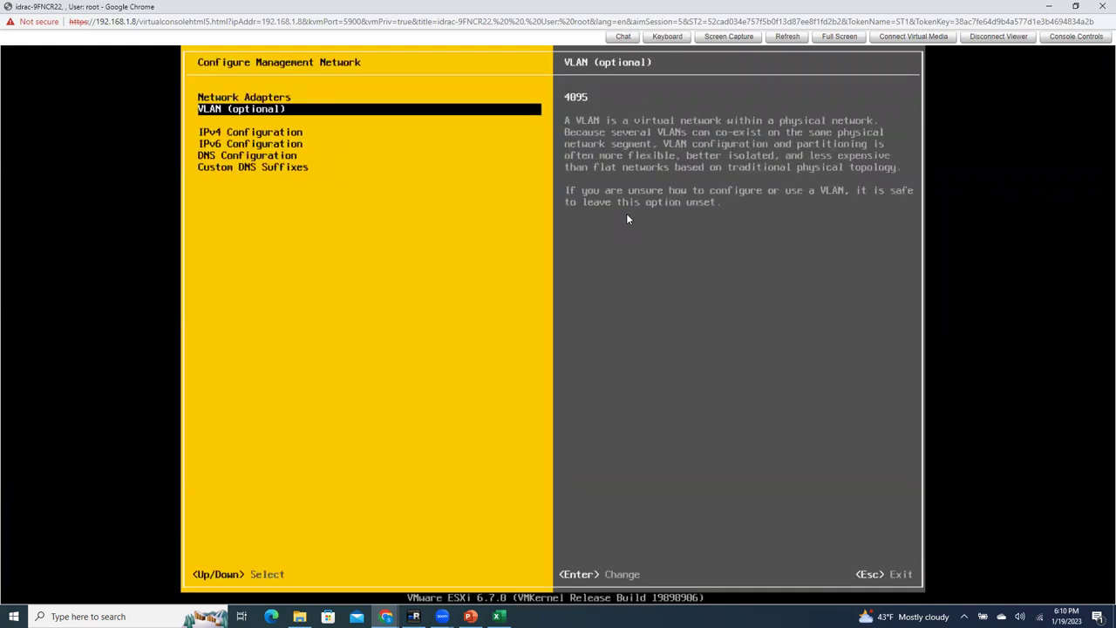
pyautogui.press('Down')
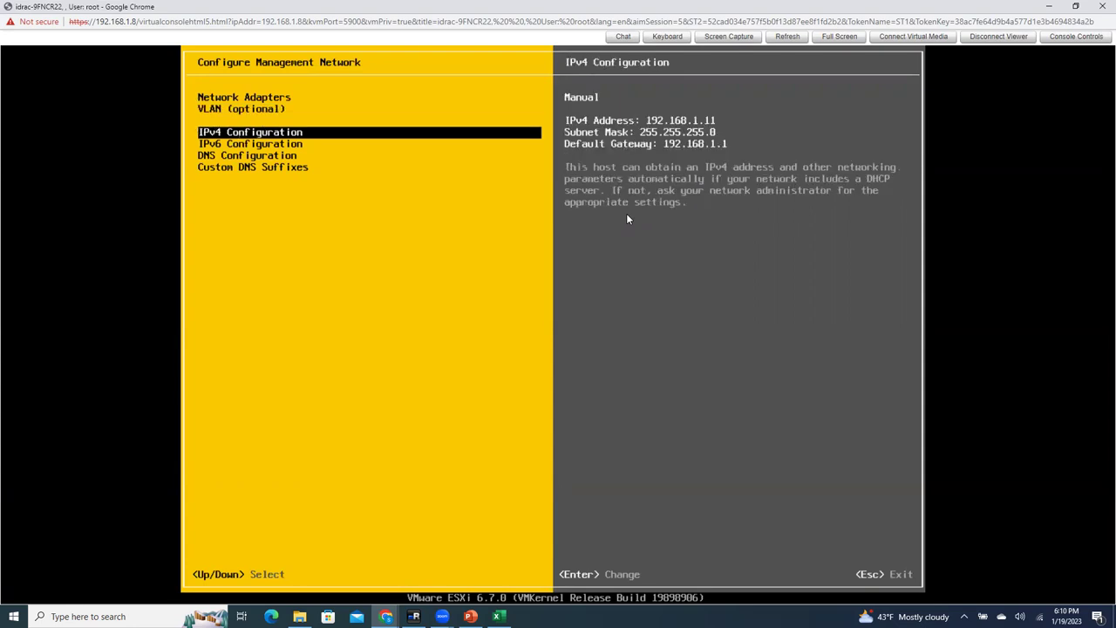
pyautogui.press('Down')
pyautogui.press('Up')
pyautogui.press('Down')
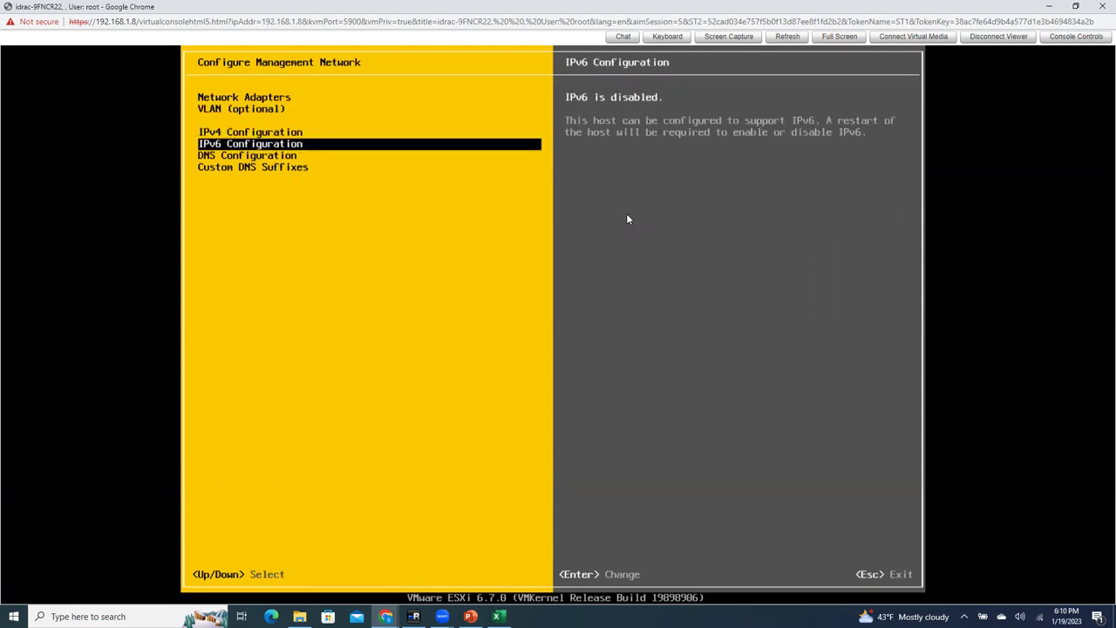
pyautogui.press('Down')
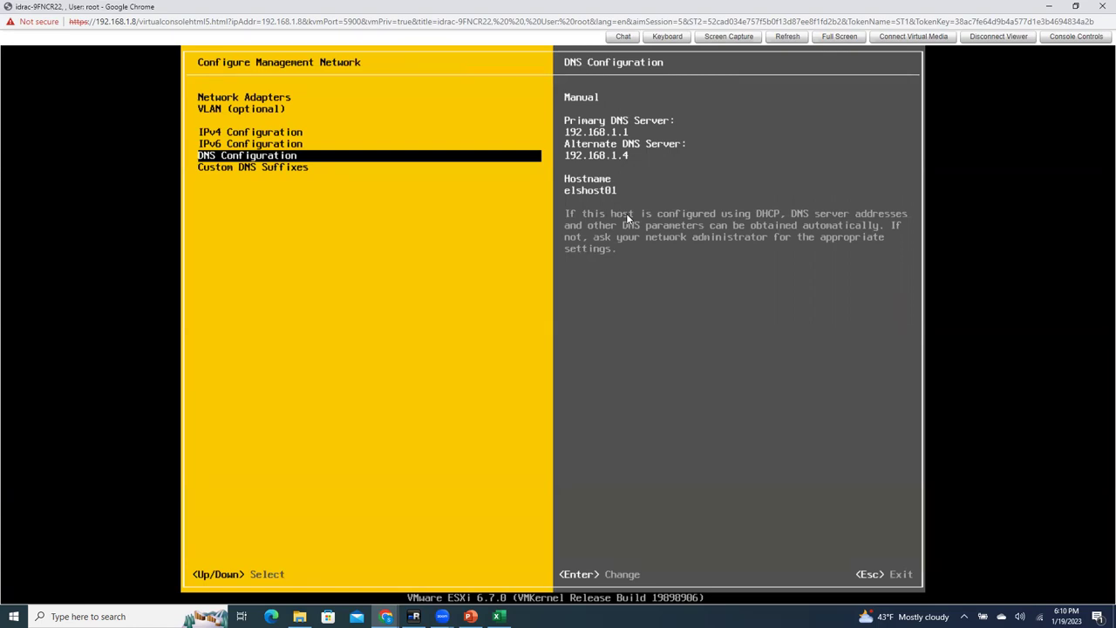
pyautogui.press('Down')
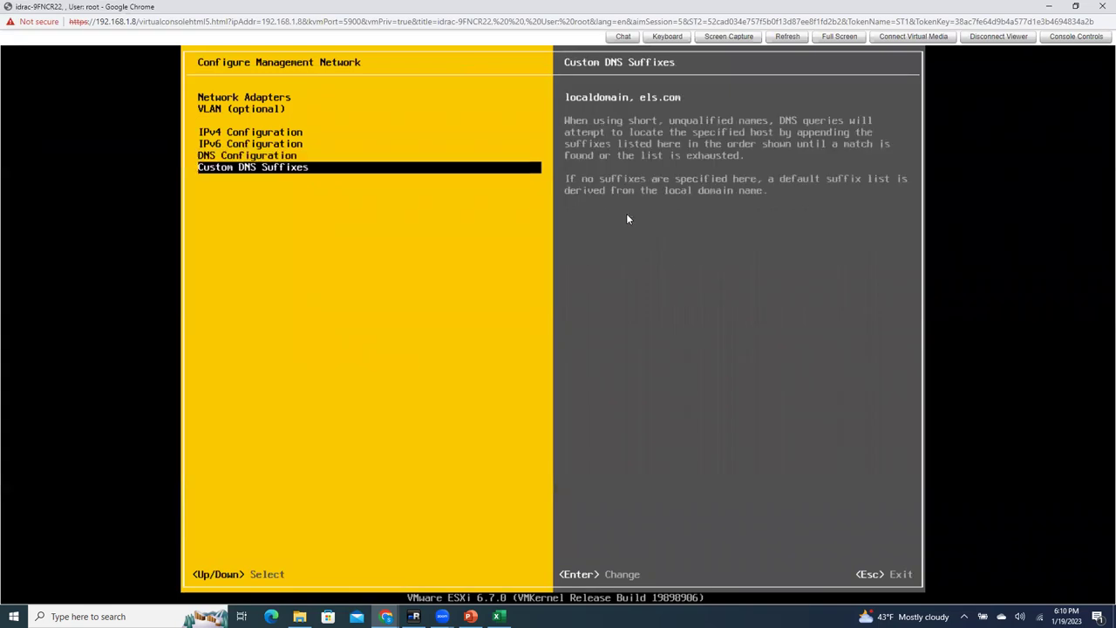
pyautogui.press('Up')
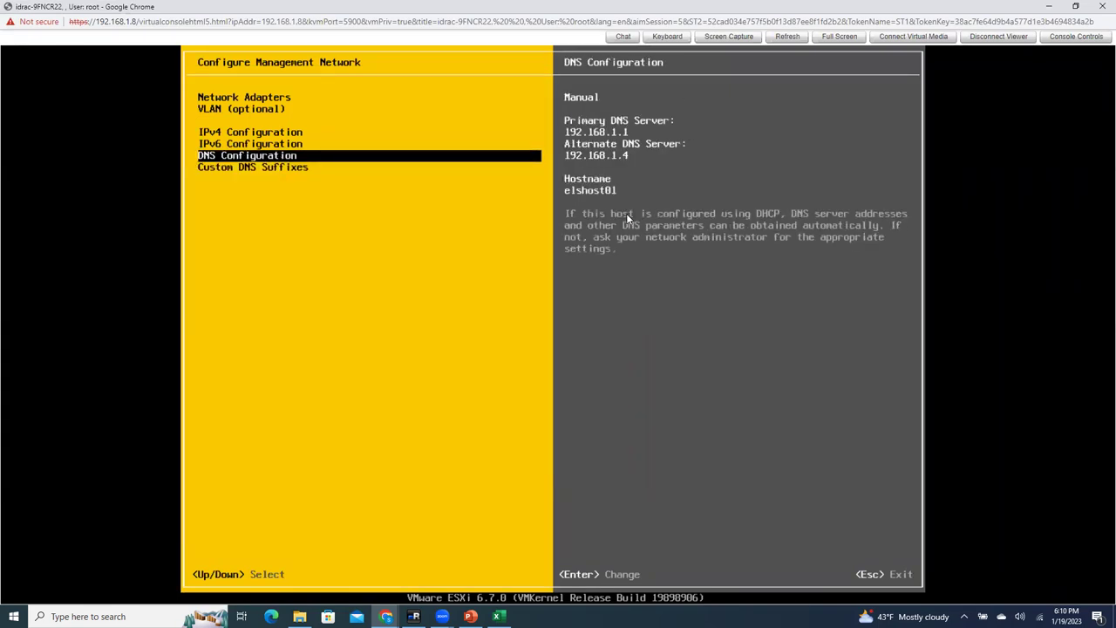
# Step: Trim localdomain from the custom DNS suffixes, then decline applying the change
pyautogui.press('Down')
pyautogui.press('Return')
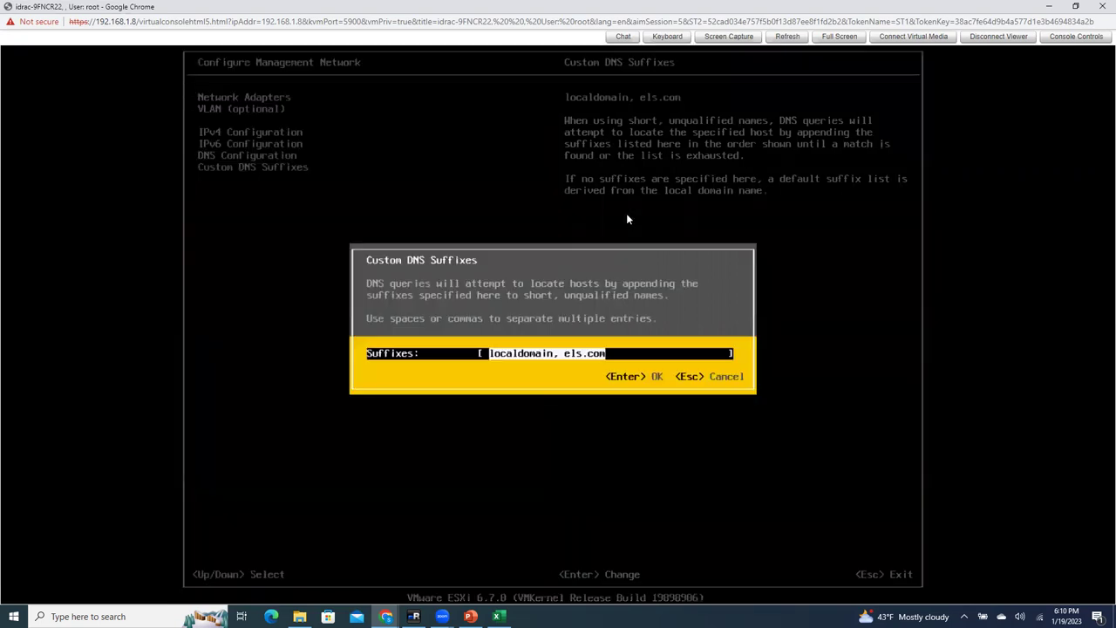
pyautogui.press('End')
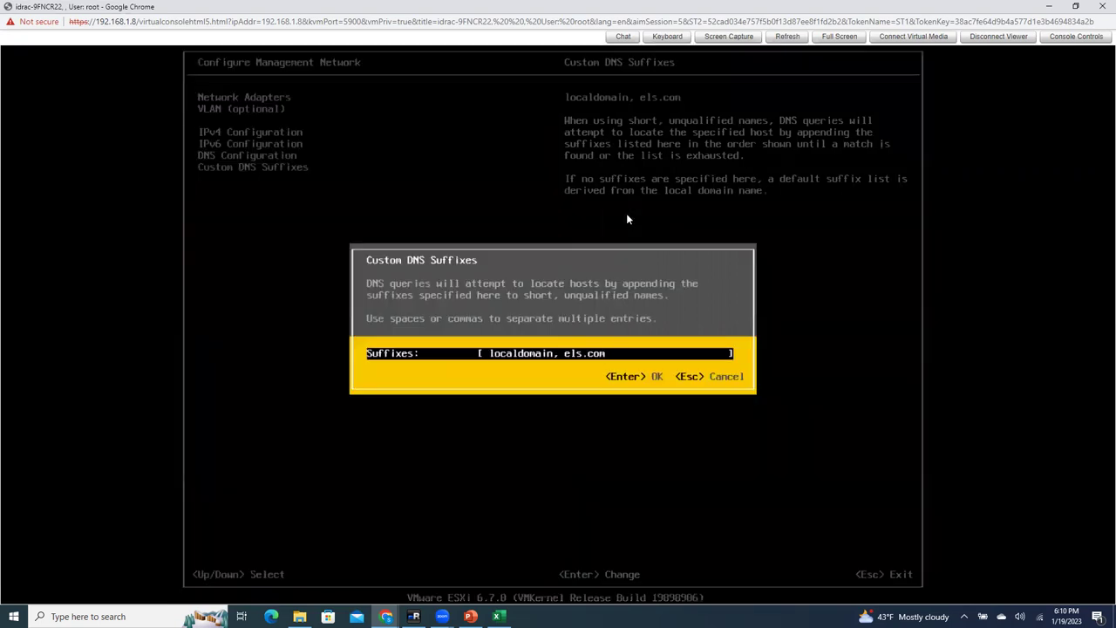
pyautogui.press('BackSpace')
pyautogui.press('BackSpace')
pyautogui.press('BackSpace')
pyautogui.press('BackSpace')
pyautogui.press('BackSpace')
pyautogui.press('BackSpace')
pyautogui.press('BackSpace')
pyautogui.press('BackSpace')
pyautogui.press('BackSpace')
pyautogui.press('BackSpace')
pyautogui.press('BackSpace')
pyautogui.press('BackSpace')
pyautogui.press('BackSpace')
pyautogui.press('Return')
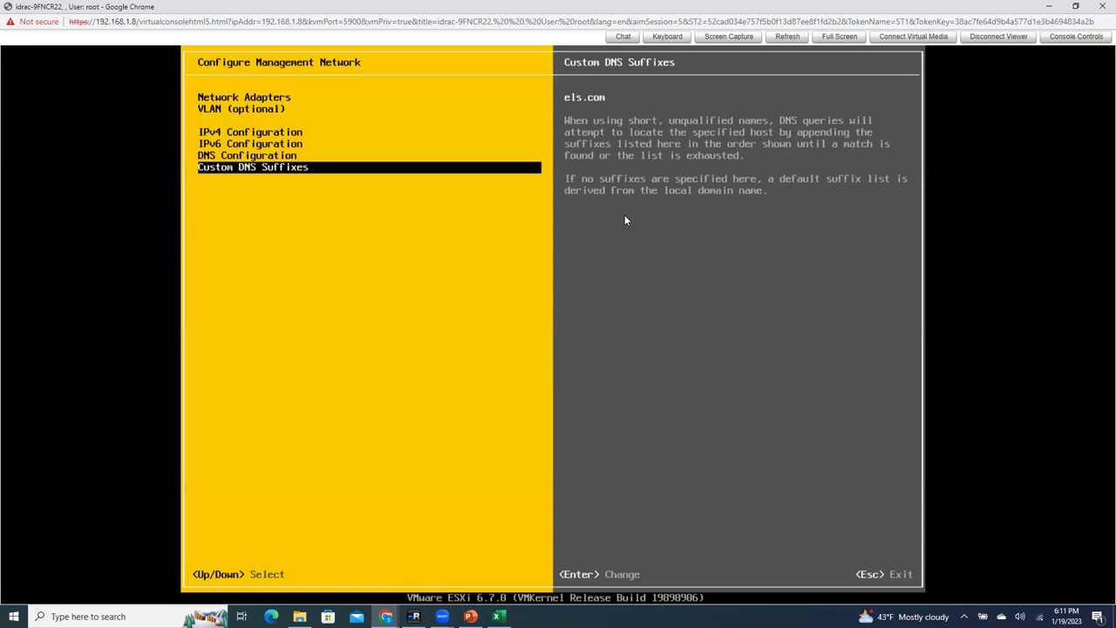
pyautogui.press('Escape')
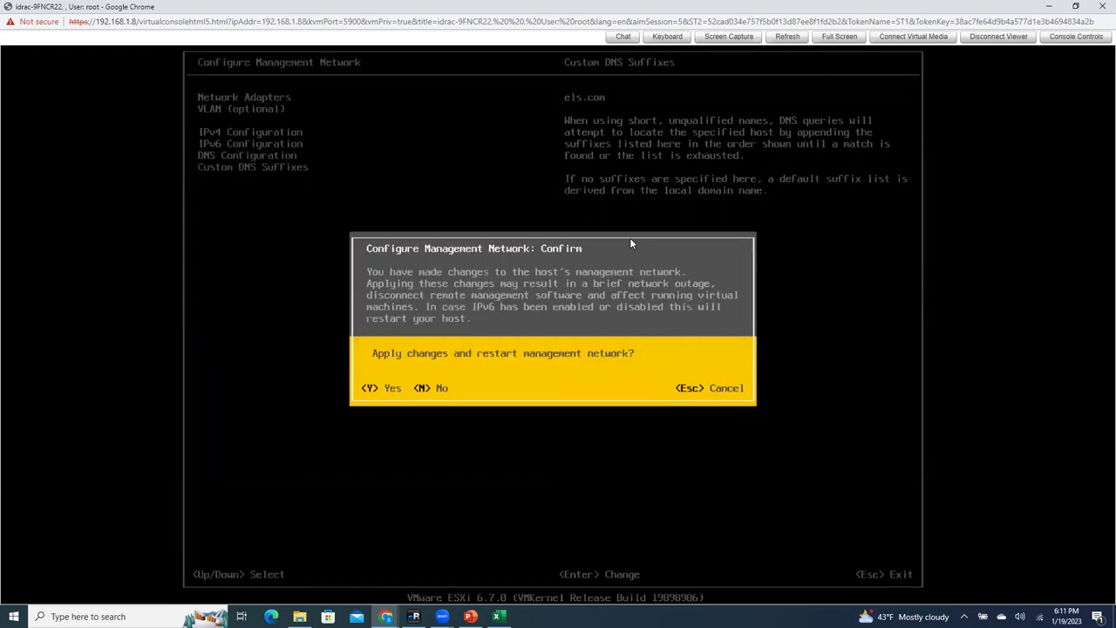
pyautogui.press('Escape')
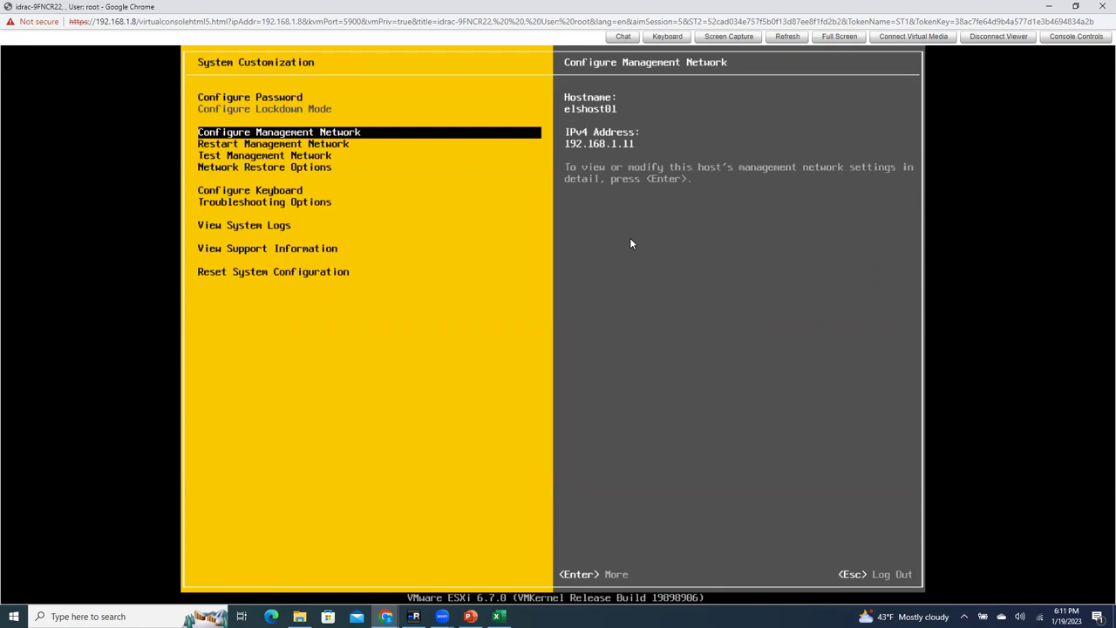
# Step: Re-edit the custom DNS suffixes to only els.com and apply, restarting the management network
pyautogui.press('Return')
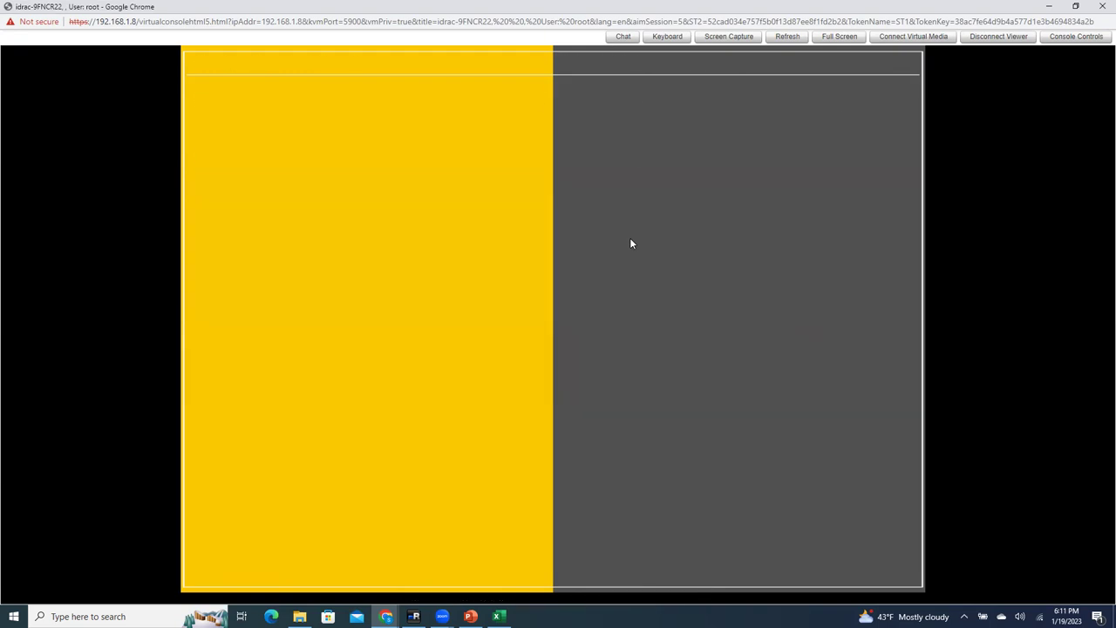
pyautogui.press('Down')
pyautogui.press('Down')
pyautogui.press('Down')
pyautogui.press('Down')
pyautogui.press('Down')
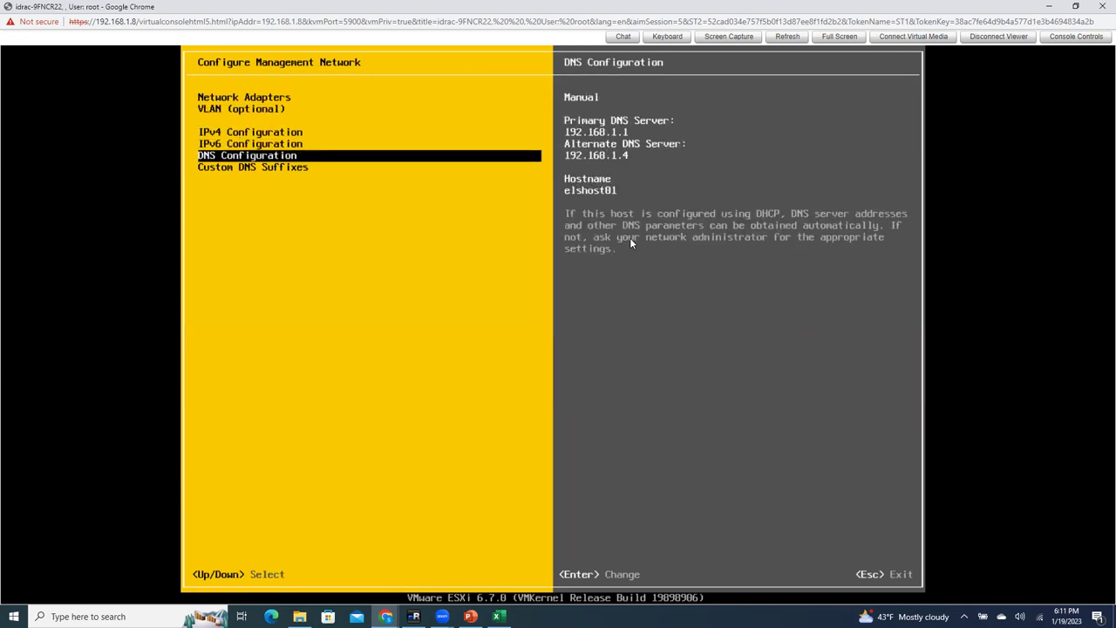
pyautogui.press('Return')
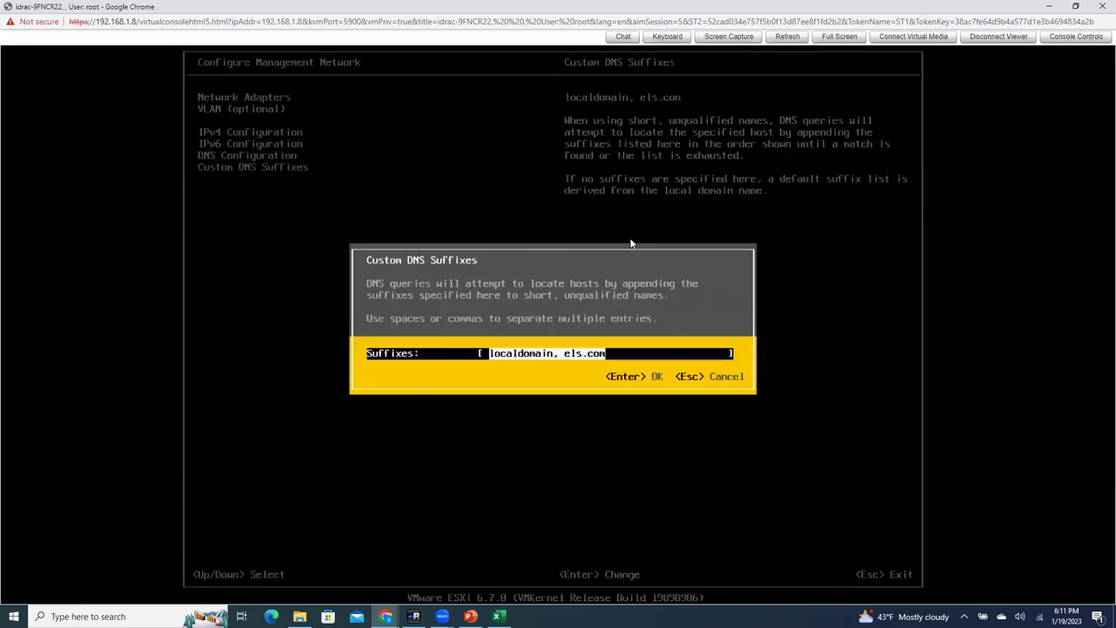
pyautogui.press('Left')
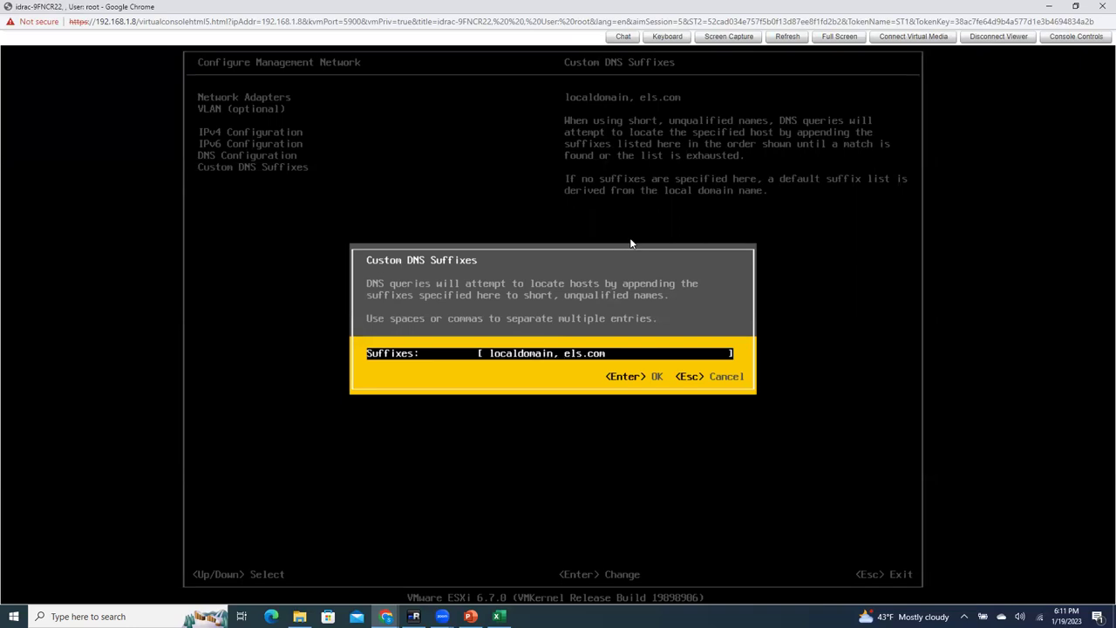
pyautogui.press('BackSpace')
pyautogui.press('BackSpace')
pyautogui.press('BackSpace')
pyautogui.press('BackSpace')
pyautogui.press('BackSpace')
pyautogui.press('BackSpace')
pyautogui.press('BackSpace')
pyautogui.press('BackSpace')
pyautogui.press('BackSpace')
pyautogui.press('BackSpace')
pyautogui.press('BackSpace')
pyautogui.press('BackSpace')
pyautogui.press('BackSpace')
pyautogui.press('Return')
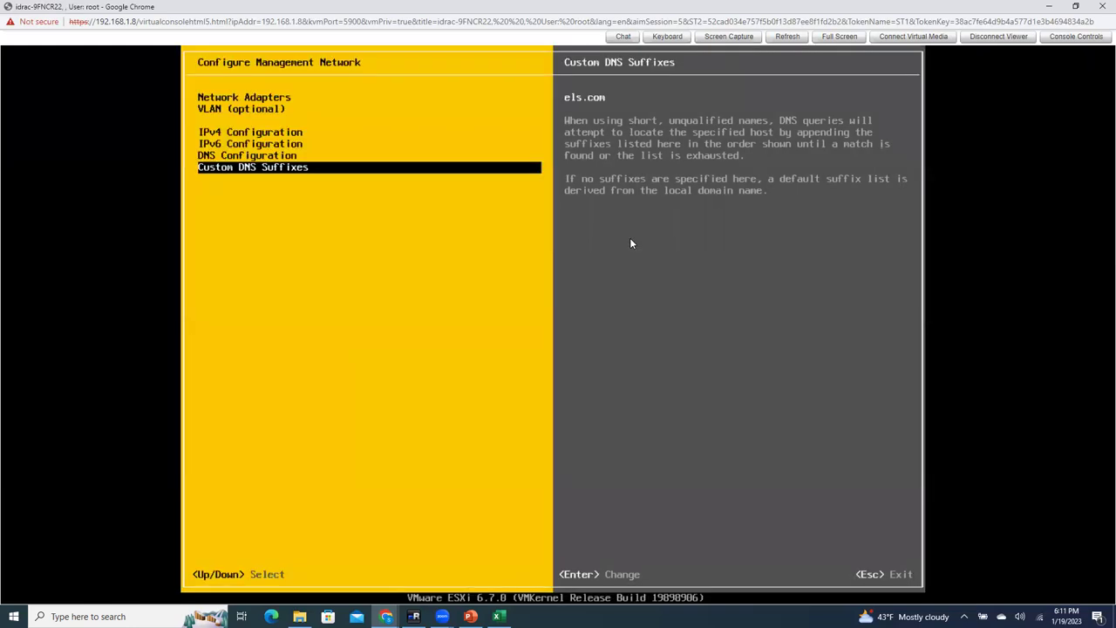
pyautogui.press('Escape')
pyautogui.press('y')
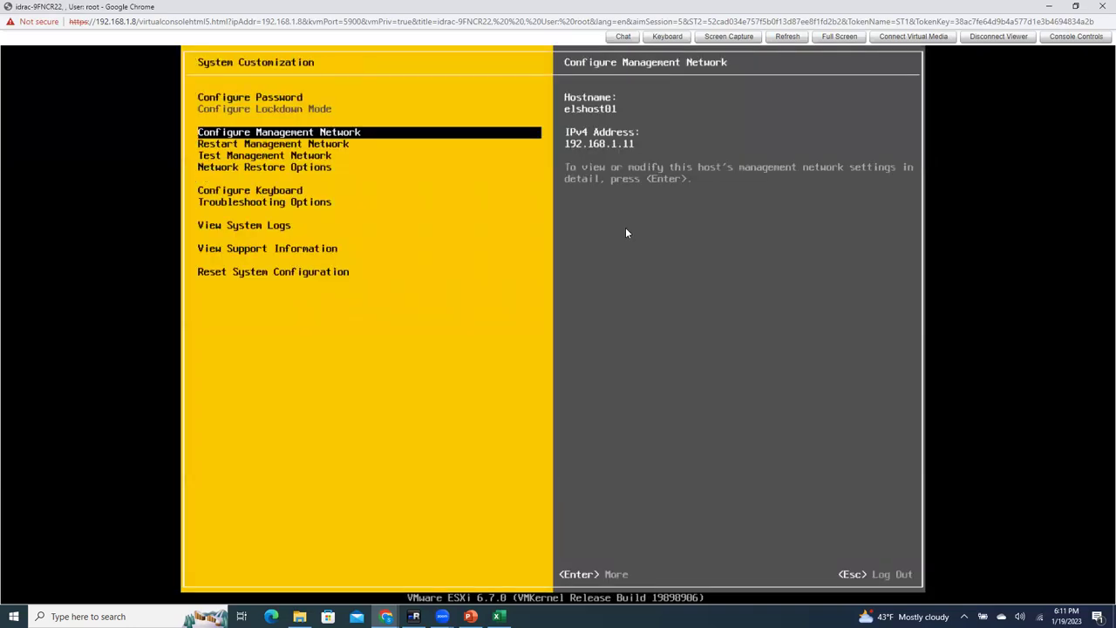
# Step: Enter elshost01.els.com and the user name in the Add Host wizard, then cancel it
pyautogui.click(413, 617)
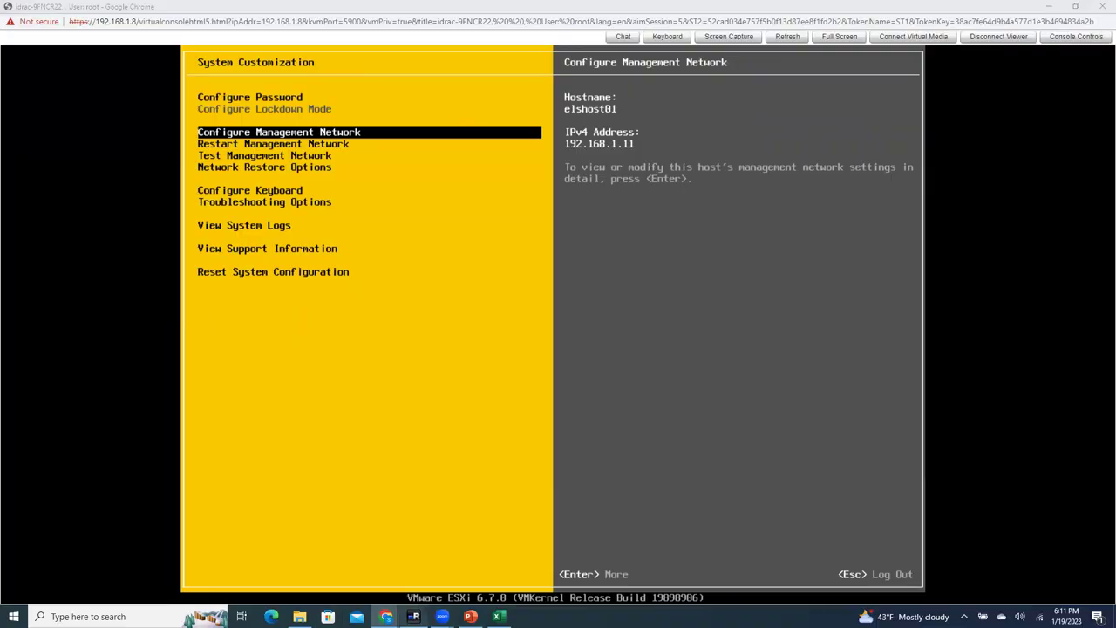
pyautogui.hotkey('ctrl', 'a')
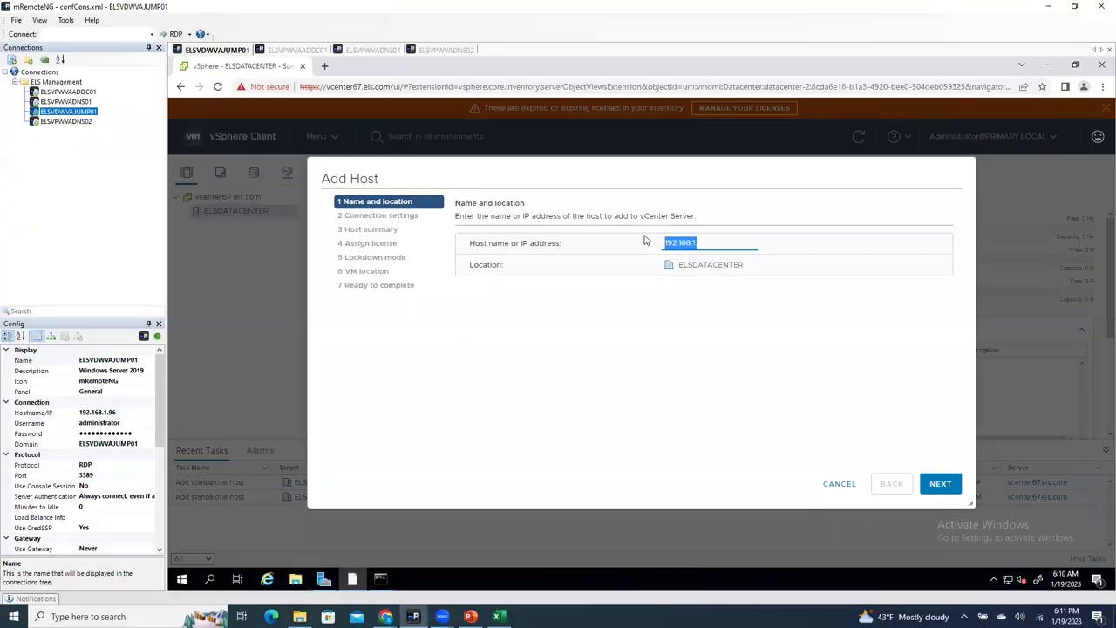
pyautogui.write('elshost01.els.com')
pyautogui.click(932, 491)
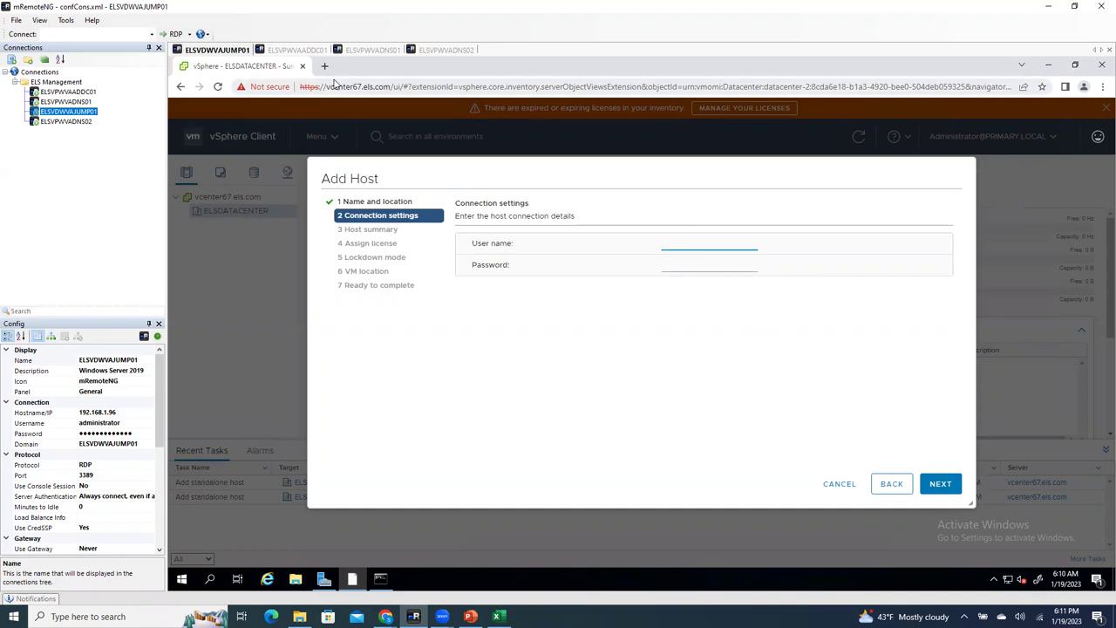
pyautogui.click(677, 239)
pyautogui.write('elshost01.els.com')
pyautogui.click(941, 485)
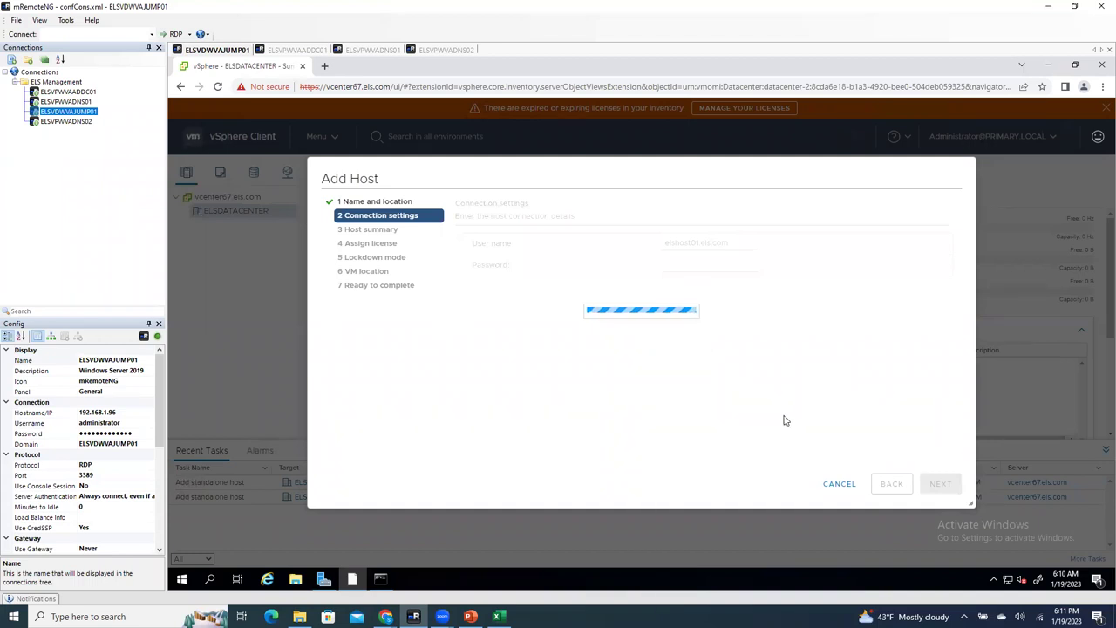
pyautogui.click(836, 485)
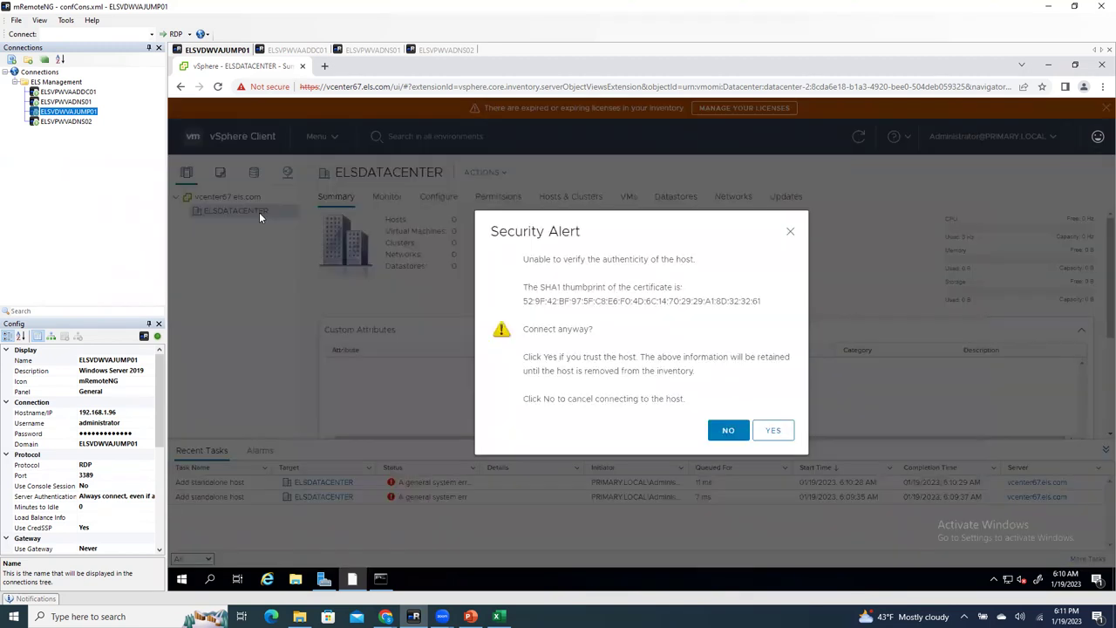
# Step: Dismiss the certificate alert and start Add Host on ELSDATACENTER for elshost01.els.com
pyautogui.rightClick(259, 212)
pyautogui.click(688, 430)
pyautogui.click(725, 428)
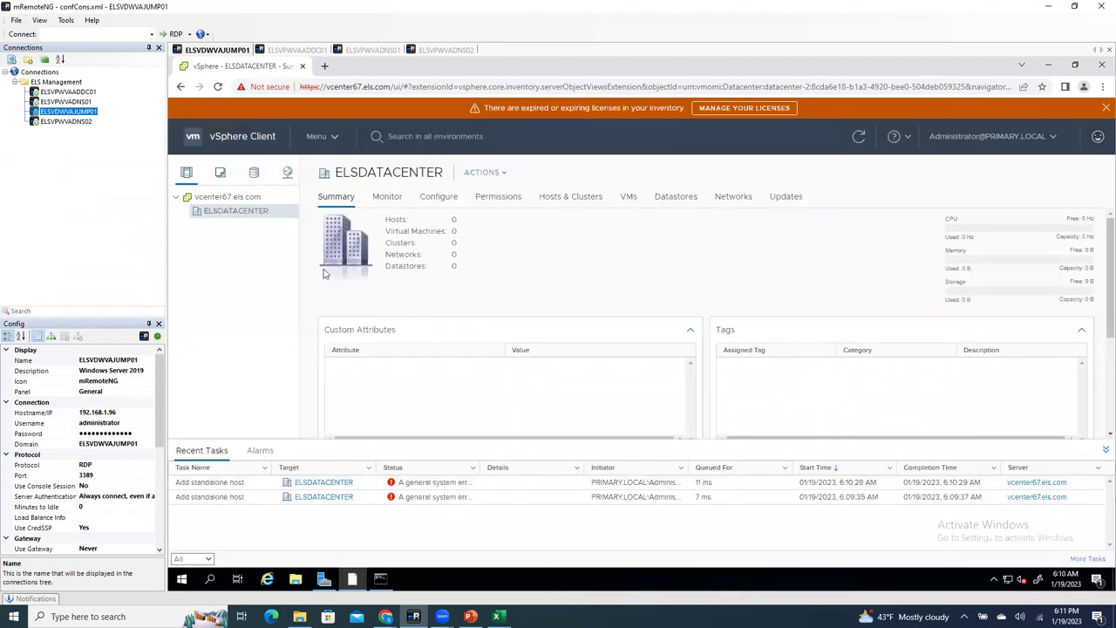
pyautogui.rightClick(250, 215)
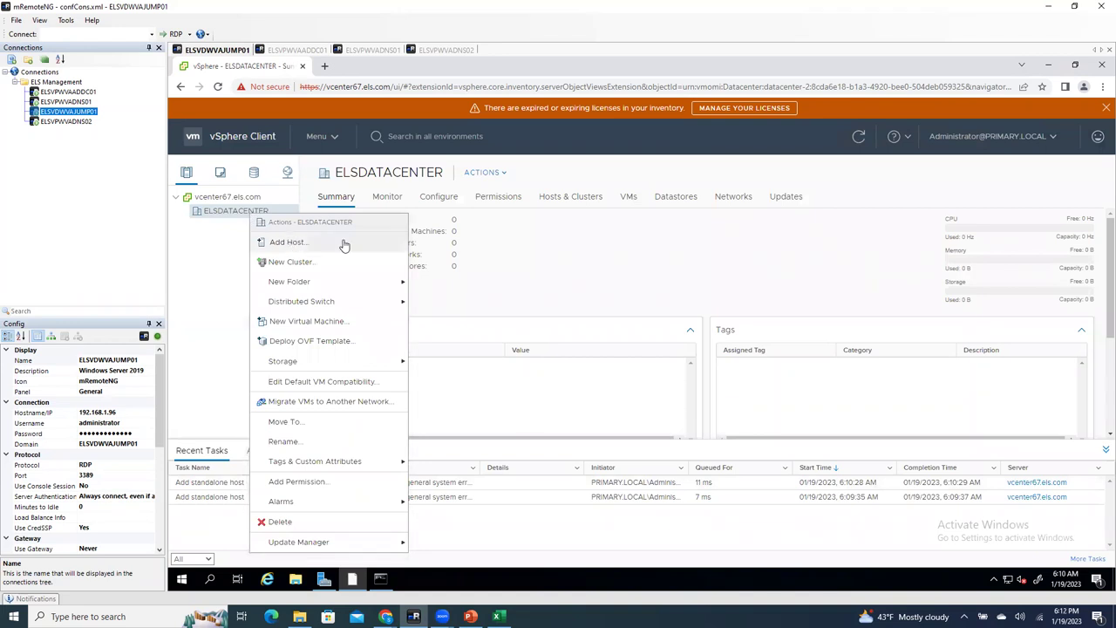
pyautogui.click(345, 244)
pyautogui.hotkey('ctrl', 'v')
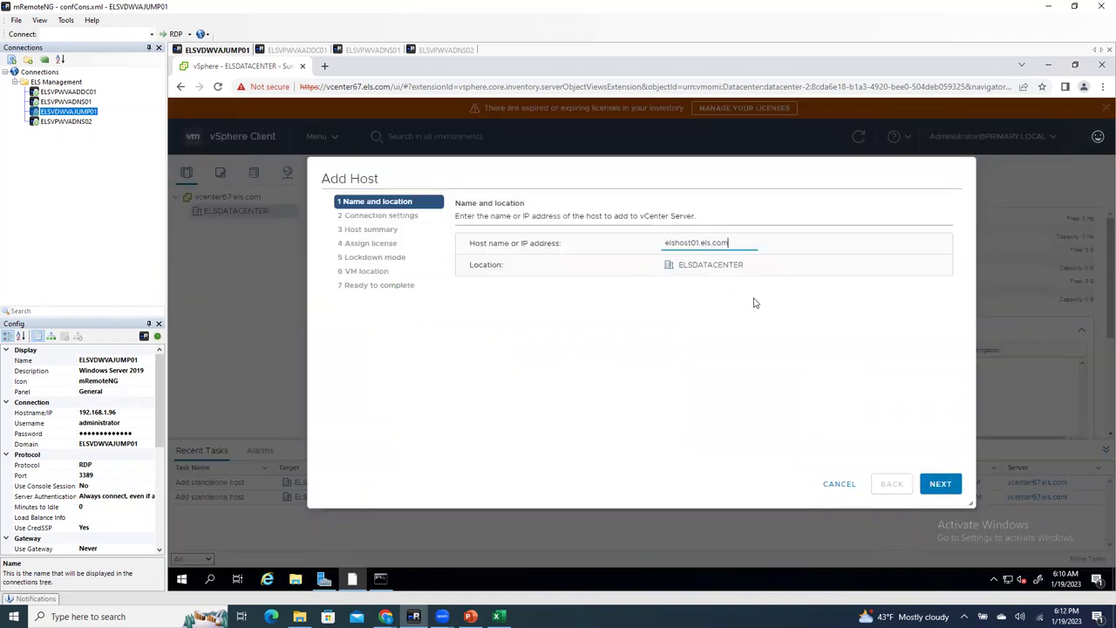
pyautogui.click(939, 483)
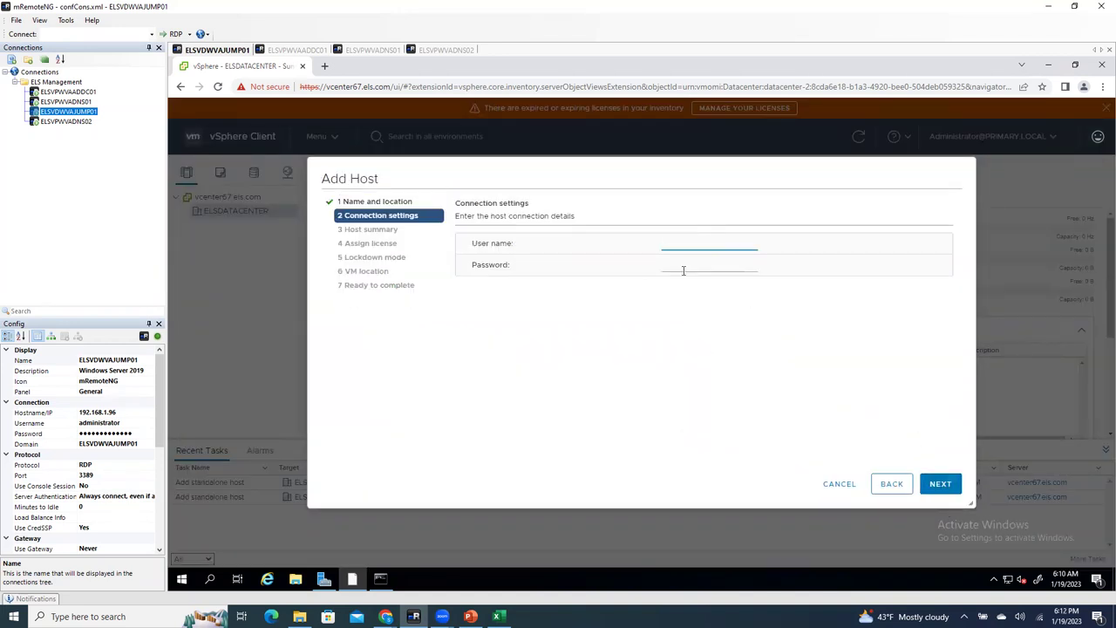
# Step: Enter the root credentials, retyping the mistyped password, and connect to the host
pyautogui.write('root')
pyautogui.click(683, 270)
pyautogui.write('•••••••••')
pyautogui.hotkey('ctrl', 'a')
pyautogui.press('BackSpace')
pyautogui.write('•••••••••••••')
pyautogui.click(948, 486)
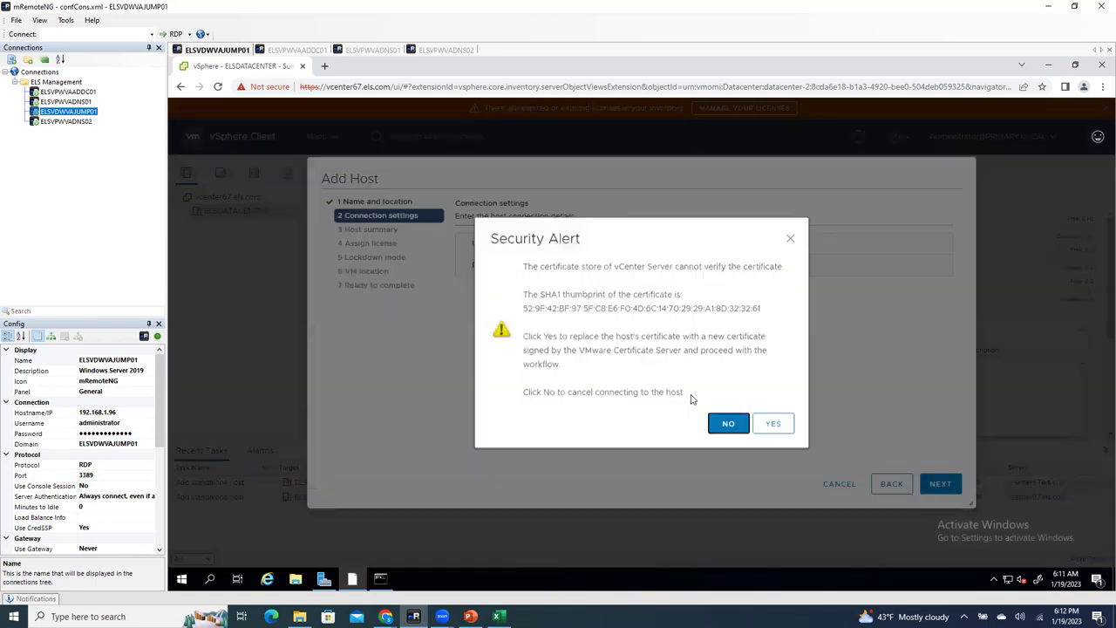
# Step: Trust the host's certificate, keep the wizard defaults, and finish adding the host
pyautogui.click(772, 424)
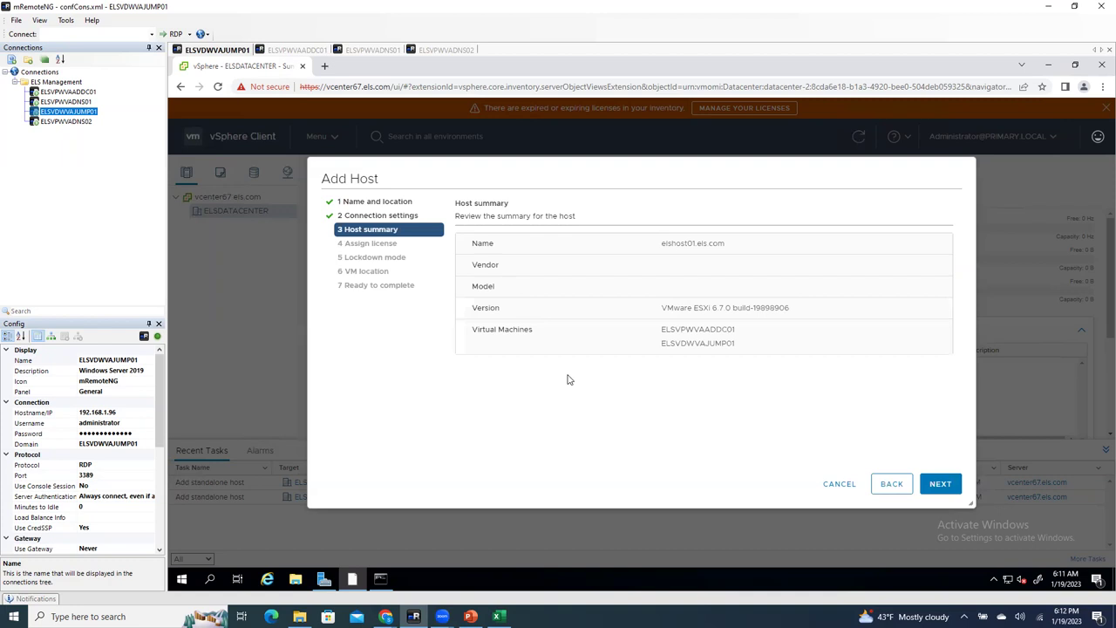
pyautogui.click(930, 482)
pyautogui.click(937, 484)
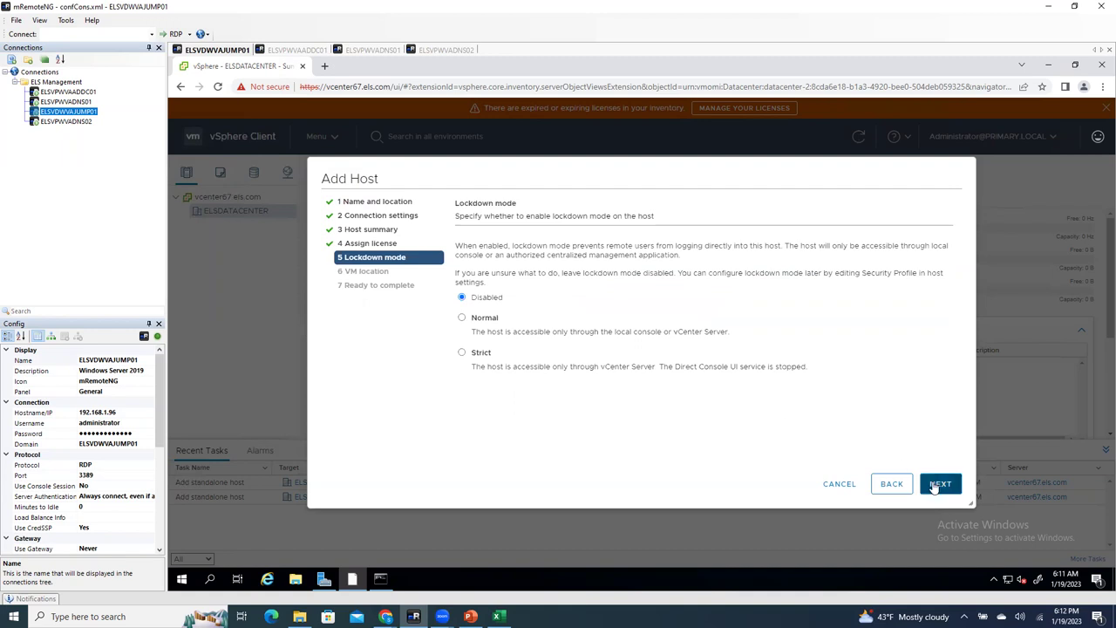
pyautogui.click(934, 486)
pyautogui.click(949, 485)
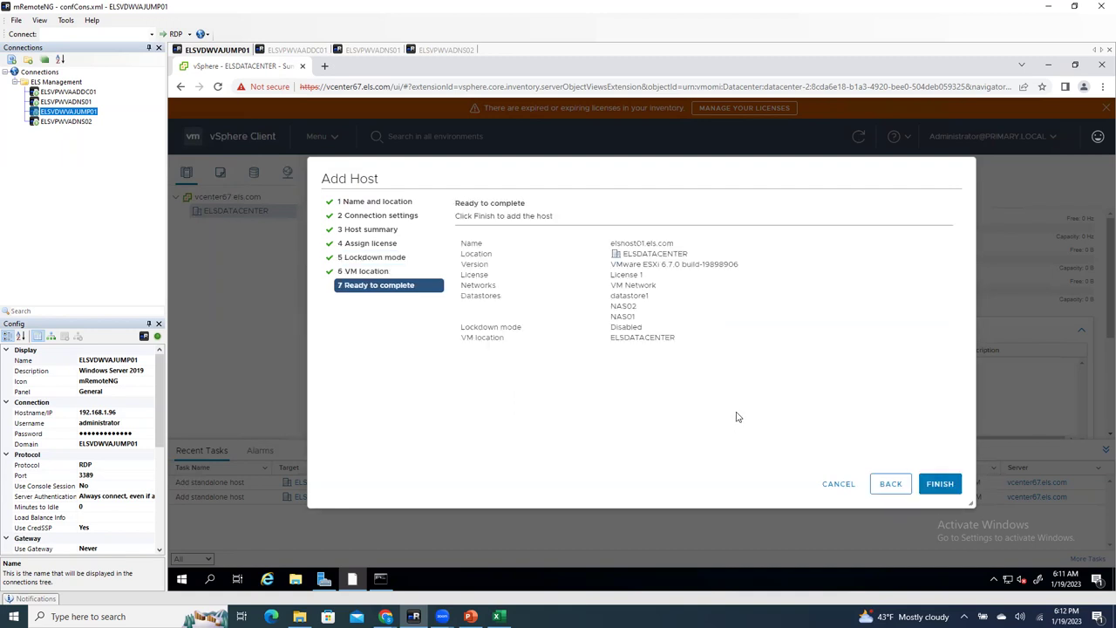
pyautogui.click(940, 483)
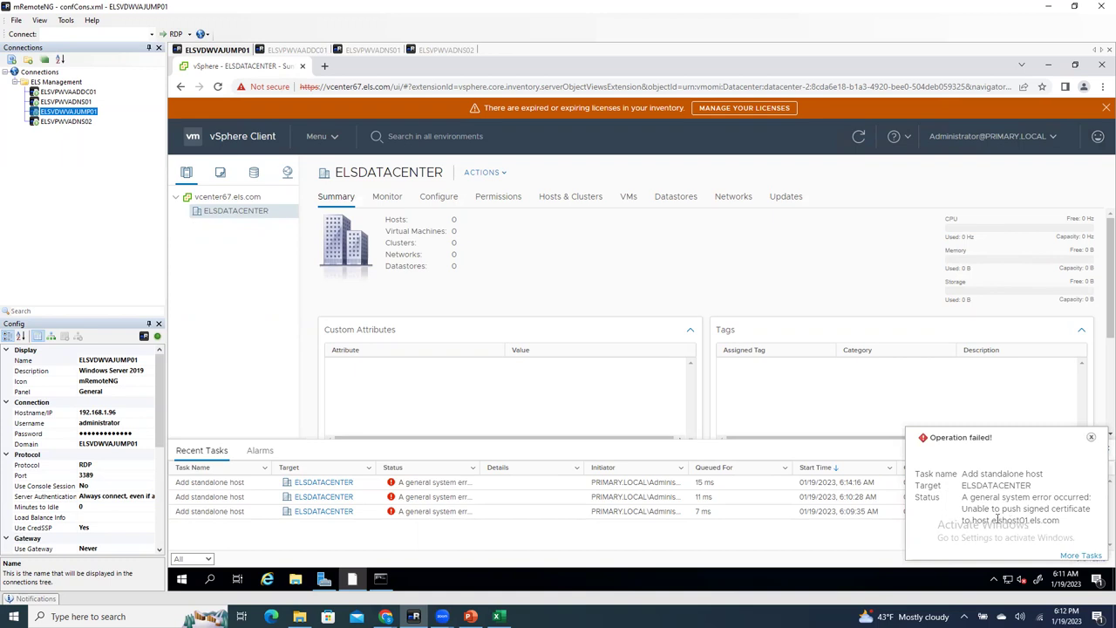
# Step: Select the host name text in the Operation failed message
pyautogui.moveTo(991, 520); pyautogui.dragTo(1065, 524)
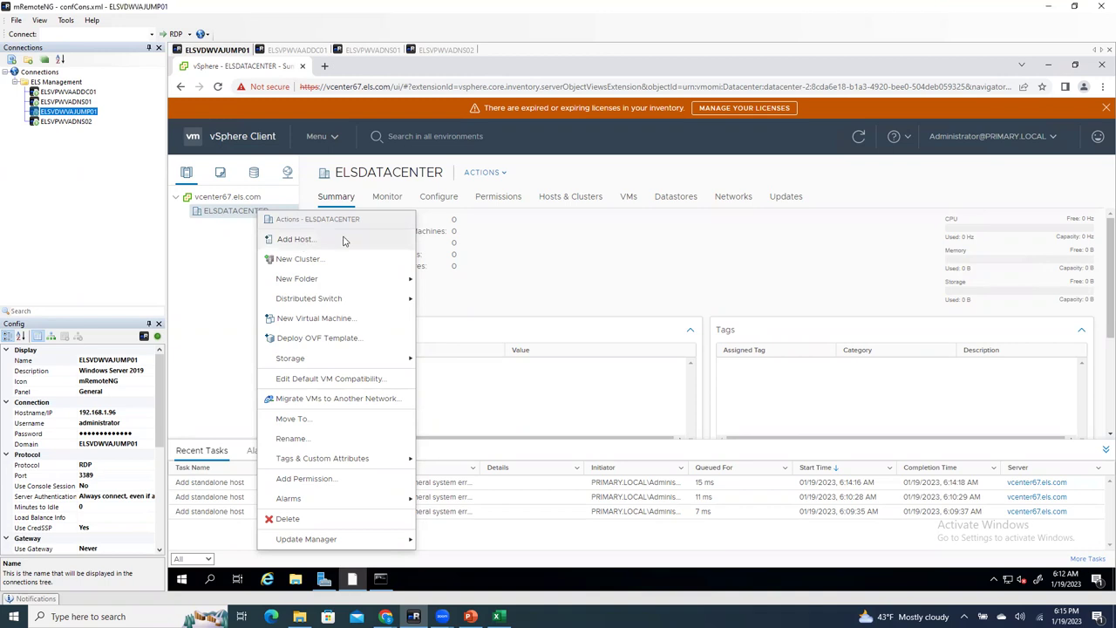
# Step: Start Add Host for the host's IP address and submit the root credentials
pyautogui.click(301, 240)
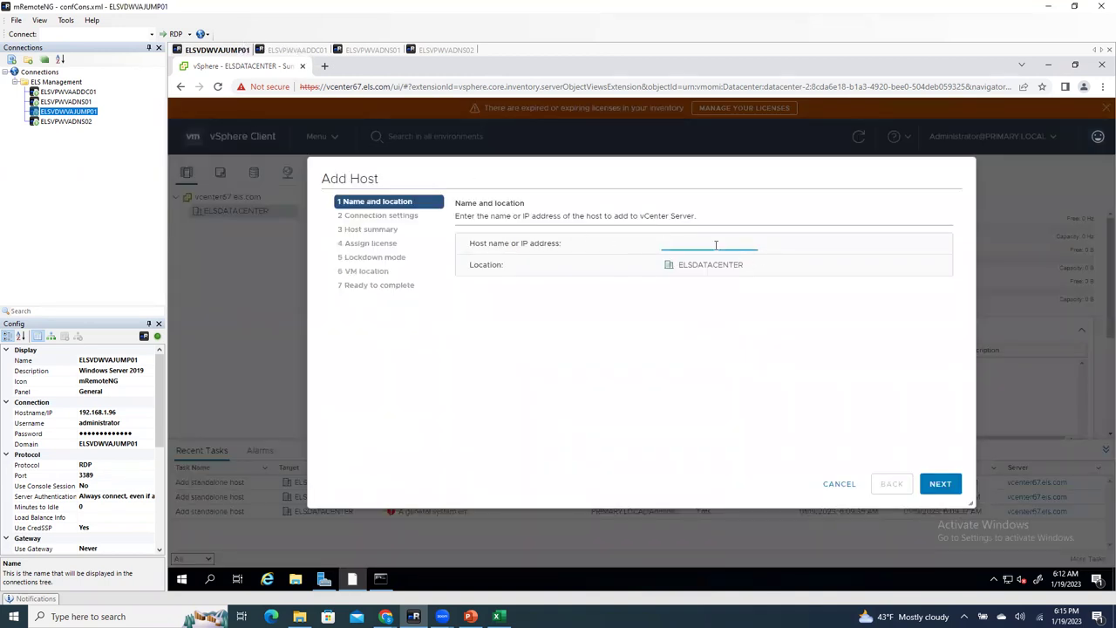
pyautogui.write('192.168')
pyautogui.write('.1')
pyautogui.write('.2')
pyautogui.click(928, 486)
pyautogui.write('root')
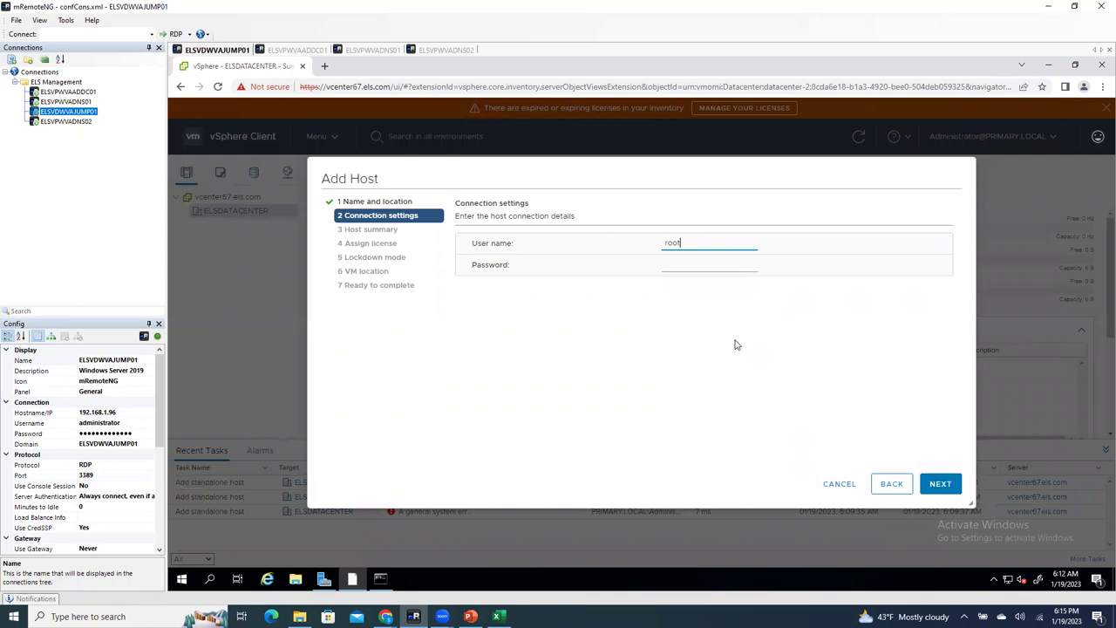
pyautogui.press('Tab')
pyautogui.write('••••••••••')
pyautogui.write('•••••')
pyautogui.press('BackSpace')
pyautogui.press('BackSpace')
pyautogui.press('BackSpace')
pyautogui.press('BackSpace')
pyautogui.press('BackSpace')
pyautogui.press('BackSpace')
pyautogui.press('BackSpace')
pyautogui.press('BackSpace')
pyautogui.press('BackSpace')
pyautogui.press('BackSpace')
pyautogui.press('BackSpace')
pyautogui.press('BackSpace')
pyautogui.press('BackSpace')
pyautogui.press('BackSpace')
pyautogui.press('BackSpace')
pyautogui.write('••••••••••••••')
pyautogui.click(943, 483)
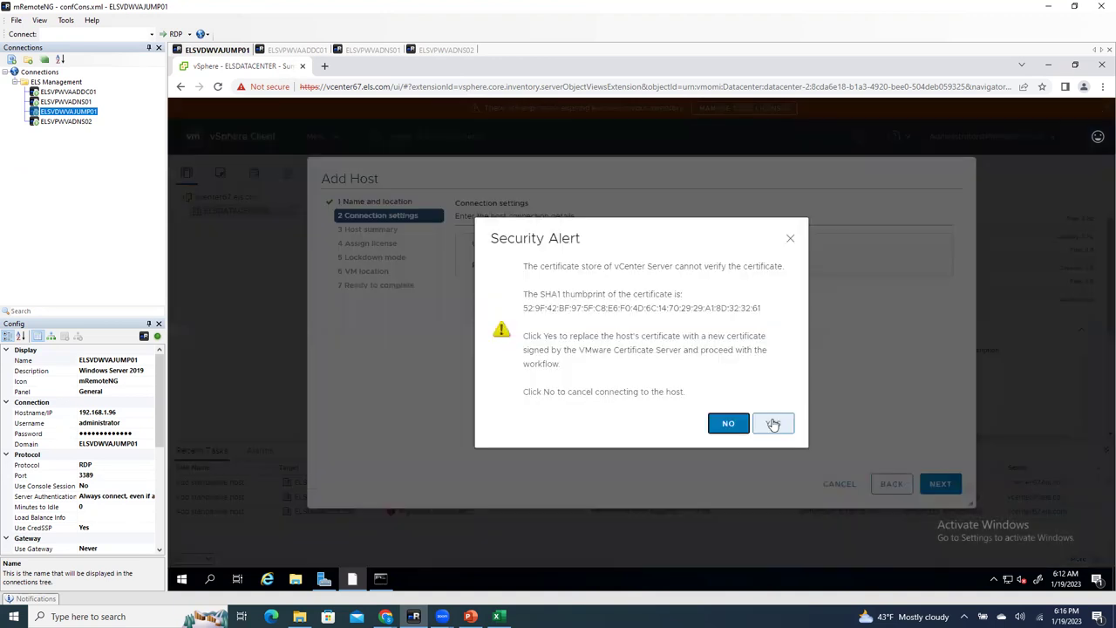
# Step: Accept the certificate replacement, keep License 1 and the defaults, and finish the wizard
pyautogui.click(772, 423)
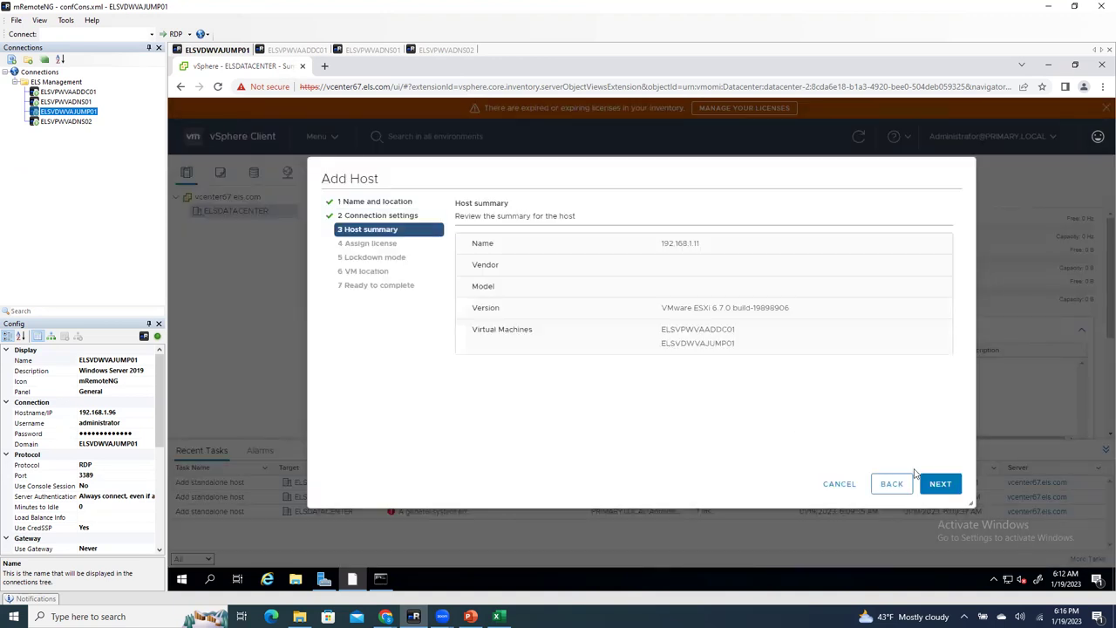
pyautogui.click(938, 484)
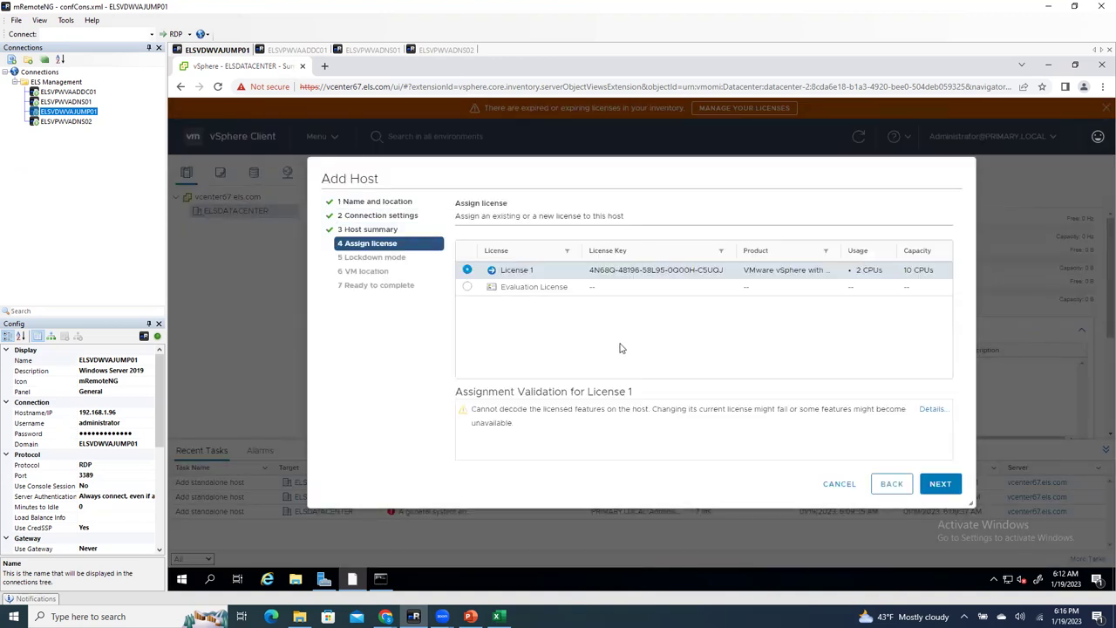
pyautogui.click(939, 485)
pyautogui.click(936, 484)
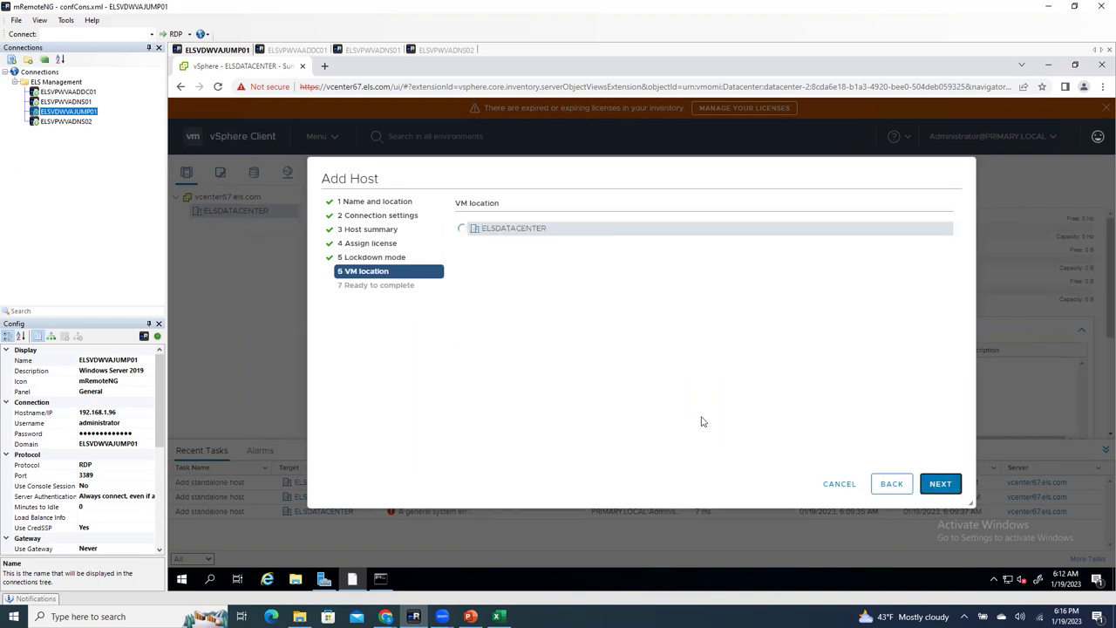
pyautogui.click(937, 483)
pyautogui.click(958, 481)
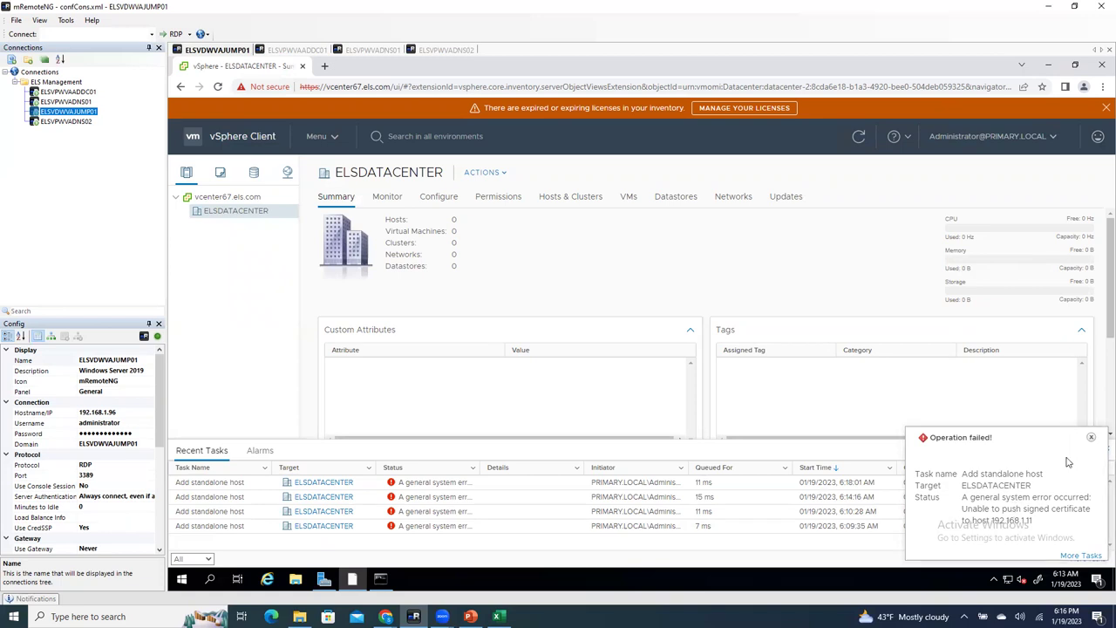
# Step: Dismiss the operation-failed notice, check the elshost01 host page, then return to the iDRAC7 system summary
pyautogui.click(1091, 437)
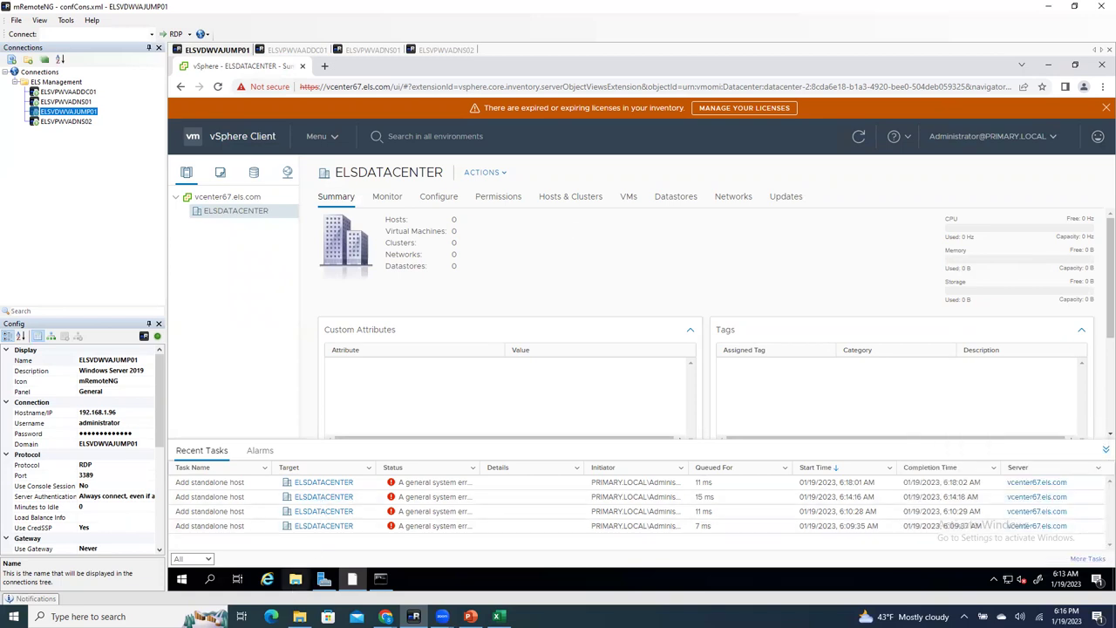
pyautogui.click(385, 617)
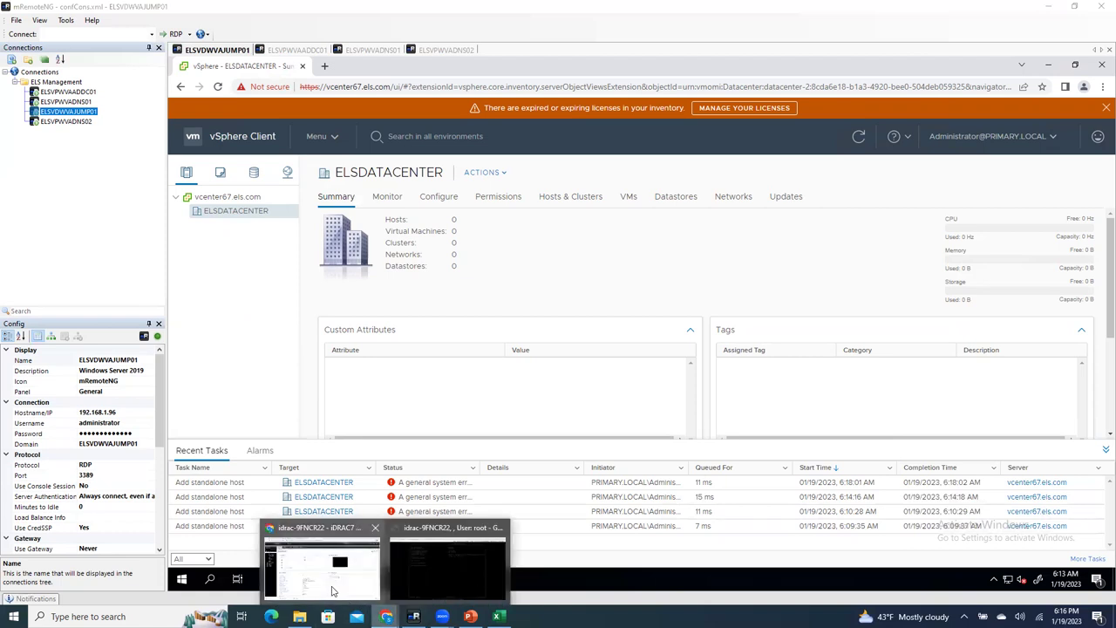
pyautogui.click(322, 567)
pyautogui.click(208, 12)
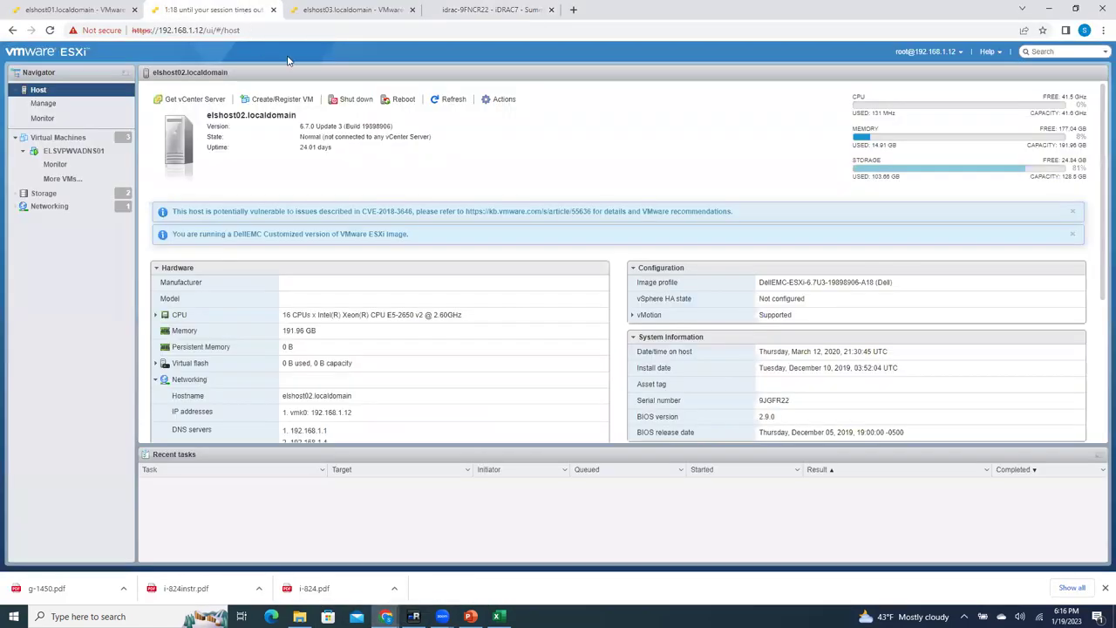
pyautogui.click(74, 10)
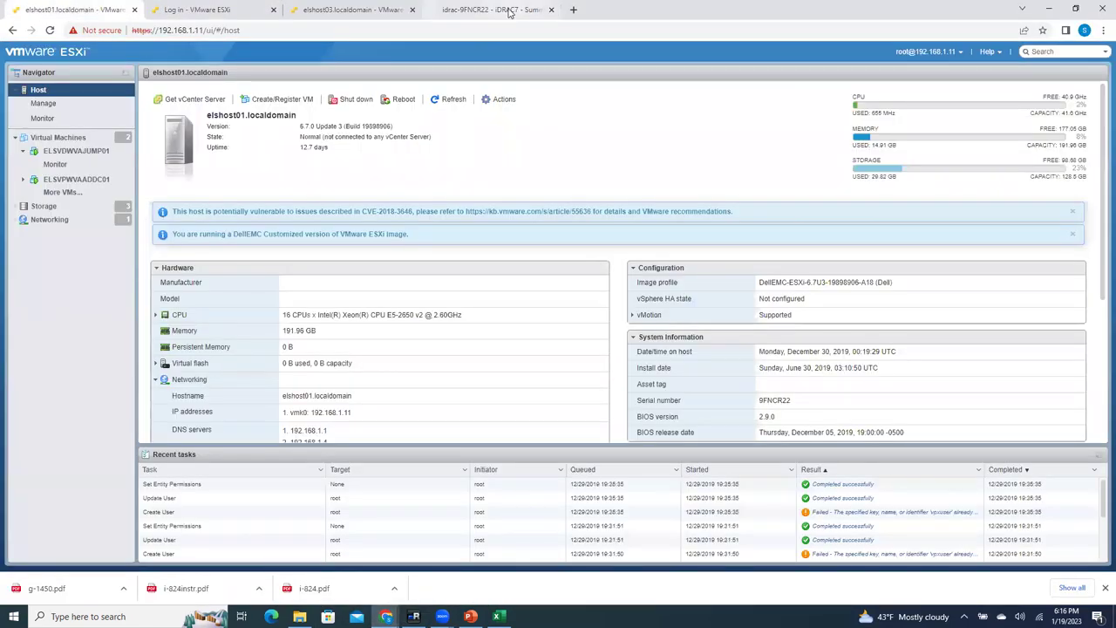
pyautogui.click(499, 17)
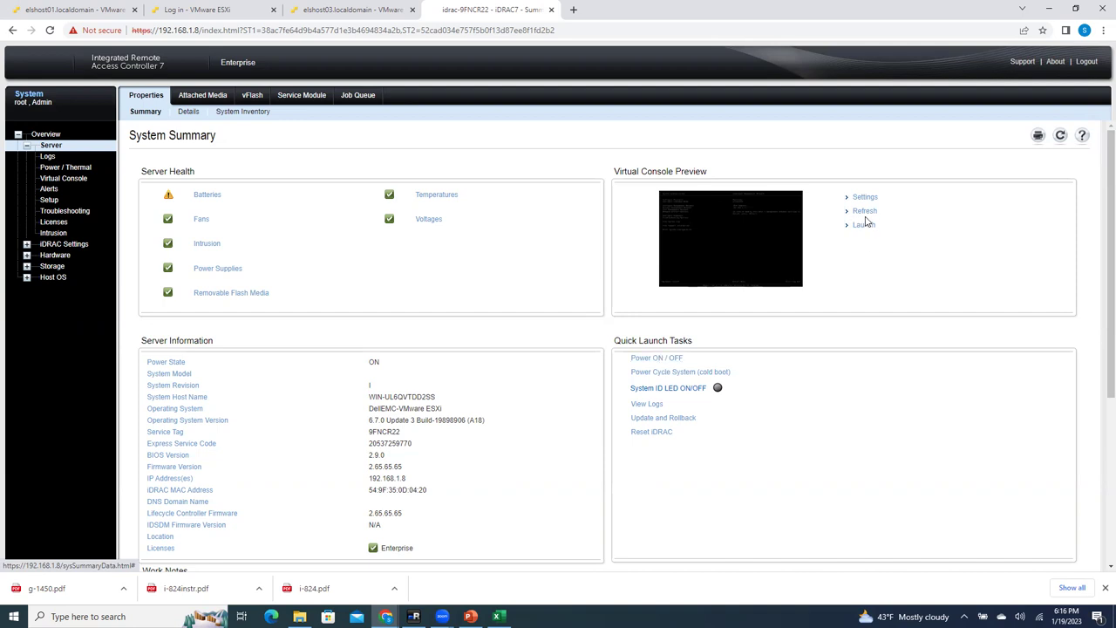
# Step: In the iDRAC virtual console, leave System Customization and log in as root with the host password
pyautogui.moveTo(386, 616)
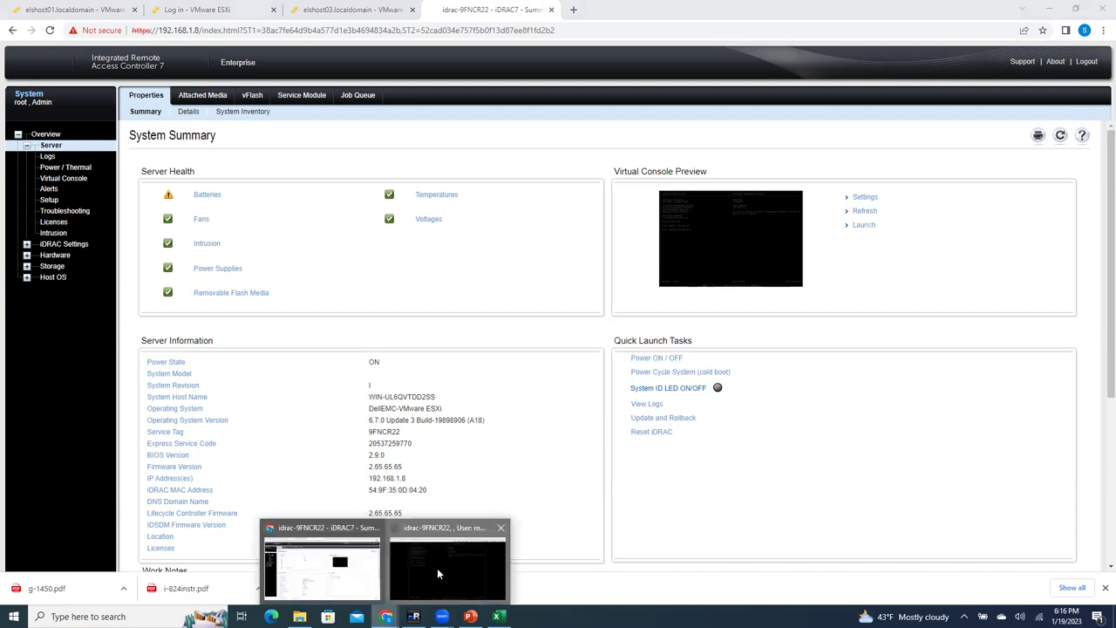
pyautogui.click(440, 571)
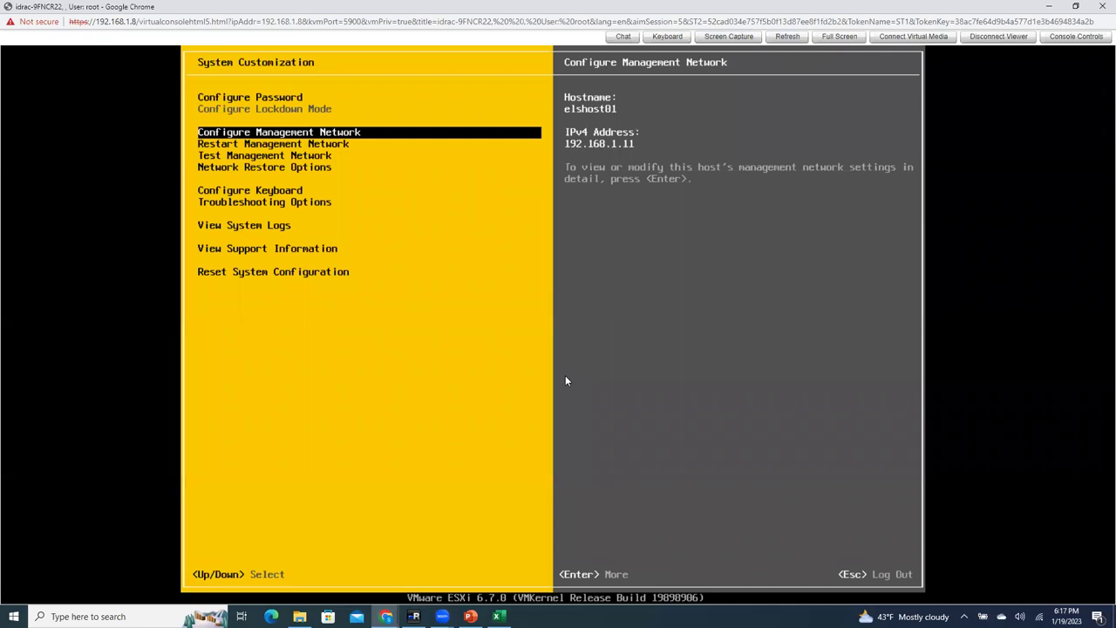
pyautogui.press('Escape')
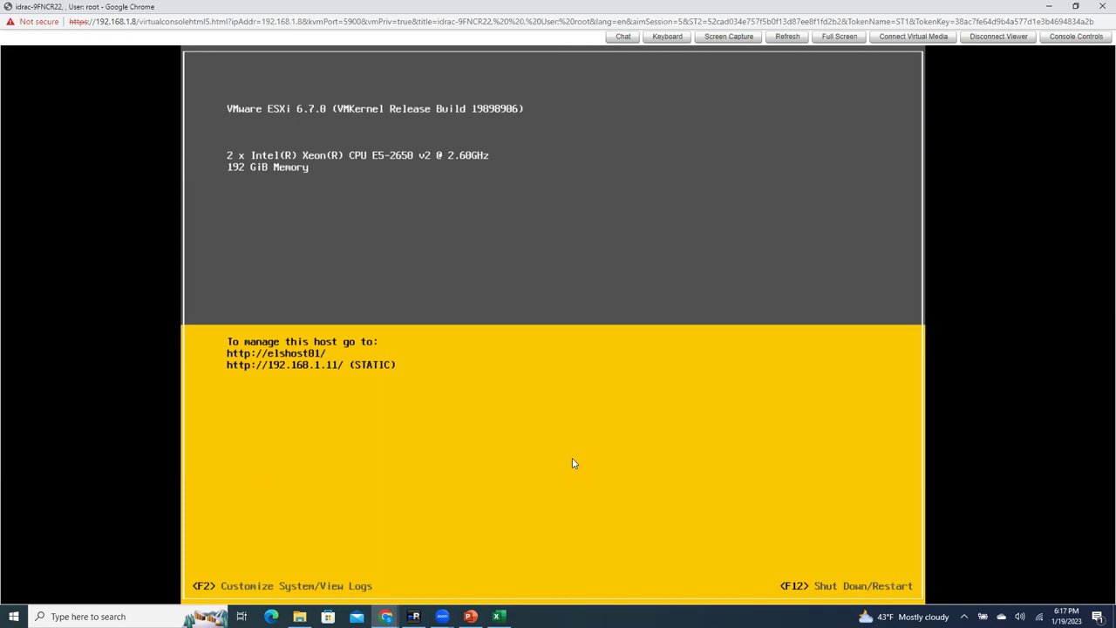
pyautogui.press('F2')
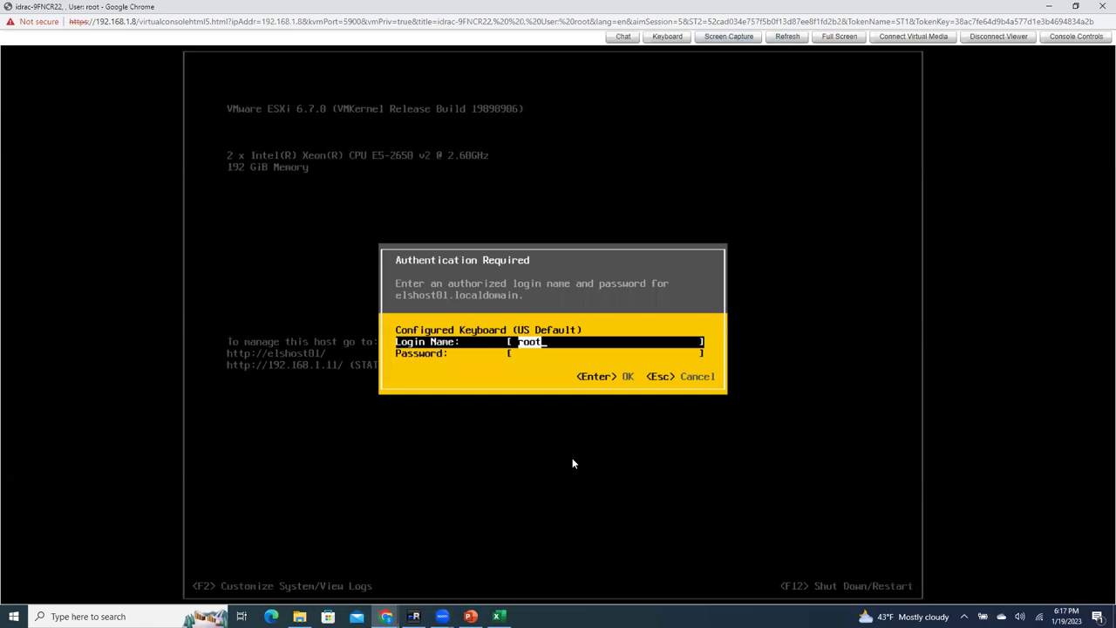
pyautogui.press('Tab')
pyautogui.write('****')
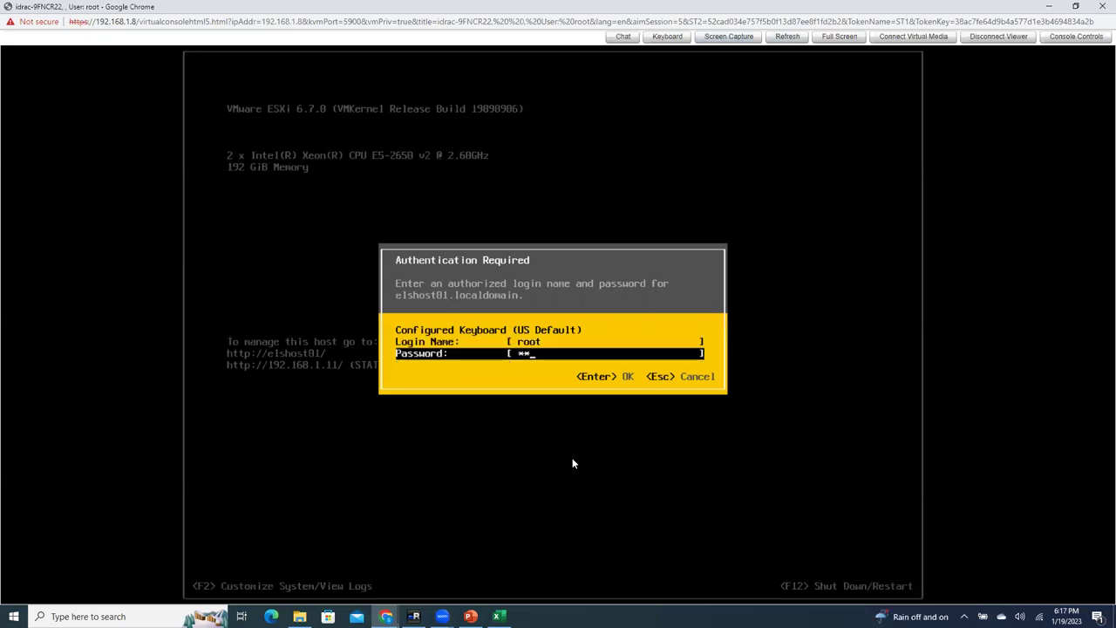
pyautogui.write('*********')
pyautogui.press('Return')
# Step: Restart elshost01 with F11, leaving forceful termination of running VMs disabled
pyautogui.press('space')
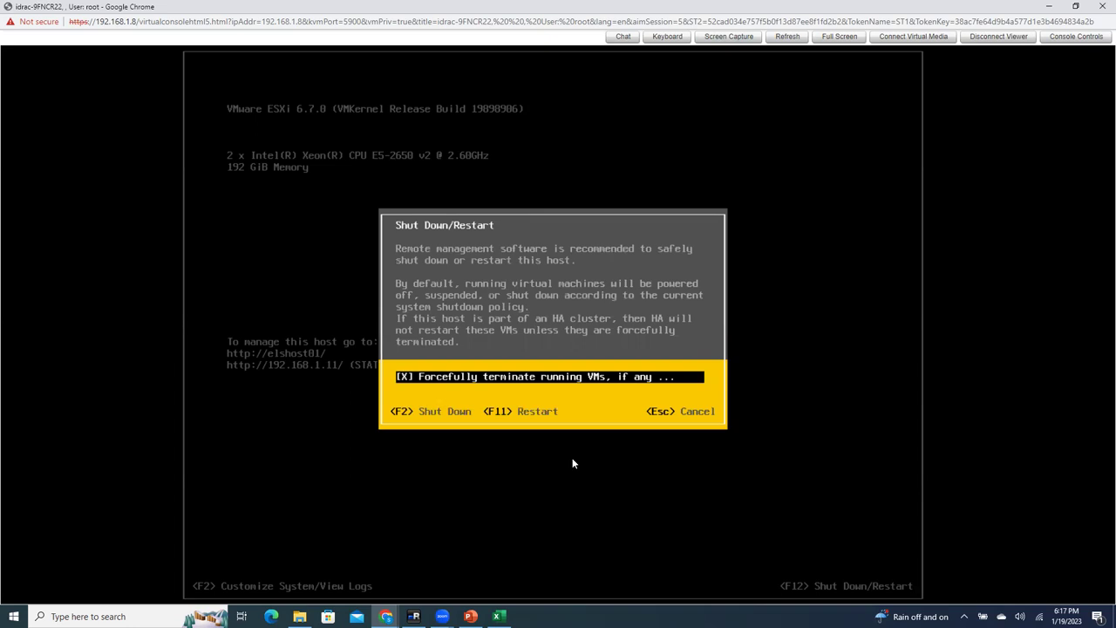
pyautogui.hotkey('alt', 'space')
pyautogui.press('Escape')
pyautogui.press('space')
pyautogui.press('F11')
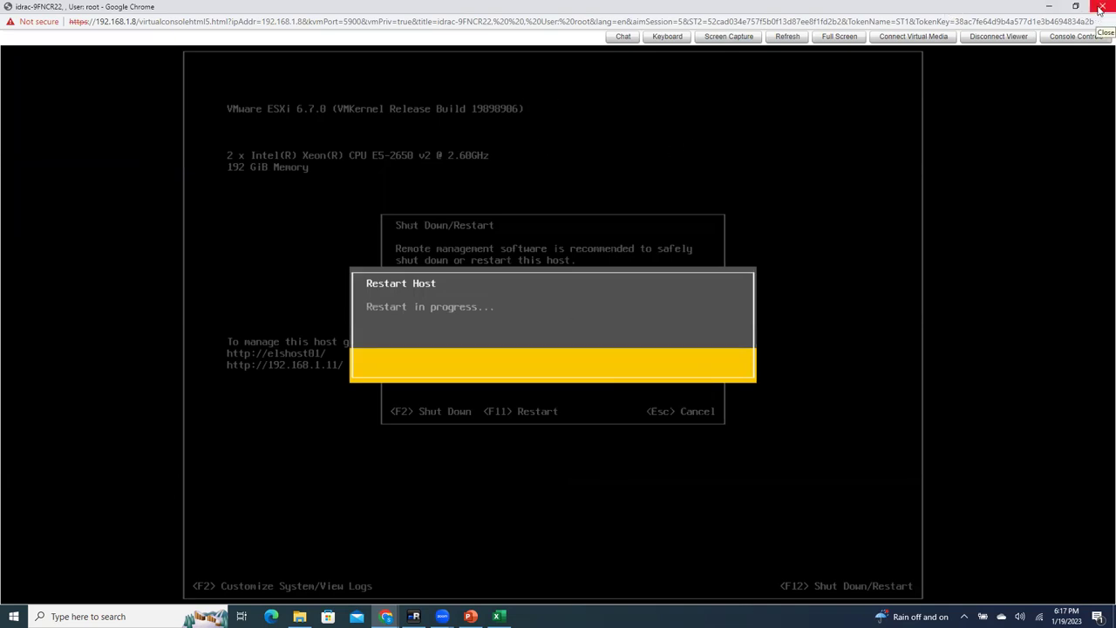
# Step: Close the virtual console, then try 192.168.1.99 in a new tab and close the resulting error tab
pyautogui.click(1100, 6)
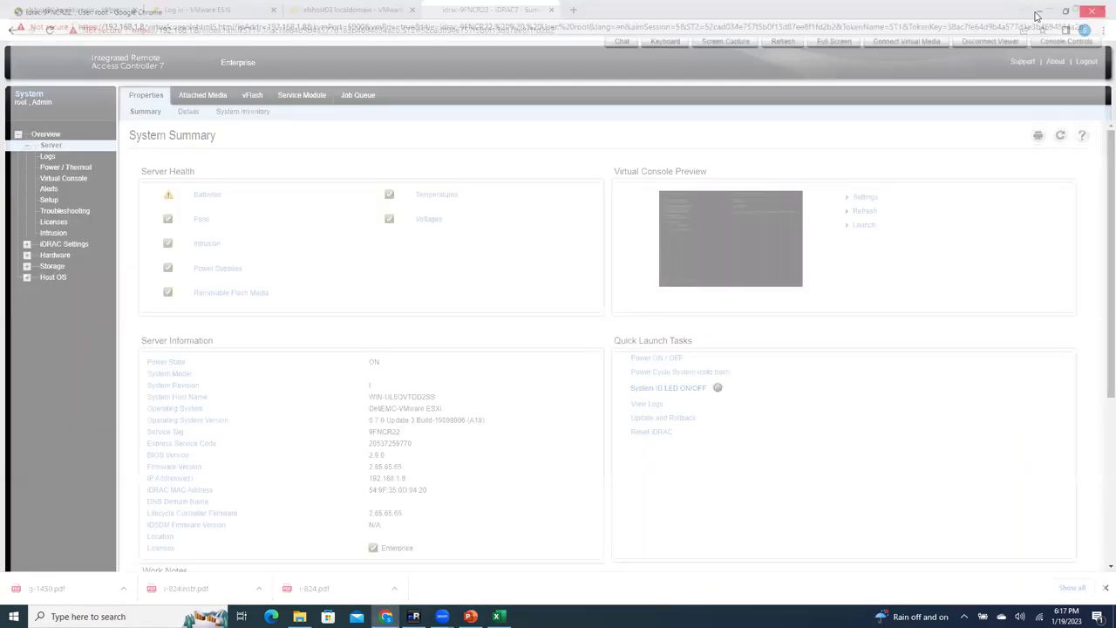
pyautogui.click(571, 10)
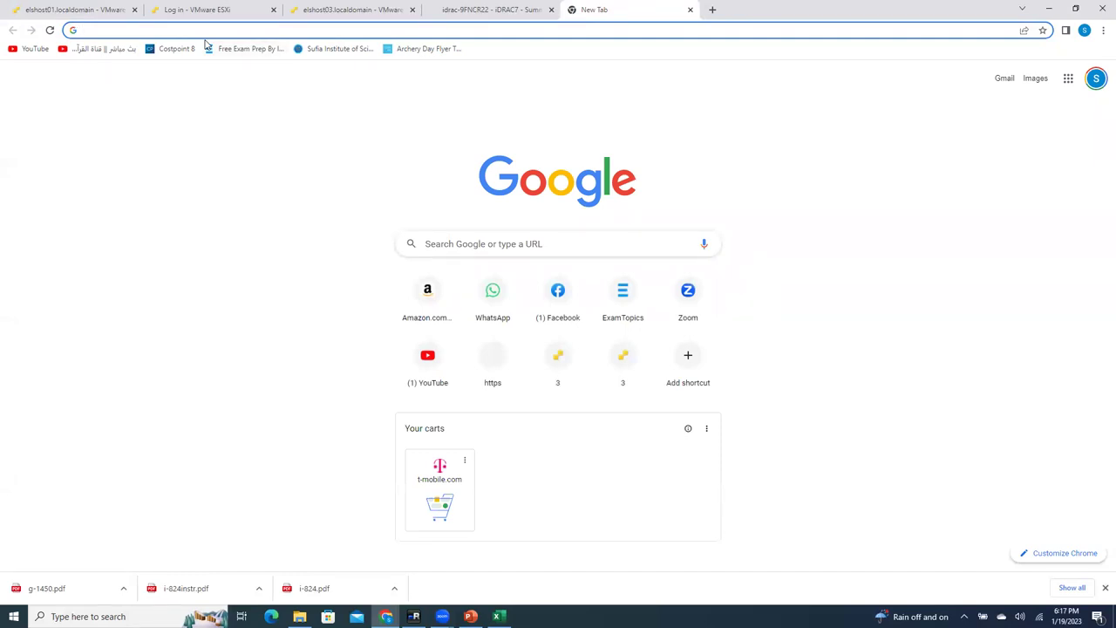
pyautogui.write('192.168.1.')
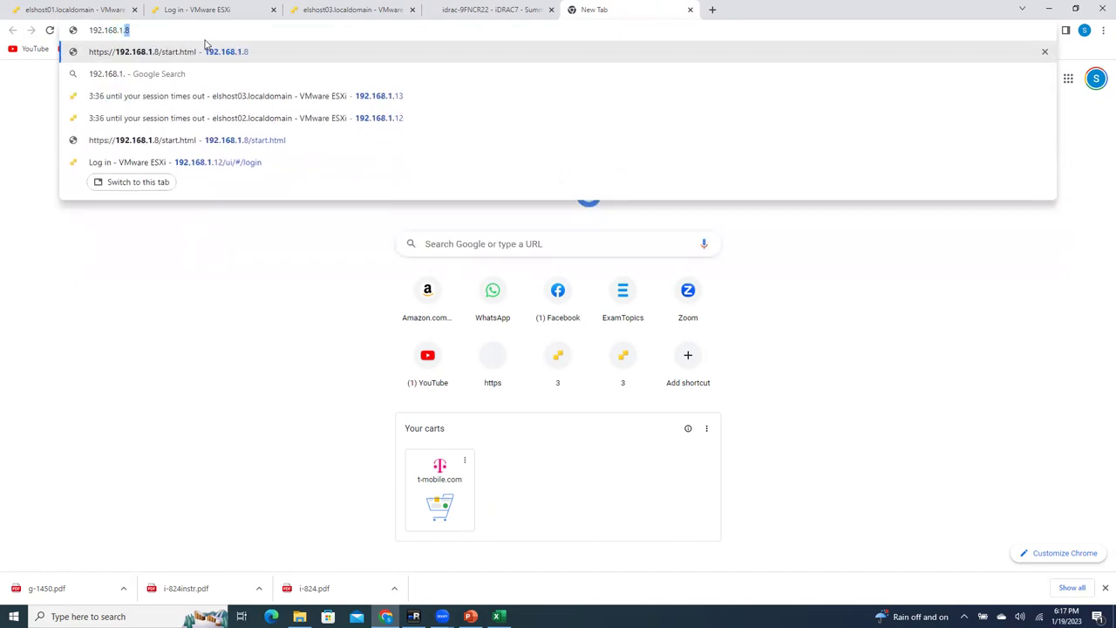
pyautogui.write('99')
pyautogui.press('Return')
pyautogui.click(209, 31)
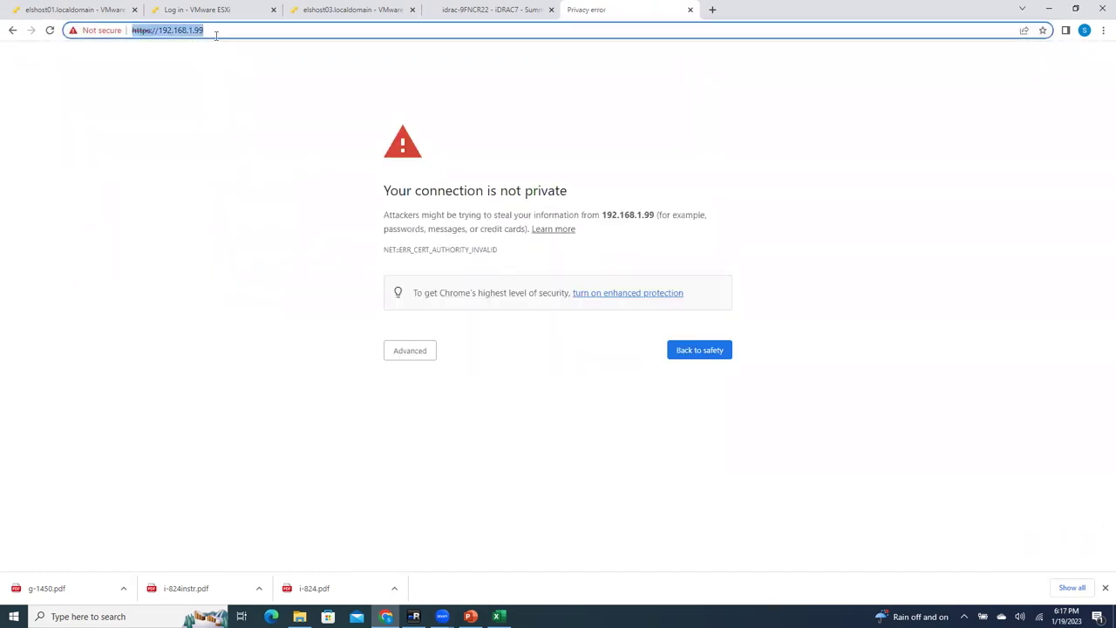
pyautogui.click(689, 10)
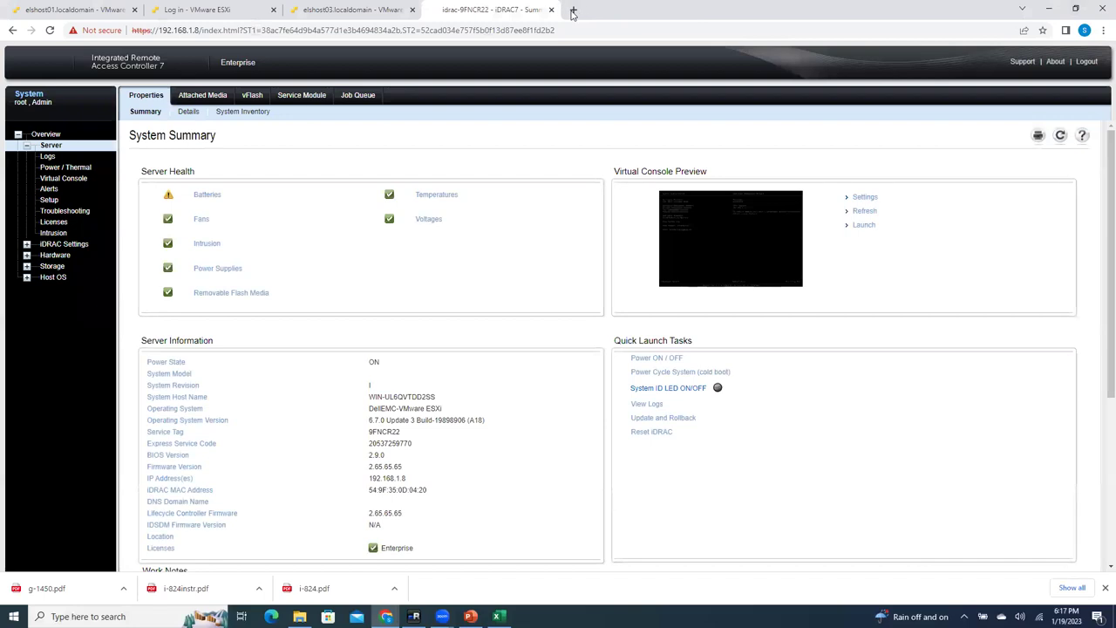
# Step: Load 192.168.1.9 in a new tab and proceed past the certificate warning to the unsafe site
pyautogui.click(572, 9)
pyautogui.write('192.168.')
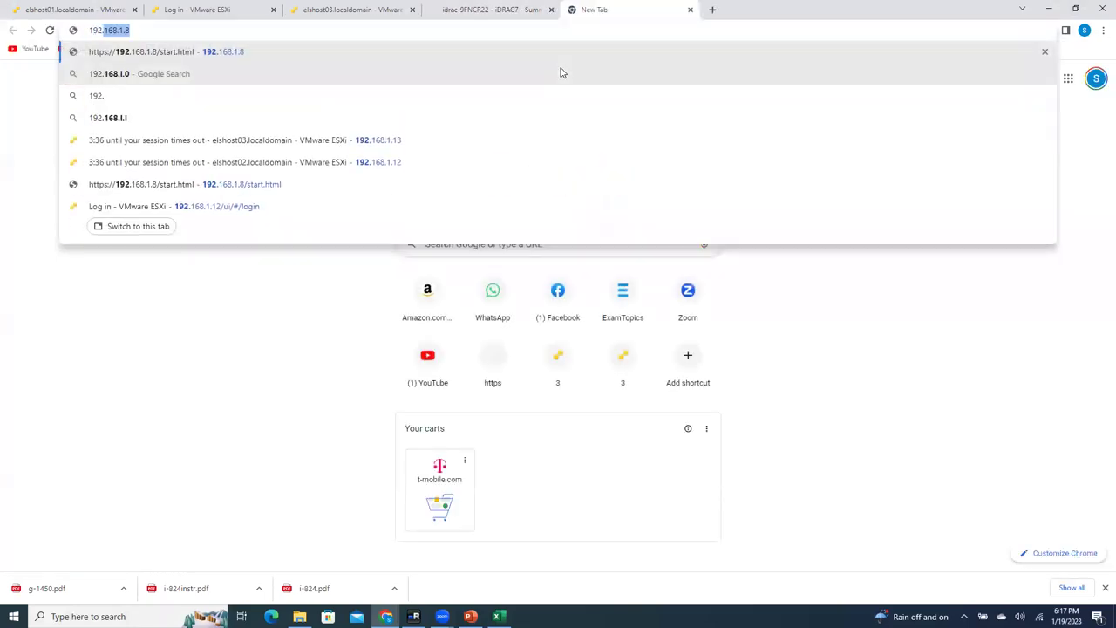
pyautogui.write('1.9')
pyautogui.press('Delete')
pyautogui.press('Return')
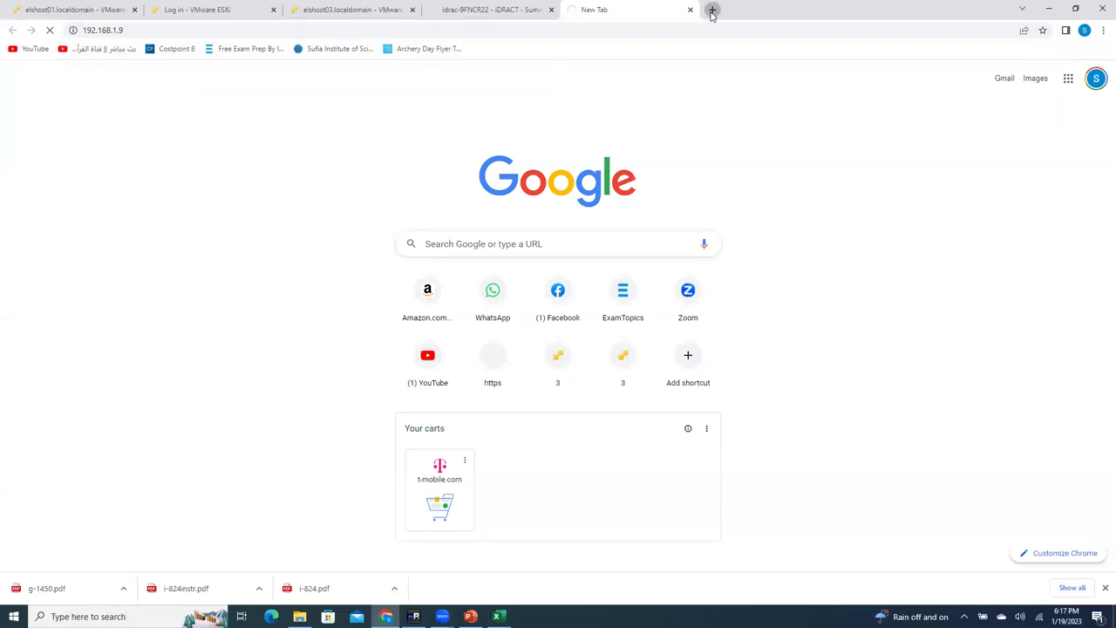
pyautogui.click(711, 10)
pyautogui.click(591, 7)
pyautogui.click(431, 352)
pyautogui.click(447, 439)
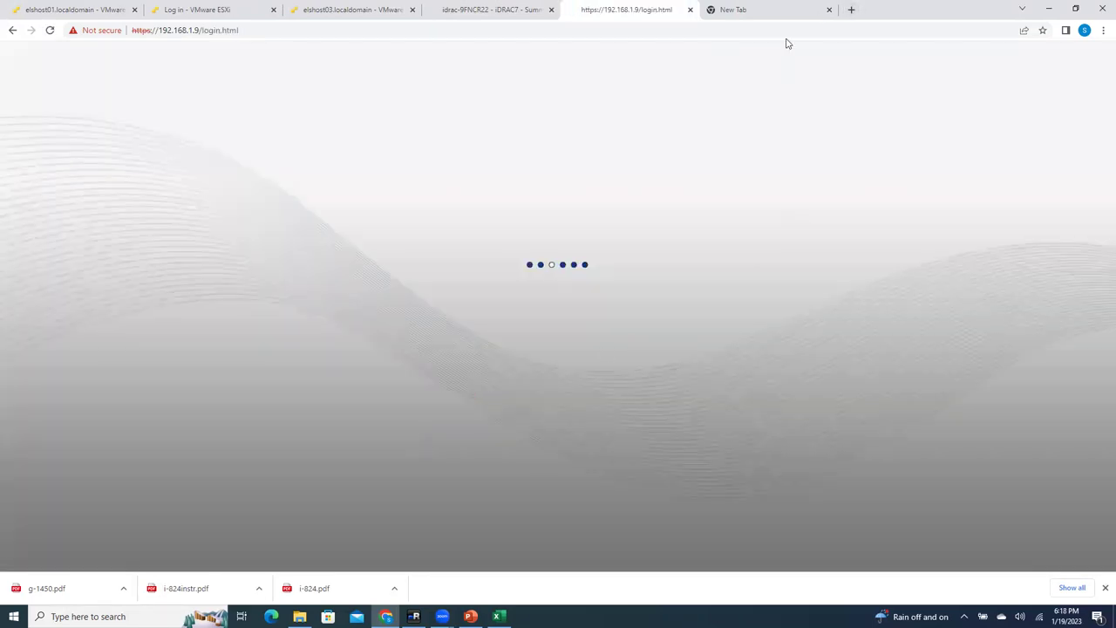
# Step: Begin typing 192.168.1. in an empty tab, then switch over to mRemoteNG
pyautogui.click(767, 10)
pyautogui.write('192.168.1.')
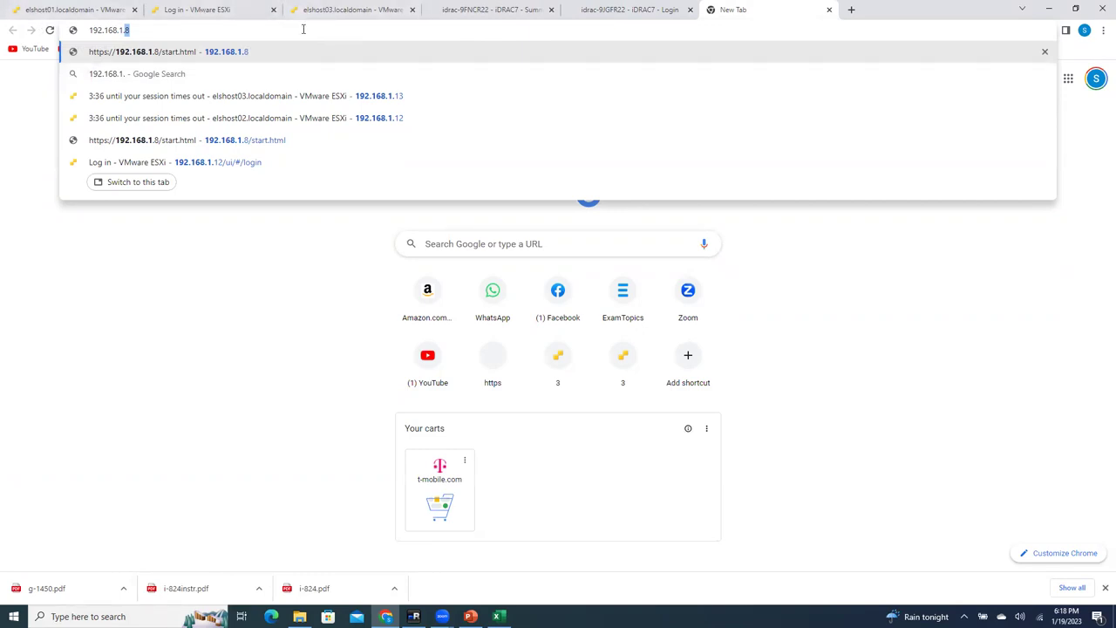
pyautogui.hotkey('alt', 'Tab')
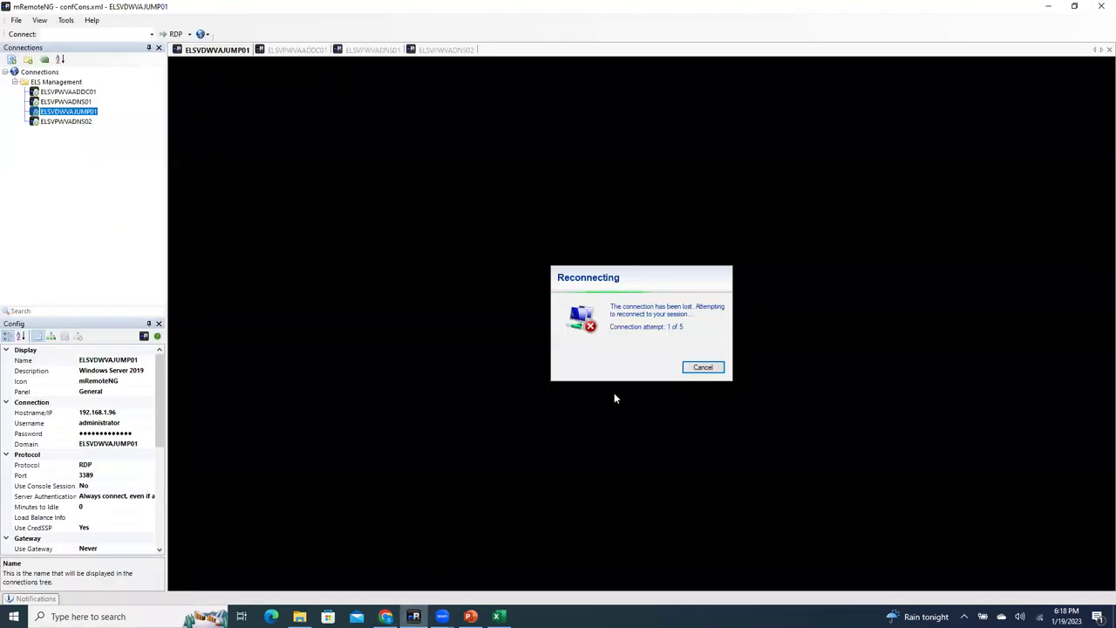
# Step: Cancel the jump-server reconnection and bring up the elshost01 ESXi page in the browser
pyautogui.click(707, 368)
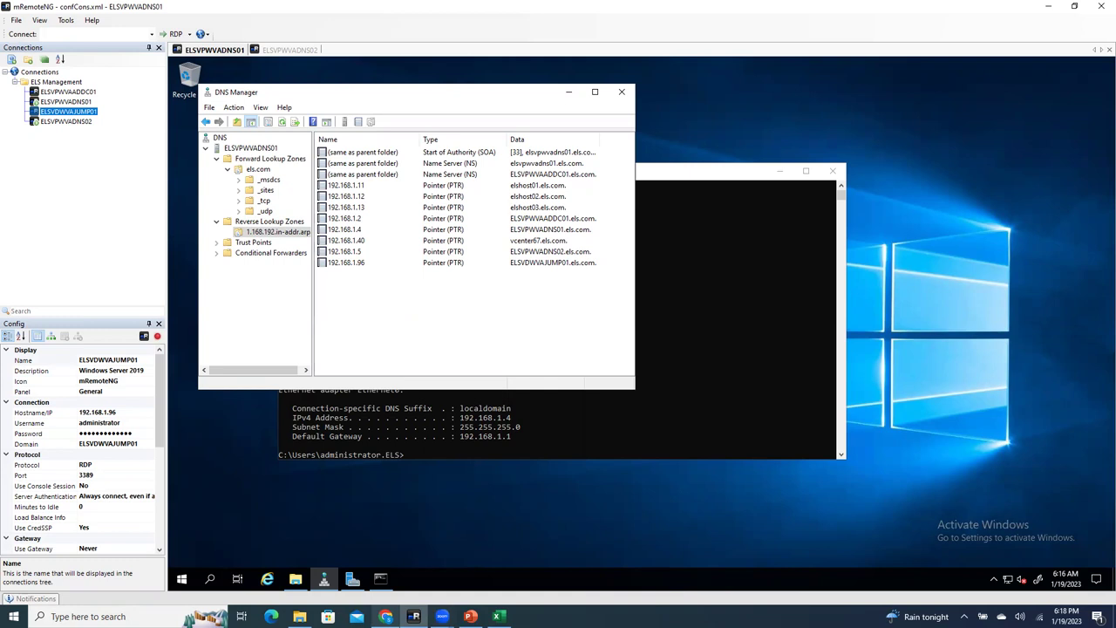
pyautogui.click(386, 616)
pyautogui.click(71, 11)
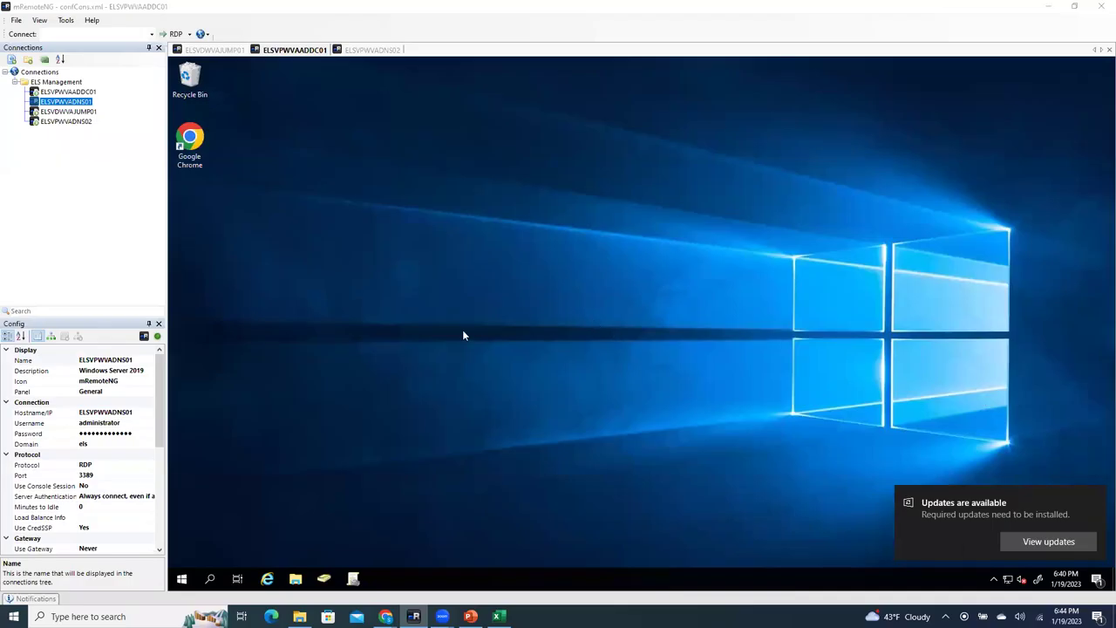
# Step: On the ELSVDWVAJUMP01 session, review the certificate-error Google results, then return to the ELSDATACENTER summary
pyautogui.click(224, 54)
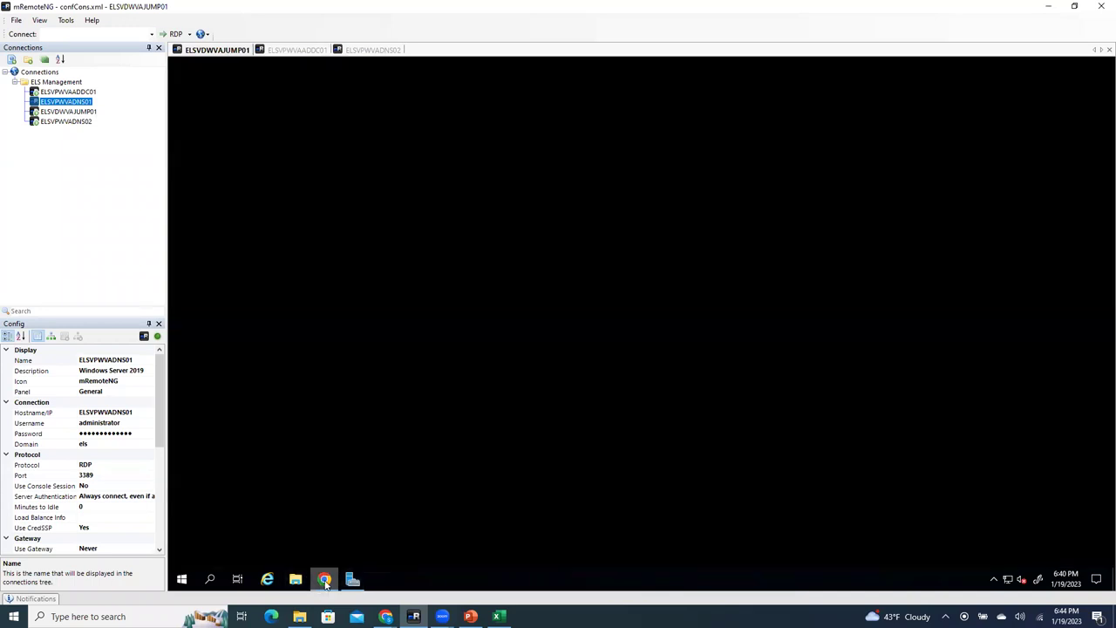
pyautogui.click(324, 580)
pyautogui.click(358, 66)
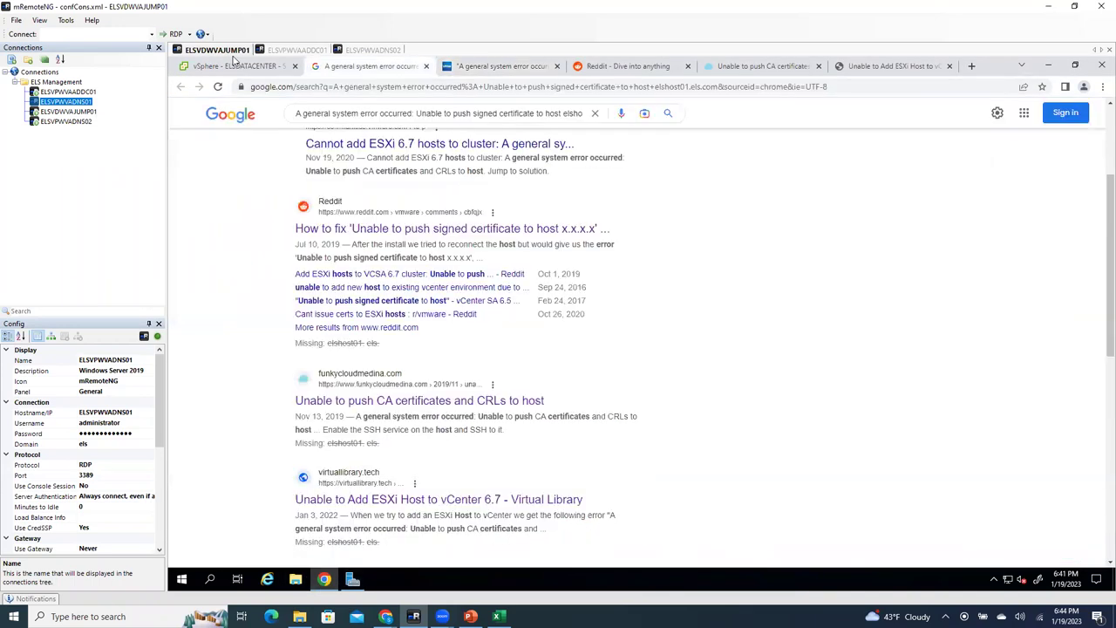
pyautogui.click(236, 66)
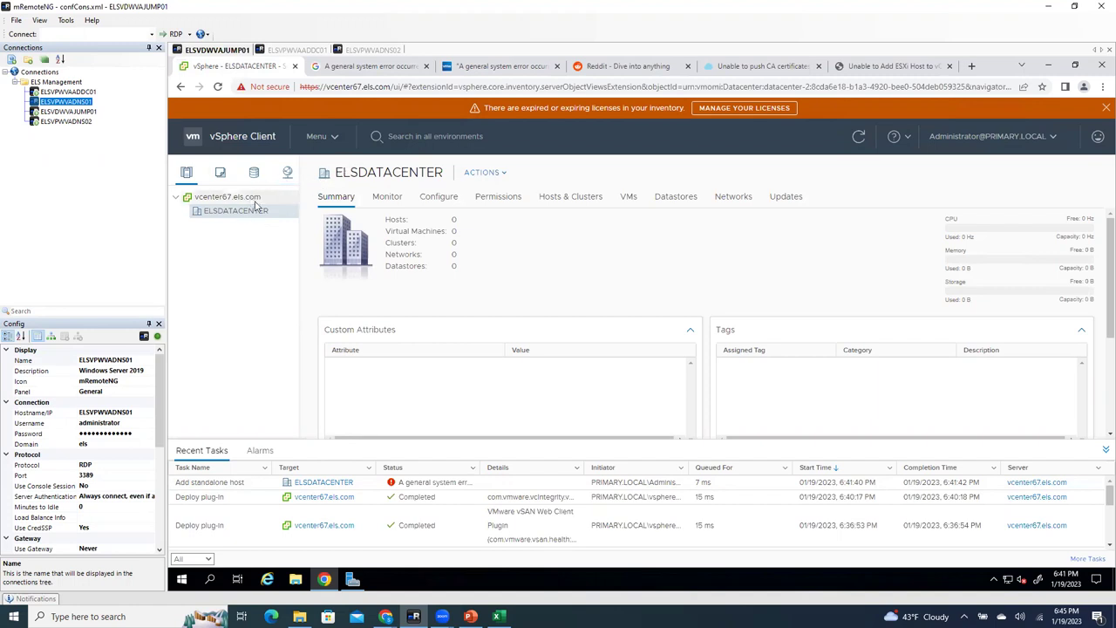
# Step: View vcenter67.els.com's Configure settings, then bring up the vCenter appliance management page in the ESXi browser
pyautogui.click(253, 197)
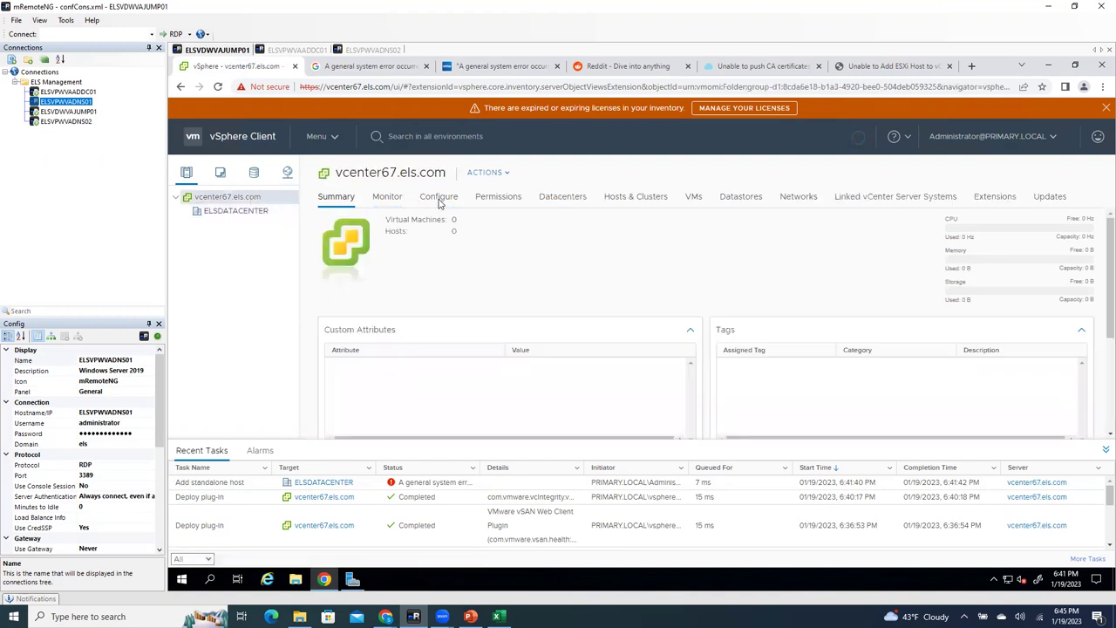
pyautogui.click(438, 197)
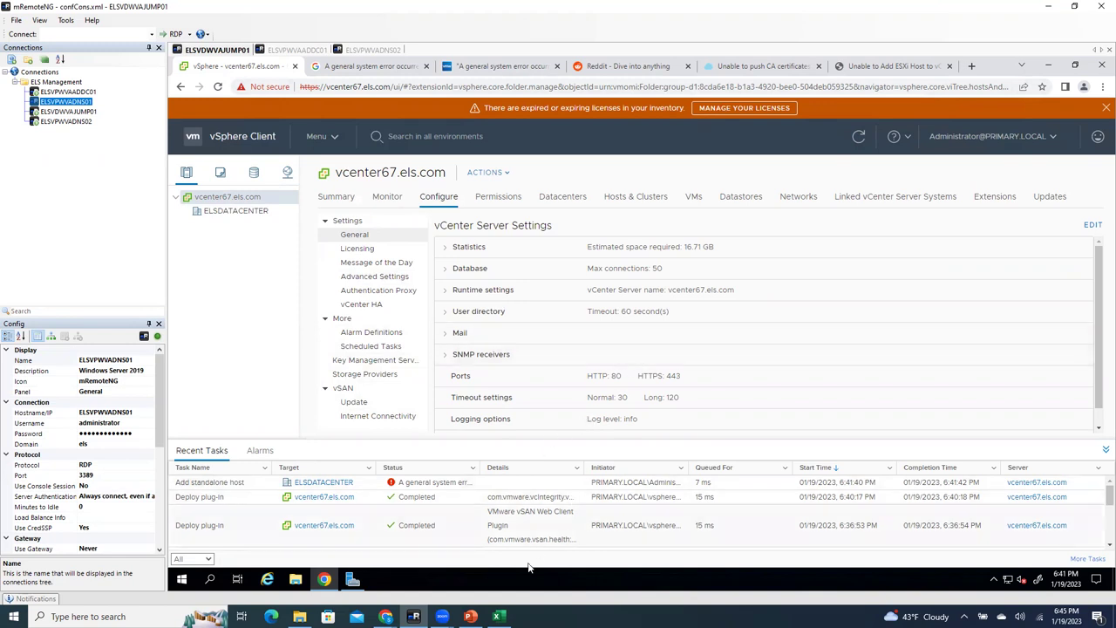
pyautogui.click(385, 616)
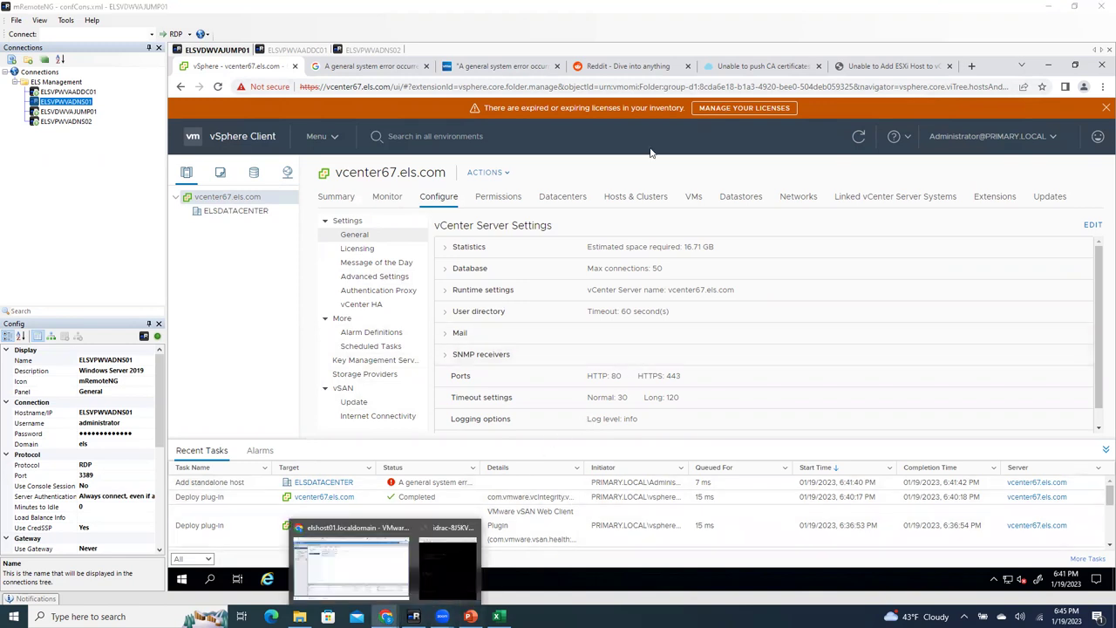
pyautogui.click(349, 558)
pyautogui.click(570, 11)
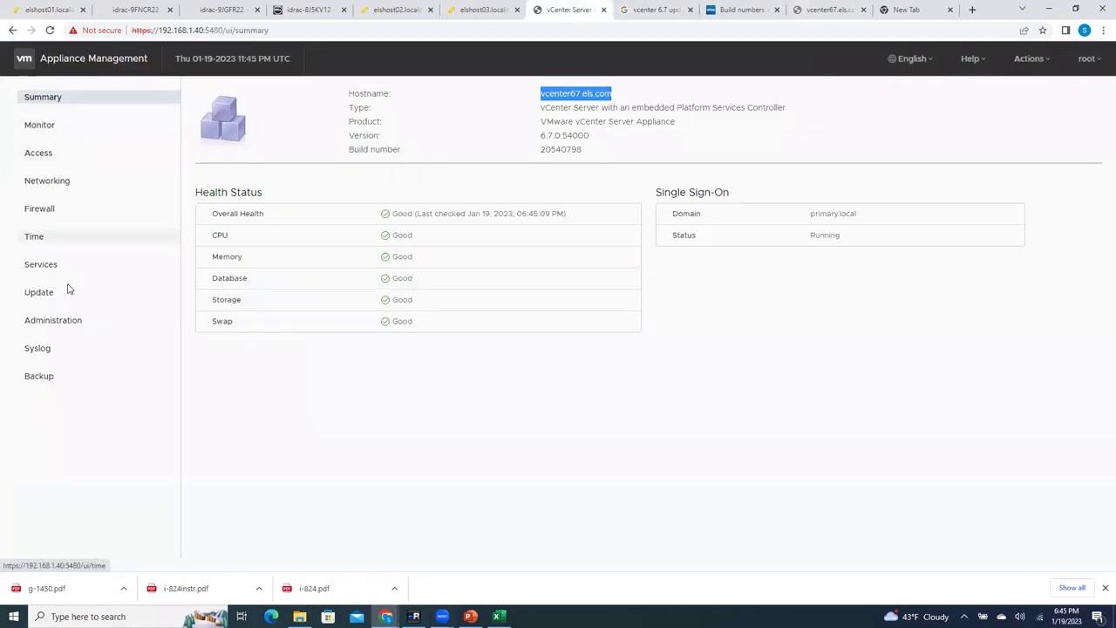
# Step: On the appliance Time page, check NTP server 192.168.1.2 and the appliance time, then edit the time zone
pyautogui.click(39, 237)
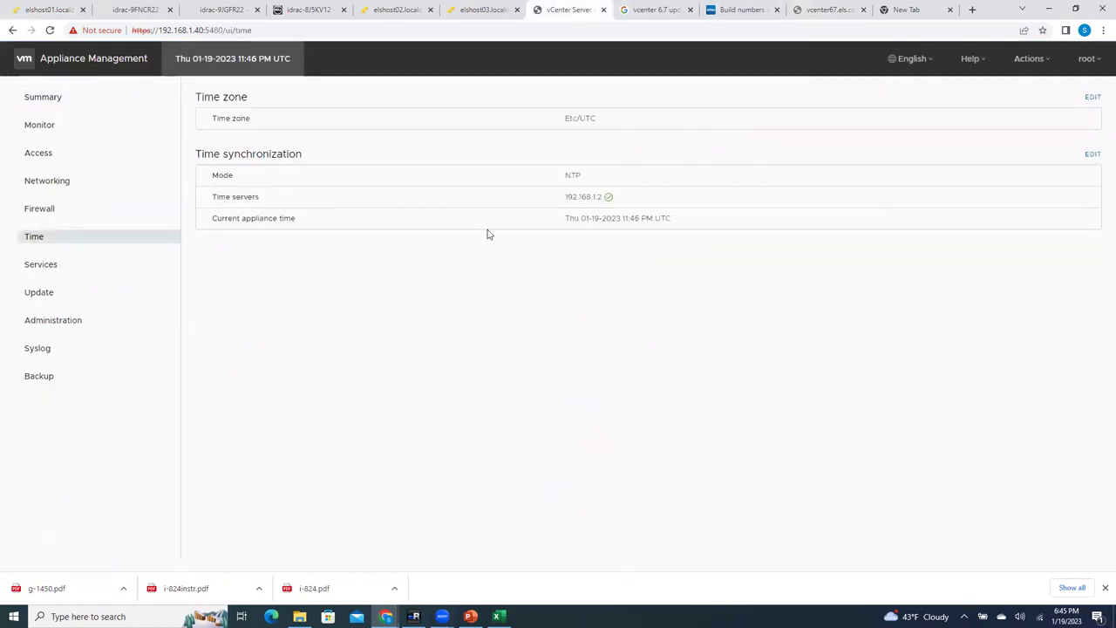
pyautogui.moveTo(569, 197); pyautogui.dragTo(636, 197)
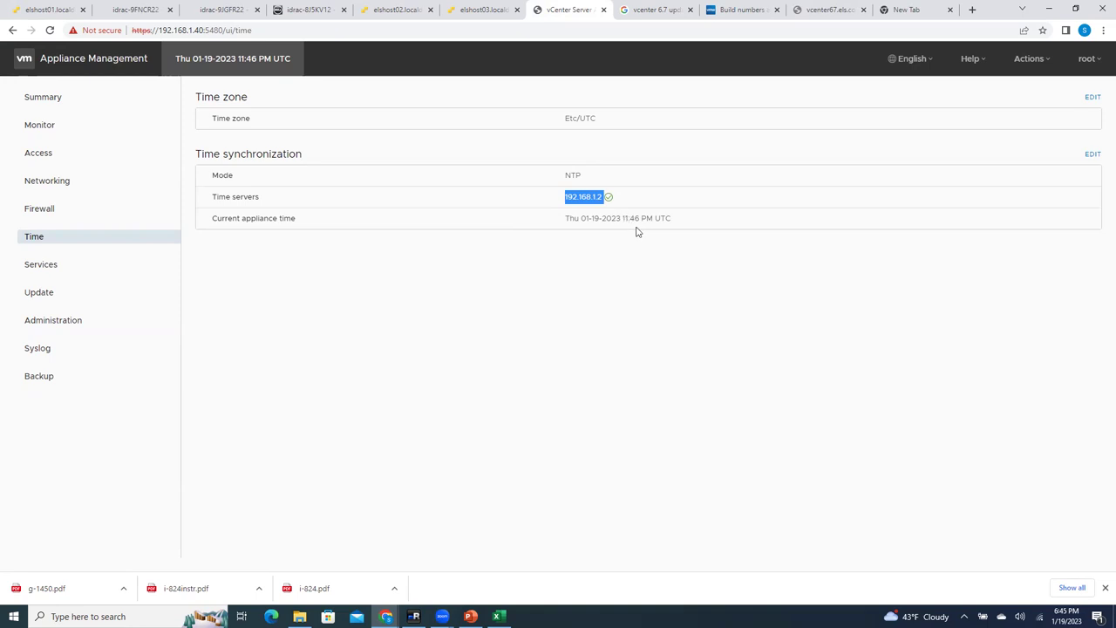
pyautogui.moveTo(672, 219); pyautogui.dragTo(535, 219)
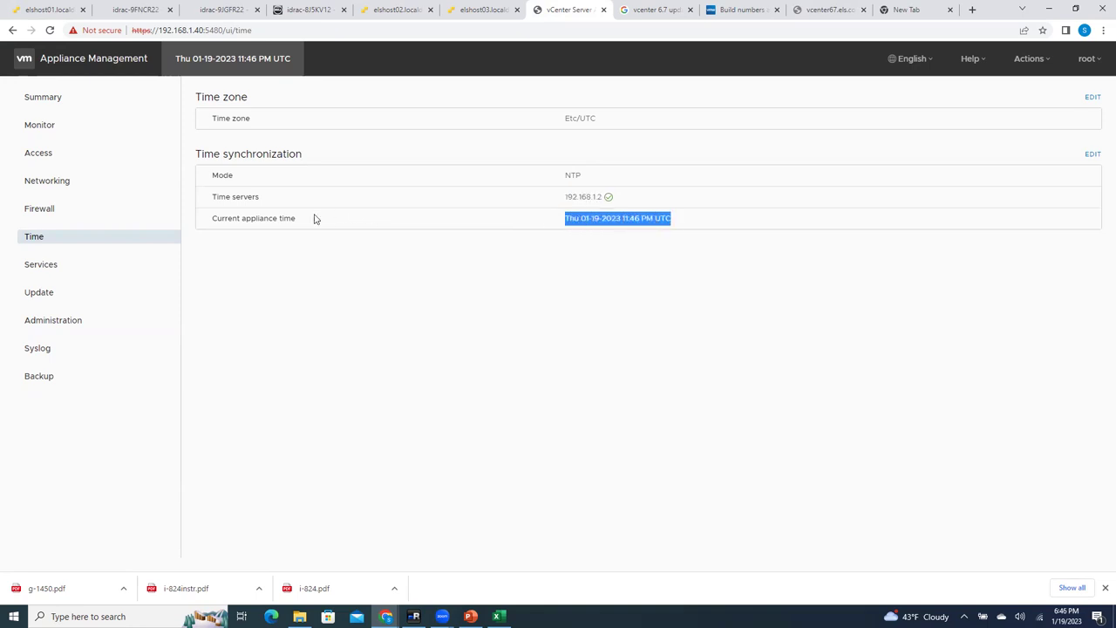
pyautogui.moveTo(316, 219); pyautogui.dragTo(190, 223)
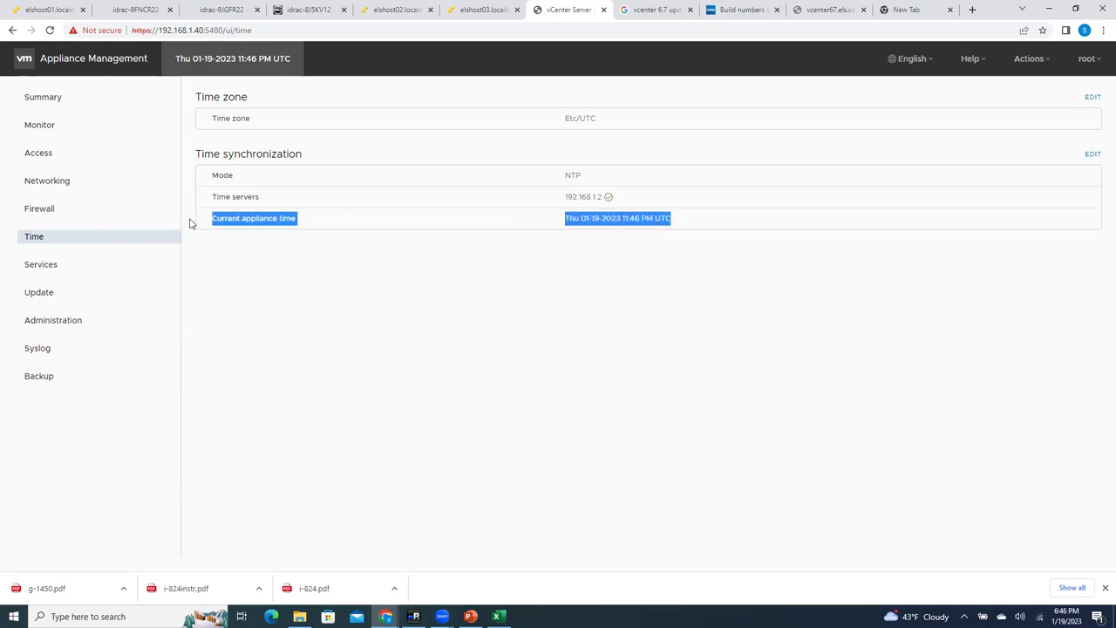
pyautogui.click(620, 219)
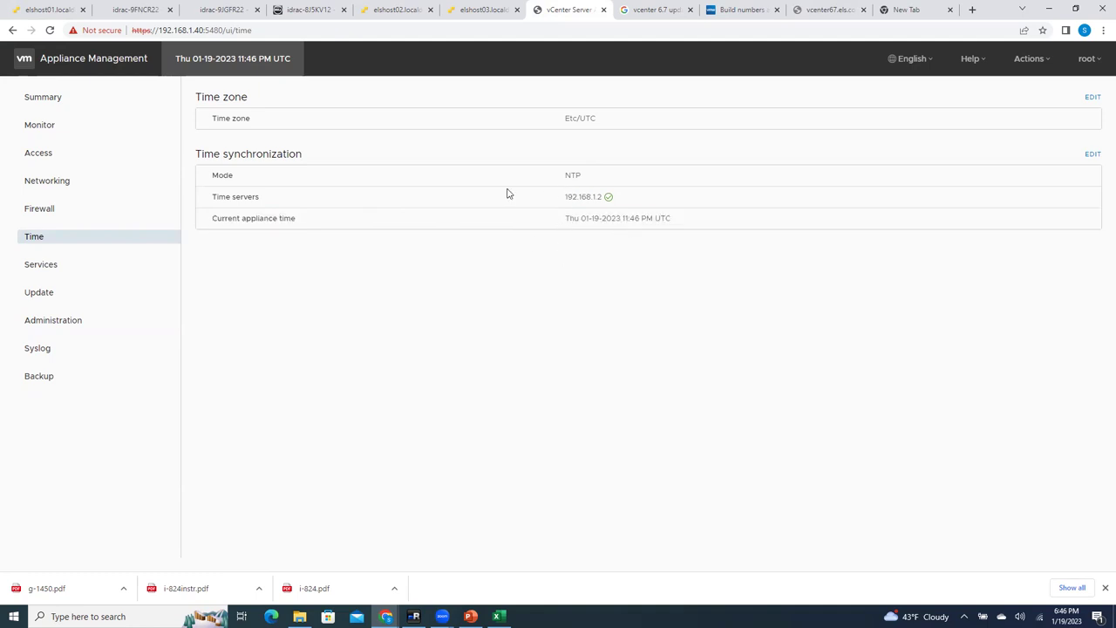
pyautogui.moveTo(555, 203); pyautogui.dragTo(682, 194)
pyautogui.click(579, 113)
pyautogui.click(1092, 96)
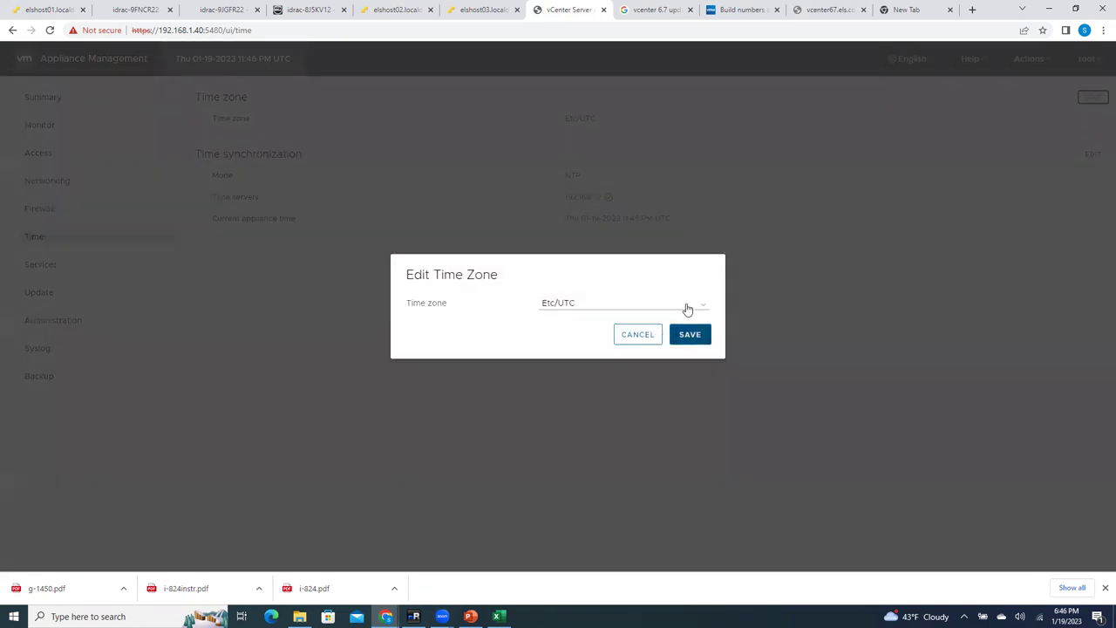
# Step: Pick US/Eastern from the time zone list and save it
pyautogui.click(688, 306)
pyautogui.scroll(-6, 636, 436)
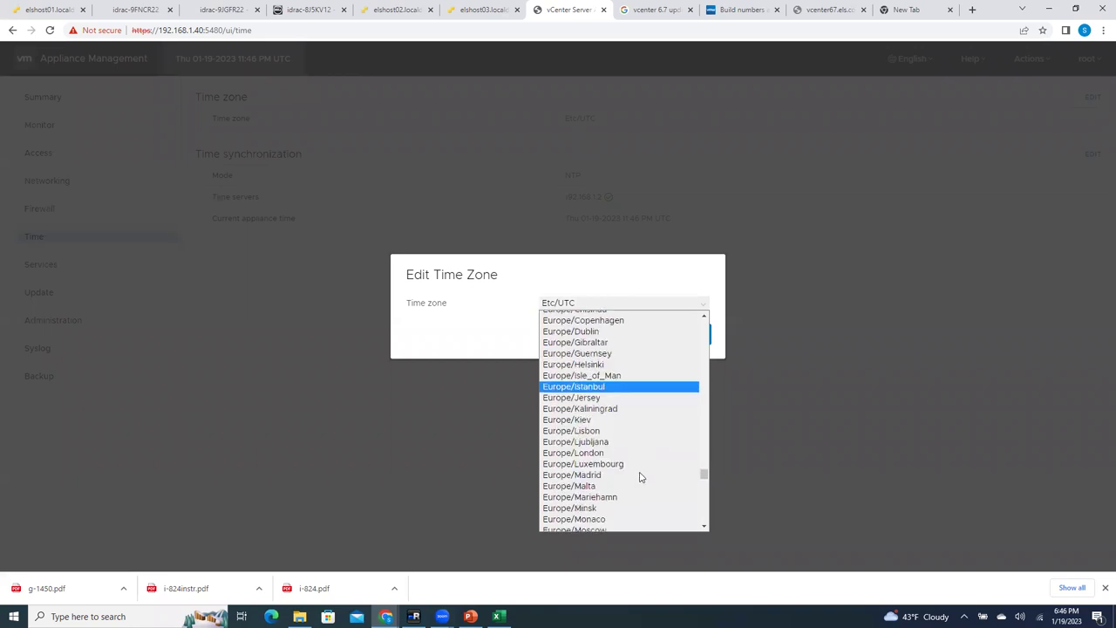
pyautogui.scroll(-5, 640, 477)
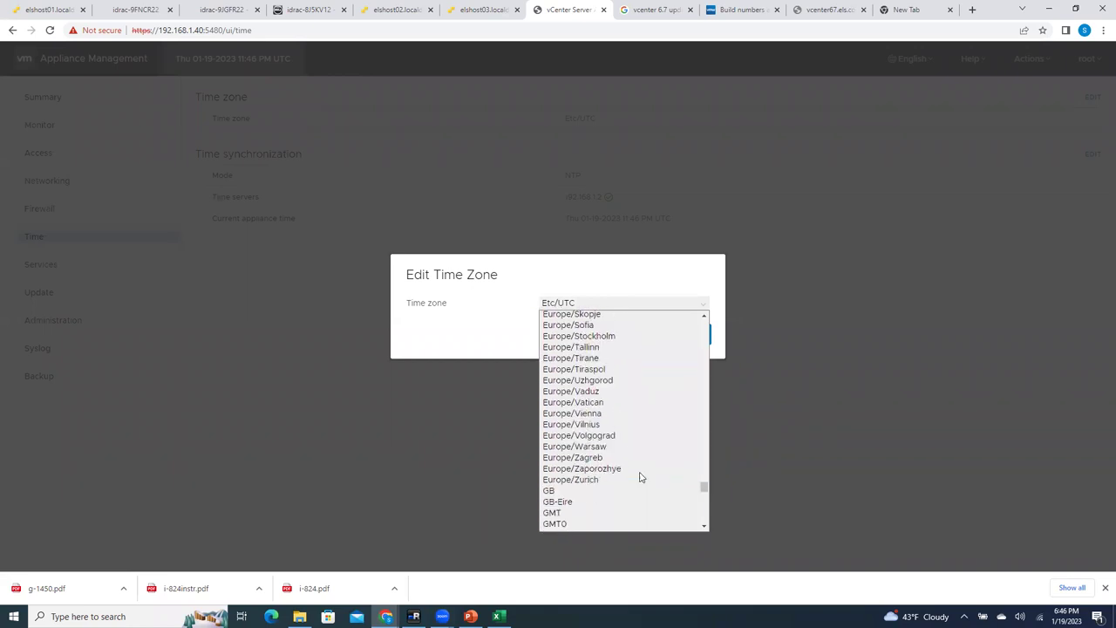
pyautogui.scroll(-6, 640, 476)
pyautogui.scroll(10, 640, 476)
pyautogui.scroll(-10, 640, 477)
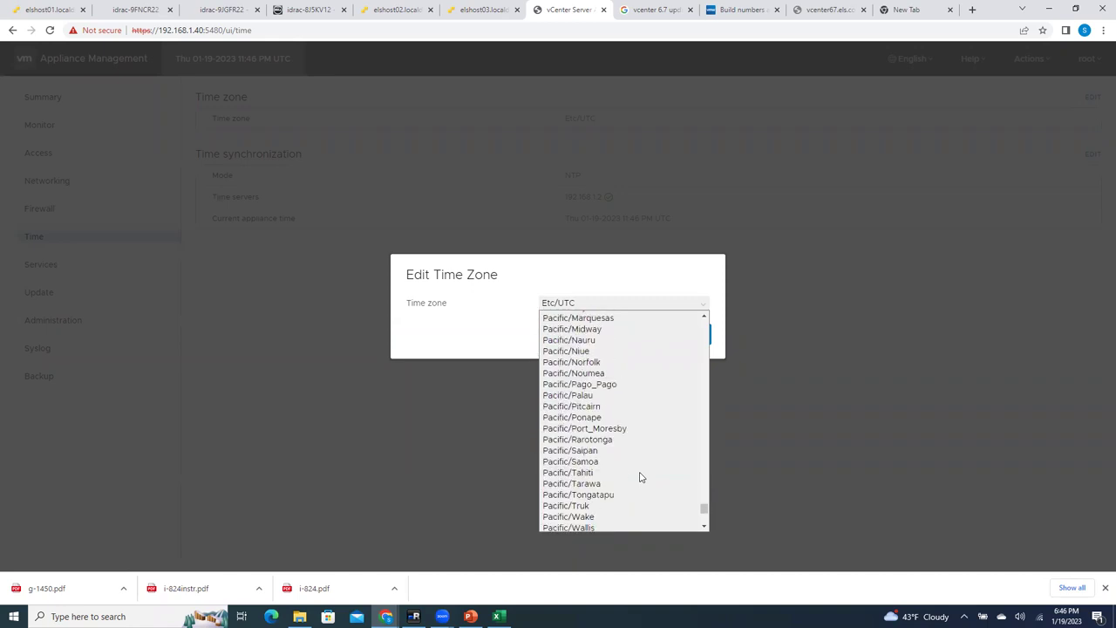
pyautogui.scroll(-1, 640, 477)
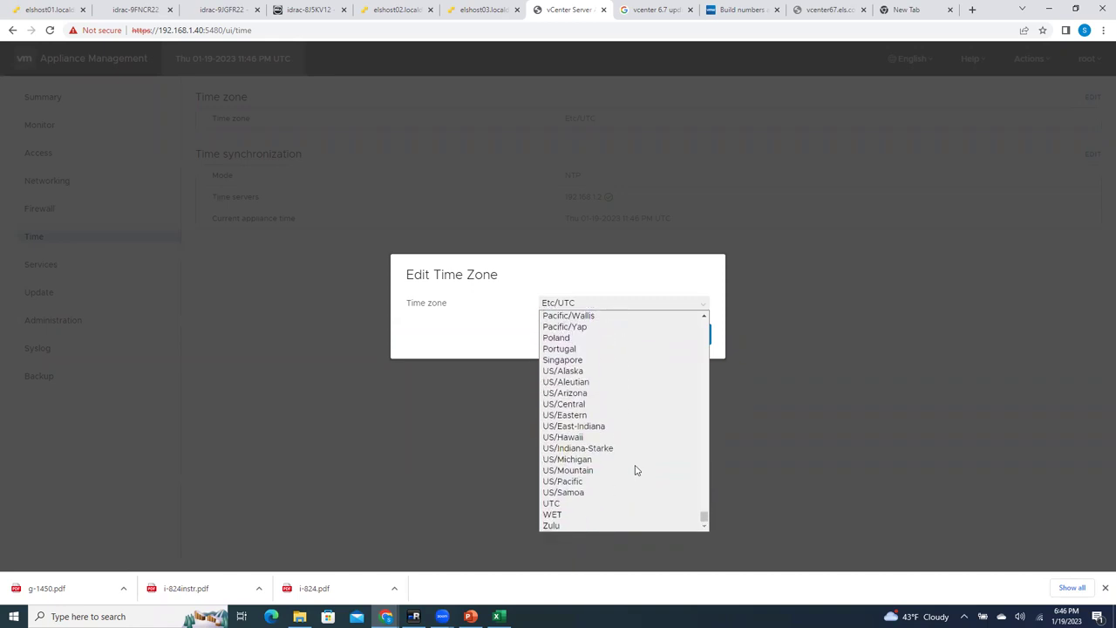
pyautogui.click(592, 417)
pyautogui.click(690, 335)
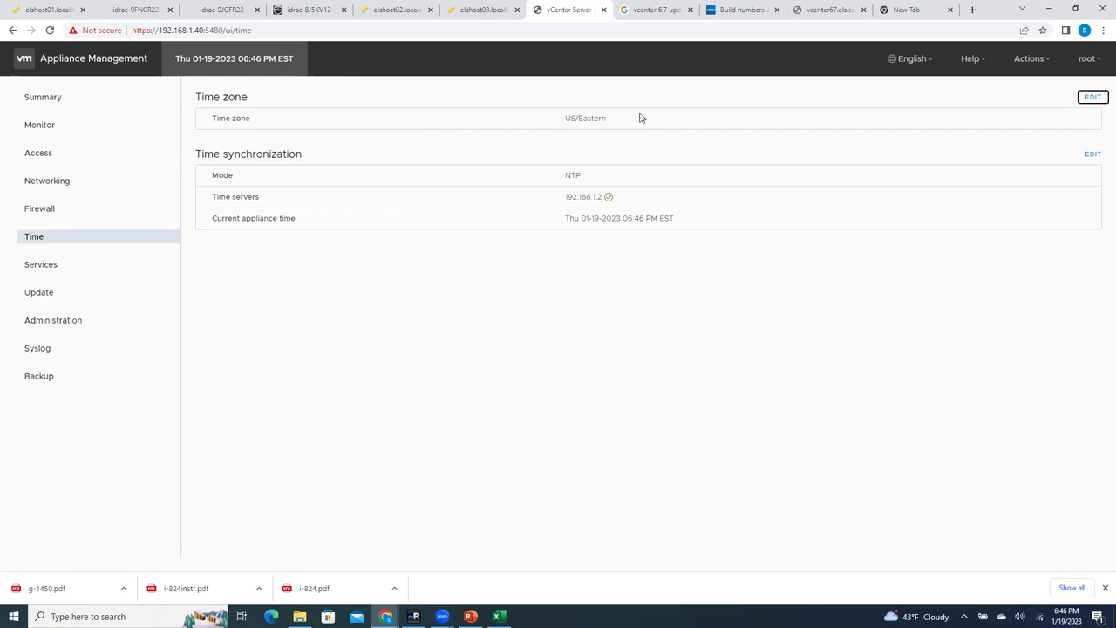
# Step: Check the last health check time on the appliance Summary, then move to the elshost01 host page
pyautogui.click(424, 389)
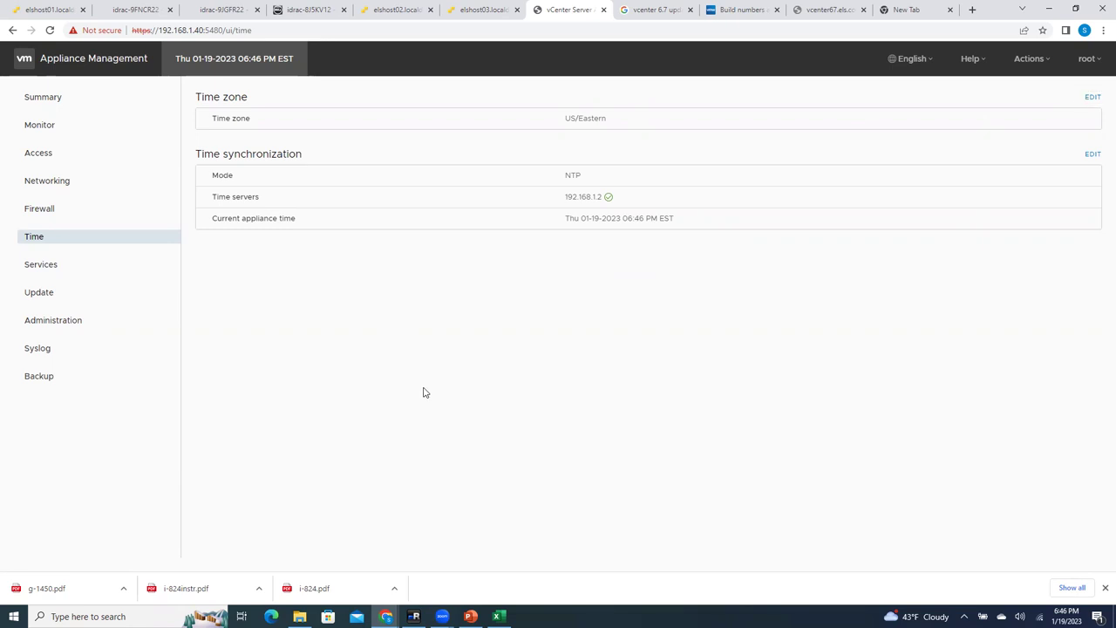
pyautogui.click(52, 99)
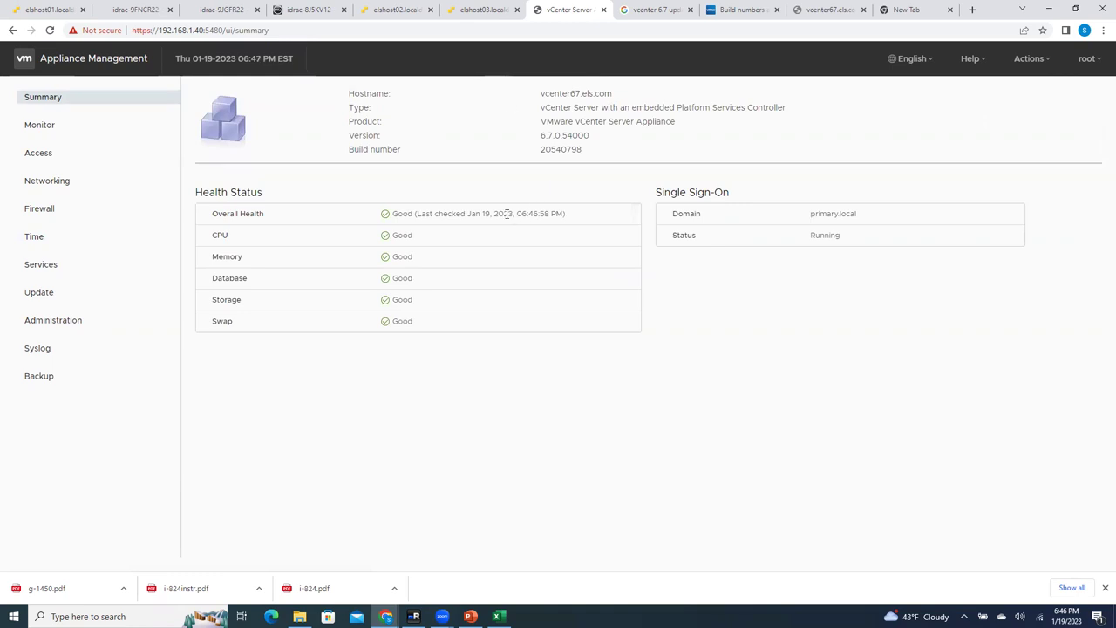
pyautogui.moveTo(507, 213); pyautogui.dragTo(564, 213)
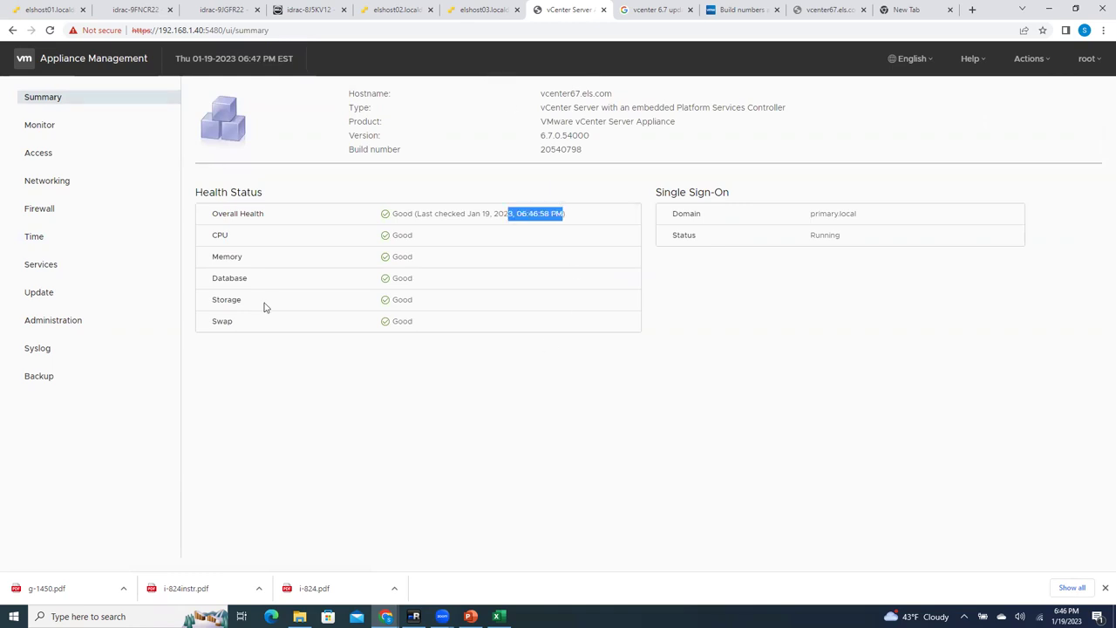
pyautogui.click(53, 12)
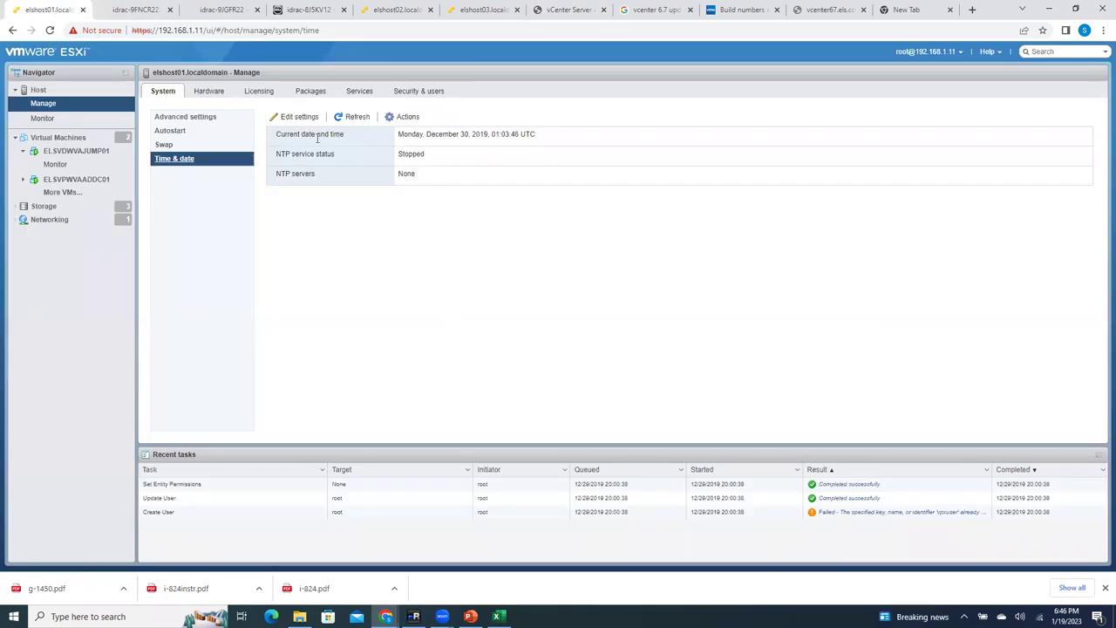
# Step: Switch elshost01 to NTP with server 192.168.1.2 and a start-and-stop-with-host policy
pyautogui.moveTo(436, 140); pyautogui.dragTo(542, 140)
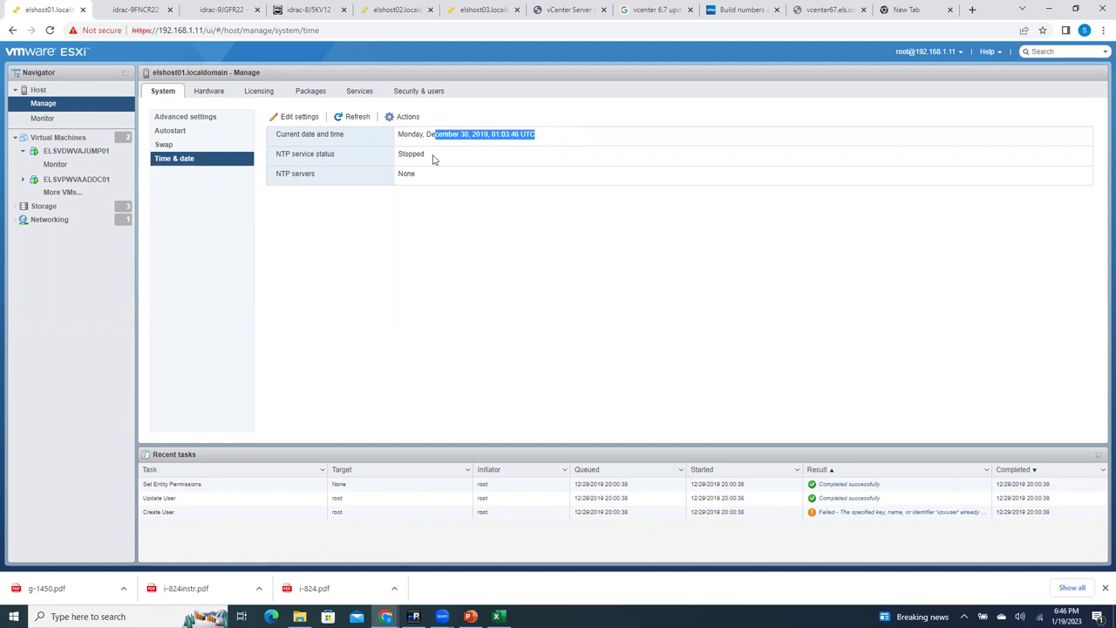
pyautogui.moveTo(433, 159); pyautogui.dragTo(317, 154)
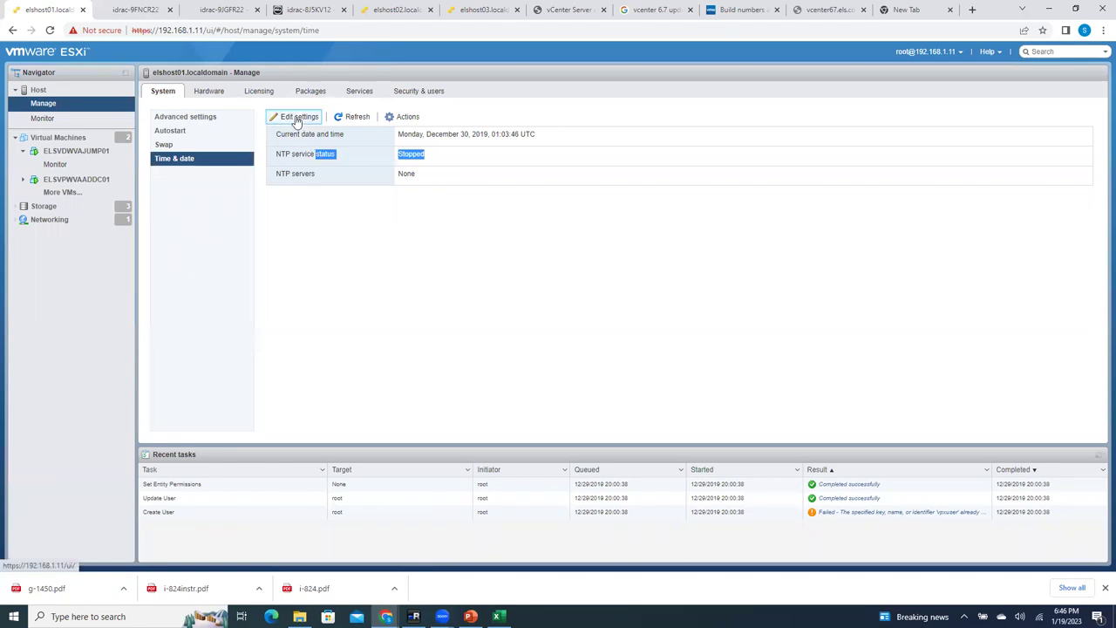
pyautogui.click(297, 117)
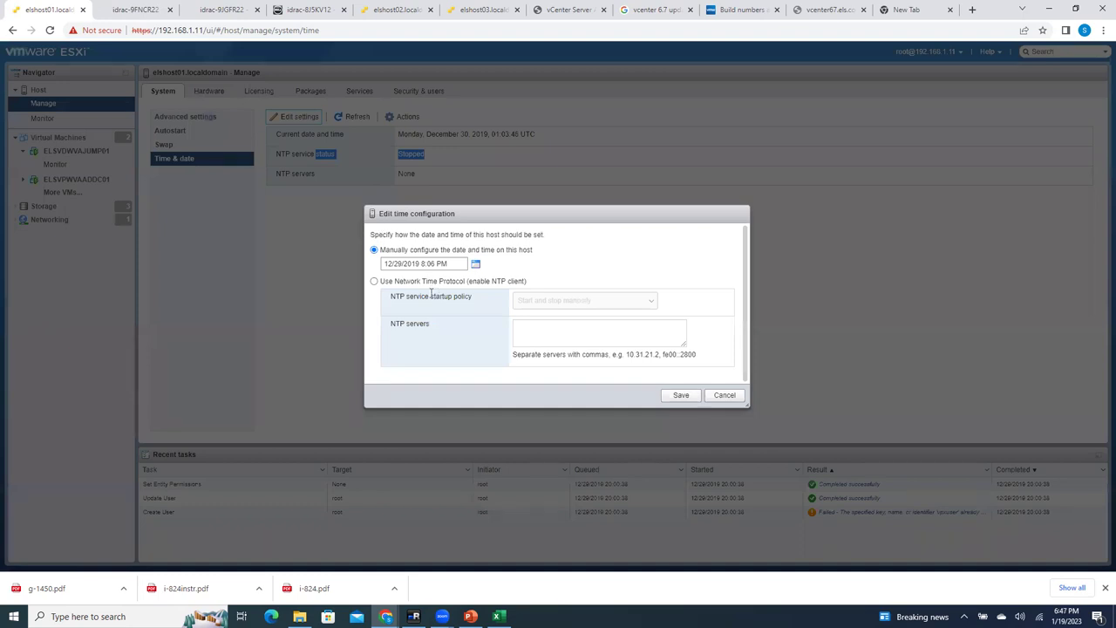
pyautogui.click(374, 281)
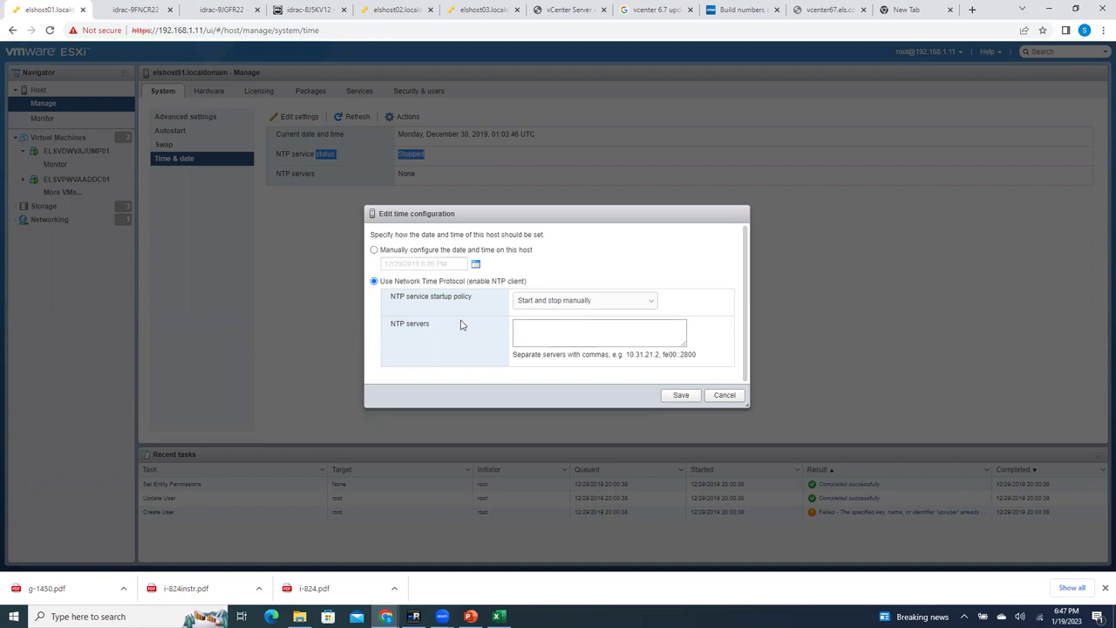
pyautogui.click(560, 301)
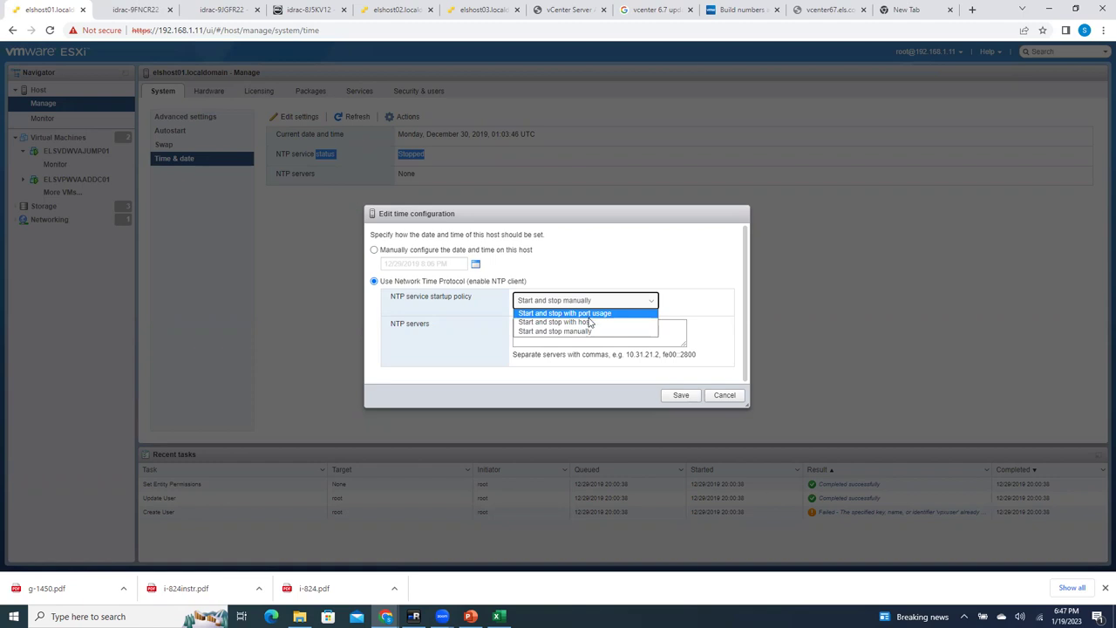
pyautogui.click(589, 322)
pyautogui.click(578, 335)
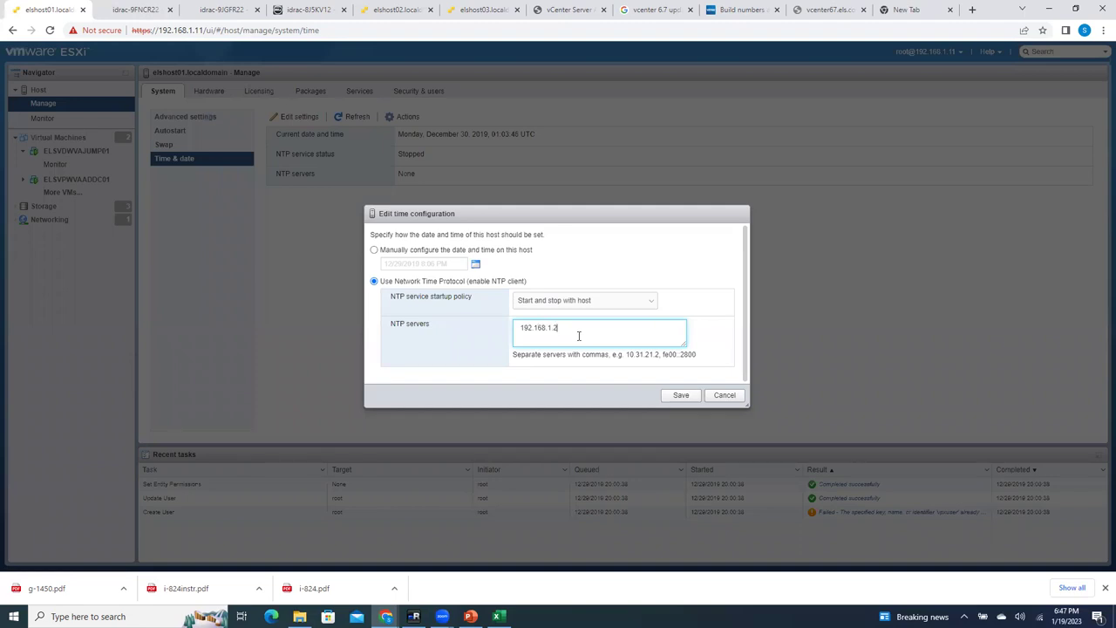
pyautogui.click(682, 396)
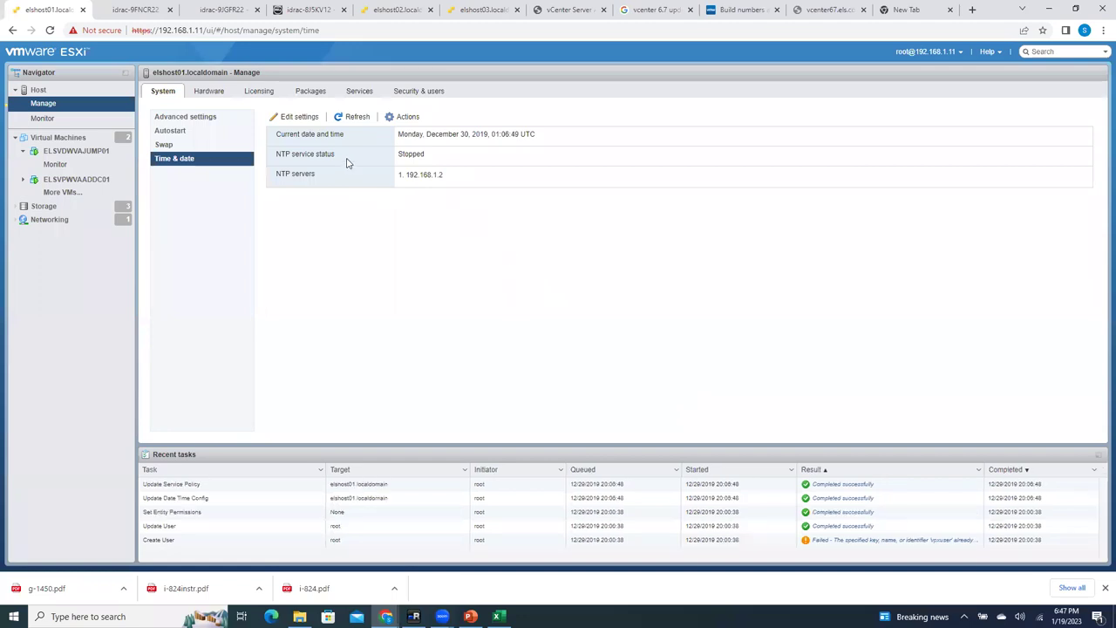
# Step: Re-save the NTP configuration and refresh, confirming the service is still Stopped with server 192.168.1.2
pyautogui.click(296, 117)
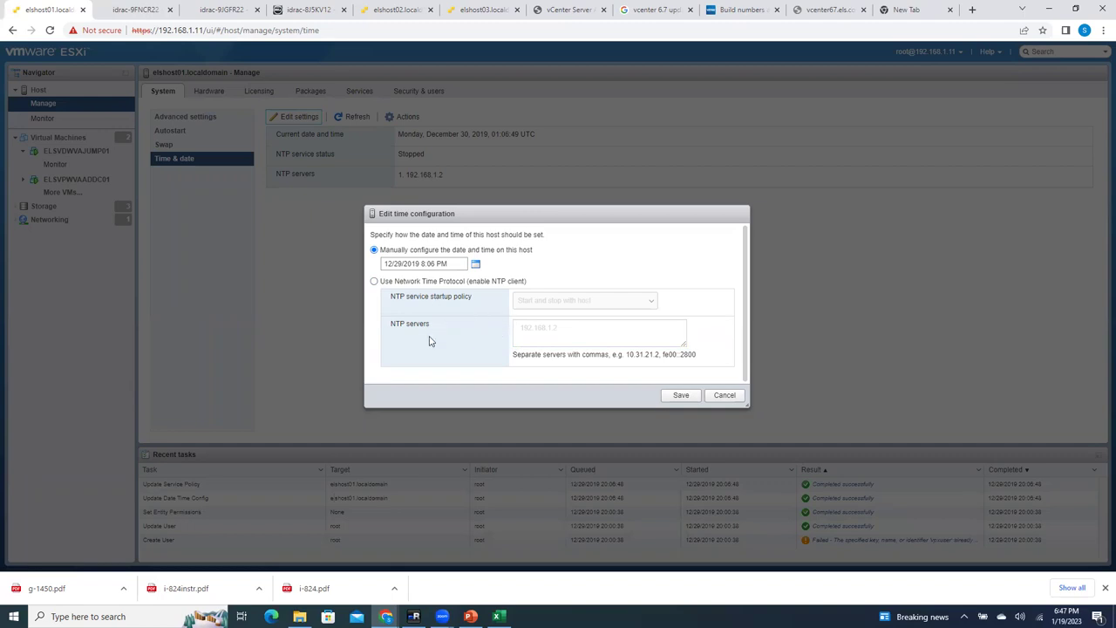
pyautogui.click(389, 281)
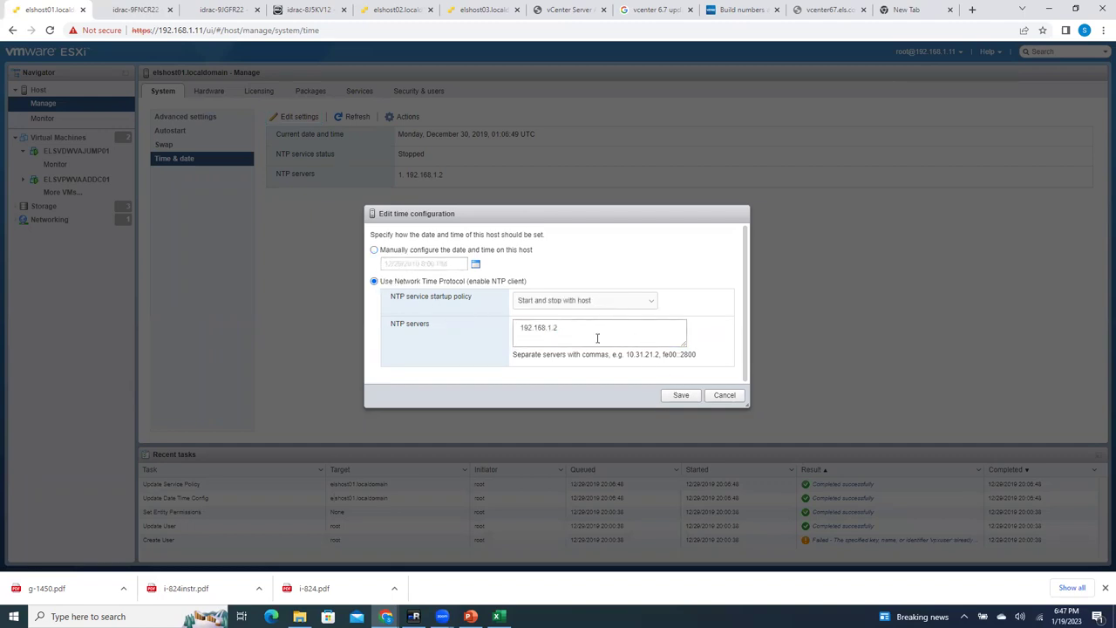
pyautogui.click(556, 301)
pyautogui.click(556, 300)
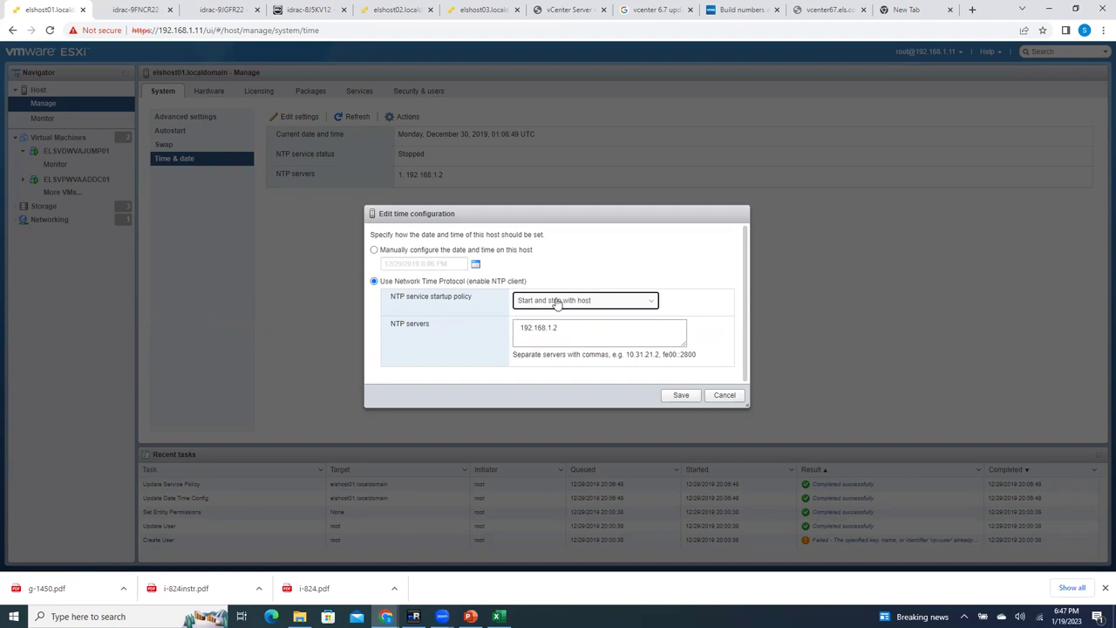
pyautogui.click(679, 396)
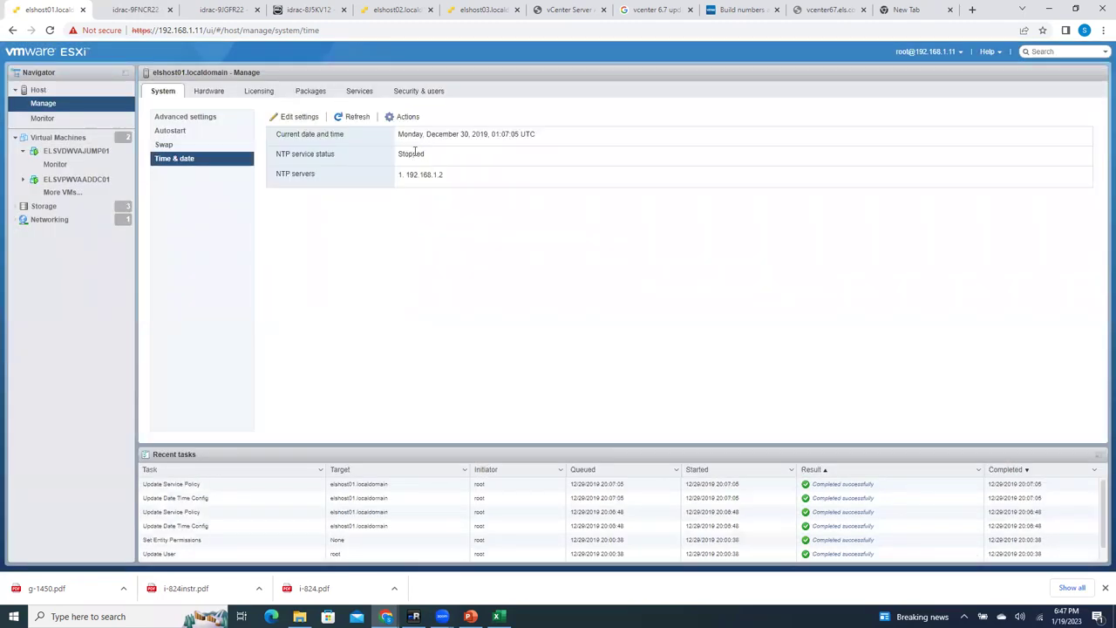
pyautogui.click(351, 116)
pyautogui.moveTo(295, 155); pyautogui.dragTo(431, 152)
pyautogui.moveTo(293, 155); pyautogui.dragTo(473, 159)
pyautogui.click(510, 202)
pyautogui.moveTo(316, 177); pyautogui.dragTo(476, 182)
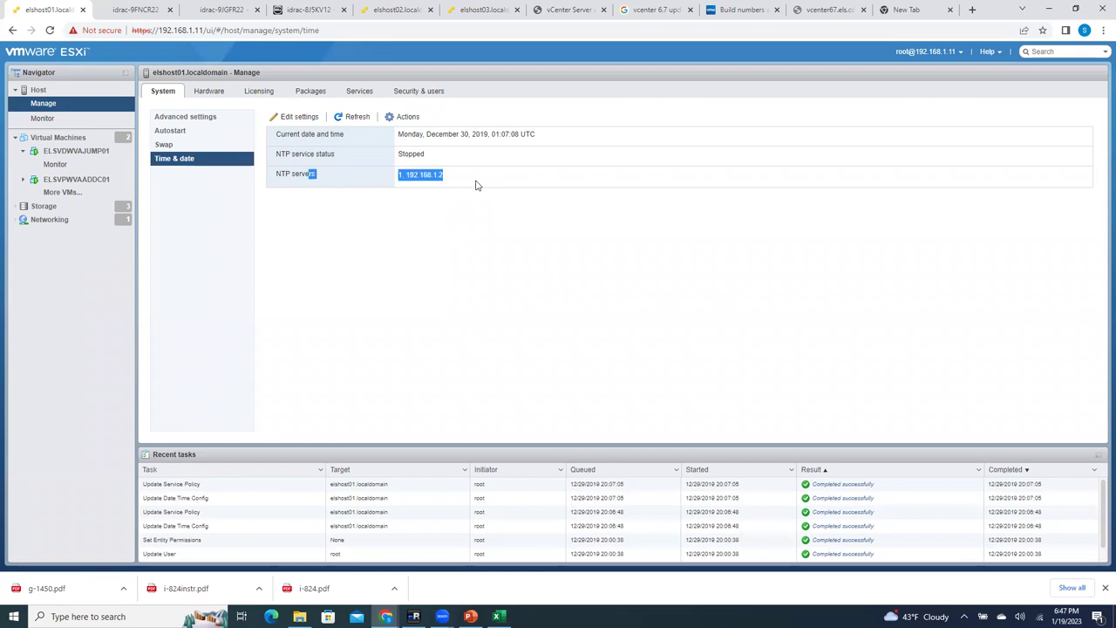
# Step: Start the NTP service from the actions menu and refresh to confirm it reads Running
pyautogui.click(406, 116)
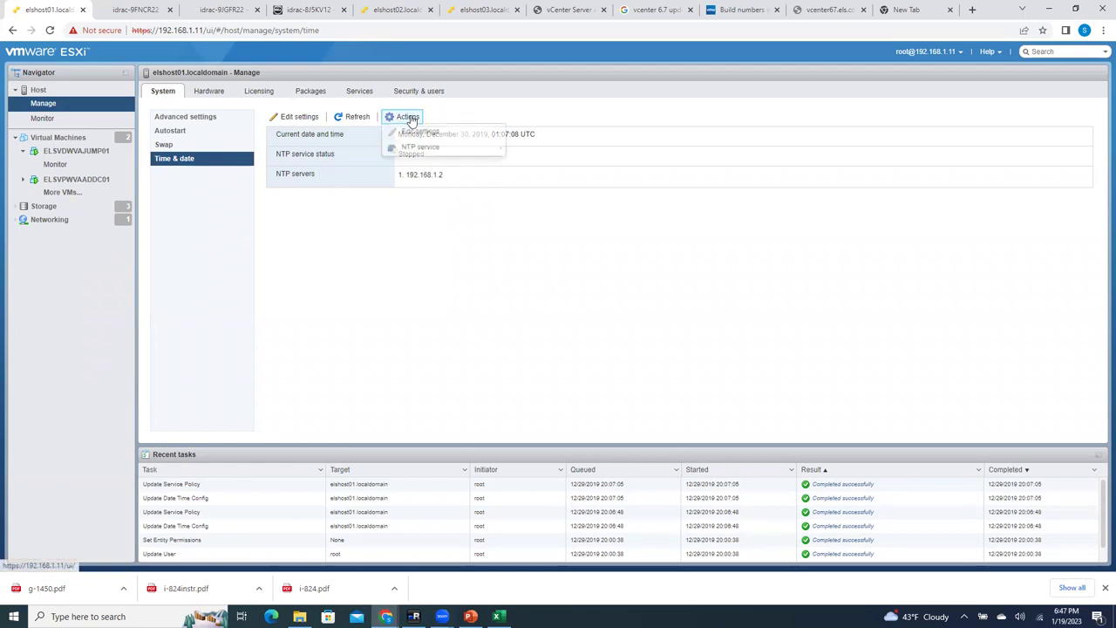
pyautogui.moveTo(433, 148)
pyautogui.click(535, 164)
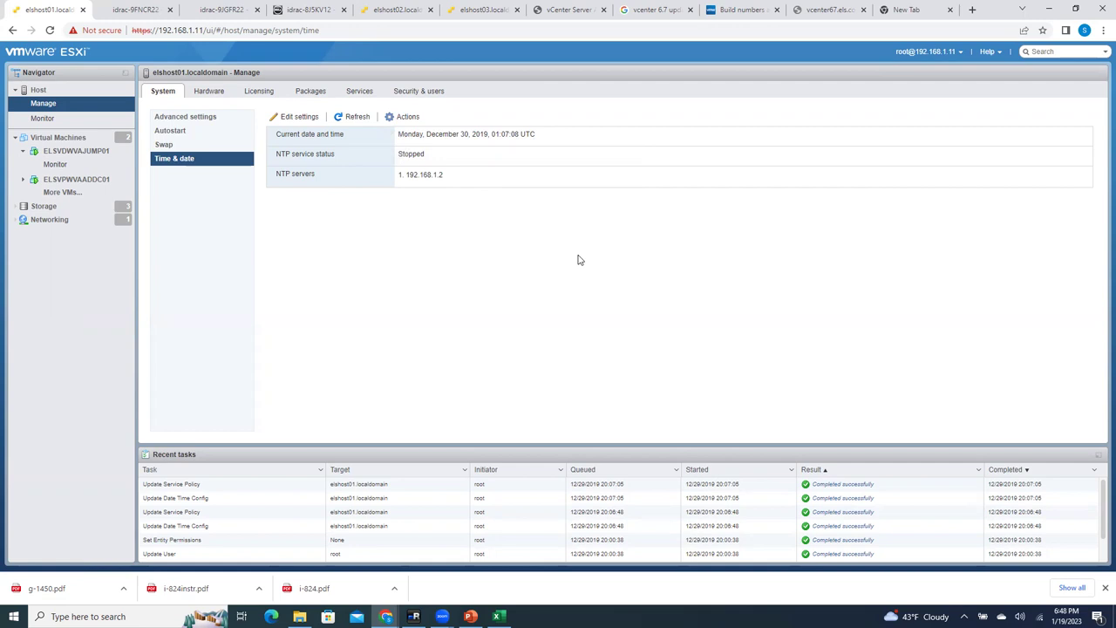
pyautogui.click(337, 116)
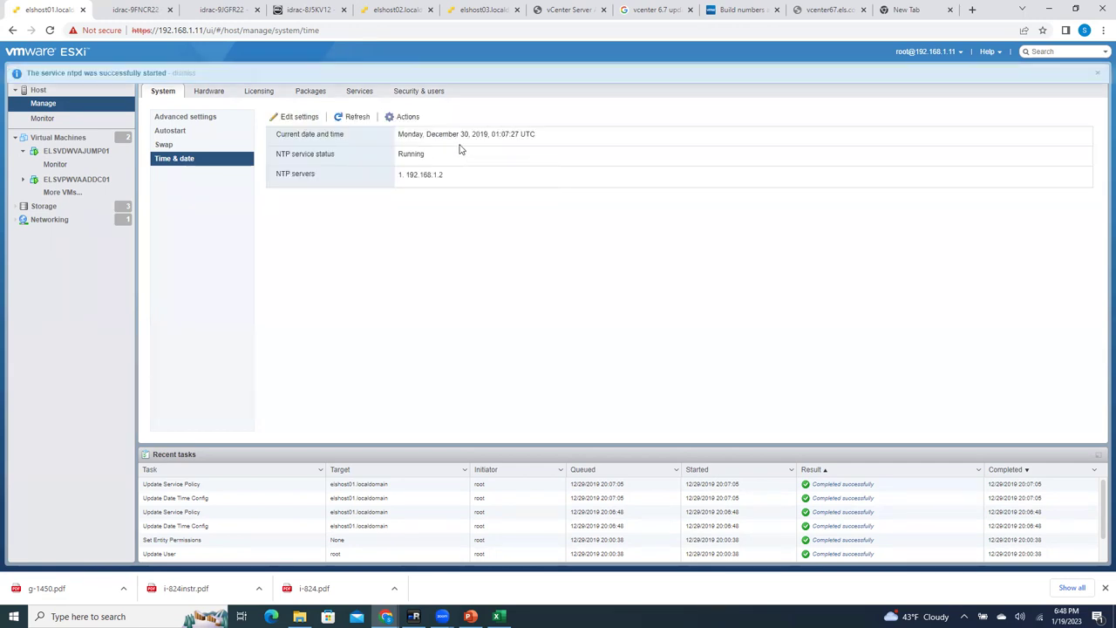
# Step: Switch the host time configuration to manual and bring the calendar to January 2023
pyautogui.click(404, 116)
pyautogui.click(299, 116)
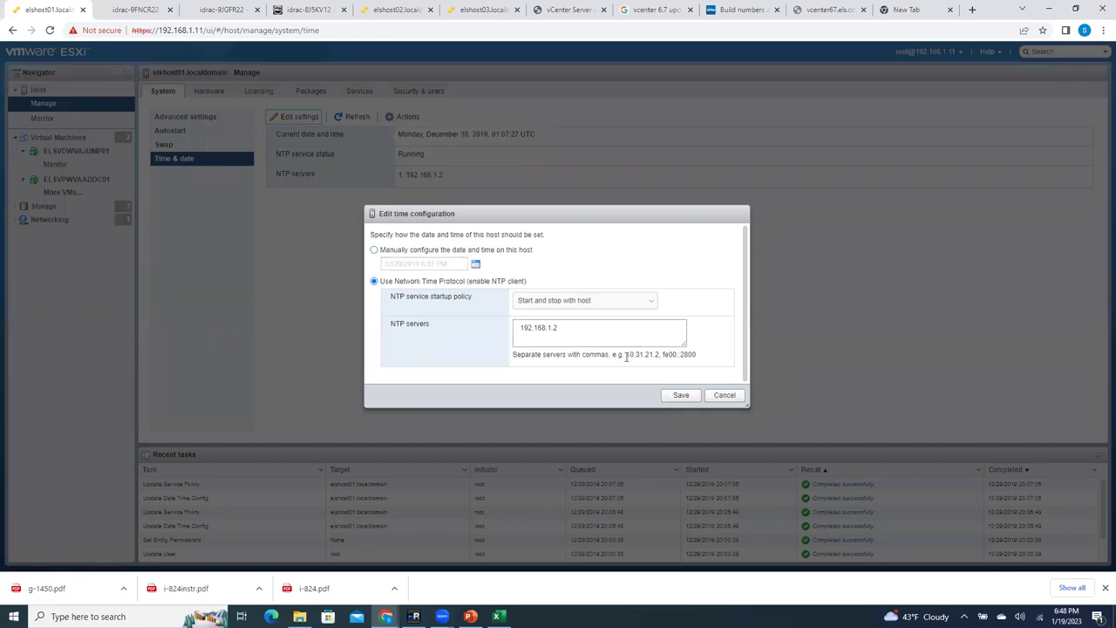
pyautogui.click(374, 249)
pyautogui.click(474, 263)
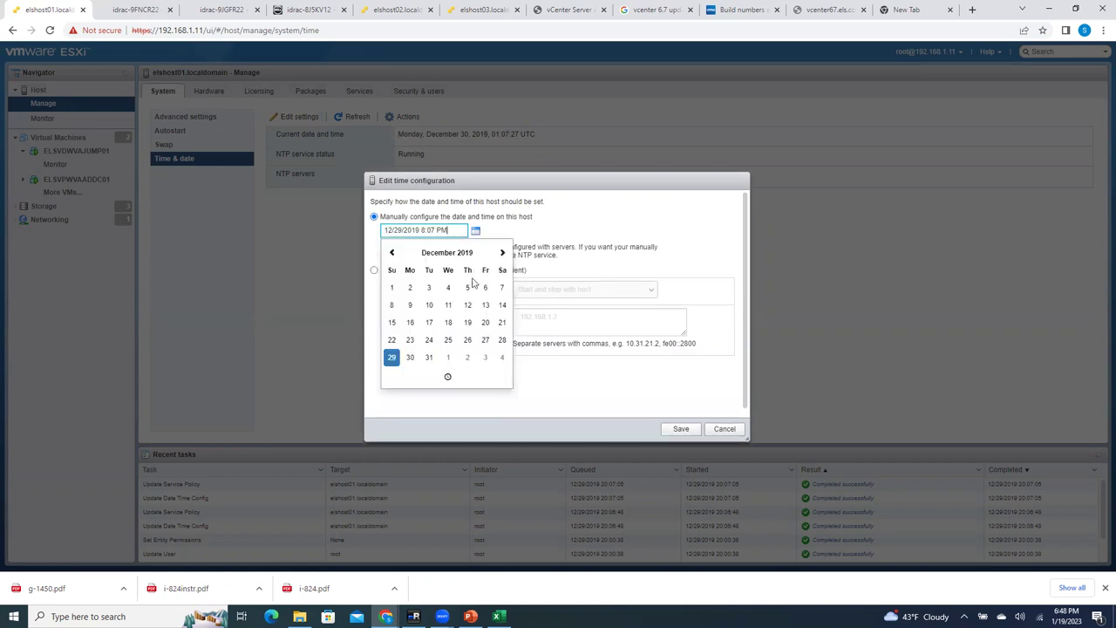
pyautogui.click(502, 253)
pyautogui.click(503, 252)
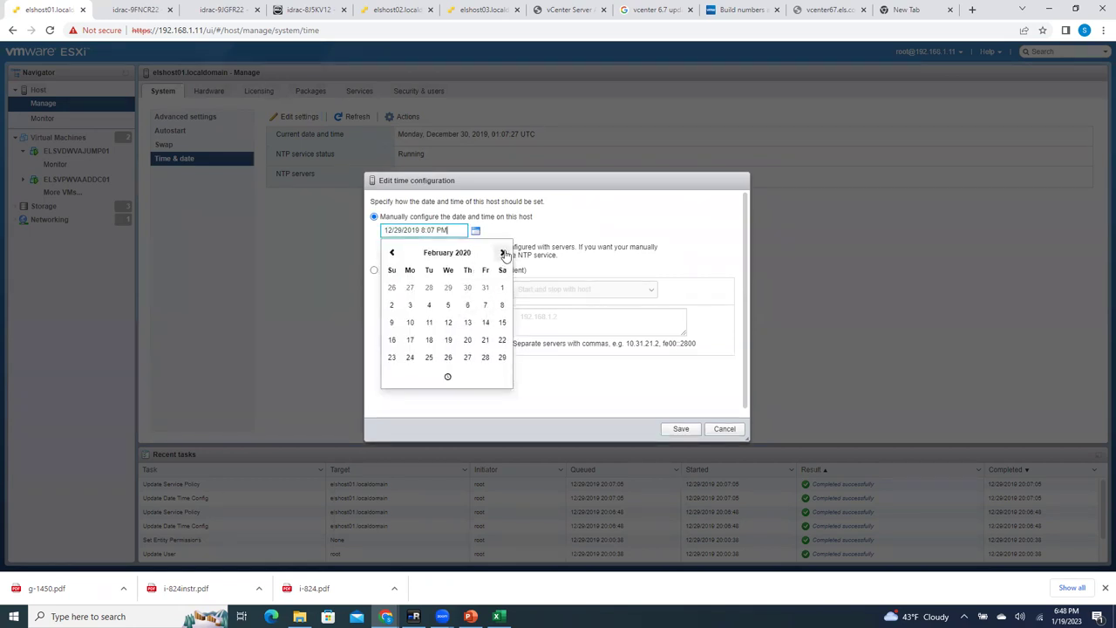
pyautogui.click(503, 252)
pyautogui.click(503, 253)
pyautogui.click(502, 253)
pyautogui.click(503, 253)
pyautogui.click(503, 253)
pyautogui.click(502, 253)
pyautogui.click(502, 253)
pyautogui.click(503, 253)
pyautogui.click(503, 253)
pyautogui.click(503, 253)
pyautogui.click(503, 252)
pyautogui.click(503, 252)
pyautogui.click(503, 252)
pyautogui.click(503, 253)
pyautogui.click(503, 253)
pyautogui.click(503, 253)
pyautogui.click(503, 253)
pyautogui.click(503, 253)
pyautogui.click(503, 253)
pyautogui.click(503, 253)
pyautogui.click(503, 253)
pyautogui.click(503, 253)
pyautogui.click(503, 253)
pyautogui.click(503, 253)
pyautogui.click(503, 252)
pyautogui.click(503, 253)
pyautogui.click(503, 253)
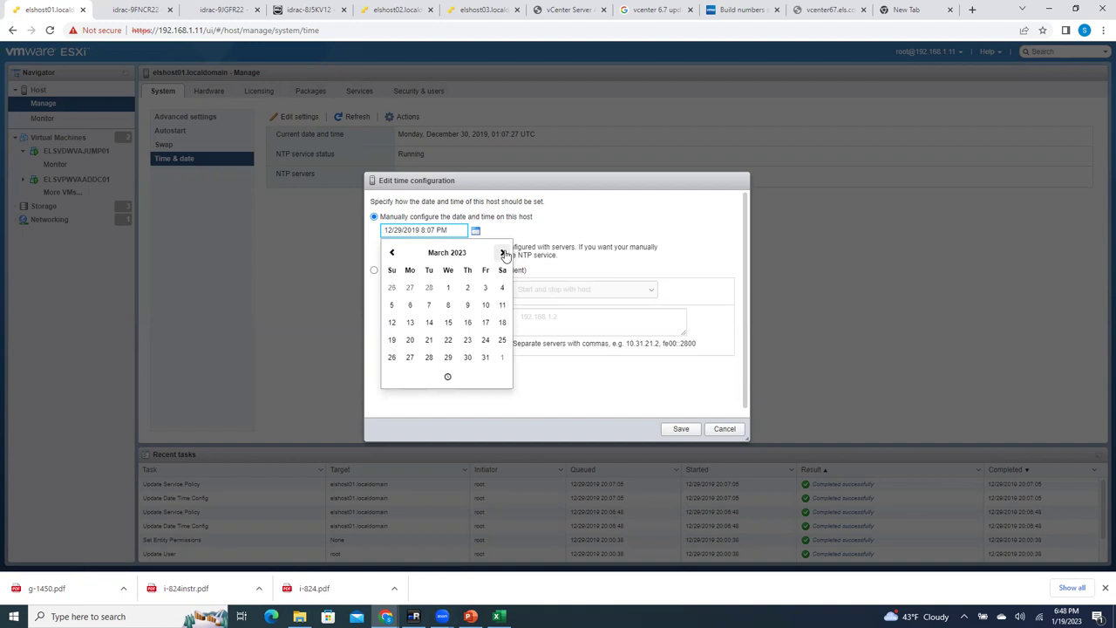
pyautogui.click(391, 253)
pyautogui.click(391, 253)
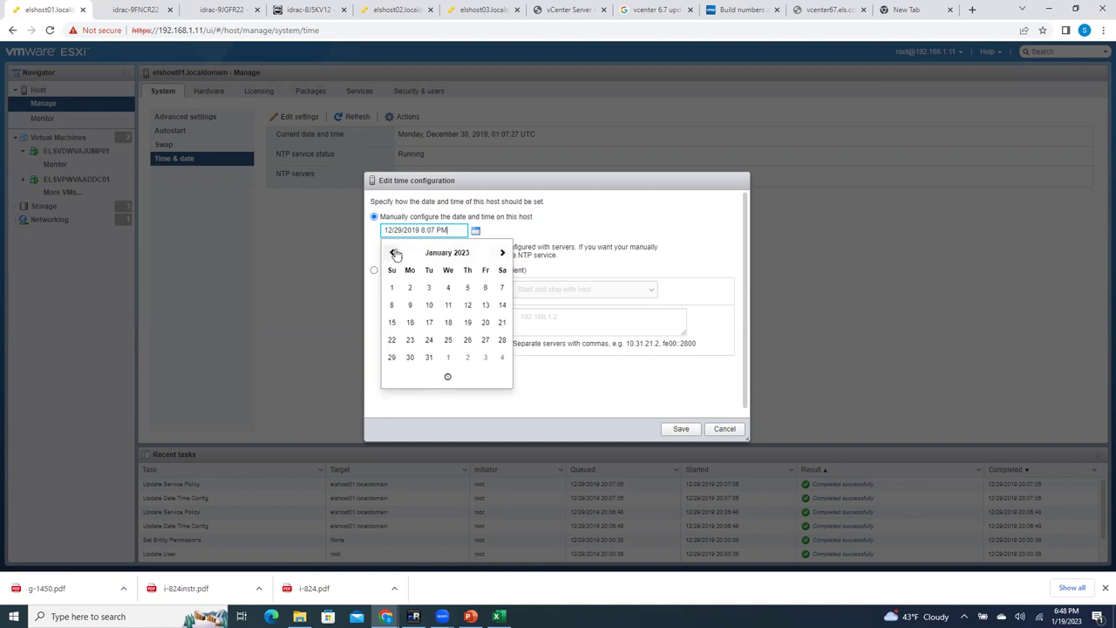
# Step: Set the host date to 01/19/2023 with the time at 6 PM and save
pyautogui.click(468, 324)
pyautogui.moveTo(422, 230); pyautogui.dragTo(433, 229)
pyautogui.write('6:4')
pyautogui.click(673, 428)
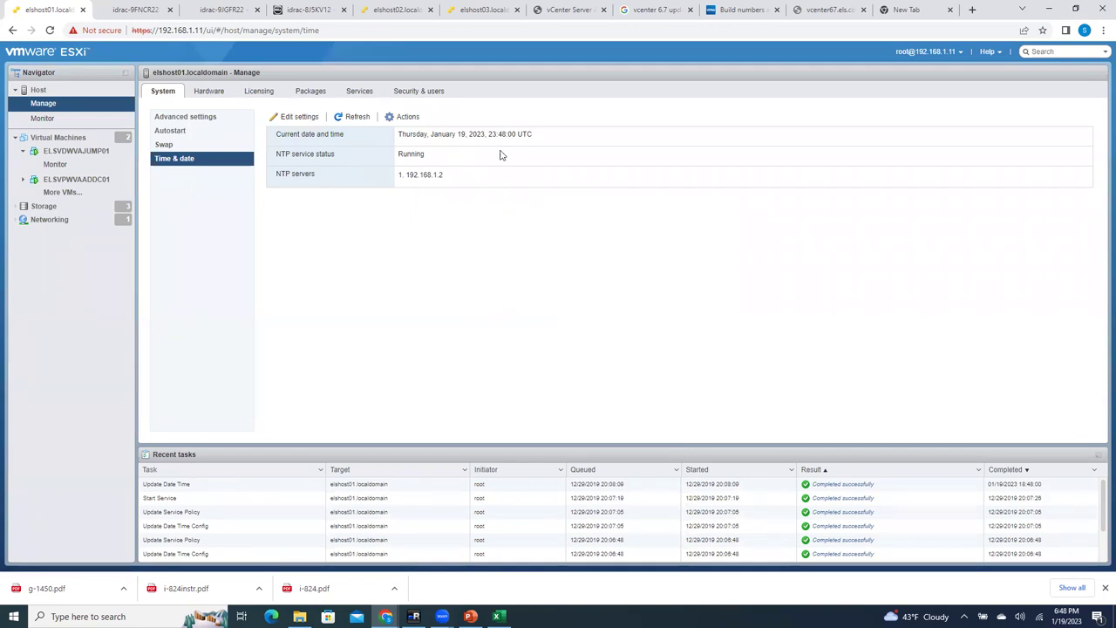
# Step: Refresh the time settings to confirm the host clock reads January 19, 2023 and advances
pyautogui.click(357, 116)
pyautogui.moveTo(402, 135); pyautogui.dragTo(626, 162)
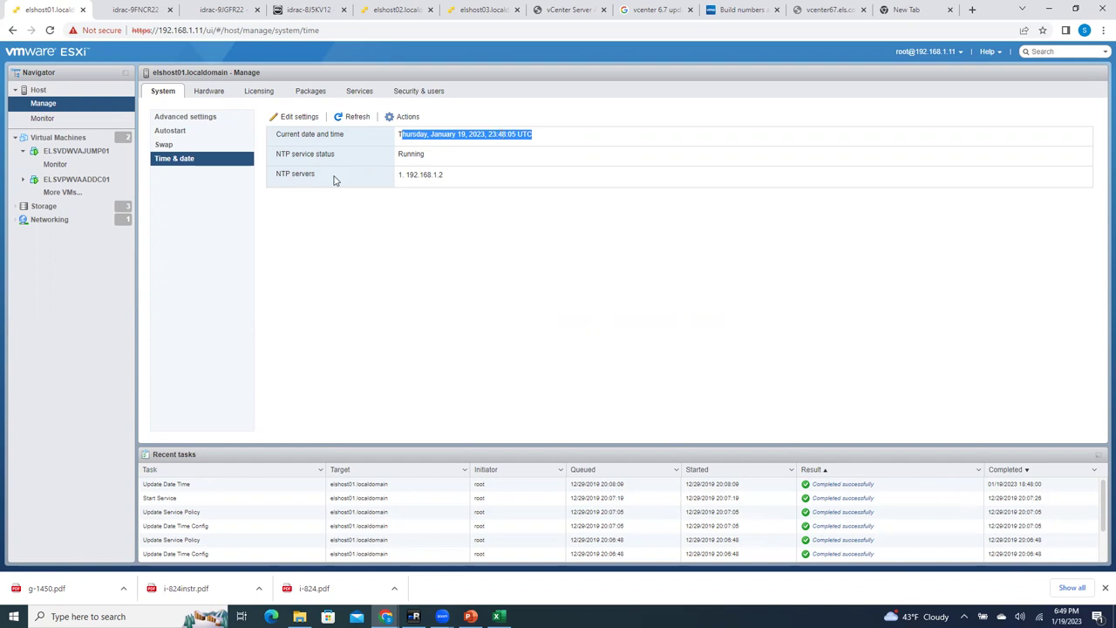
pyautogui.click(304, 154)
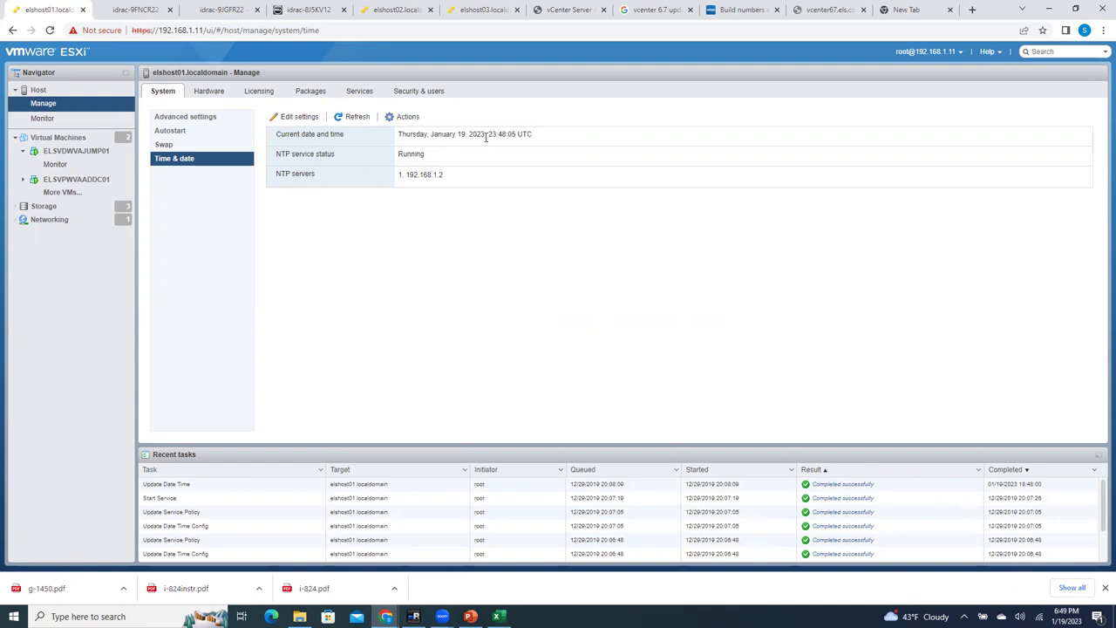
pyautogui.click(357, 117)
# Step: Check the remote vSphere Client session, then return to the ESXi host management page
pyautogui.click(822, 10)
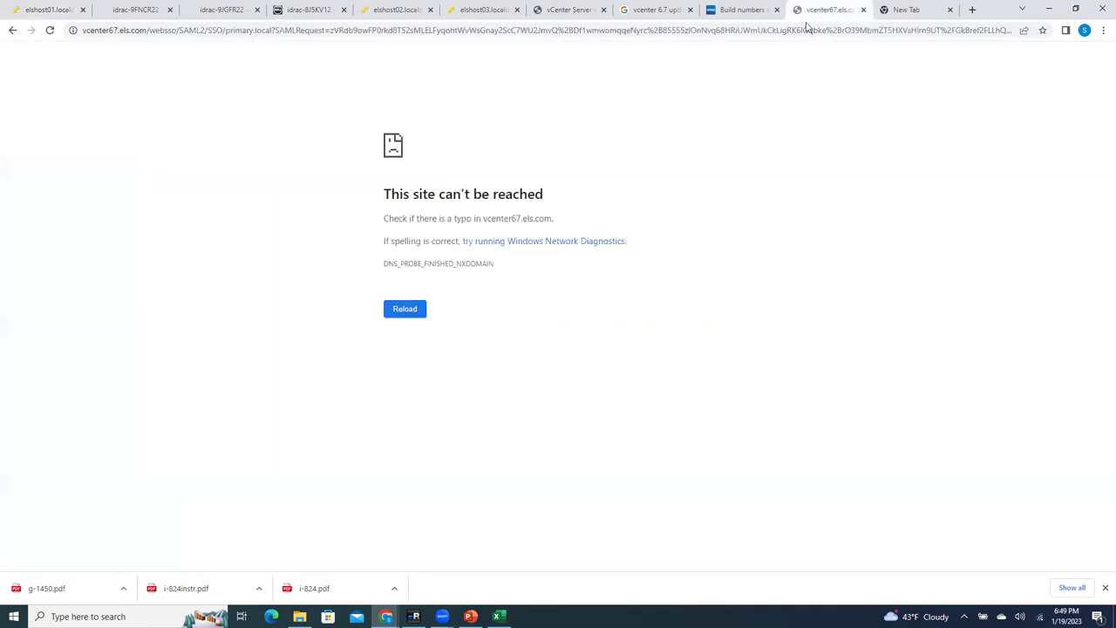
pyautogui.click(442, 616)
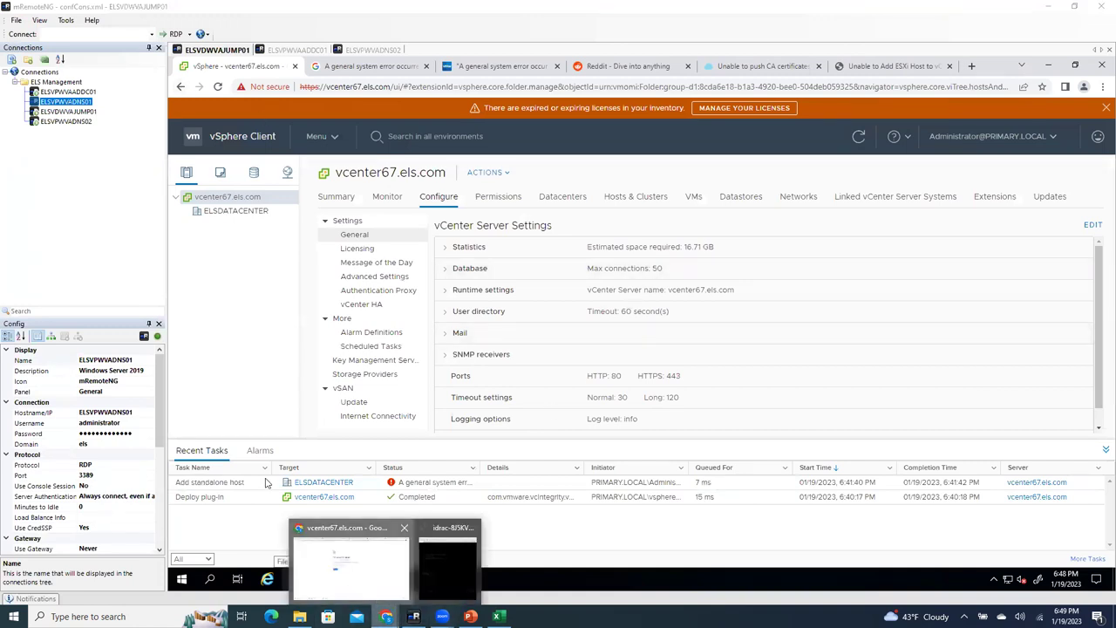
pyautogui.hotkey('alt', 'Tab')
pyautogui.click(41, 9)
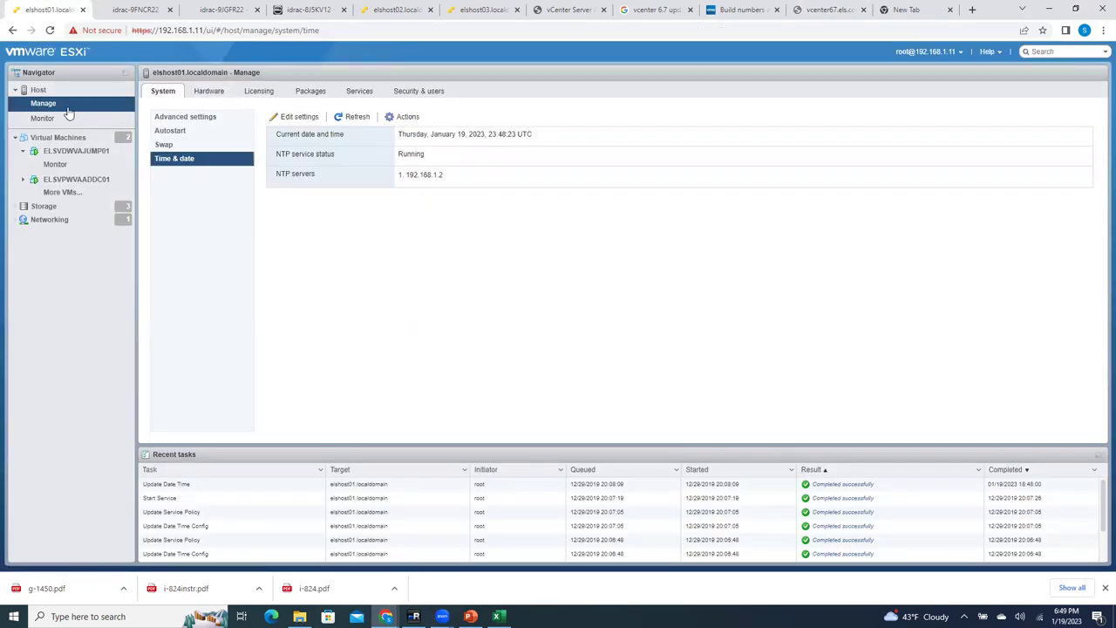
# Step: Review elshost01's Hardware and Summary pages, then go to the remote vSphere Client session
pyautogui.click(208, 91)
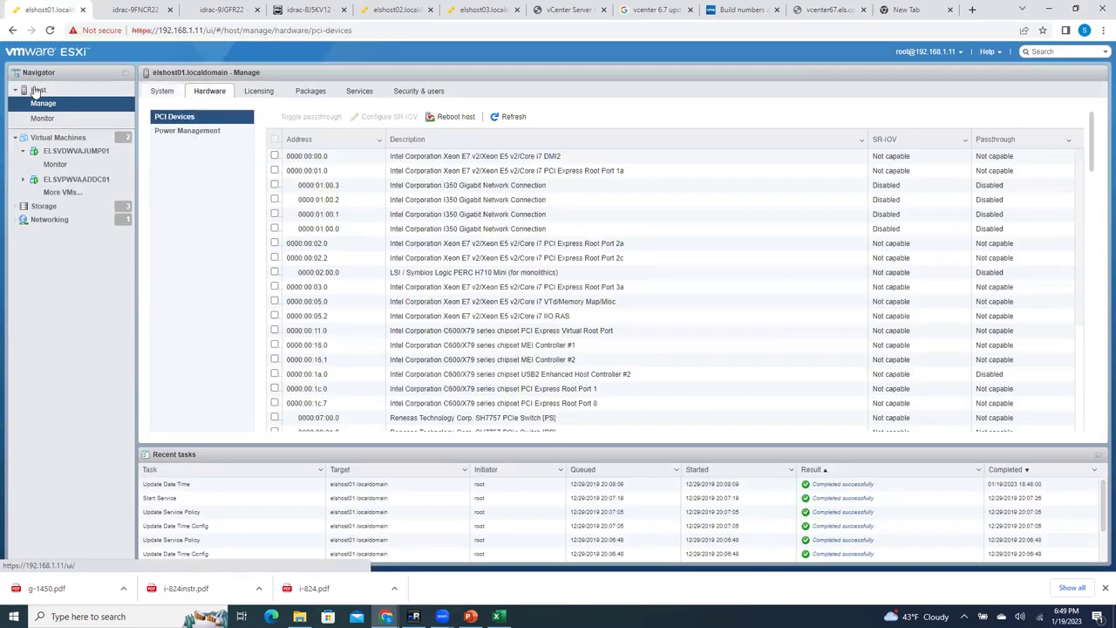
pyautogui.click(35, 90)
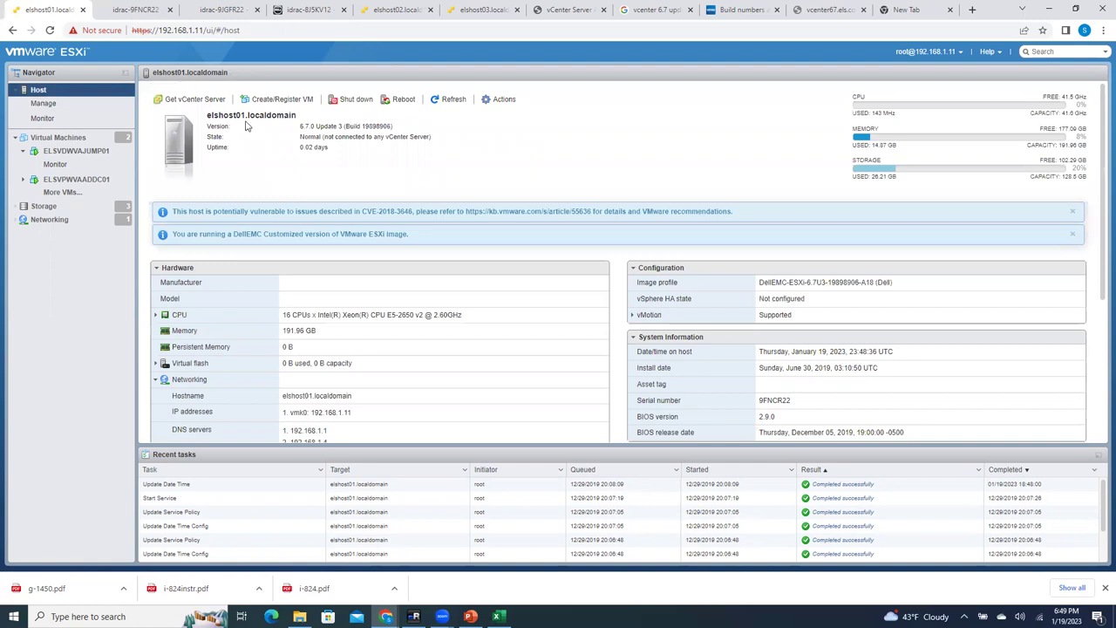
pyautogui.moveTo(209, 114); pyautogui.dragTo(238, 115)
pyautogui.click(413, 617)
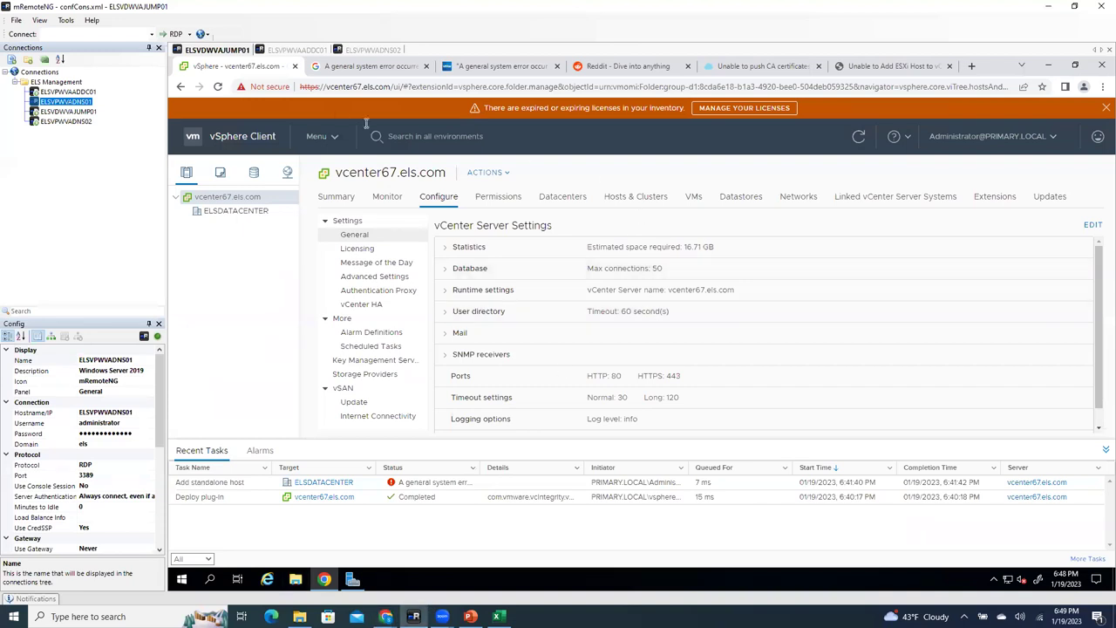
# Step: Start Add Host on ELSDATACENTER for elshost01 with root credentials and accept its certificate
pyautogui.click(230, 212)
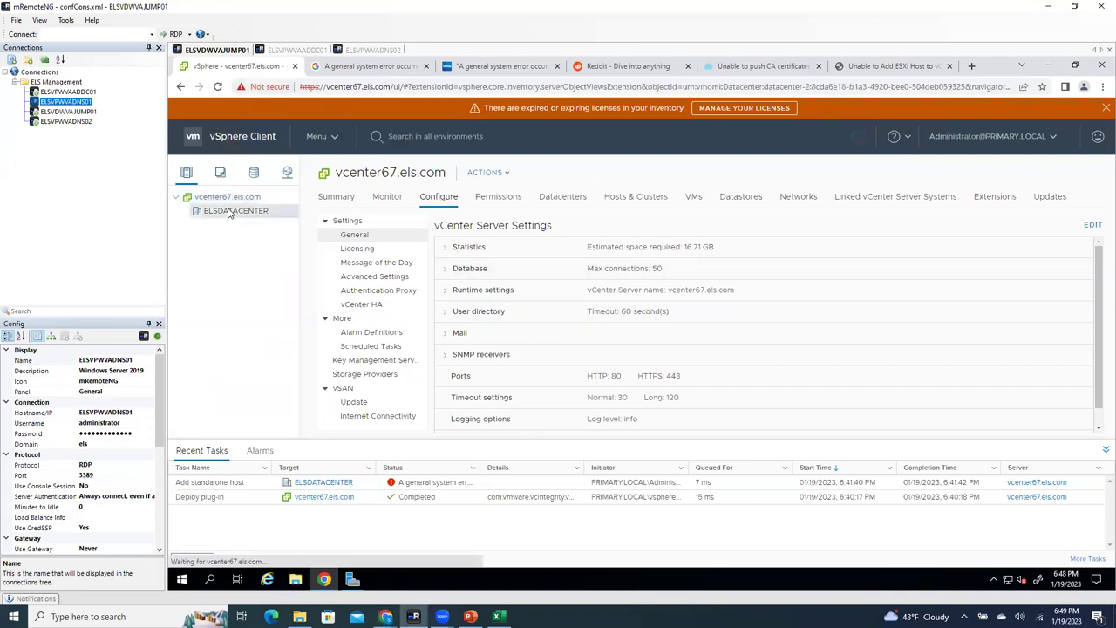
pyautogui.rightClick(230, 212)
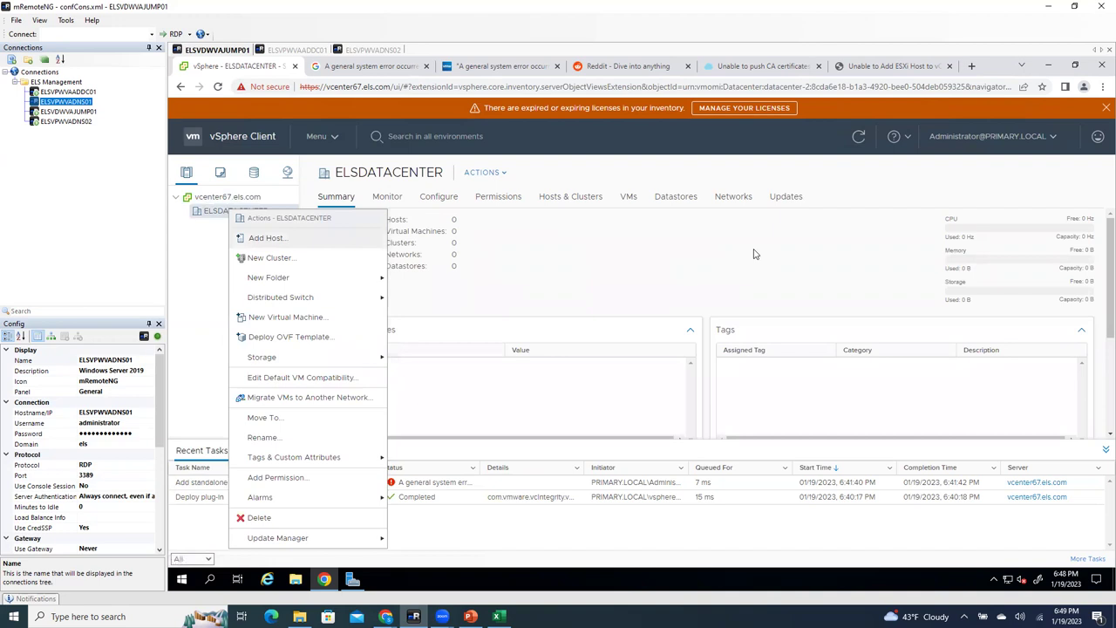
pyautogui.write('elshost01.els.com')
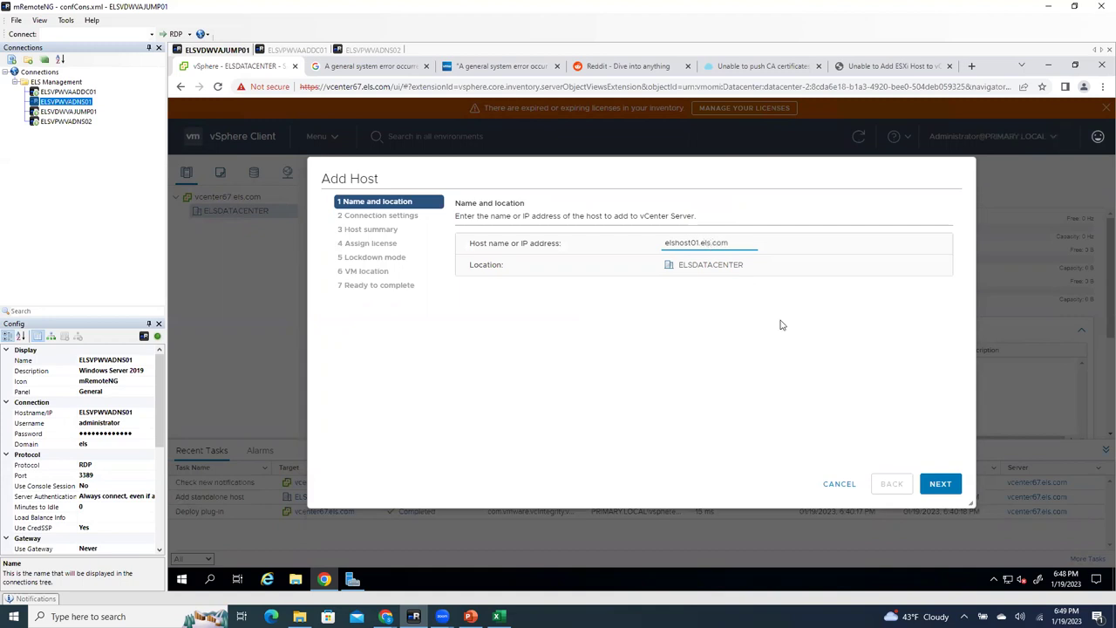
pyautogui.click(936, 489)
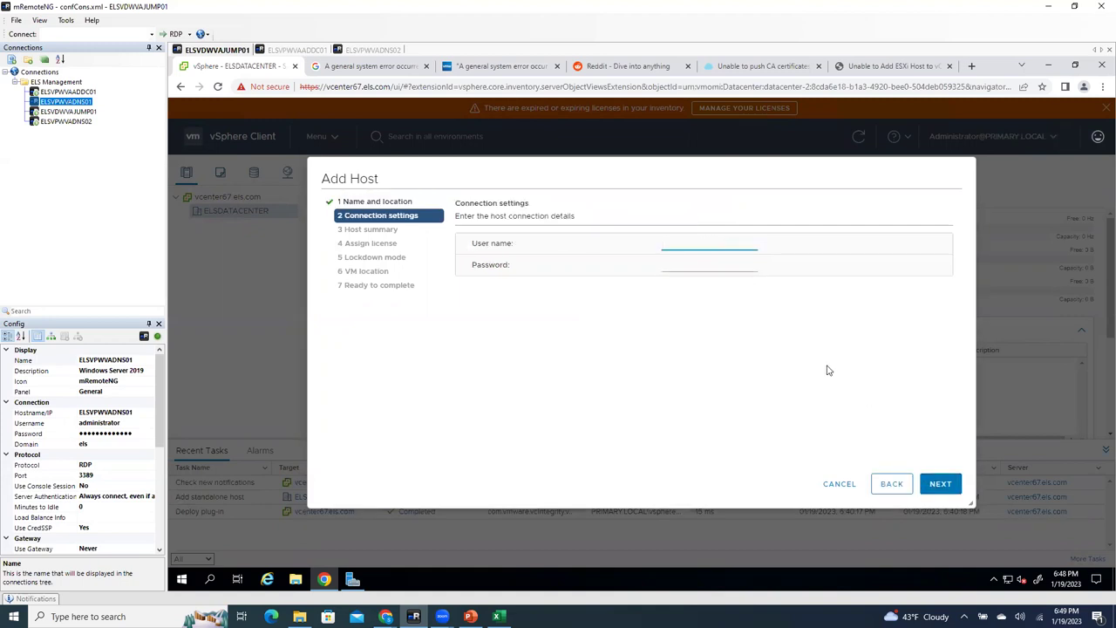
pyautogui.press('Tab')
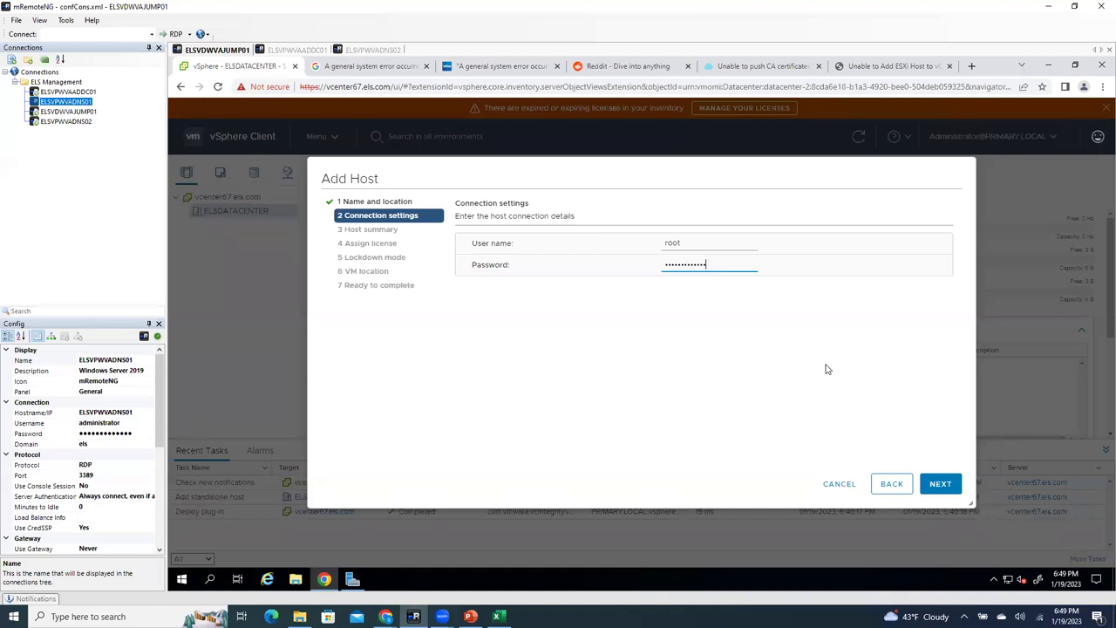
pyautogui.click(939, 484)
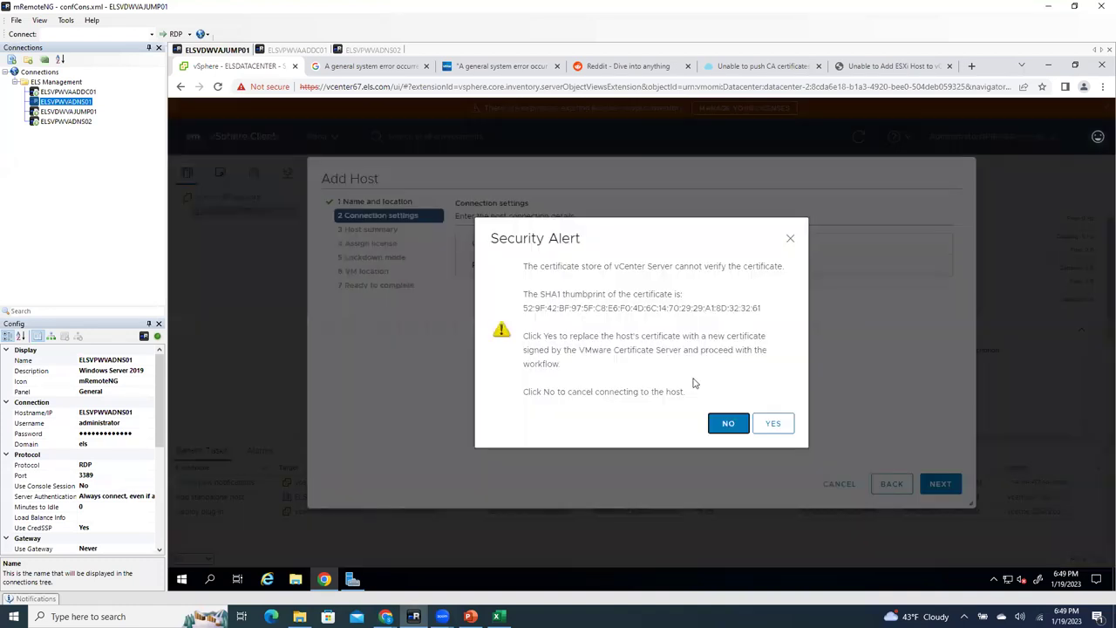
pyautogui.click(773, 423)
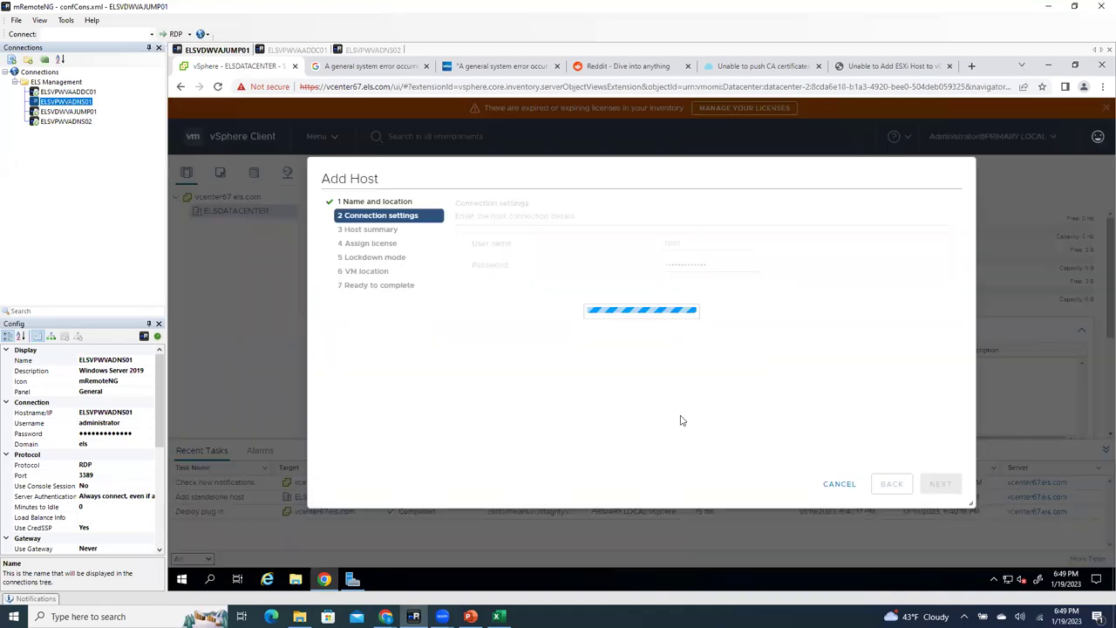
# Step: Accept the default wizard pages, including License 1, through to Ready to complete
pyautogui.click(938, 485)
pyautogui.click(940, 485)
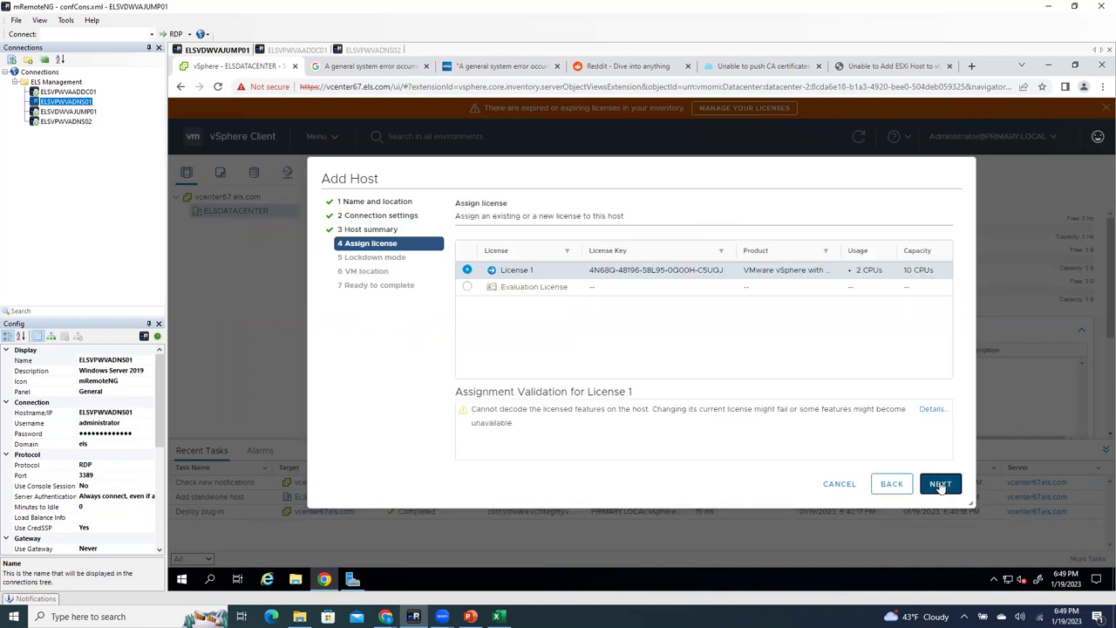
pyautogui.click(943, 486)
pyautogui.click(943, 486)
pyautogui.click(942, 483)
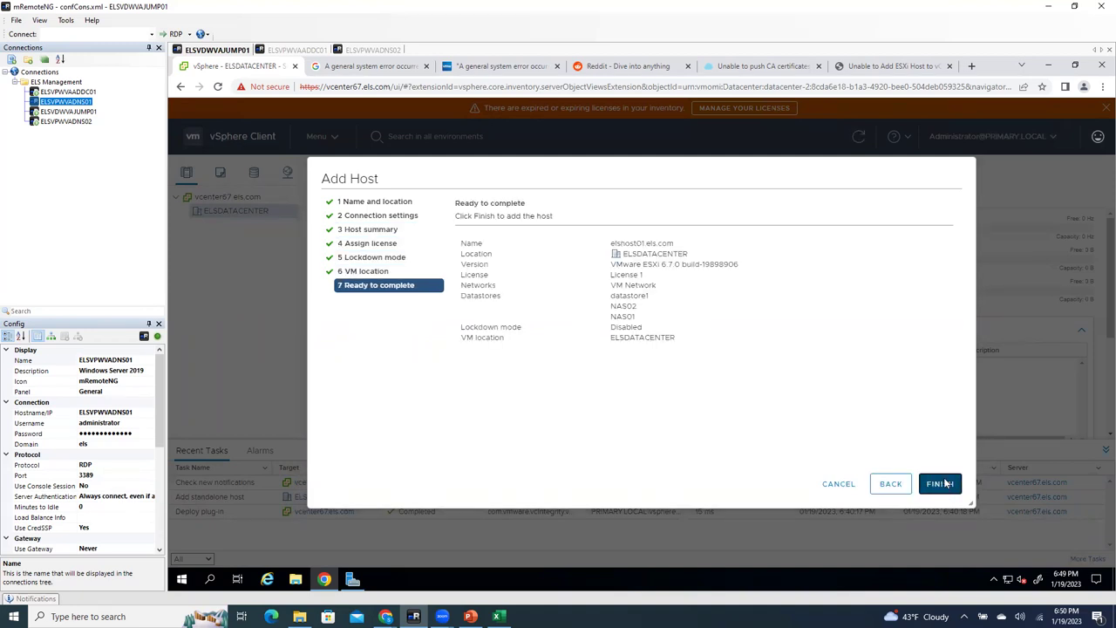
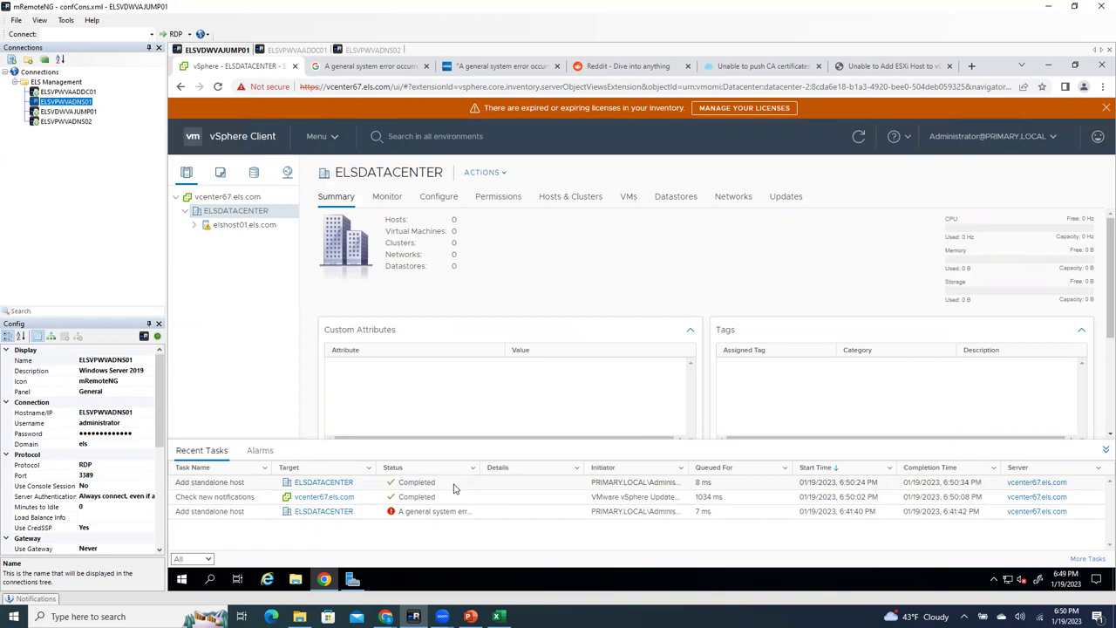
# Step: Expand elshost01.els.com to list its two VMs, then switch to the browser window with the ESXi host tabs
pyautogui.click(194, 225)
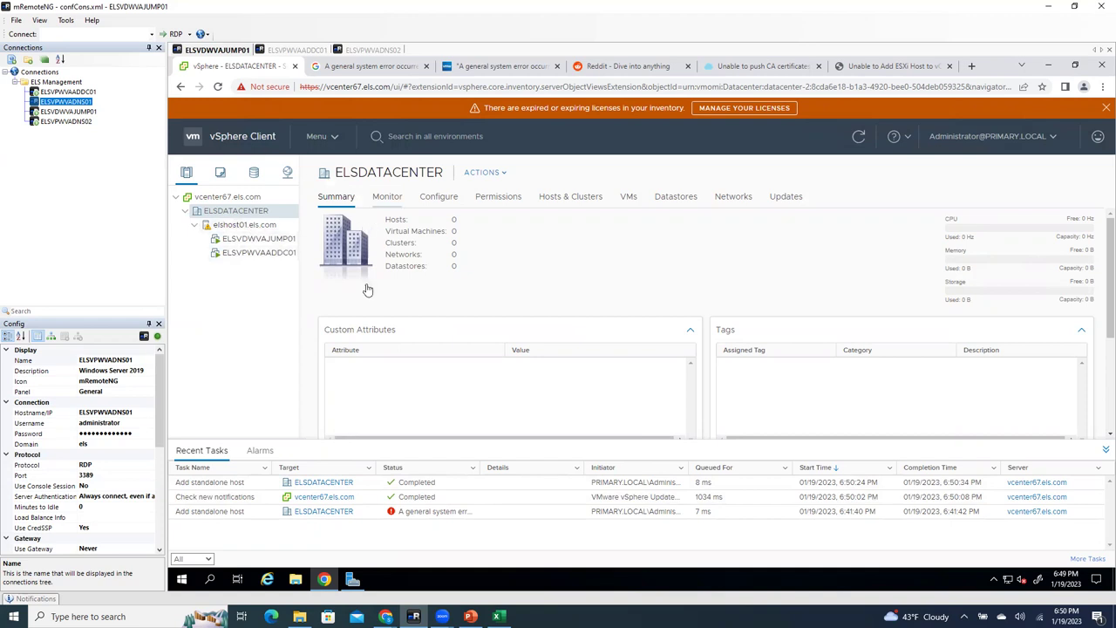
pyautogui.click(385, 617)
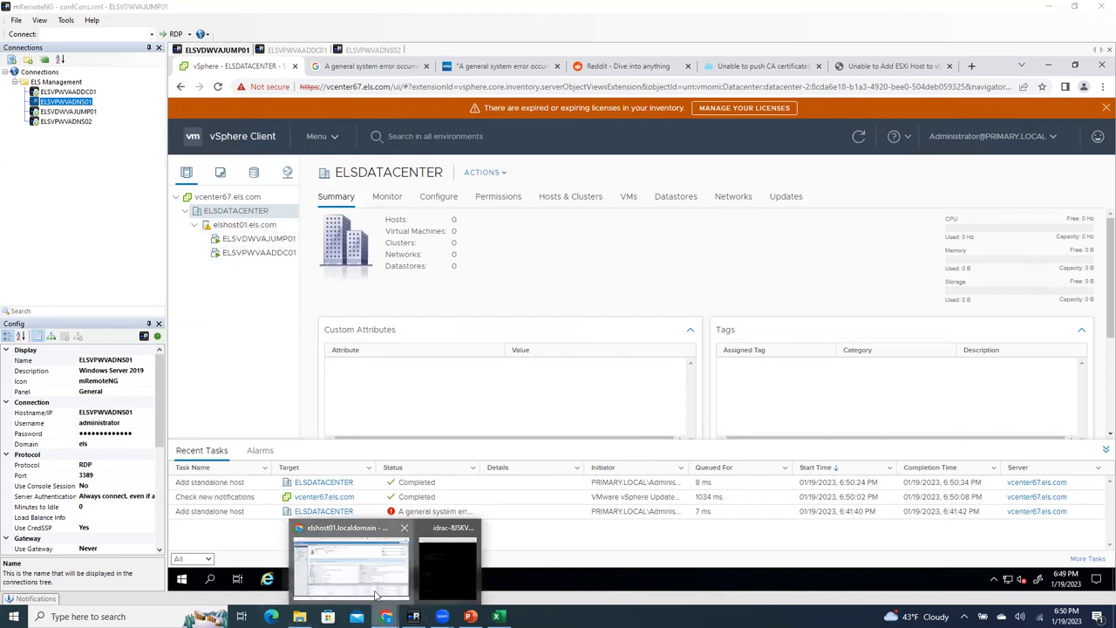
pyautogui.click(349, 558)
# Step: Close the vcenter67 and Server Manager console popups and reopen the ELSVPWVADNS01 console on elshost02
pyautogui.click(404, 9)
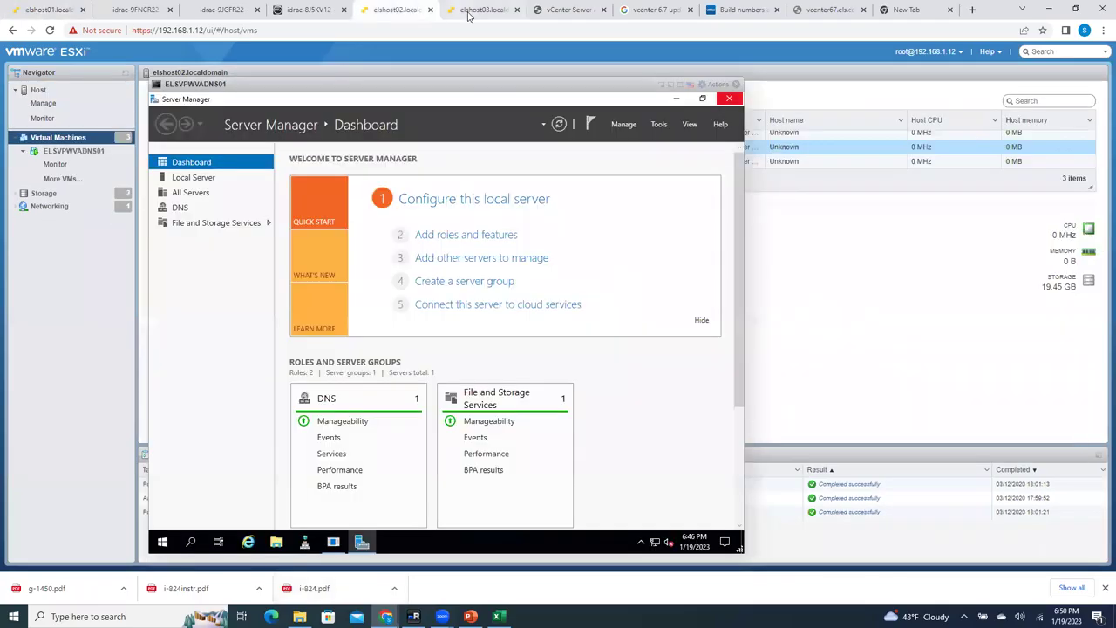
pyautogui.click(484, 9)
pyautogui.click(606, 84)
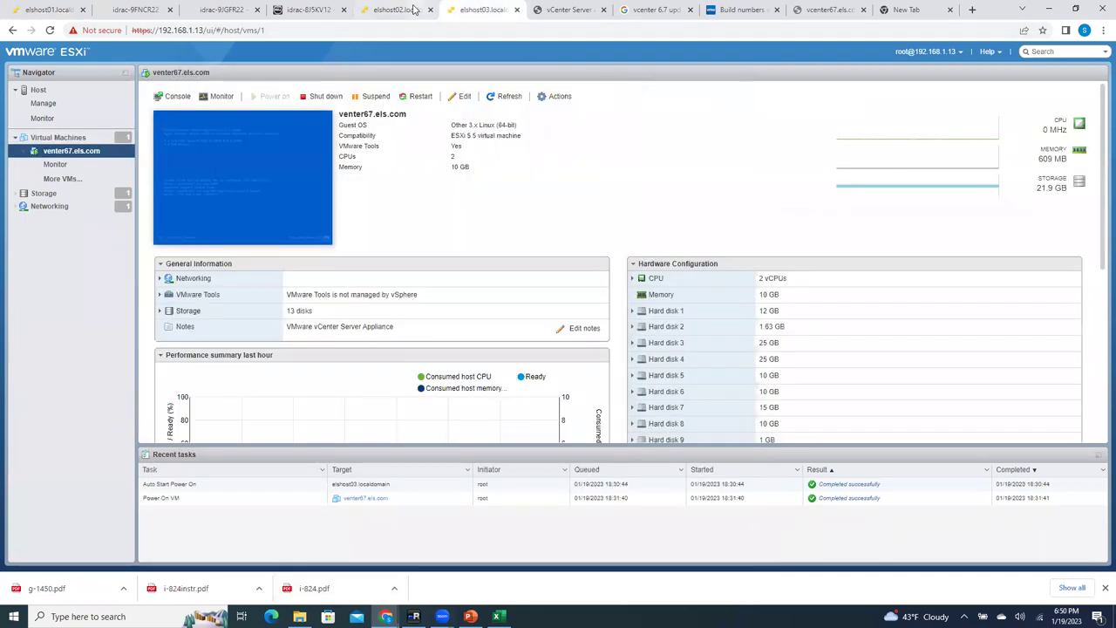
pyautogui.click(409, 9)
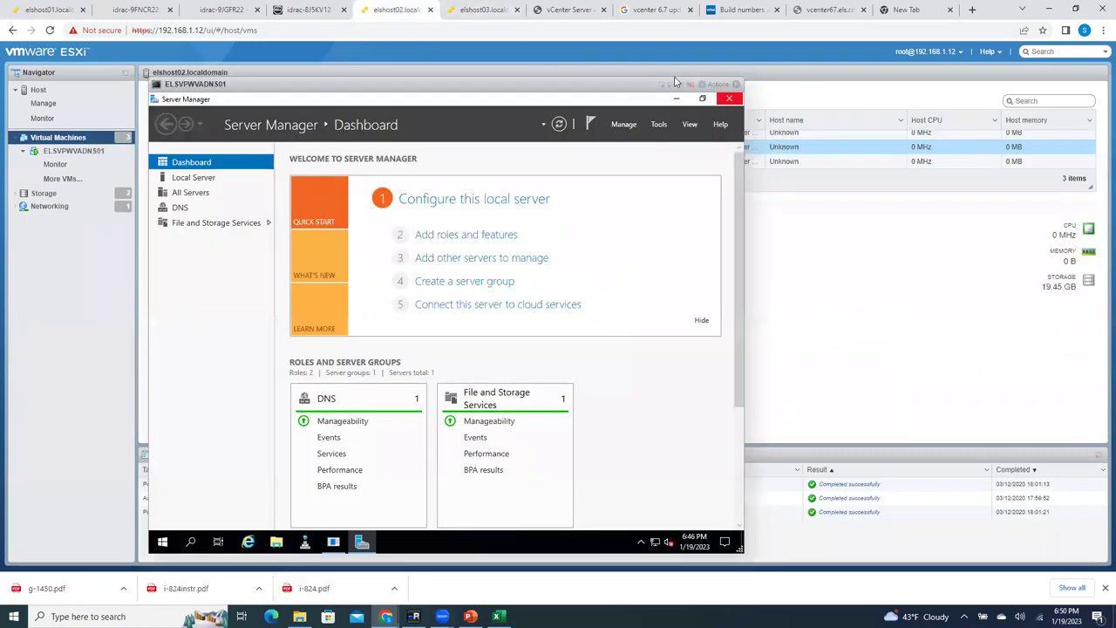
pyautogui.click(736, 84)
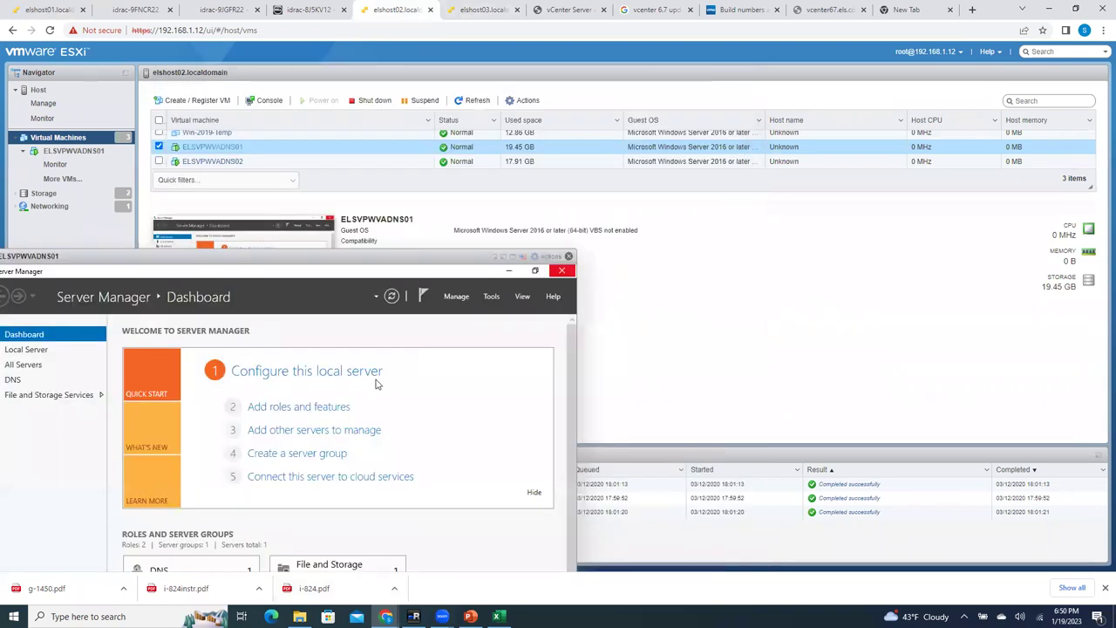
pyautogui.click(295, 232)
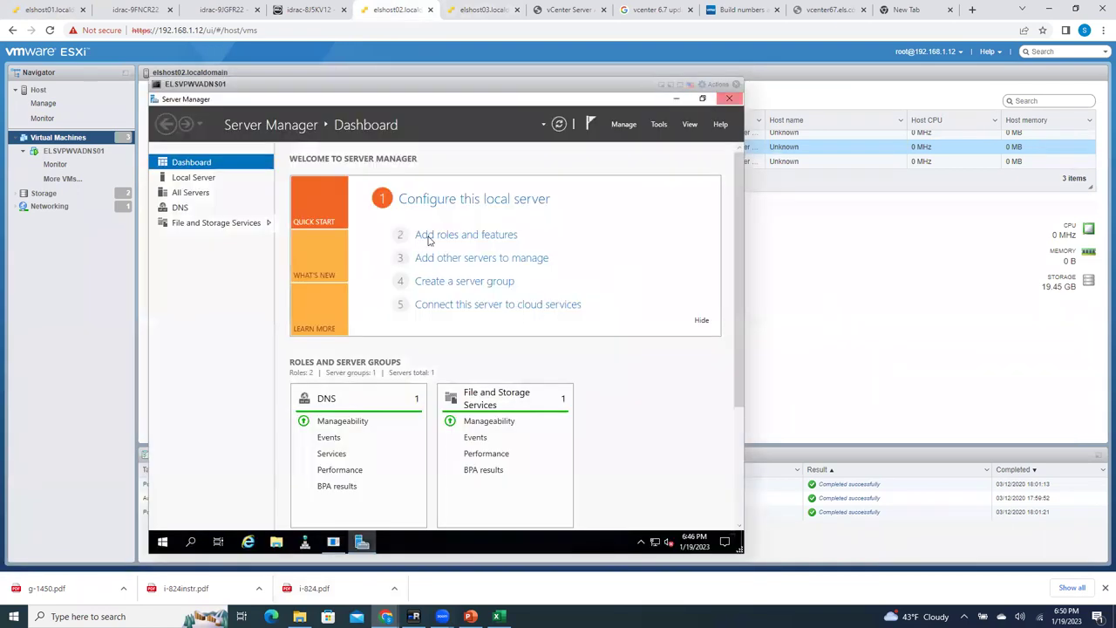
# Step: View Local Server, close Server Manager, and submit a 'gr' comment in Shutdown Event Tracker
pyautogui.click(193, 180)
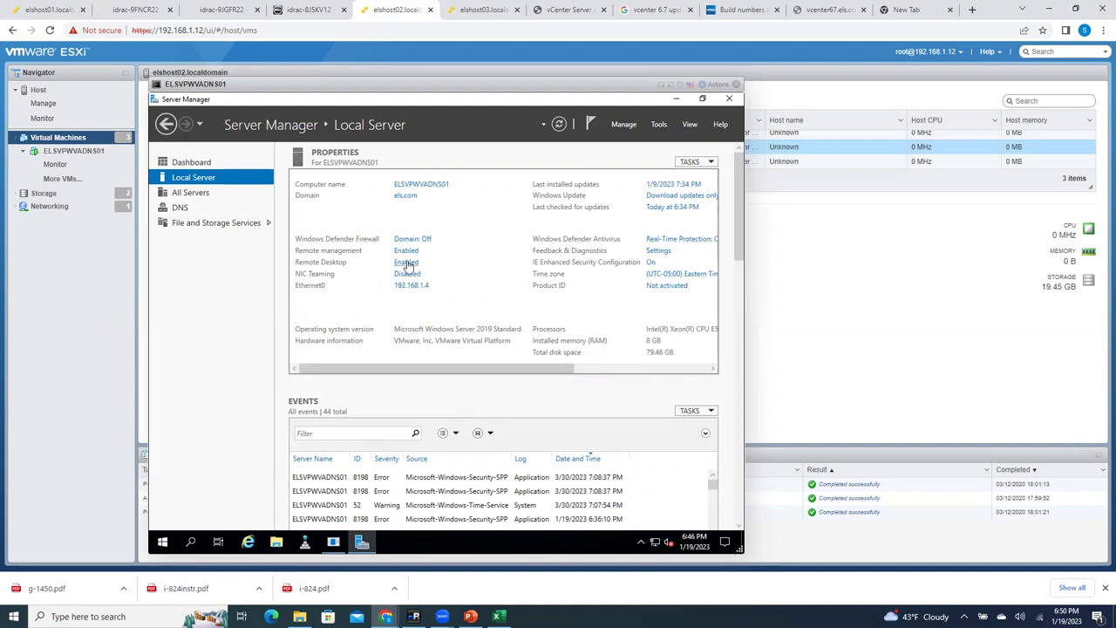
pyautogui.click(728, 99)
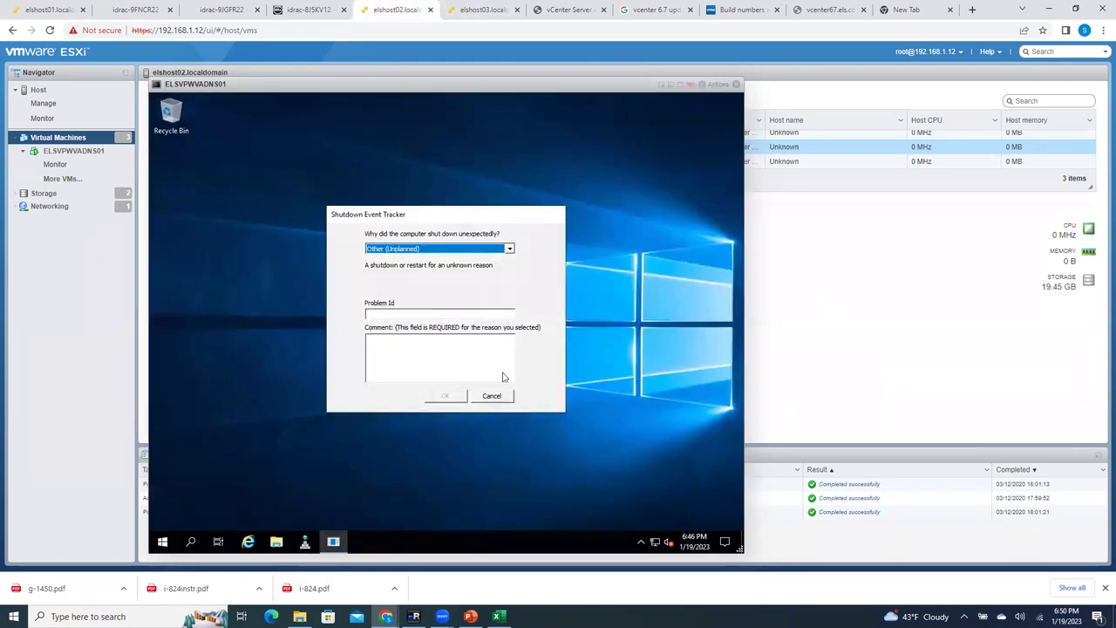
pyautogui.click(442, 357)
pyautogui.write('gr')
pyautogui.click(443, 397)
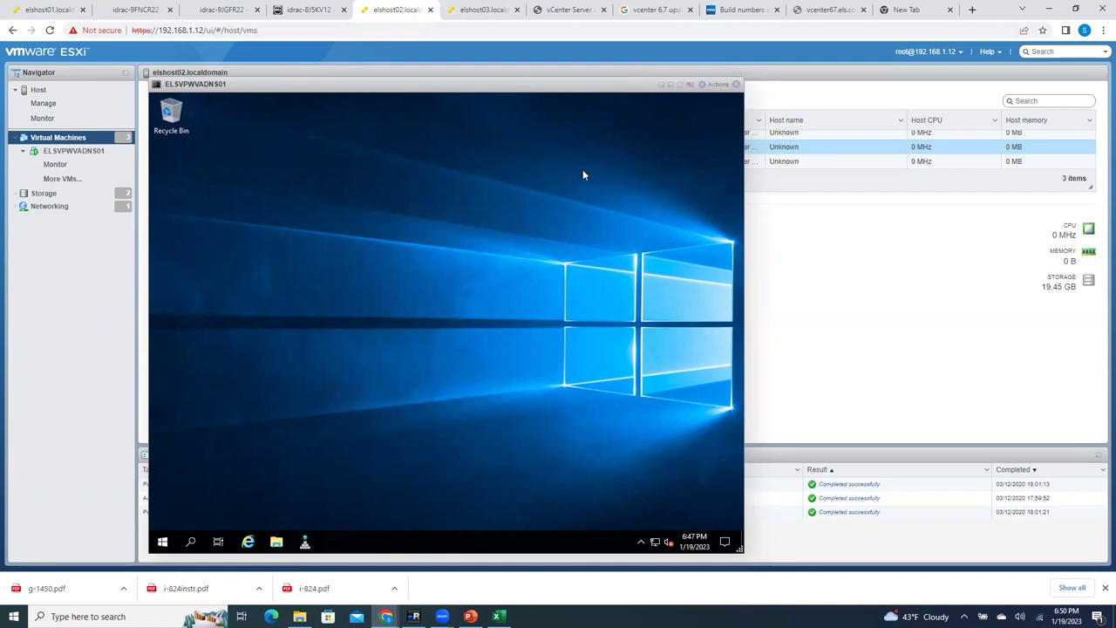
# Step: Open Edit settings under elshost02's Manage > System > Time & date
pyautogui.click(41, 90)
pyautogui.click(736, 83)
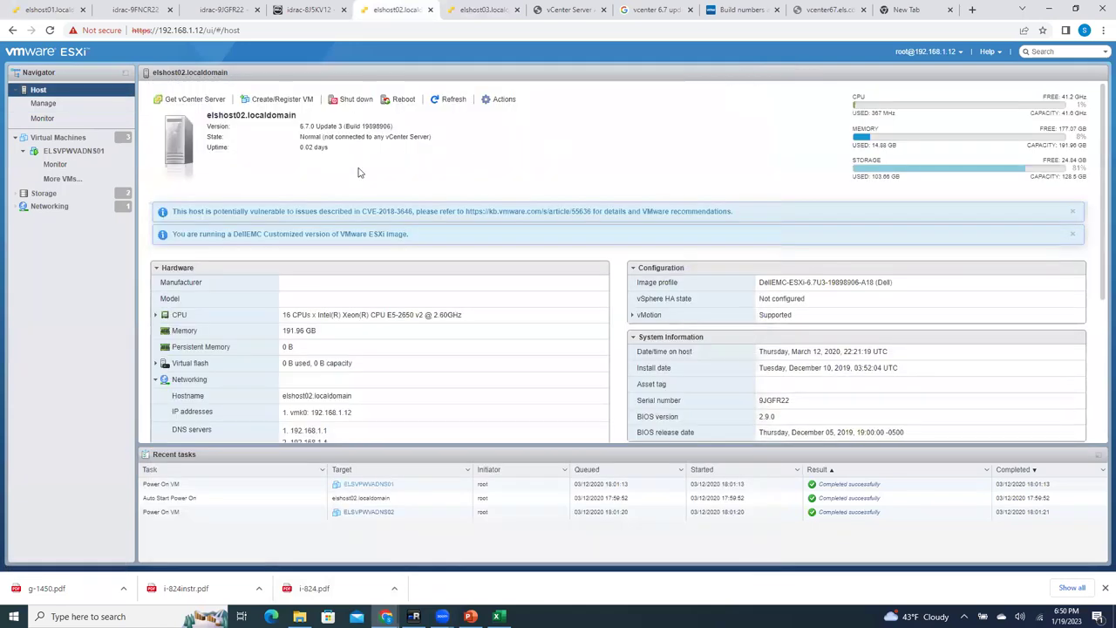
pyautogui.click(45, 103)
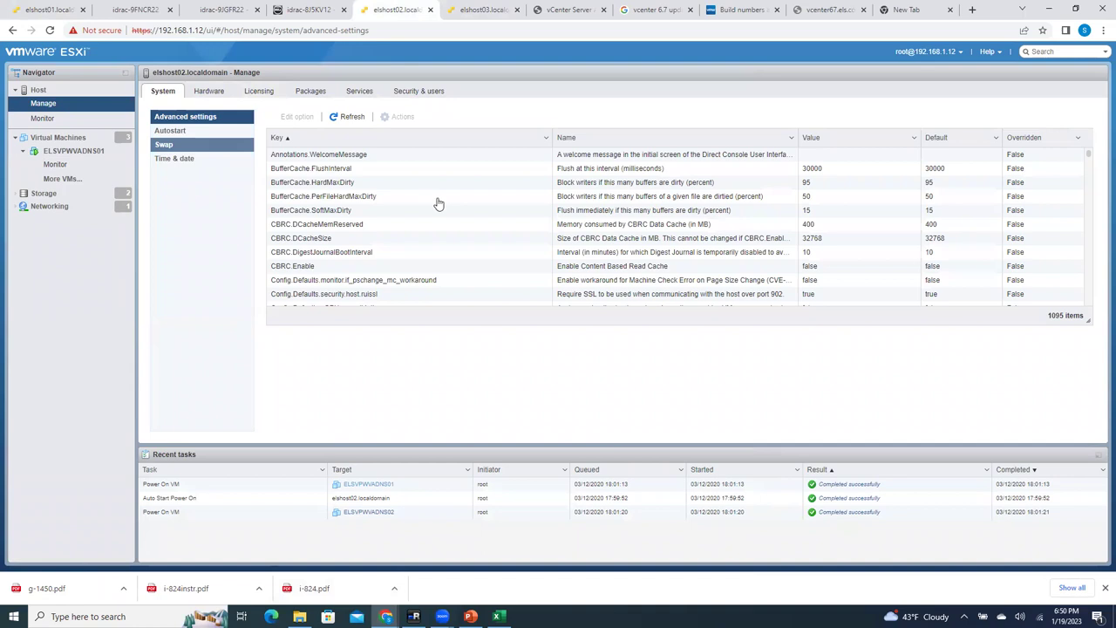
pyautogui.click(183, 159)
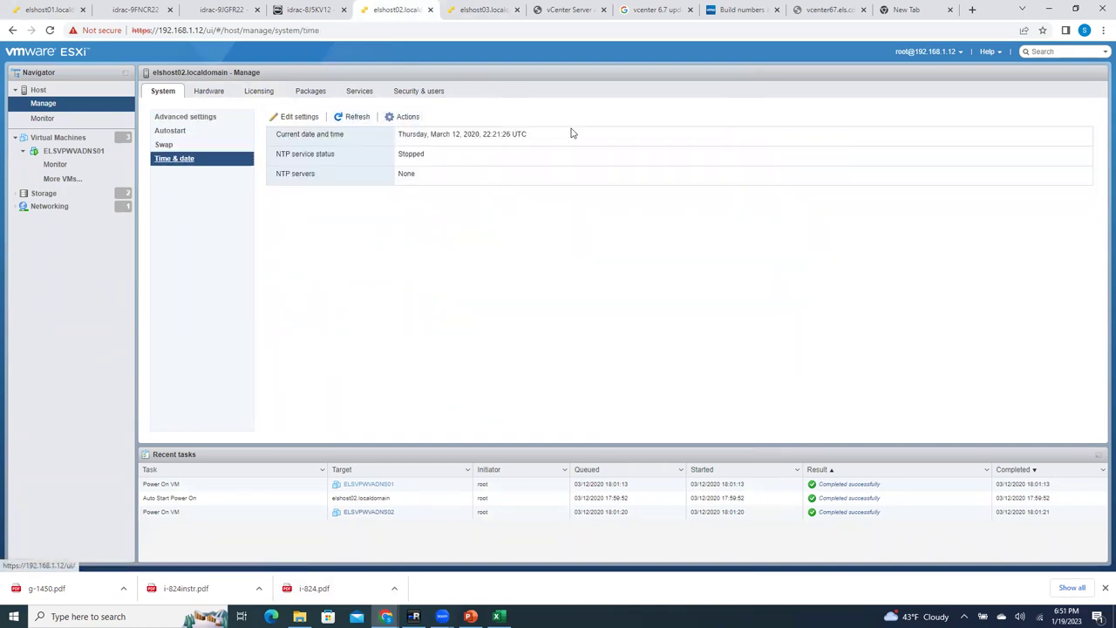
pyautogui.click(293, 115)
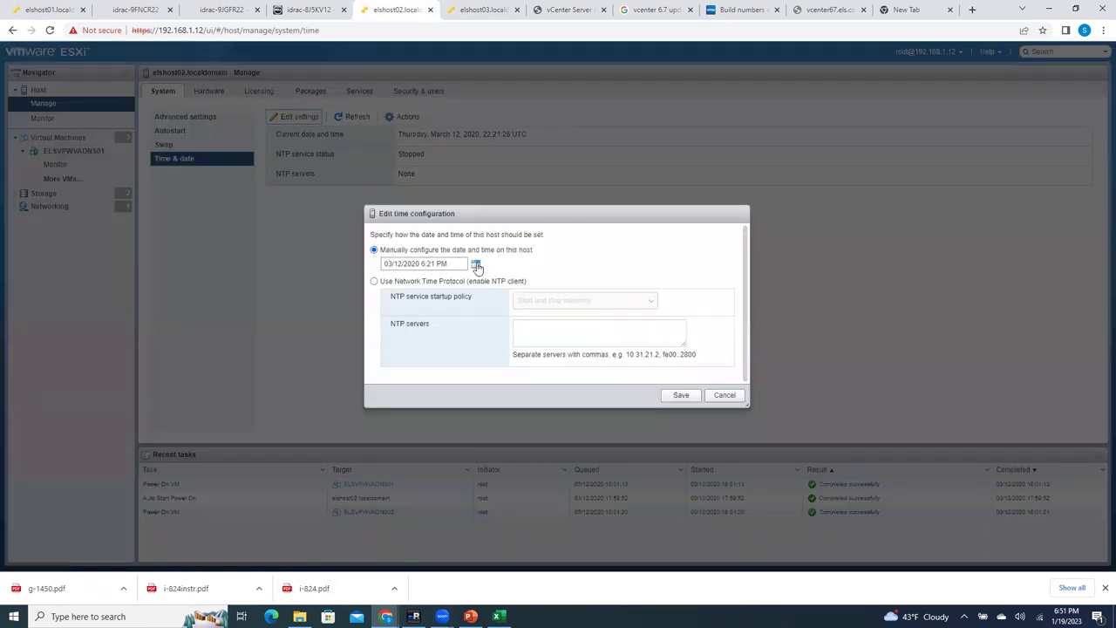
# Step: Pick January 19, 2023 as the manual date in the calendar picker
pyautogui.click(476, 265)
pyautogui.click(503, 253)
pyautogui.click(502, 253)
pyautogui.tripleClick(502, 253)
pyautogui.tripleClick(502, 252)
pyautogui.tripleClick(502, 253)
pyautogui.click(502, 253)
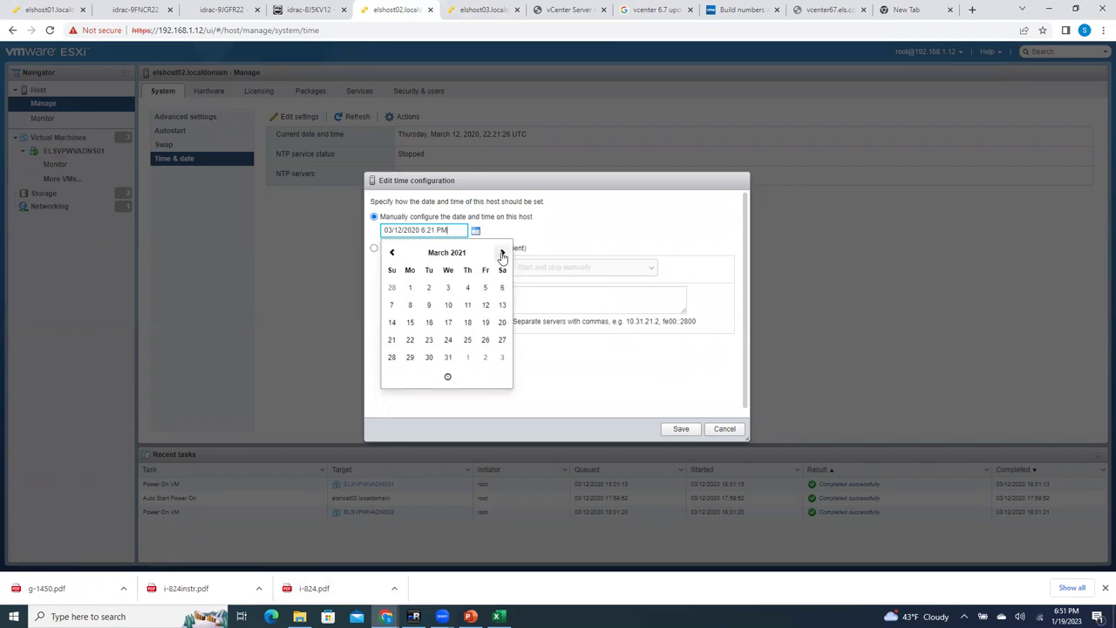
pyautogui.click(390, 253)
pyautogui.click(390, 253)
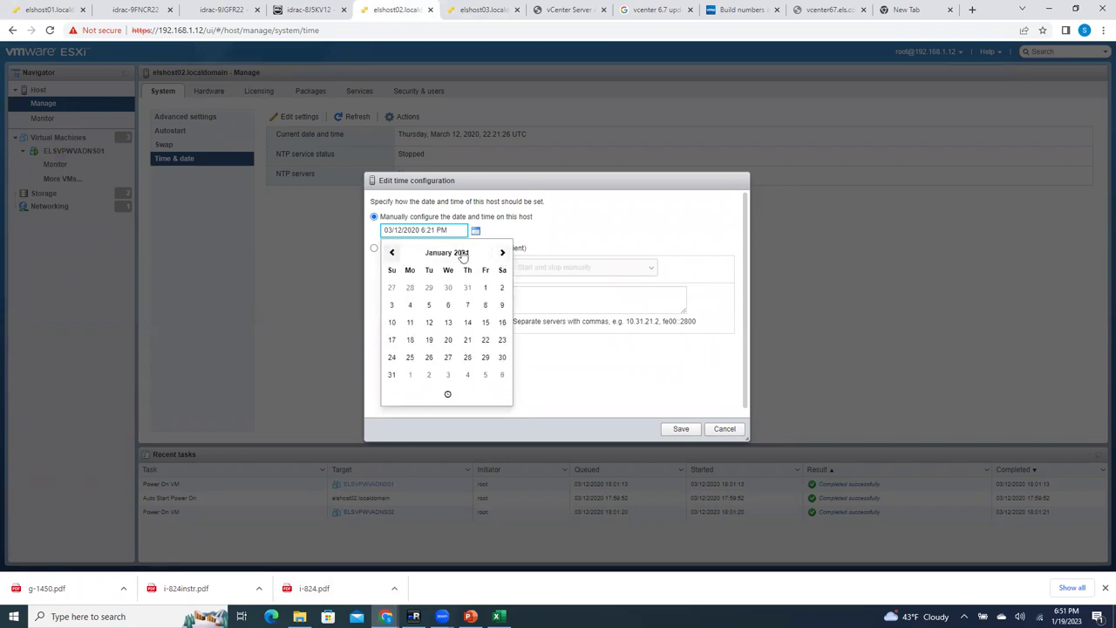
pyautogui.doubleClick(502, 253)
pyautogui.tripleClick(502, 253)
pyautogui.tripleClick(502, 253)
pyautogui.tripleClick(502, 253)
pyautogui.doubleClick(502, 253)
pyautogui.tripleClick(502, 253)
pyautogui.click(502, 253)
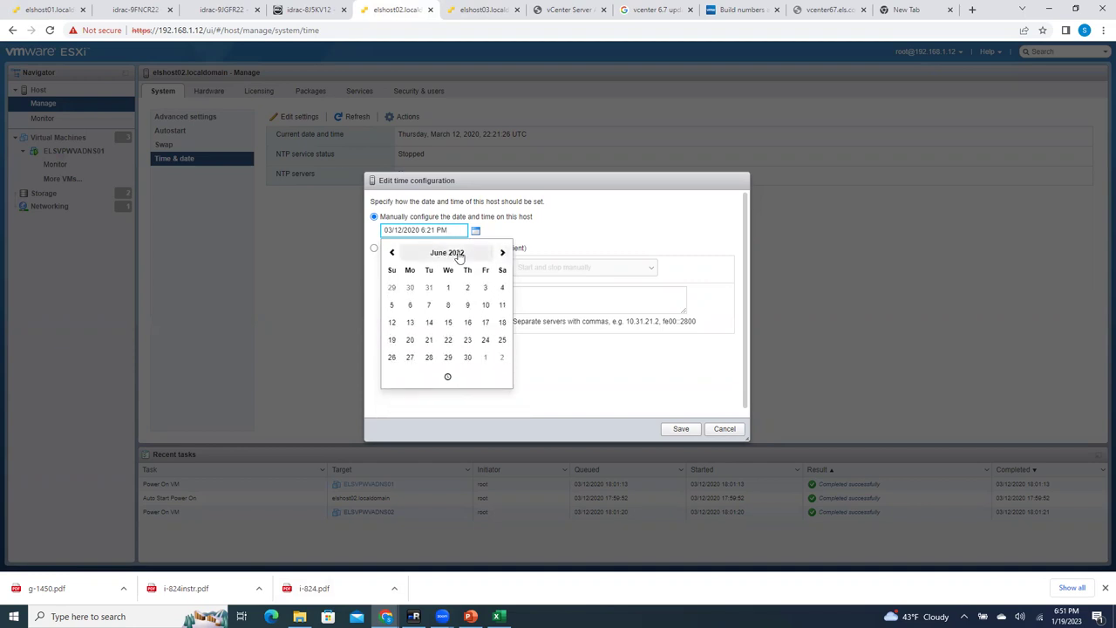
pyautogui.click(459, 254)
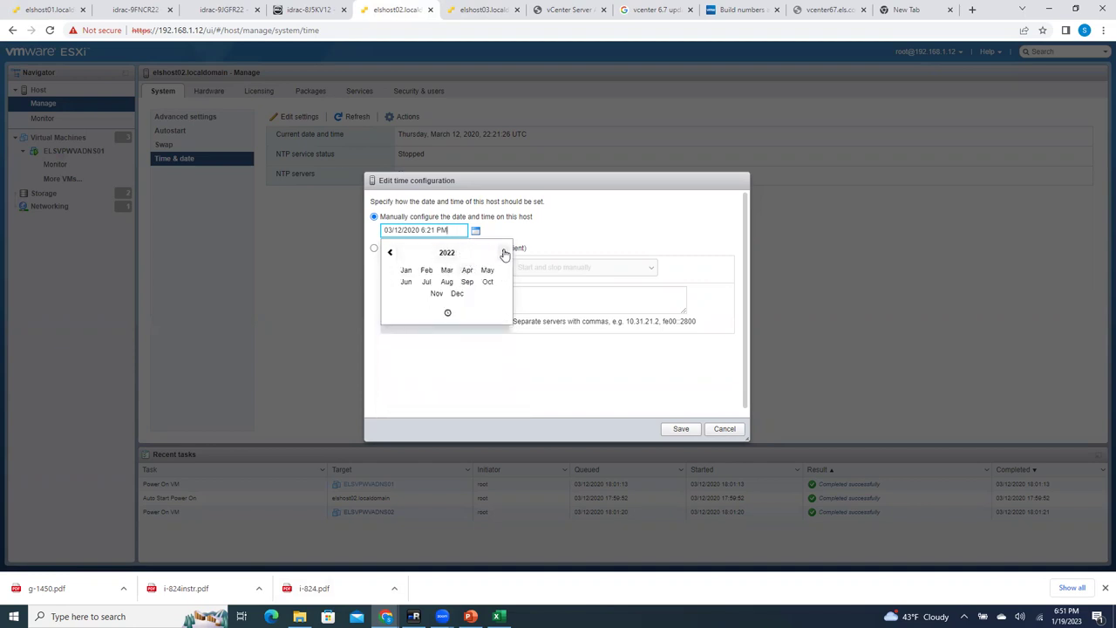
pyautogui.click(450, 253)
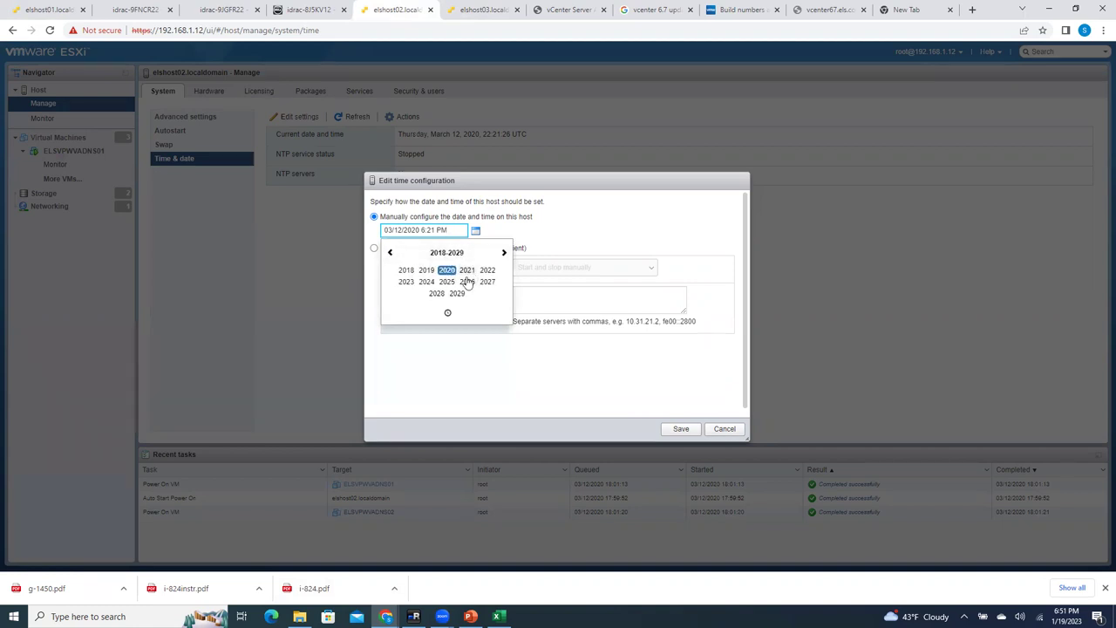
pyautogui.click(406, 282)
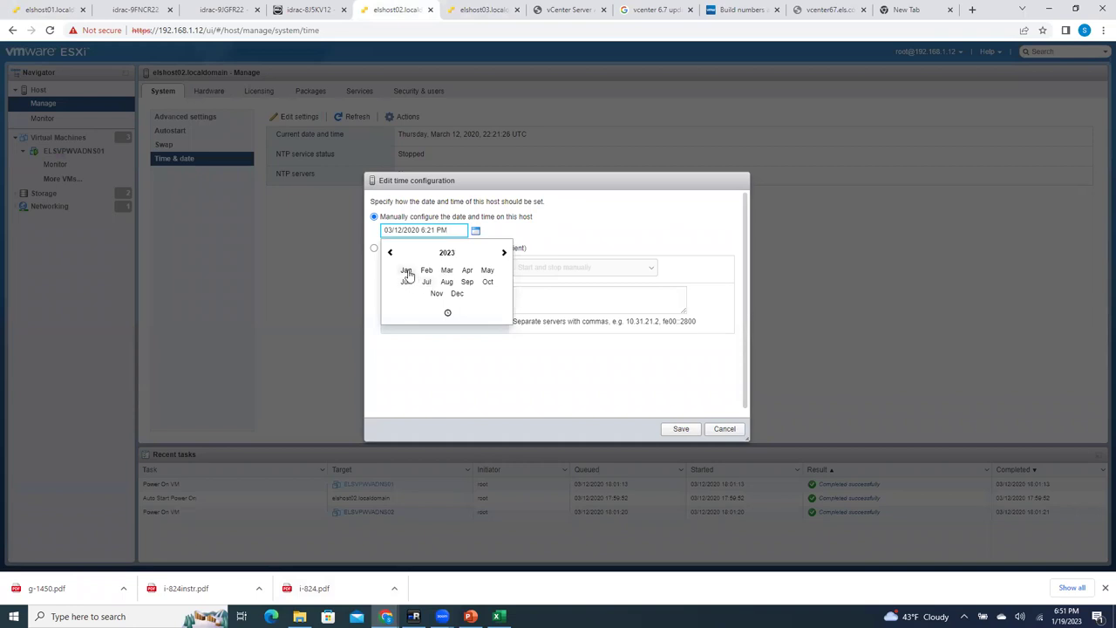
pyautogui.click(406, 271)
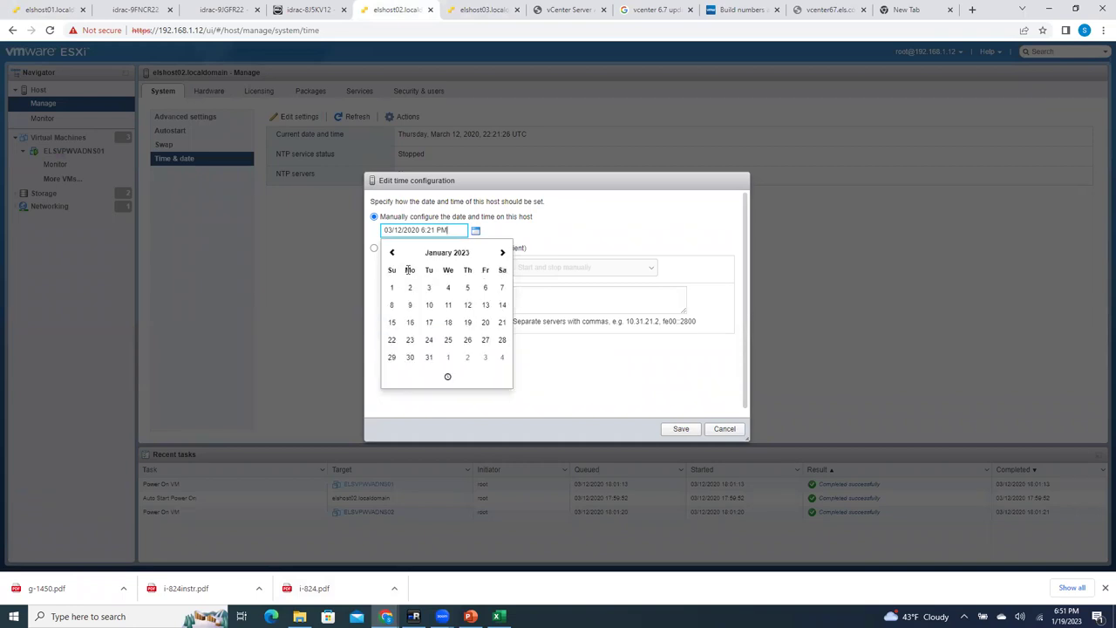
pyautogui.click(468, 325)
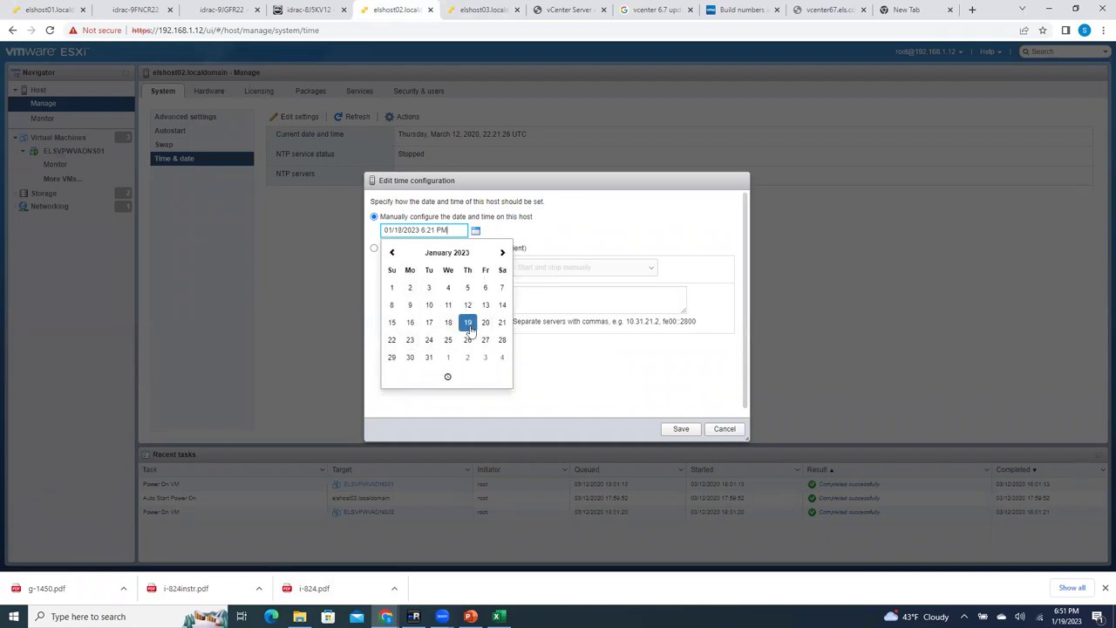
# Step: Change the time's minutes to 52 so it reads 01/19/2023 6:52 PM, and save
pyautogui.tripleClick(436, 229)
pyautogui.click(434, 230)
pyautogui.press('BackSpace')
pyautogui.write('5')
pyautogui.click(677, 429)
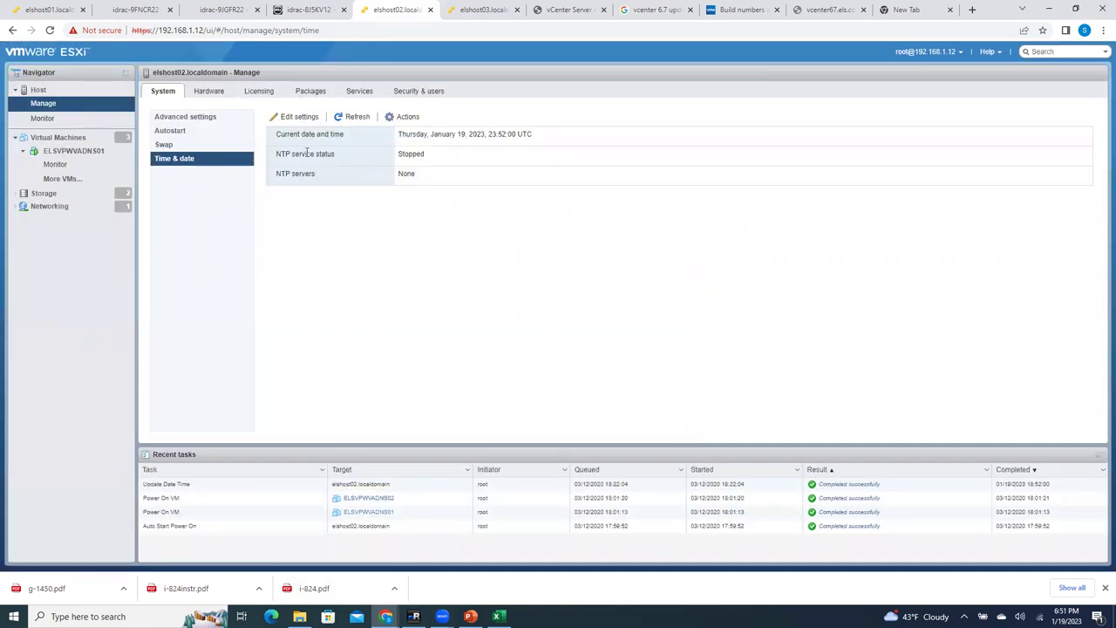
# Step: Switch elshost02 to NTP with Start and stop with host and server 192.168.1.2, and save
pyautogui.click(299, 116)
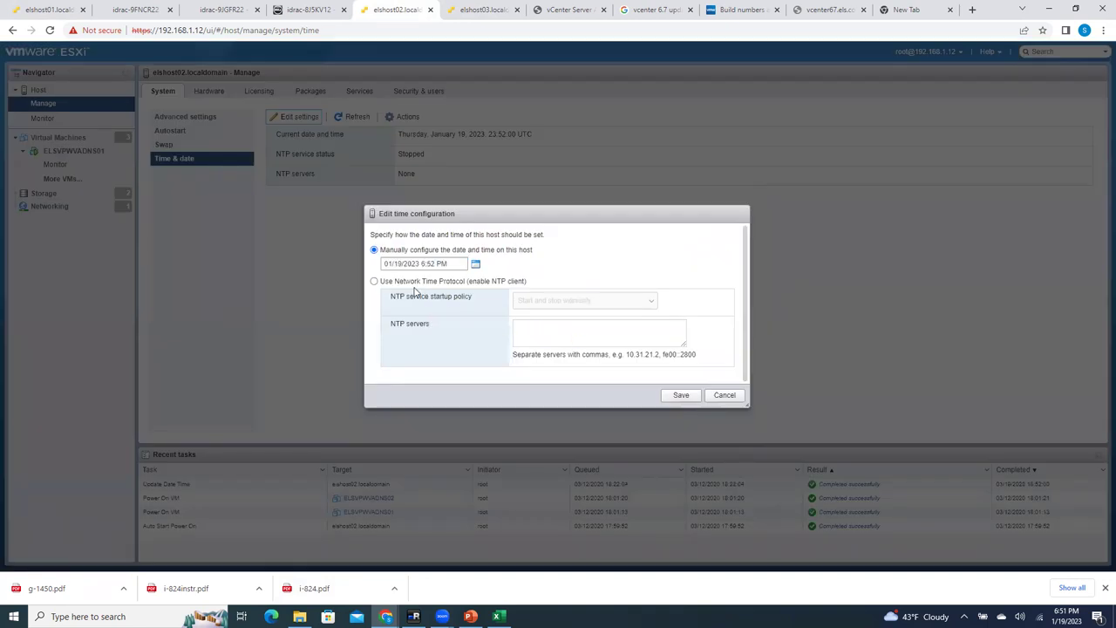
pyautogui.click(374, 281)
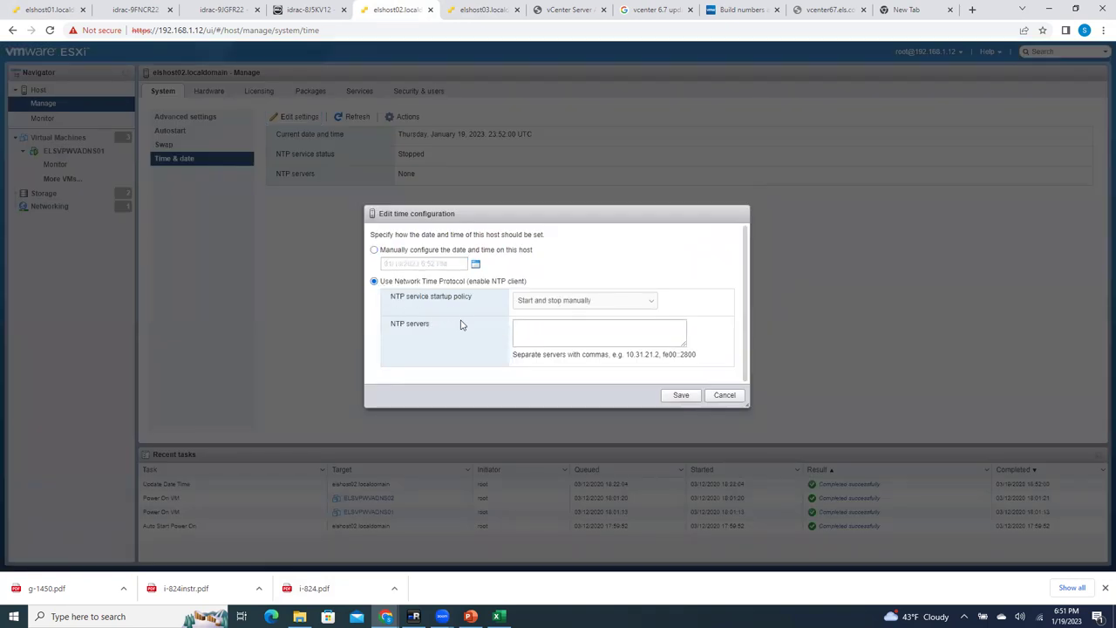
pyautogui.click(637, 302)
pyautogui.click(600, 324)
pyautogui.click(598, 340)
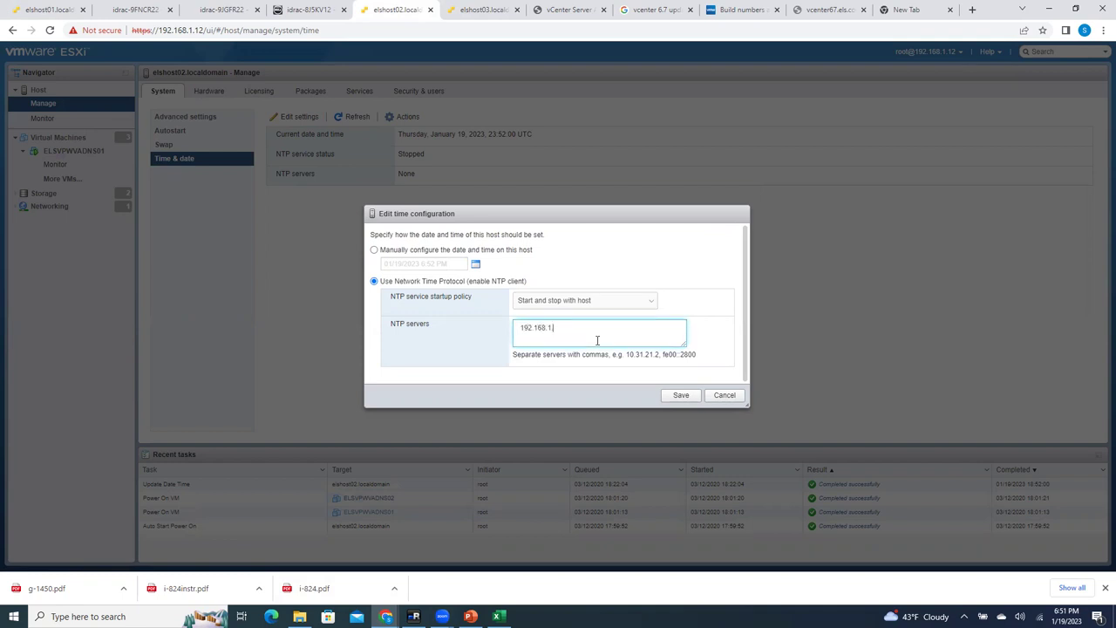
pyautogui.click(680, 394)
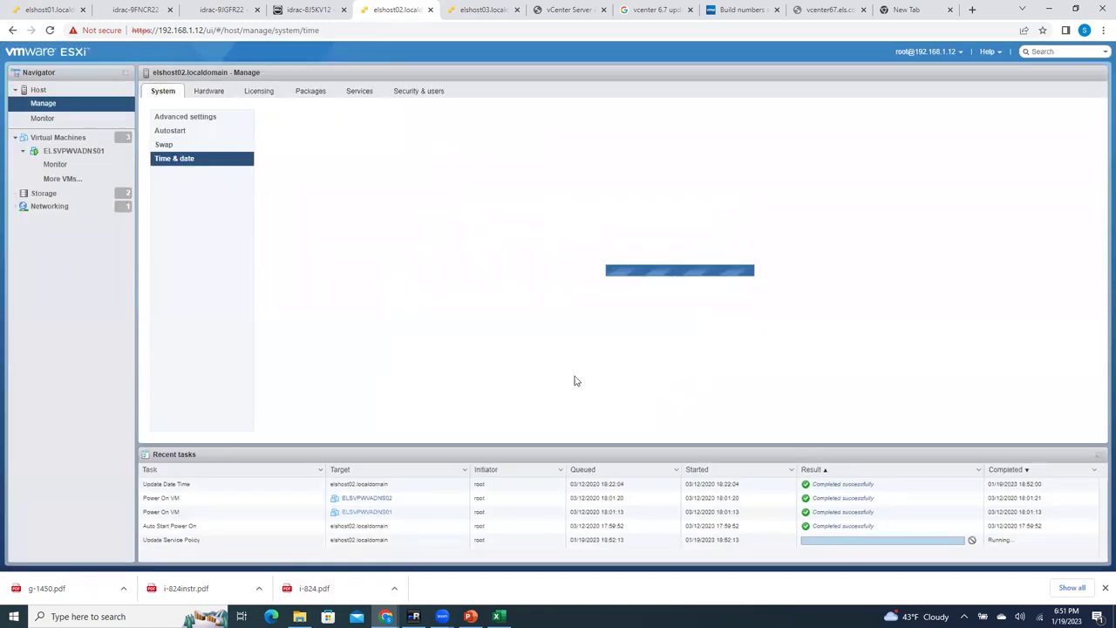
# Step: Review elshost02's NTP service options and current time configuration without making changes
pyautogui.click(409, 119)
pyautogui.moveTo(416, 148)
pyautogui.click(528, 163)
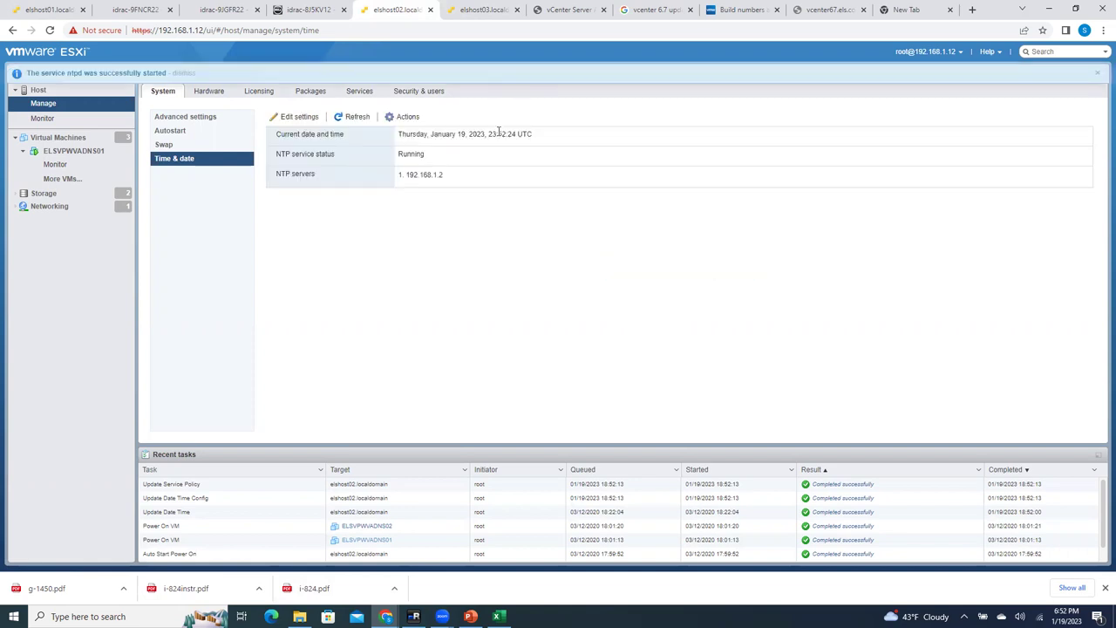
pyautogui.moveTo(488, 136); pyautogui.dragTo(558, 204)
pyautogui.click(551, 249)
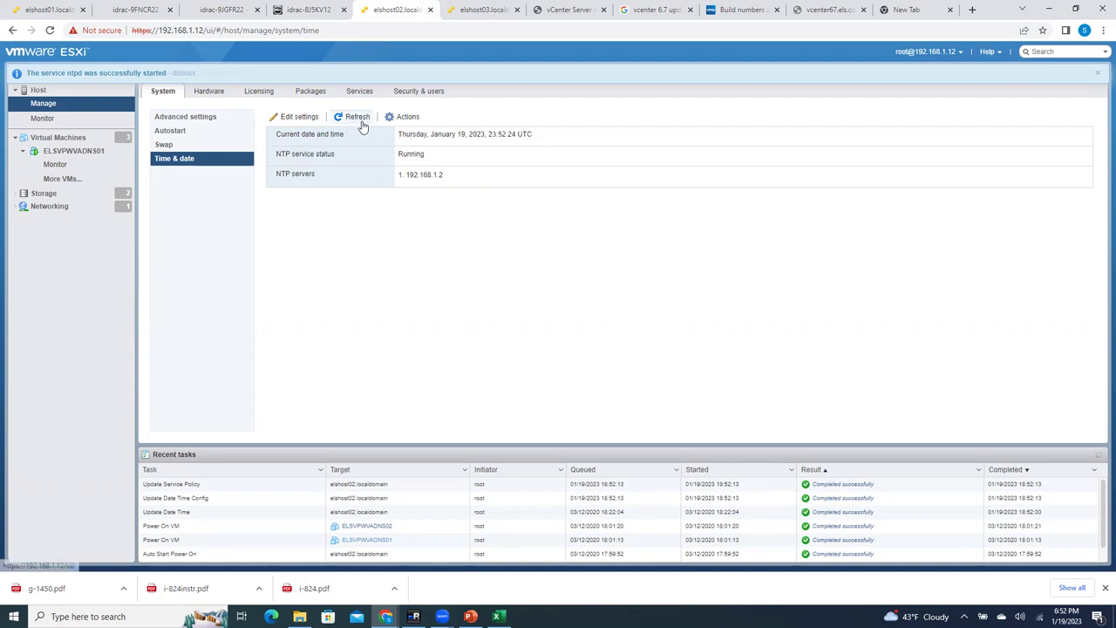
pyautogui.click(285, 117)
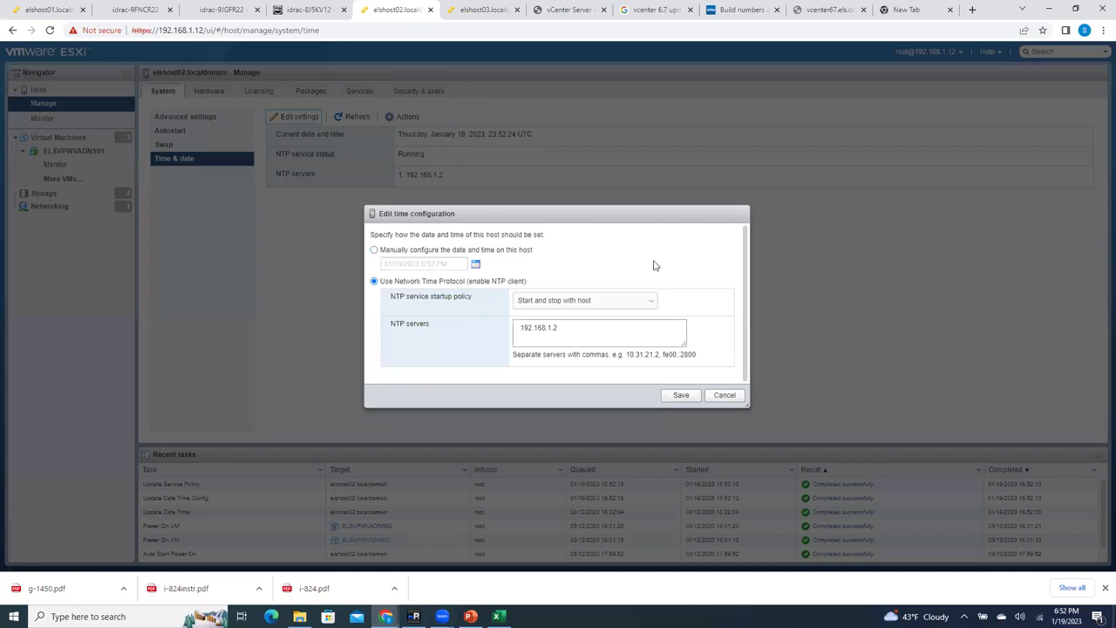
pyautogui.click(724, 394)
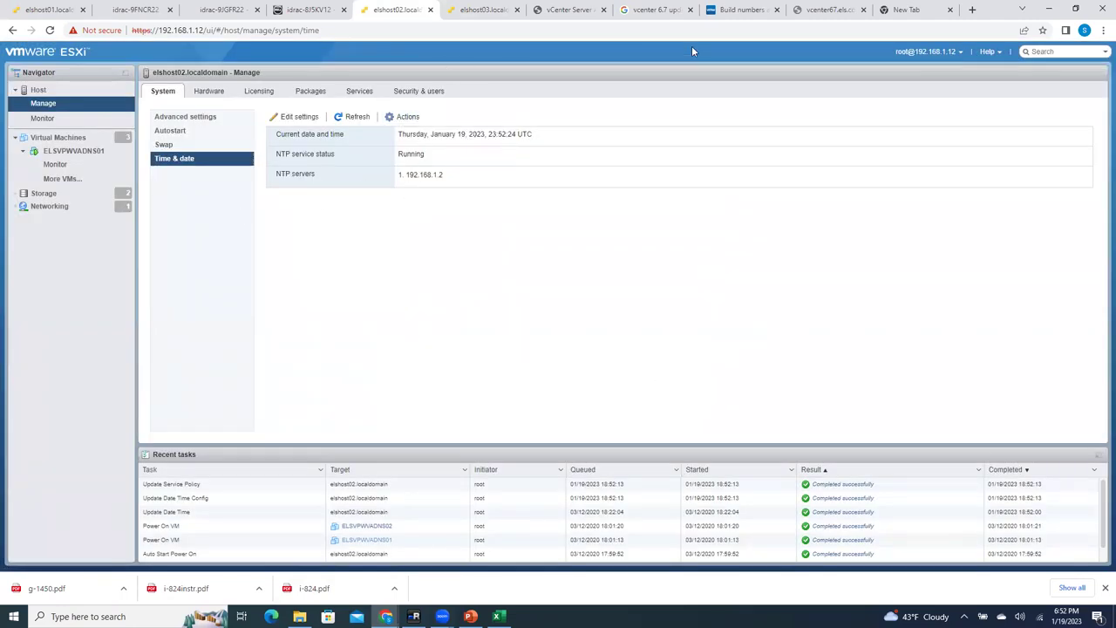
# Step: Open elshost03's Time & date edit dialog and check its calendar date in 2023
pyautogui.click(483, 9)
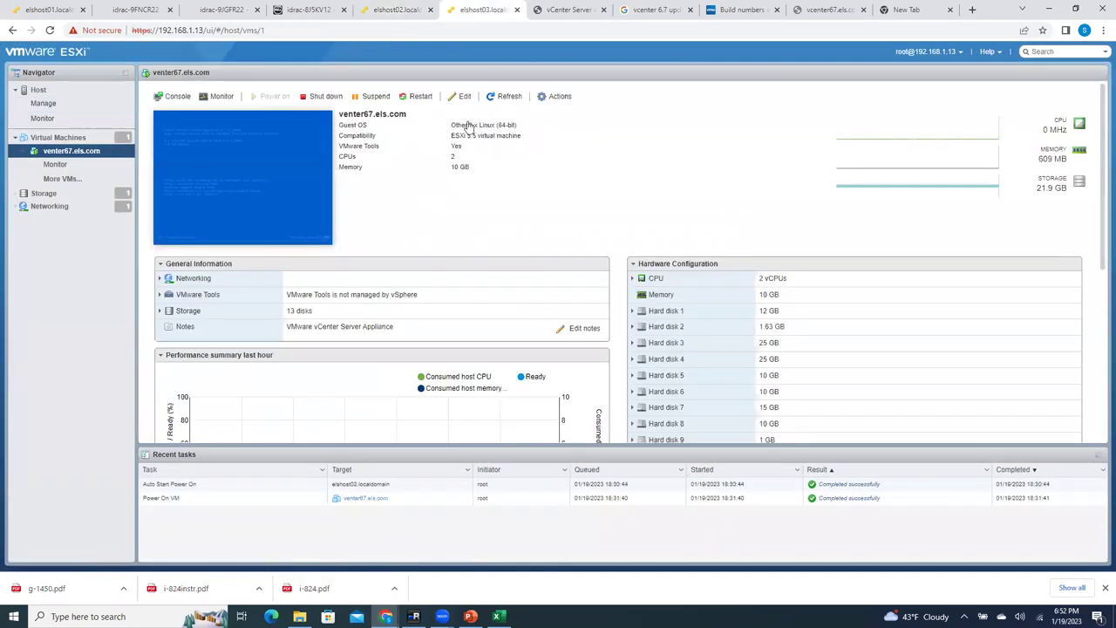
pyautogui.click(44, 103)
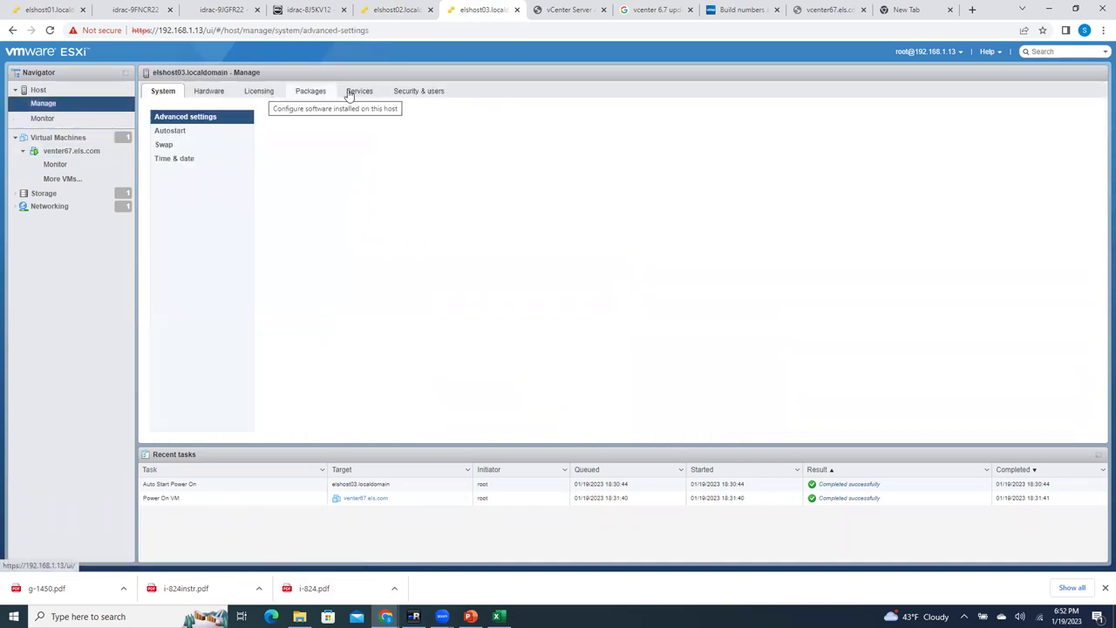
pyautogui.click(183, 145)
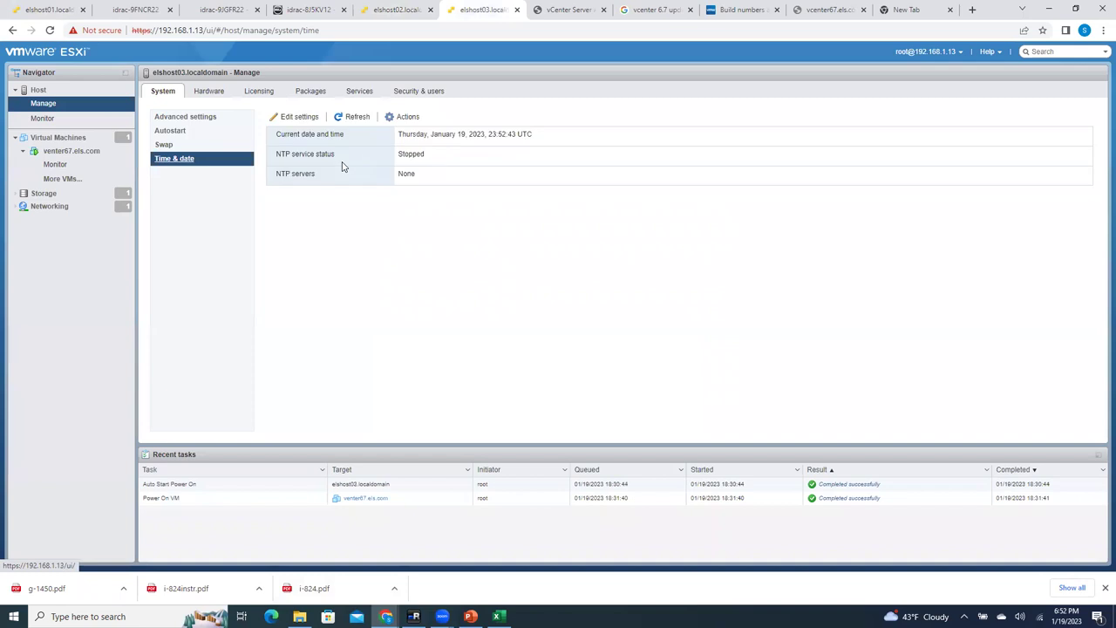
pyautogui.click(283, 116)
pyautogui.click(475, 267)
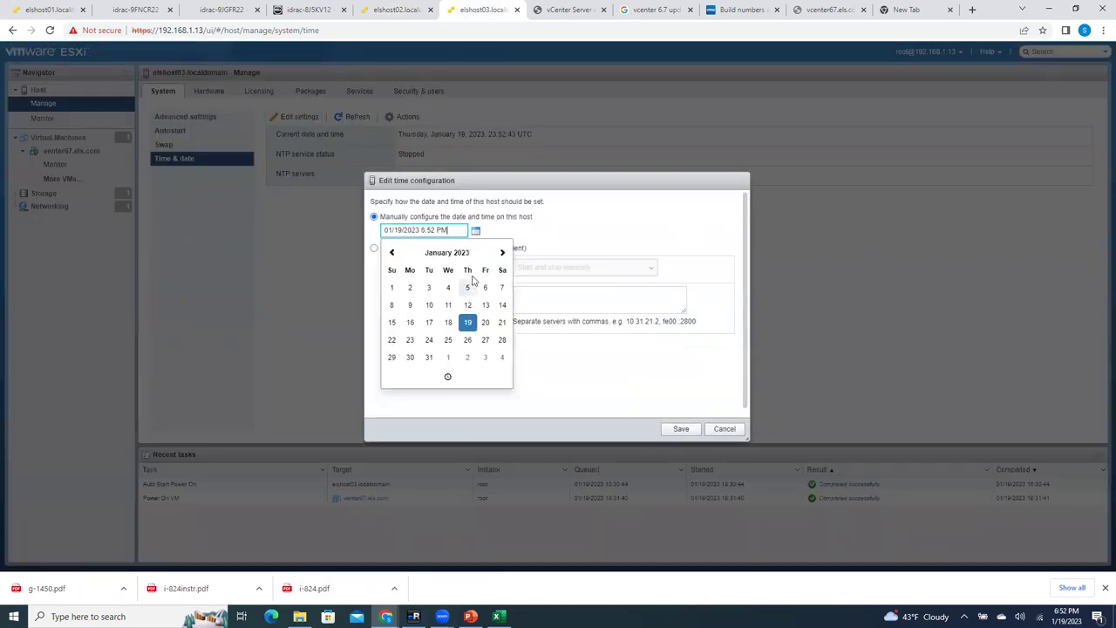
pyautogui.click(454, 254)
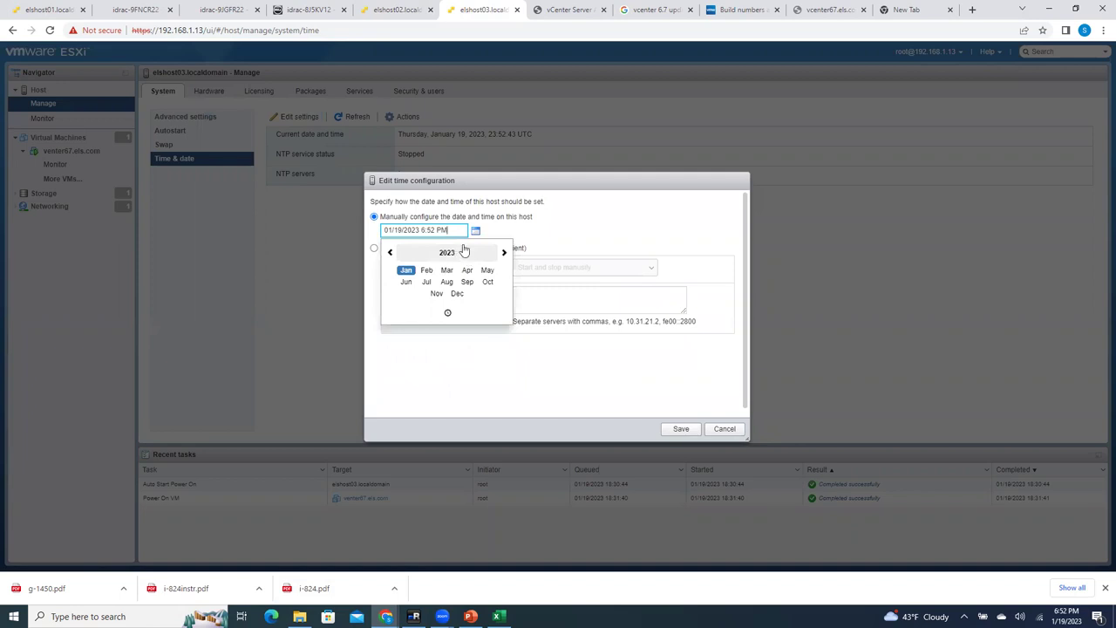
pyautogui.click(601, 237)
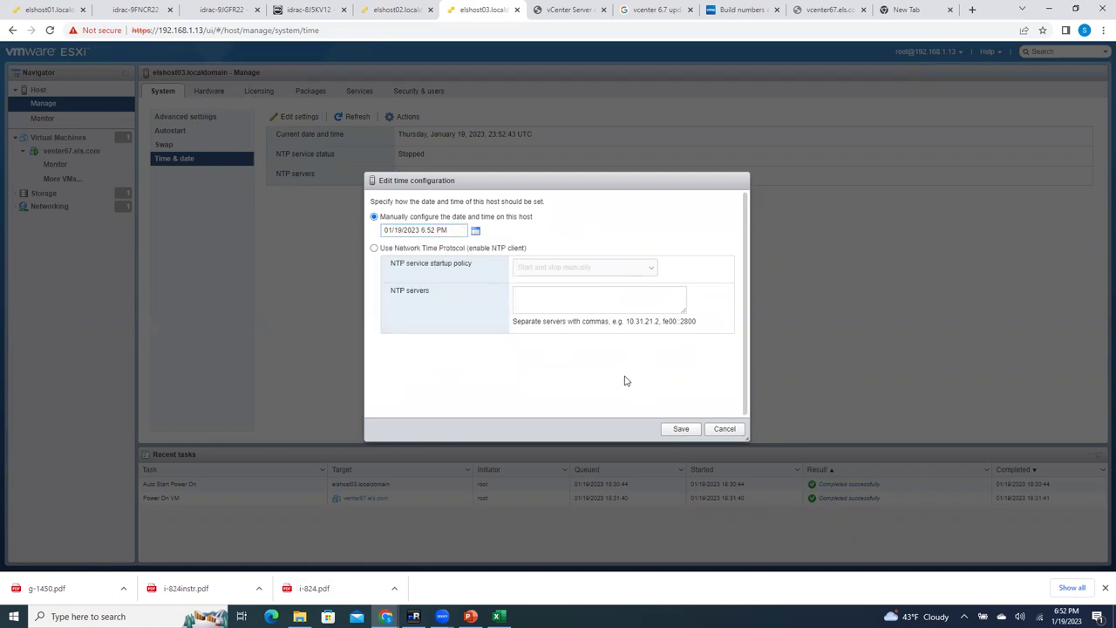
# Step: Set elshost03 to NTP with Start and stop with host and server 192.168.1.2, and save
pyautogui.click(388, 249)
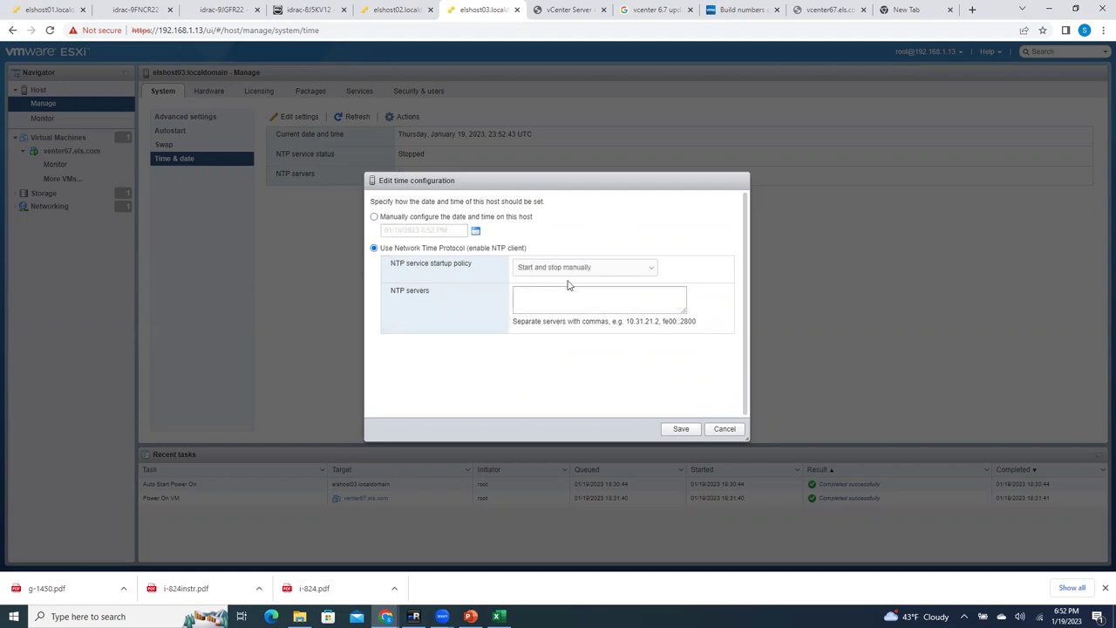
pyautogui.click(560, 294)
pyautogui.click(604, 278)
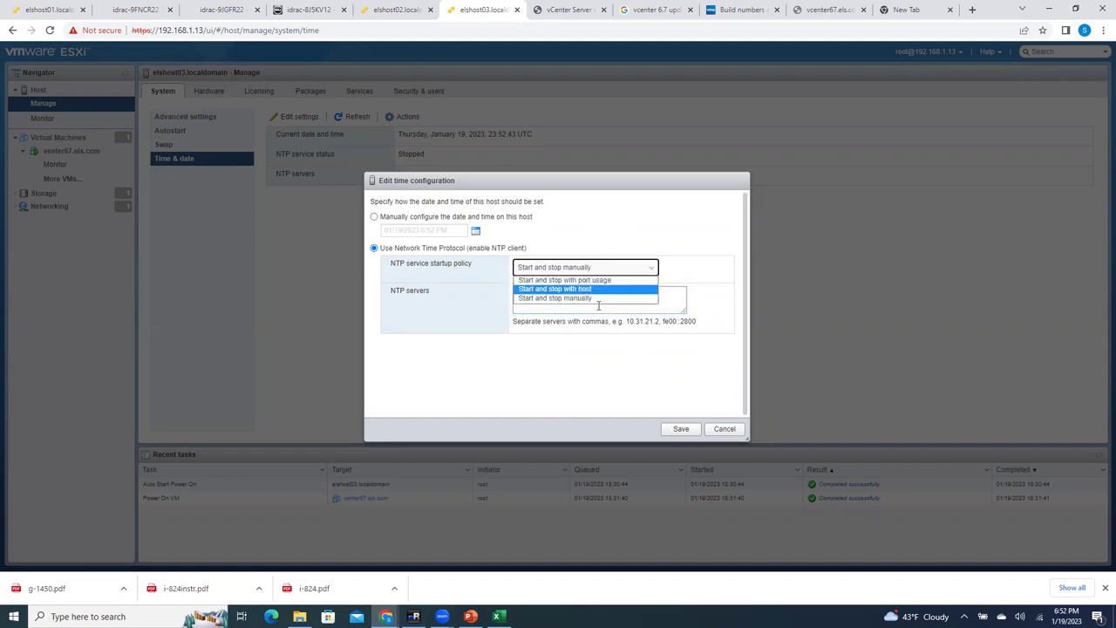
pyautogui.click(605, 289)
pyautogui.click(590, 301)
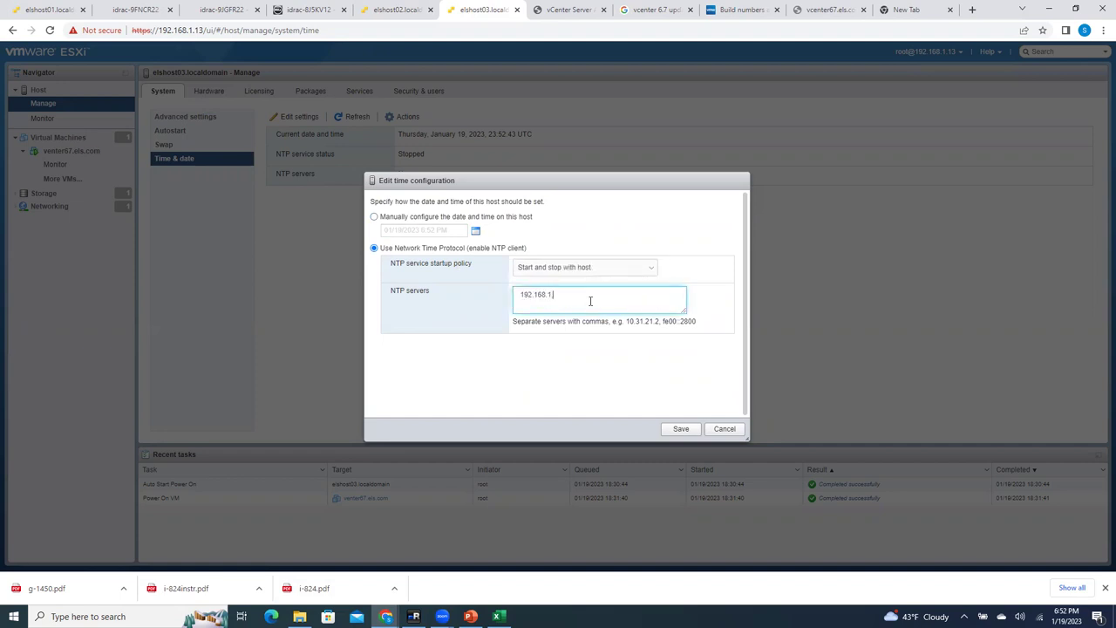
pyautogui.click(669, 428)
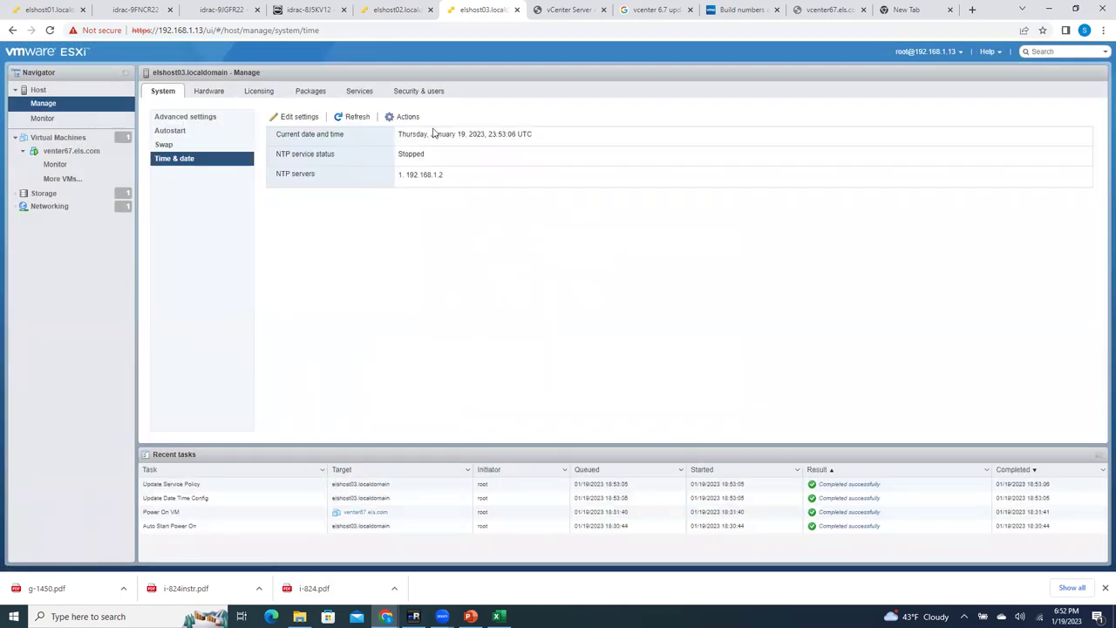
# Step: Start elshost03's NTP service from Actions > NTP service
pyautogui.click(408, 116)
pyautogui.moveTo(461, 157)
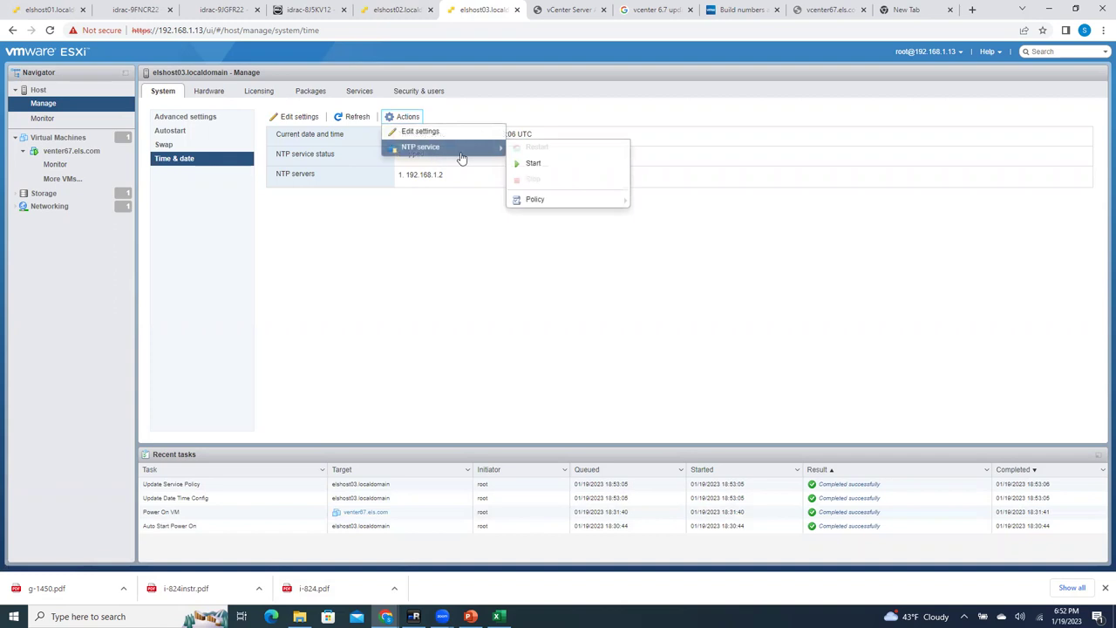
pyautogui.click(530, 163)
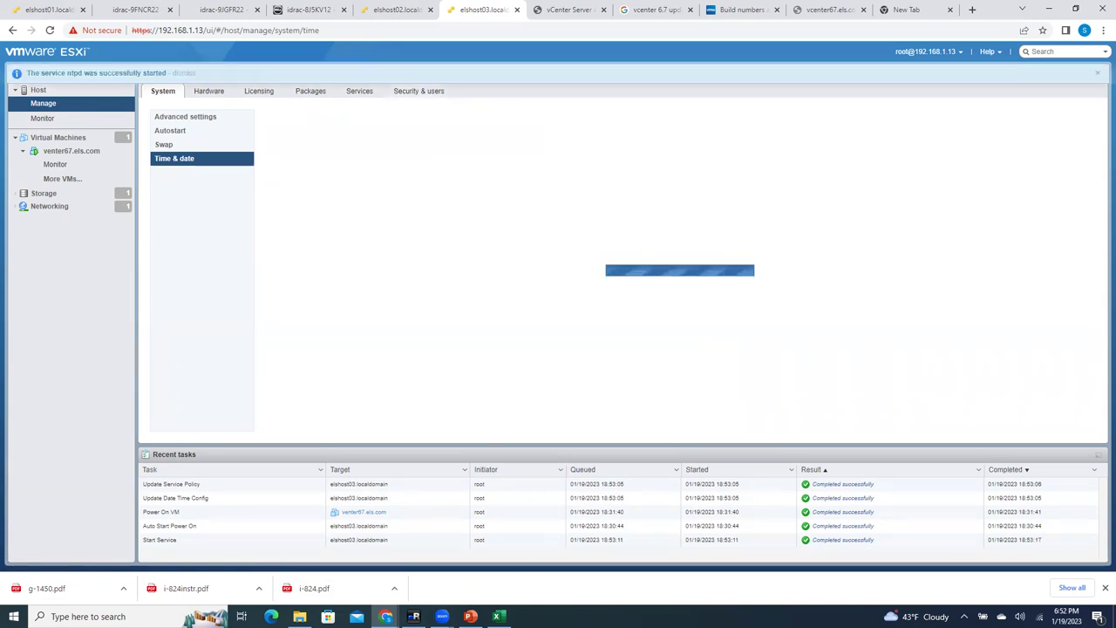
pyautogui.click(413, 616)
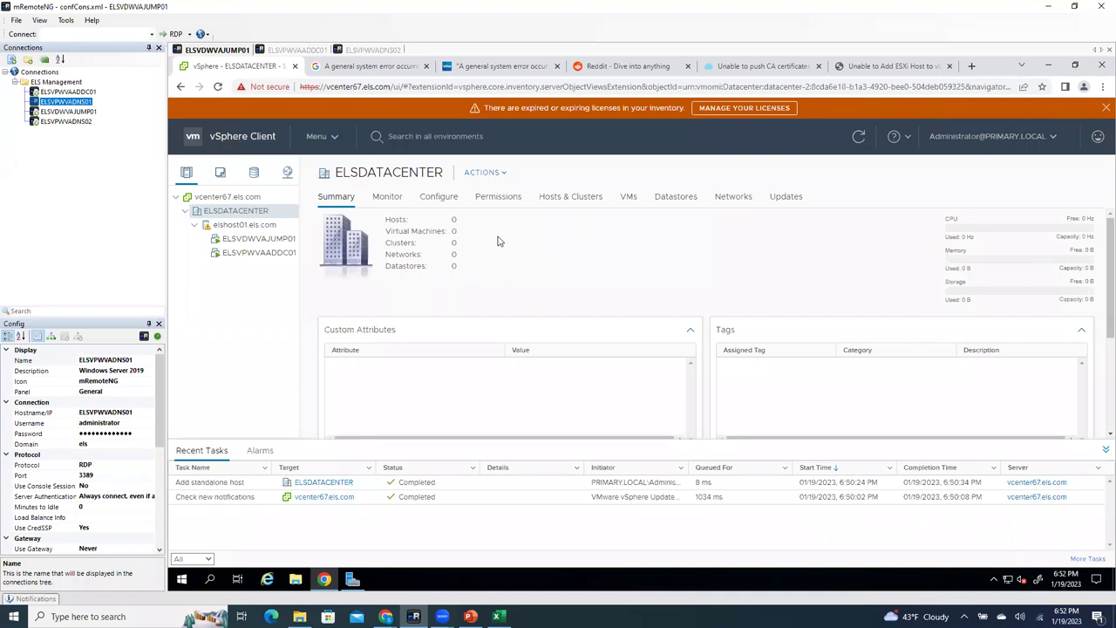
# Step: Start Add Host on ELSDATACENTER for elshost02.els.com with root credentials and accept its certificate
pyautogui.click(484, 173)
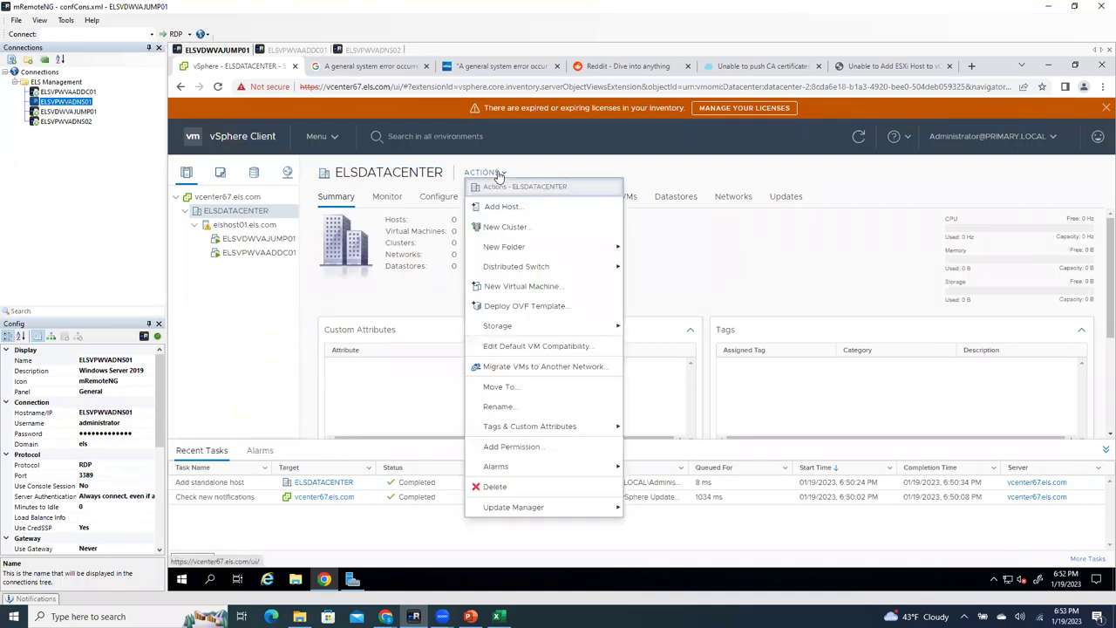
pyautogui.click(504, 206)
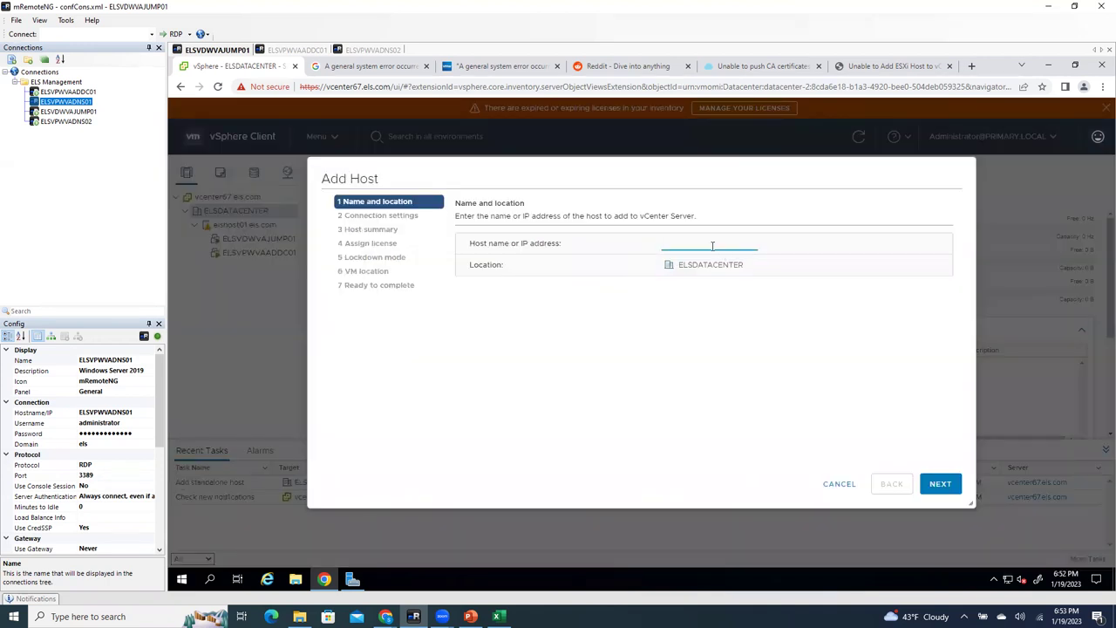
pyautogui.write('elshost02.els.com')
pyautogui.hotkey('ctrl', 'a')
pyautogui.hotkey('ctrl', 'c')
pyautogui.click(937, 483)
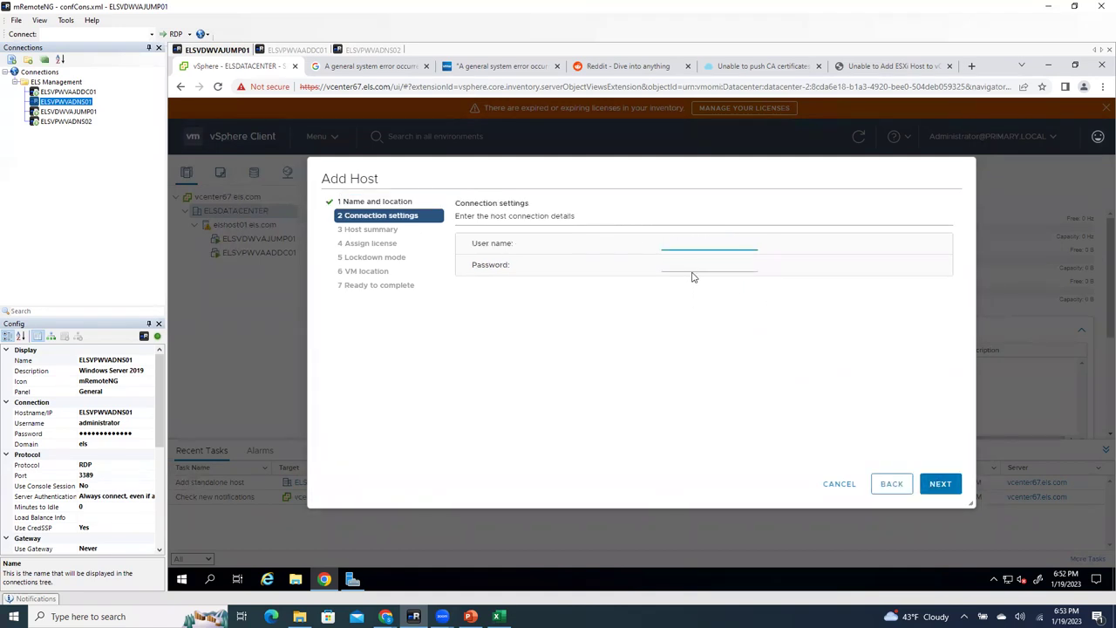
pyautogui.press('Tab')
pyautogui.click(953, 486)
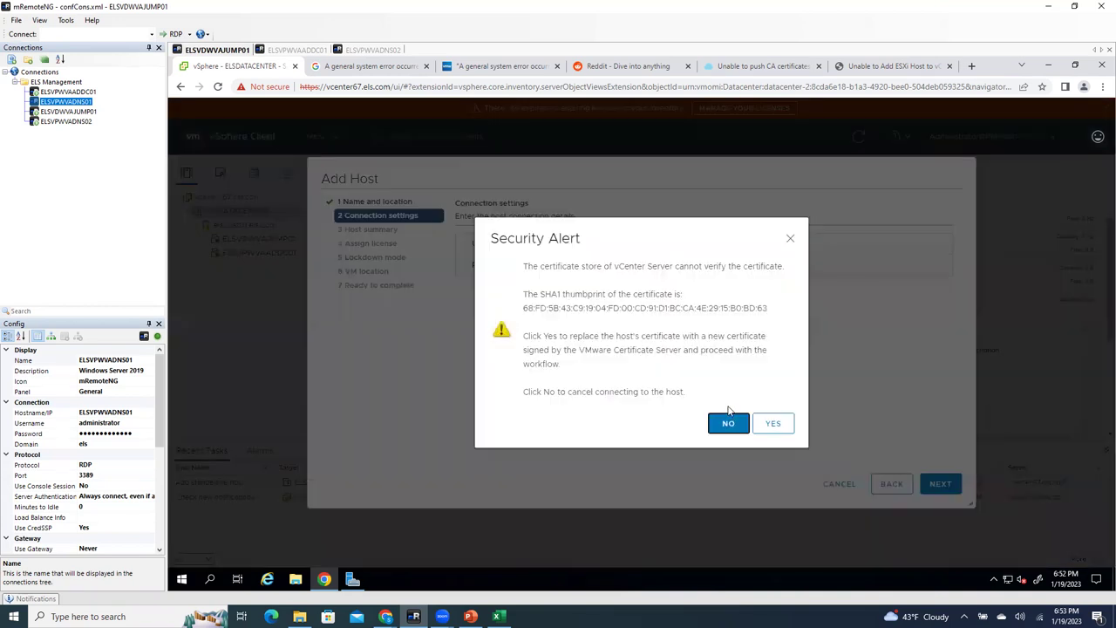
pyautogui.click(773, 423)
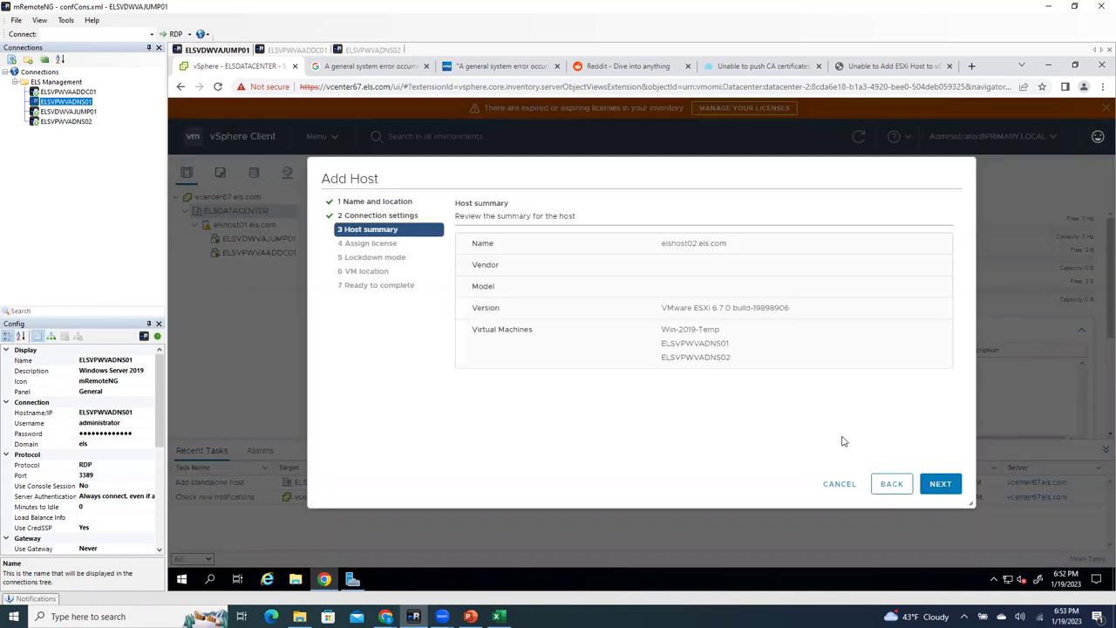
# Step: Step through summary, license, lockdown and VM location pages and finish adding elshost02
pyautogui.click(945, 487)
pyautogui.click(945, 487)
pyautogui.click(945, 487)
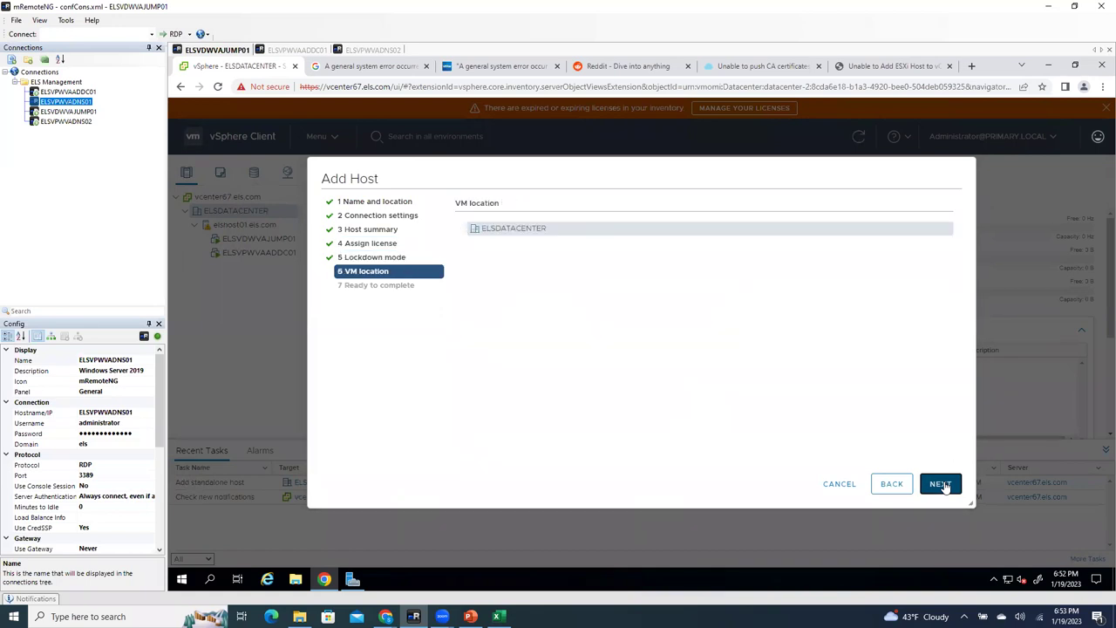
pyautogui.click(945, 487)
pyautogui.click(944, 485)
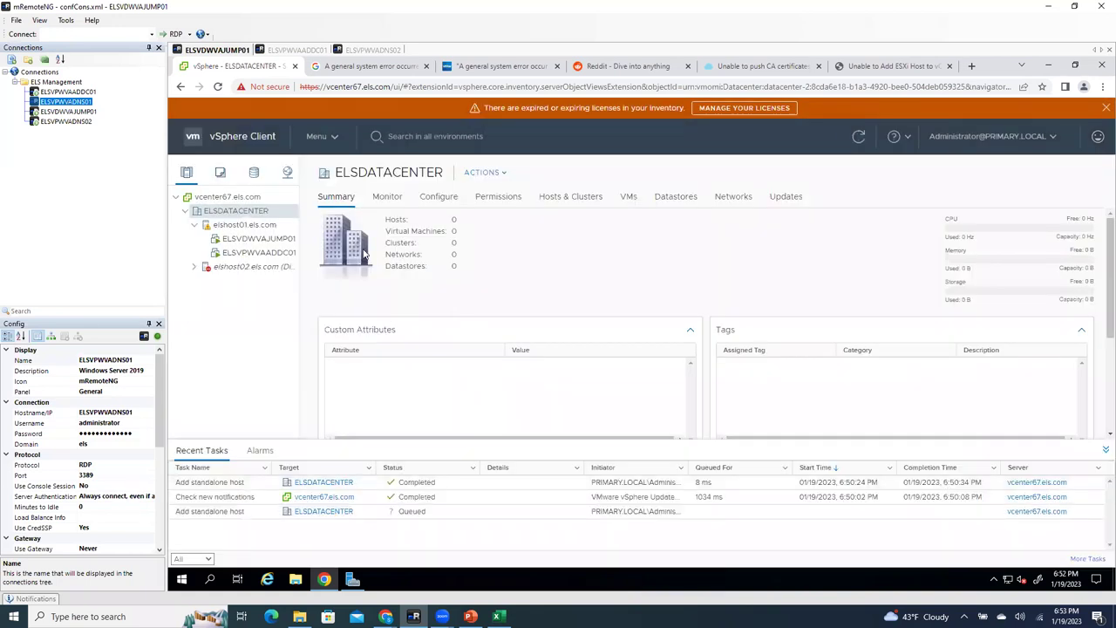
pyautogui.click(230, 198)
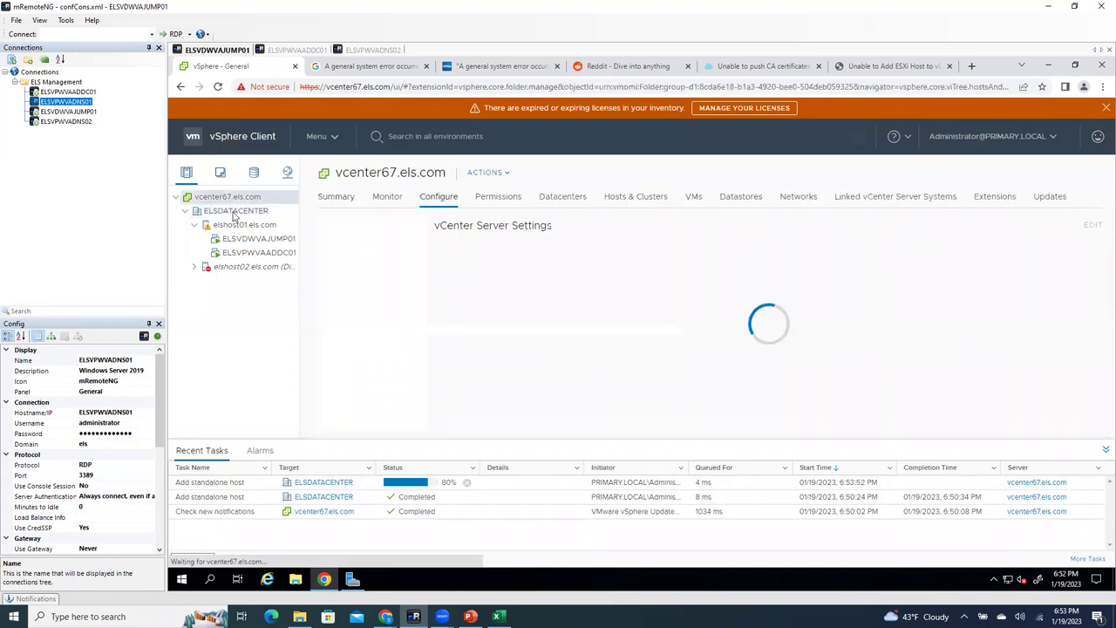
# Step: Start Add Host on ELSDATACENTER for elshost03.els.com, enter root credentials and accept the certificate
pyautogui.click(234, 211)
pyautogui.rightClick(235, 212)
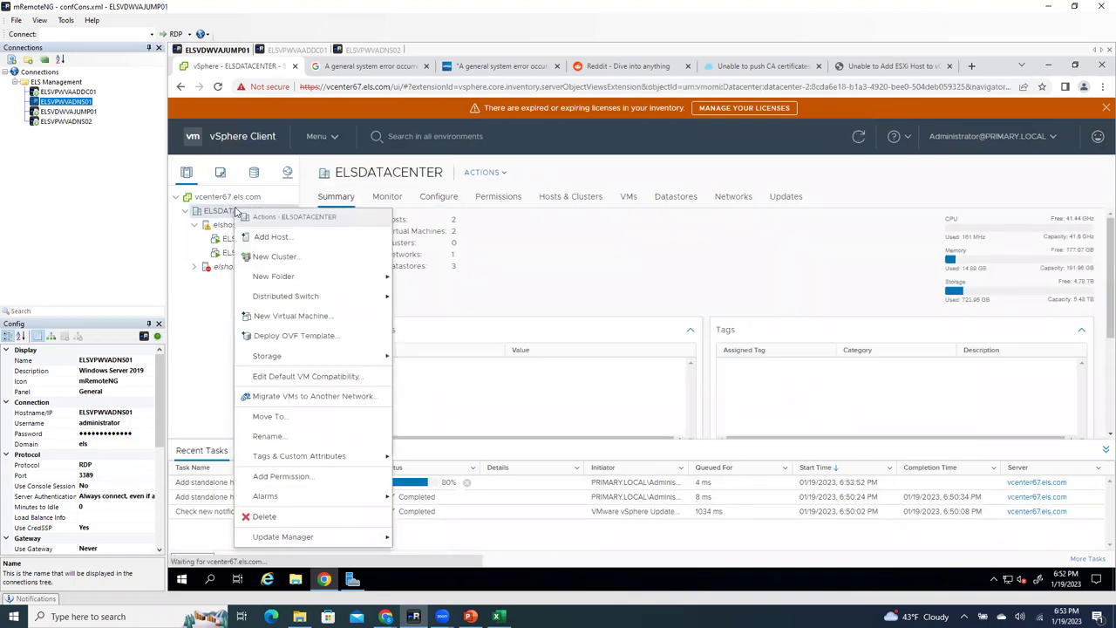
pyautogui.click(268, 236)
pyautogui.hotkey('ctrl', 'v')
pyautogui.click(700, 243)
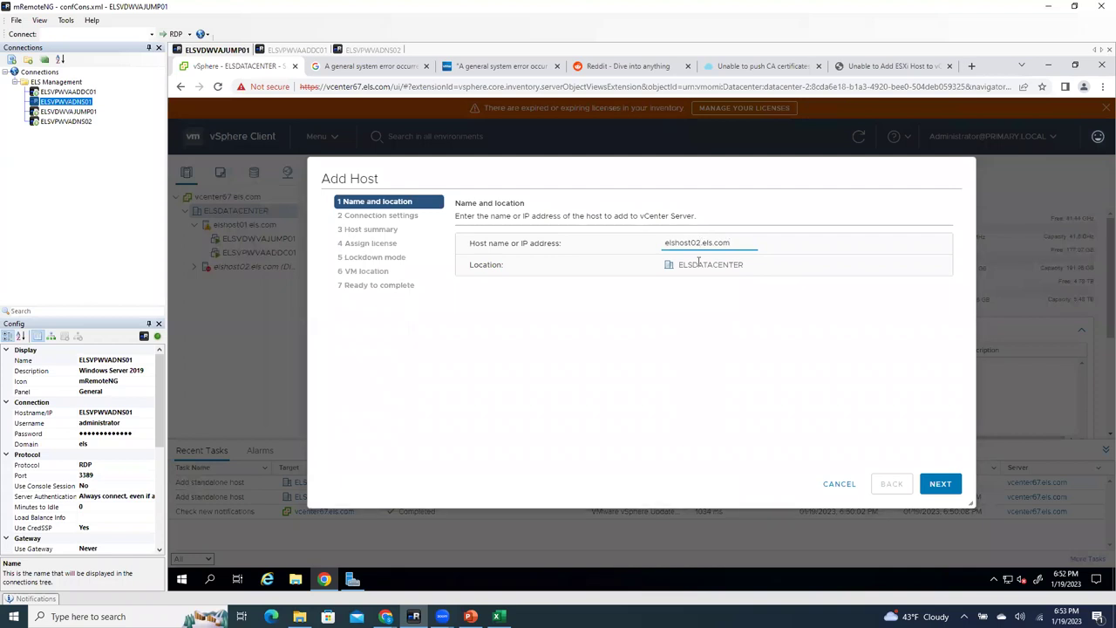
pyautogui.click(938, 484)
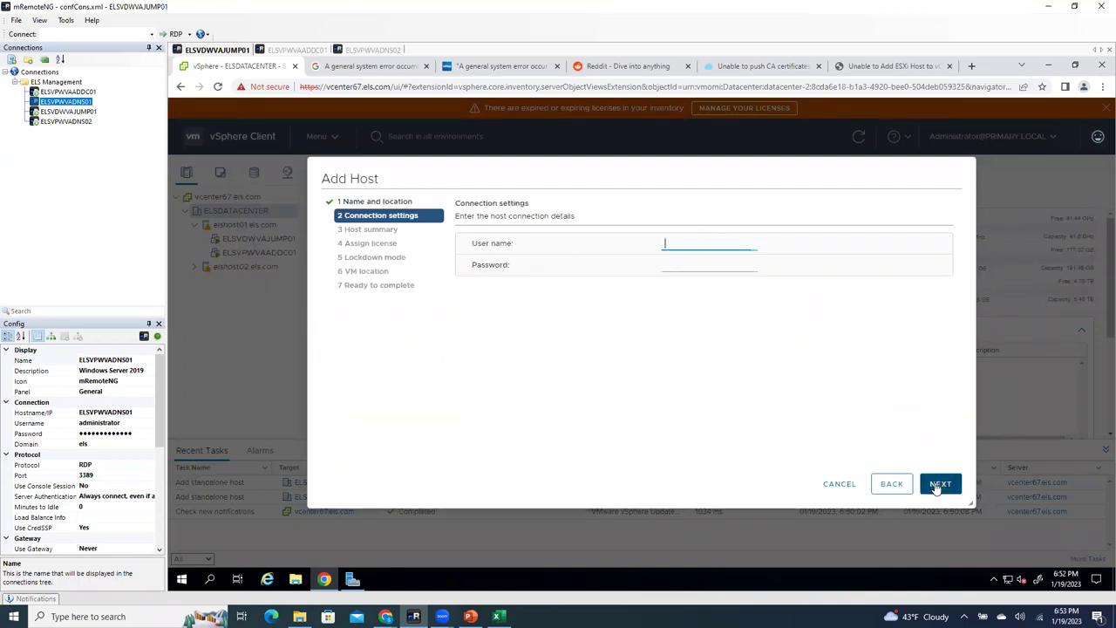
pyautogui.click(694, 263)
pyautogui.click(671, 243)
pyautogui.click(681, 258)
pyautogui.click(939, 482)
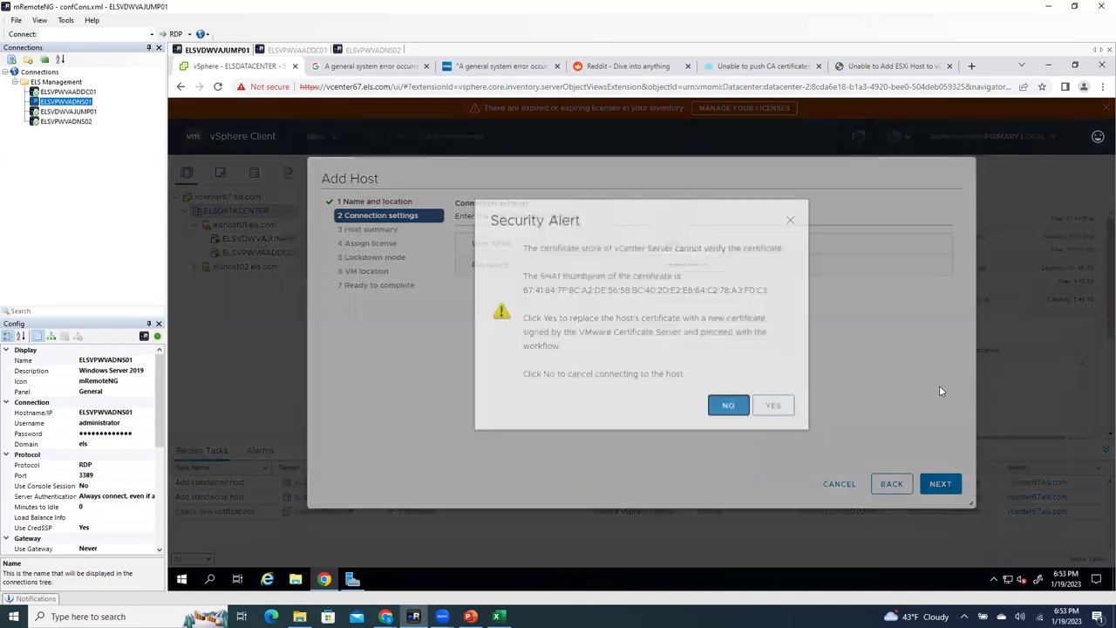
pyautogui.click(773, 405)
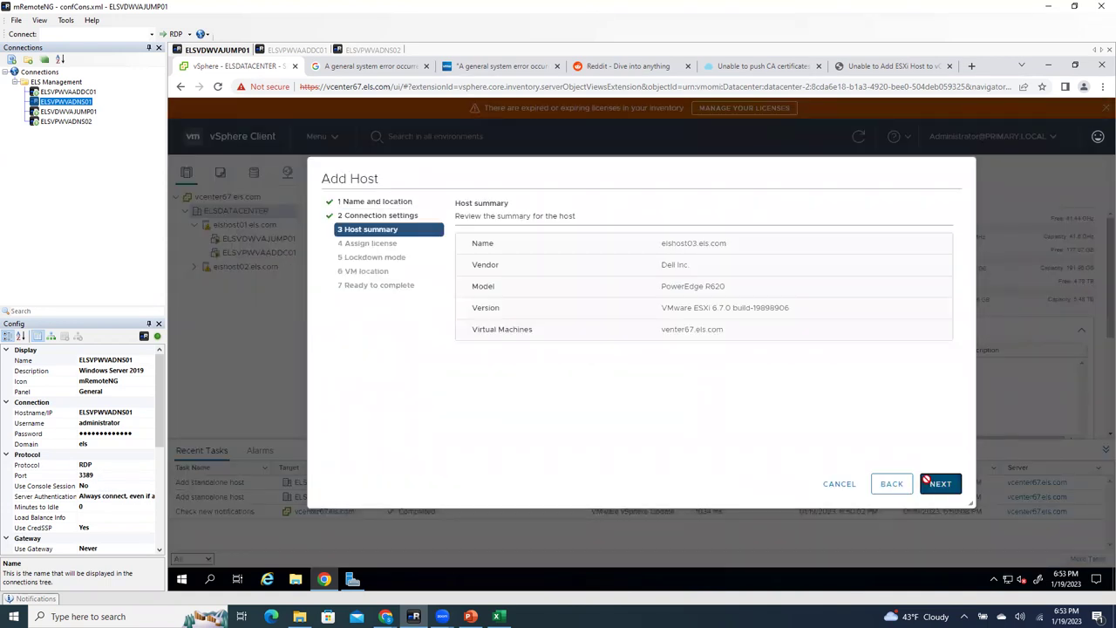
# Step: Assign License 1 to elshost03 and finish the remaining Add Host wizard pages
pyautogui.click(926, 481)
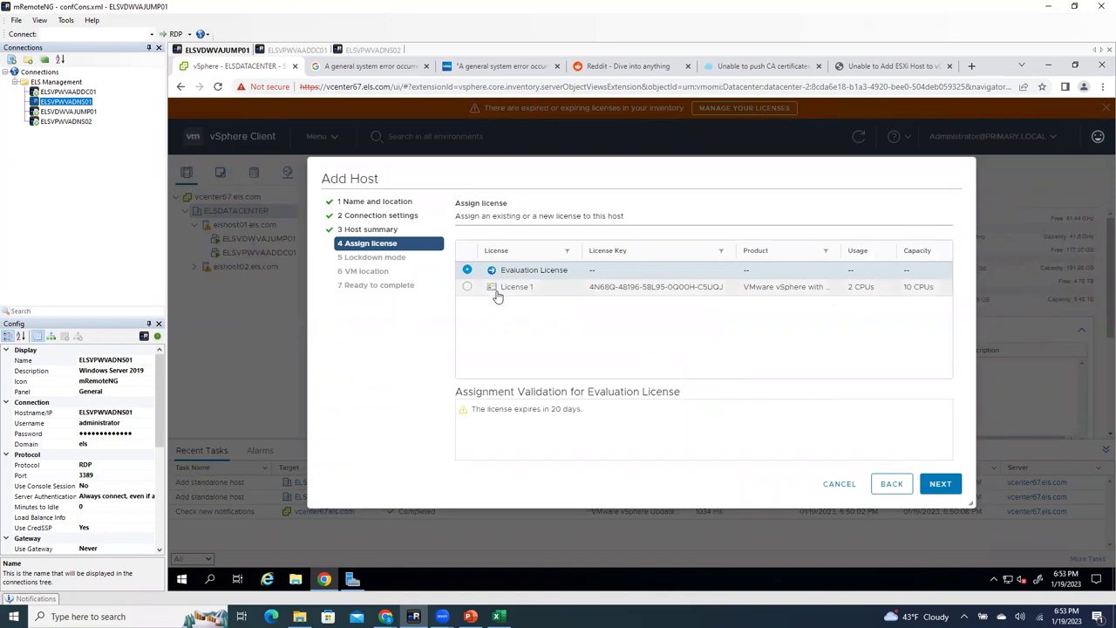
pyautogui.click(597, 289)
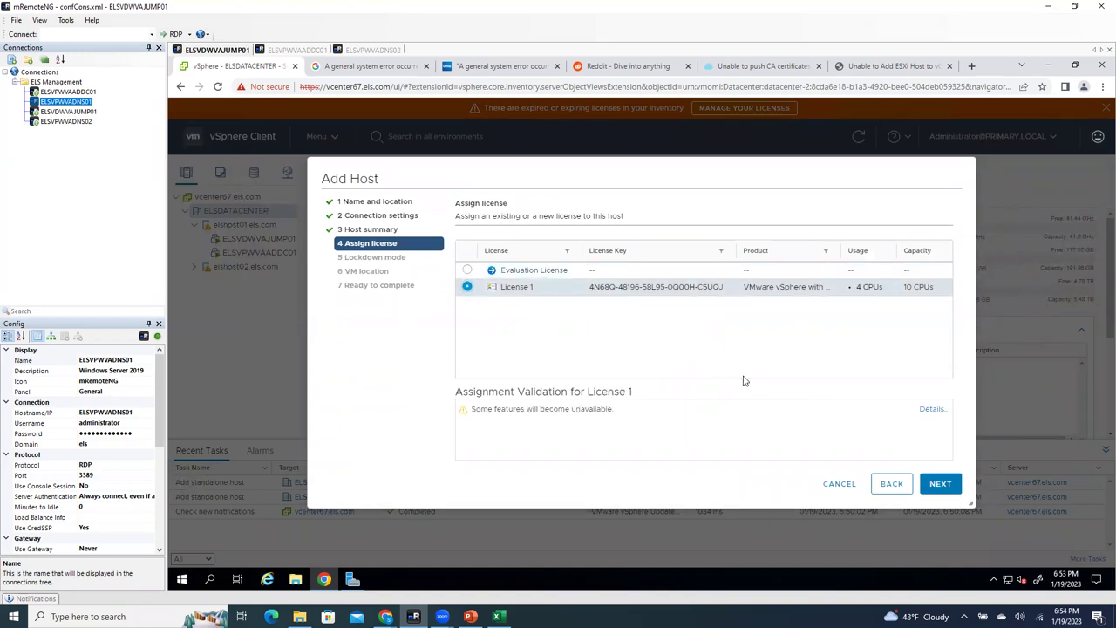
pyautogui.click(930, 481)
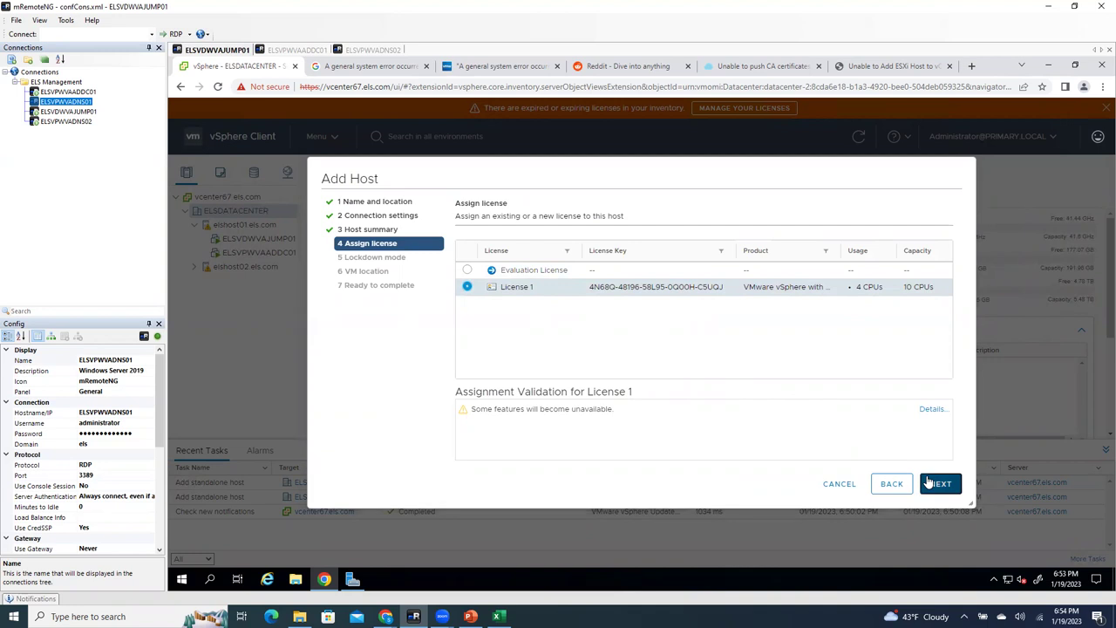
pyautogui.click(929, 483)
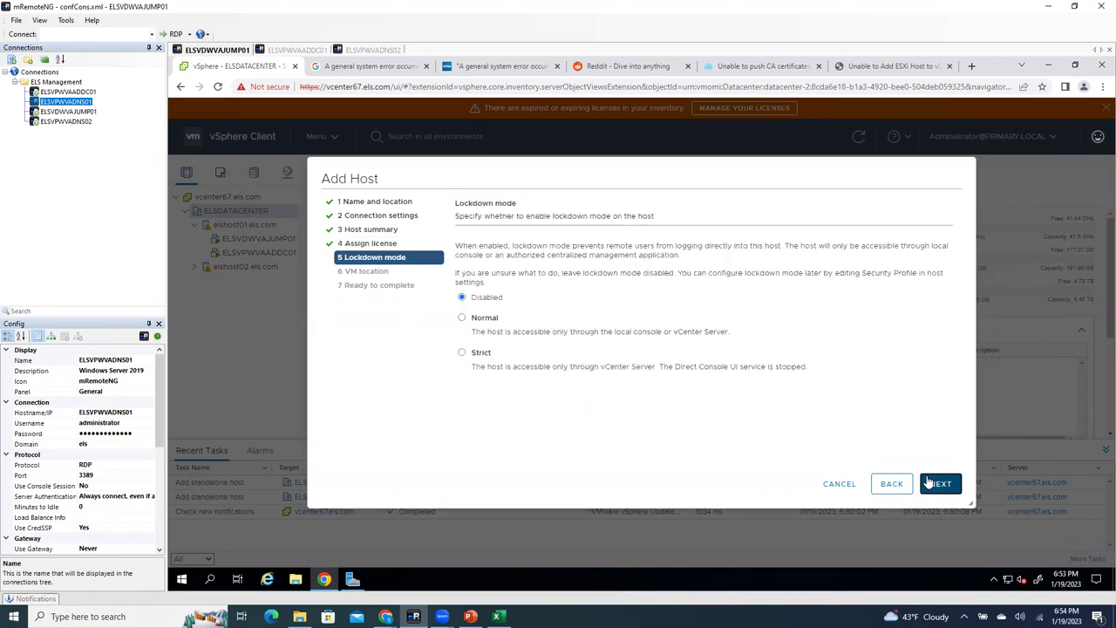
pyautogui.click(929, 483)
pyautogui.click(929, 483)
pyautogui.click(929, 483)
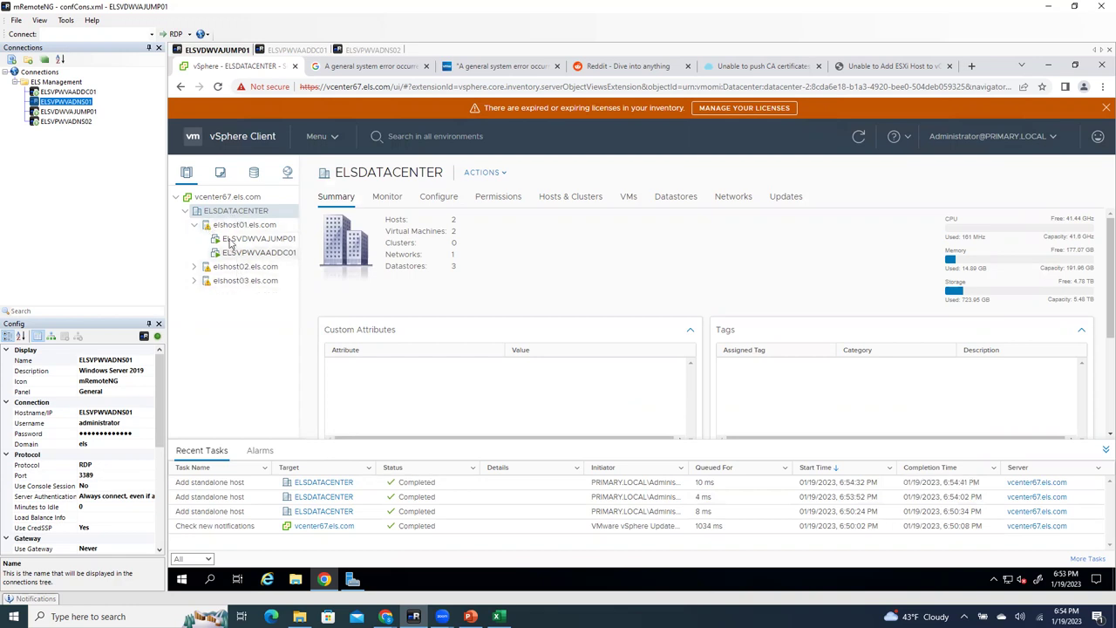
# Step: On each host's Summary, choose Suppress Warning on the CVE-2018-3646 banner and confirm YES
pyautogui.click(294, 225)
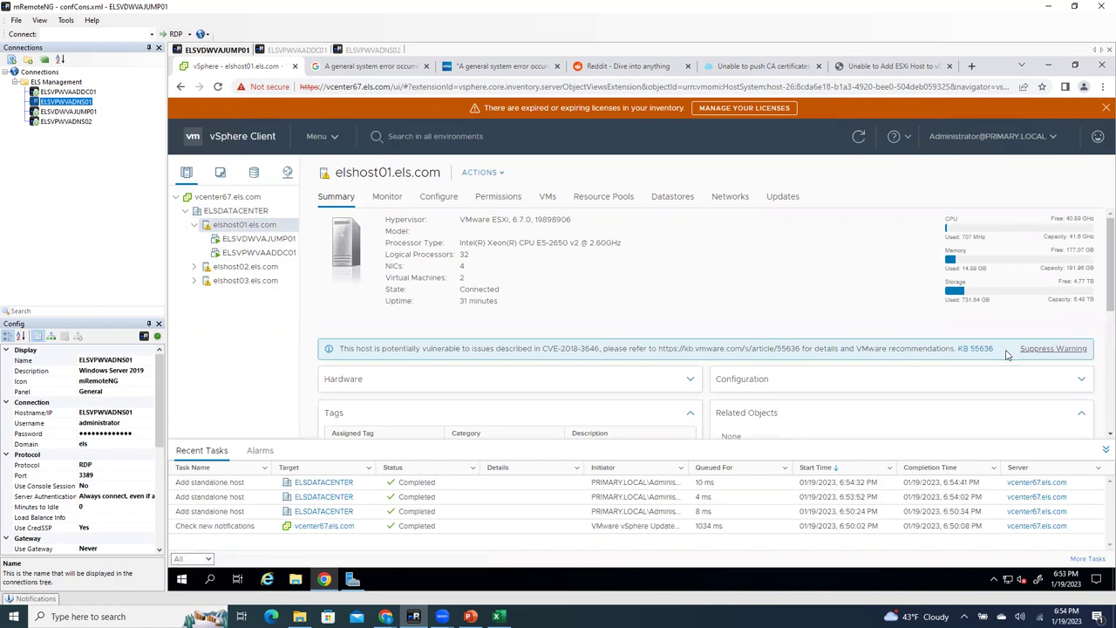
pyautogui.click(1049, 348)
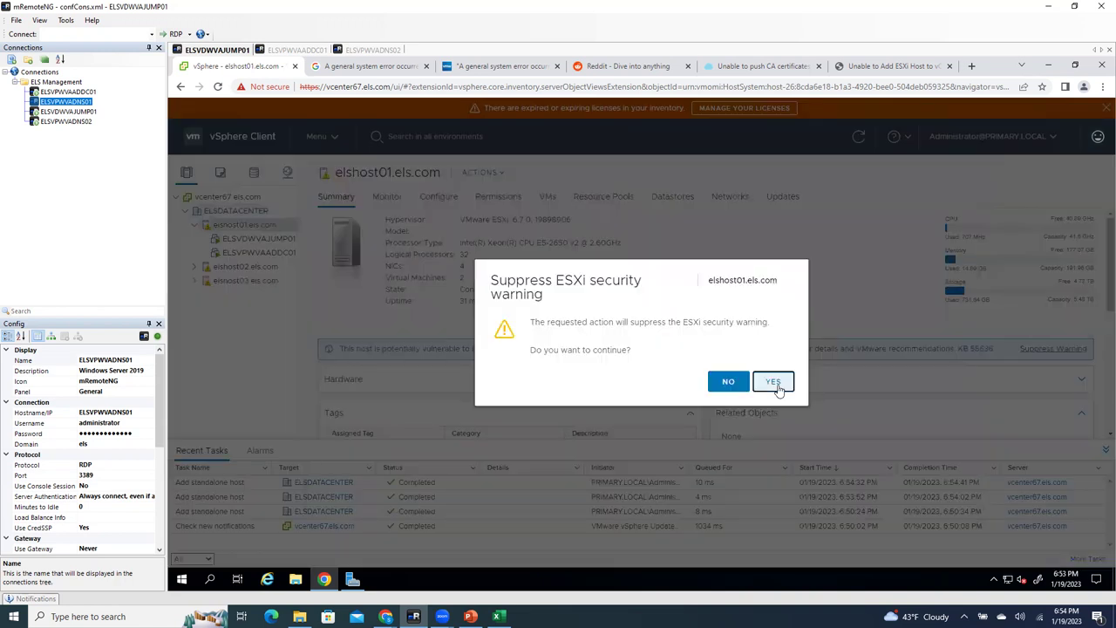
pyautogui.click(773, 383)
pyautogui.click(246, 266)
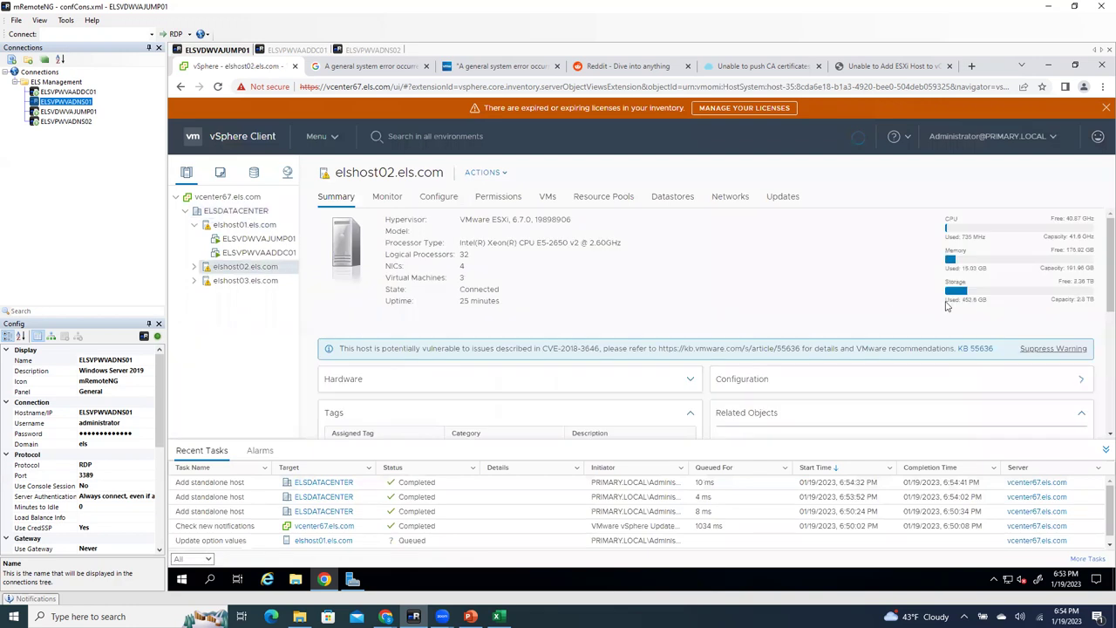
pyautogui.click(1041, 353)
pyautogui.click(757, 387)
pyautogui.click(261, 280)
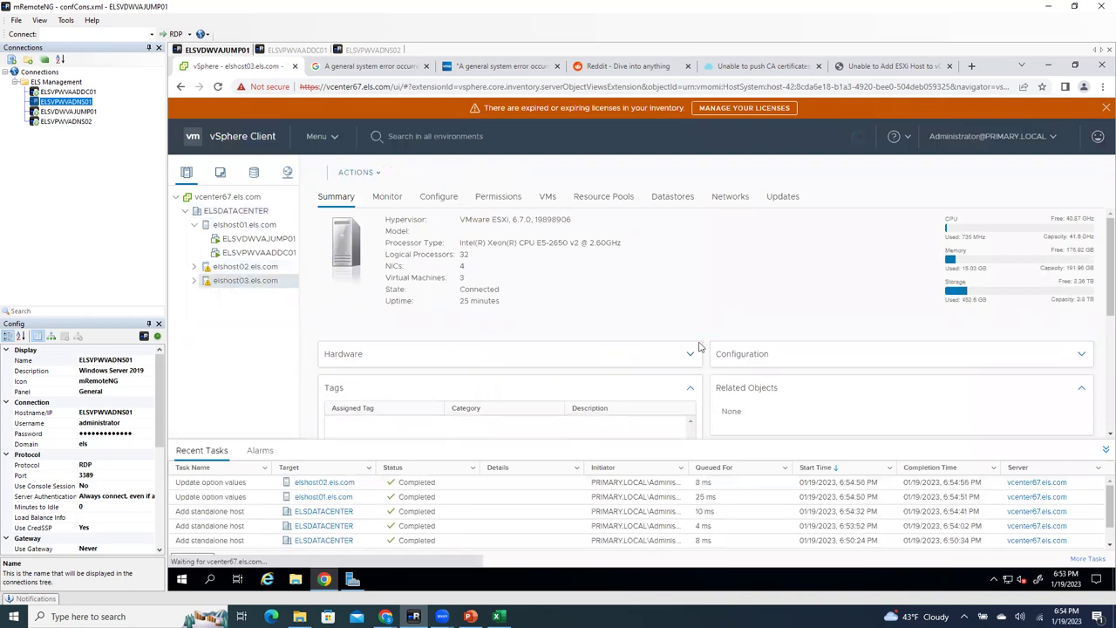
pyautogui.click(1051, 352)
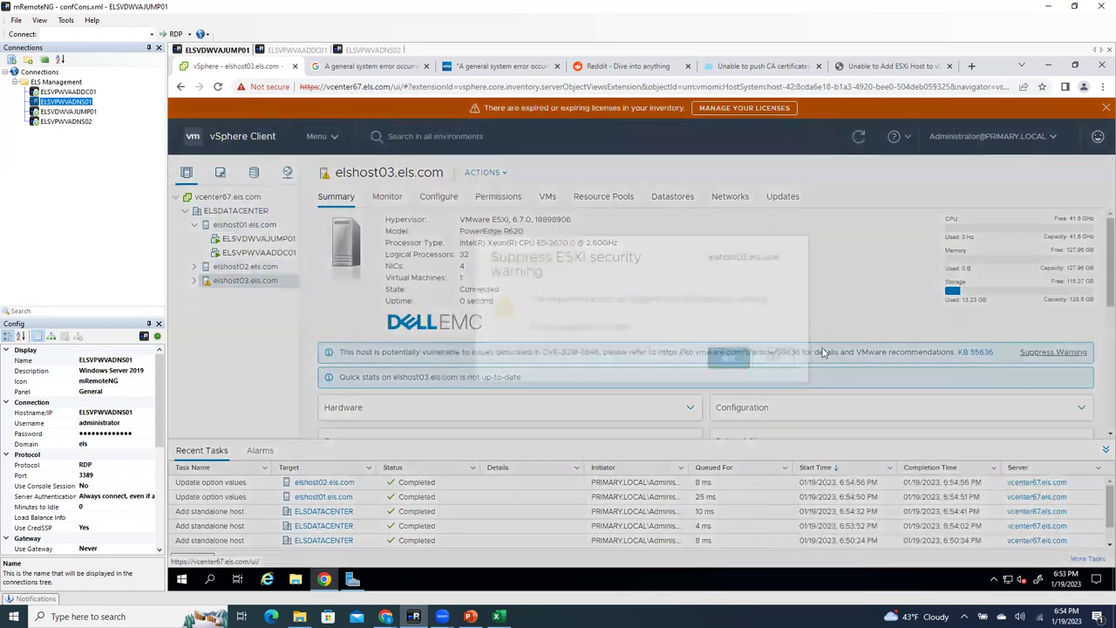
pyautogui.click(774, 380)
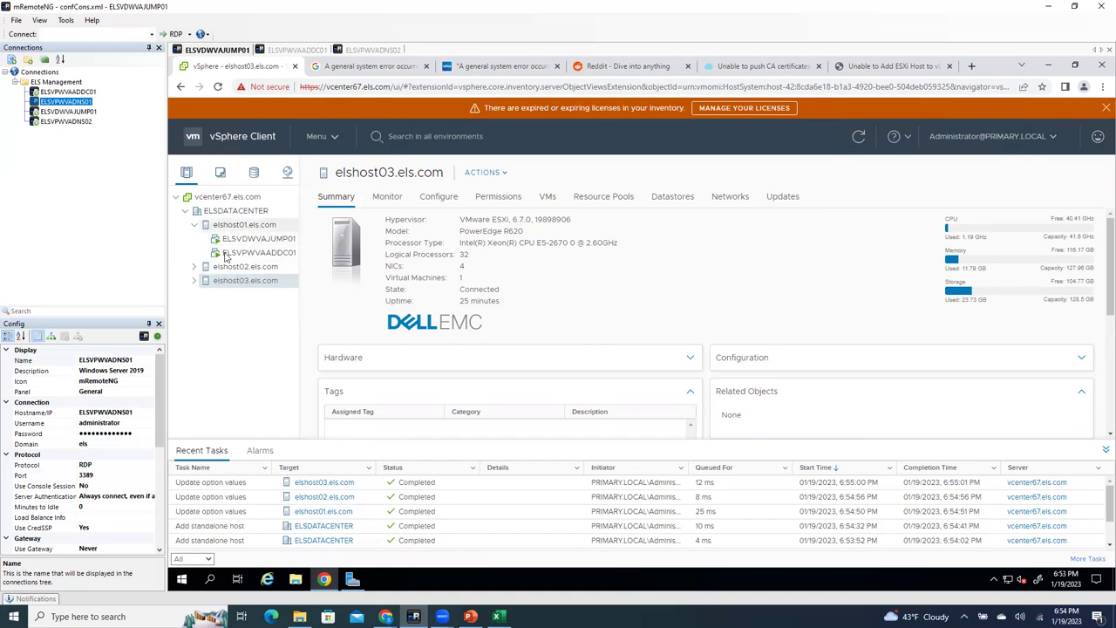
# Step: Expand all hosts and inspect elshost01's Configure > Time Configuration date and time
pyautogui.click(194, 266)
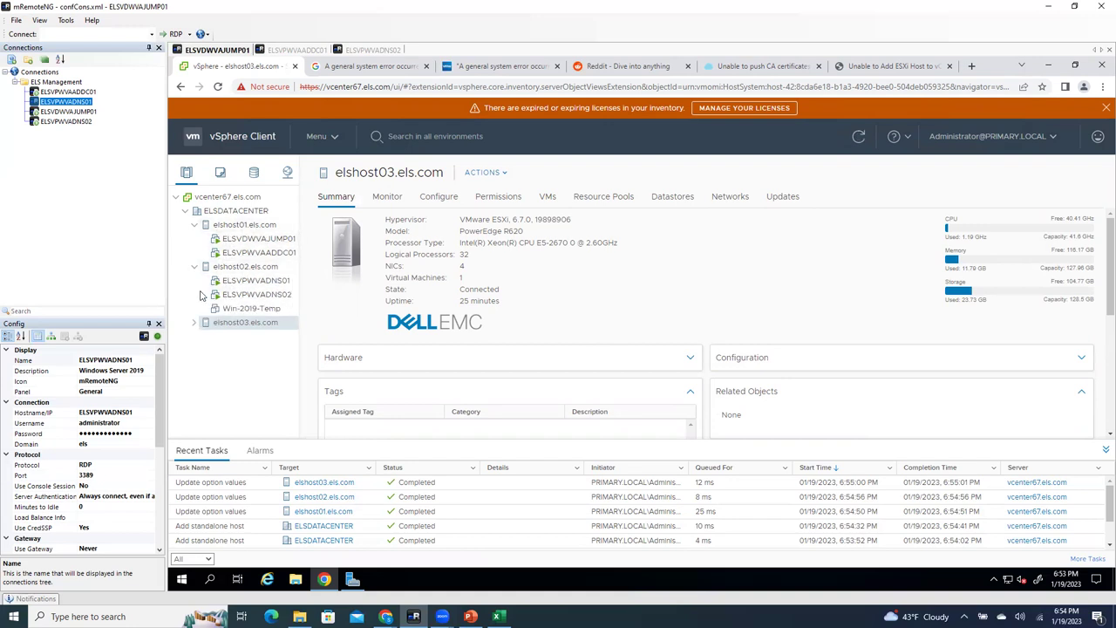
pyautogui.click(195, 323)
pyautogui.click(241, 223)
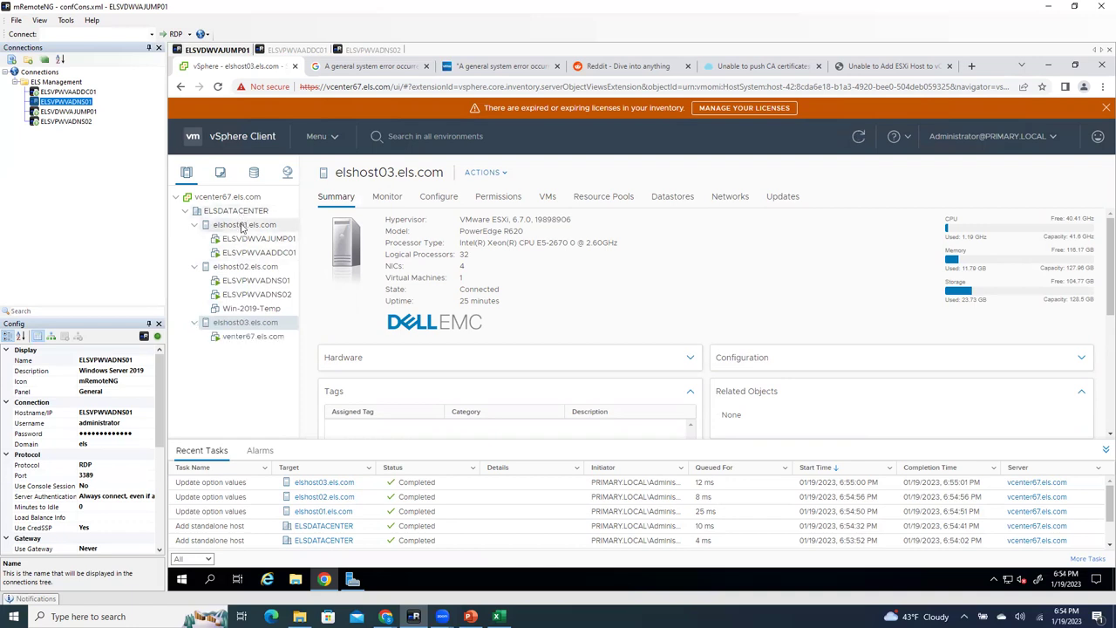
pyautogui.click(444, 199)
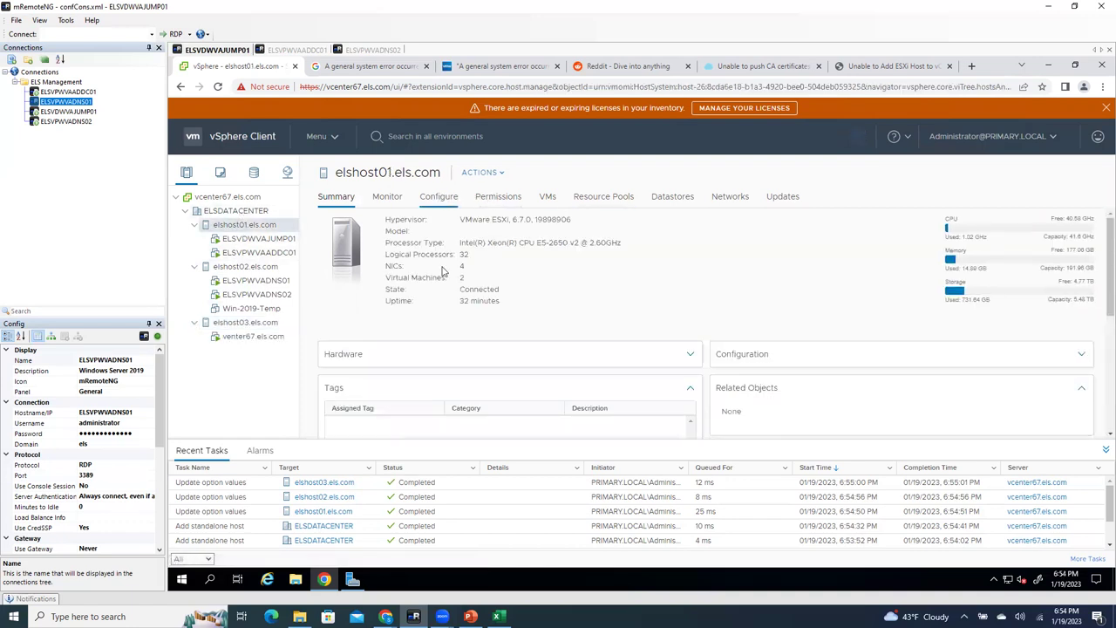
pyautogui.scroll(-5, 383, 366)
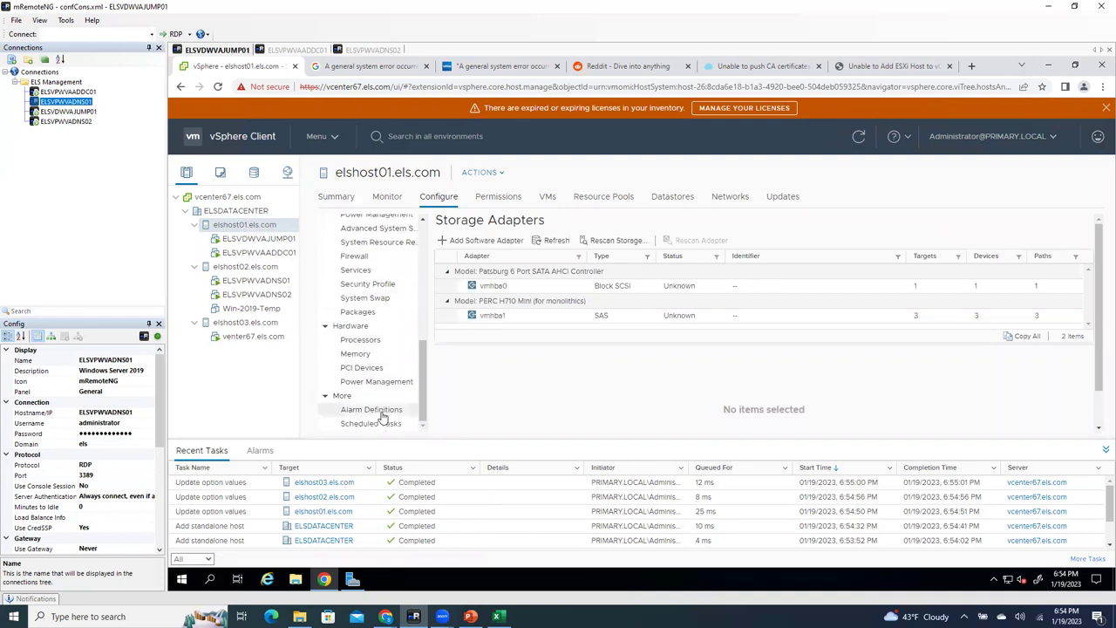
pyautogui.scroll(3, 383, 416)
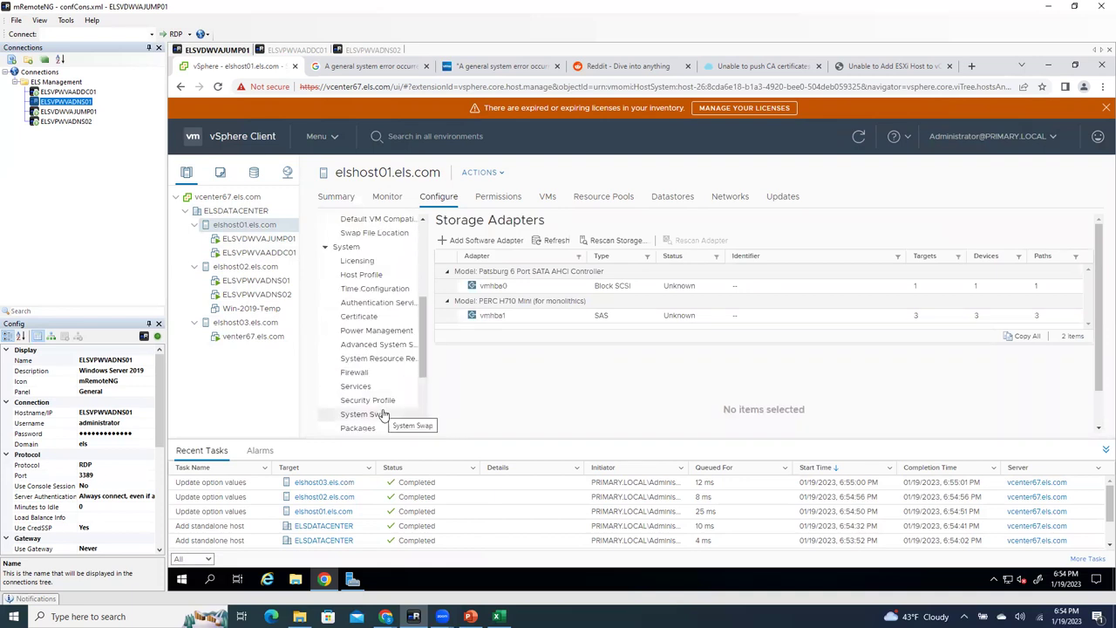
pyautogui.click(380, 291)
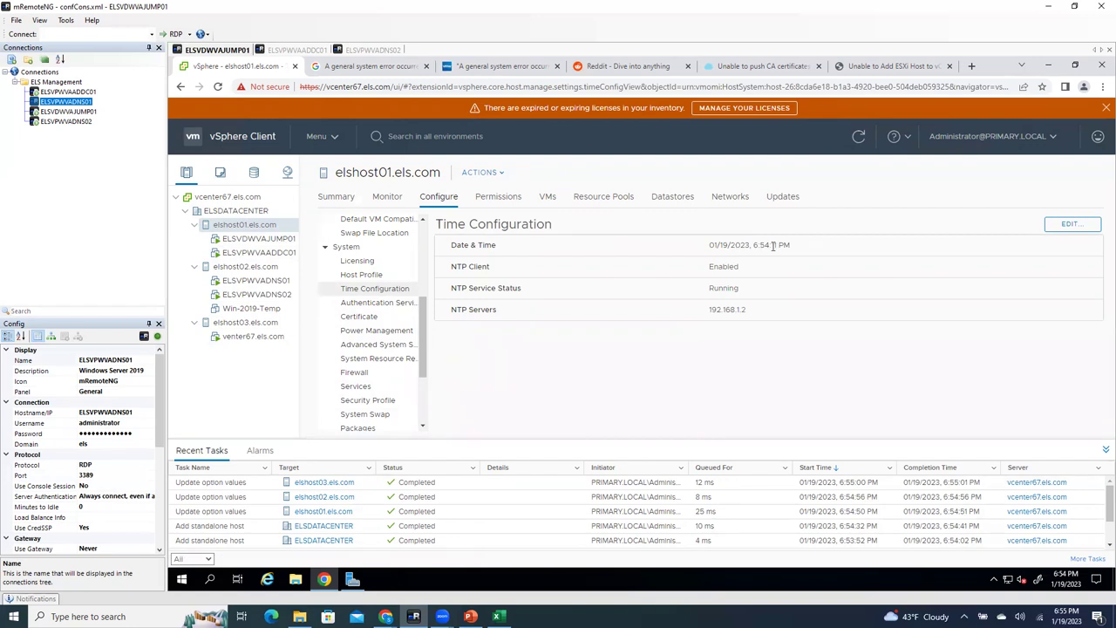
pyautogui.moveTo(800, 246); pyautogui.dragTo(648, 251)
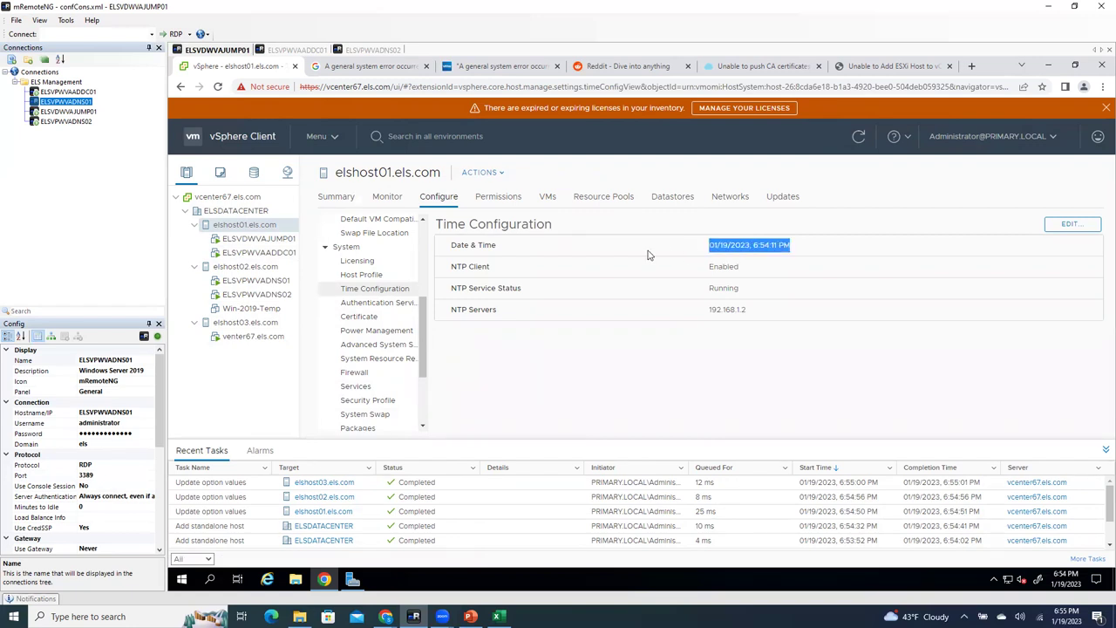
# Step: Edit and save elshost02's NTP time settings, then check each host's time configuration
pyautogui.click(245, 268)
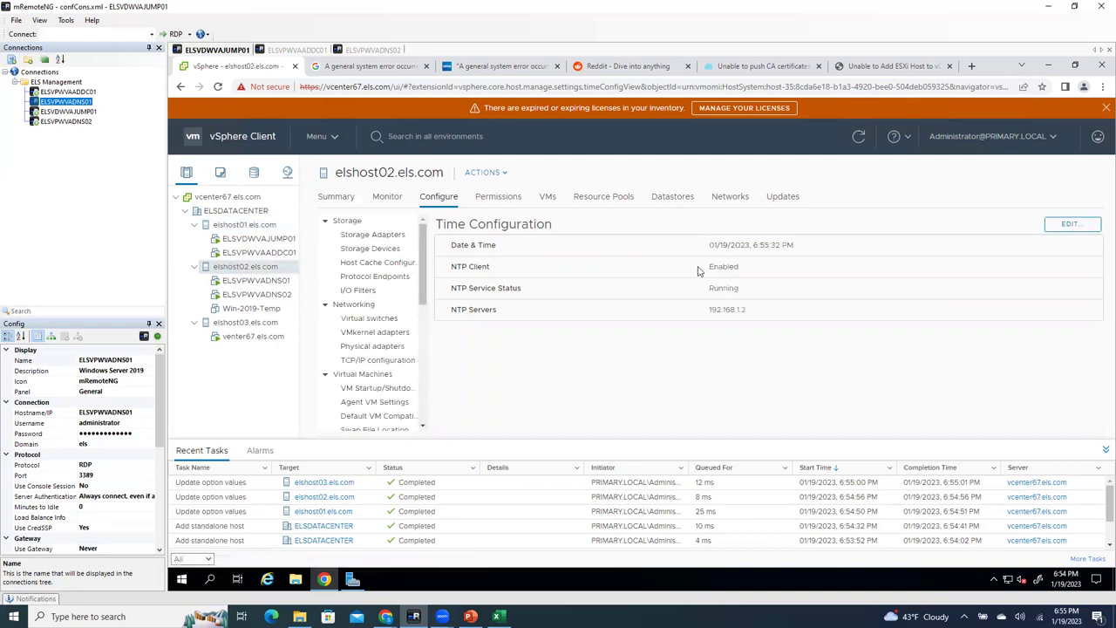
pyautogui.click(1065, 226)
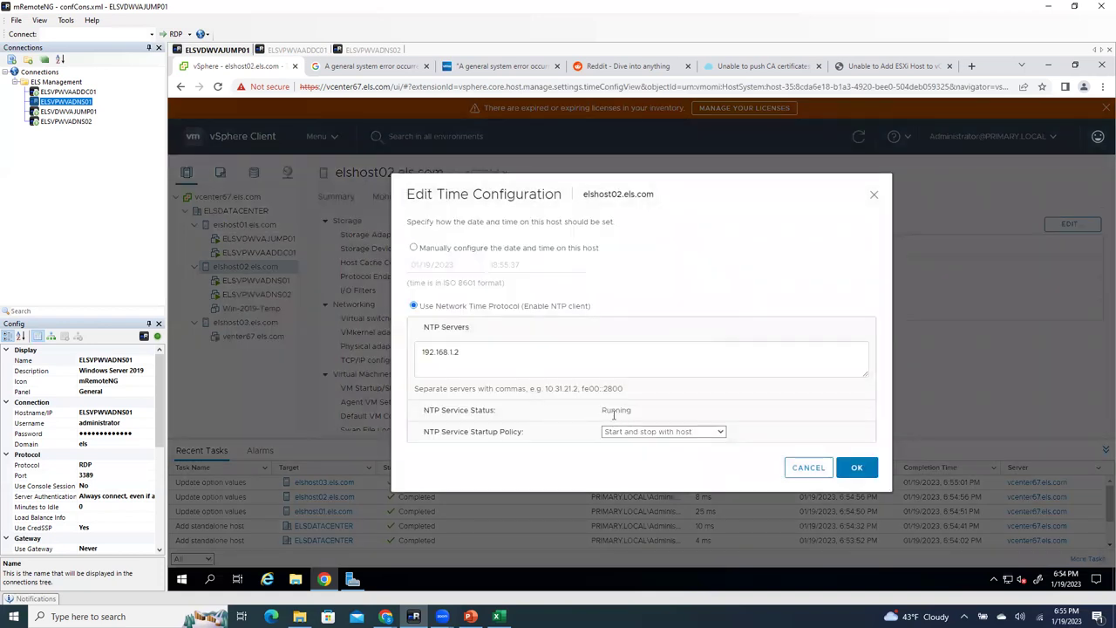
pyautogui.click(481, 355)
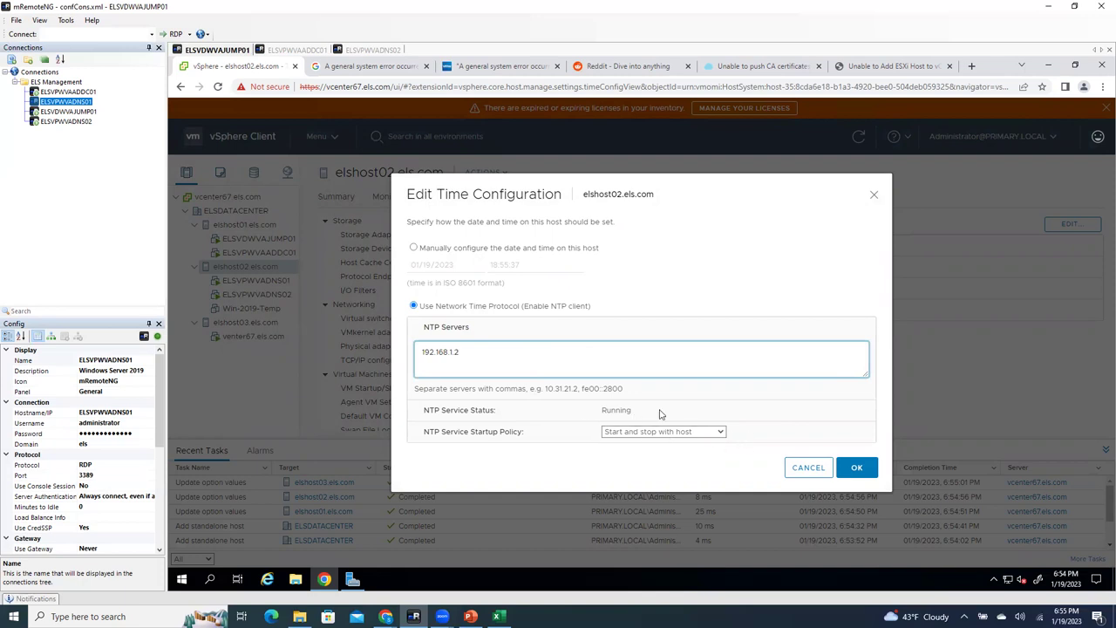
pyautogui.click(857, 467)
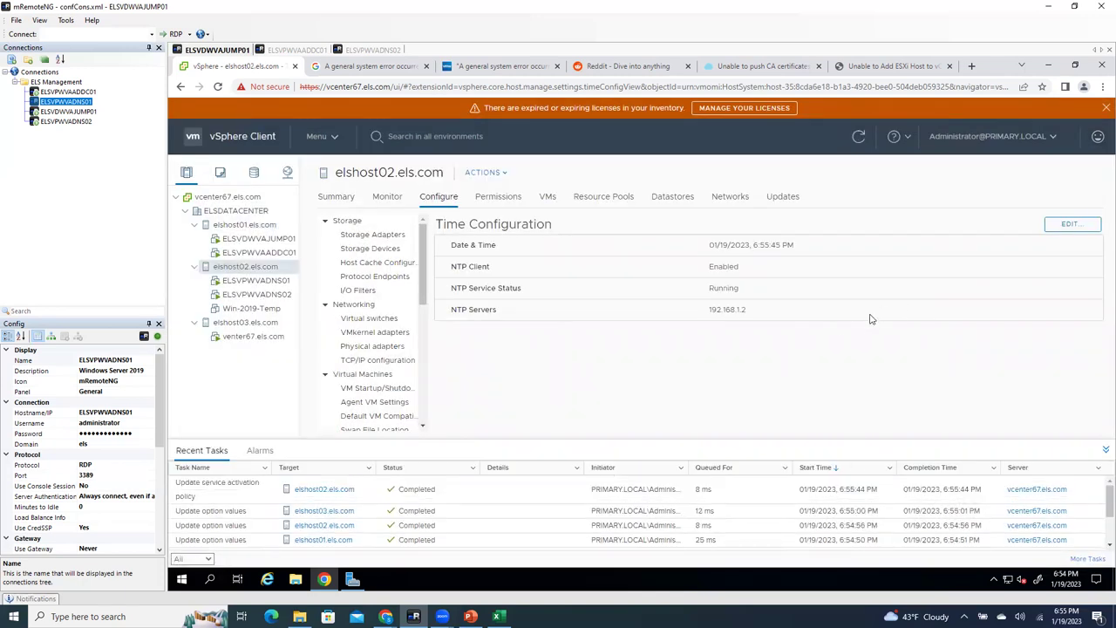
pyautogui.click(242, 322)
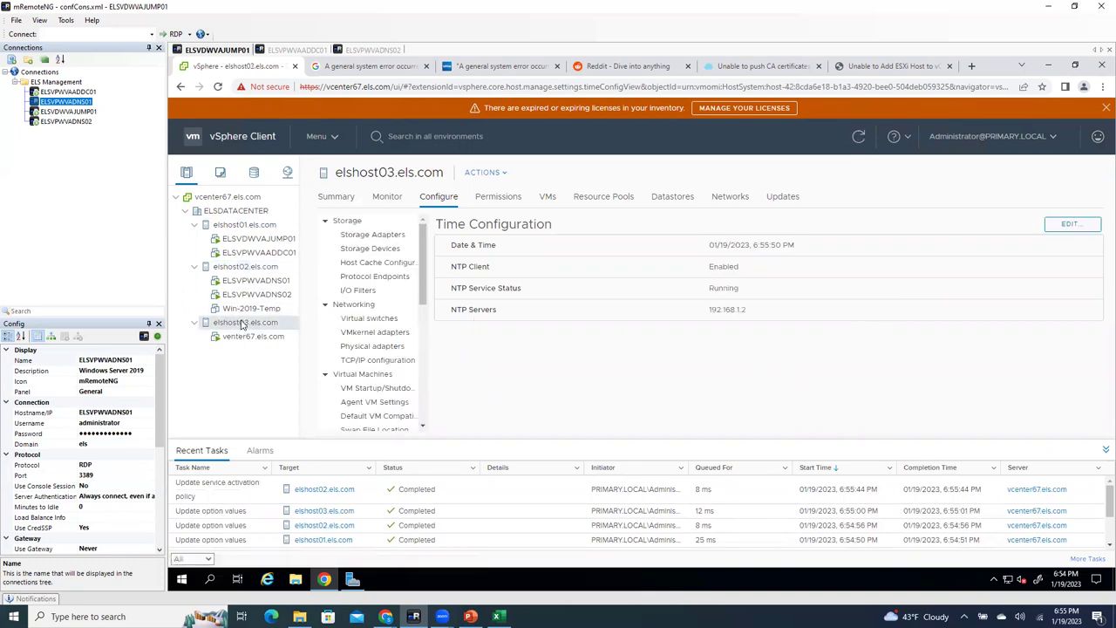
pyautogui.click(242, 267)
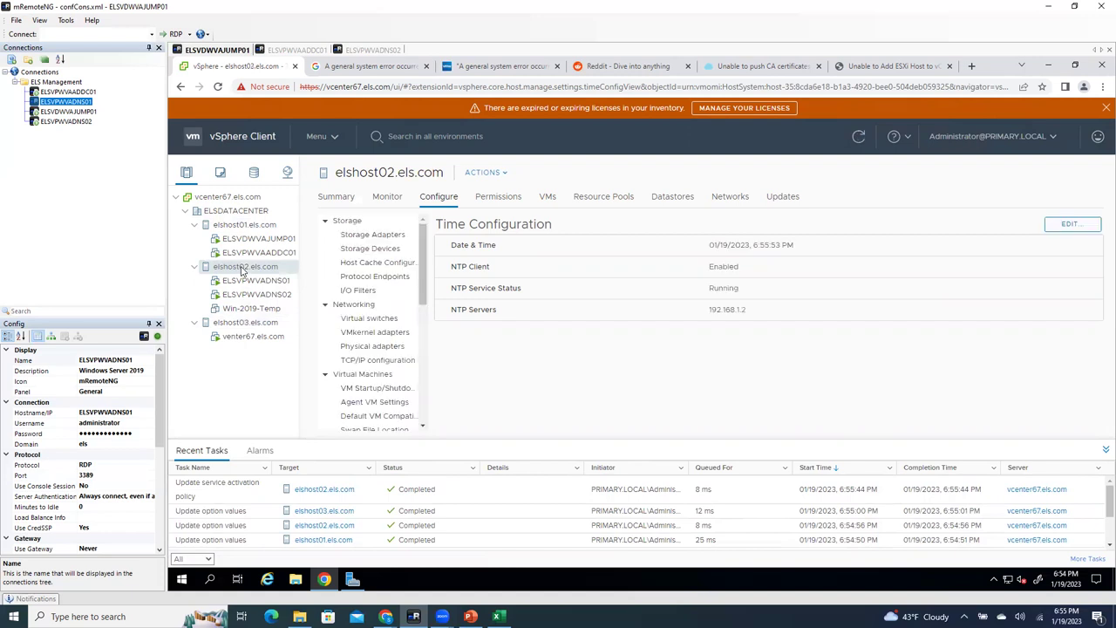
pyautogui.click(243, 226)
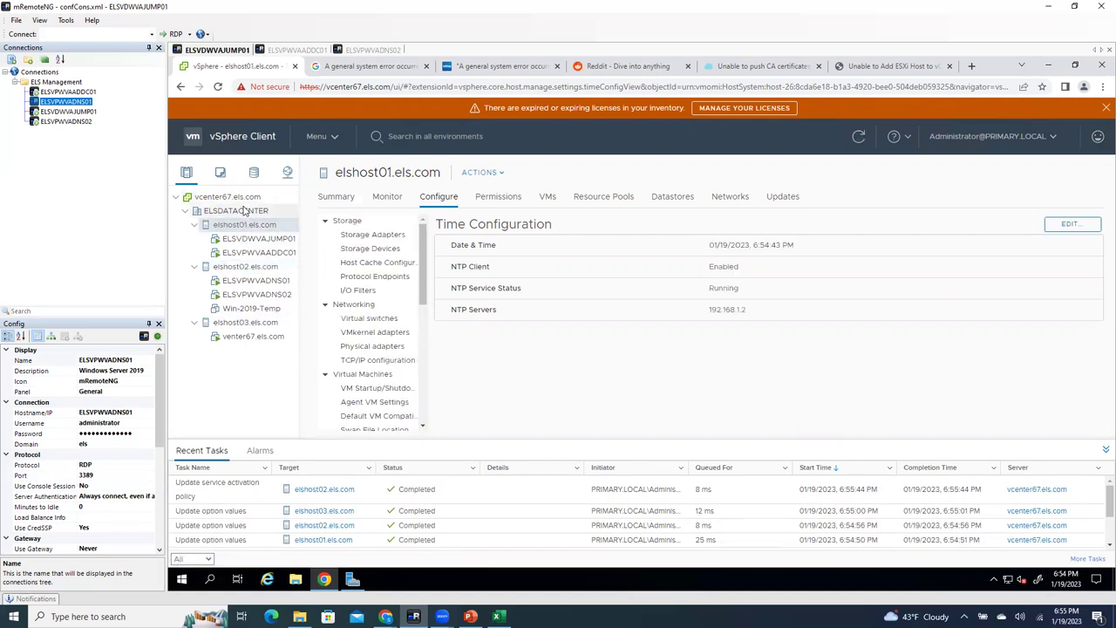
# Step: Reset ELSDATACENTER's datastore usage alarm to green and collapse the hosts' VM lists
pyautogui.click(245, 211)
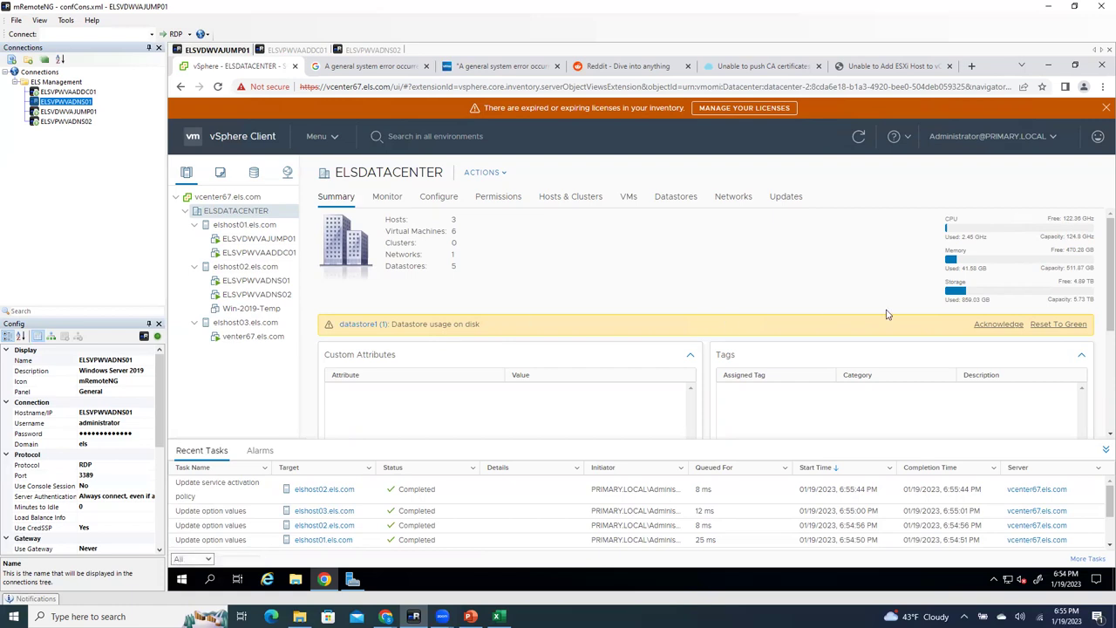
pyautogui.click(1059, 323)
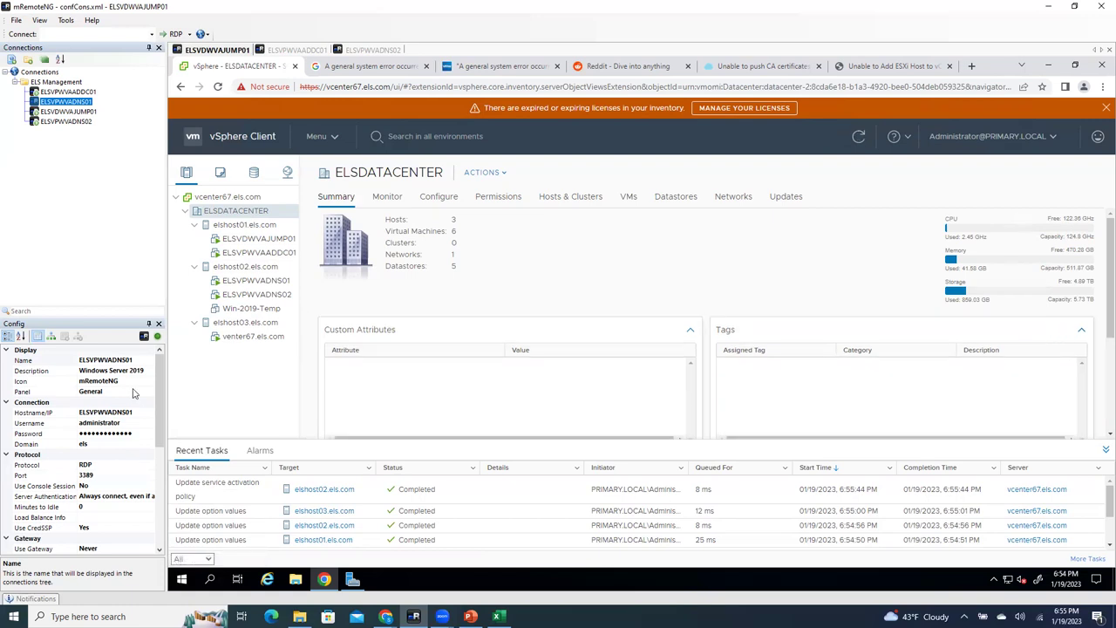
pyautogui.click(194, 225)
pyautogui.click(194, 238)
pyautogui.click(193, 252)
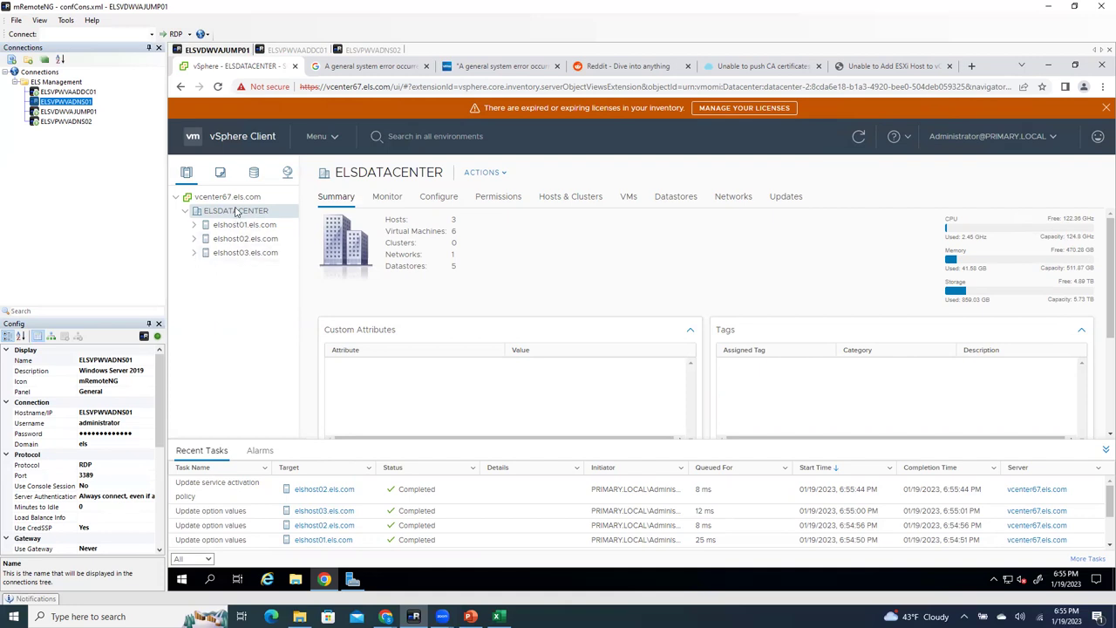
# Step: Create a new cluster in ELSDATACENTER named Compute_Cluster, with vSAN switched on
pyautogui.rightClick(236, 211)
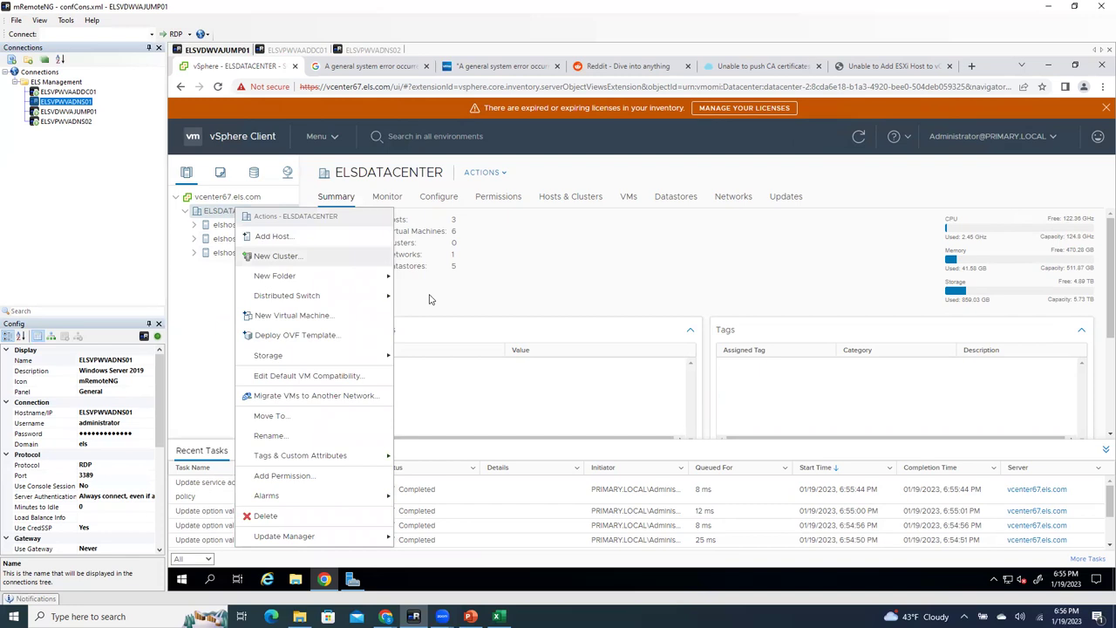
pyautogui.click(275, 256)
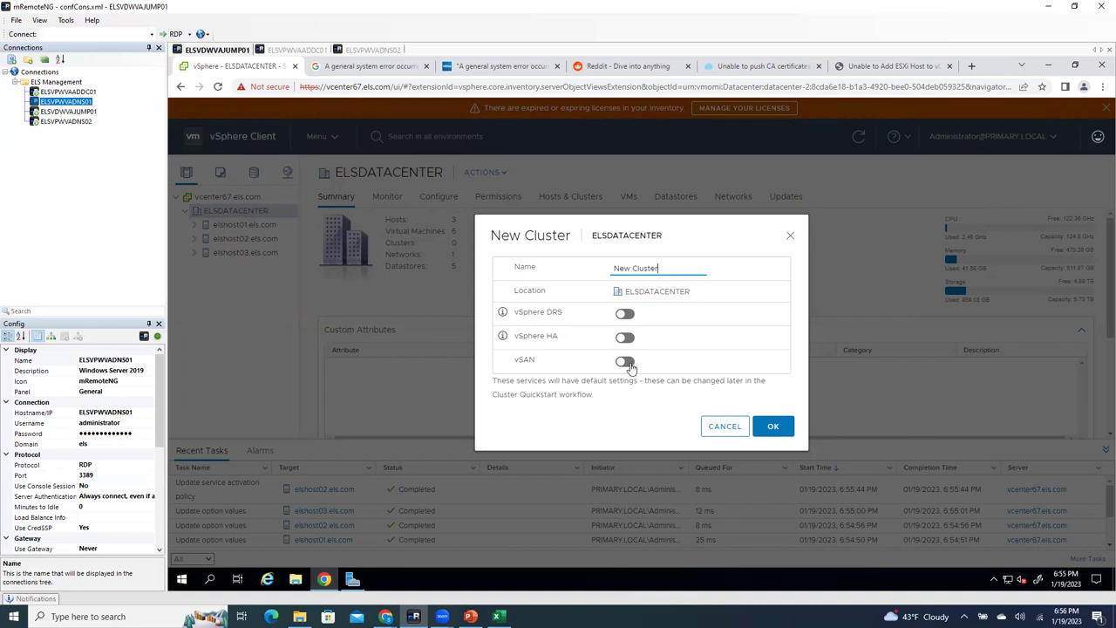
pyautogui.moveTo(659, 270); pyautogui.dragTo(579, 273)
pyautogui.write('Compute')
pyautogui.press('BackSpace')
pyautogui.write('tecluster')
pyautogui.hotkey('ctrl', 'a')
pyautogui.write('Compute_Cluster')
pyautogui.click(624, 361)
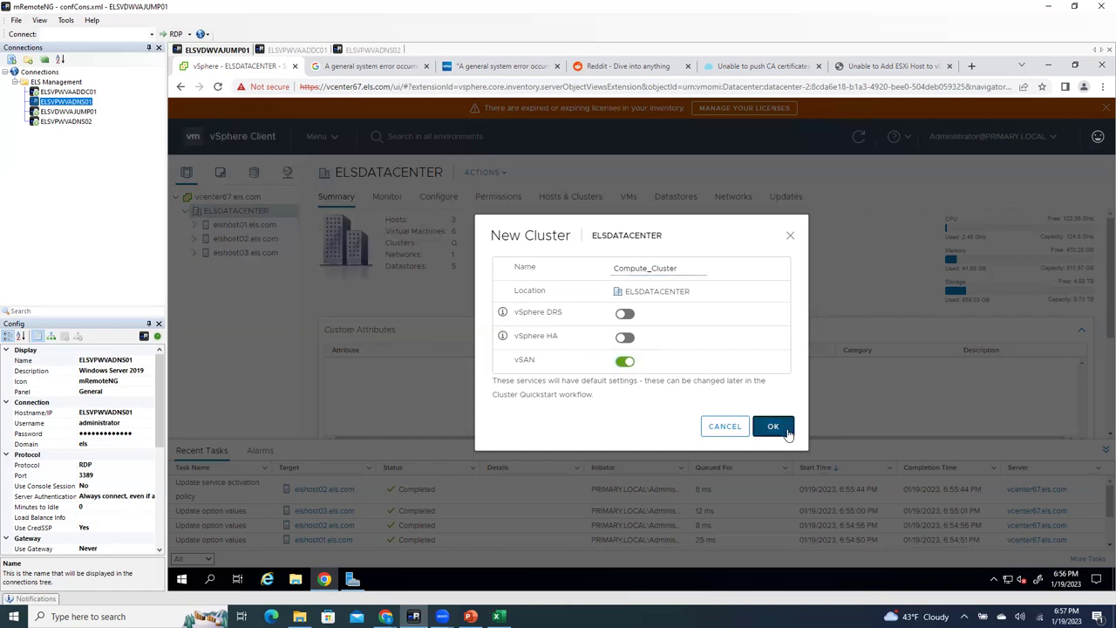
pyautogui.click(784, 431)
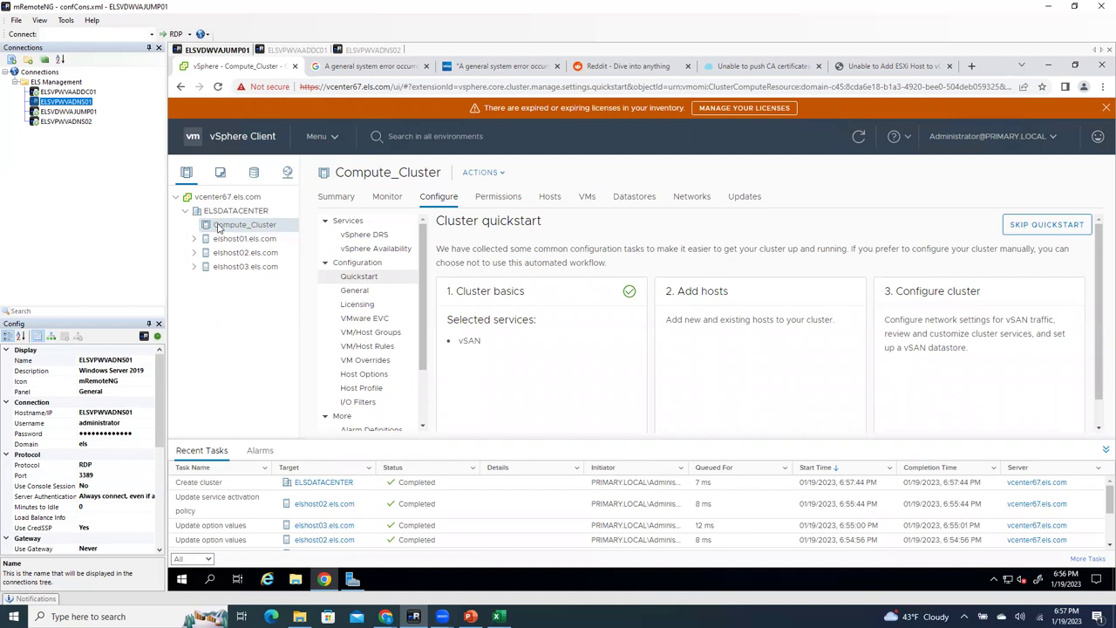
# Step: Move elshost01, elshost02 and elshost03 into Compute_Cluster, then open the cluster's quickstart page
pyautogui.click(236, 244)
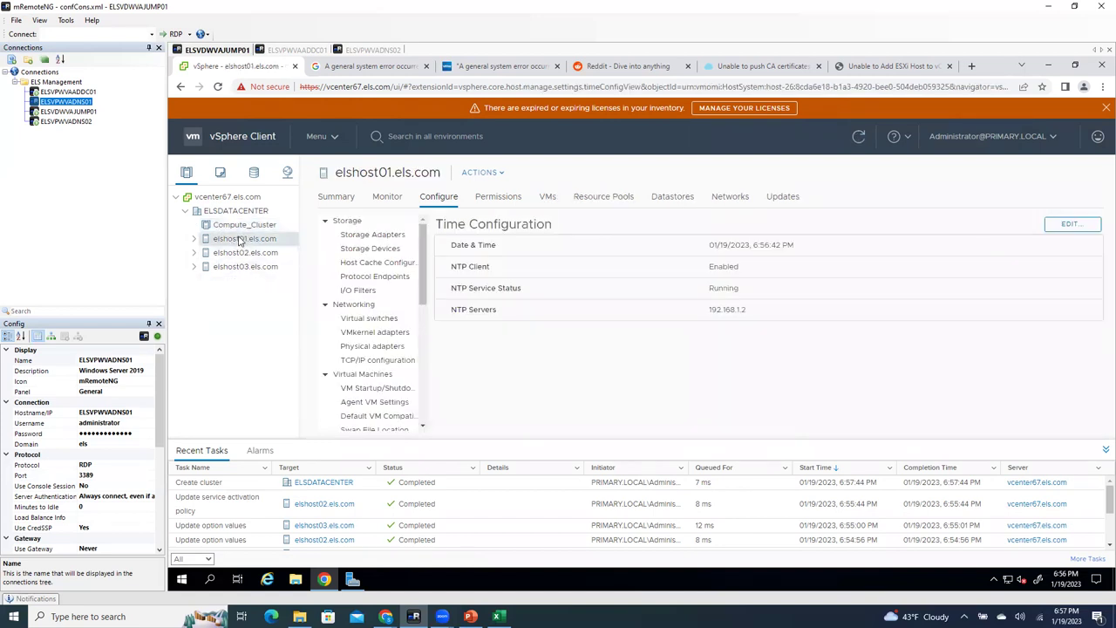
pyautogui.moveTo(238, 241); pyautogui.dragTo(237, 230)
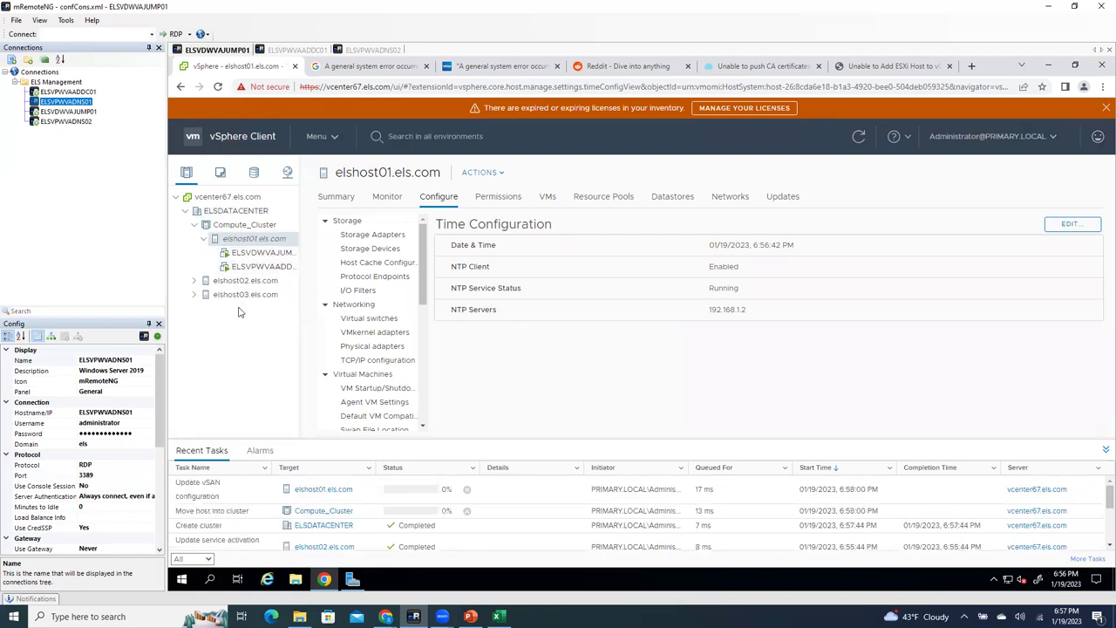
pyautogui.click(231, 281)
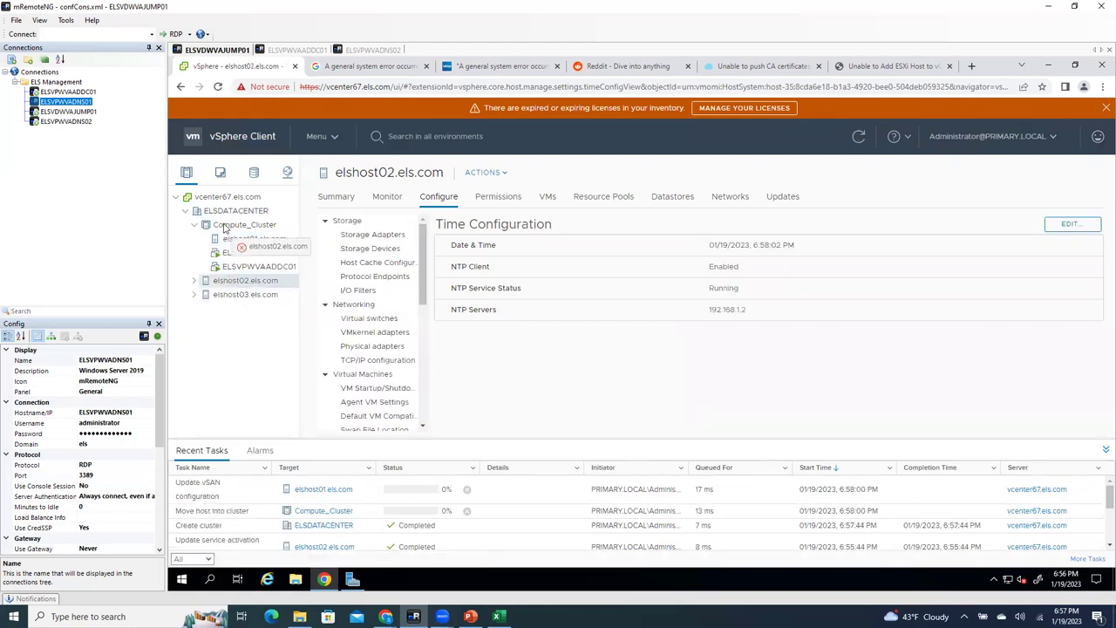
pyautogui.click(237, 338)
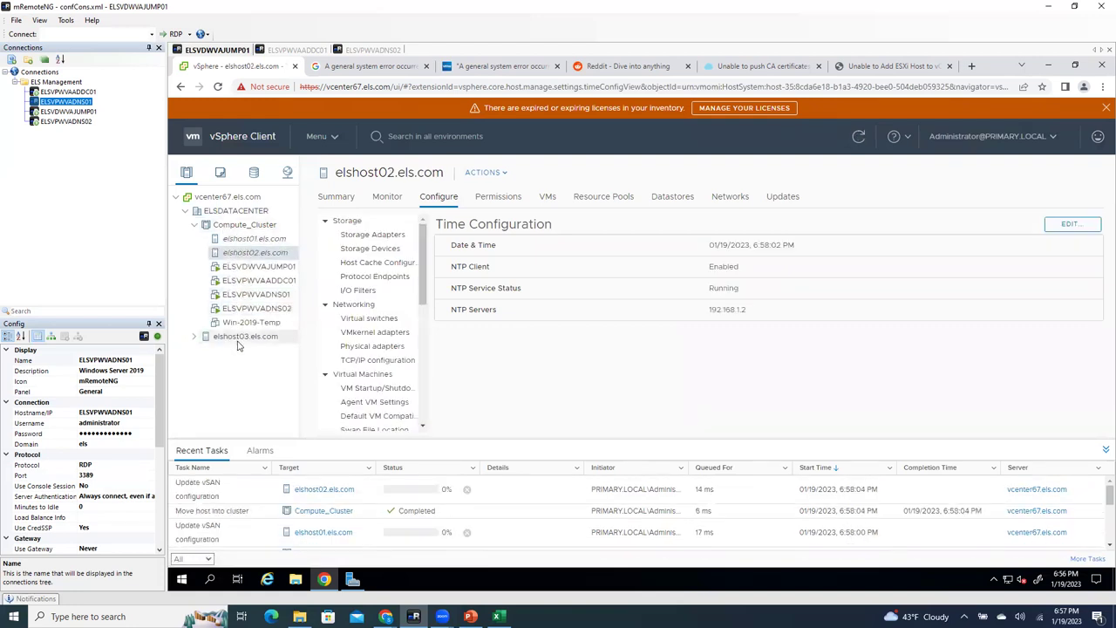
pyautogui.moveTo(238, 346); pyautogui.dragTo(235, 228)
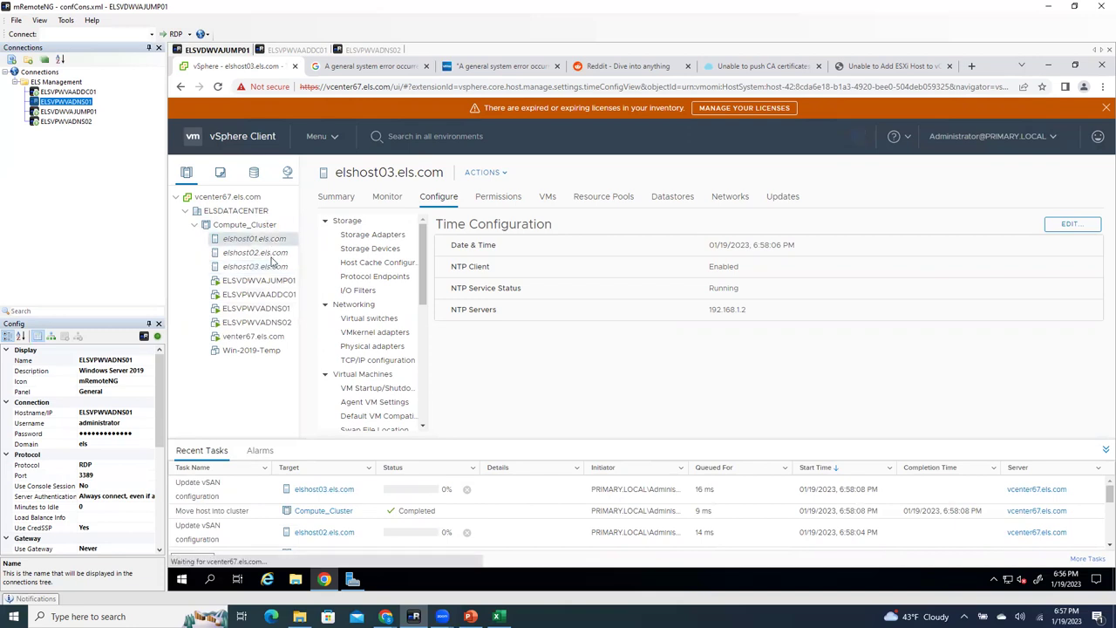
pyautogui.click(257, 252)
pyautogui.click(271, 268)
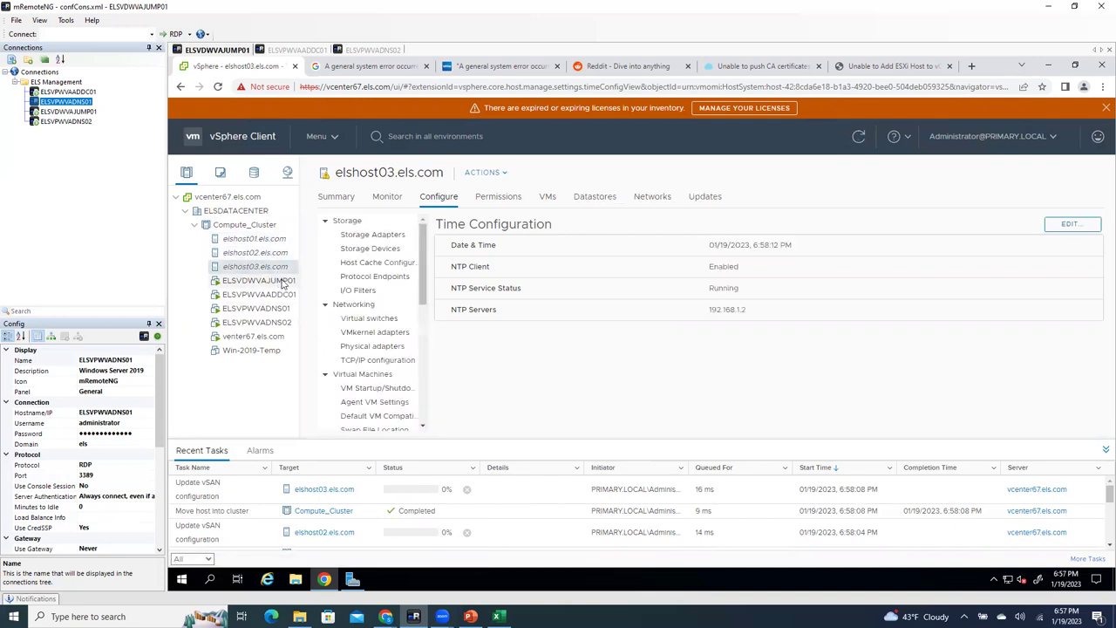
pyautogui.click(266, 225)
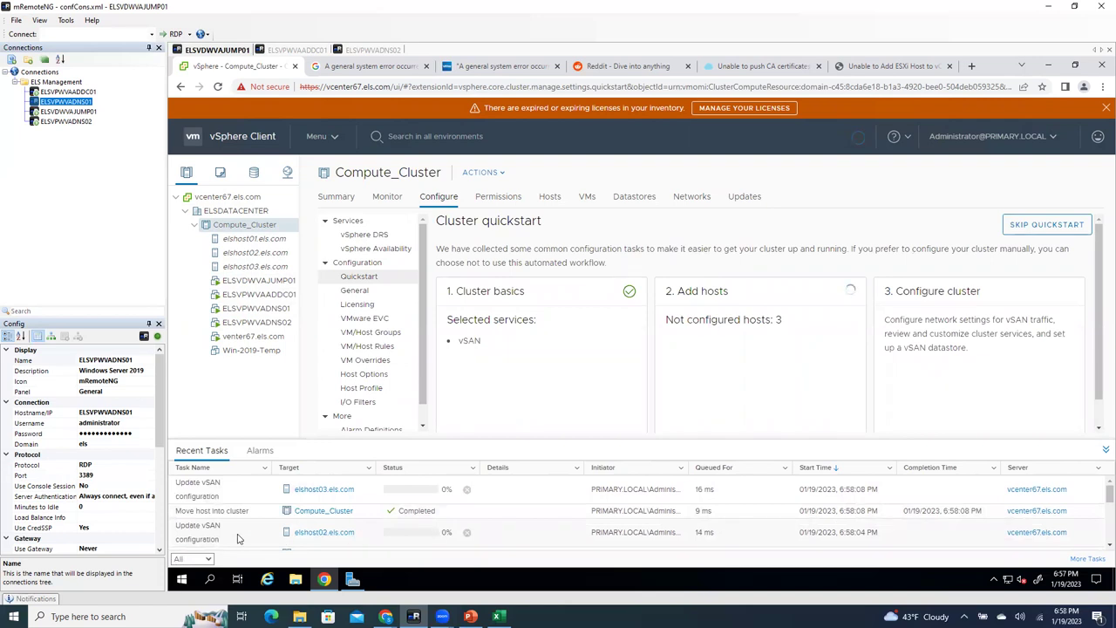
# Step: Browse Compute_Cluster's Actions menu twice and close it without choosing anything
pyautogui.rightClick(243, 225)
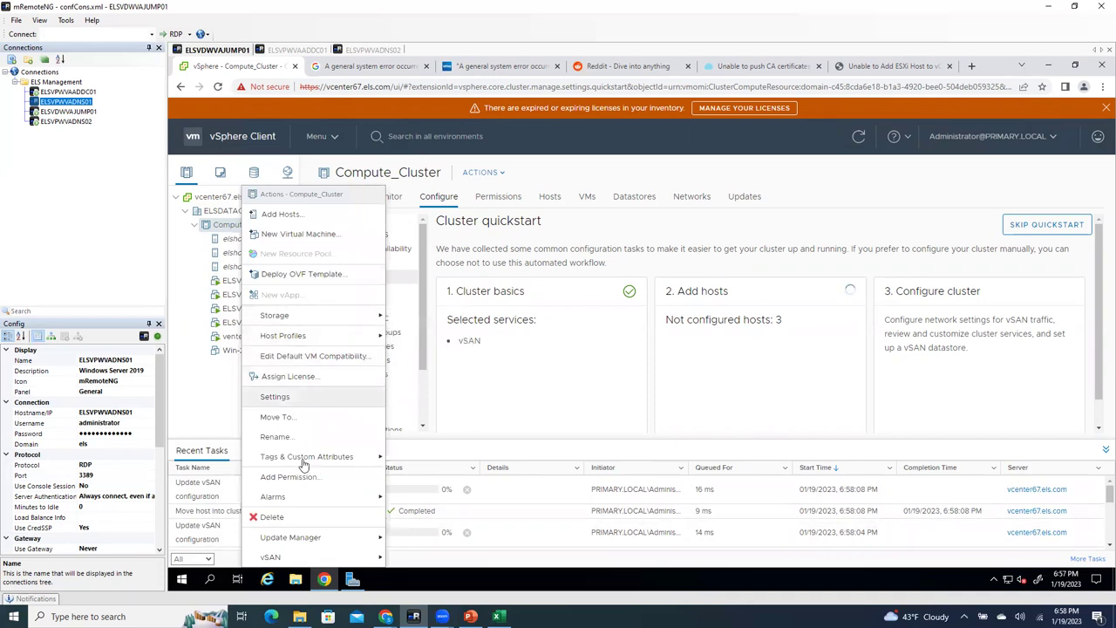
pyautogui.moveTo(304, 558)
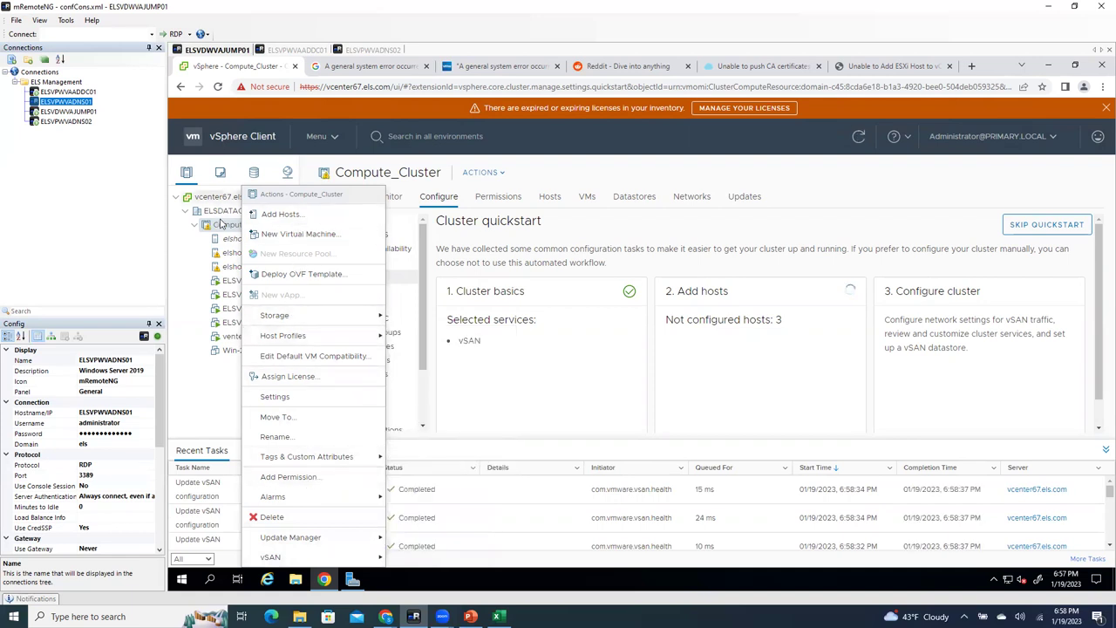
pyautogui.click(228, 242)
pyautogui.click(248, 225)
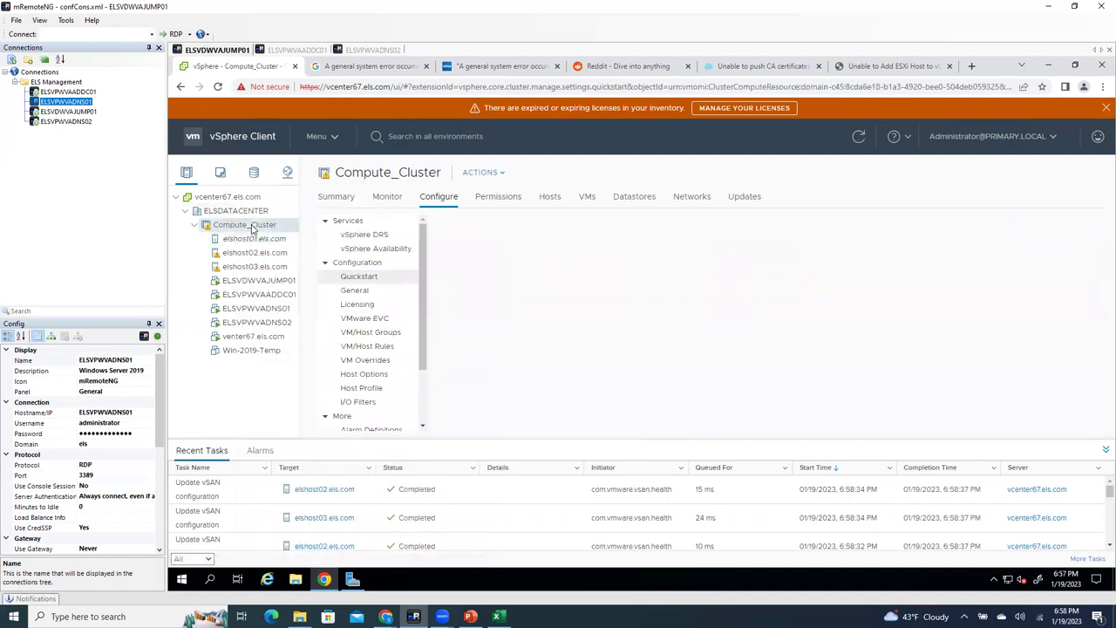
pyautogui.rightClick(251, 228)
pyautogui.moveTo(316, 539)
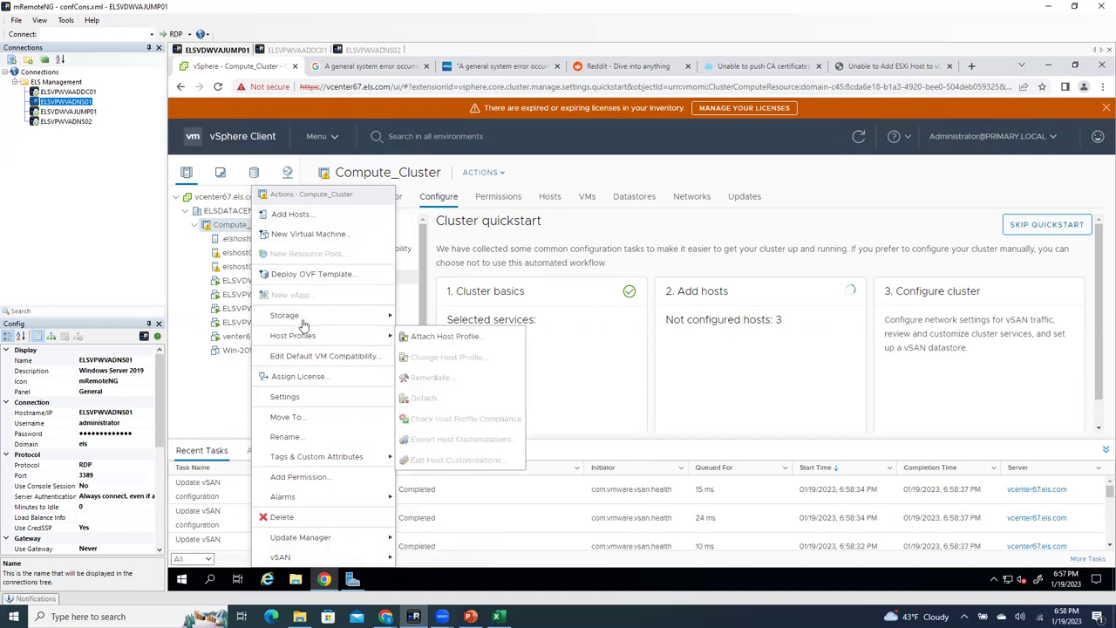
pyautogui.click(206, 386)
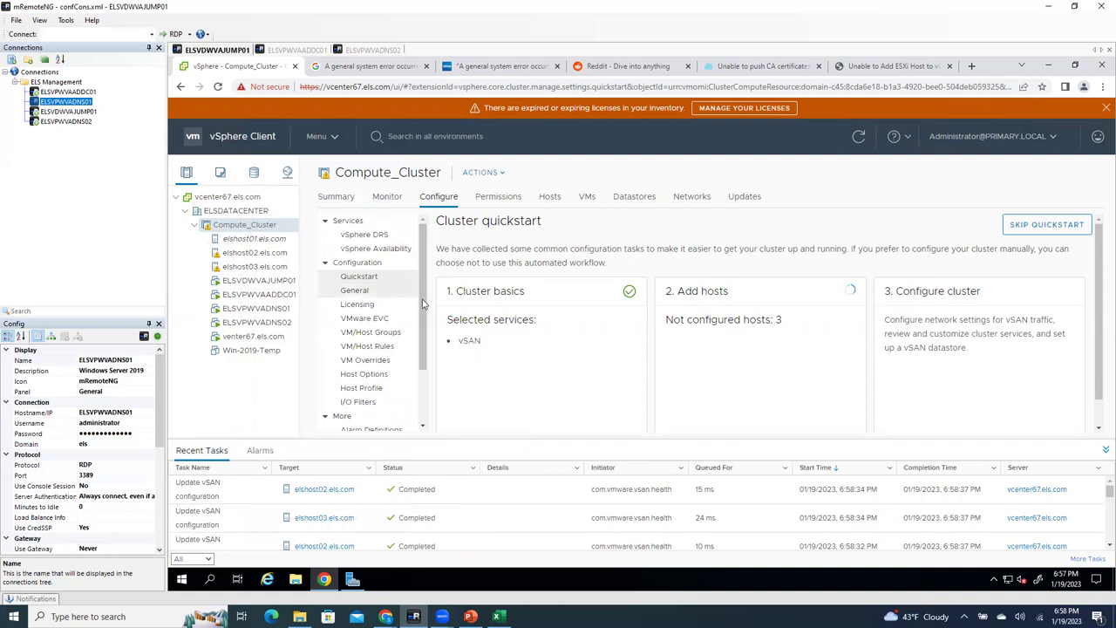
# Step: Go to vSAN Services in Compute_Cluster's Configure tab
pyautogui.scroll(-2, 365, 329)
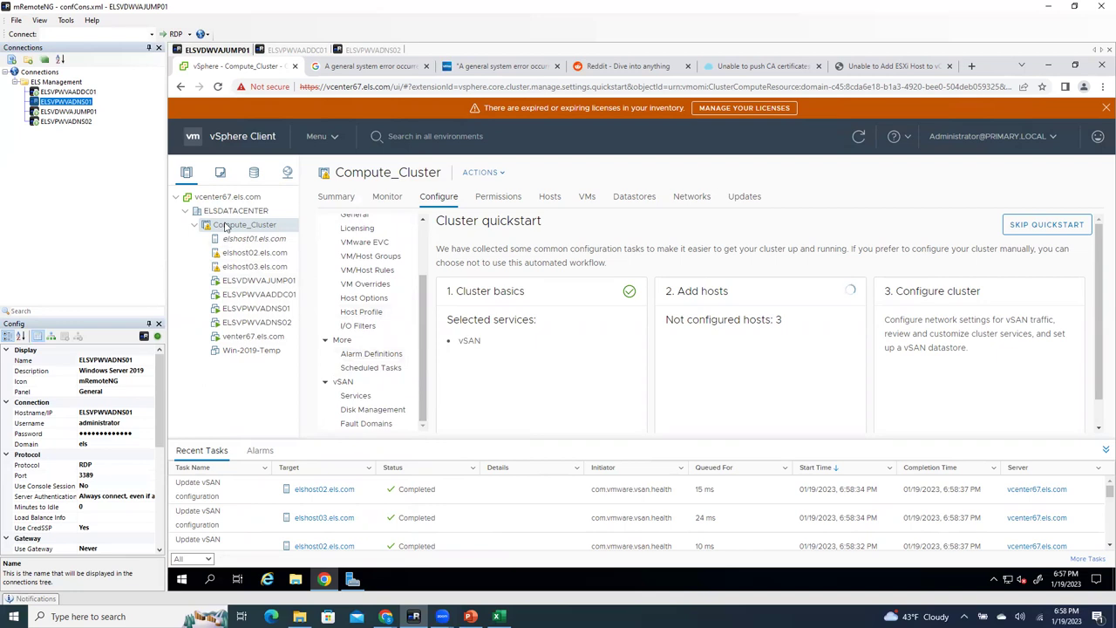
pyautogui.click(441, 198)
pyautogui.click(375, 398)
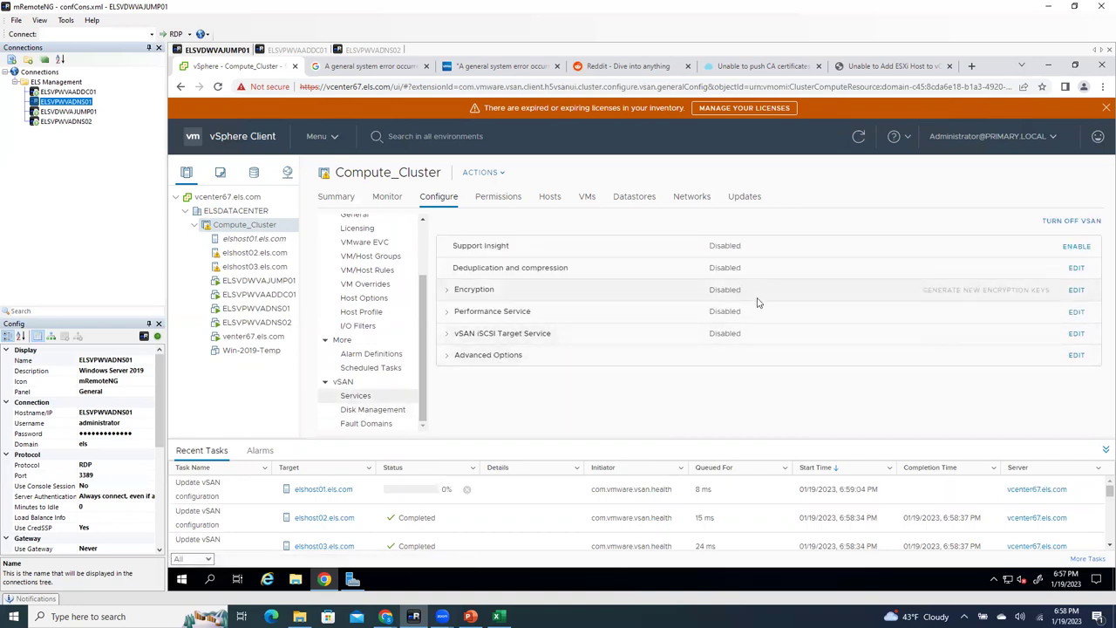
# Step: Turn vSAN off on Compute_Cluster, confirm with TURN OFF, then view the vSphere DRS settings
pyautogui.click(1070, 222)
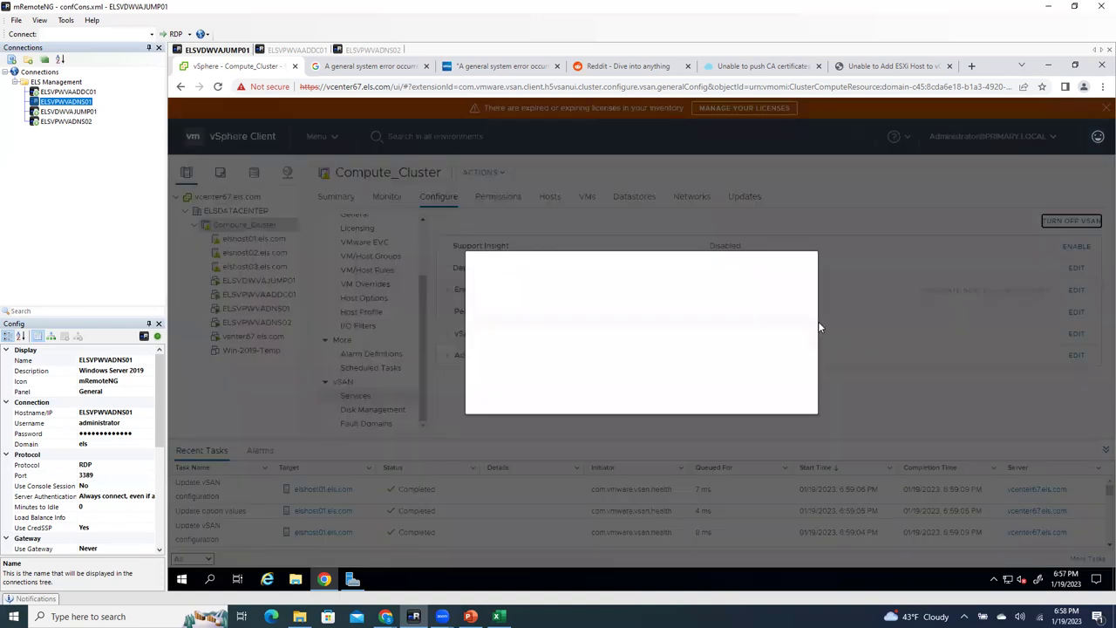
pyautogui.click(765, 388)
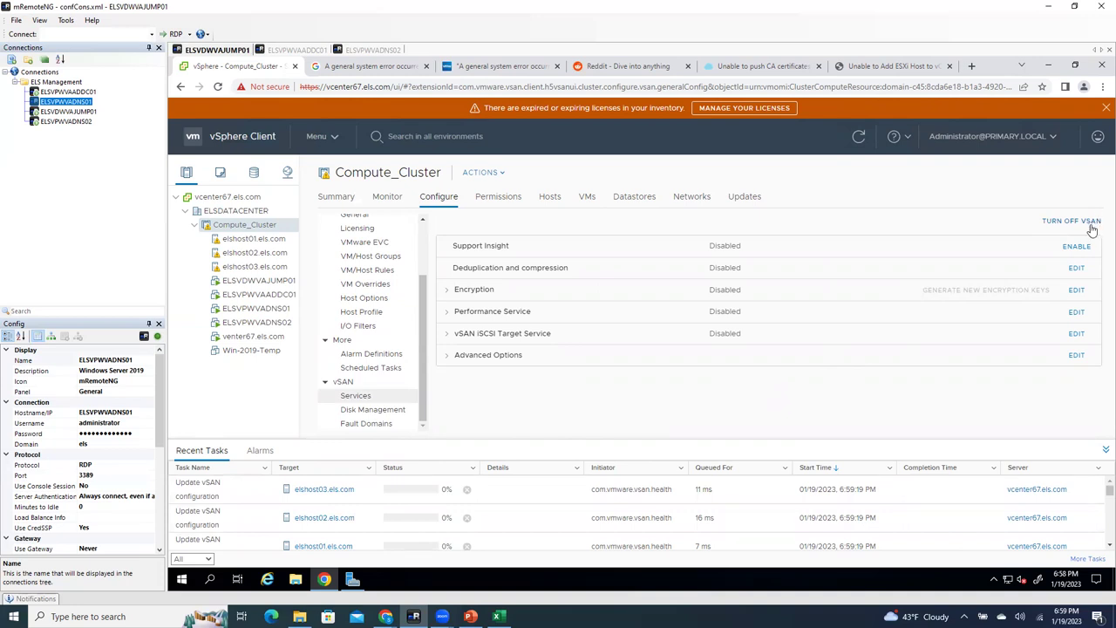
pyautogui.click(364, 413)
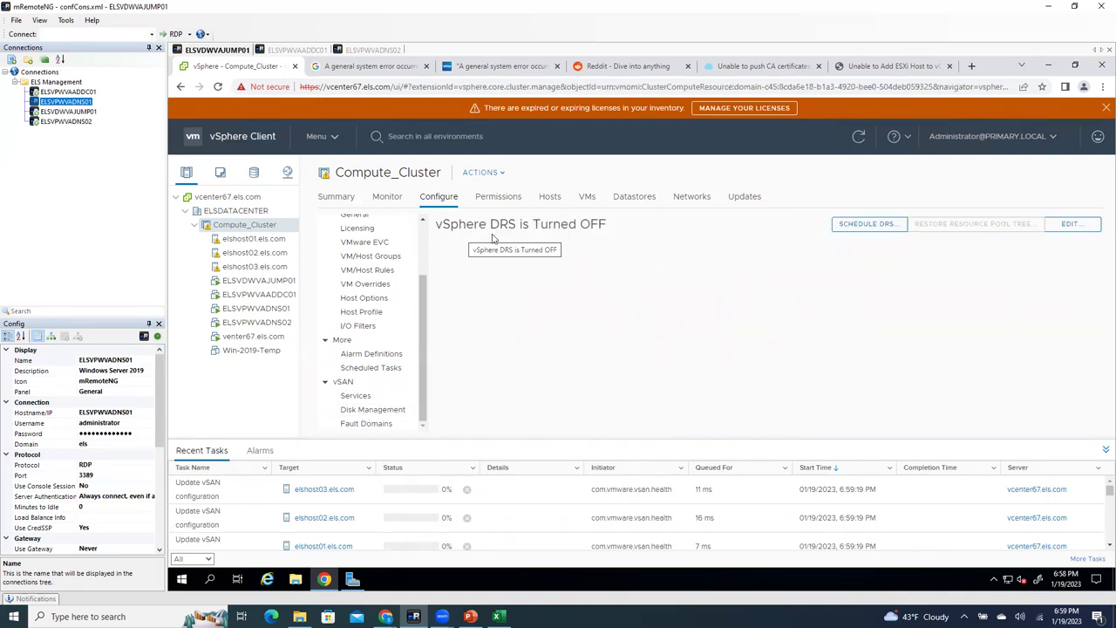
# Step: Enable fully automated vSphere DRS on Compute_Cluster, then view its vSAN Services page
pyautogui.click(1068, 224)
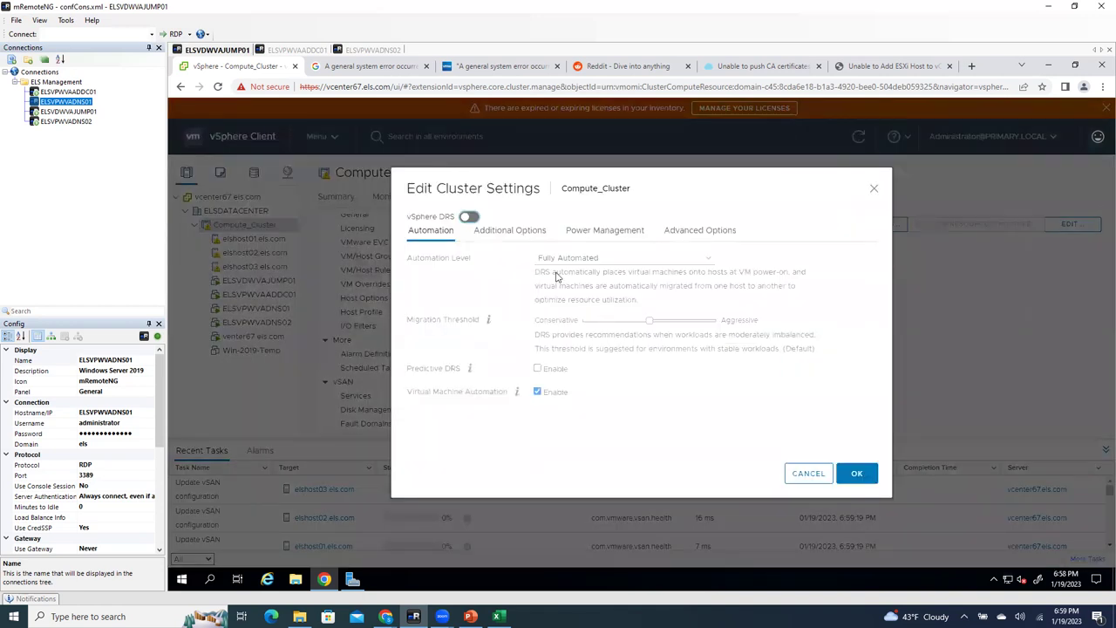
pyautogui.click(469, 217)
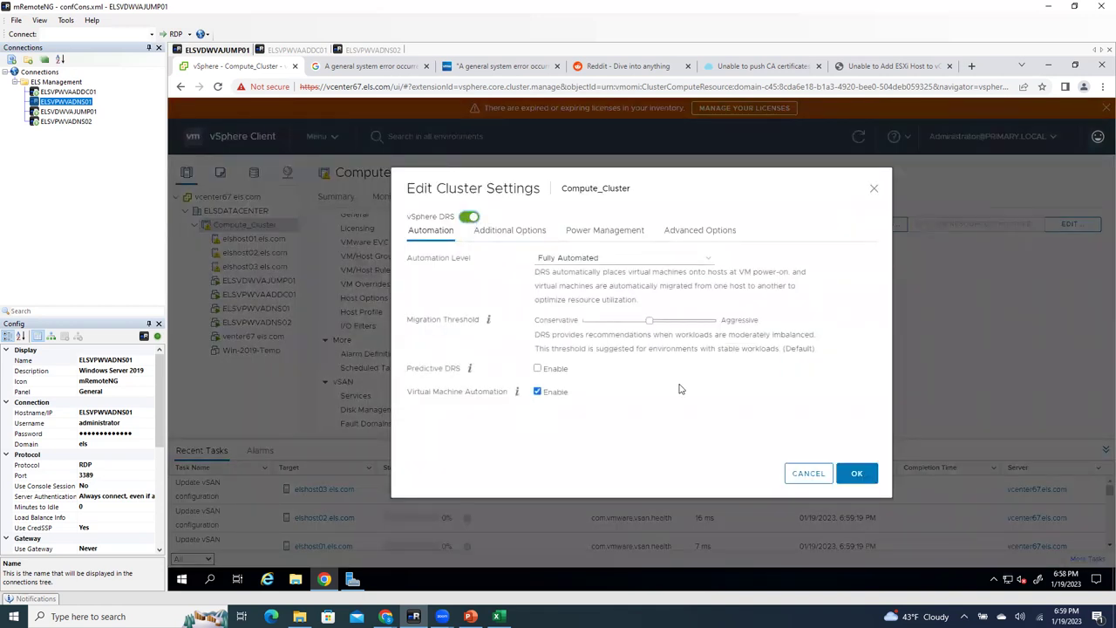
pyautogui.click(856, 475)
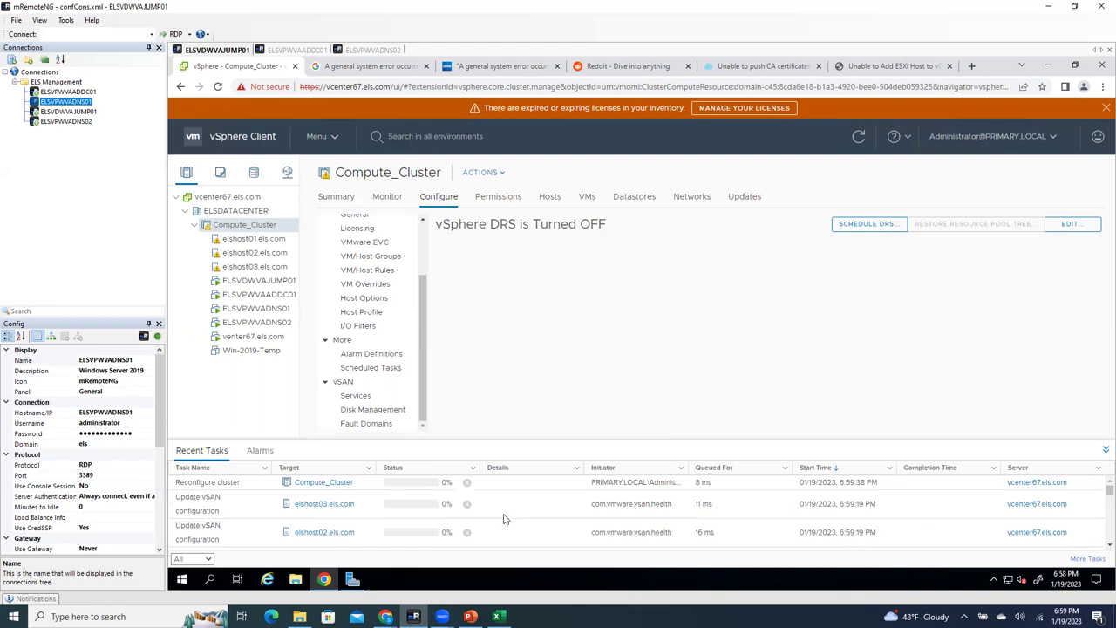
pyautogui.scroll(-2, 400, 521)
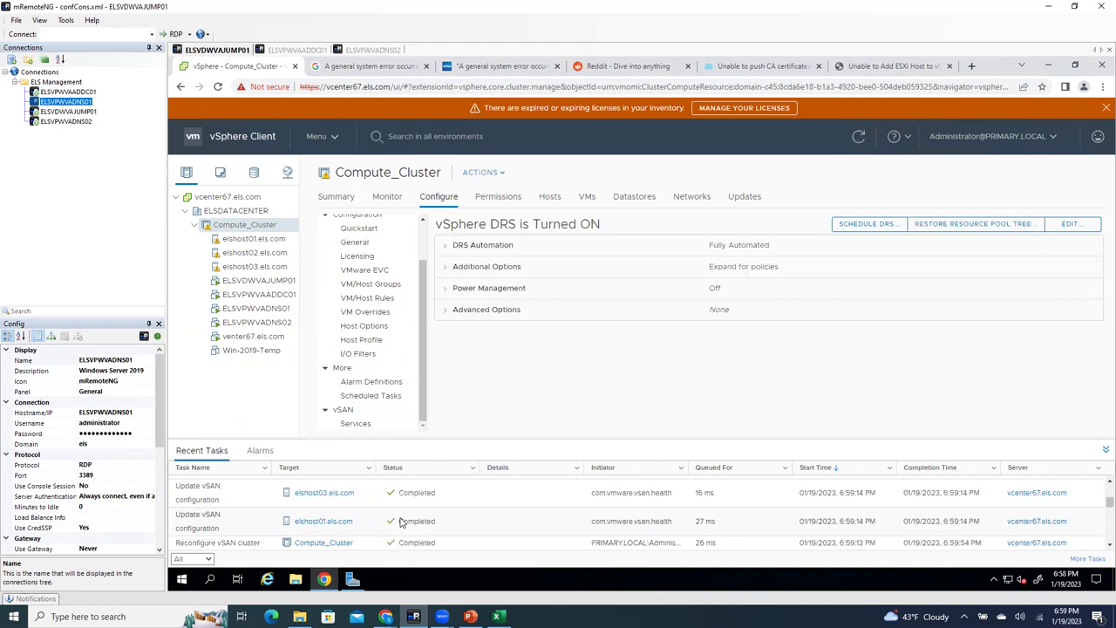
pyautogui.scroll(2, 400, 521)
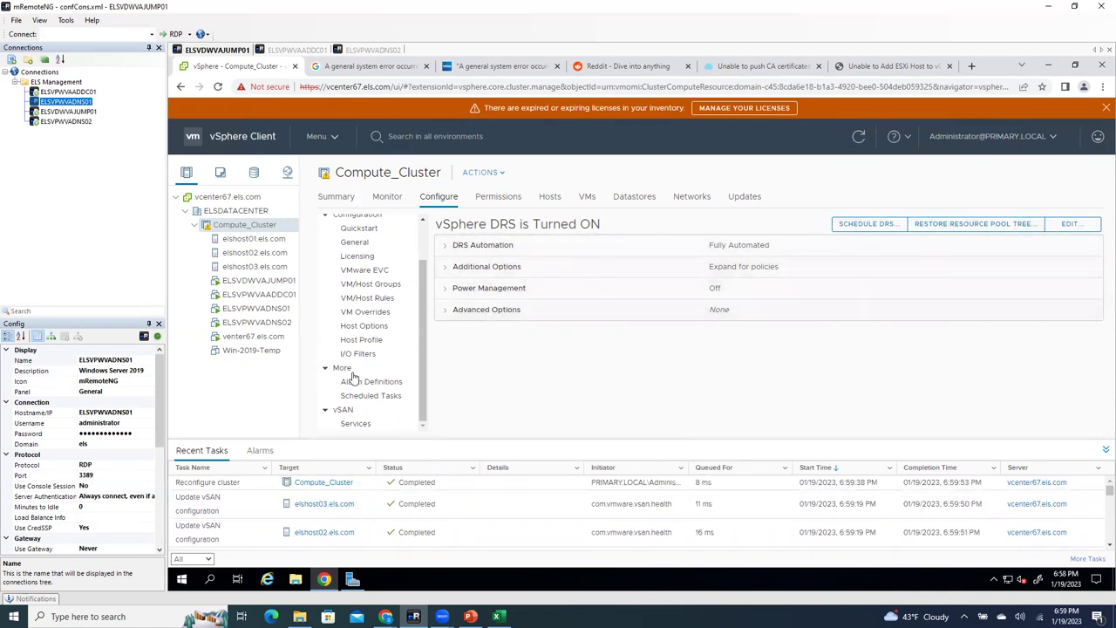
pyautogui.click(356, 423)
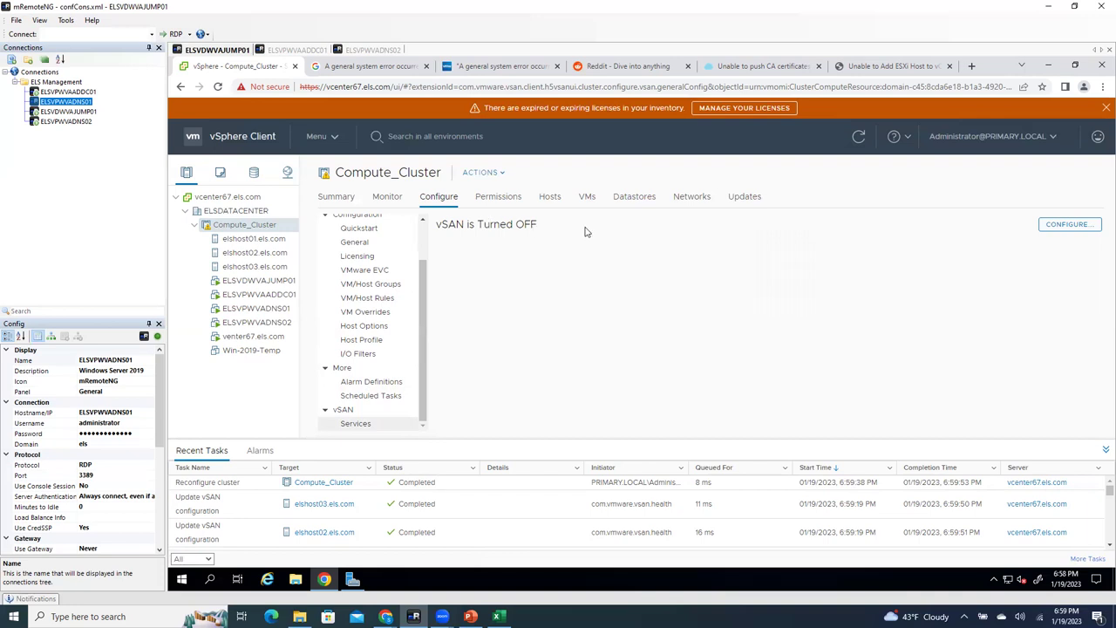
# Step: Launch the Configure vSAN wizard for Compute_Cluster with Single site cluster as the type
pyautogui.click(1069, 228)
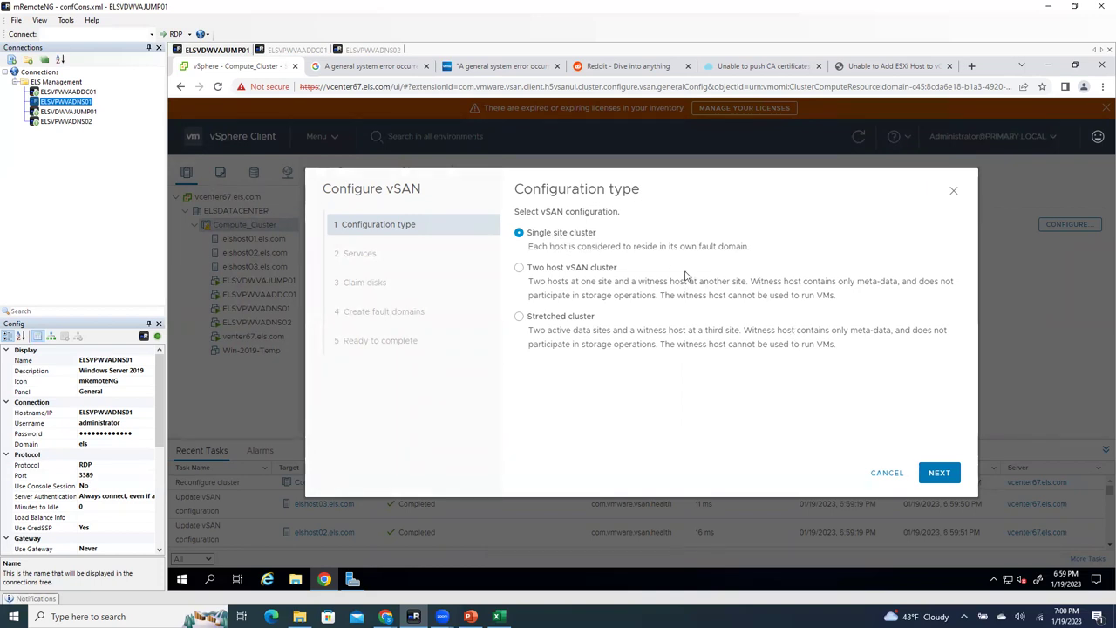
pyautogui.click(935, 472)
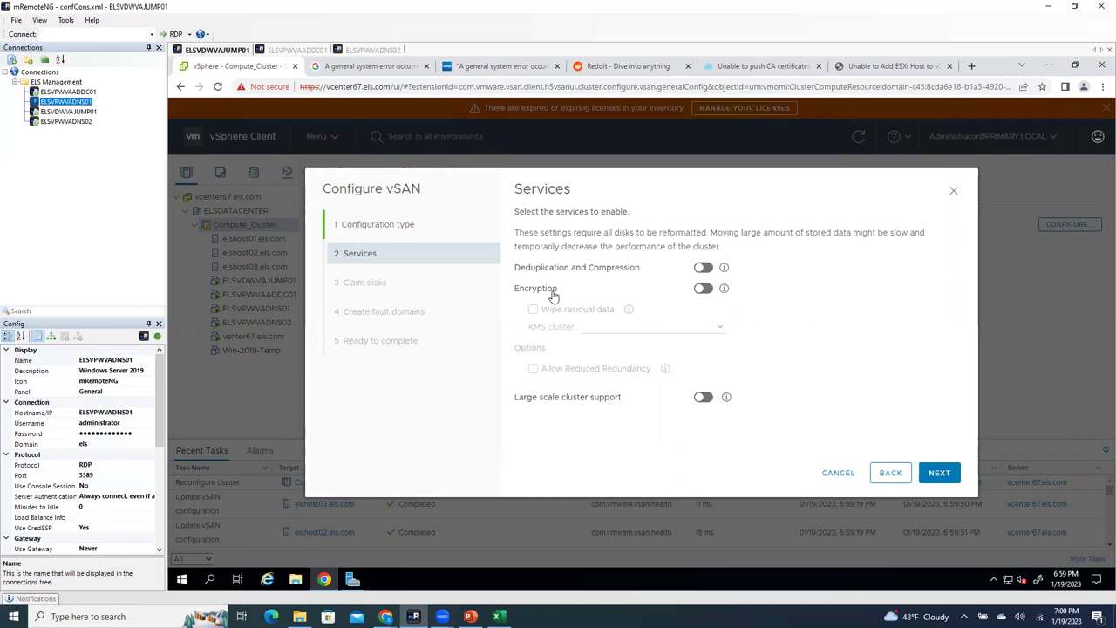
pyautogui.click(938, 475)
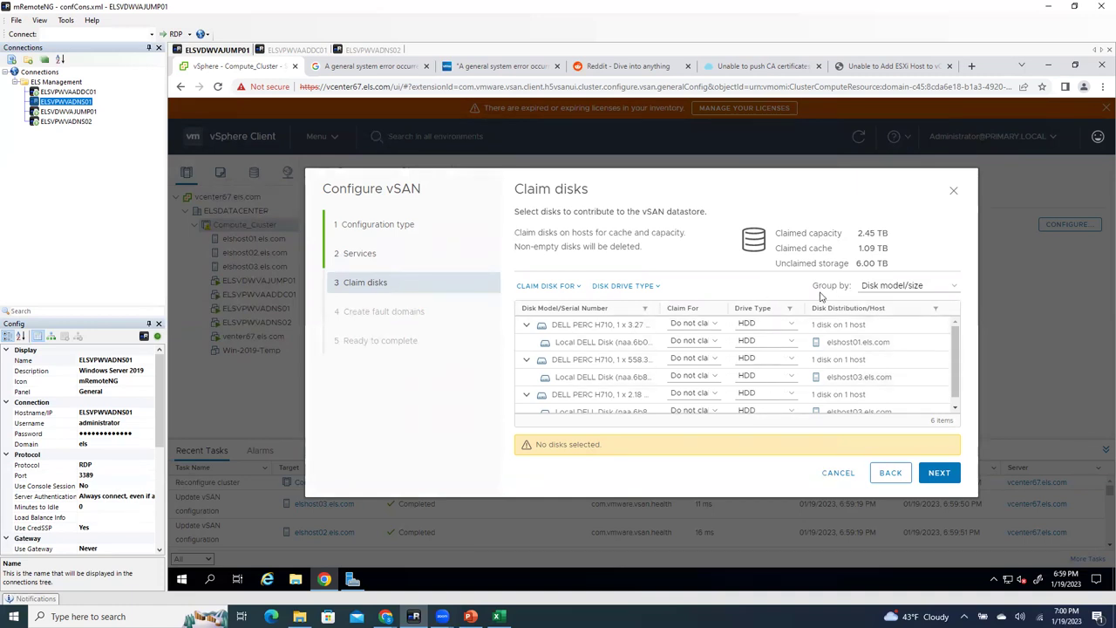
pyautogui.click(889, 286)
pyautogui.click(880, 315)
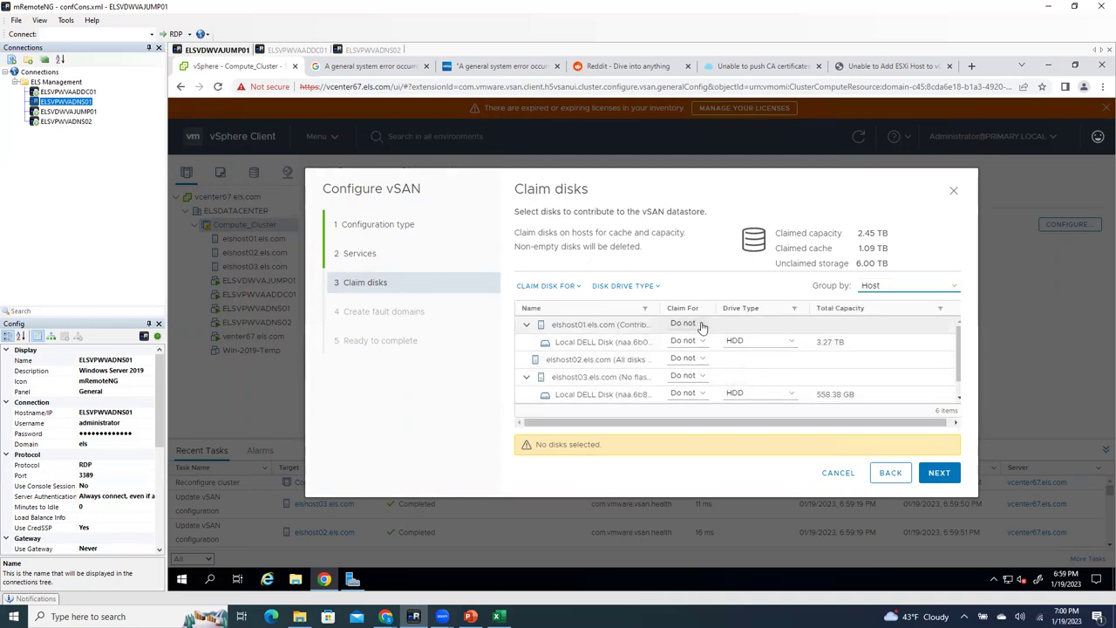
pyautogui.scroll(-1, 648, 399)
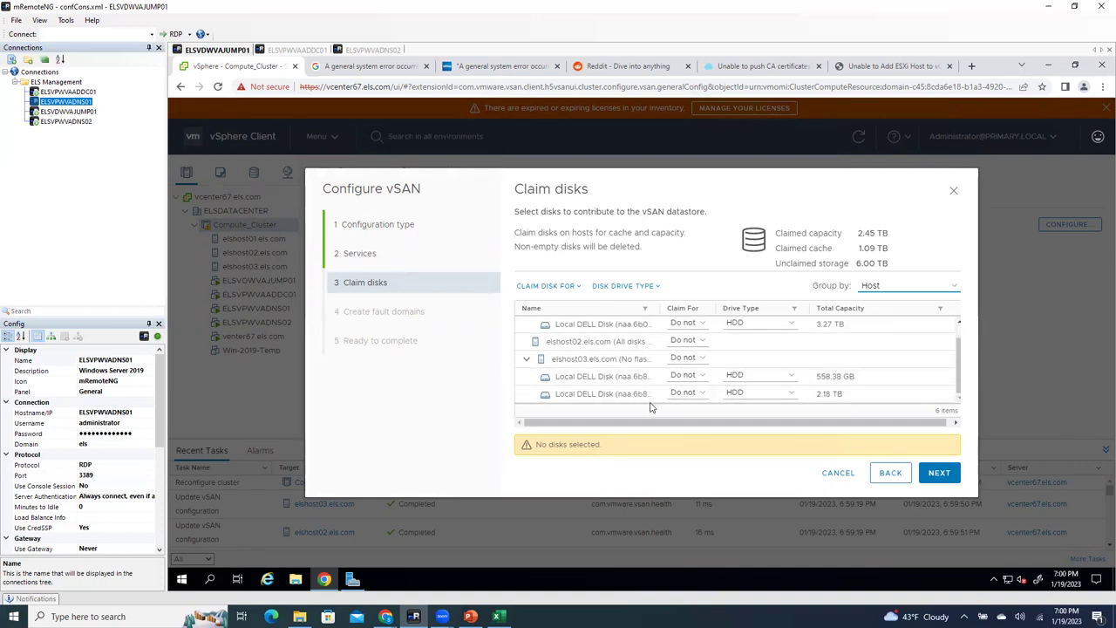
pyautogui.scroll(1, 649, 407)
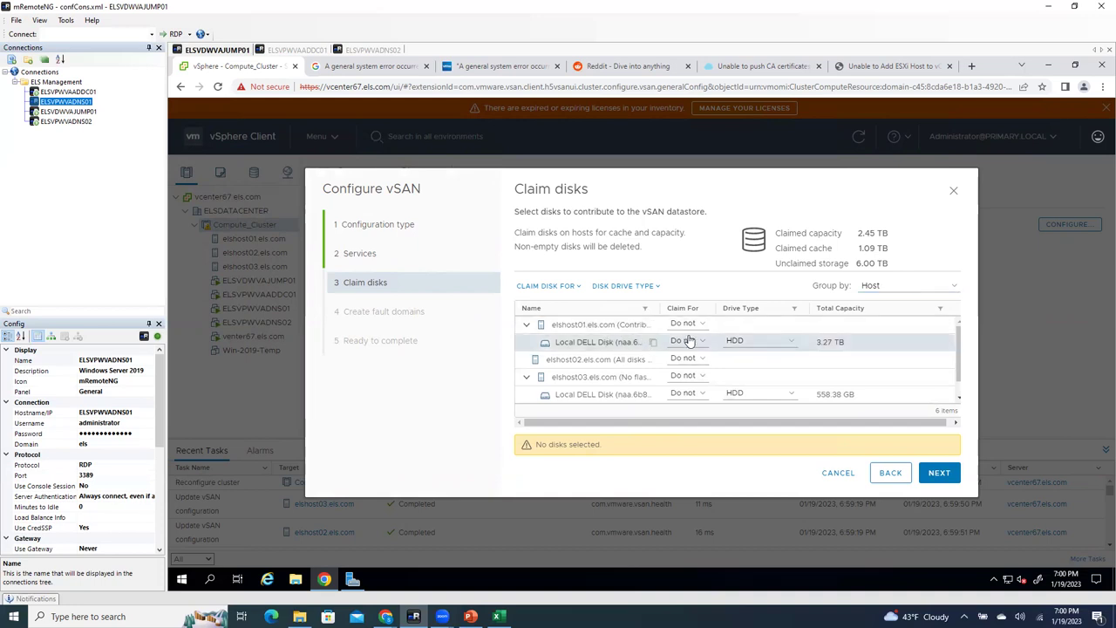
pyautogui.click(757, 340)
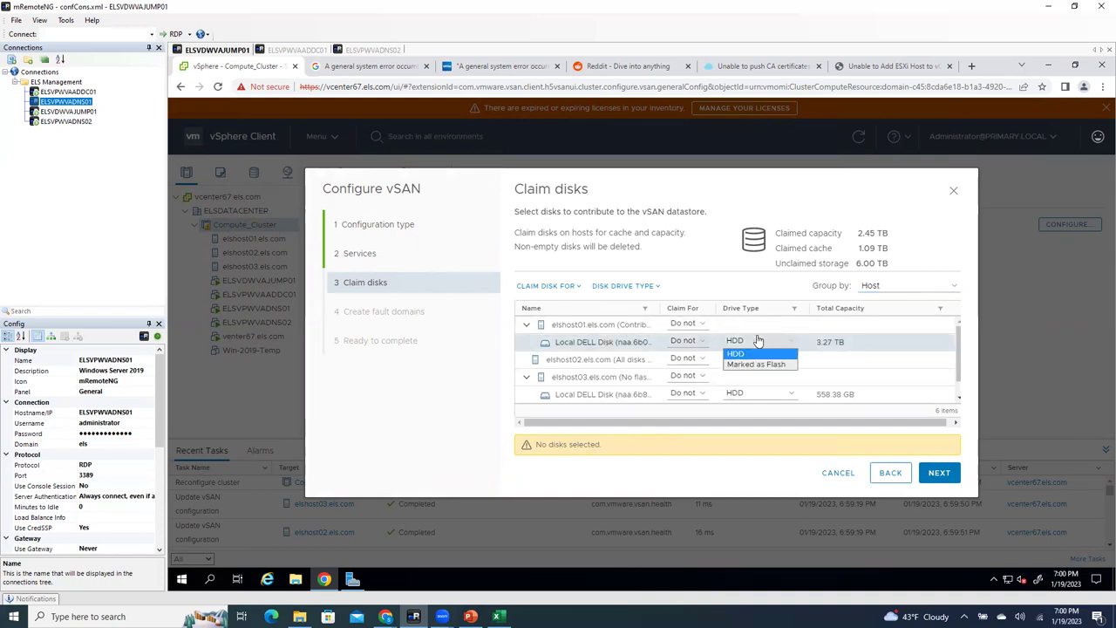
pyautogui.click(689, 326)
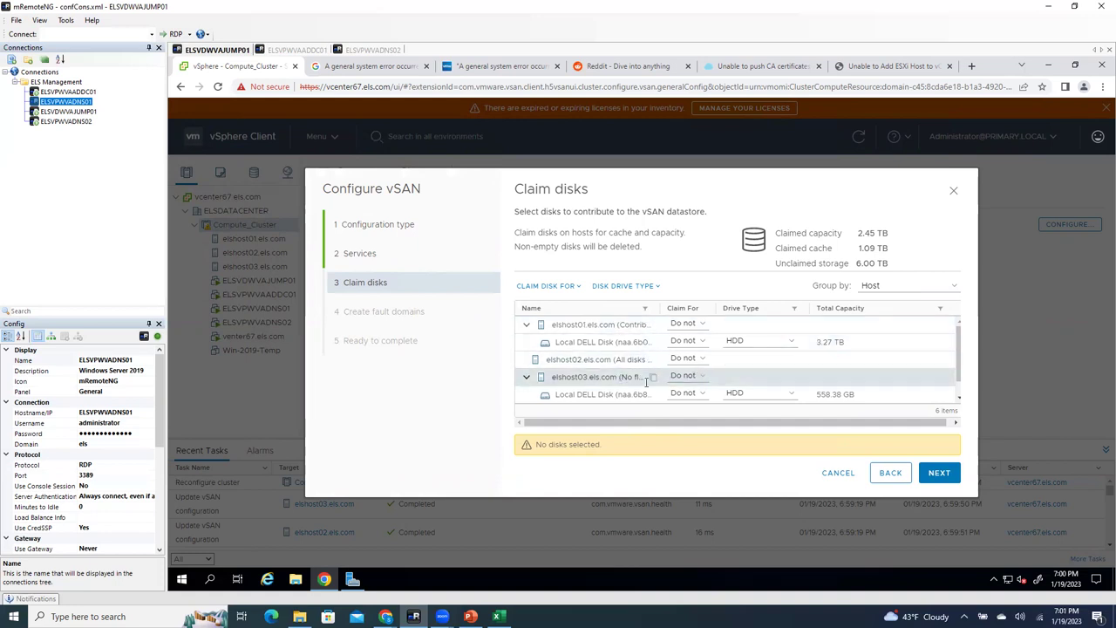
pyautogui.scroll(-1, 601, 394)
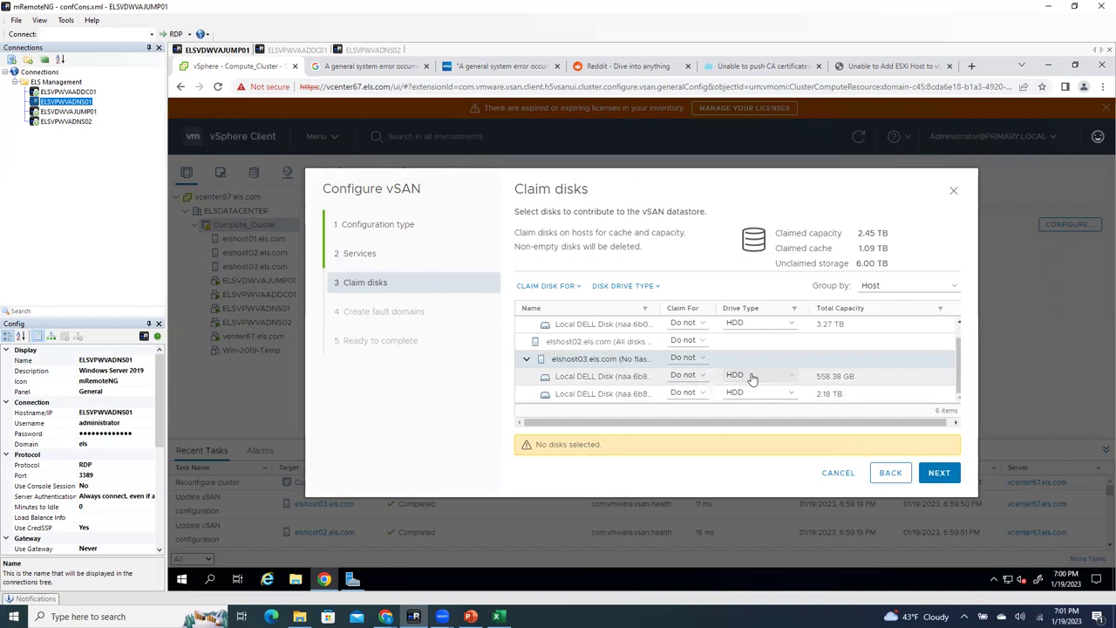
pyautogui.scroll(1, 681, 359)
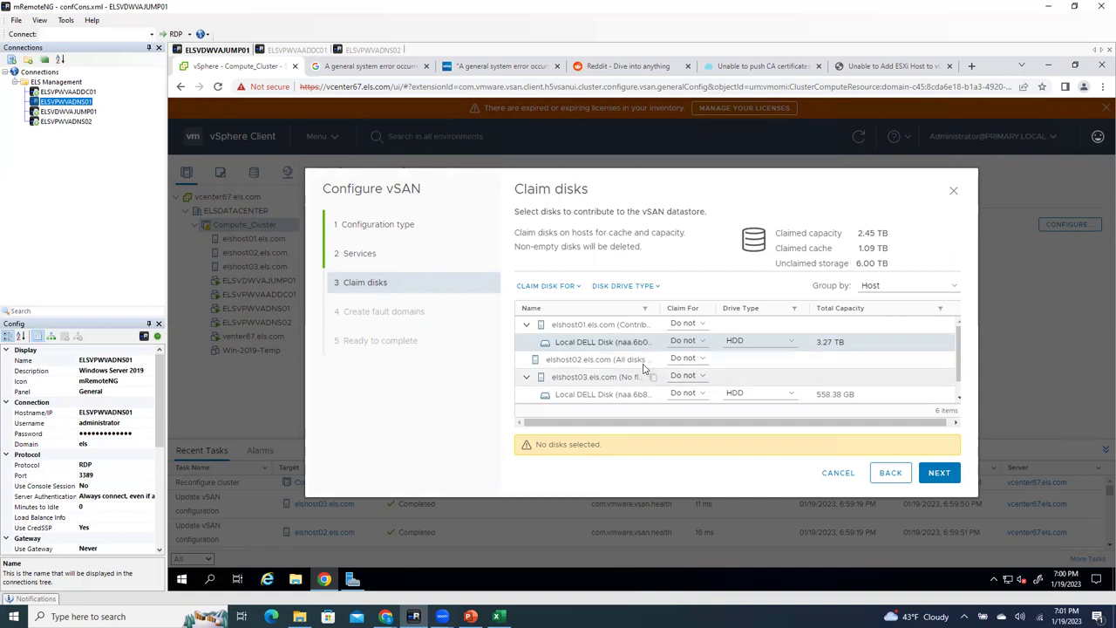
pyautogui.click(633, 360)
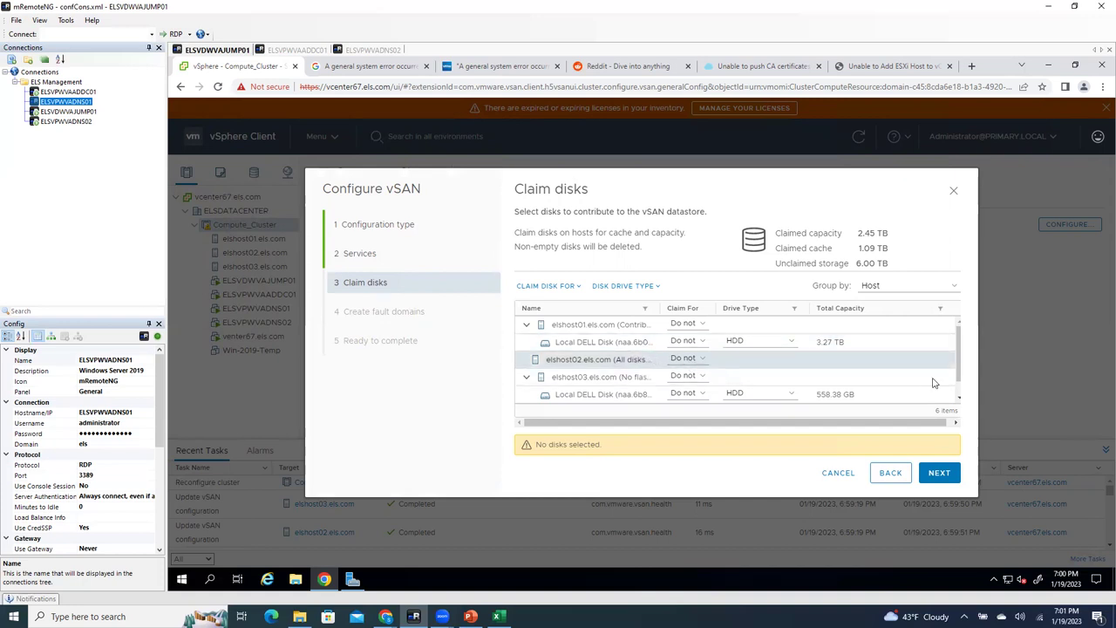
pyautogui.moveTo(959, 370); pyautogui.dragTo(960, 394)
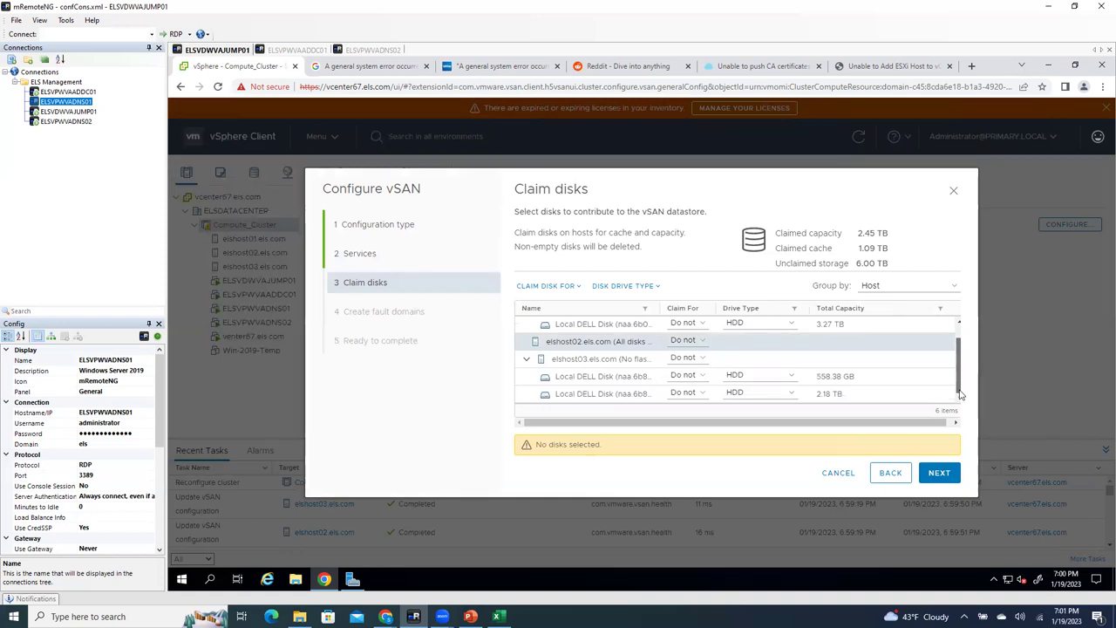
pyautogui.moveTo(960, 394); pyautogui.dragTo(950, 315)
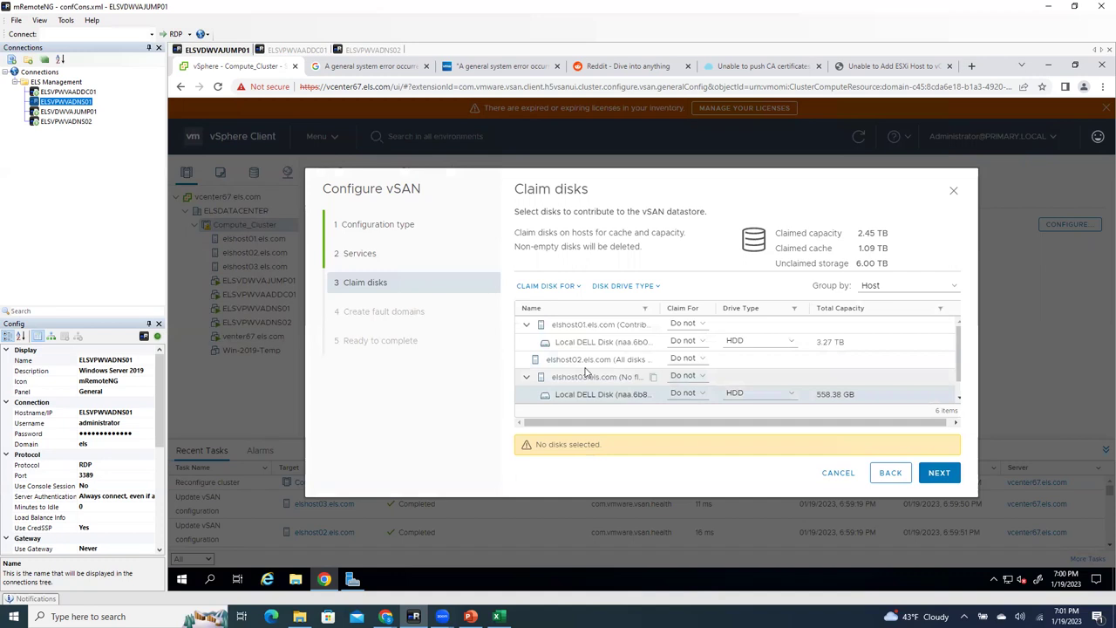
pyautogui.click(836, 477)
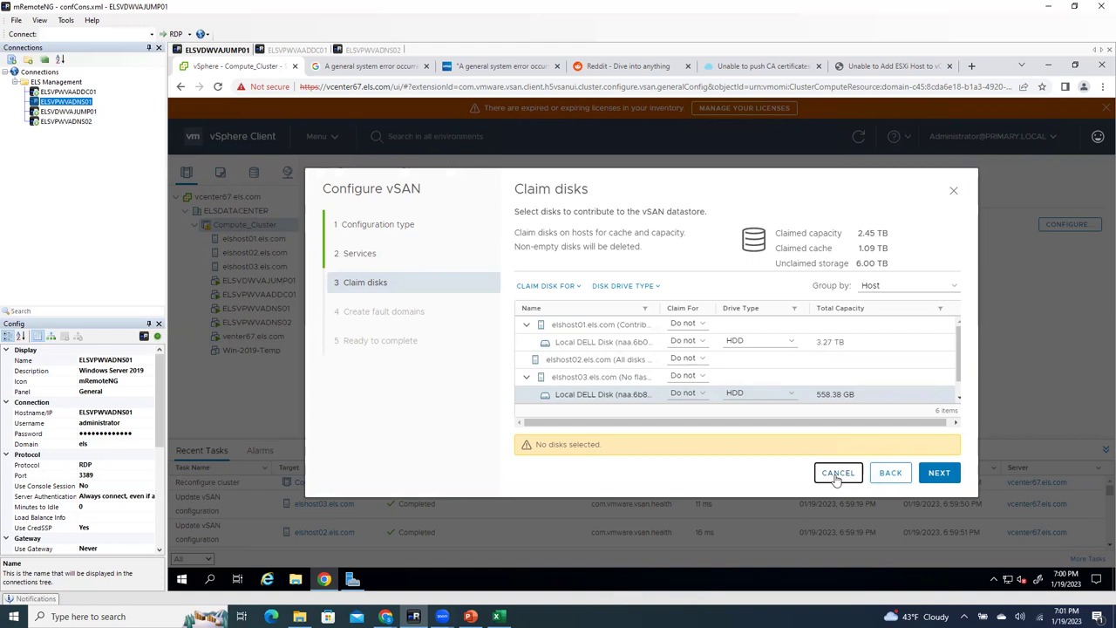
pyautogui.rightClick(730, 320)
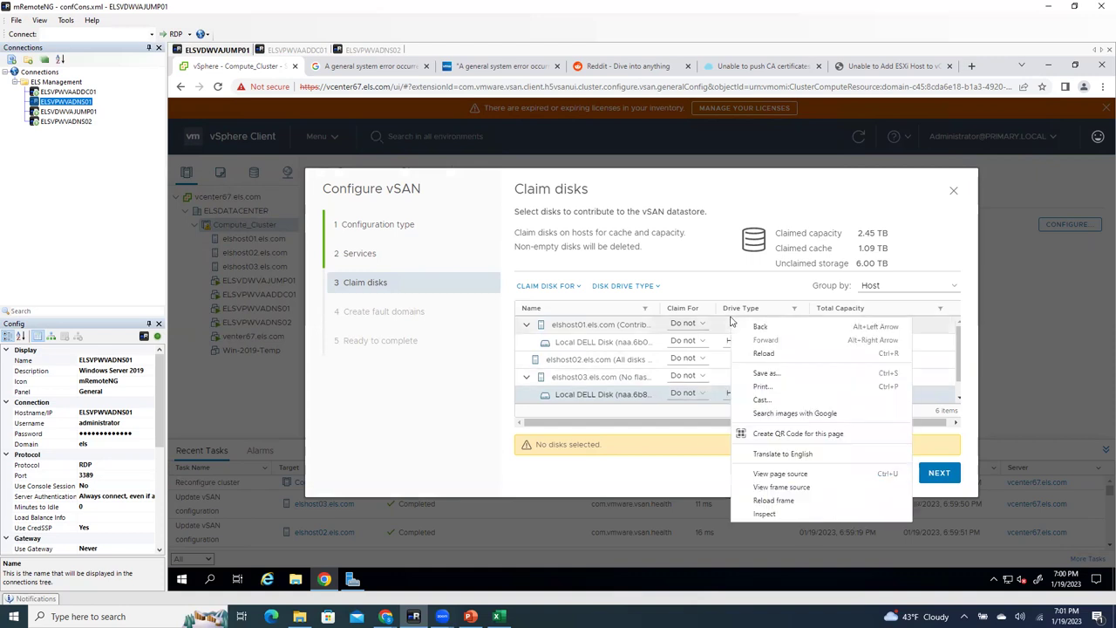
pyautogui.click(650, 366)
pyautogui.click(680, 376)
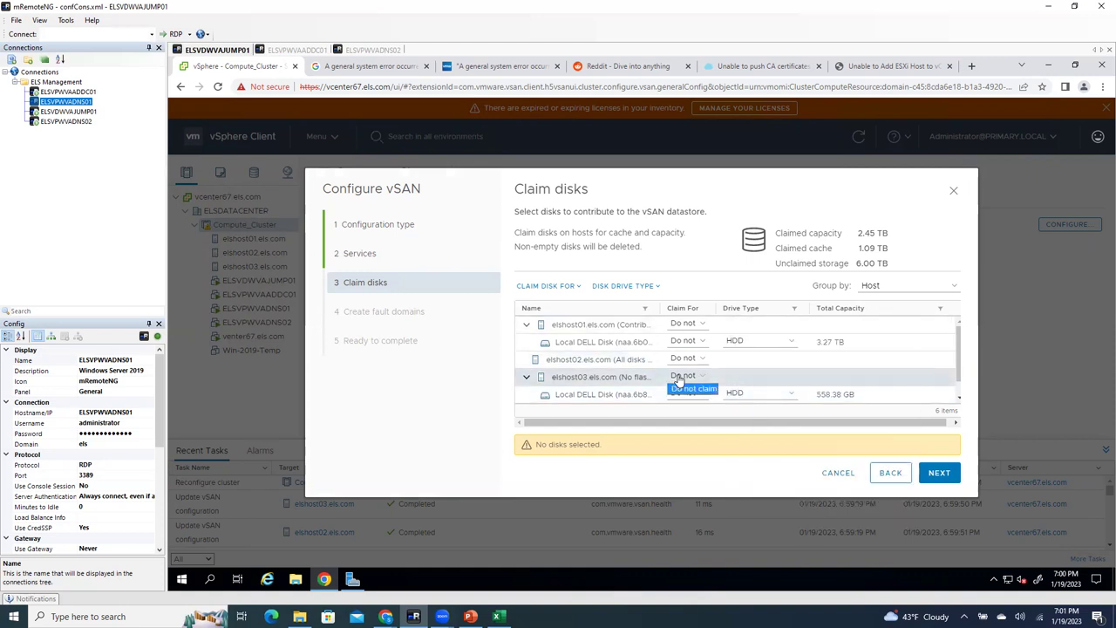
pyautogui.scroll(-1, 629, 388)
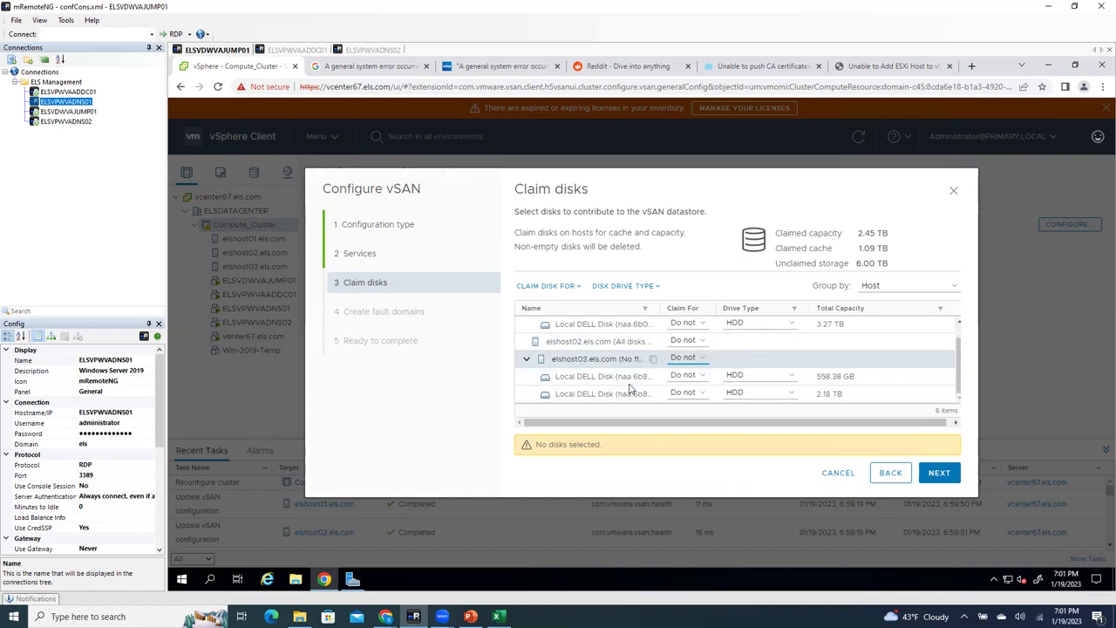
# Step: Mark elshost03's 558.38 GB disk as flash and claim it for cache; claim the 2.18 TB HDD for capacity
pyautogui.click(685, 375)
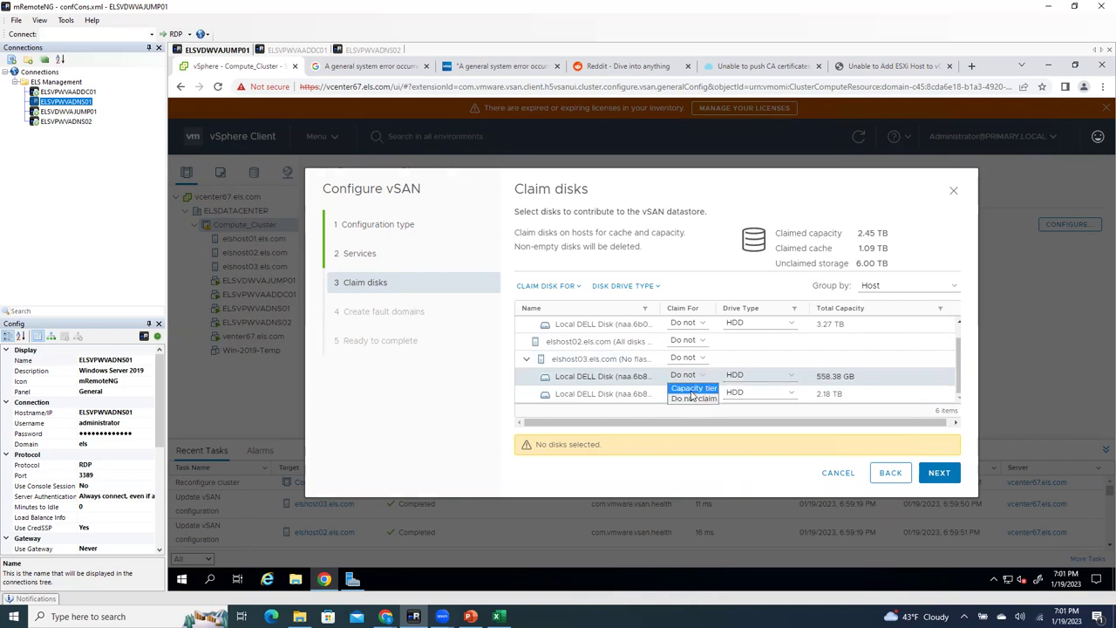
pyautogui.click(739, 376)
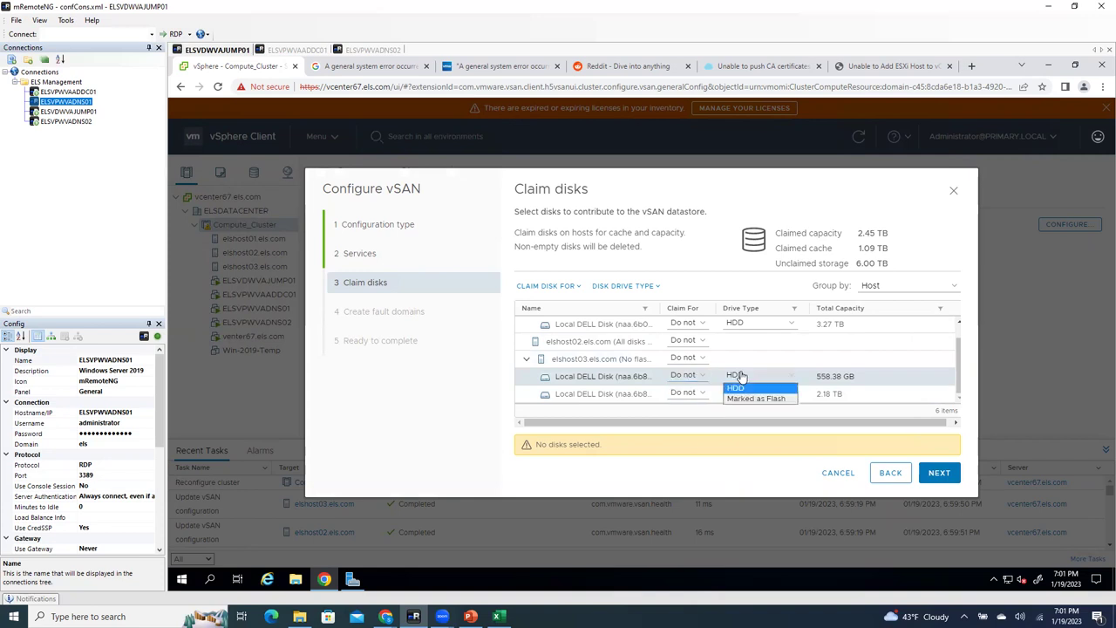
pyautogui.click(747, 399)
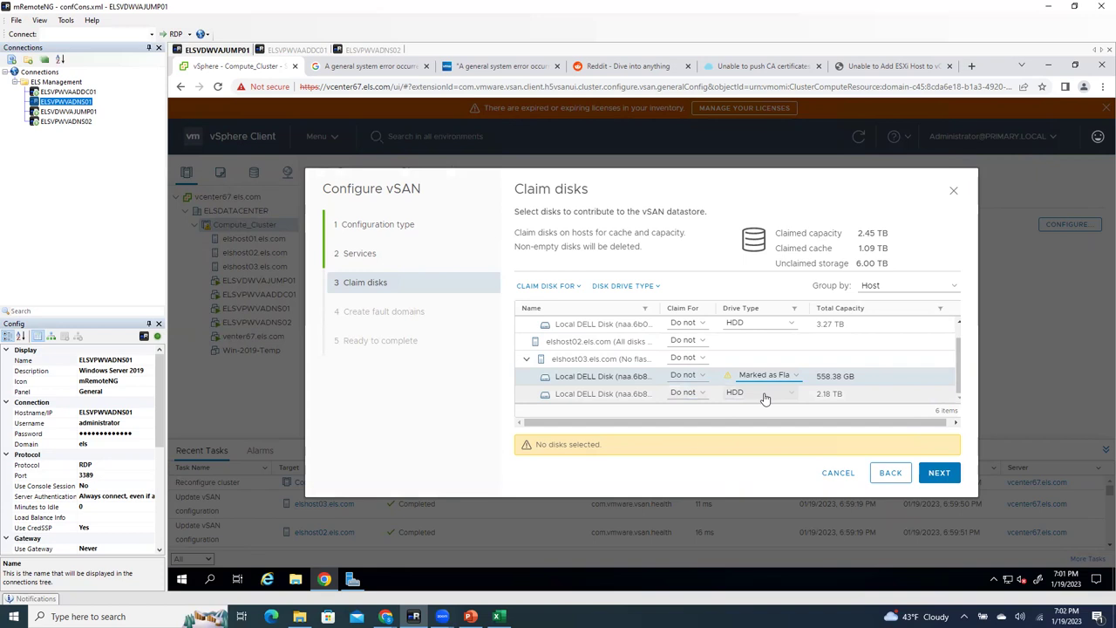
pyautogui.click(765, 395)
pyautogui.click(764, 398)
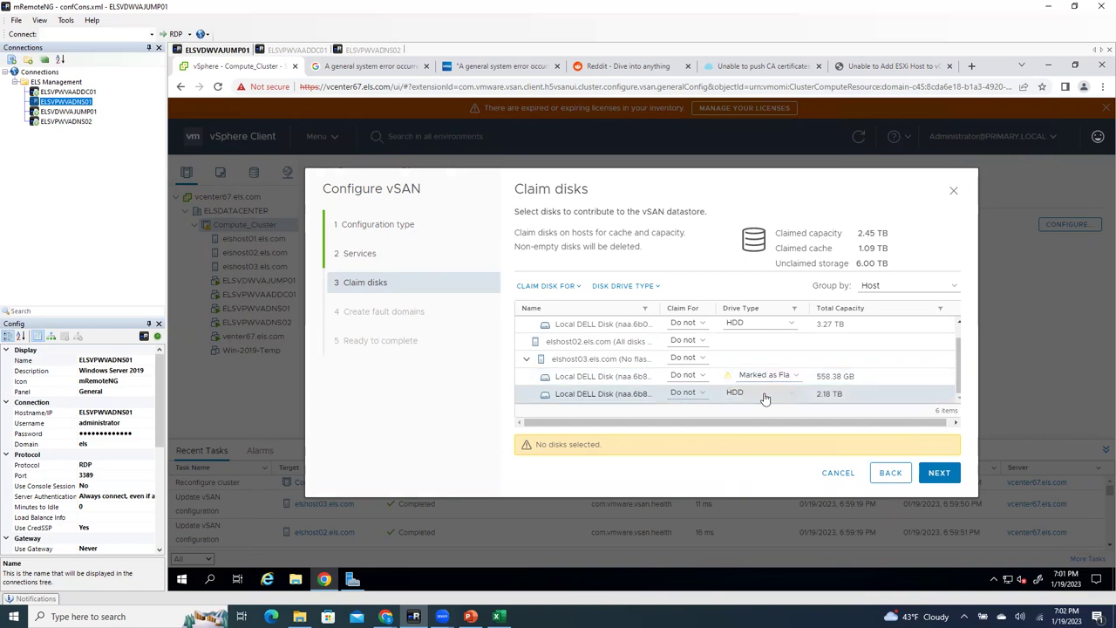
pyautogui.click(681, 377)
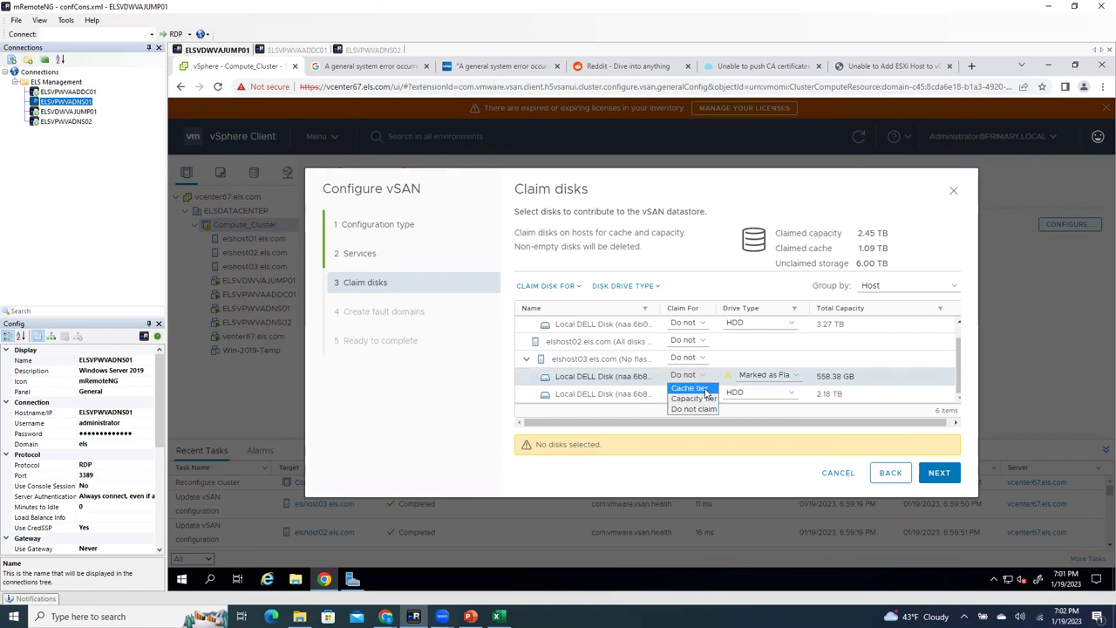
pyautogui.click(706, 388)
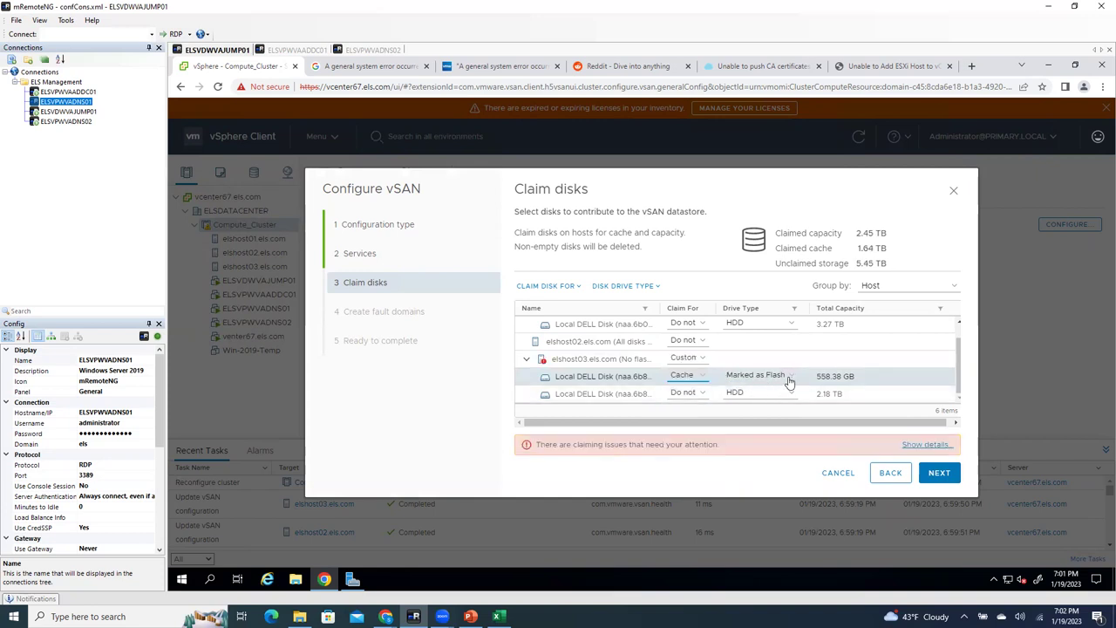
pyautogui.click(748, 394)
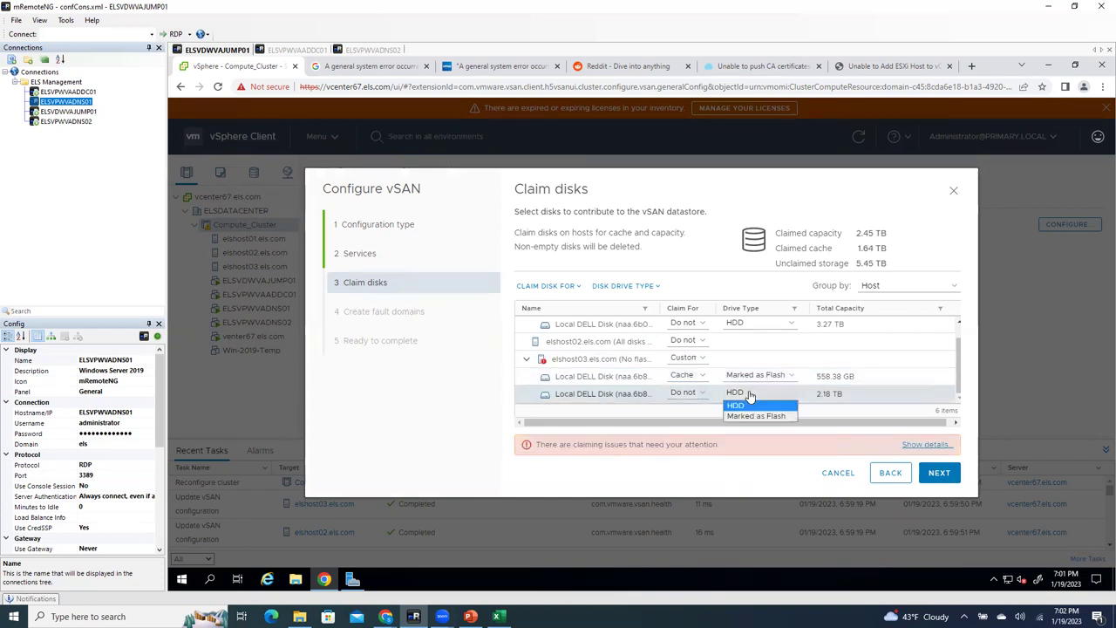
pyautogui.click(687, 392)
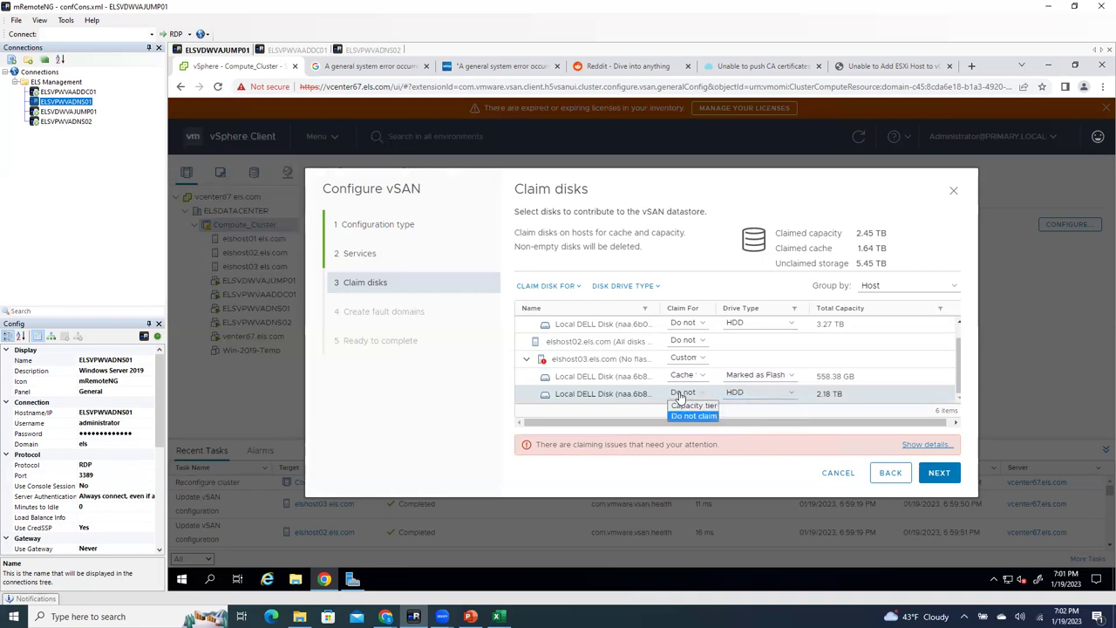
pyautogui.click(694, 408)
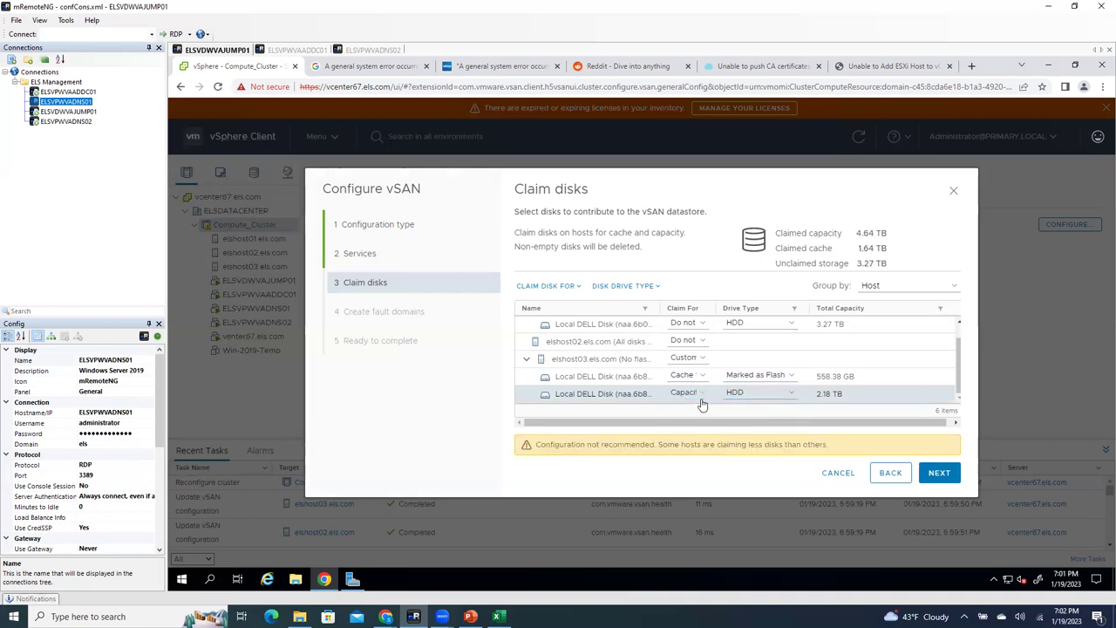
# Step: Claim elshost01's 3.27 TB disk for capacity
pyautogui.scroll(2, 704, 384)
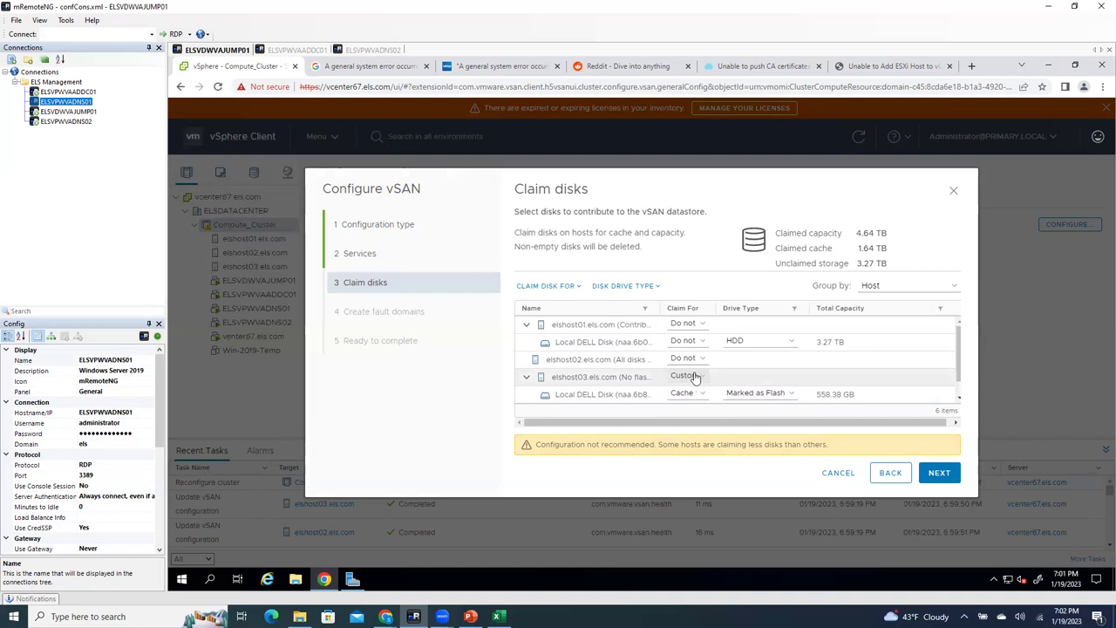
pyautogui.click(702, 357)
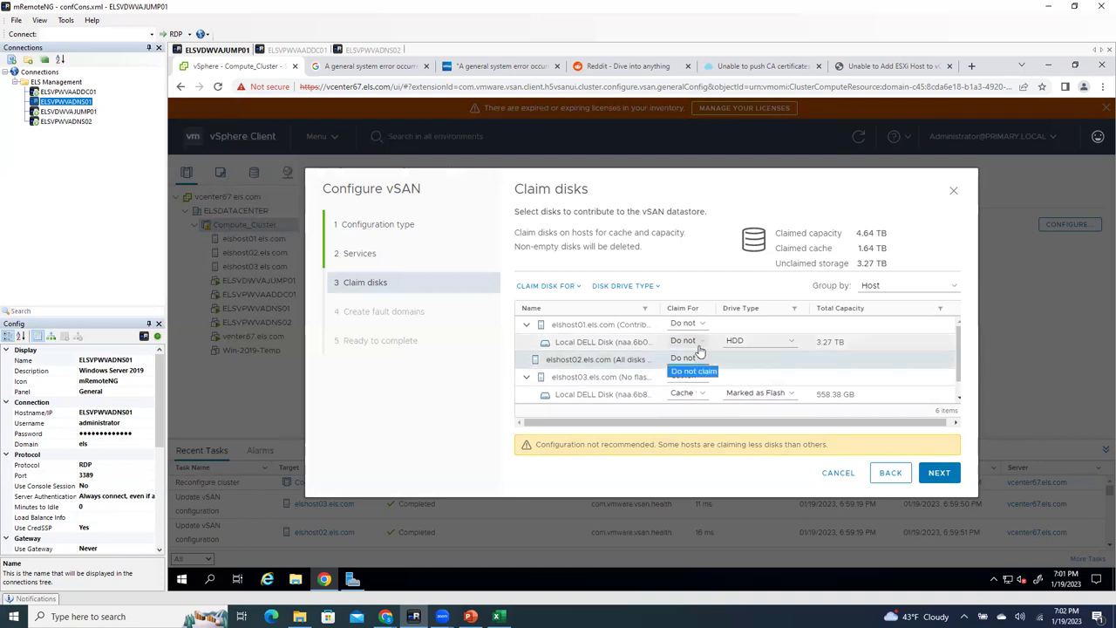
pyautogui.click(702, 346)
pyautogui.click(698, 370)
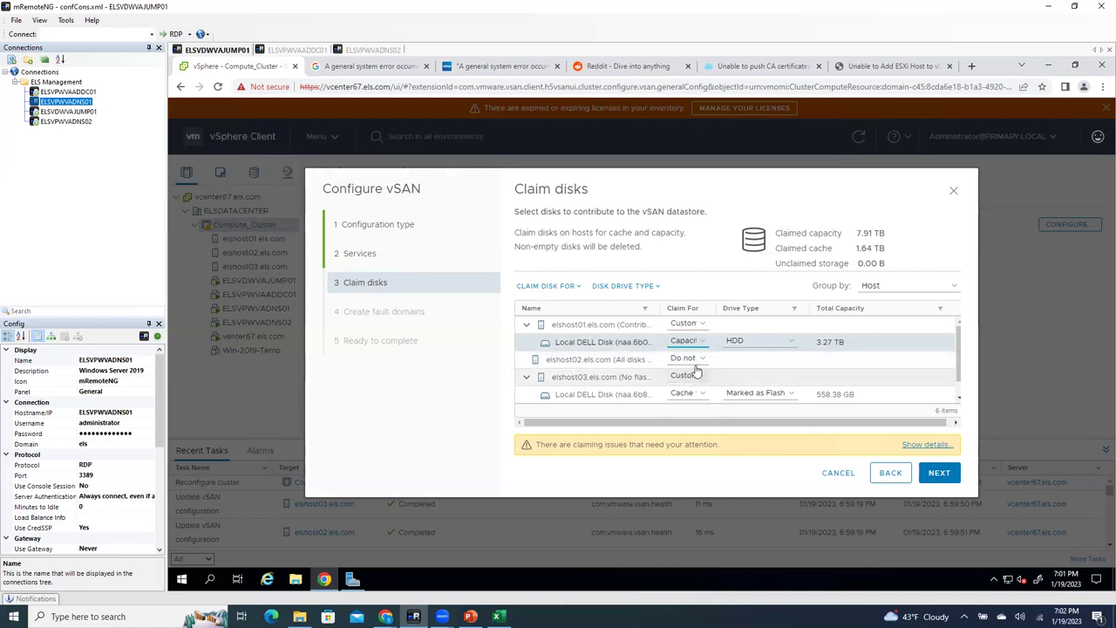
# Step: Inspect elshost02's claim options, copy its host name, and review the bulk claim and drive type options
pyautogui.scroll(-1, 693, 379)
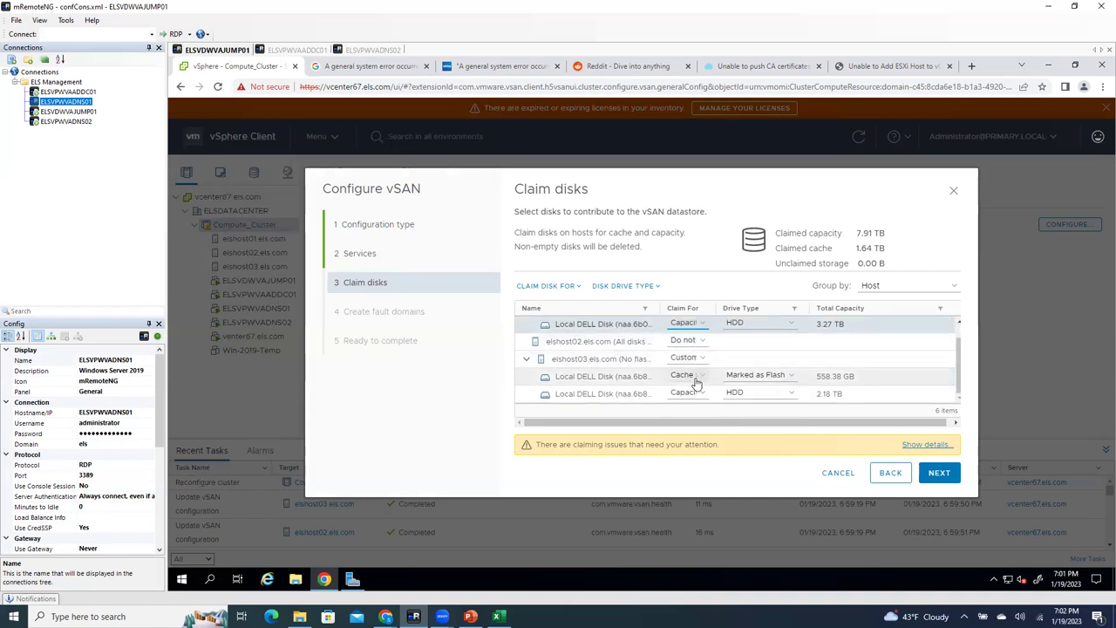
pyautogui.scroll(1, 693, 375)
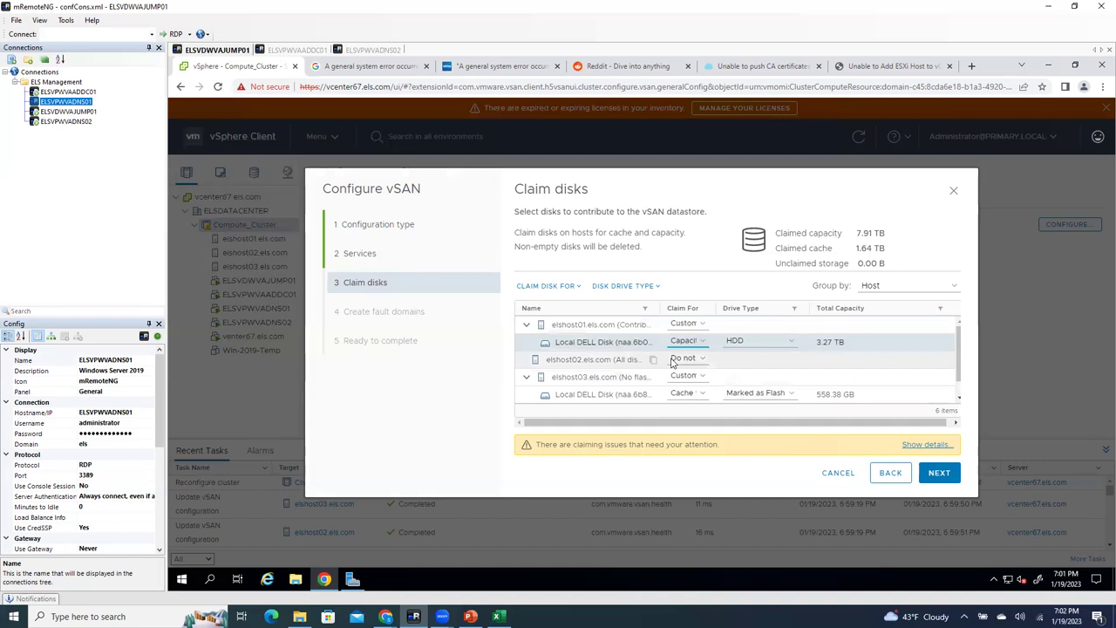
pyautogui.click(683, 358)
pyautogui.click(615, 360)
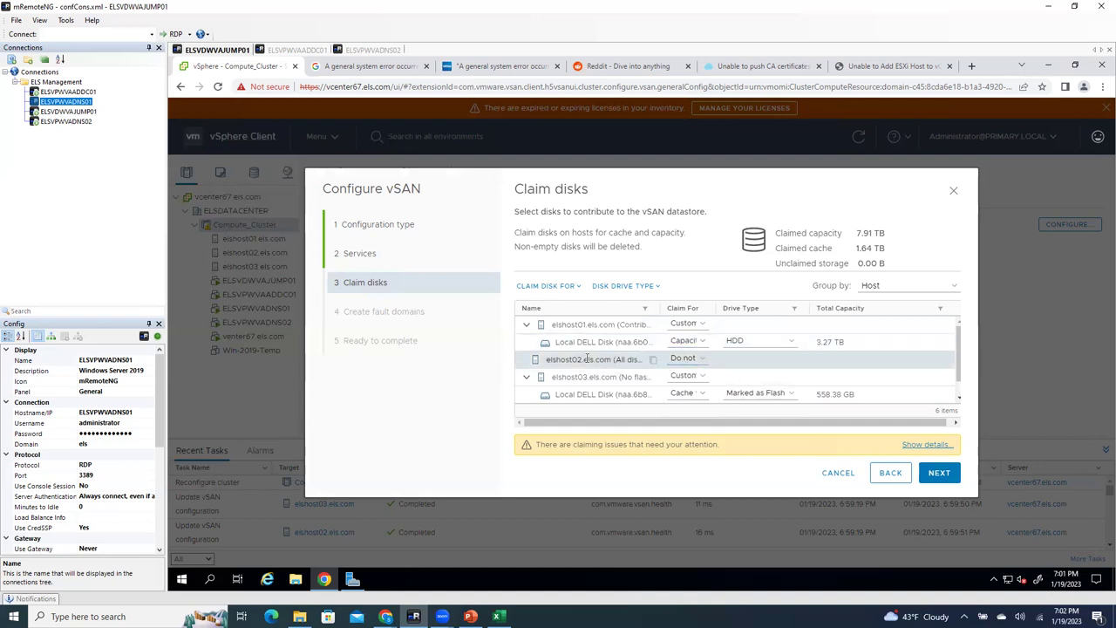
pyautogui.moveTo(577, 357); pyautogui.dragTo(652, 363)
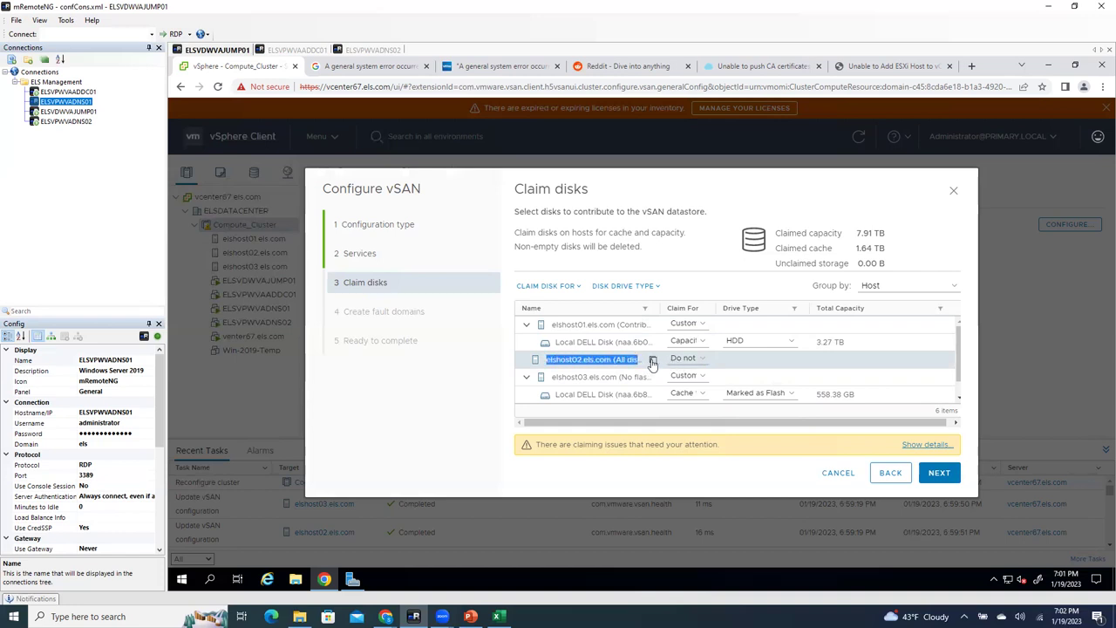
pyautogui.click(653, 361)
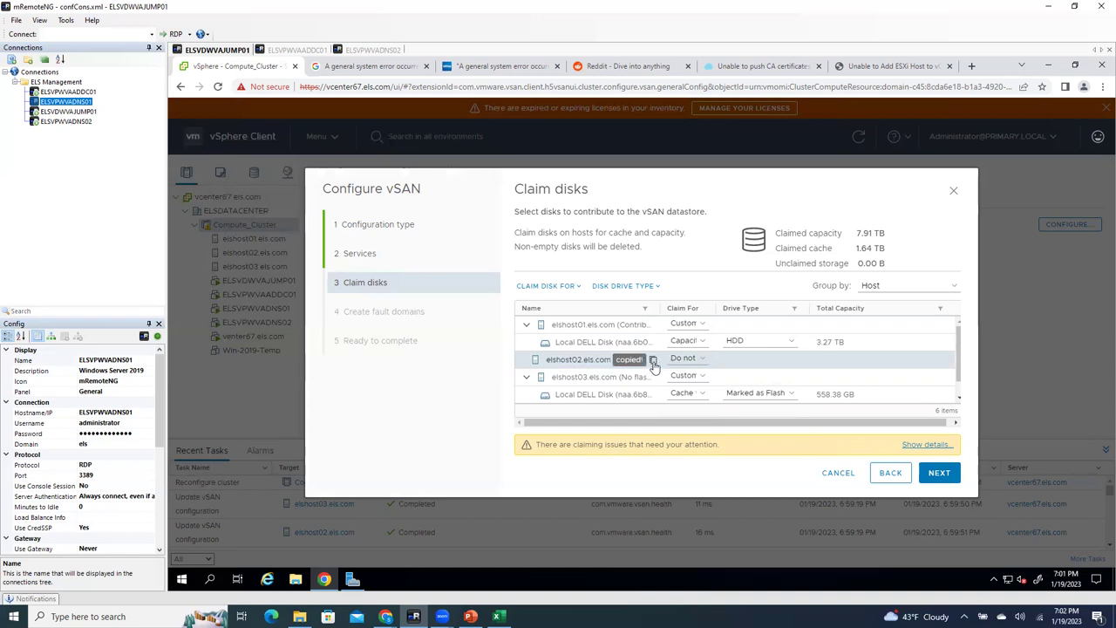
pyautogui.click(556, 286)
pyautogui.click(619, 286)
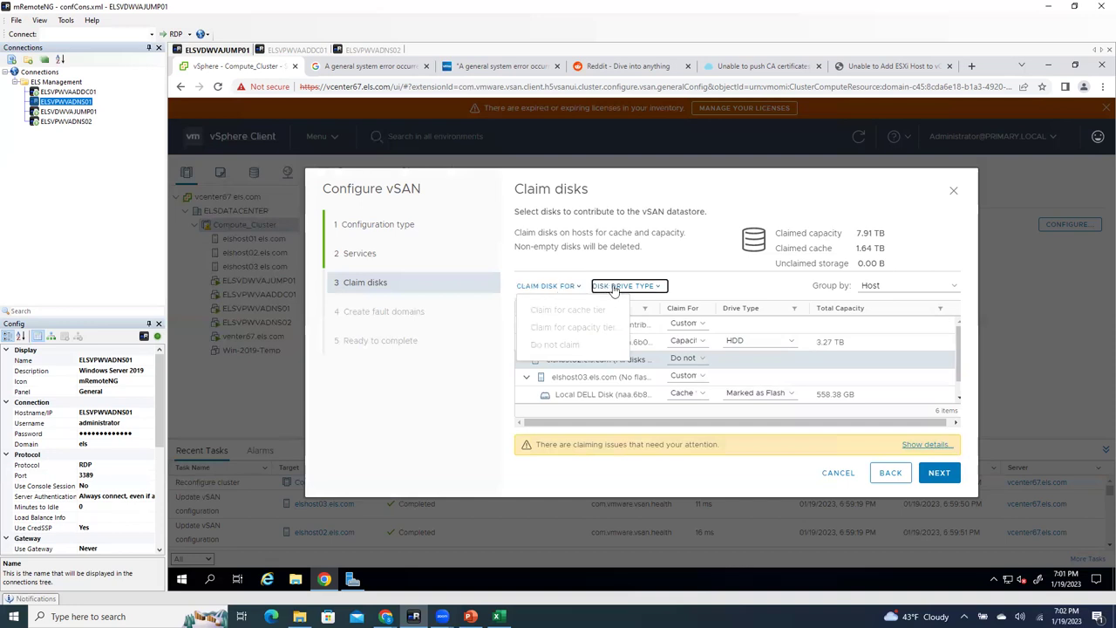
pyautogui.click(794, 268)
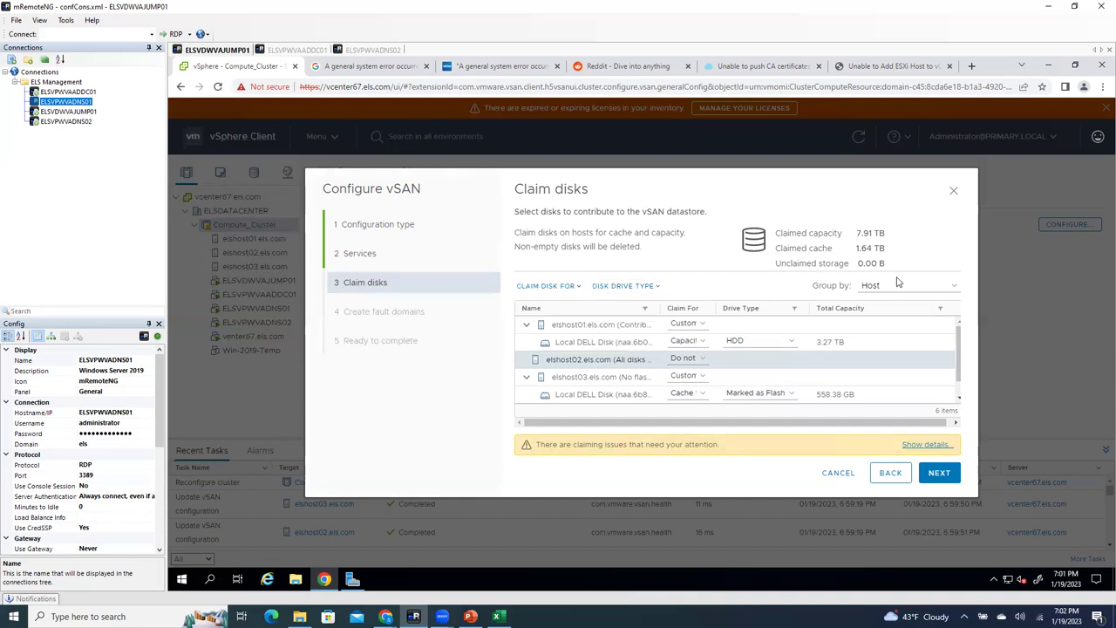
# Step: Restart the vSAN wizard as a single site cluster with deduplication and compression left off
pyautogui.click(838, 473)
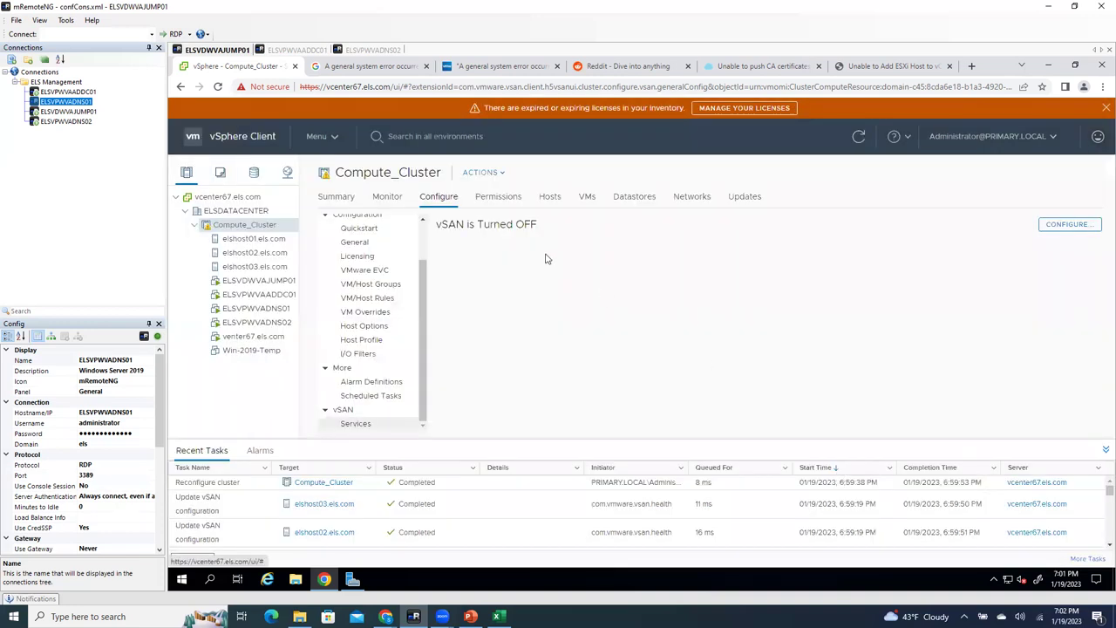
pyautogui.click(1089, 225)
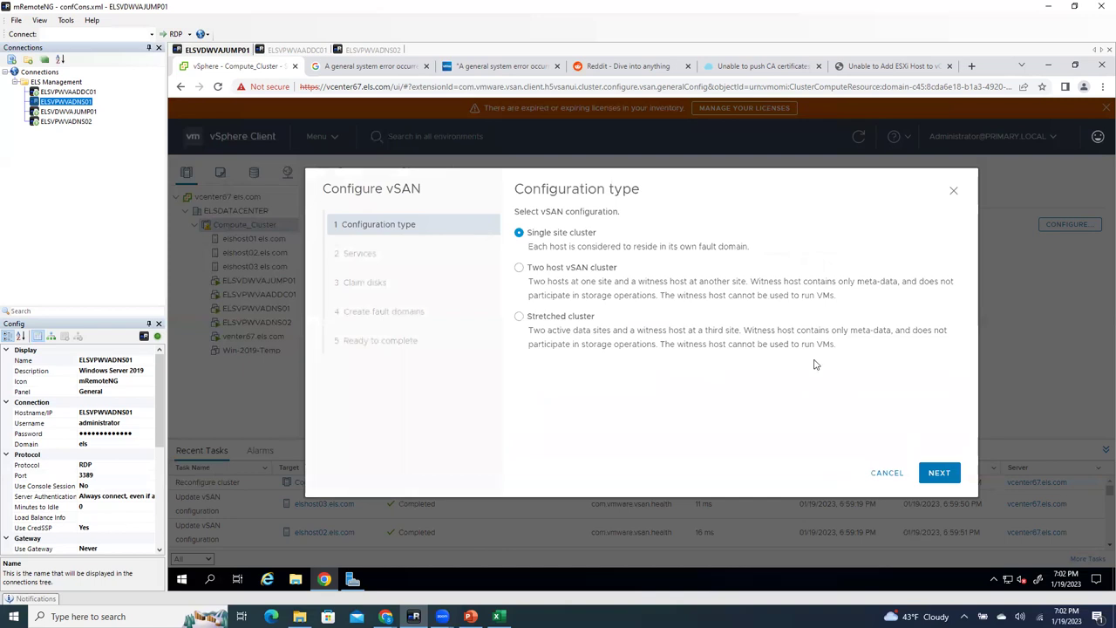
pyautogui.click(938, 475)
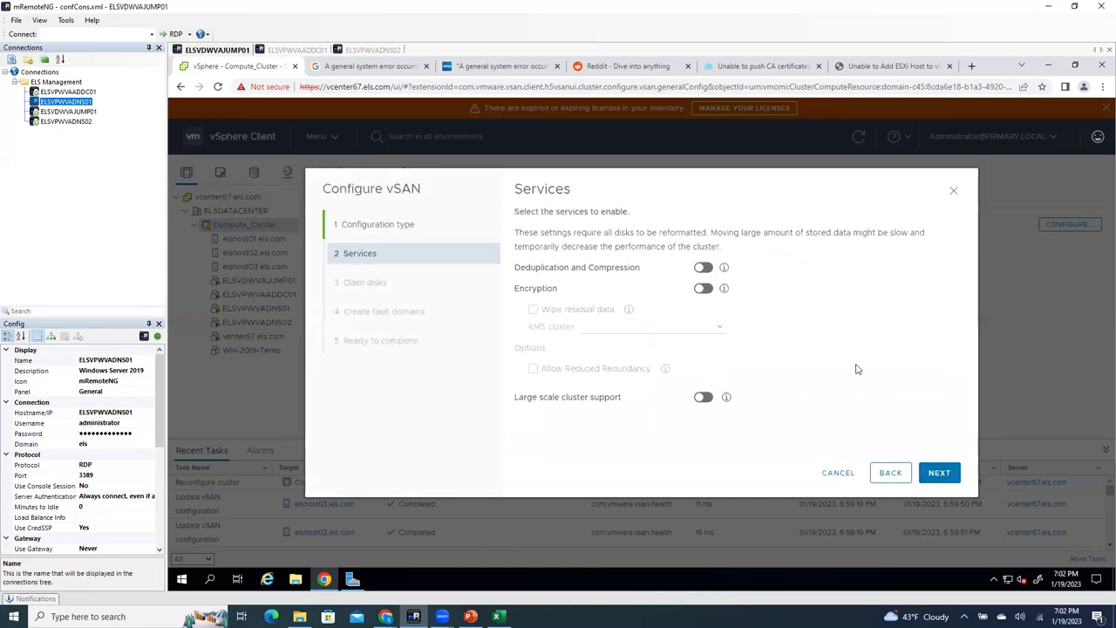
pyautogui.click(703, 269)
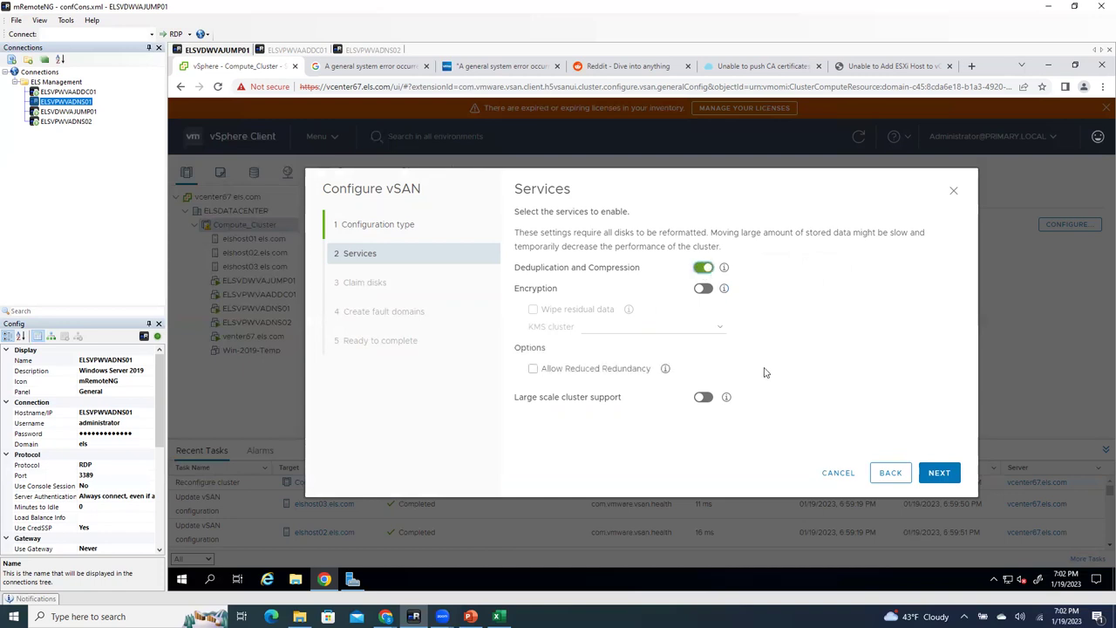
pyautogui.click(956, 480)
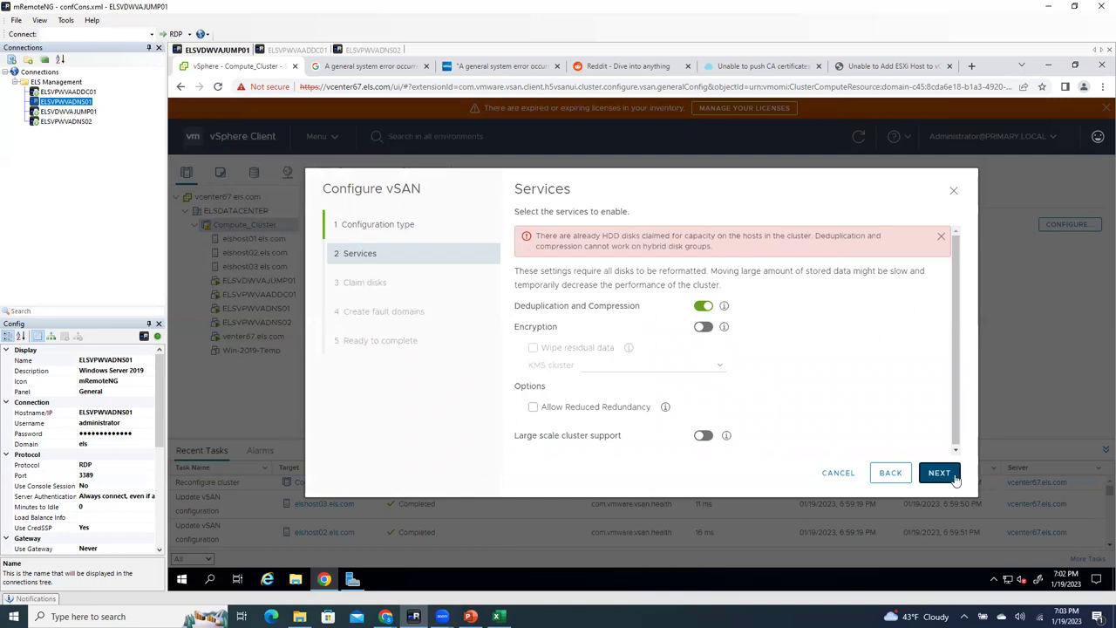
pyautogui.click(702, 305)
pyautogui.click(934, 480)
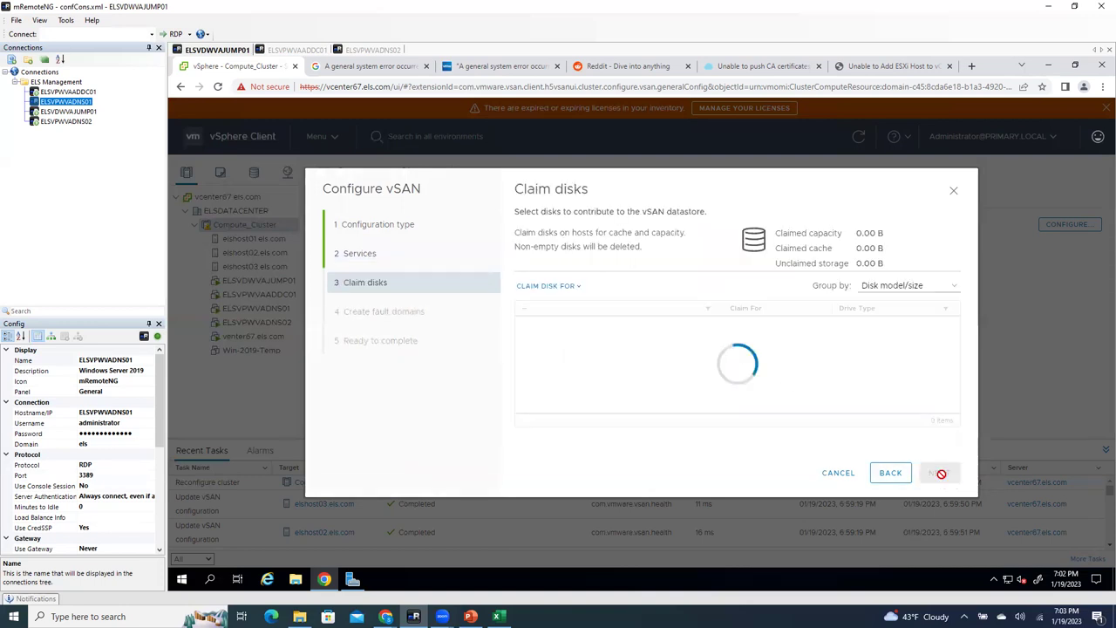